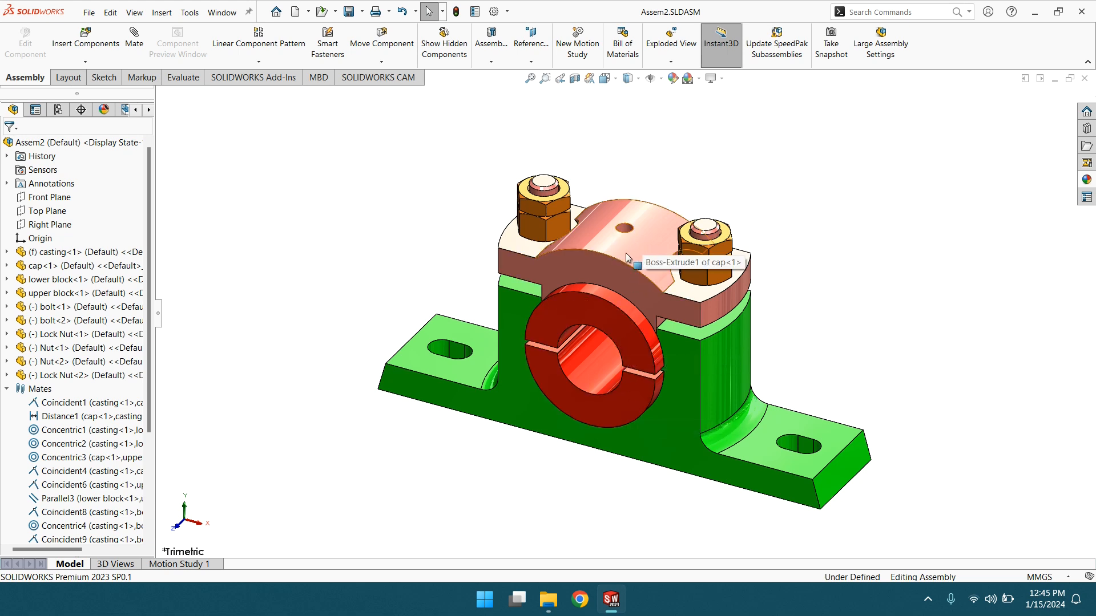
Examine the bearing assembly from below, front and both sides, and view its exploded-view animation
middle_click_drag(625, 252, 820, 239)
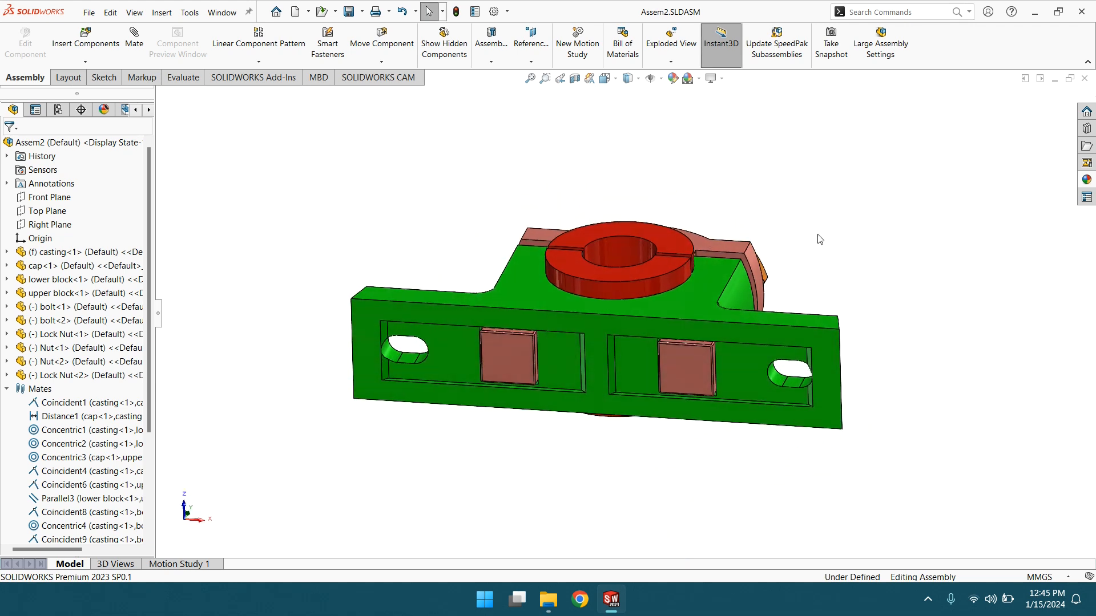
middle_click_drag(547, 364, 650, 365)
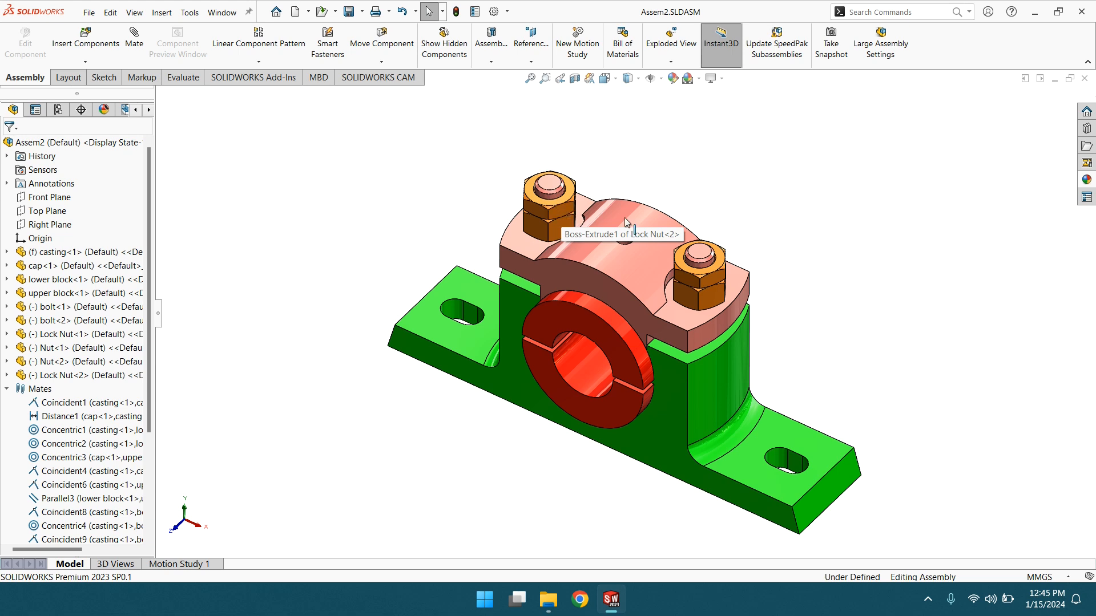
scroll(736, 343, "up", 3)
middle_click_drag(739, 306, 814, 305)
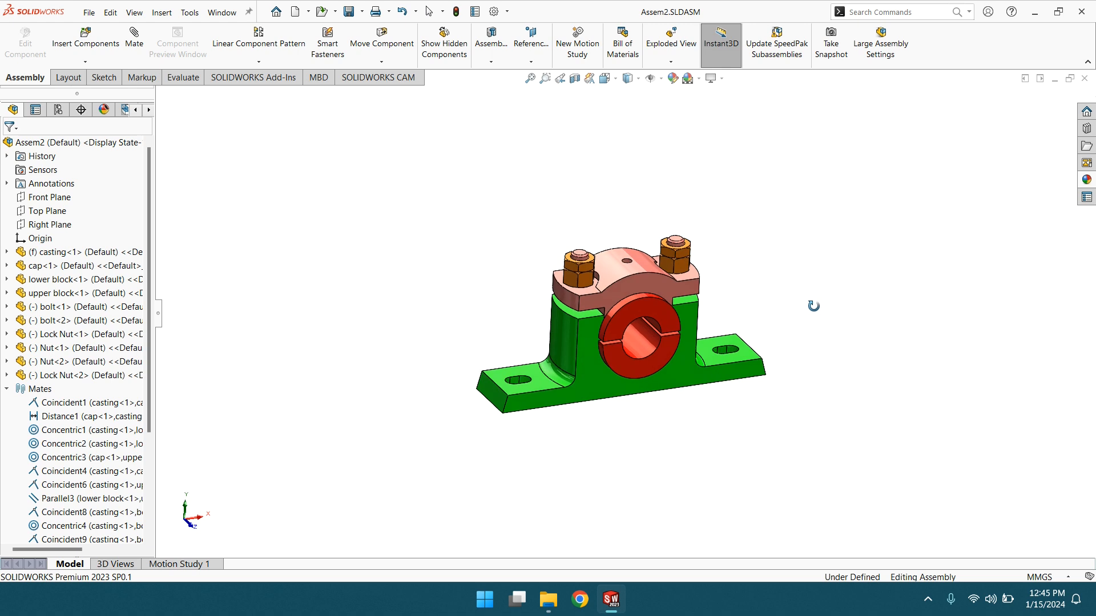
scroll(665, 322, "down", 3)
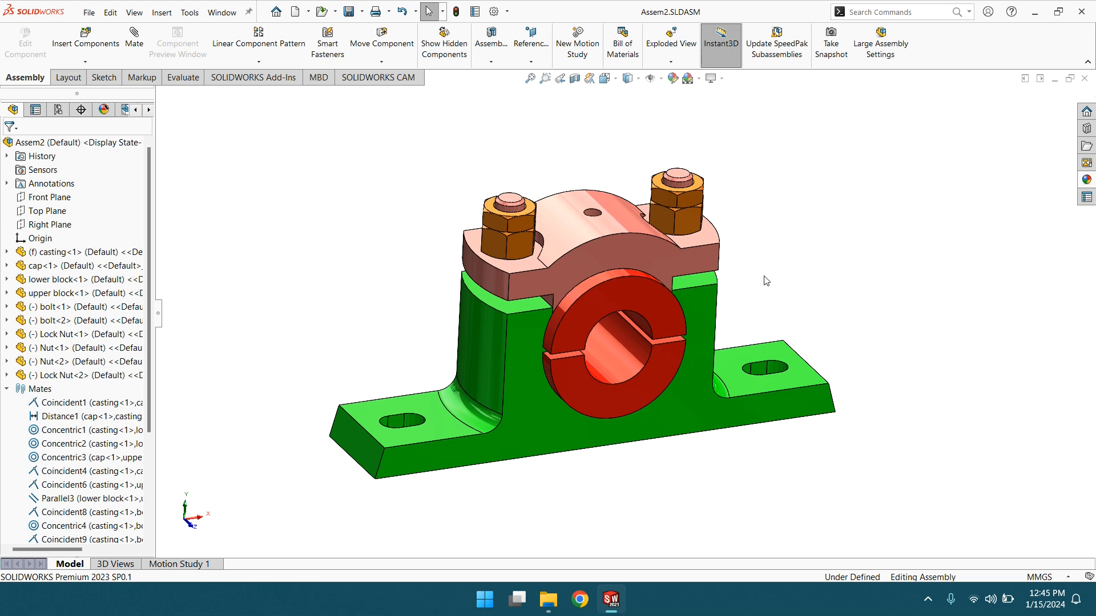
scroll(765, 282, "up", 3)
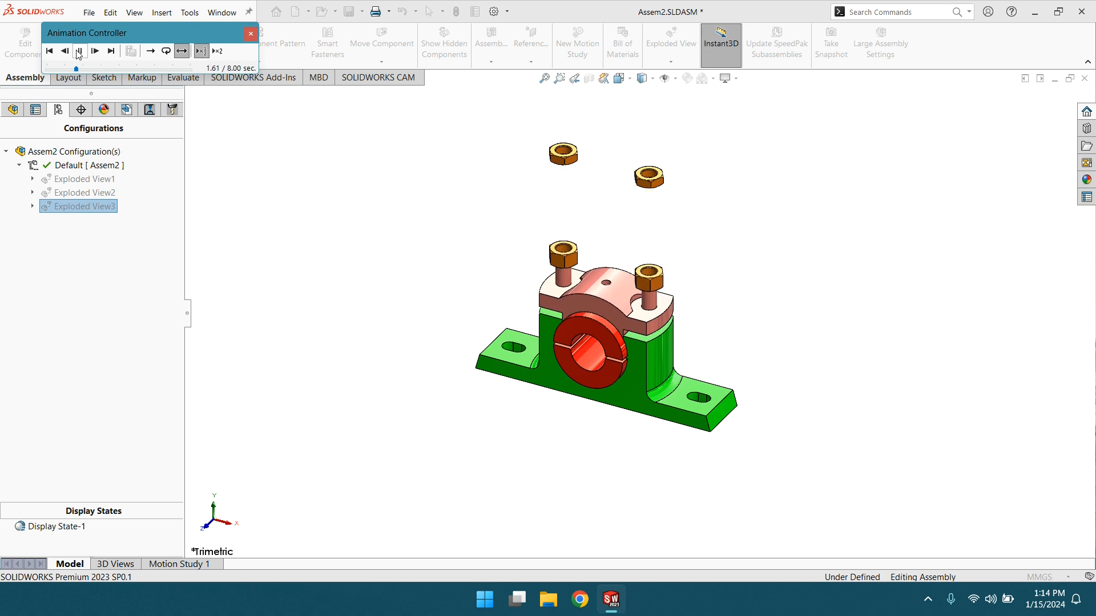
left_click(79, 52)
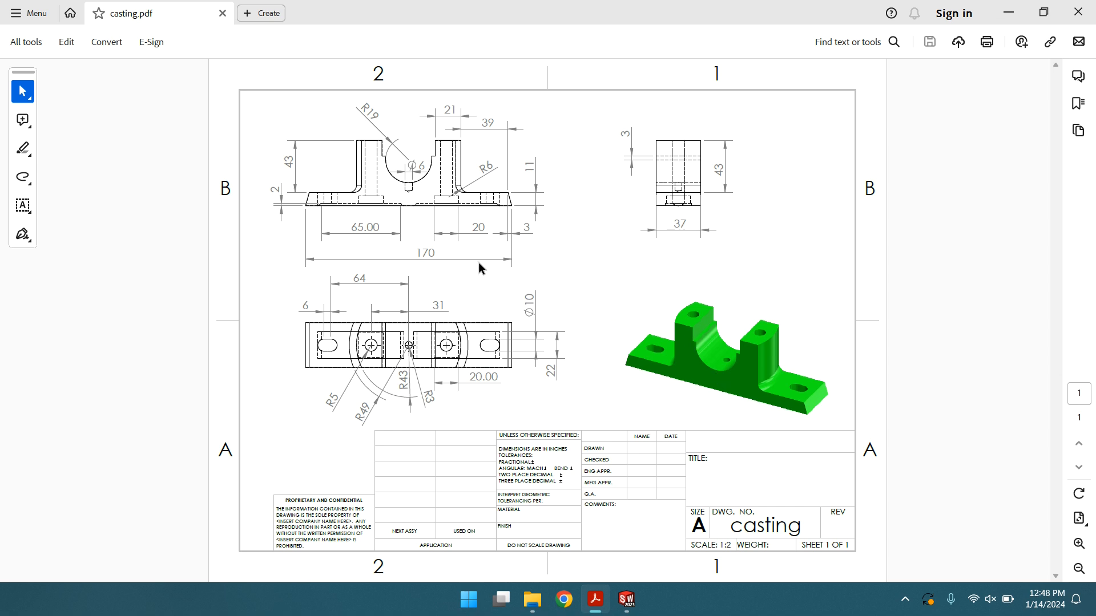
Switch to SOLIDWORKS and sketch a horizontal line passing through the origin on the Front Plane
mouse_move(631, 604)
left_click(626, 601)
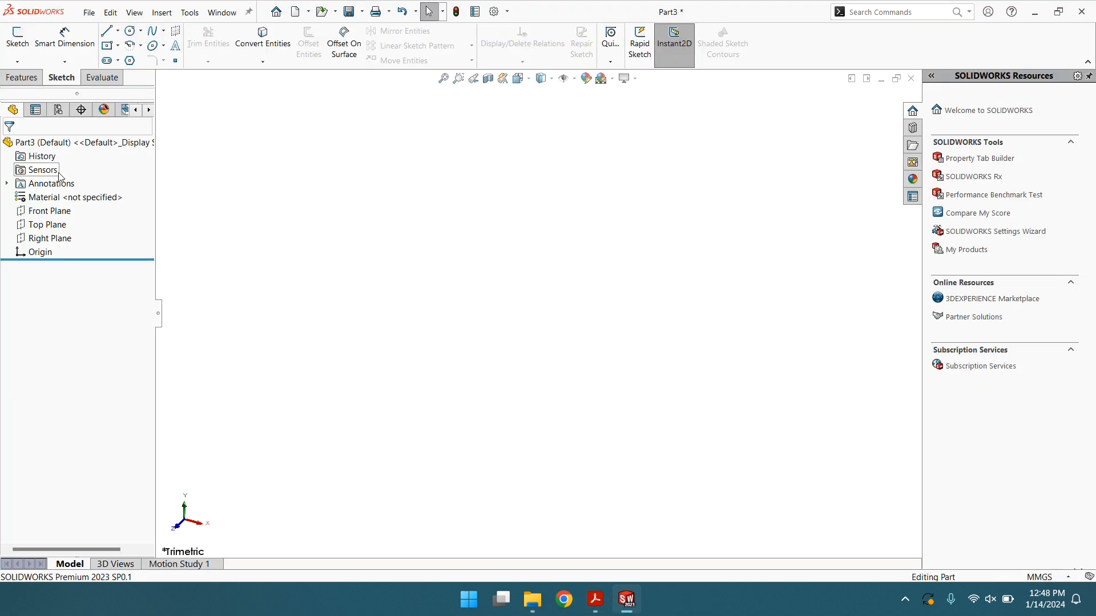
left_click(23, 215)
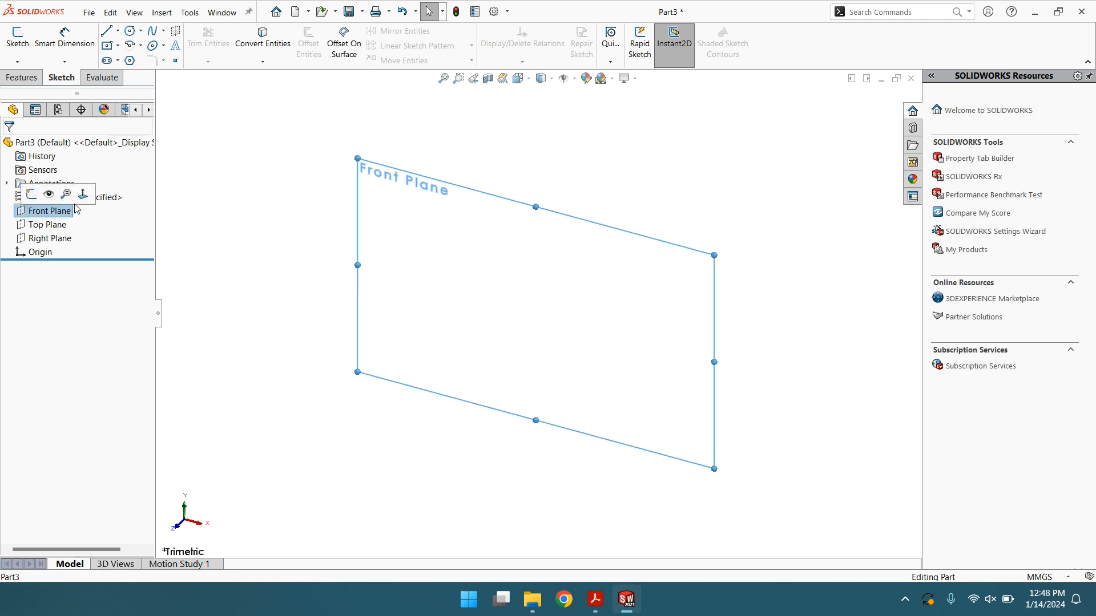
left_click(75, 194)
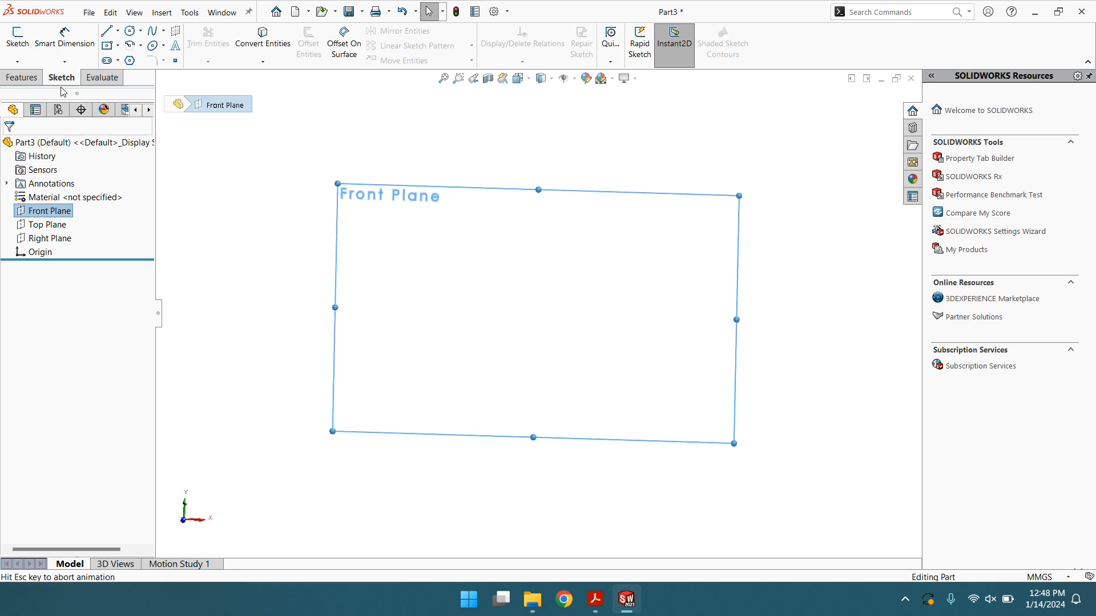
left_click(106, 30)
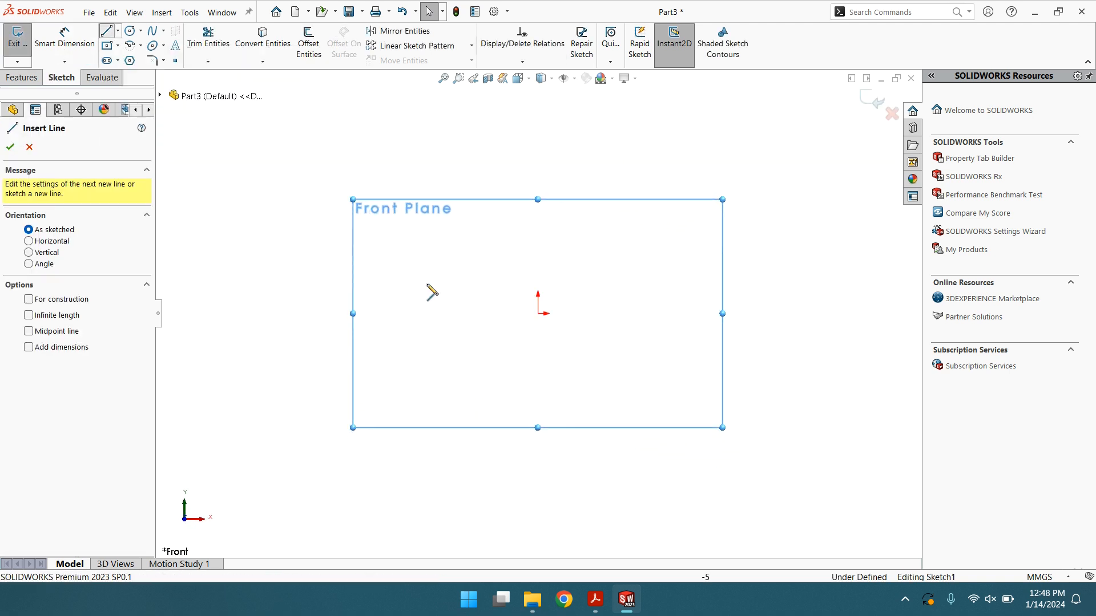
left_click(512, 313)
right_click(634, 314)
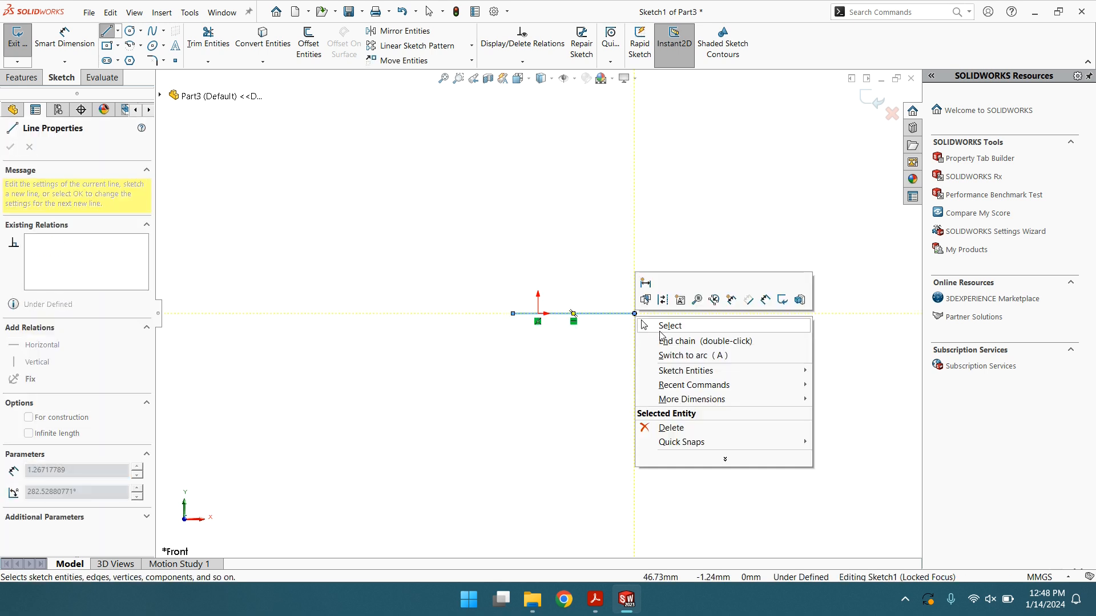
left_click(650, 325)
Make the midpoint of the horizontal line coincident with the origin
scroll(581, 325, "down", 5)
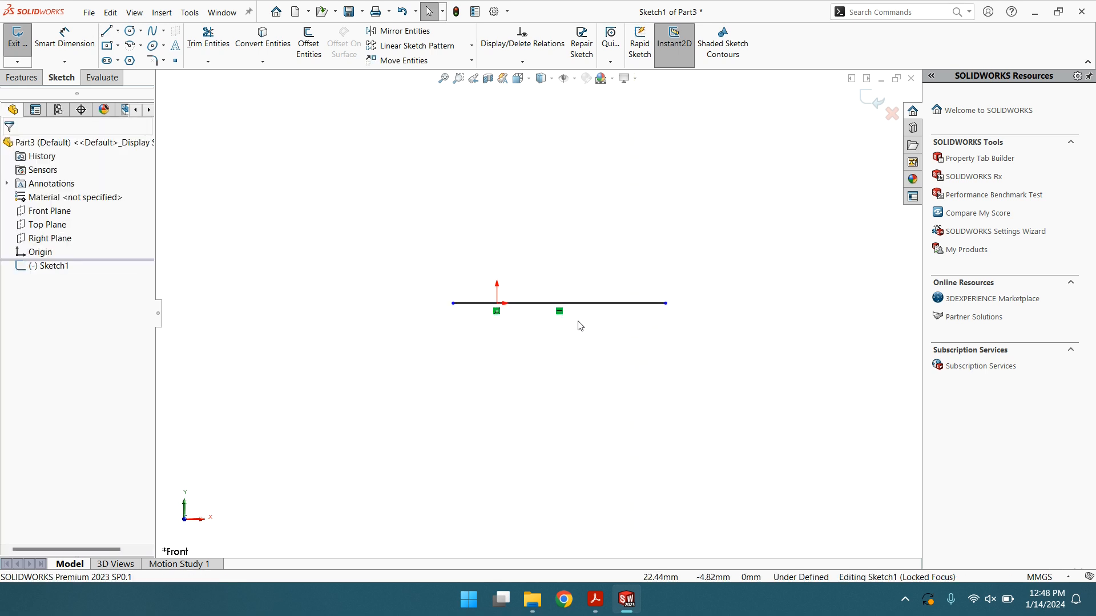
left_click(545, 295)
left_click(456, 295)
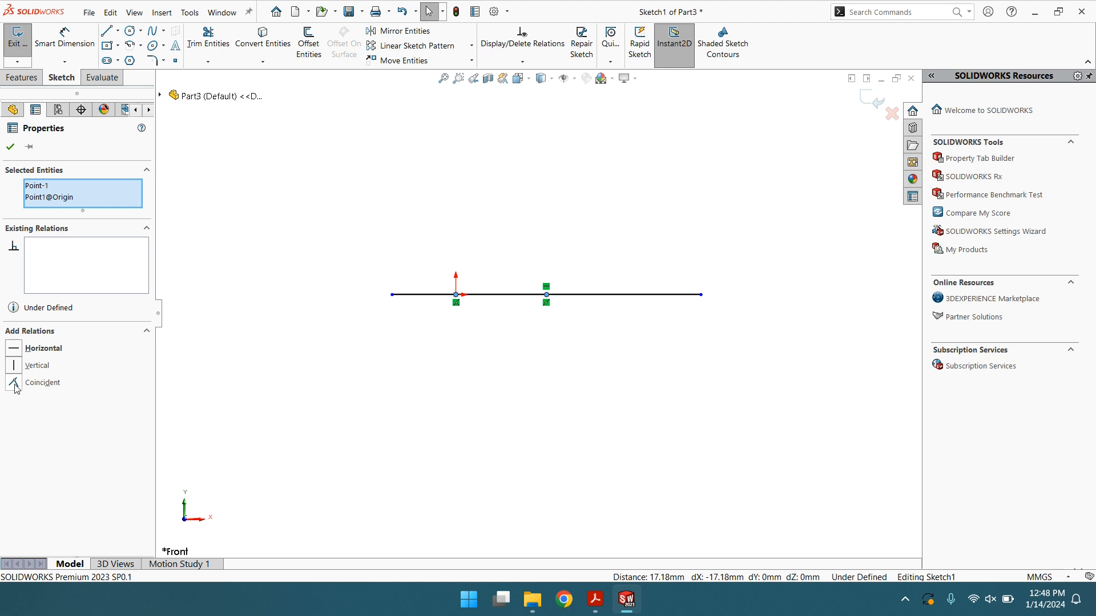
left_click(14, 383)
left_click(11, 147)
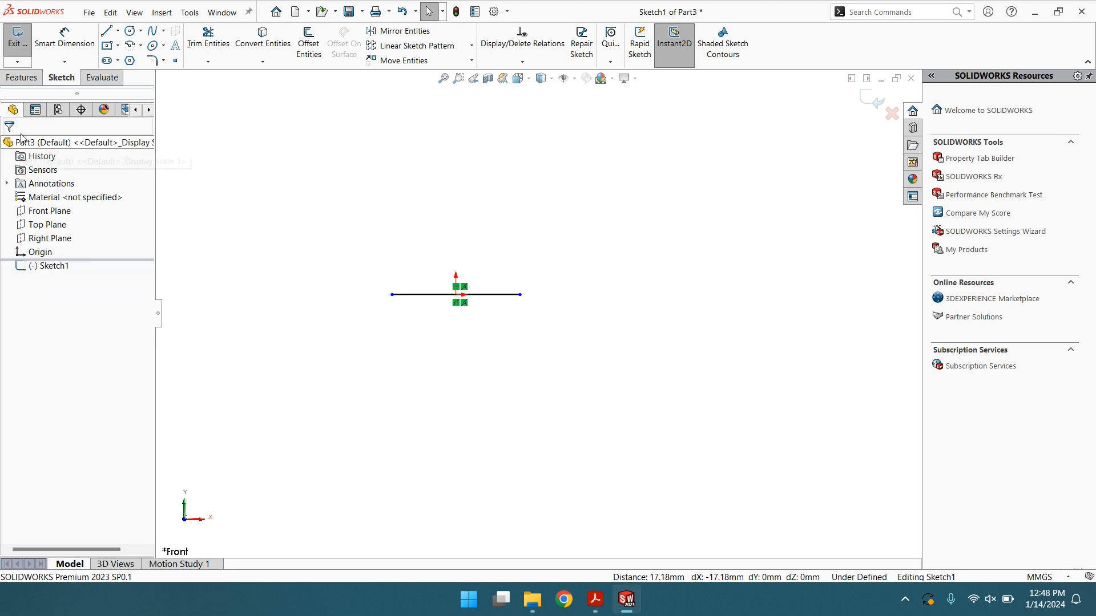
Dimension the horizontal line's length to 170 mm
left_click(65, 38)
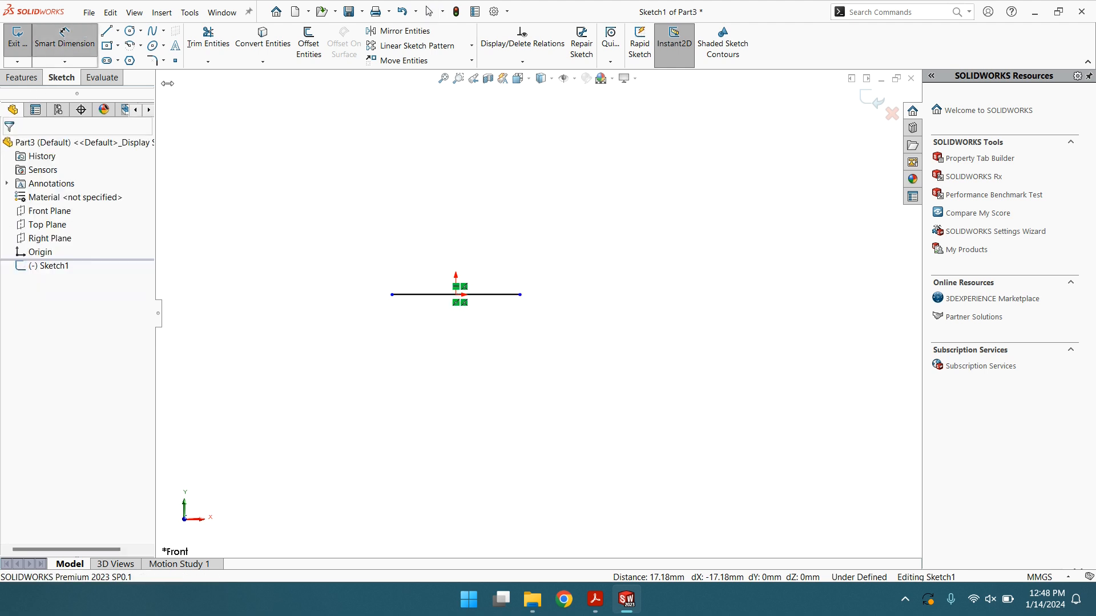
left_click(436, 296)
left_click(460, 377)
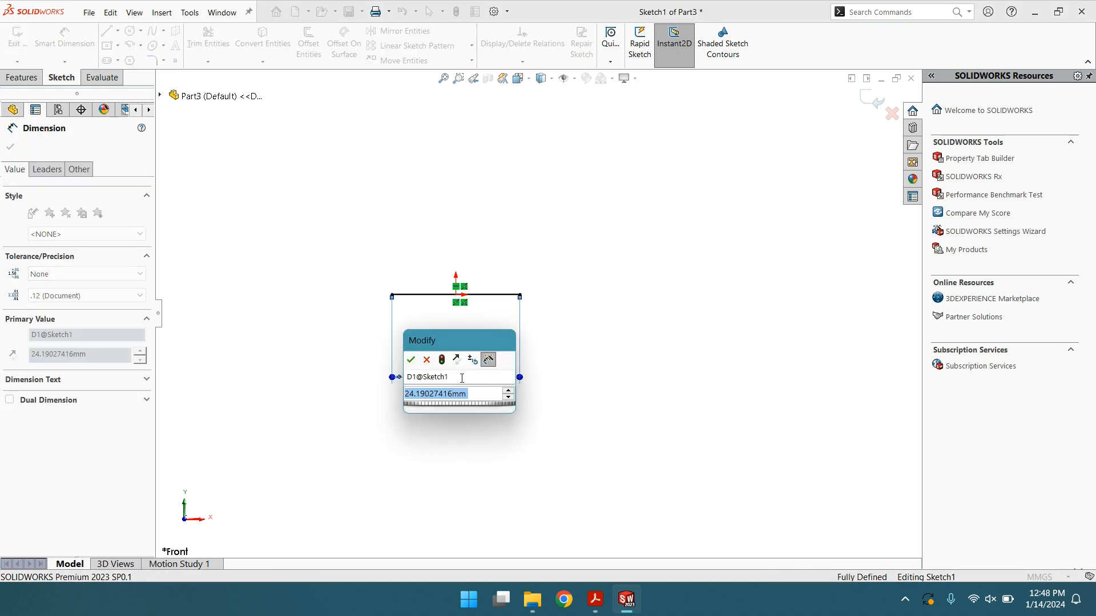
type("170")
key("Return")
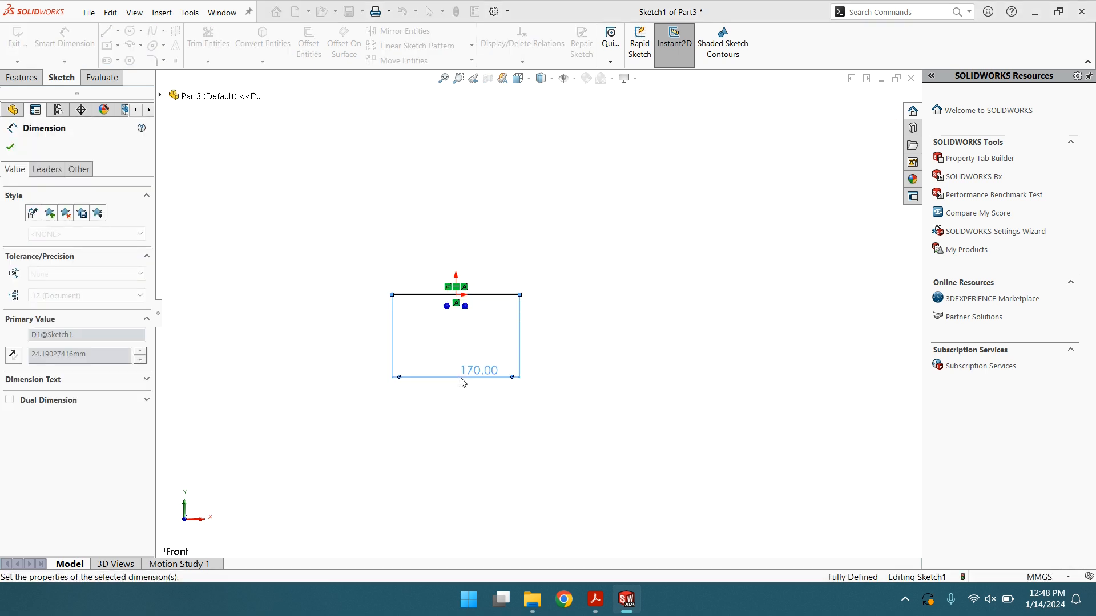
left_click(12, 147)
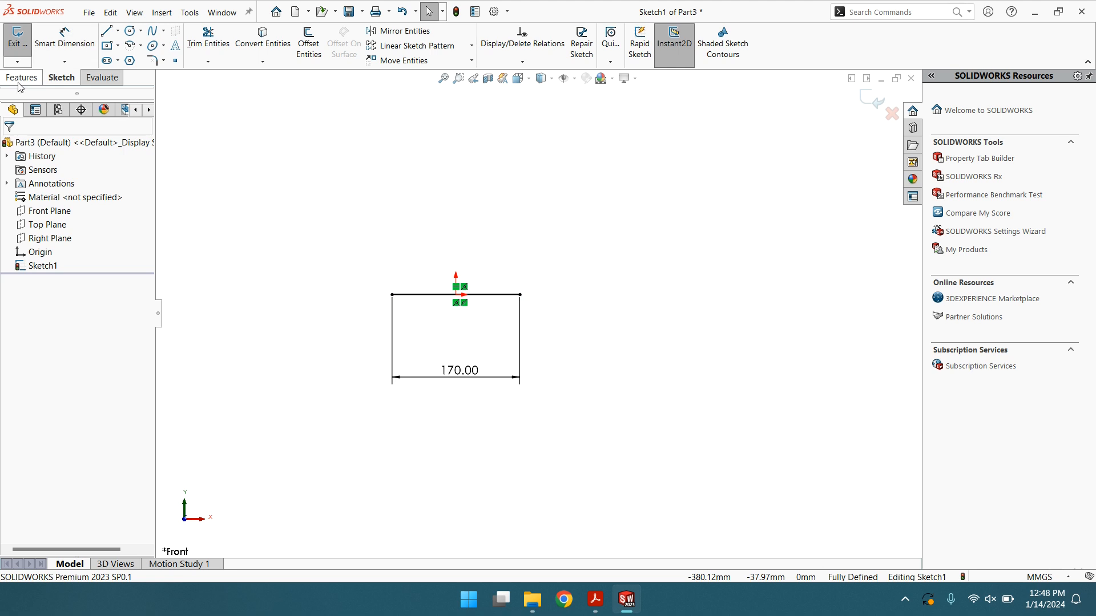
Close the profile as a trapezoid, adding two inward-slanting sides and a horizontal top edge about 24 mm above the base line
left_click(21, 78)
left_click(64, 77)
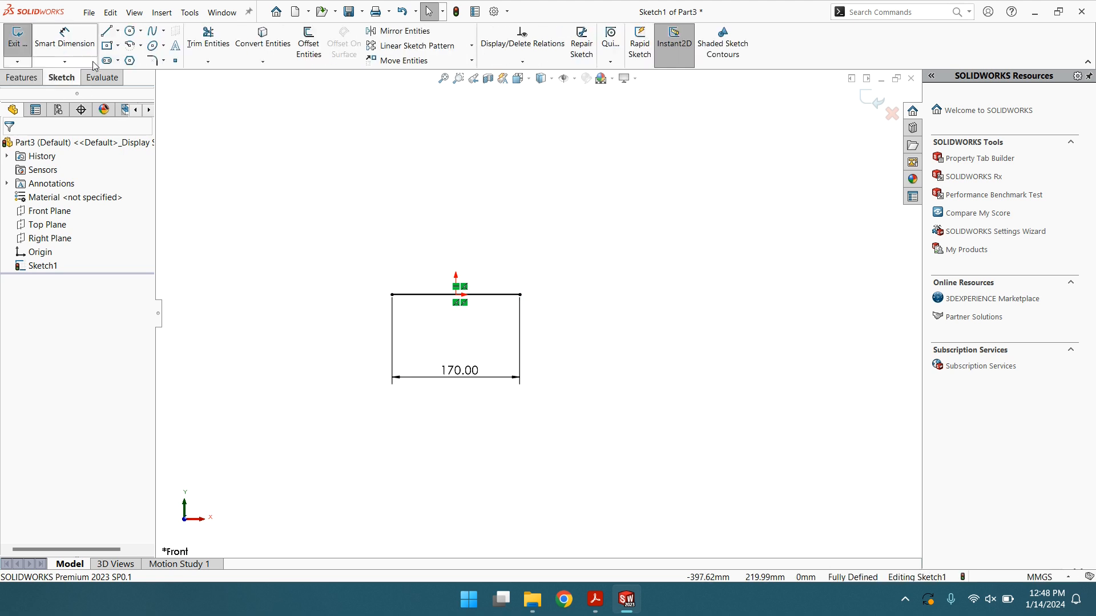
left_click(106, 31)
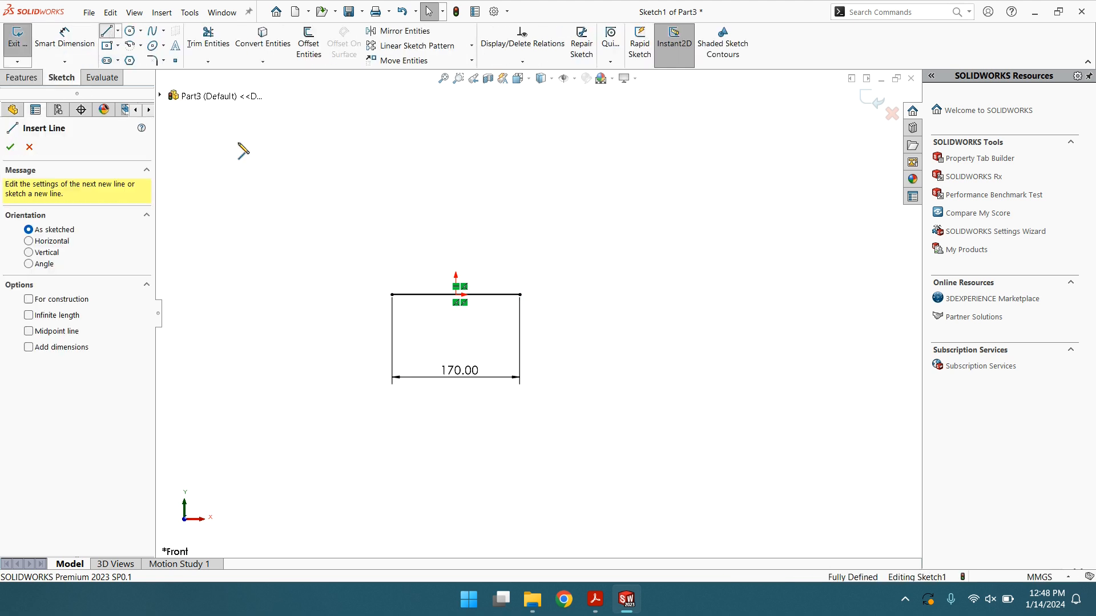
left_click(391, 294)
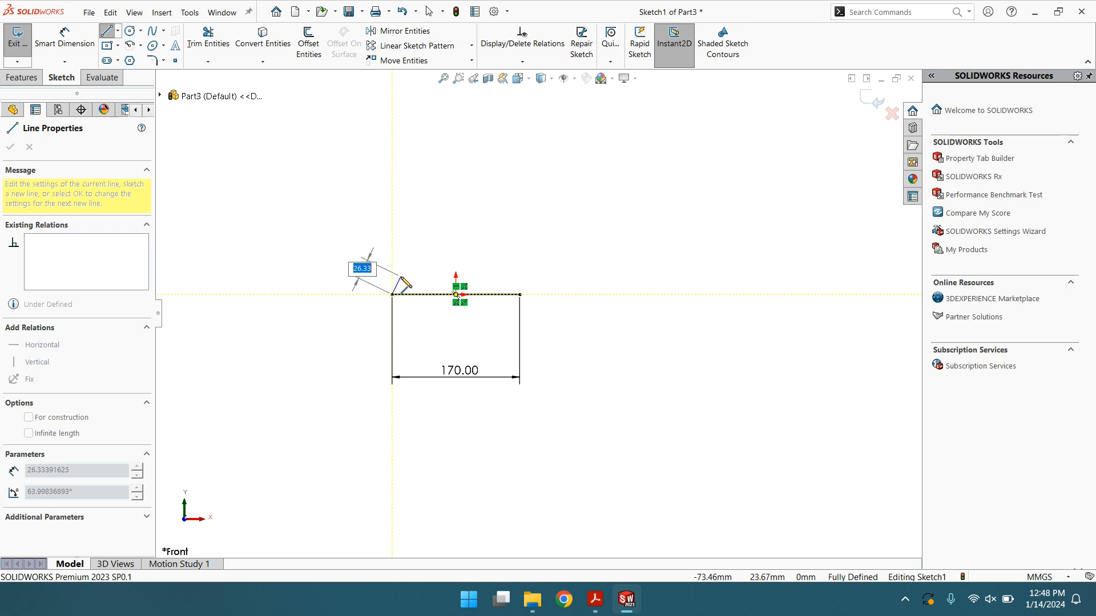
left_click(401, 276)
scroll(406, 278, "down", 4)
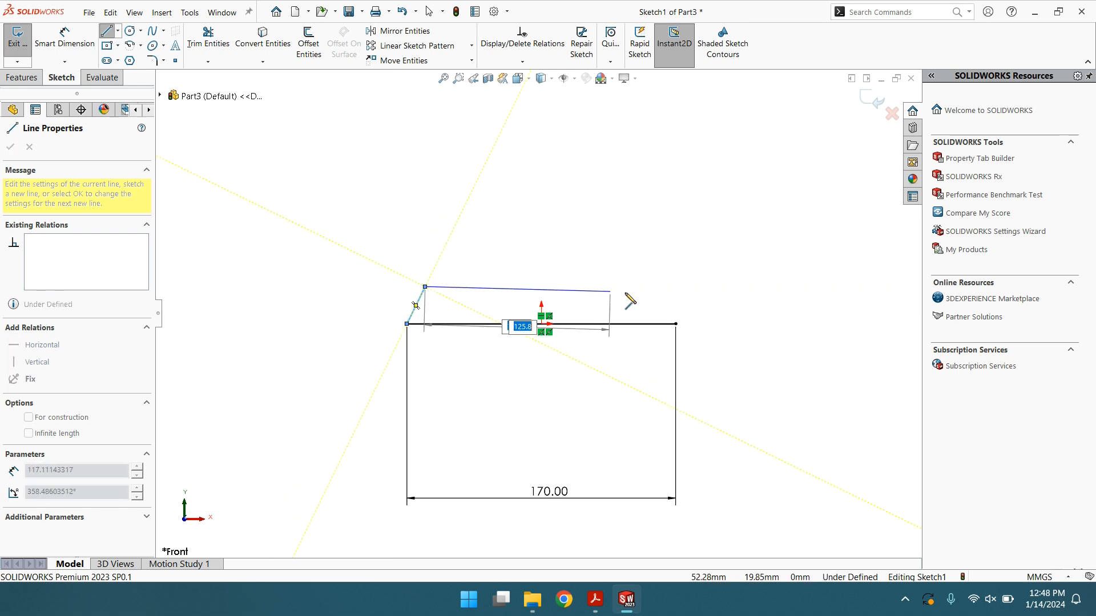
left_click(658, 286)
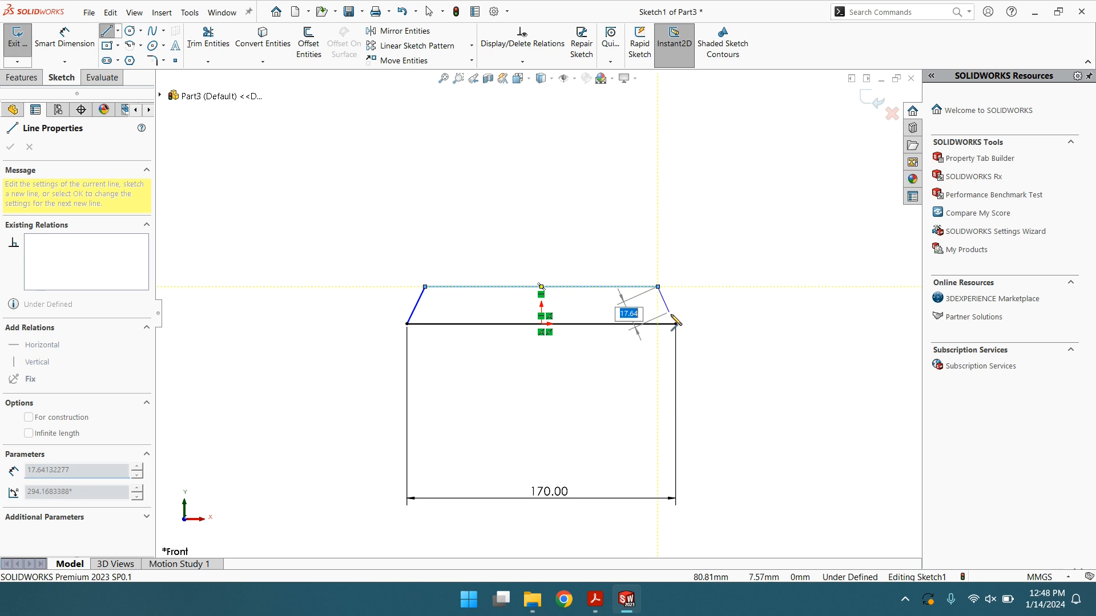
left_click(675, 323)
right_click(677, 326)
left_click(710, 333)
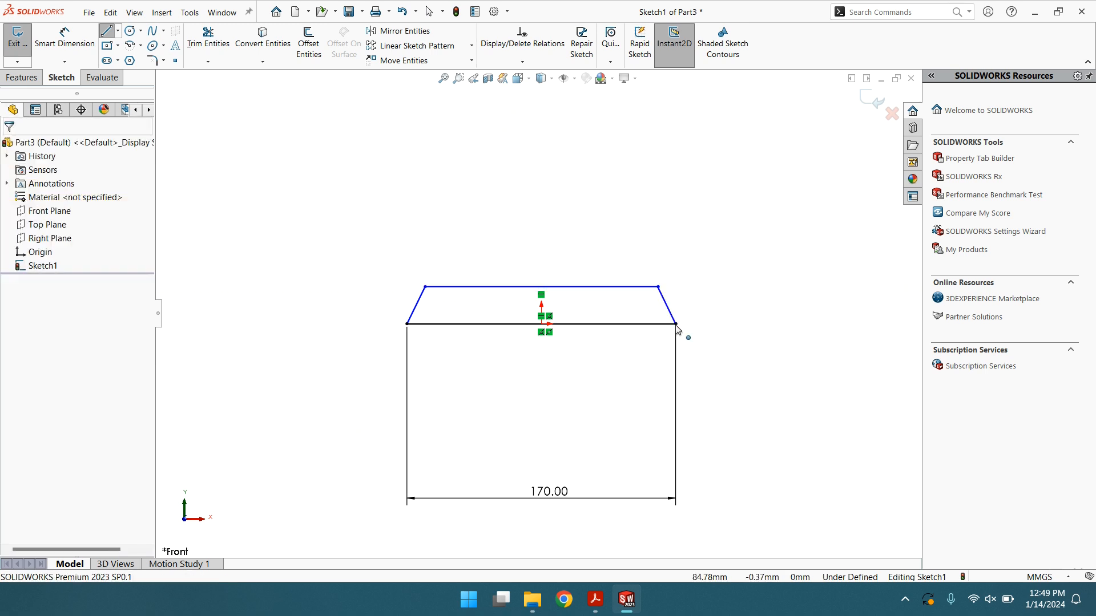
Dimension the horizontal offset between the trapezoid's upper-left and lower-left corners to 3 mm
left_click(64, 39)
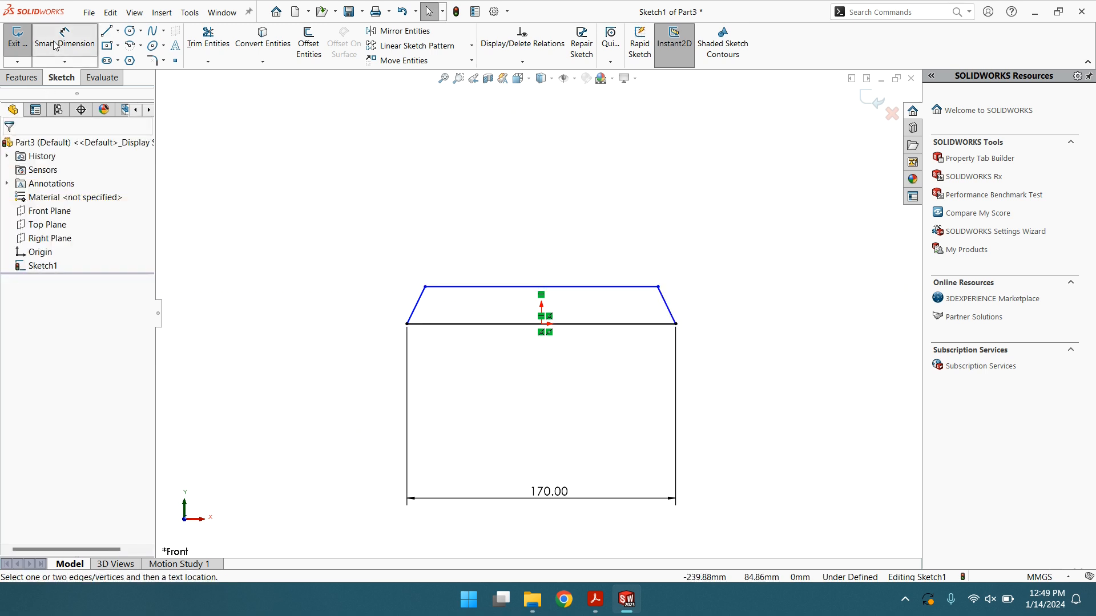
left_click(424, 287)
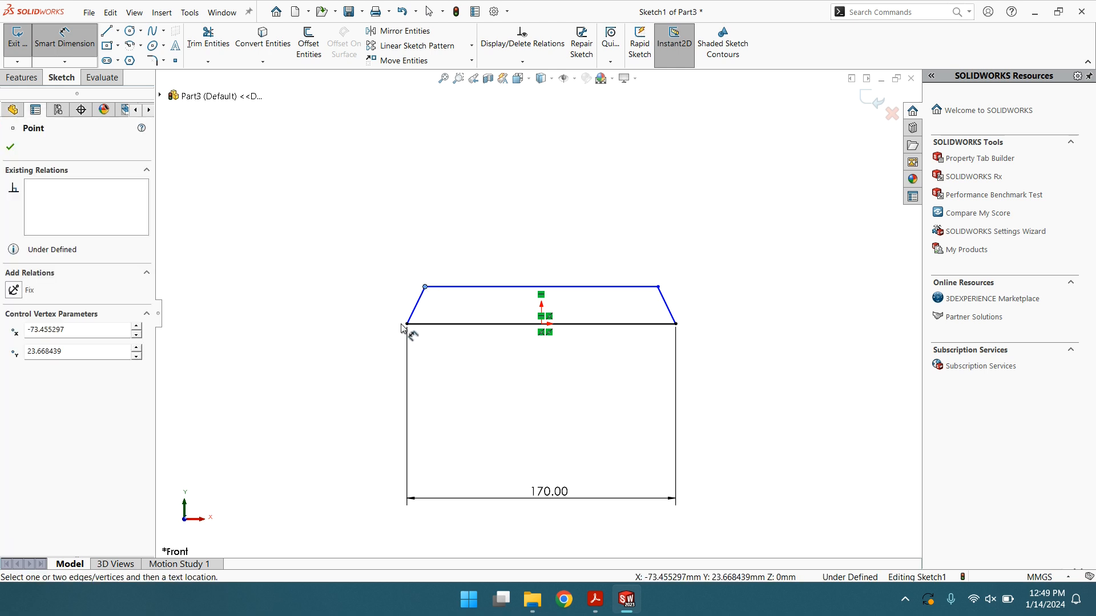
left_click(406, 324)
left_click(417, 241)
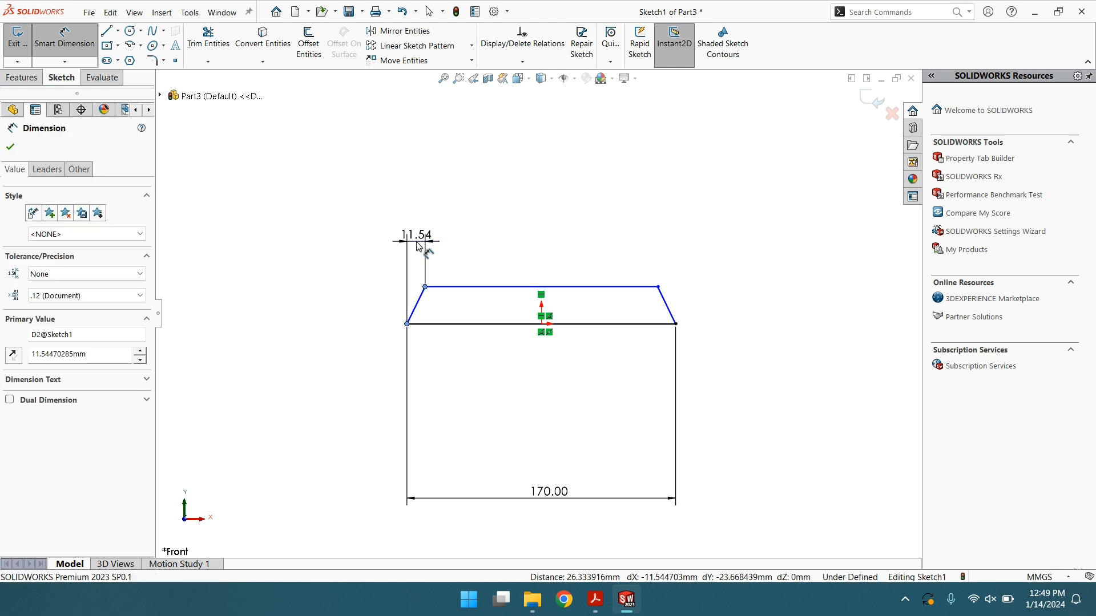
type("3")
key("Return")
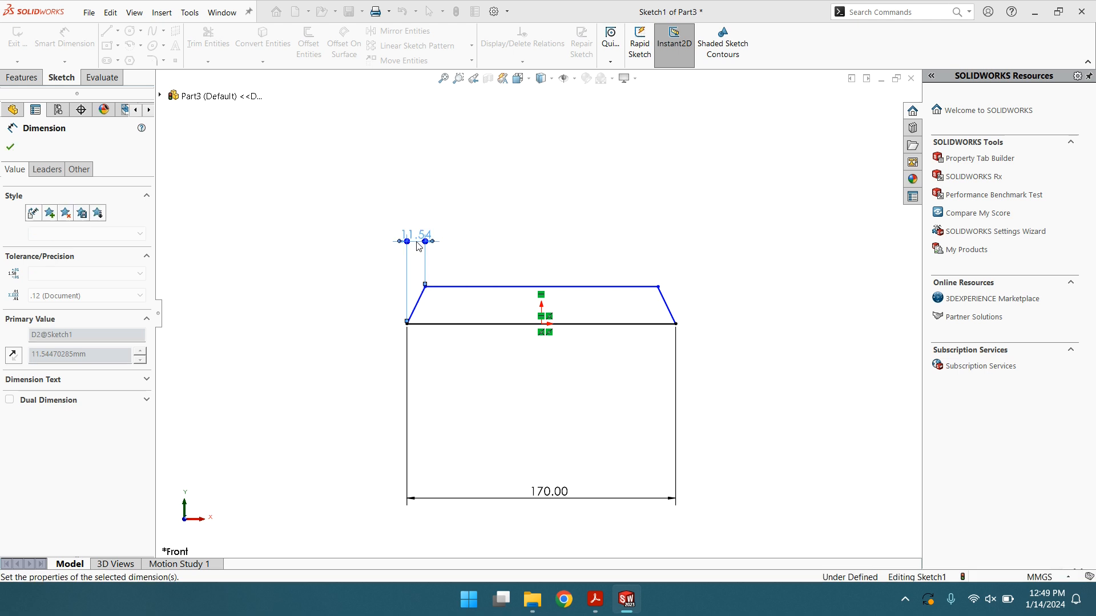
Dimension the horizontal offset between the trapezoid's upper-right and lower-right corners to 3 mm
left_click(645, 288)
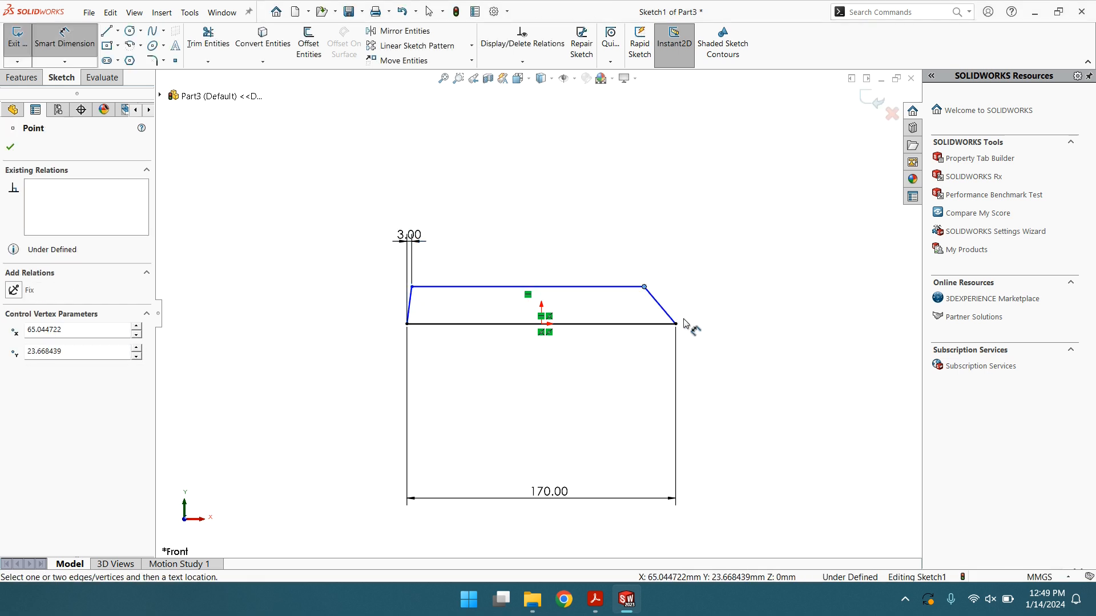
left_click(675, 324)
left_click(656, 251)
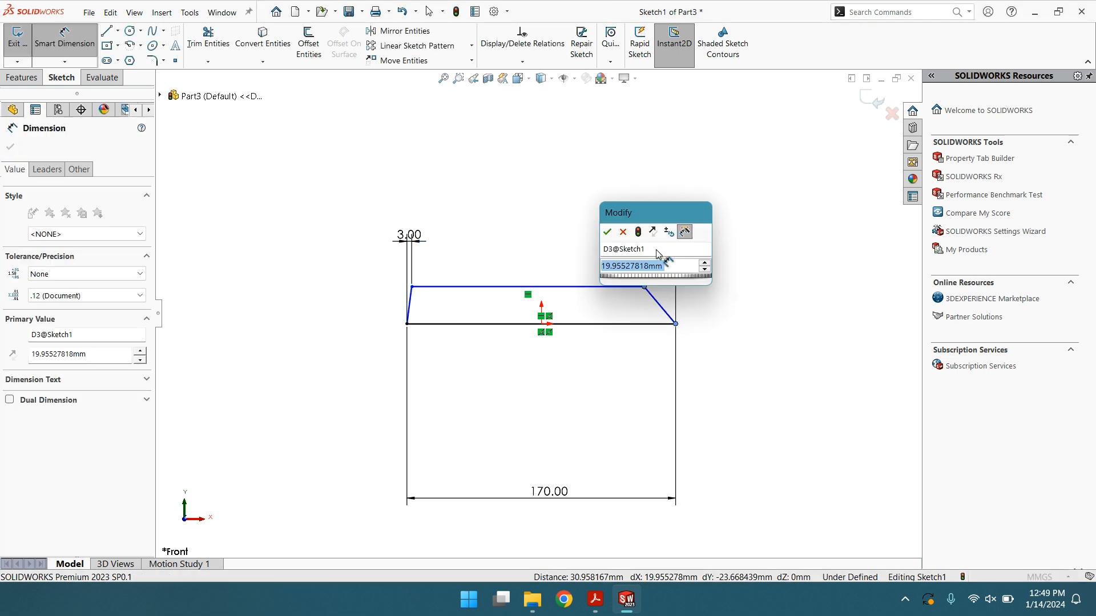
type("3")
key("Return")
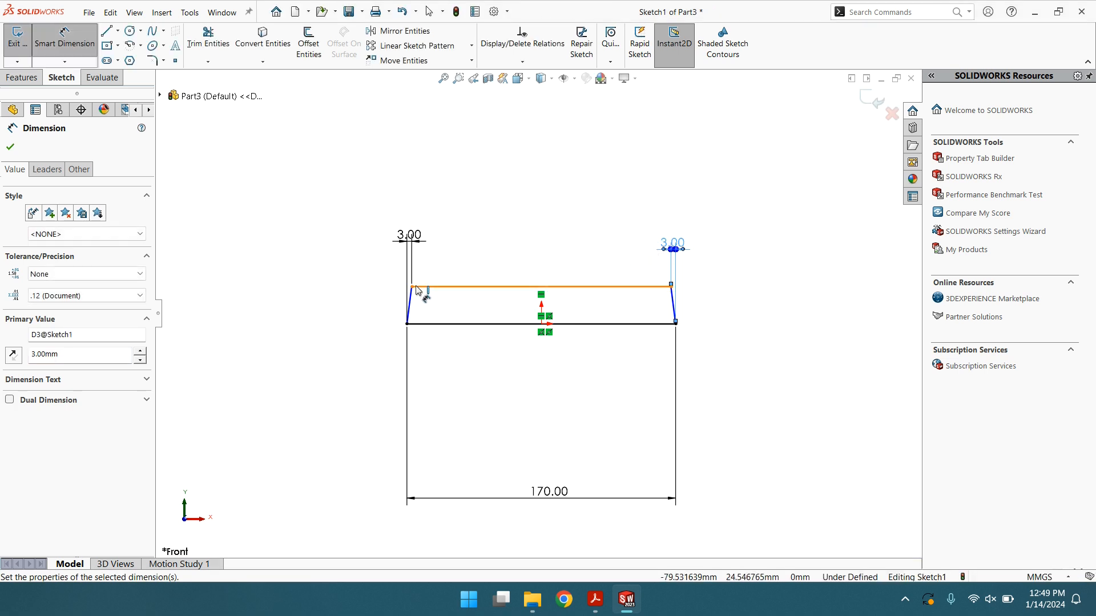
Dimension the trapezoid's height to 11 mm between its two corners at the left end
left_click(411, 287)
left_click(407, 323)
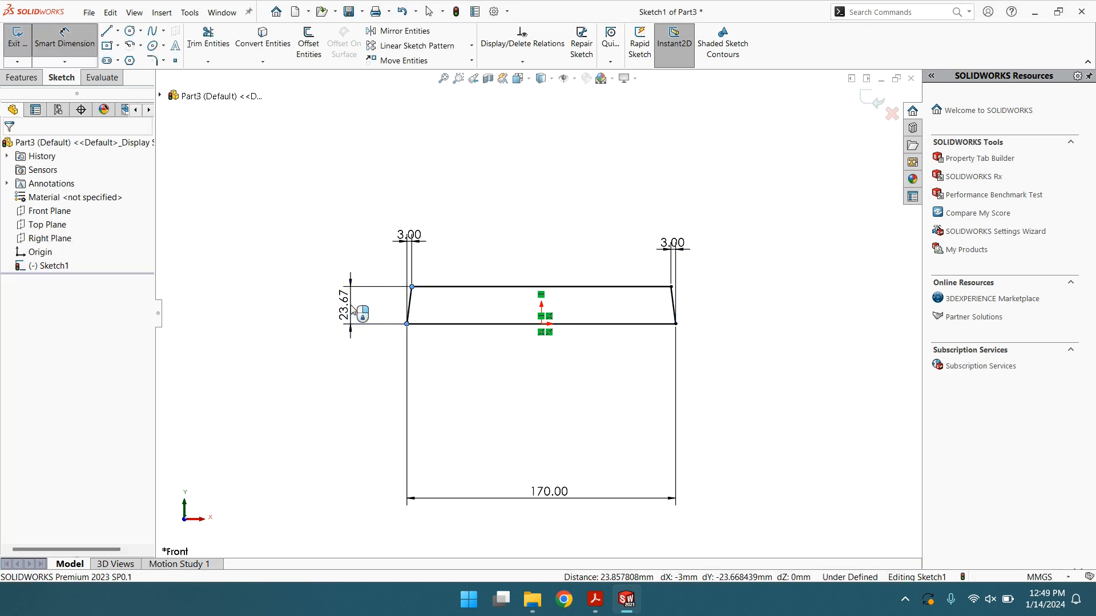
left_click(352, 305)
type("11")
key("Return")
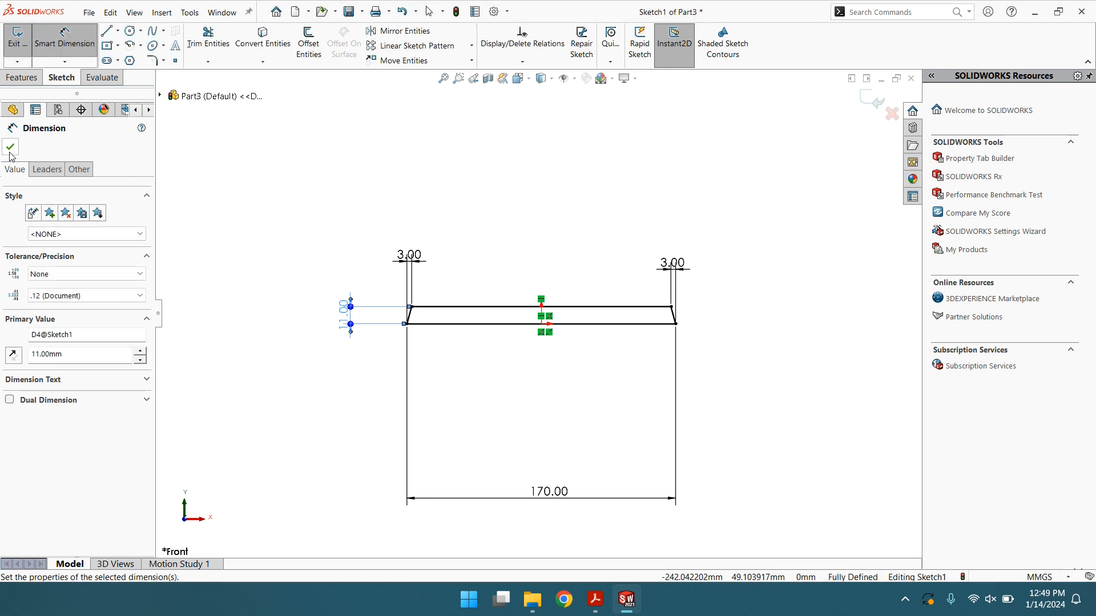
left_click(10, 150)
Extrude the trapezoid profile 37 mm with the Mid Plane end condition
left_click(17, 77)
left_click(16, 48)
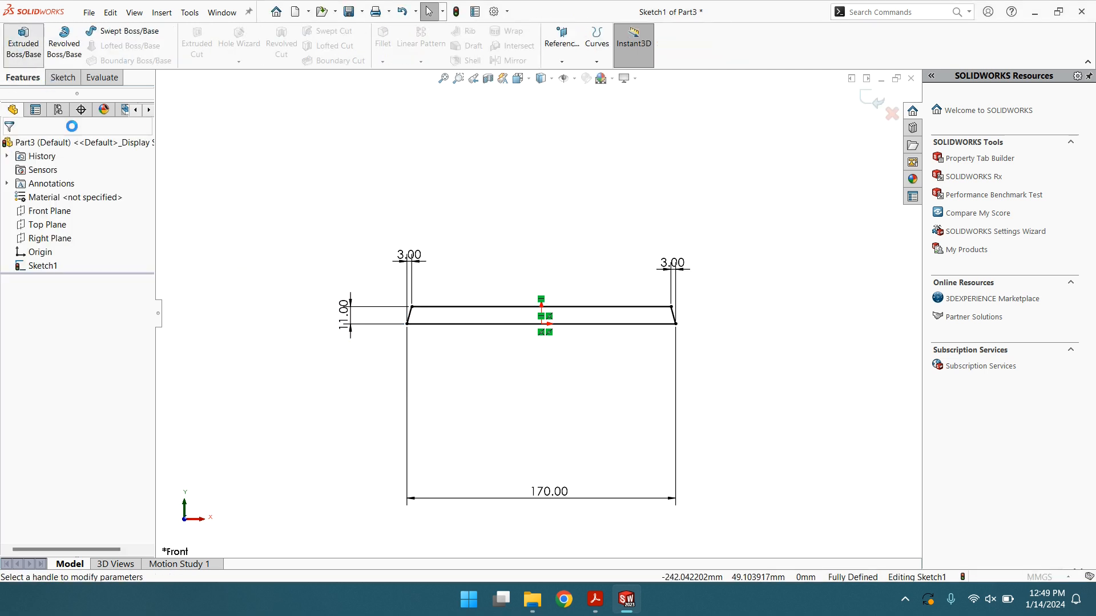
left_click(57, 226)
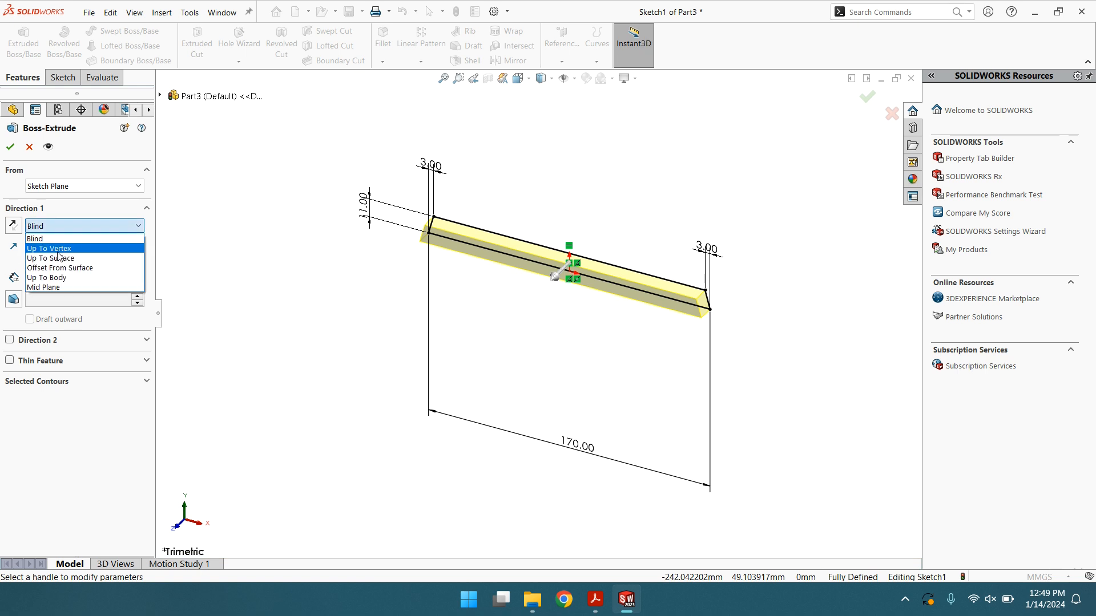
left_click(44, 287)
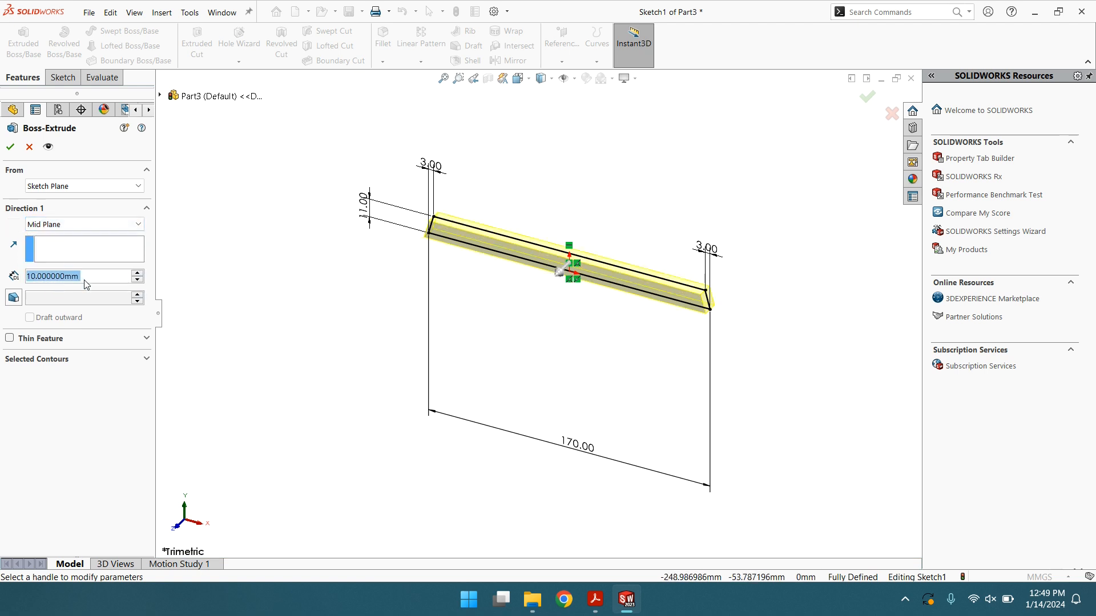
type("3")
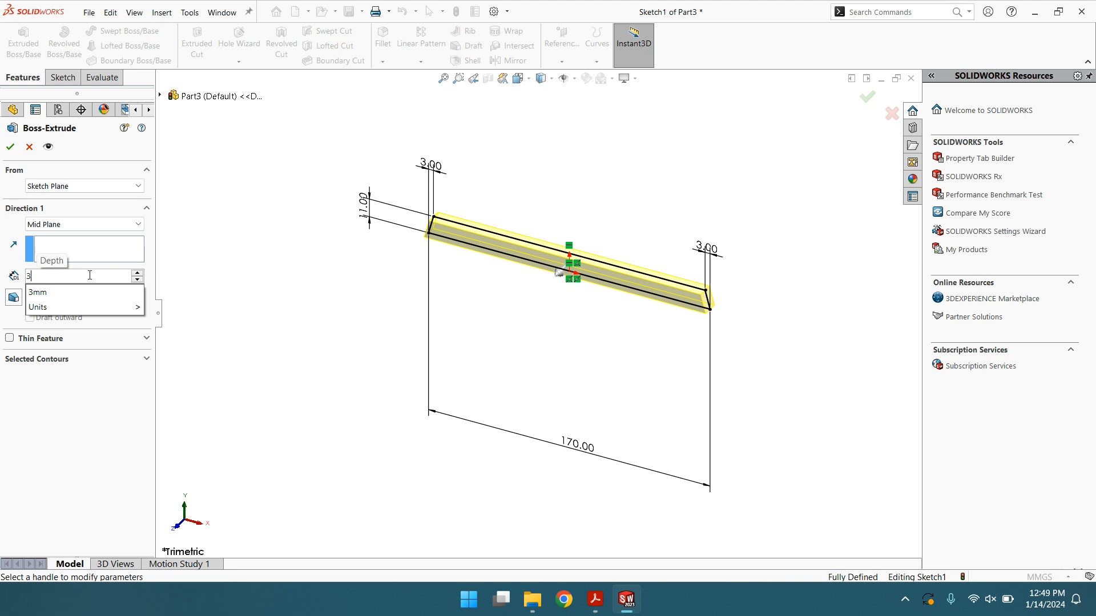
type("7")
key("Return")
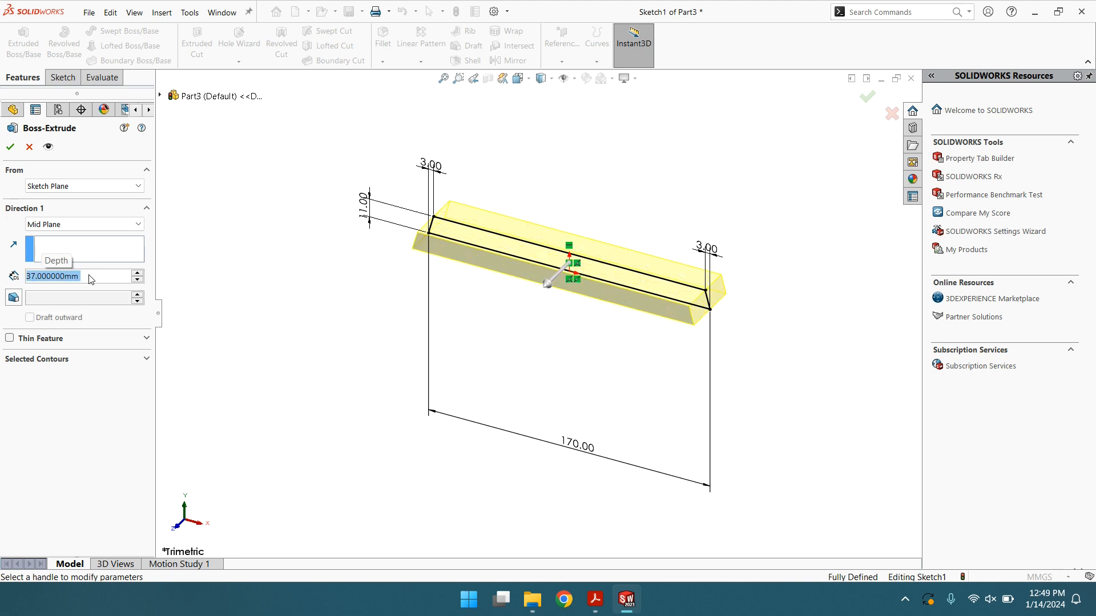
left_click(10, 147)
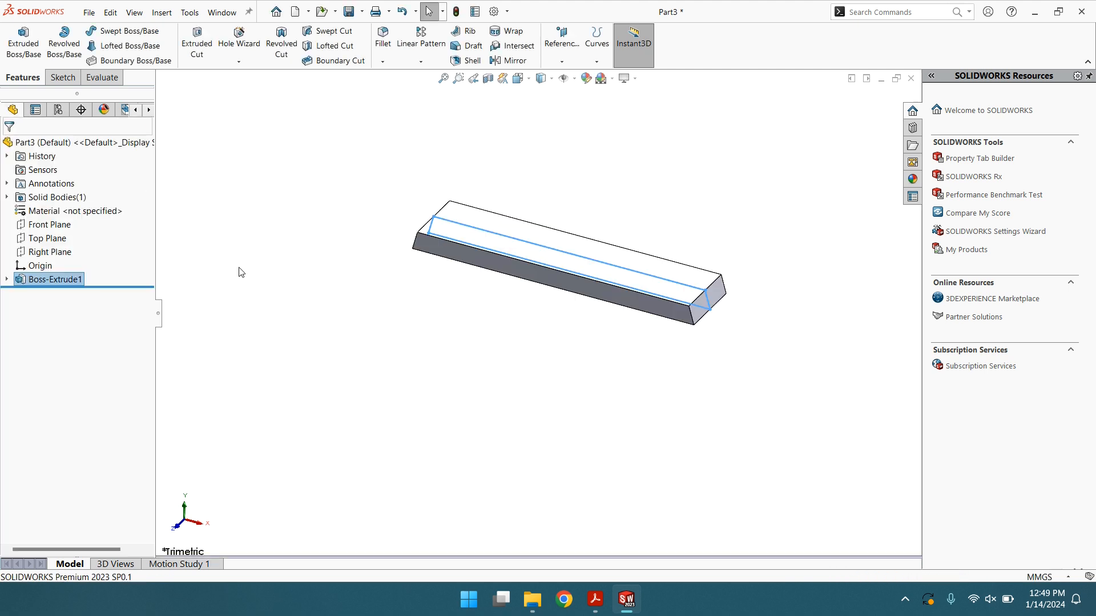
Start a sketch on the base's top face and draw a circle about 70 mm in diameter centred on the origin
scroll(531, 253, "down", 3)
left_click(542, 251)
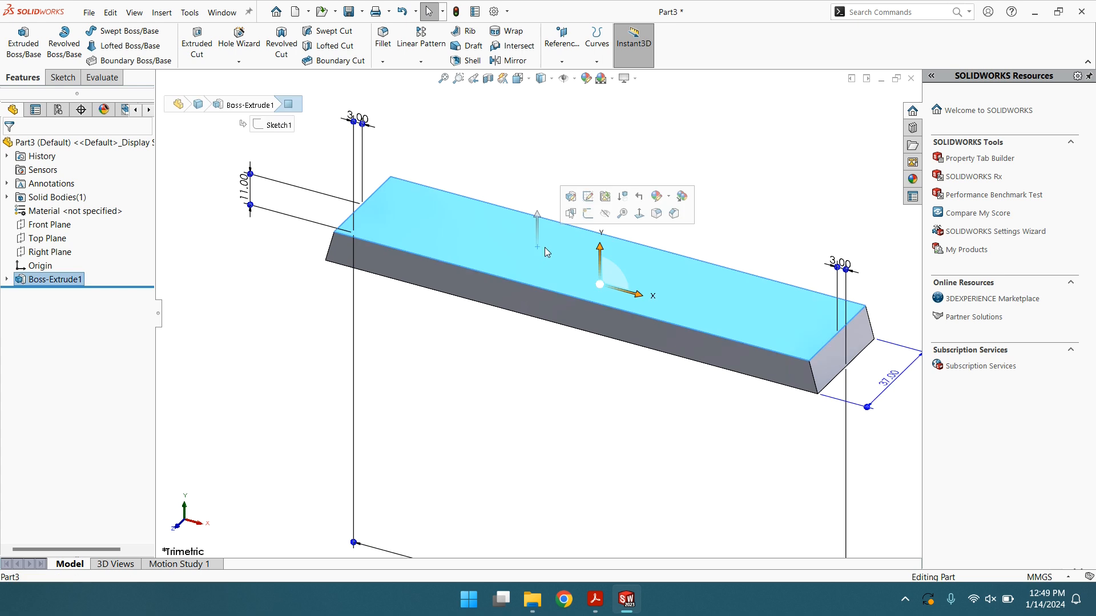
left_click(639, 215)
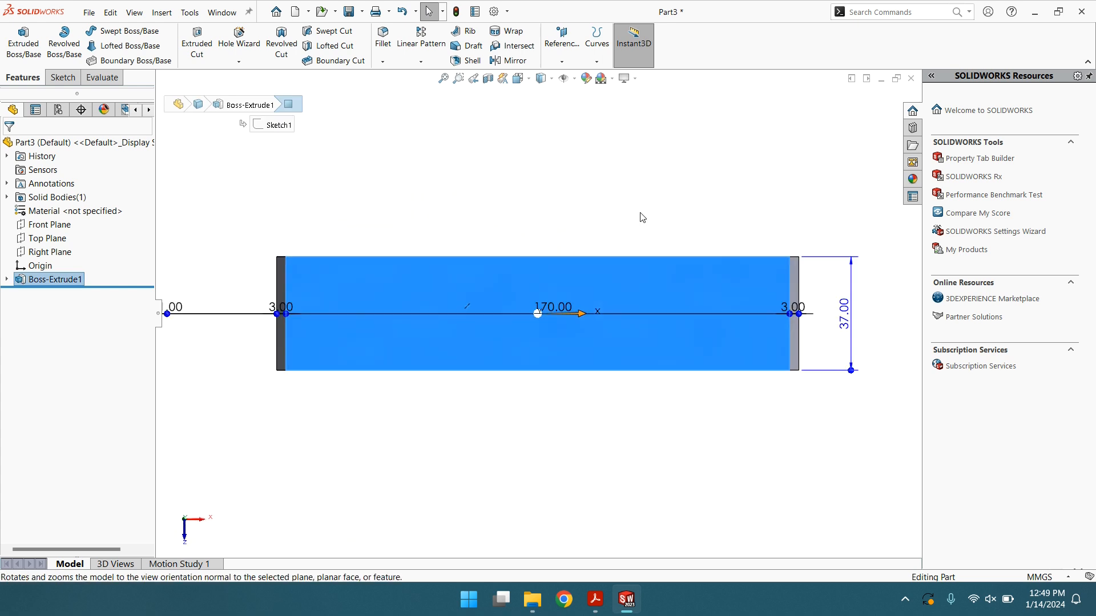
left_click(61, 77)
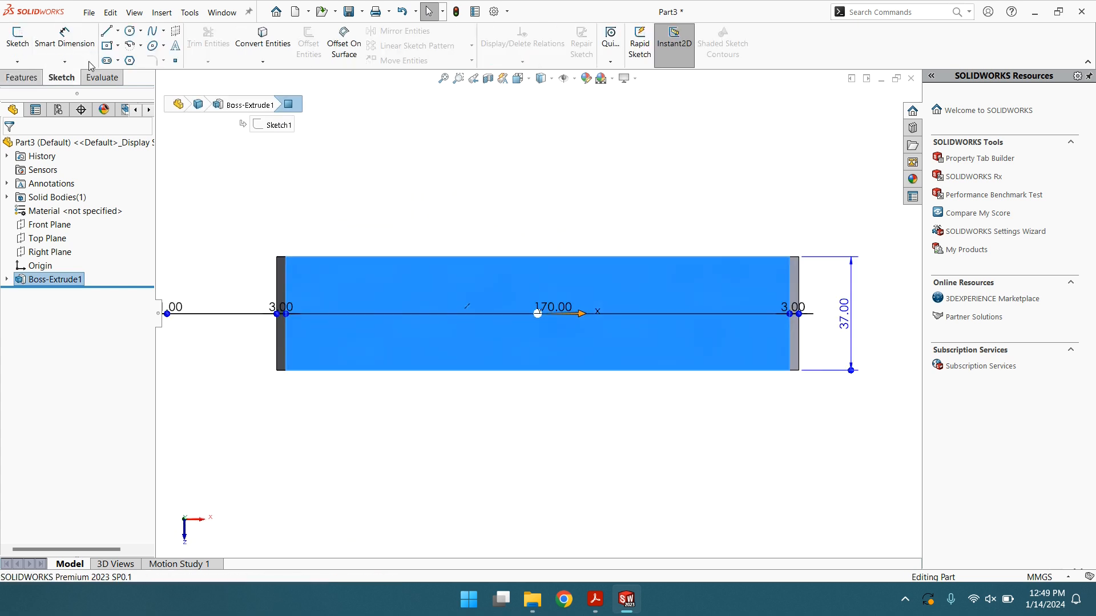
left_click(129, 31)
left_click_drag(537, 314, 601, 371)
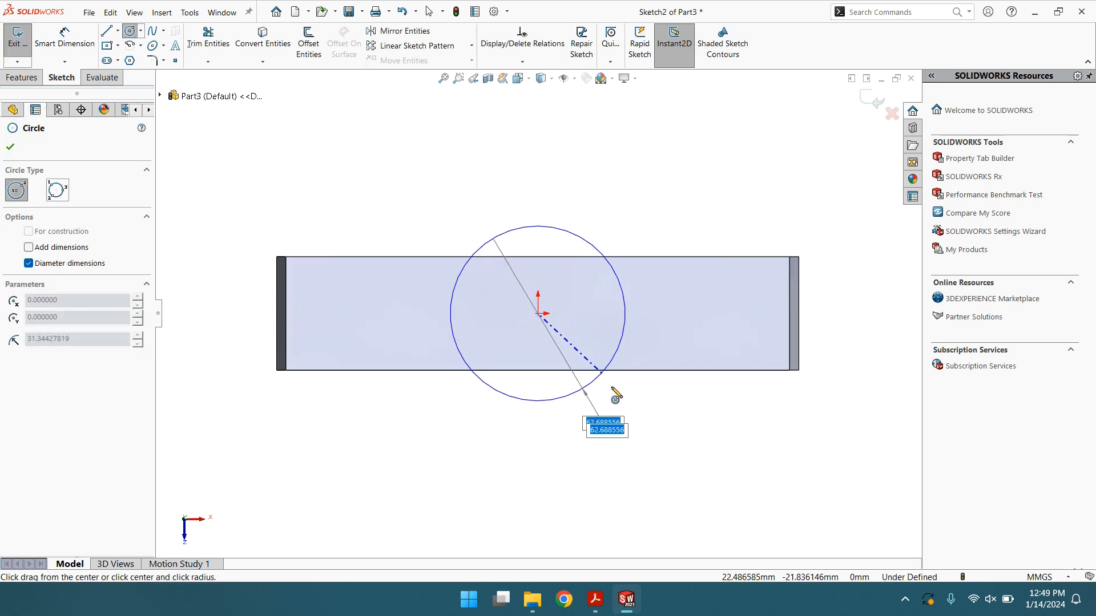
type("70")
key("Return")
Dimension the circle's diameter to 86 mm
key("d")
left_click(544, 213)
left_click(548, 164)
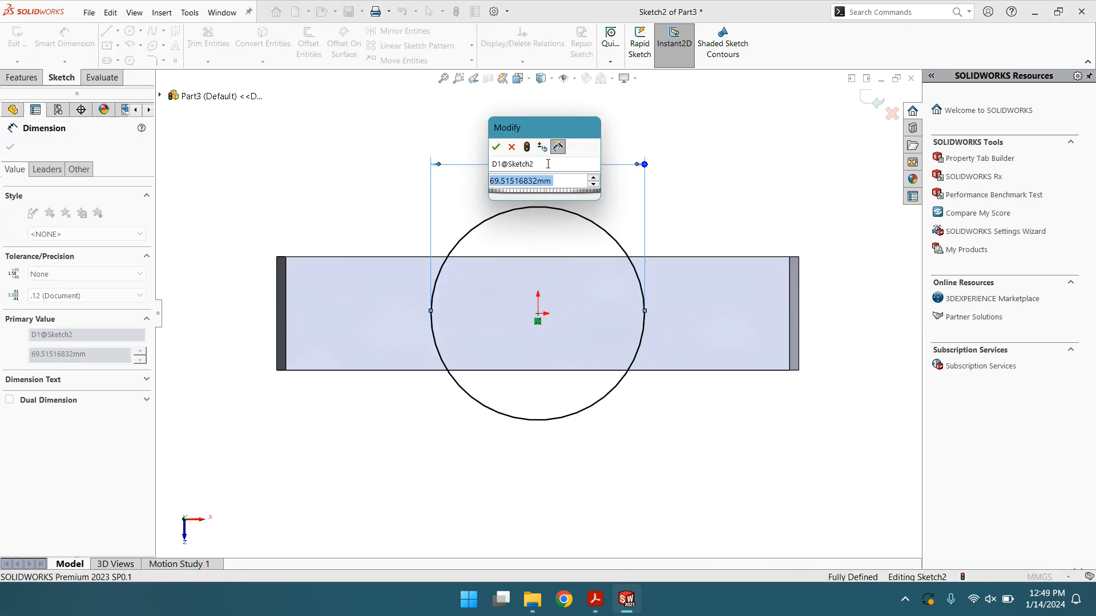
type("86")
key("Return")
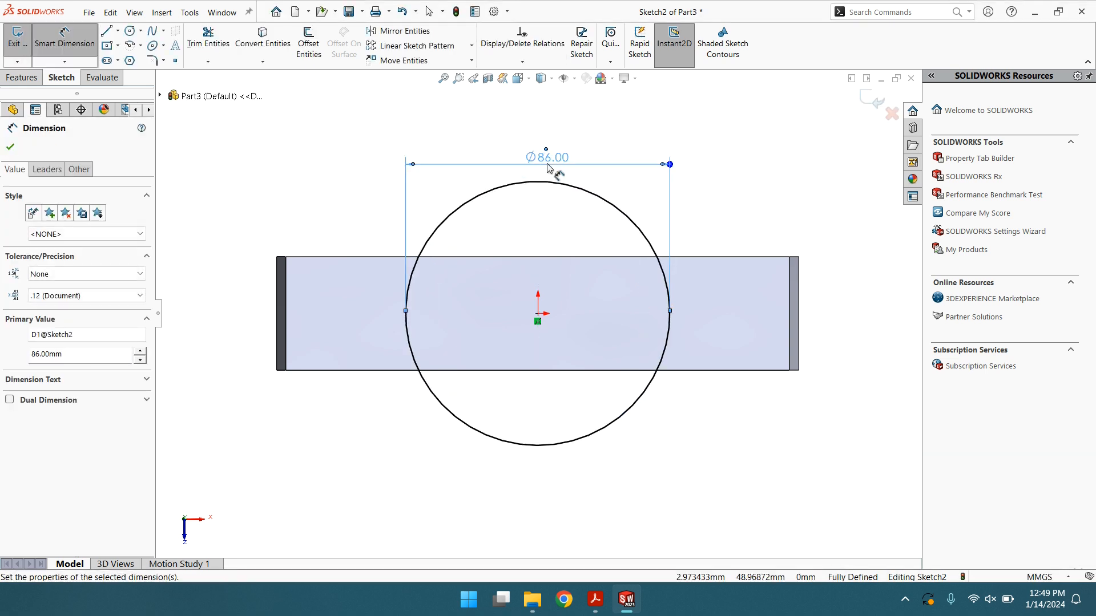
left_click(10, 147)
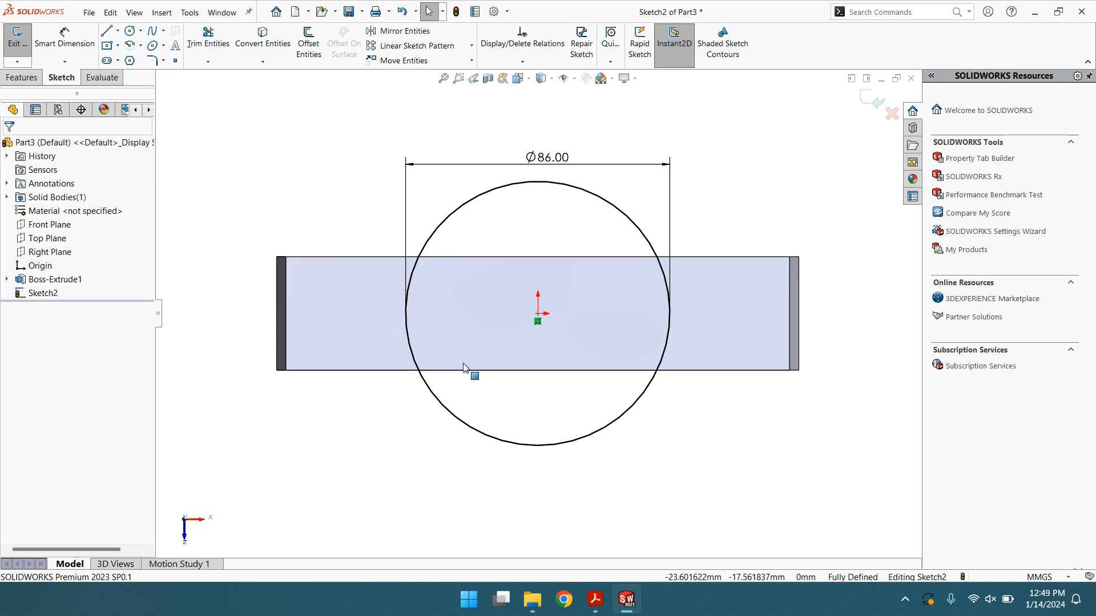
Convert the top face's outline into the sketch and trim its long edges outside the circle and the circle's arcs outside the face
left_click(351, 294)
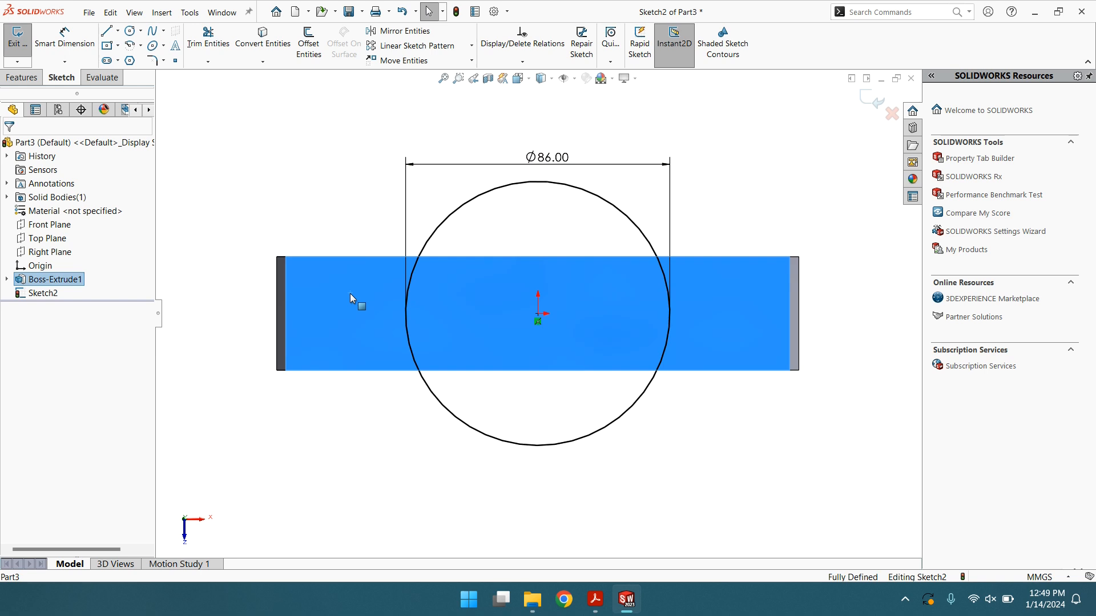
left_click(292, 82)
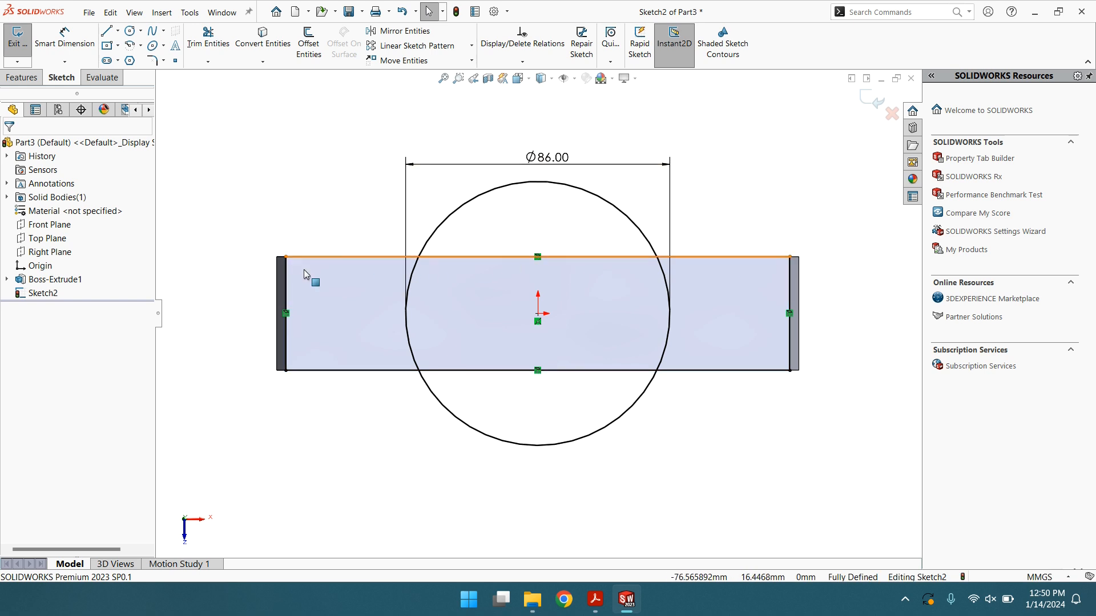
left_click(209, 39)
left_click_drag(356, 256, 356, 265)
mouse_move(350, 353)
left_mouse_down()
mouse_move(355, 374)
mouse_move(432, 431)
mouse_move(459, 411)
left_mouse_up()
left_click_drag(612, 196, 593, 221)
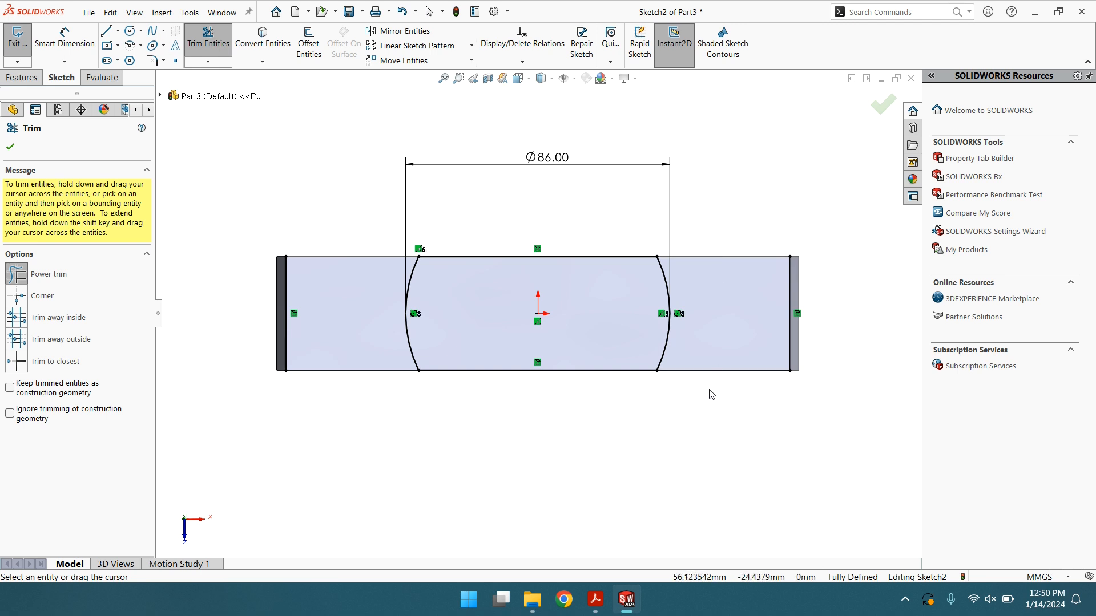
left_click(10, 147)
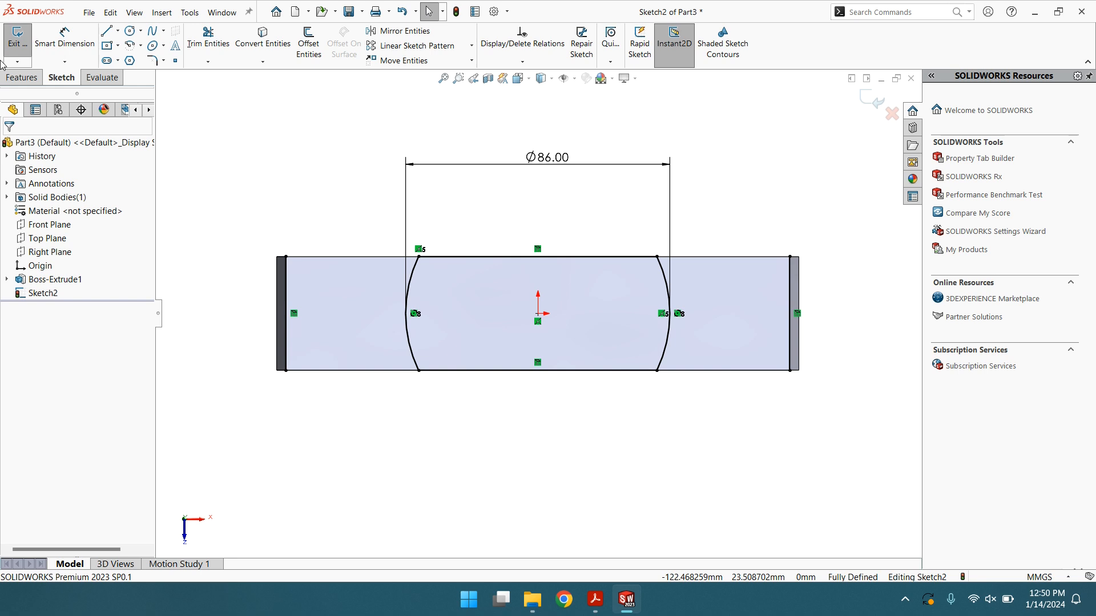
Extrude the central region between the two arcs upward as a 43 mm Blind boss merged with the base
left_click(21, 78)
left_click(22, 41)
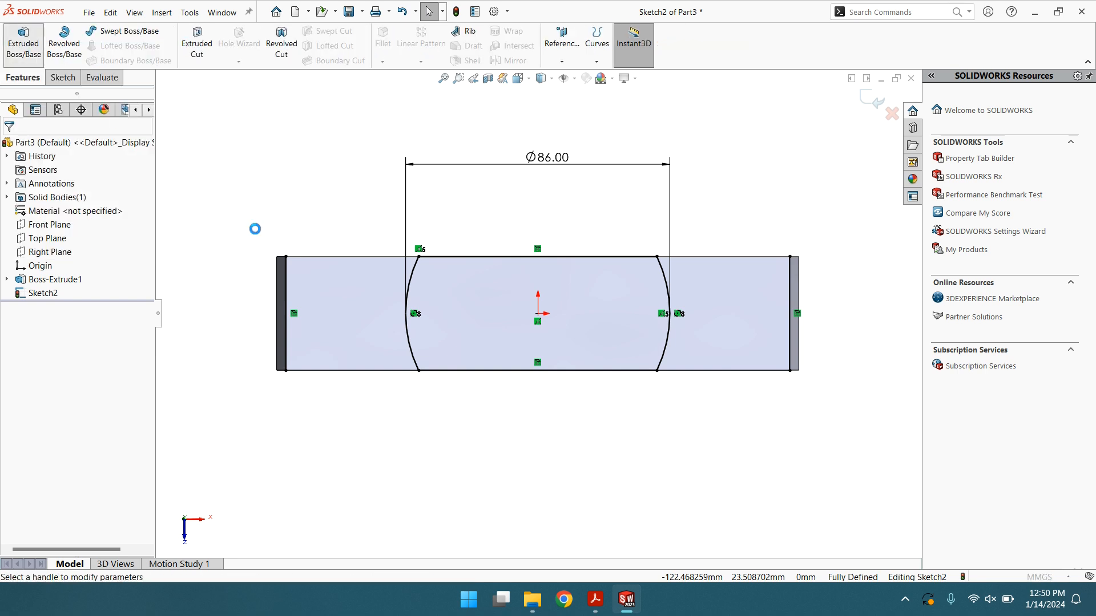
left_click(477, 296)
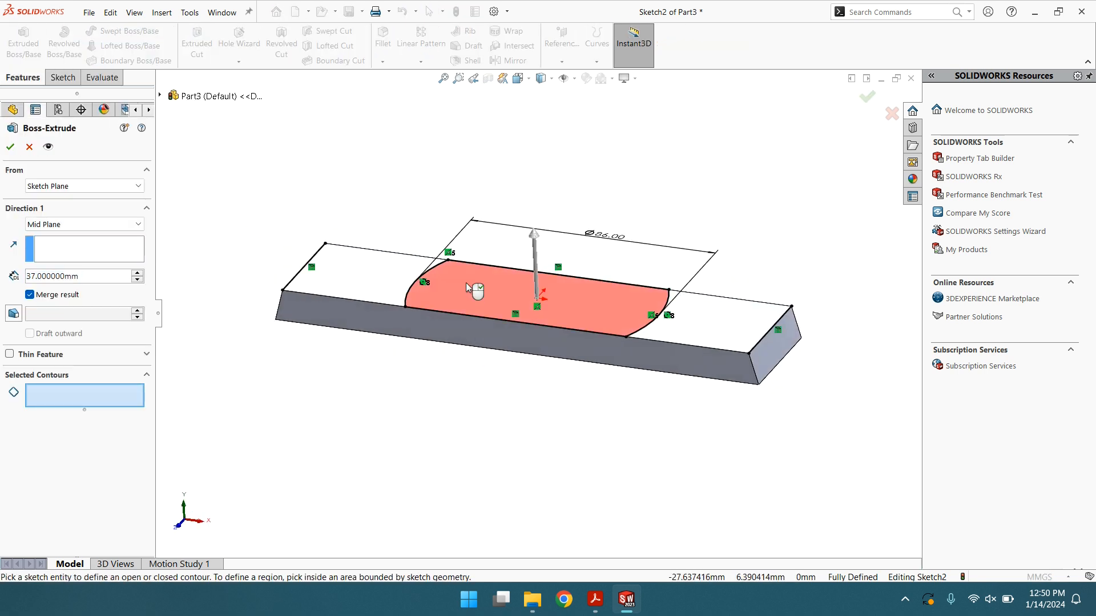
left_click(55, 224)
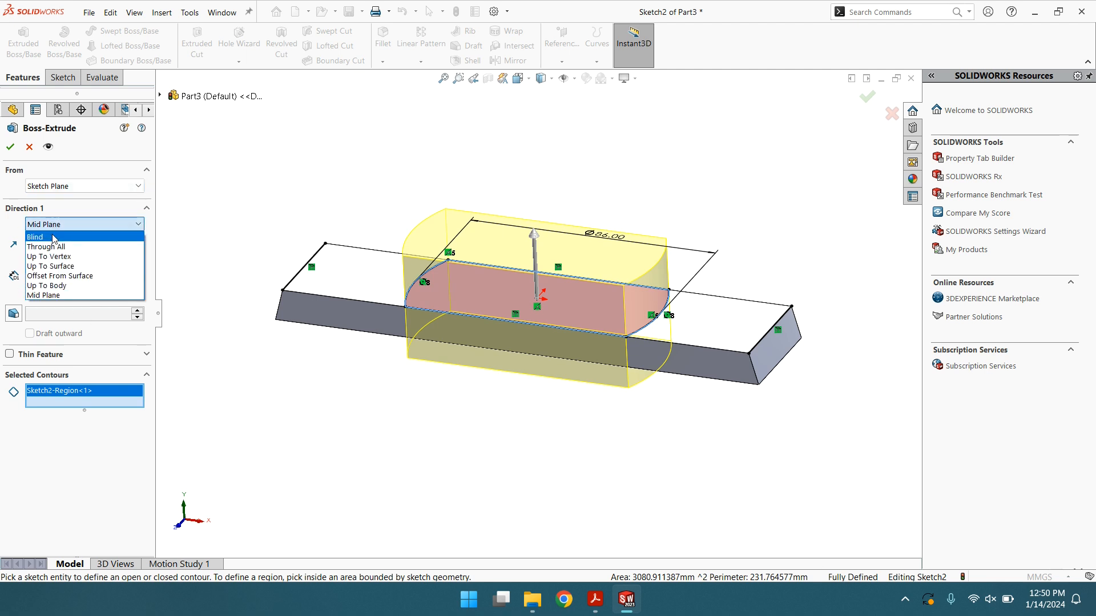
left_click(54, 238)
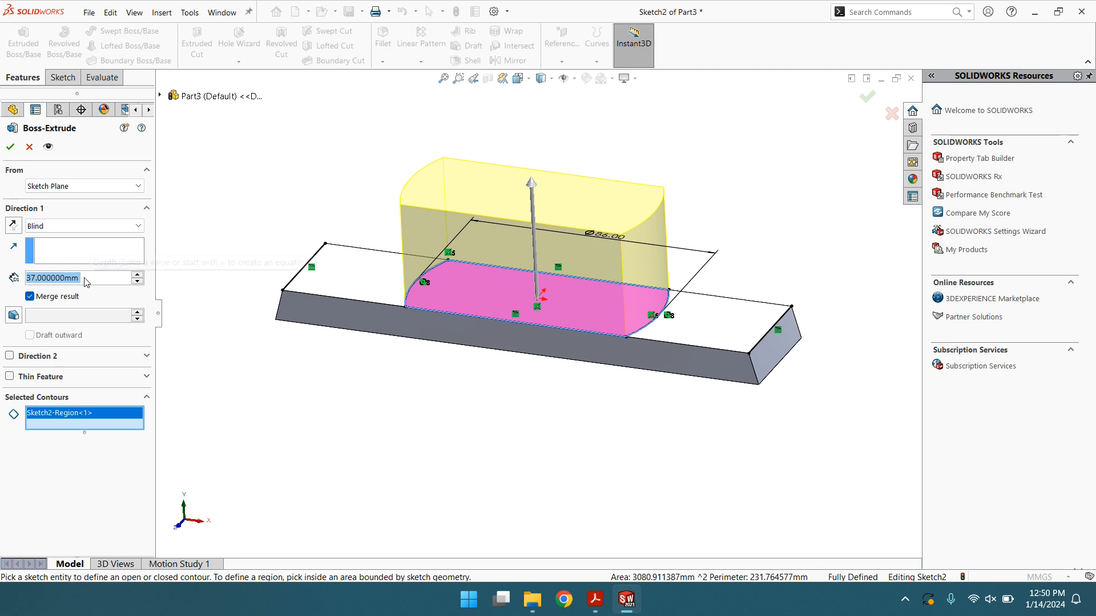
type("43")
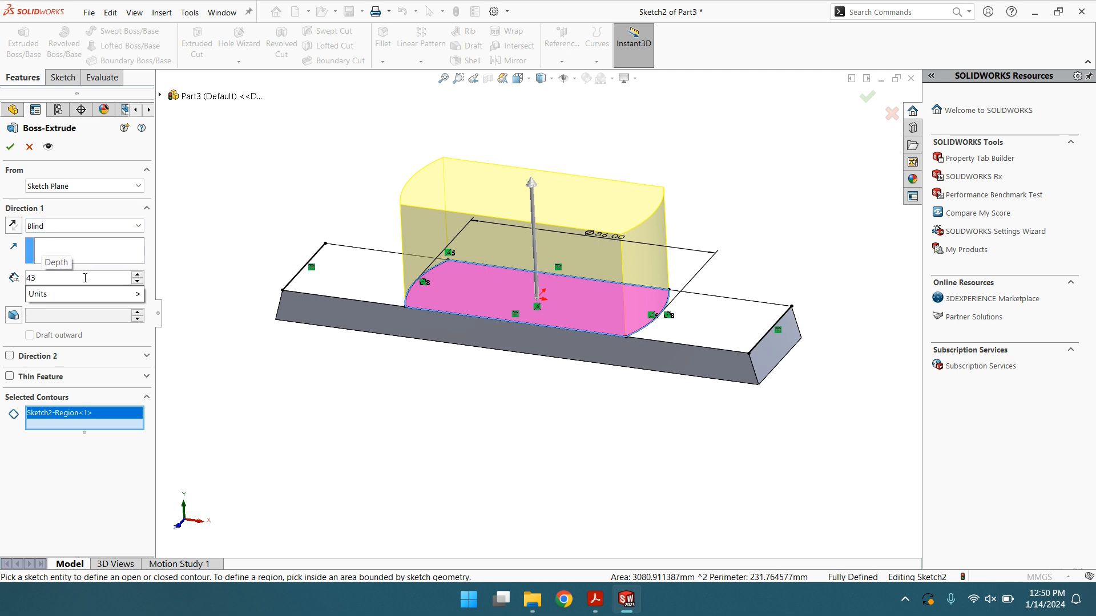
key("Return")
left_click(10, 147)
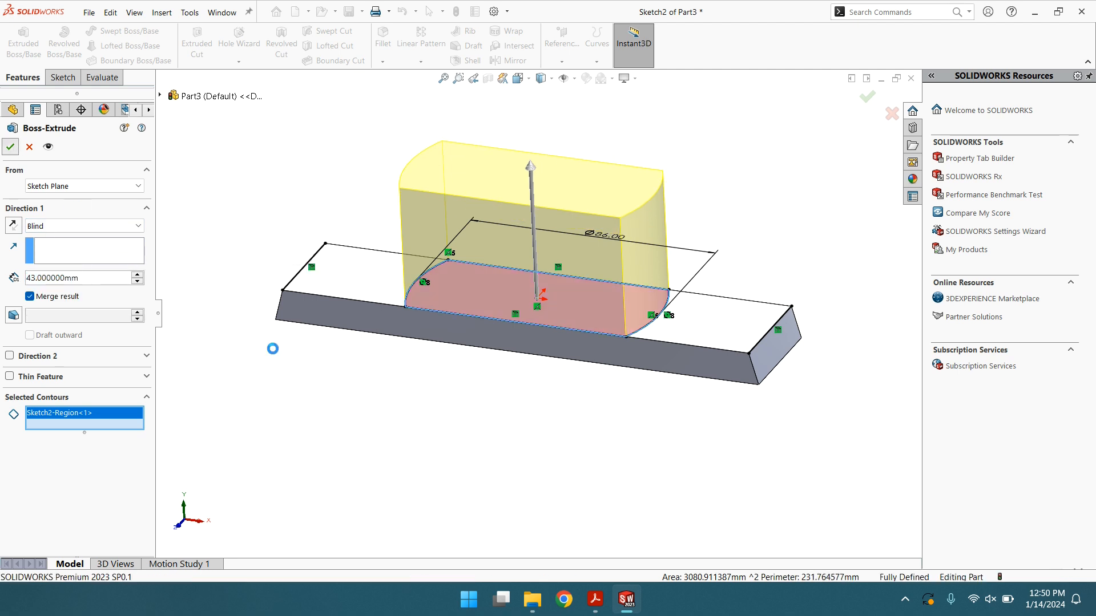
Sketch a down-right-down stepped line on the front face, starting on its upper edge near the left corner, with a last segment about 3.5 mm long
middle_click_drag(433, 379, 604, 384)
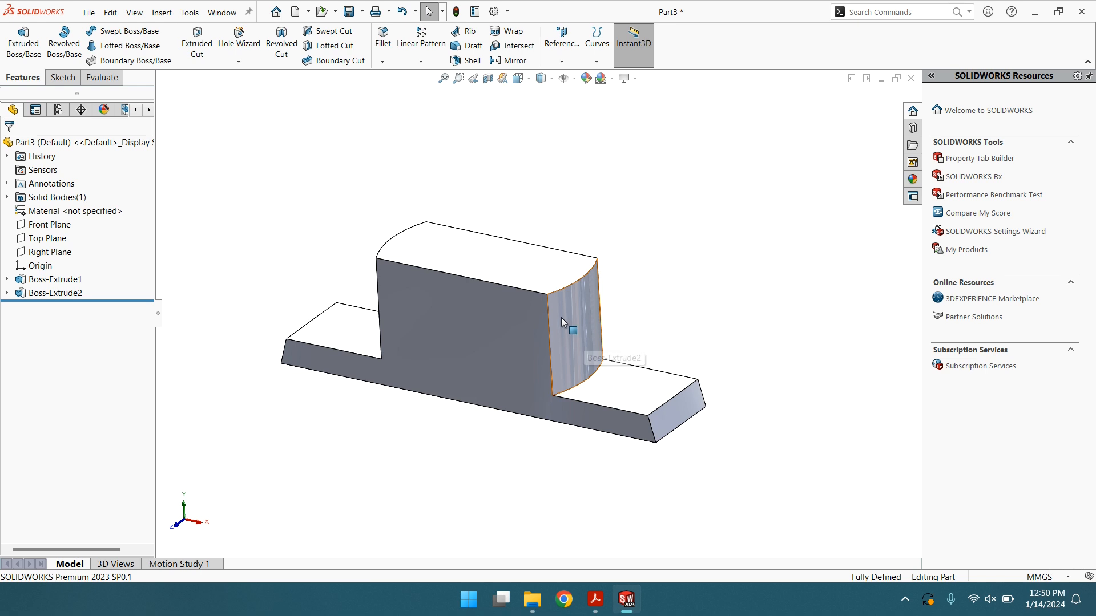
mouse_move(489, 272)
middle_mouse_down()
mouse_move(489, 263)
mouse_move(501, 276)
middle_mouse_up()
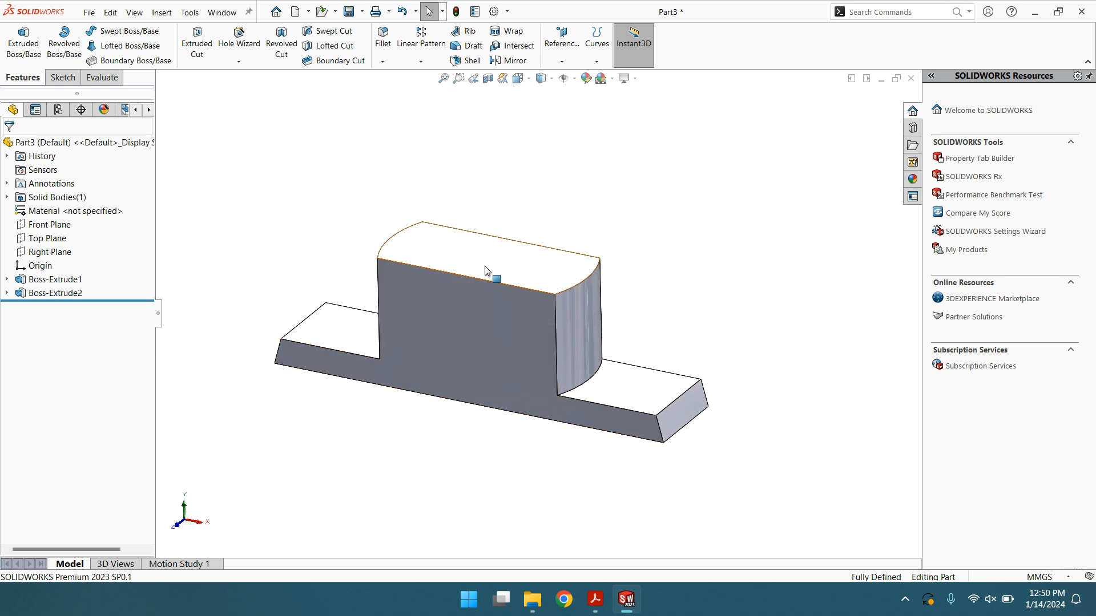
left_click(472, 324)
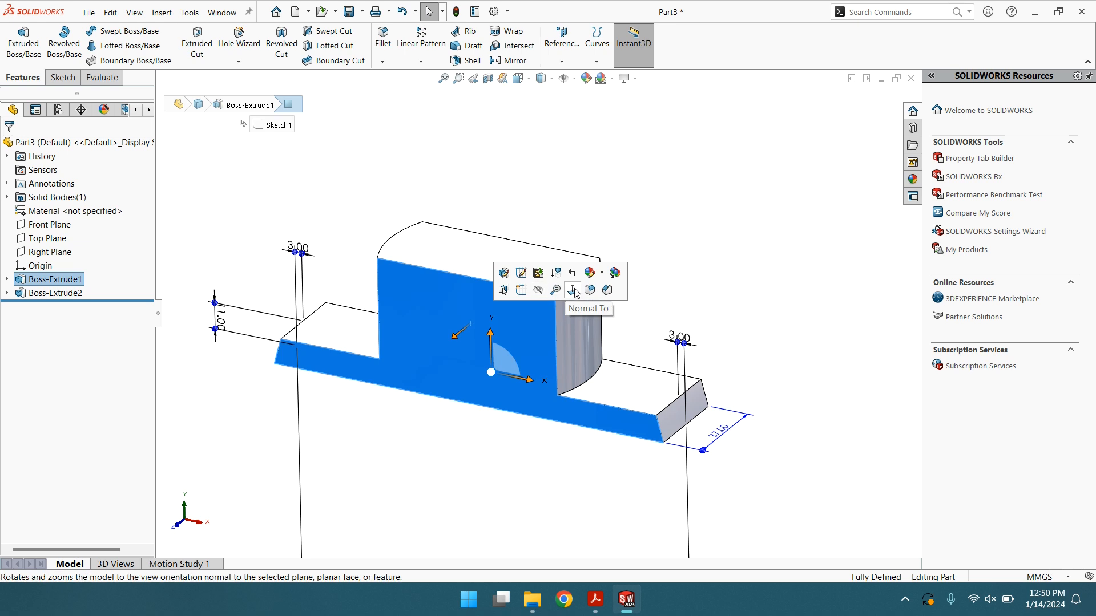
left_click(573, 290)
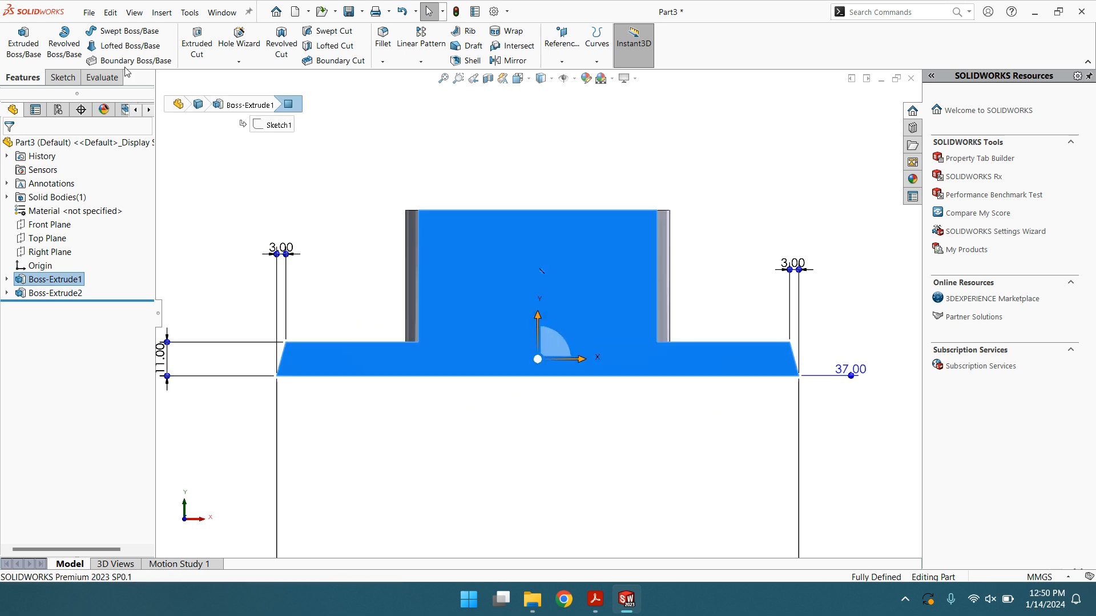
left_click(62, 78)
left_click(107, 30)
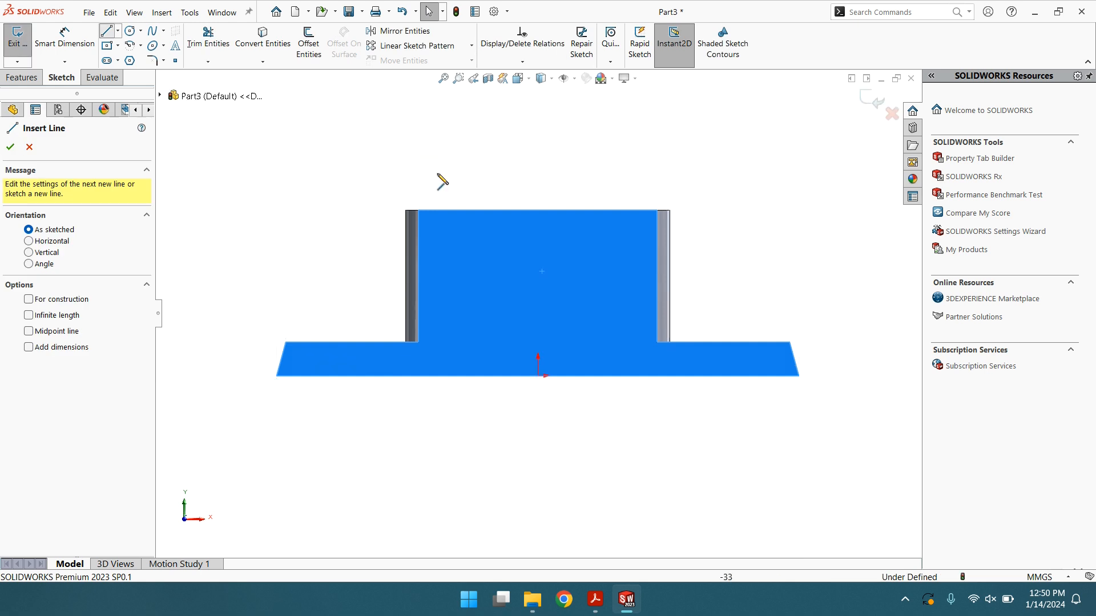
left_click(459, 210)
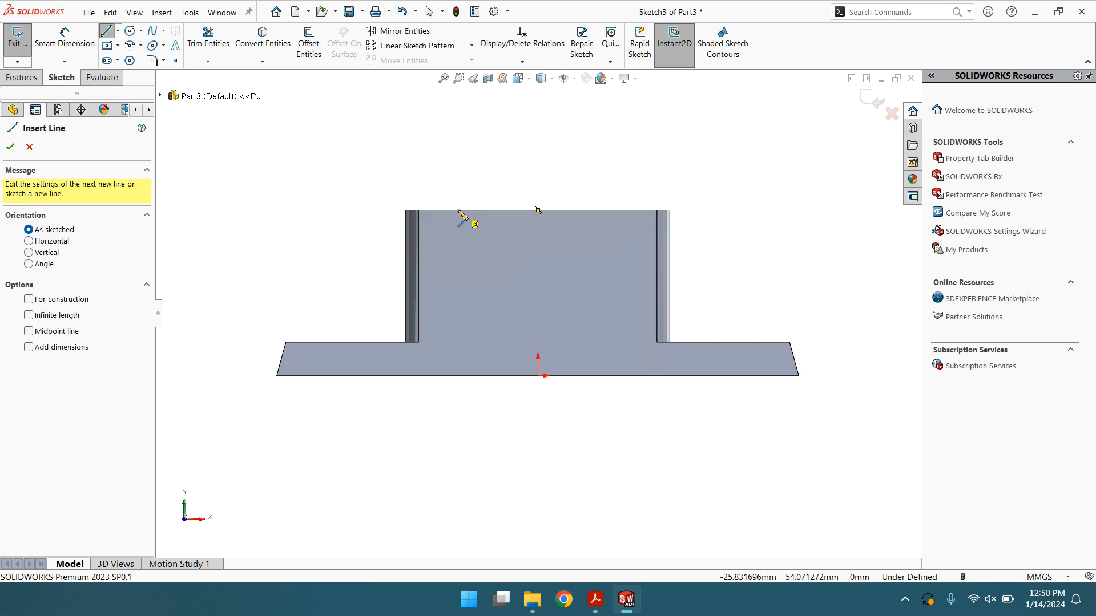
left_click(459, 231)
left_click(479, 231)
left_click(479, 242)
right_click(479, 242)
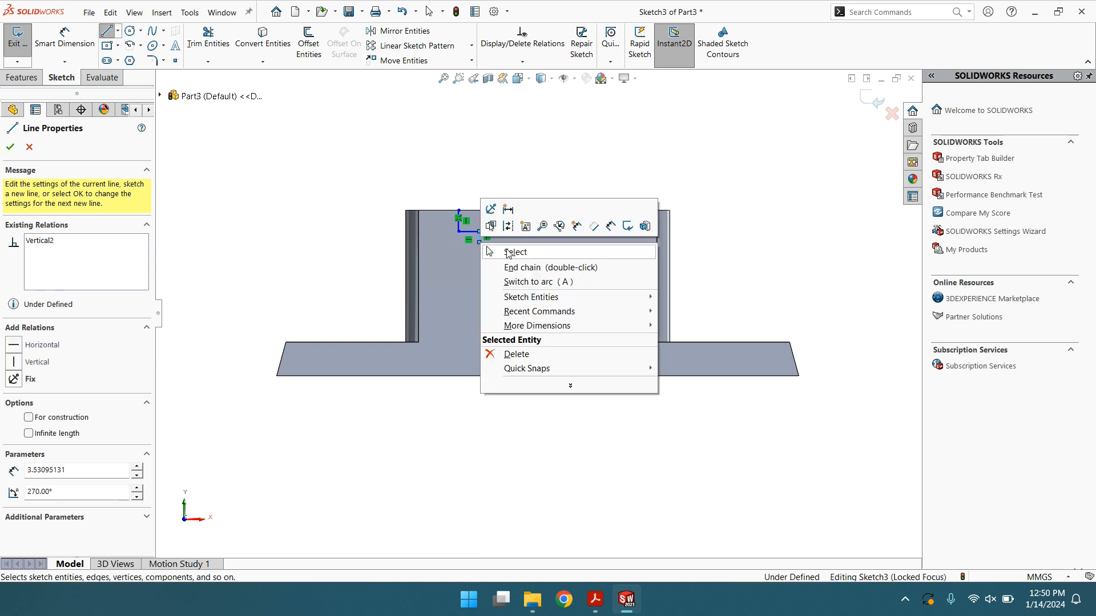
left_click(523, 250)
Draw a vertical centerline about 66 mm long from the origin to above the block's upper edge
scroll(523, 248, "down", 3)
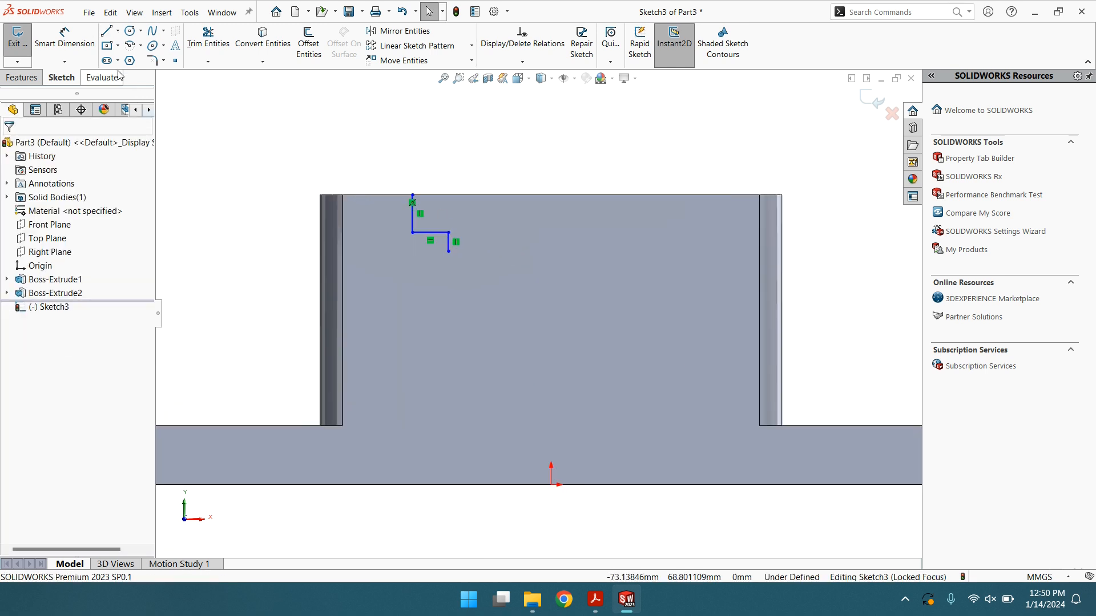
left_click(117, 30)
left_click(137, 59)
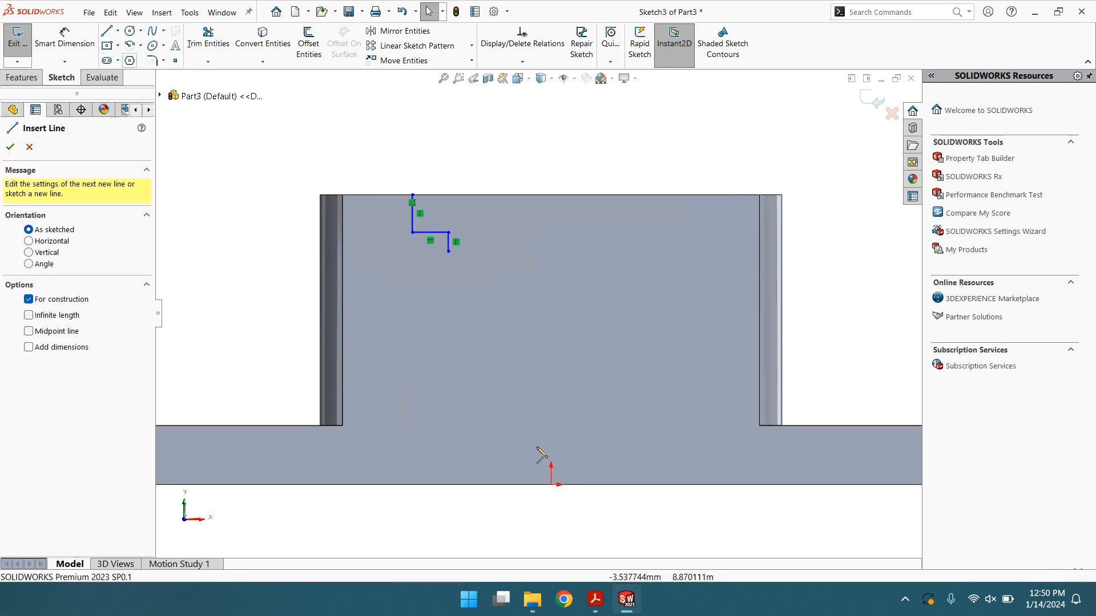
left_click(551, 484)
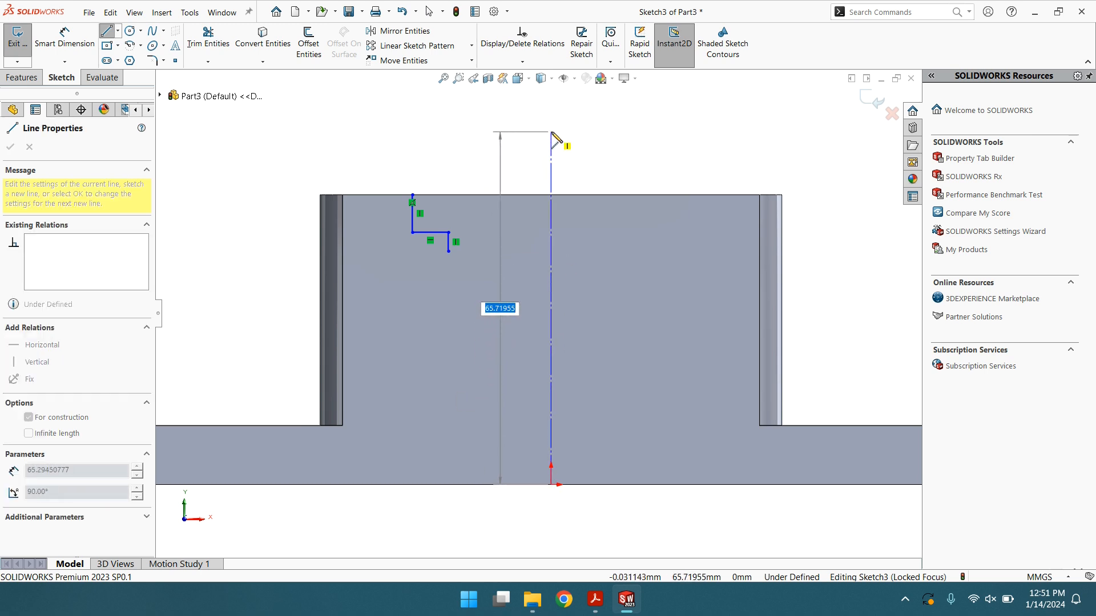
double_click(551, 131)
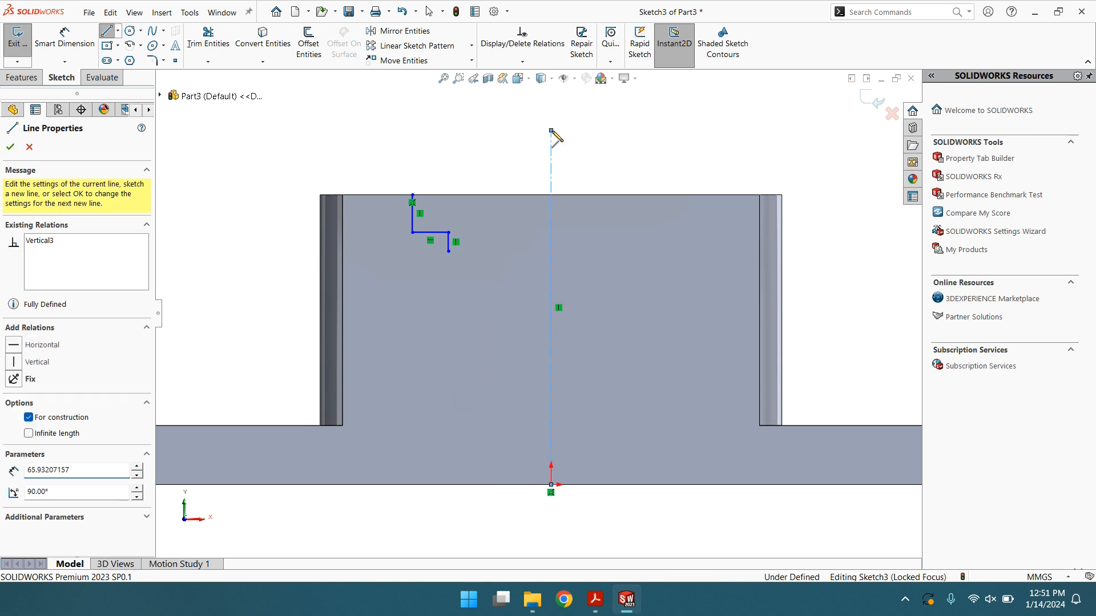
left_click(550, 171)
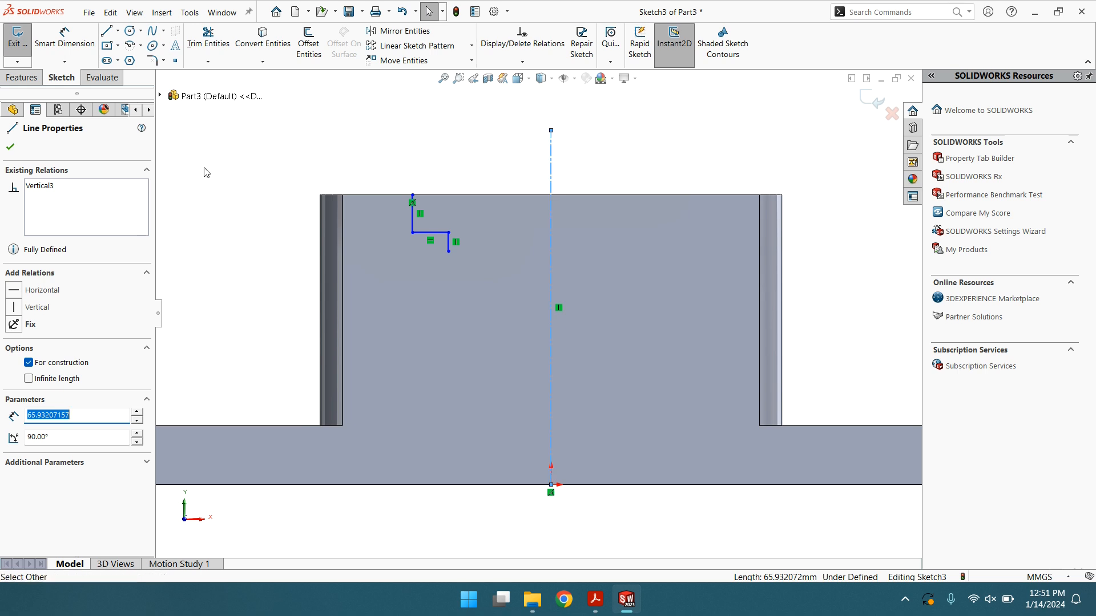
Draw a tangent semicircular arc of about 16.5 mm radius from the stepped line's lower end, bulging downward across the centerline
left_click(12, 148)
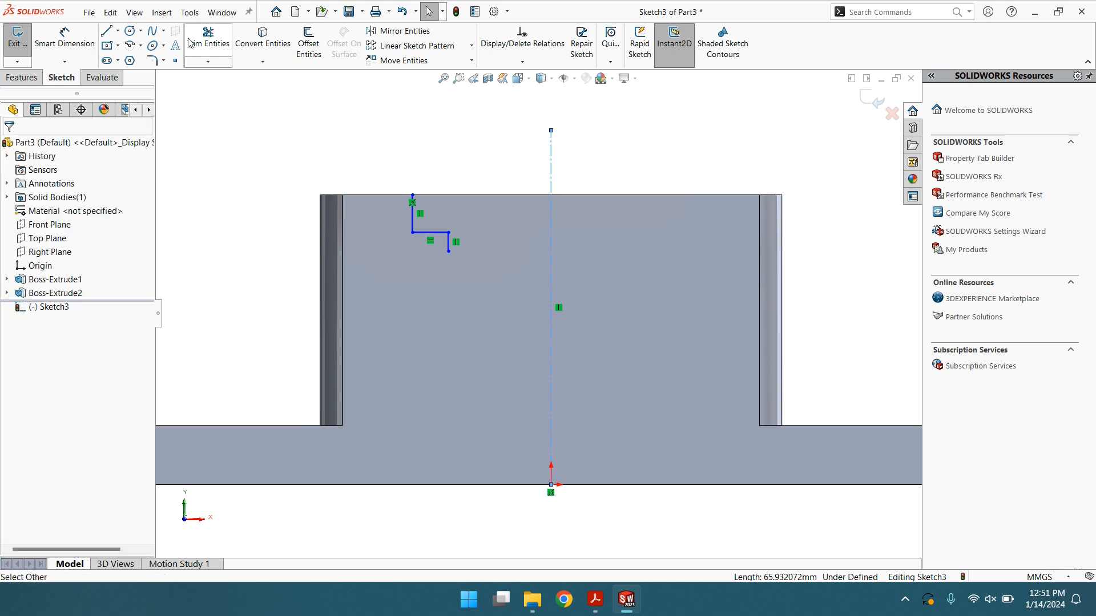
left_click(105, 31)
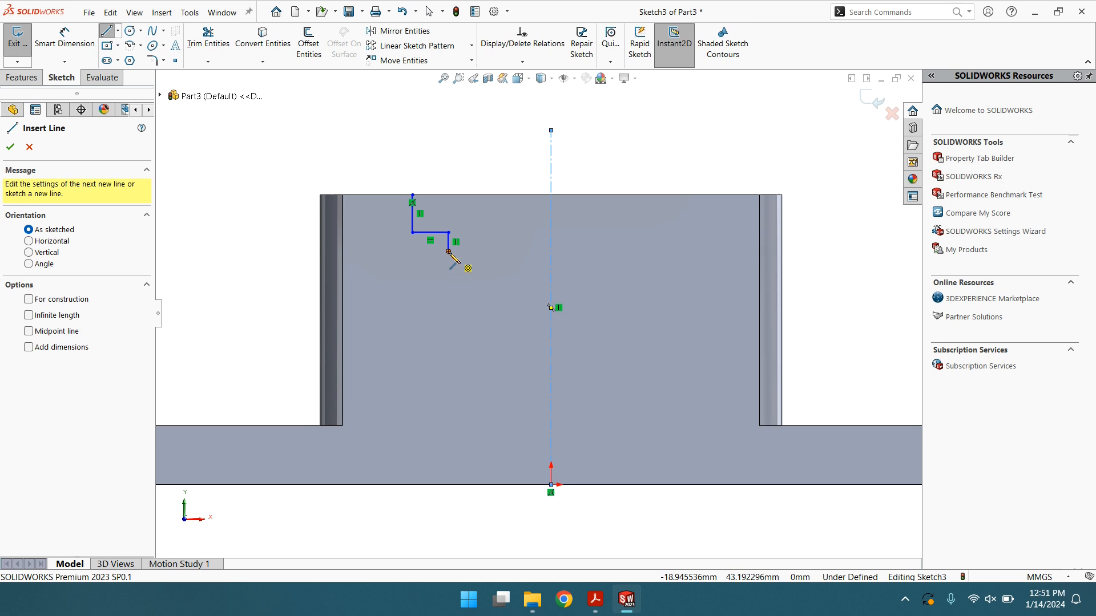
left_click(449, 253)
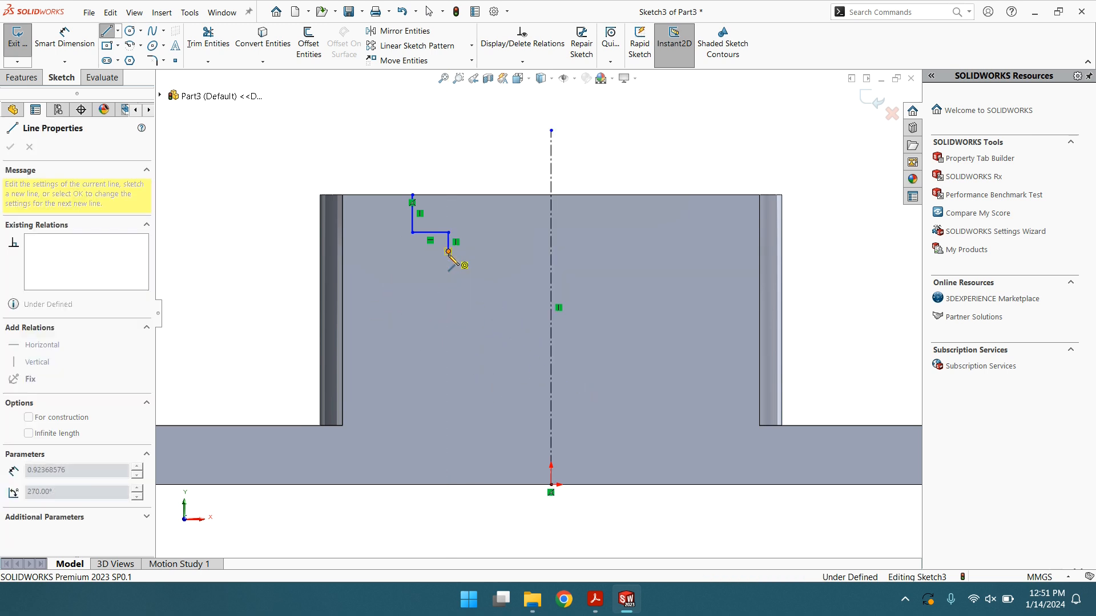
left_click(627, 253)
right_click(626, 253)
left_click(642, 263)
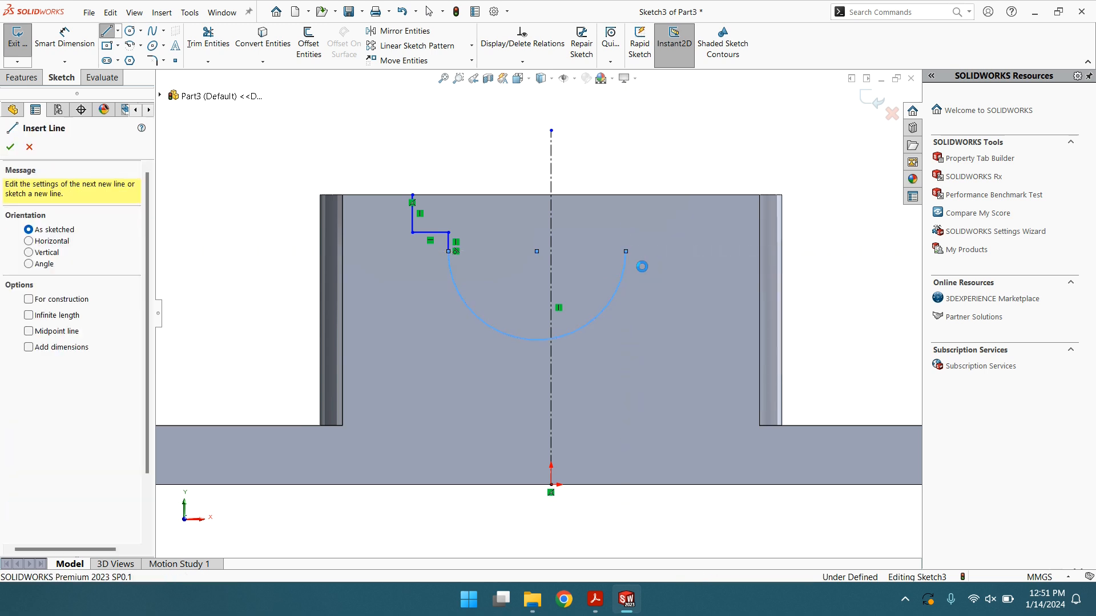
Make the arc's center point coincident with the vertical centerline
left_click(537, 252)
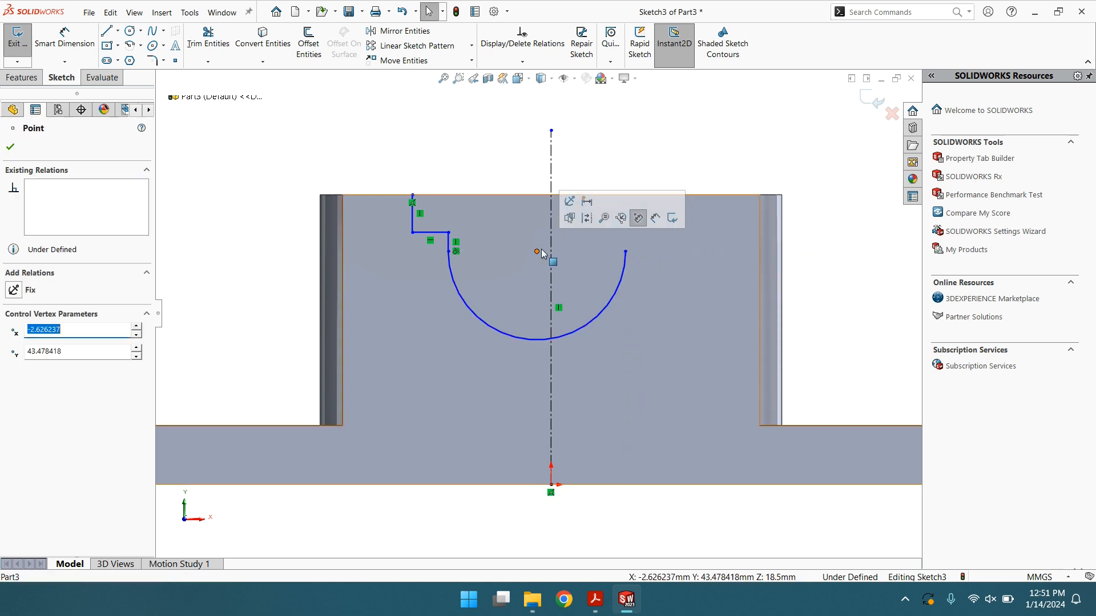
left_click(551, 252, "ctrl")
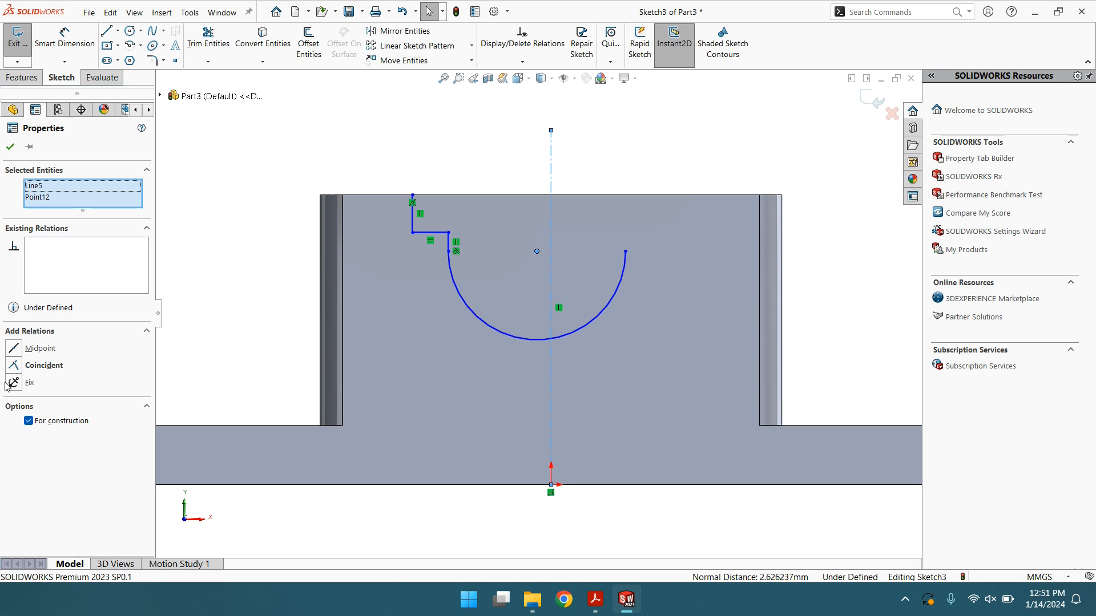
left_click(14, 366)
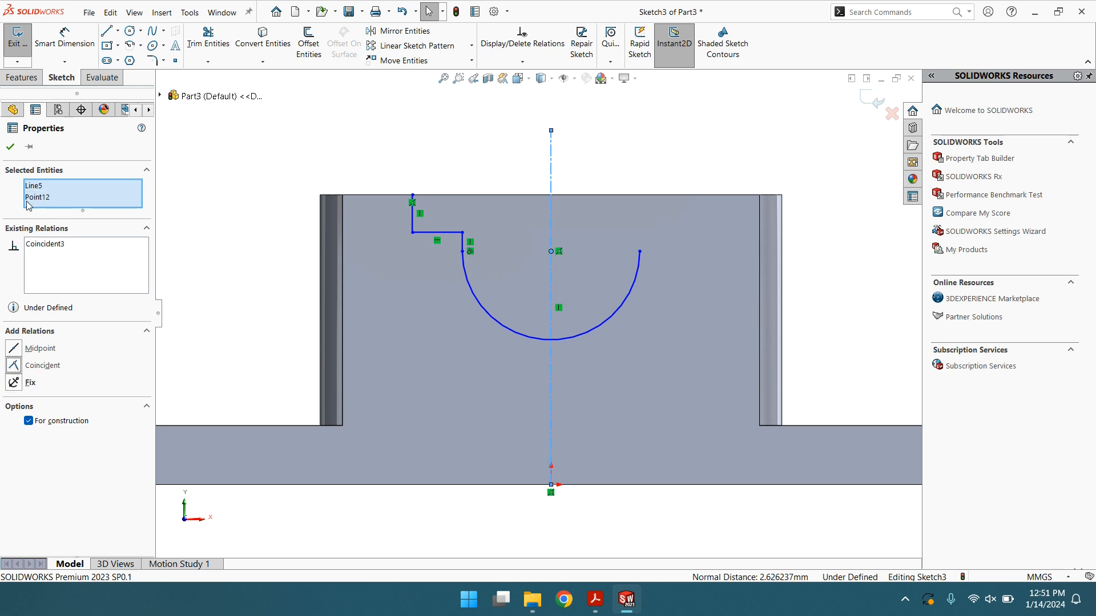
left_click(9, 148)
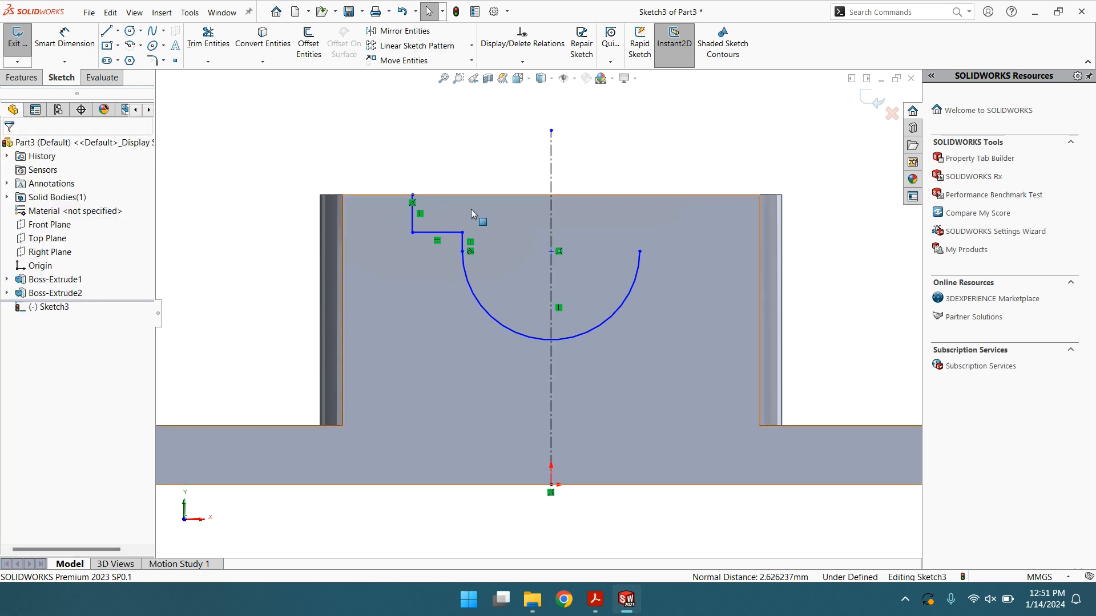
Add a Horizontal relation between the arc's center and its two endpoints
left_click(640, 253)
left_click(462, 252, "ctrl")
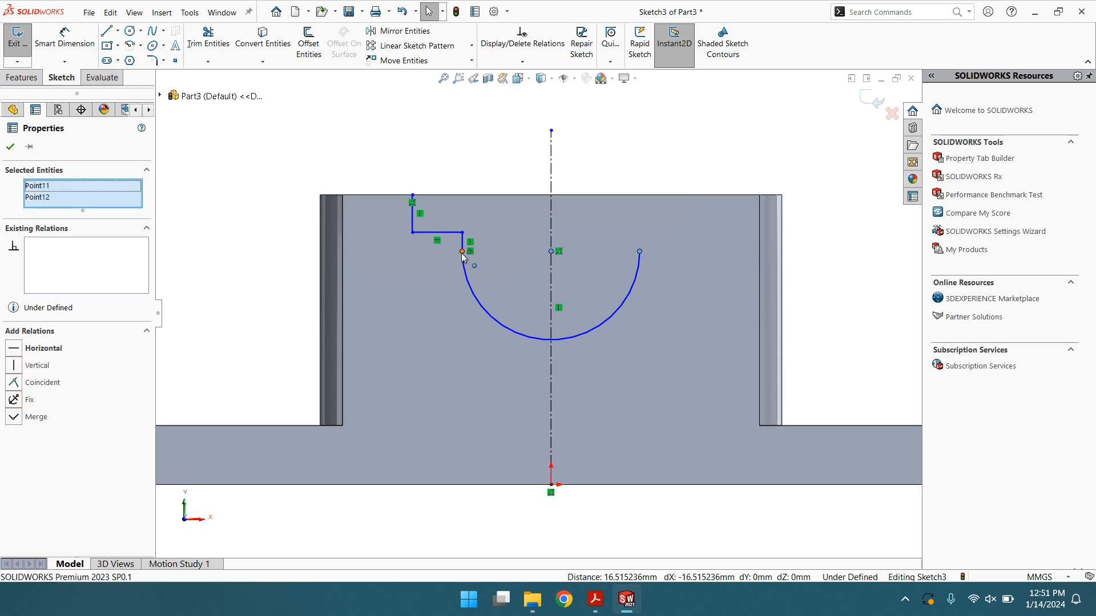
left_click(462, 252, "ctrl")
left_click(16, 361)
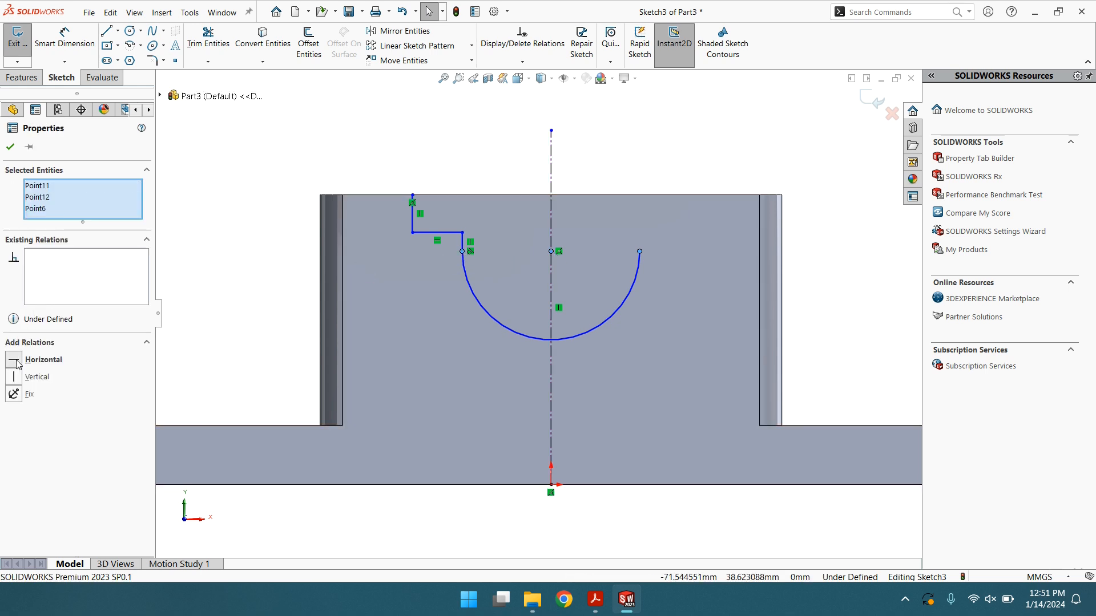
left_click(12, 147)
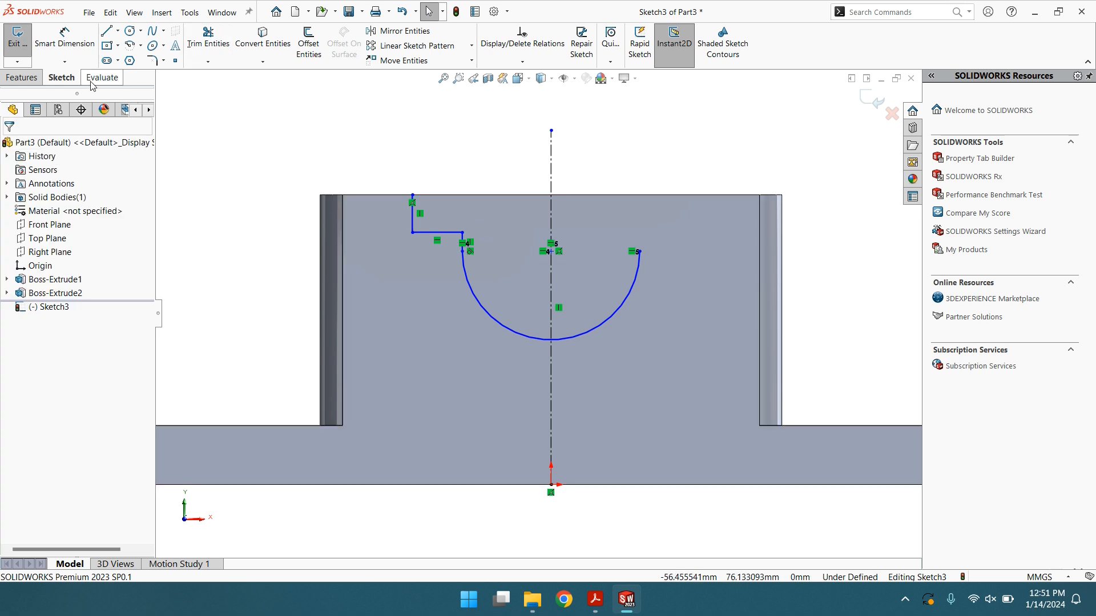
Mirror the three stepped line segments about the vertical centerline, keeping the originals
left_click(393, 31)
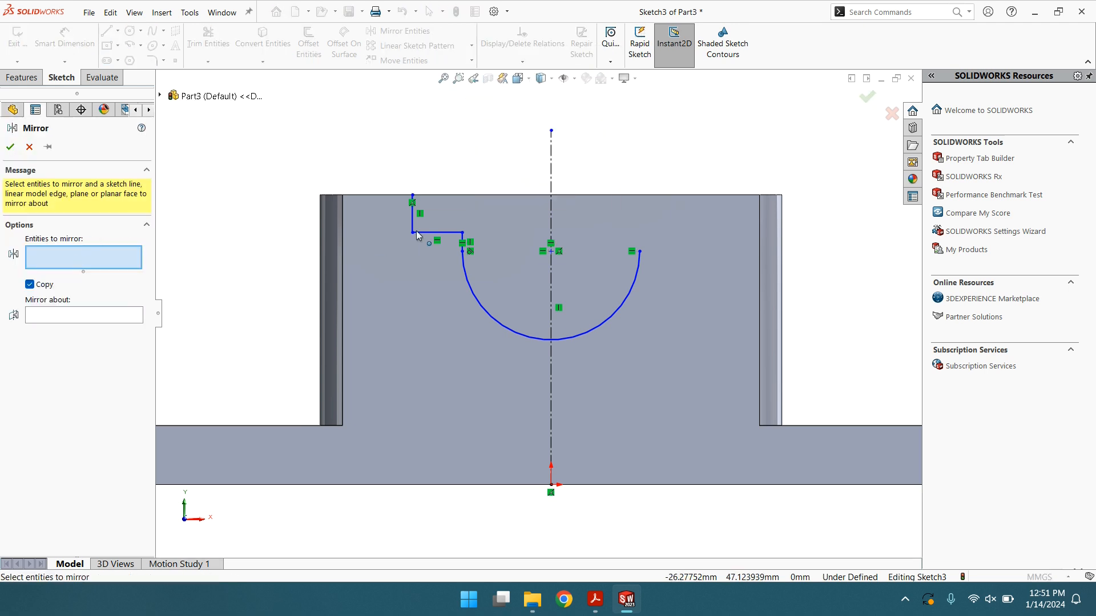
left_click(413, 219)
left_click(443, 233)
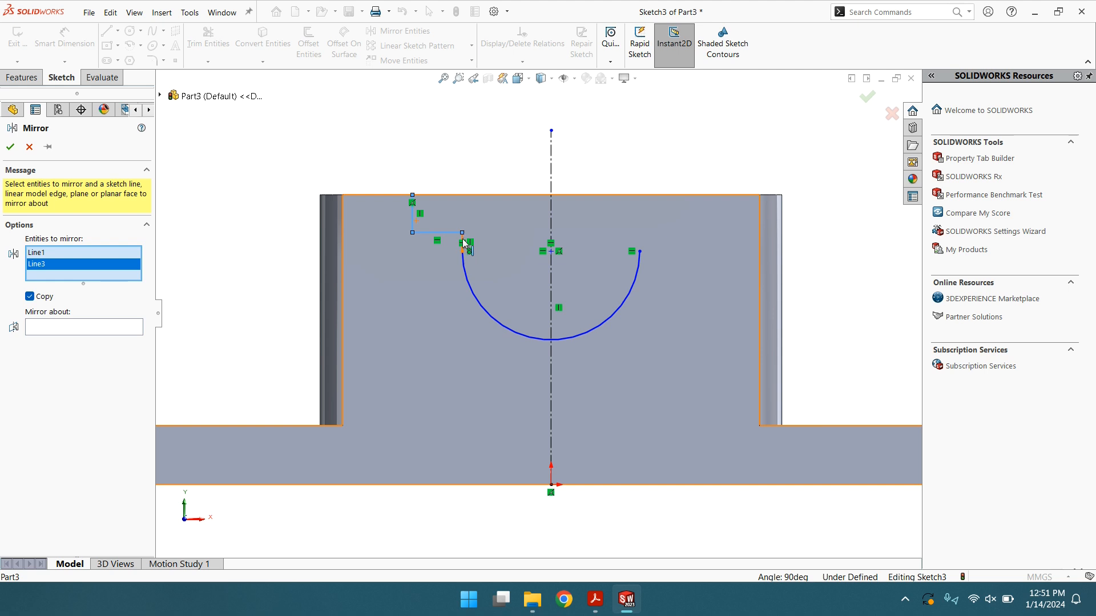
left_click(463, 241)
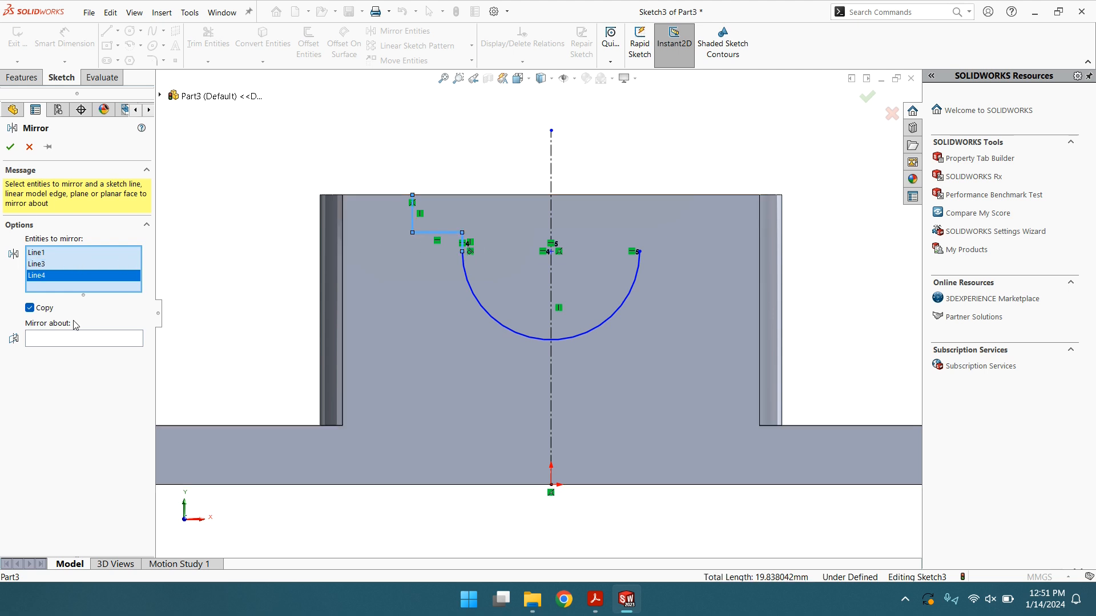
left_click(71, 340)
left_click(551, 178)
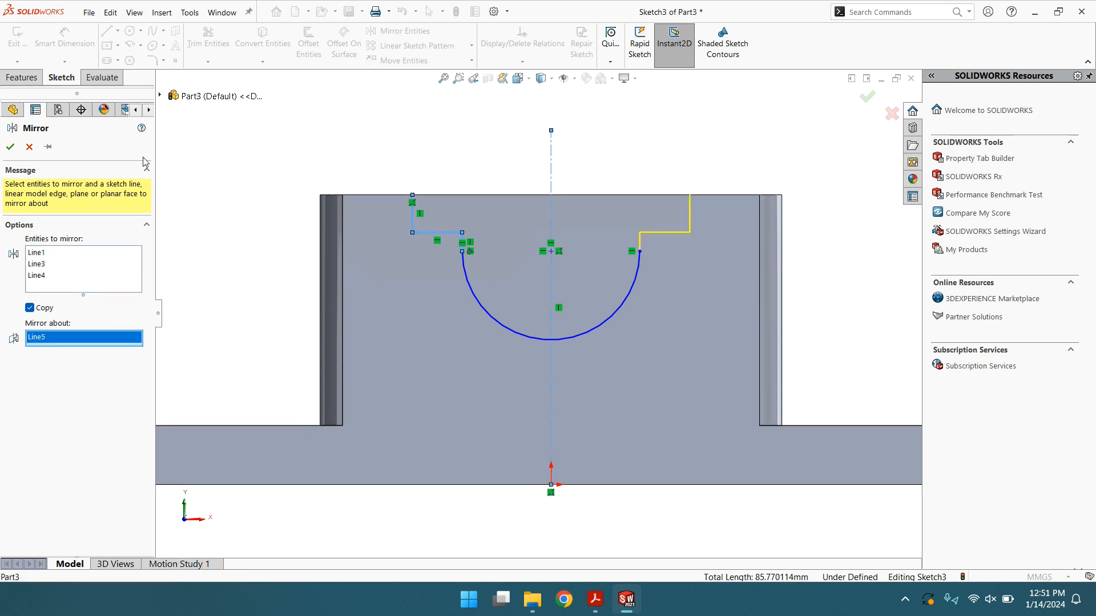
left_click(11, 147)
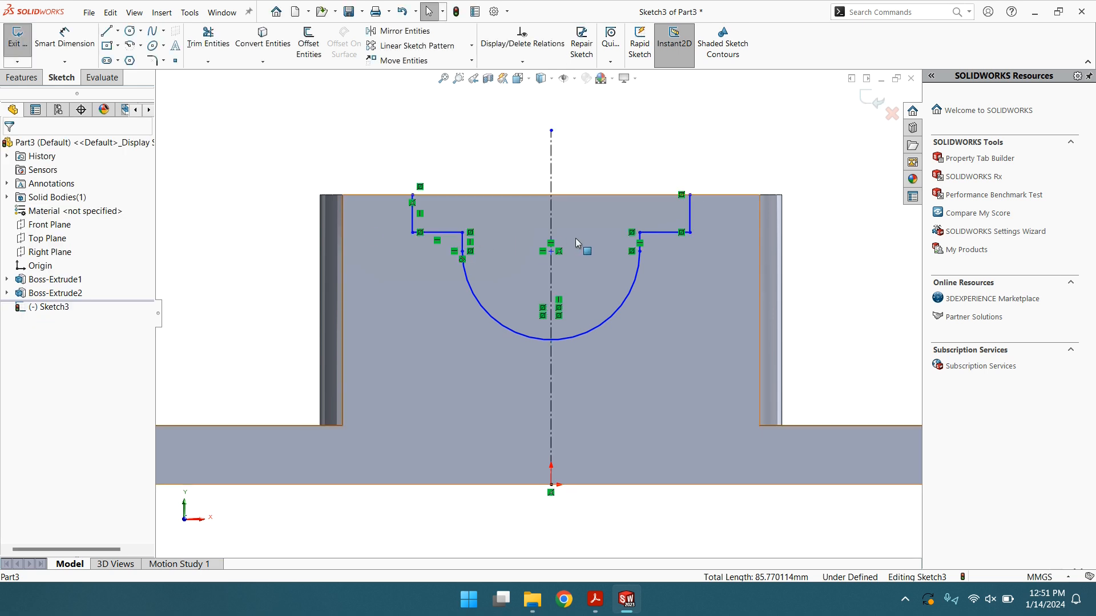
Dimension the distance between the profile's two upper endpoints as 44 mm
left_click(64, 38)
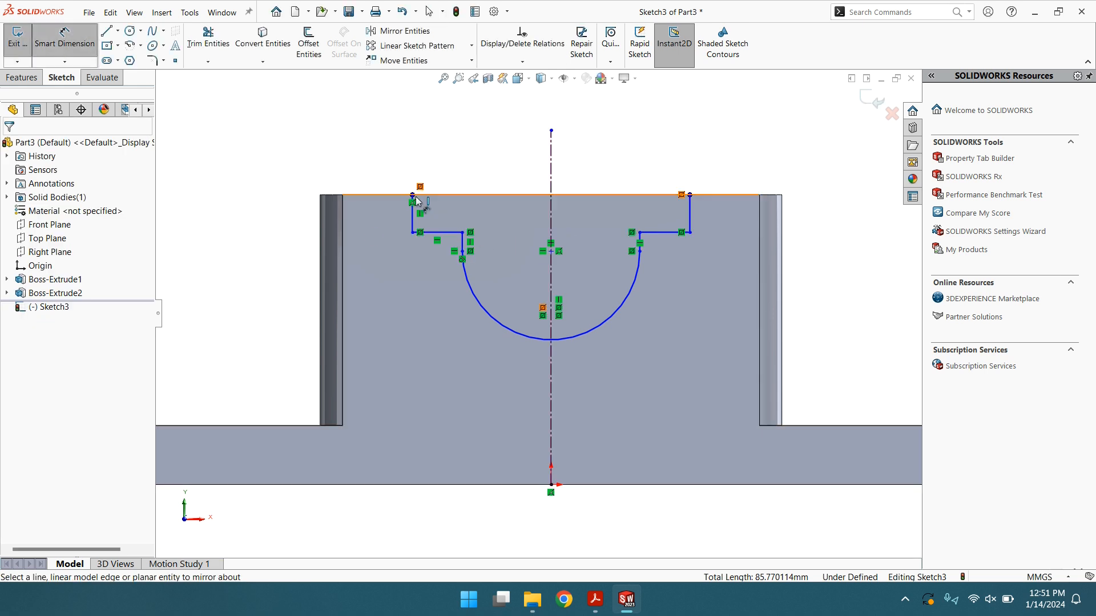
left_click(412, 195)
left_click(690, 194)
left_click(562, 167)
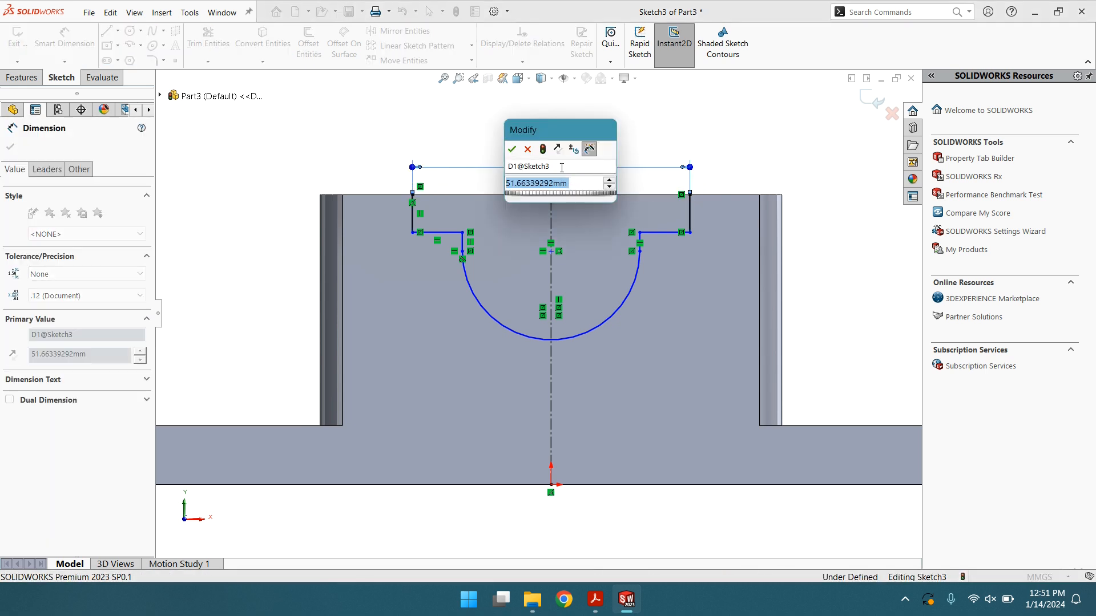
type("44")
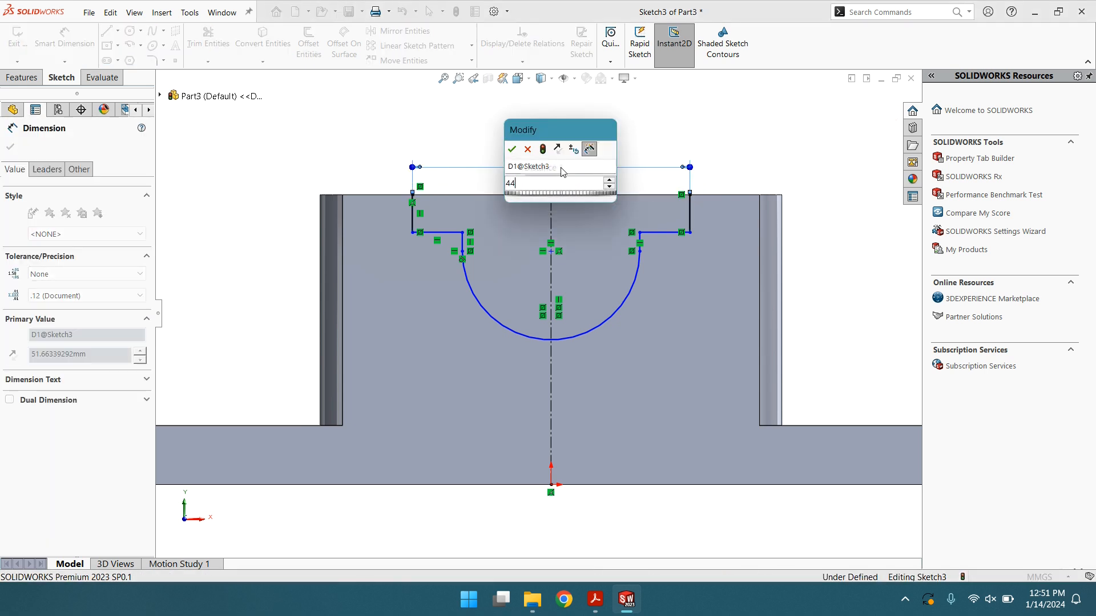
key("Return")
Dimension the arc's radius as 19 mm and the upper left vertical segment's length as 13 mm
left_click(520, 314)
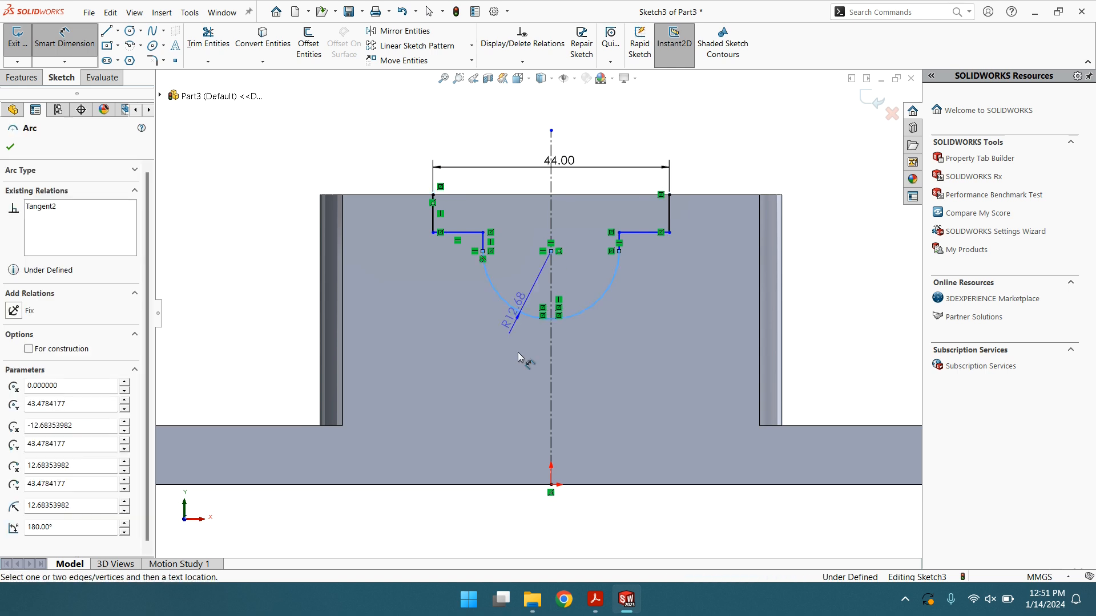
left_click(517, 370)
type("19")
key("Return")
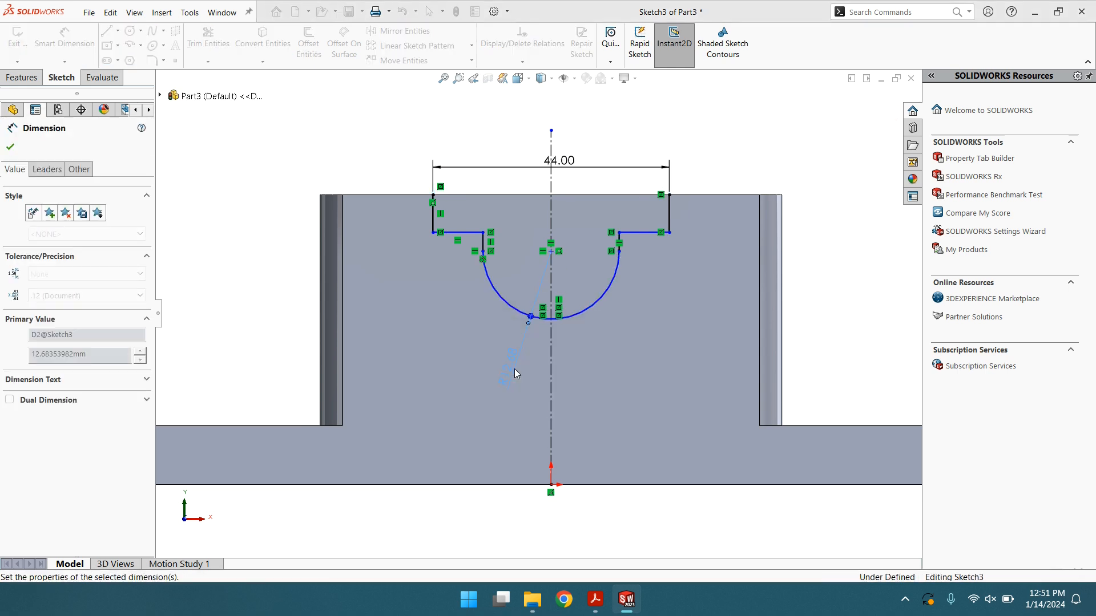
left_click(434, 219)
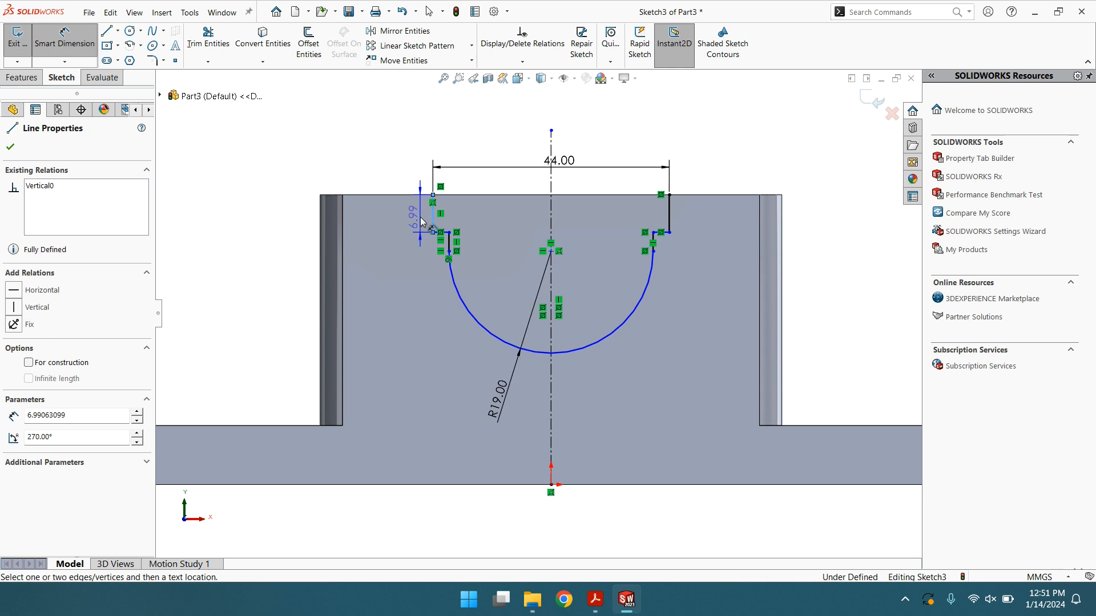
left_click(413, 215)
type("13")
key("Return")
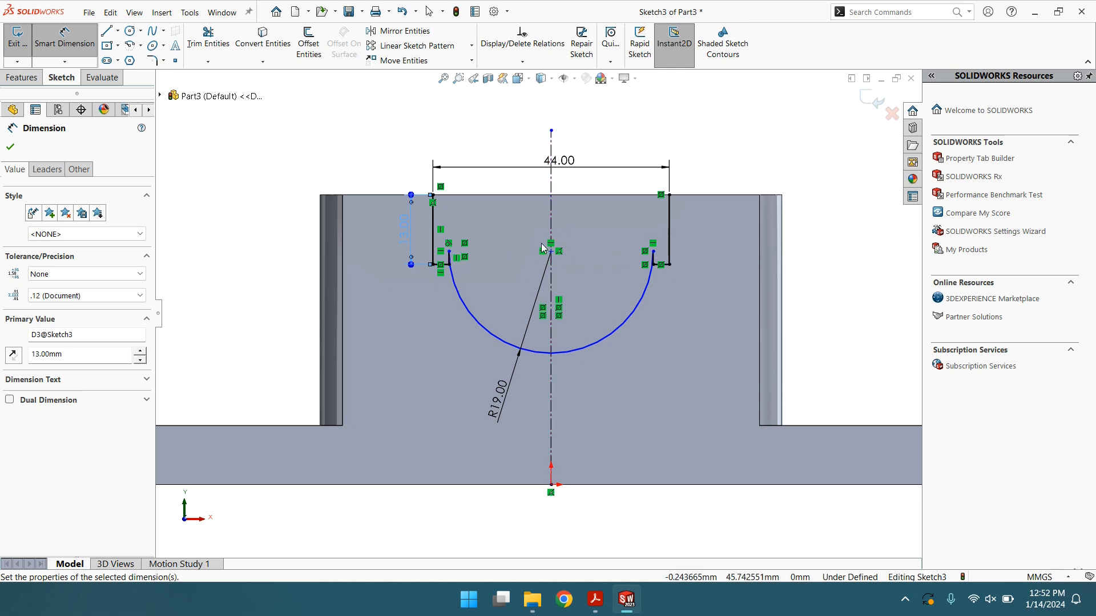
Move the arc's left endpoint down until it sits about 4.4 mm below the horizontal step segment
left_click(452, 266)
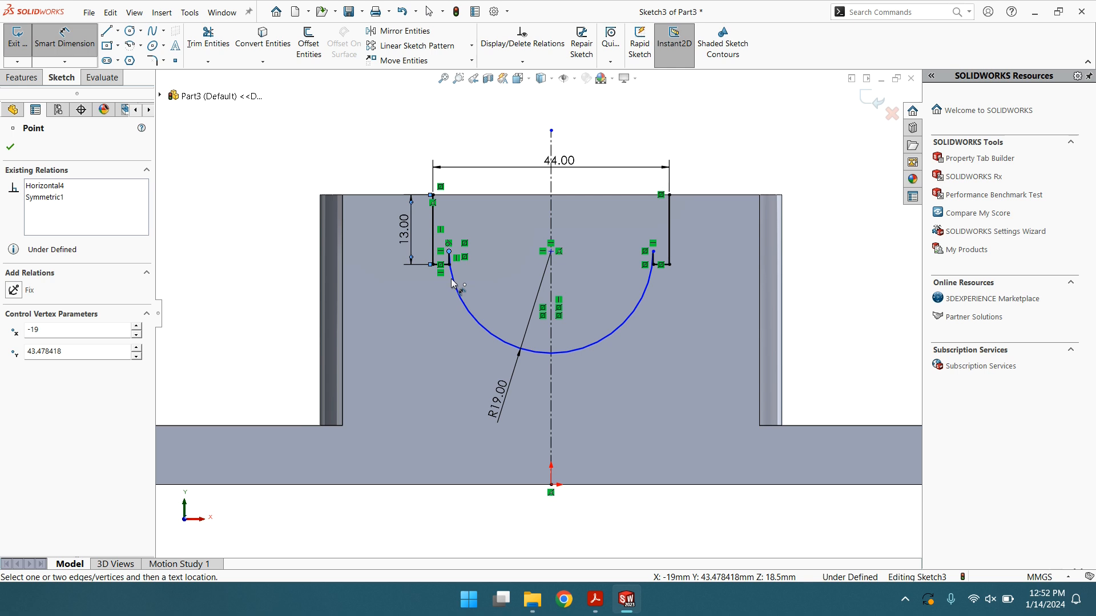
left_click(11, 148)
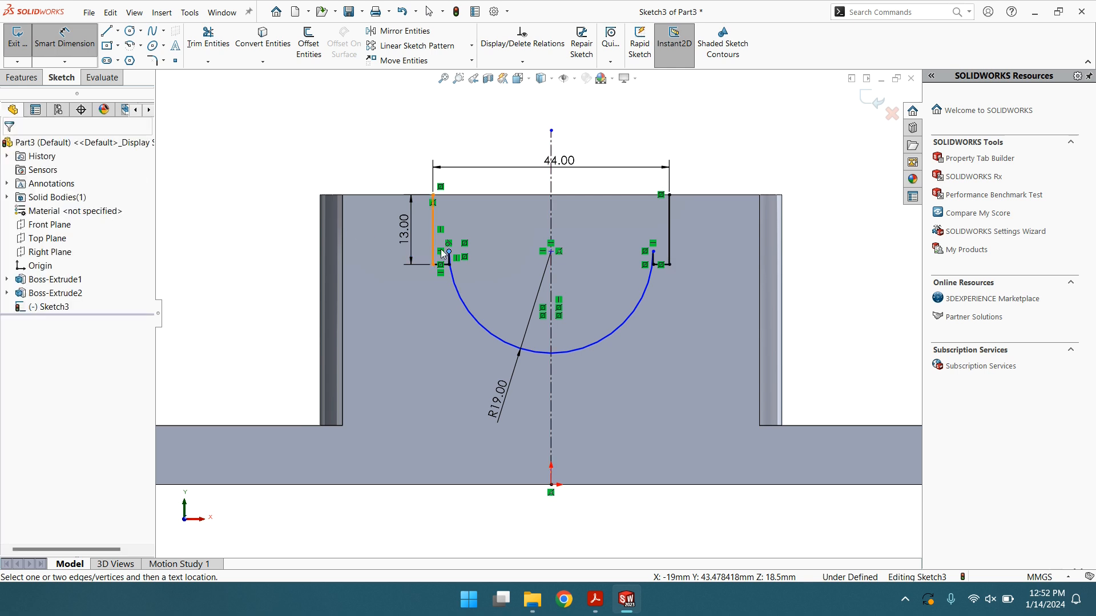
key("Escape")
left_click_drag(449, 258, 449, 290)
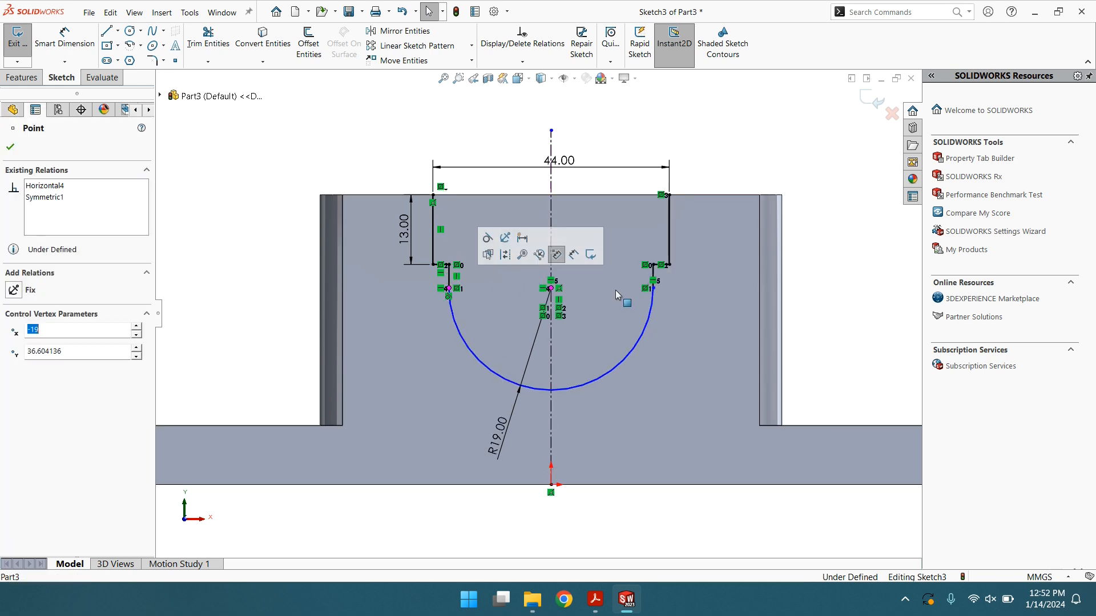
left_click(697, 337)
left_click(836, 295)
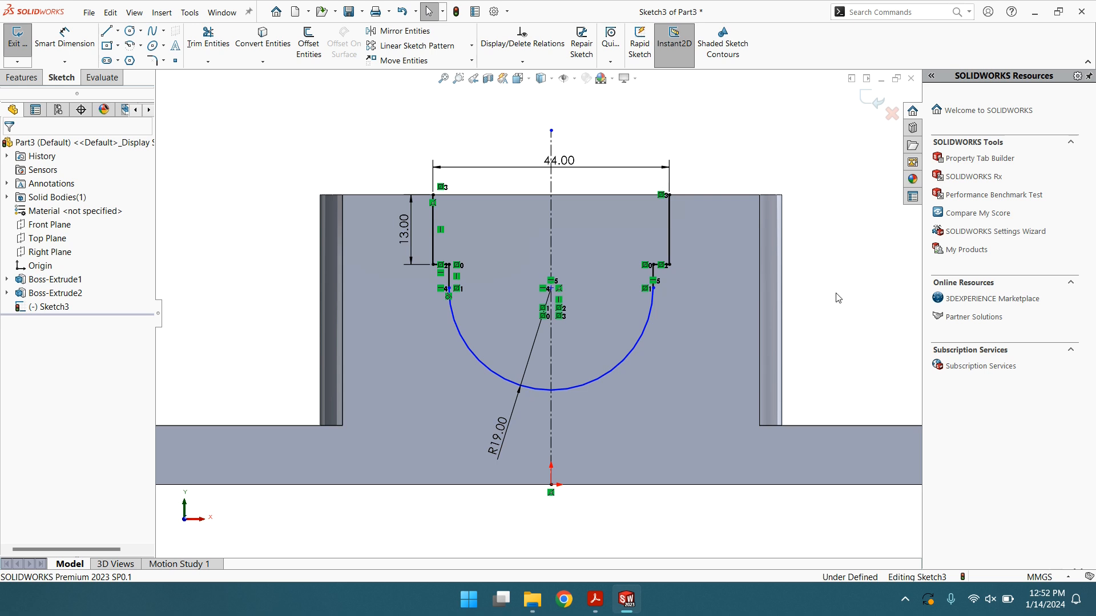
Dimension the short left vertical segment above the arc as 3 mm and place the dimension outside the profile, left of it
left_click(64, 39)
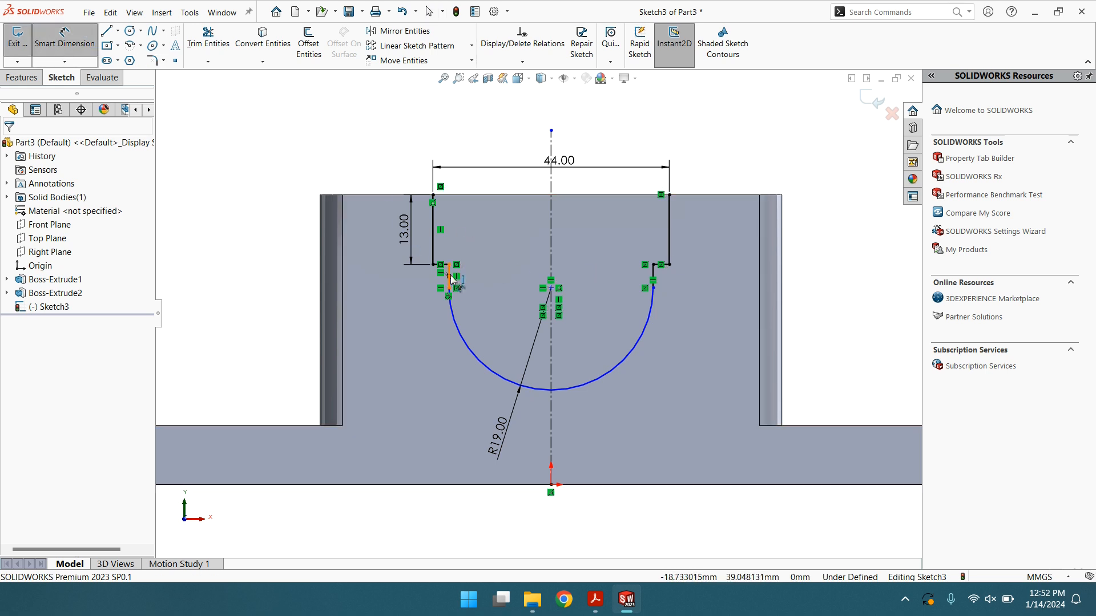
left_click(451, 272)
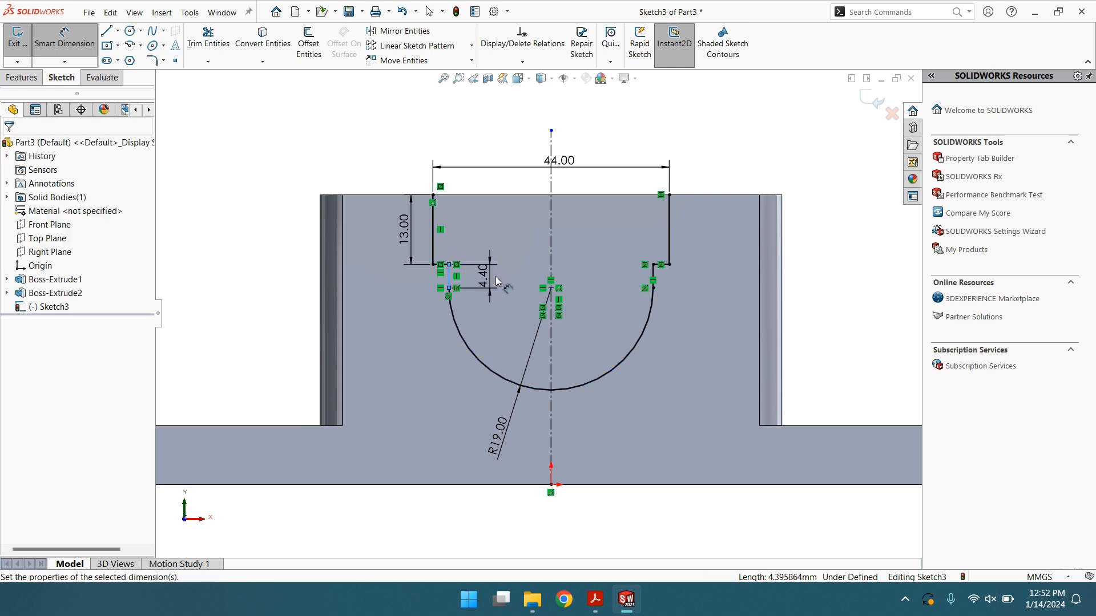
left_click(496, 276)
type("3")
key("Return")
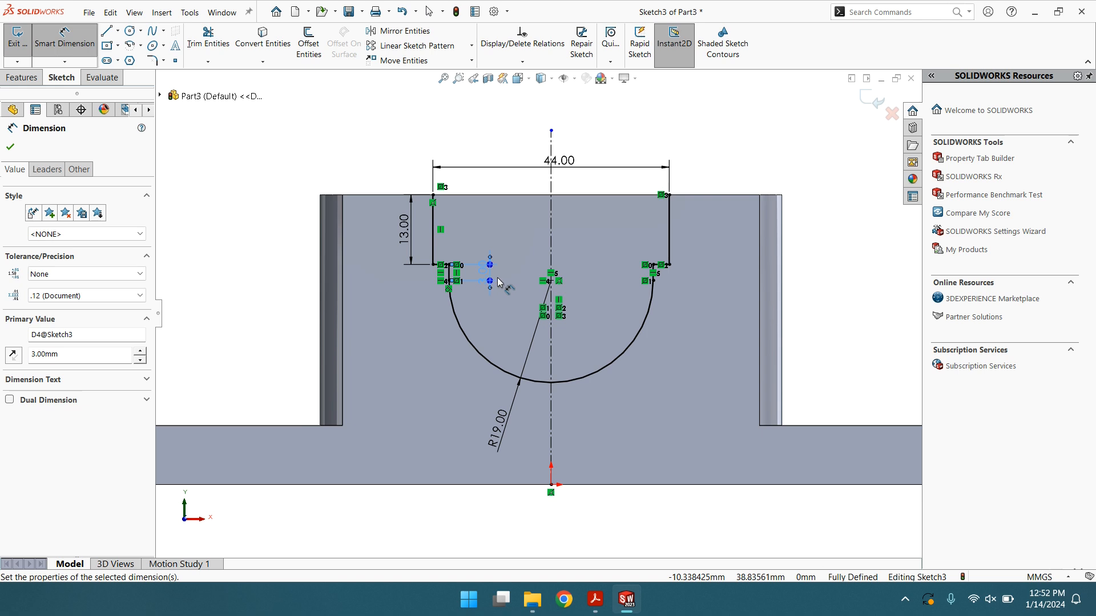
left_click(11, 148)
left_click_drag(489, 272, 368, 280)
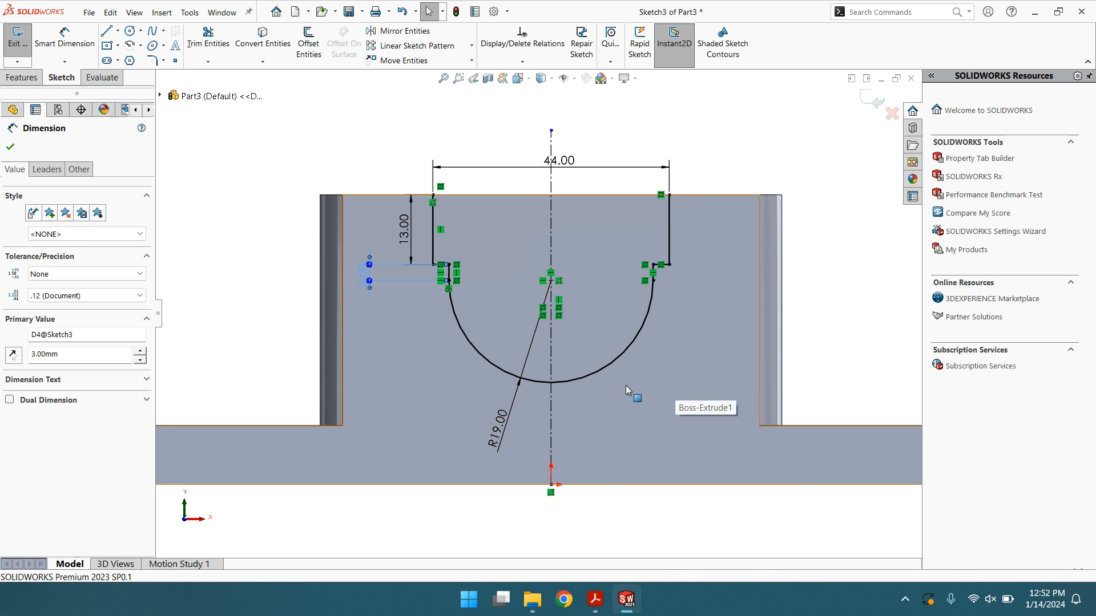
Close the profile with a horizontal line between its two upper endpoints along the block's upper edge
scroll(627, 388, "up", 1)
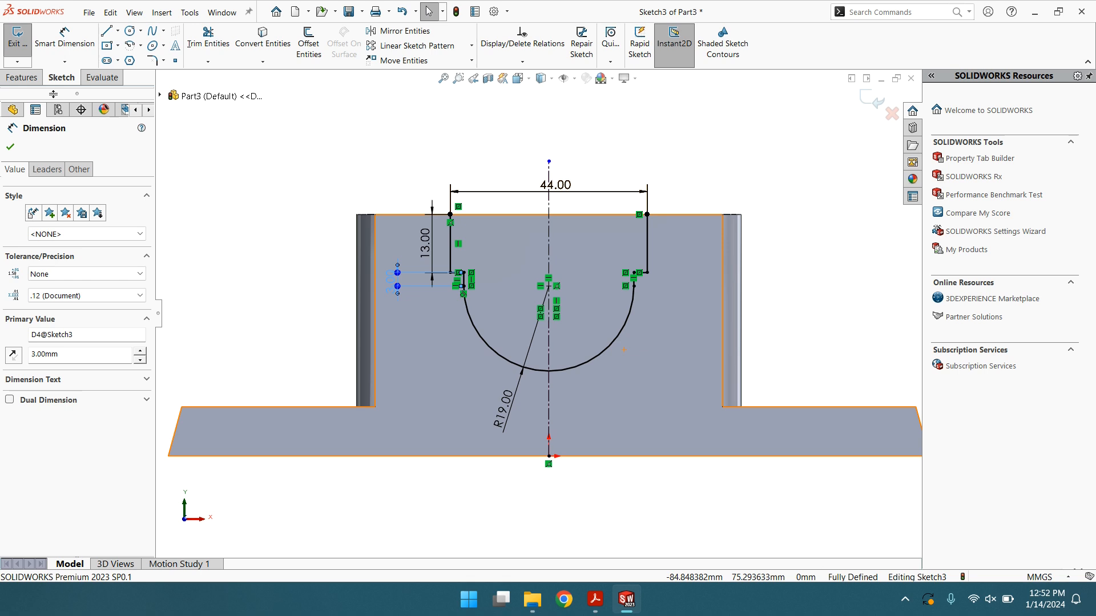
left_click(104, 31)
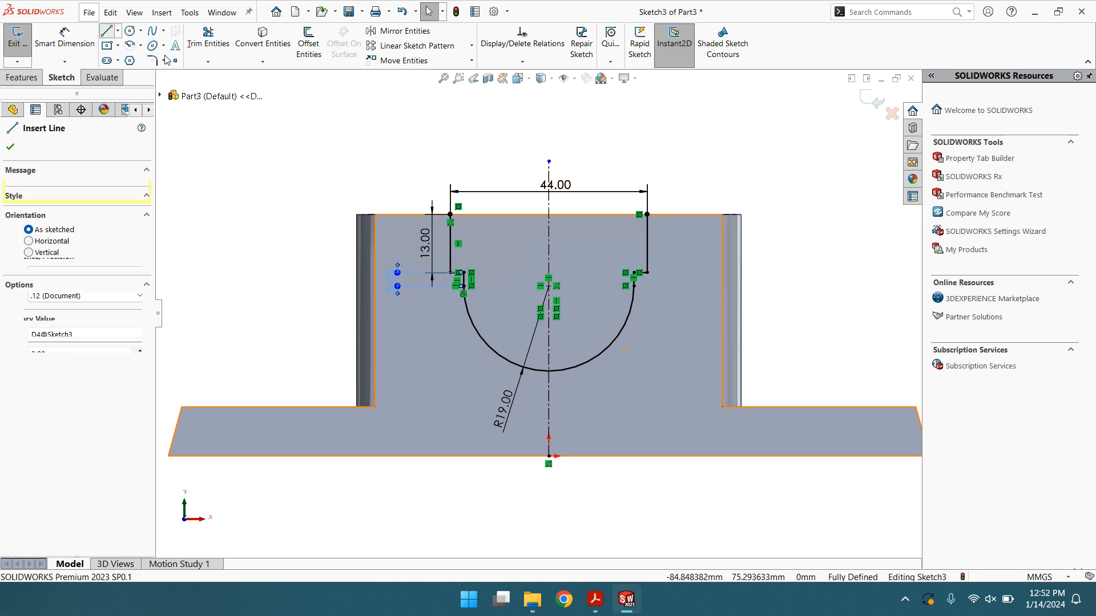
left_click(451, 215)
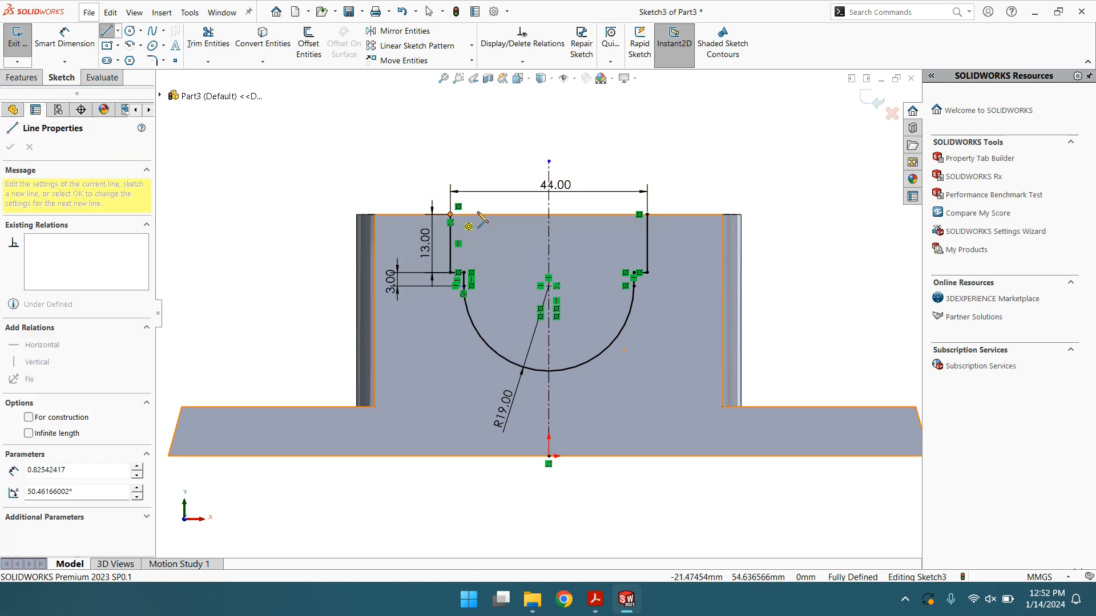
left_click(647, 215)
right_click(648, 217)
left_click(679, 225)
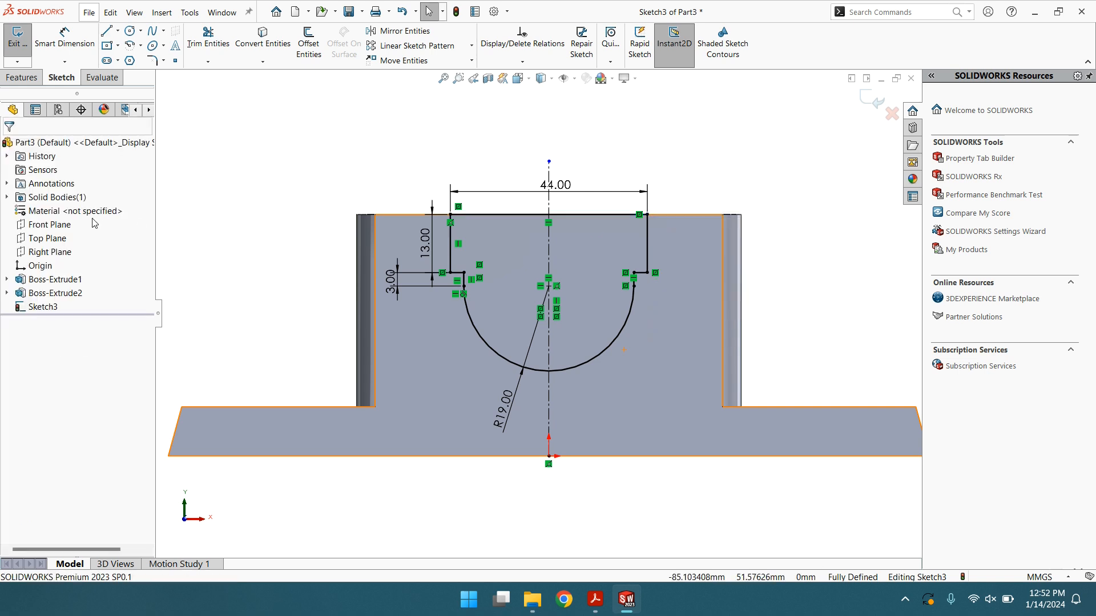
Cut-extrude the stepped, round-bottomed profile with the Through All end condition
left_click(22, 77)
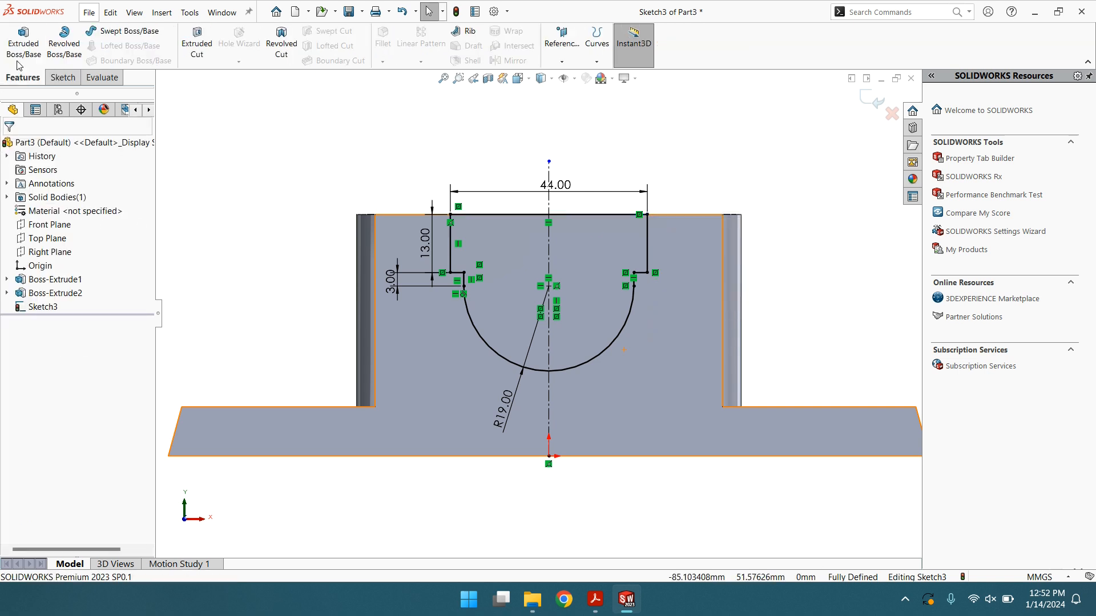
left_click(193, 46)
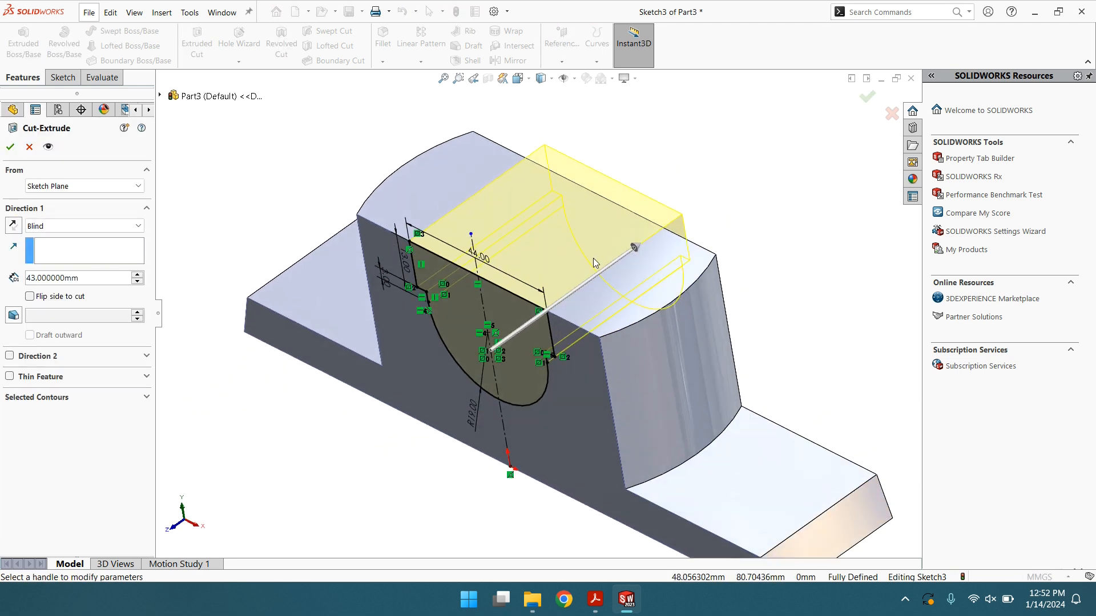
left_click(53, 227)
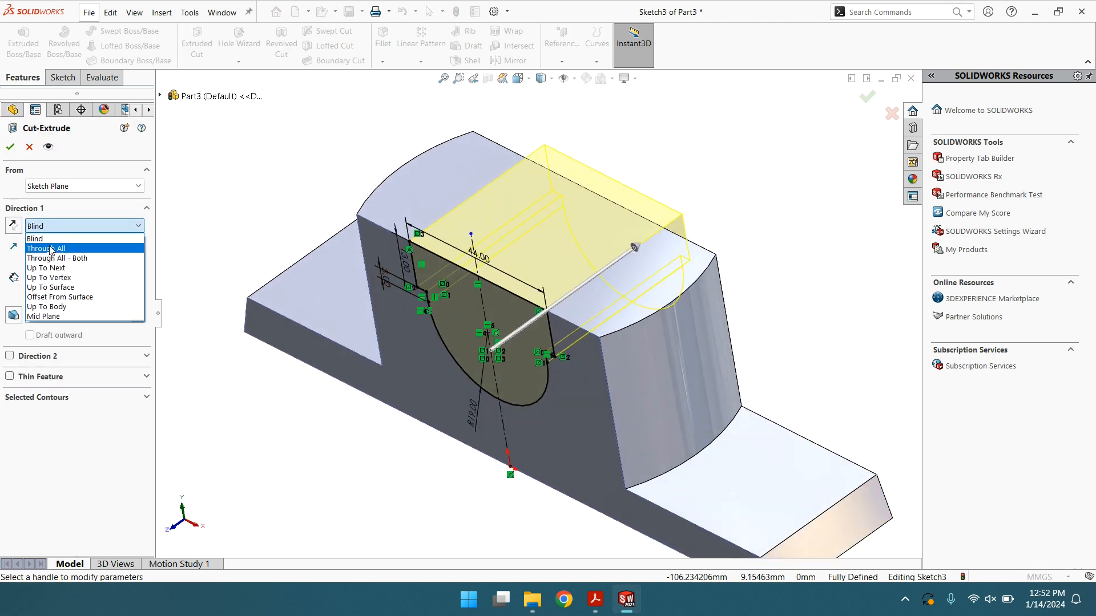
left_click(52, 249)
left_click(10, 148)
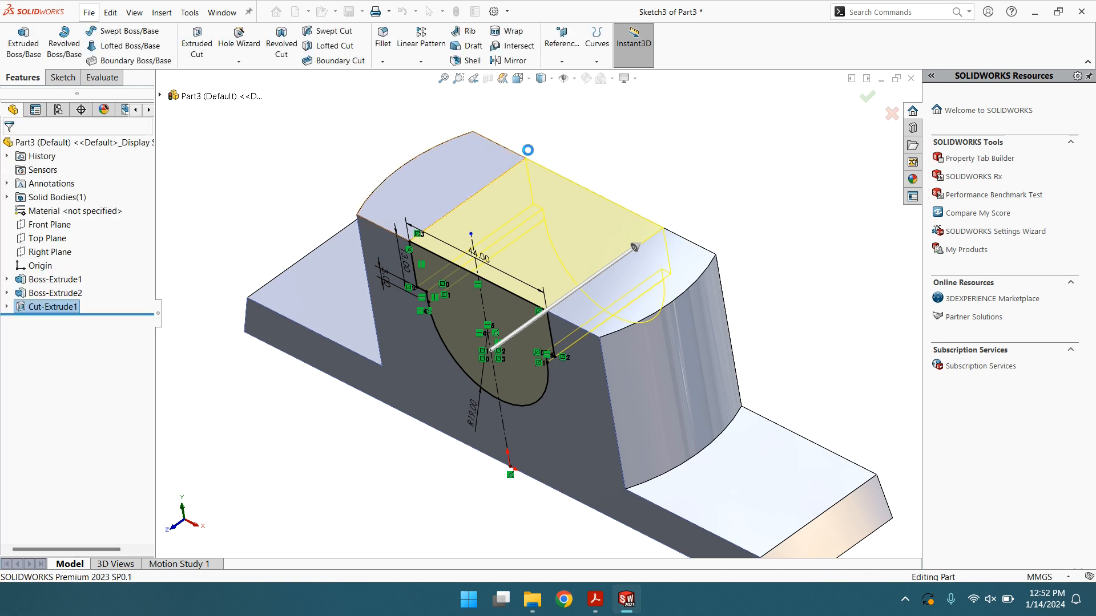
Sketch a circle about 12.2 mm in diameter on the upper face of the block's left pillar, centred level with the origin
middle_click_drag(653, 210, 677, 181)
scroll(607, 278, "up", 4)
scroll(608, 279, "down", 4)
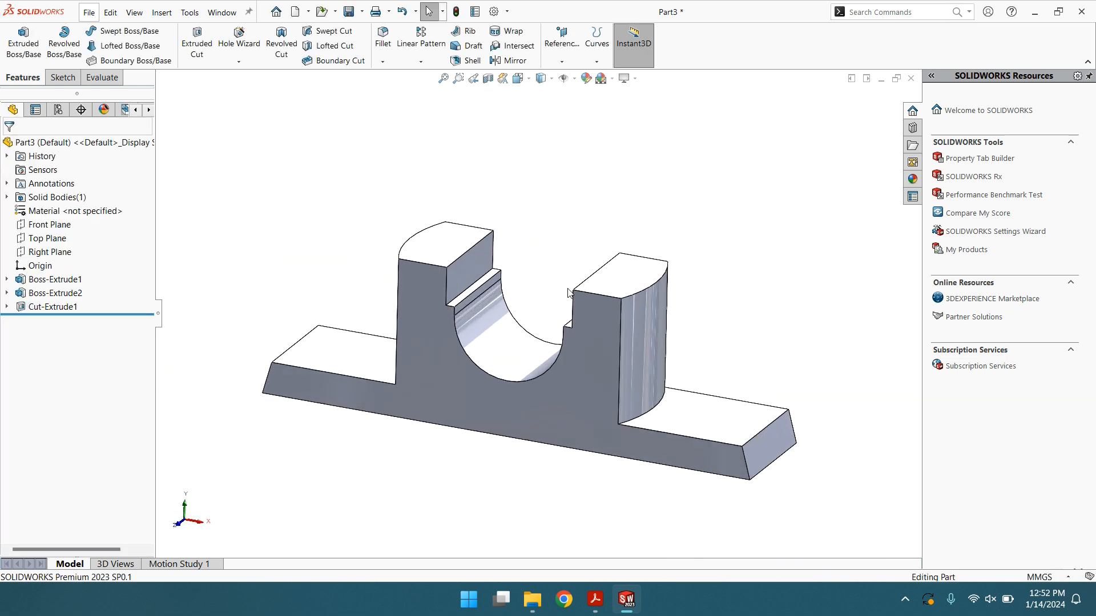
left_click(406, 239)
left_click(501, 204)
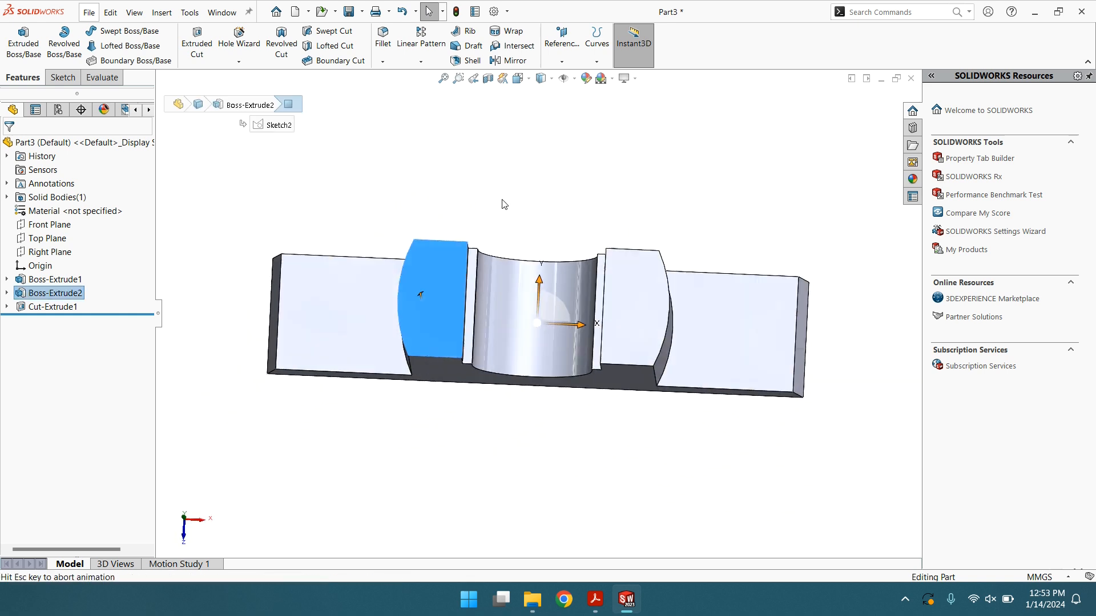
left_click(55, 81)
left_click(129, 31)
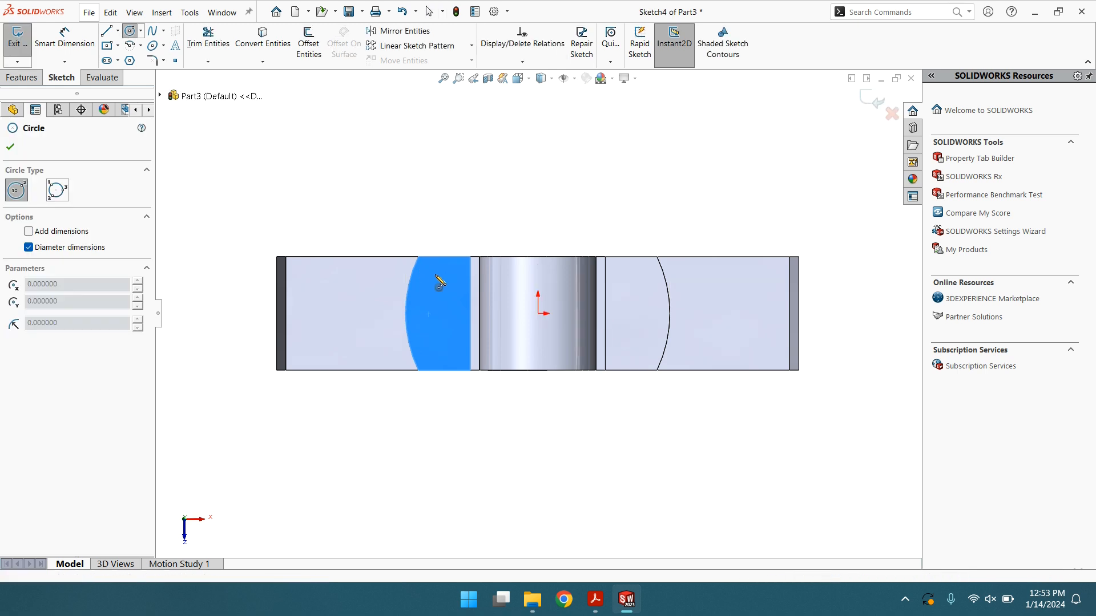
left_click(441, 313)
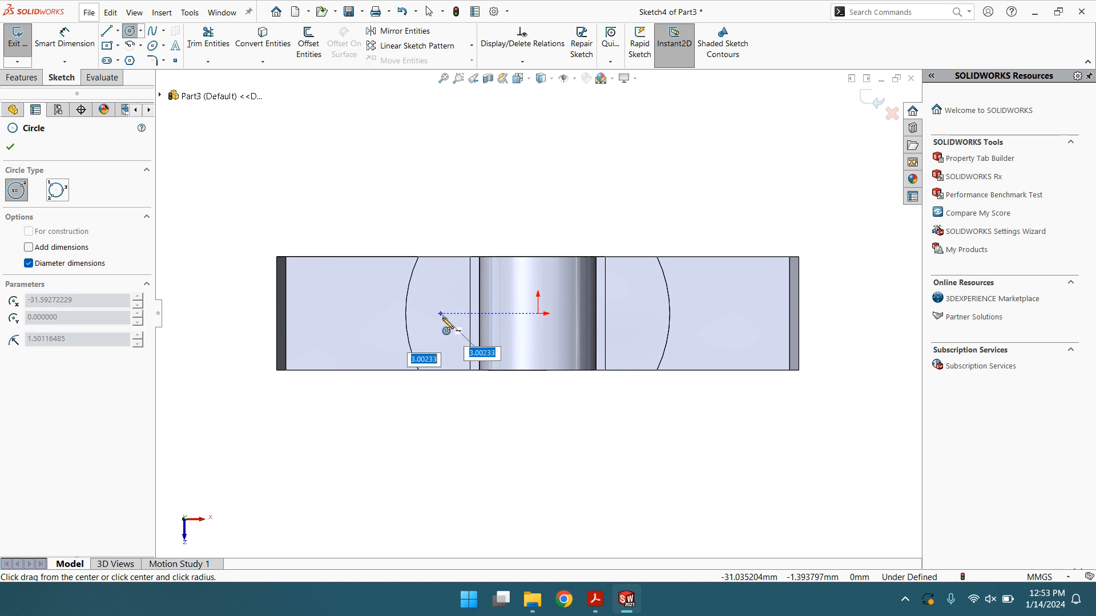
left_click(446, 331)
Dimension the circle's diameter as 10 mm
left_click(57, 43)
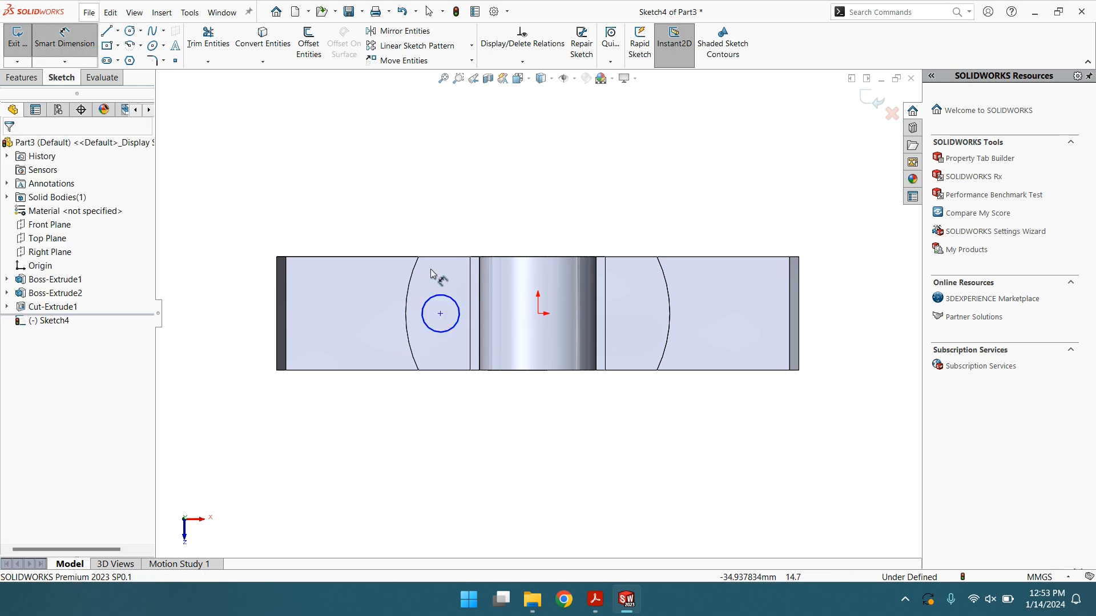
left_click(434, 299)
left_click(448, 216)
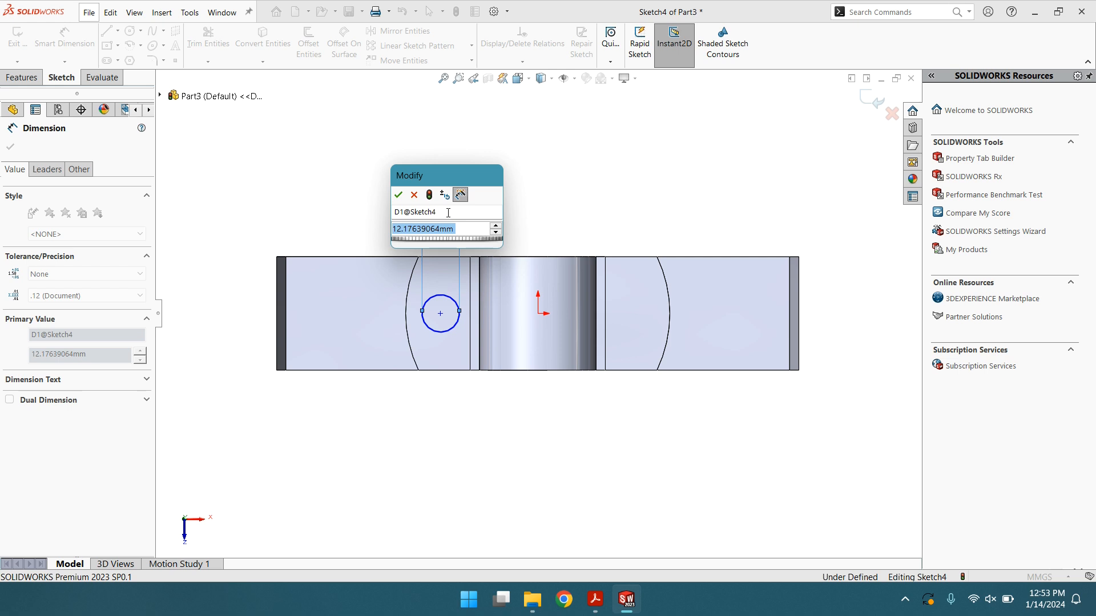
type("10")
key("Return")
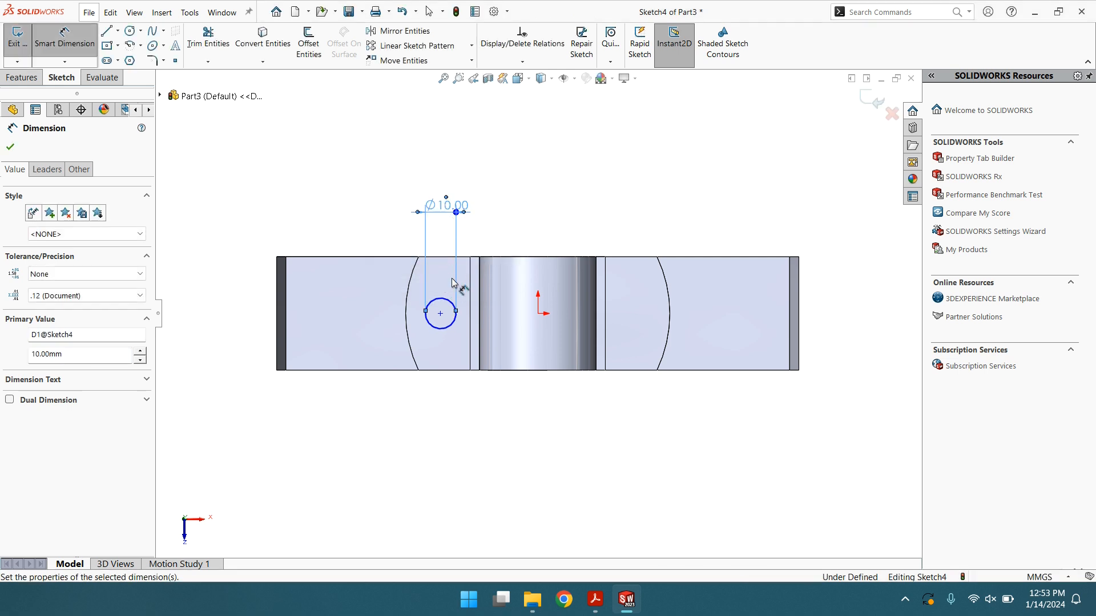
Dimension the distance from the circle's centre to the origin as 31 mm, placed below the part
left_click(441, 314)
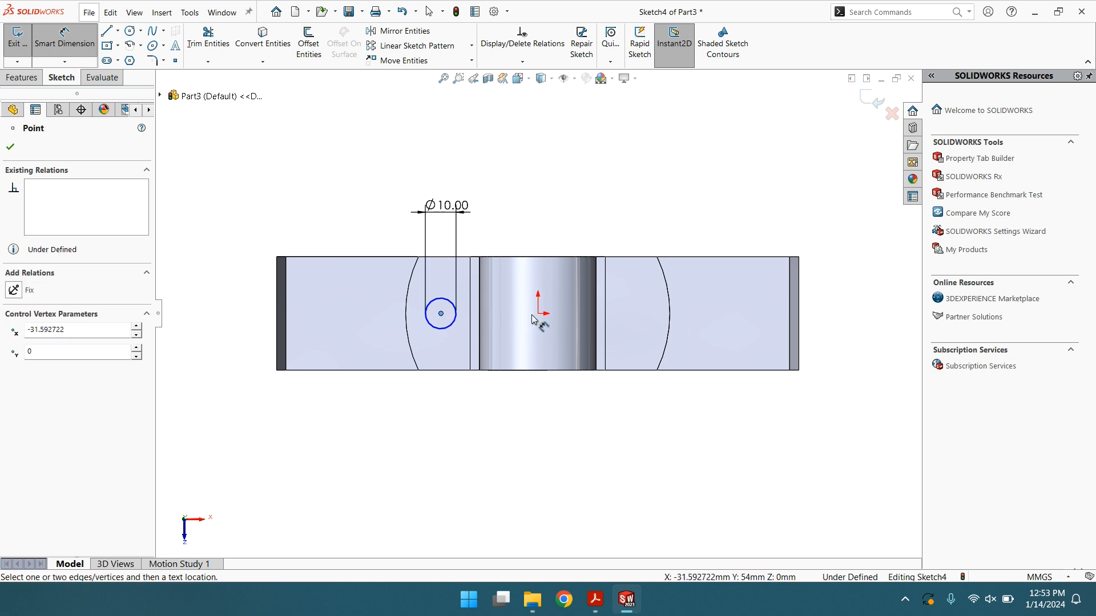
left_click(539, 314)
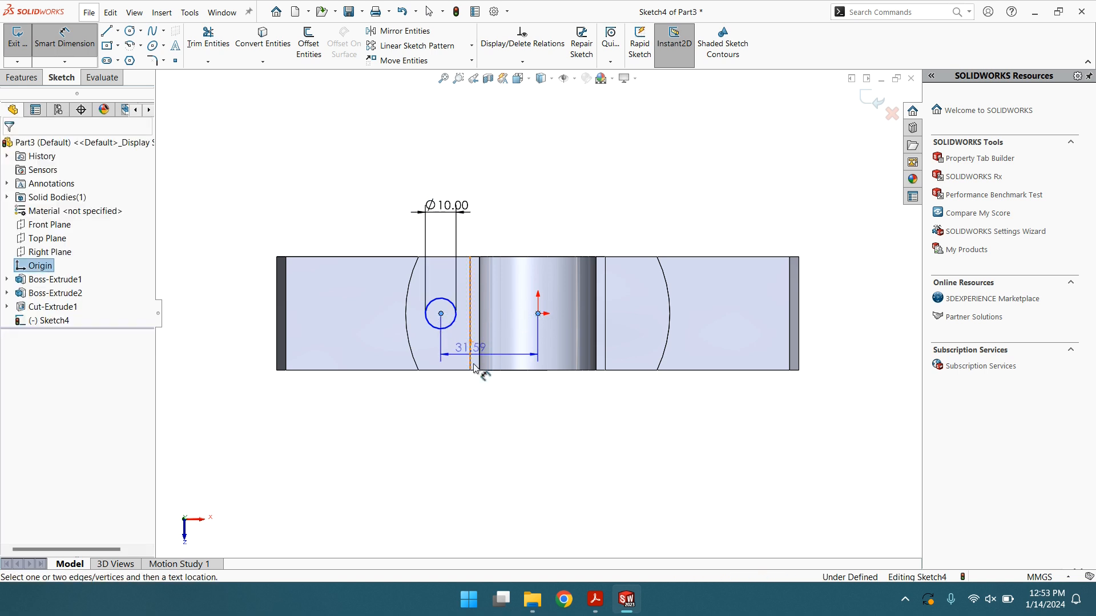
left_click(491, 410)
type("31")
key("Return")
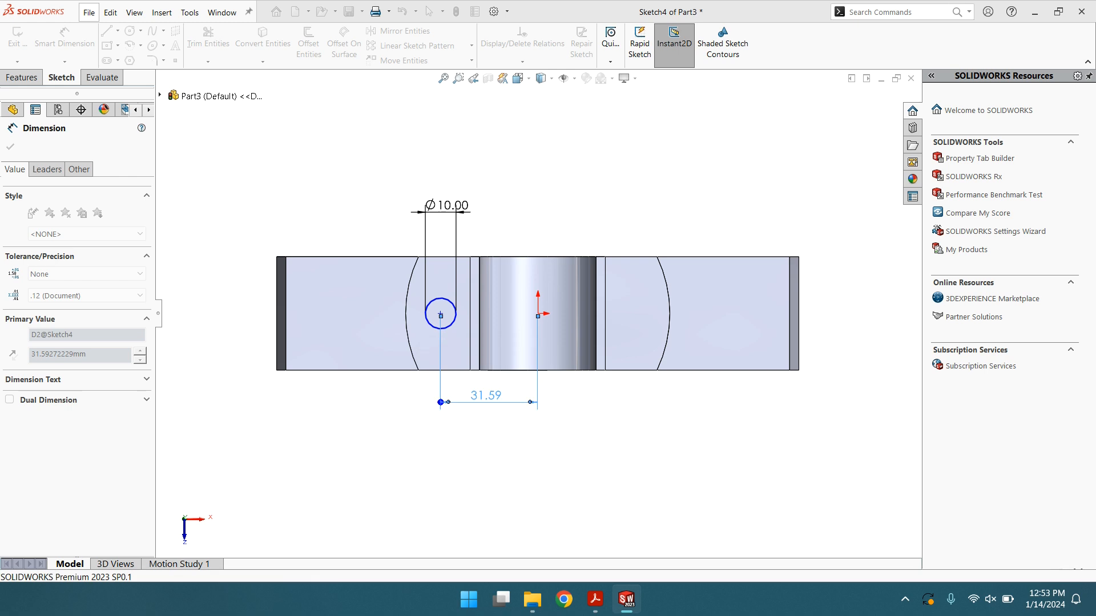
left_click(10, 148)
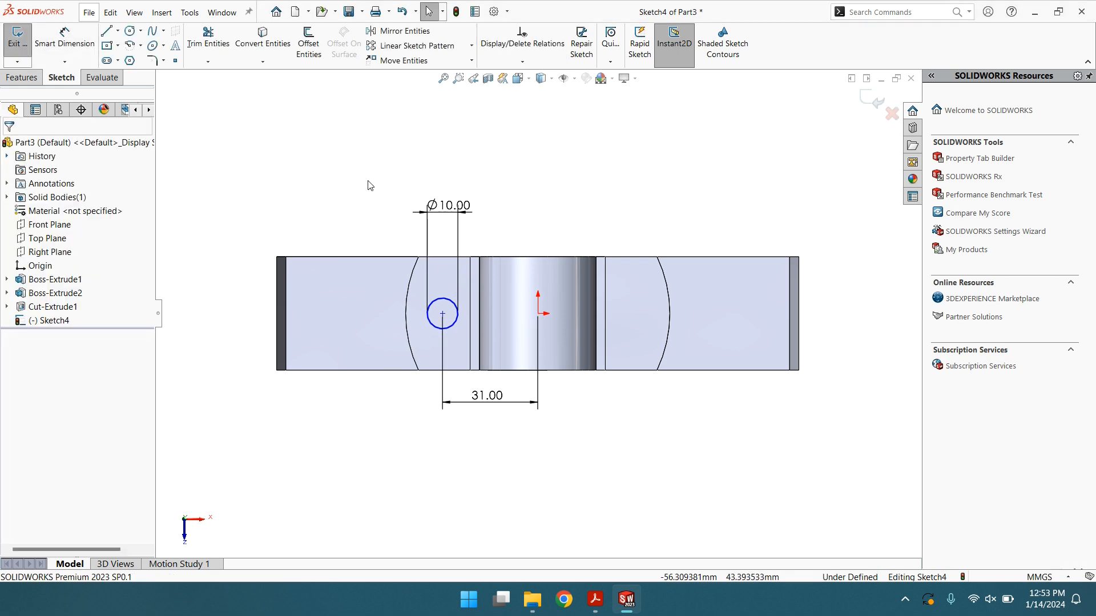
Draw a vertical centerline about 36 mm long upward from the origin
left_click(118, 31)
left_click(139, 61)
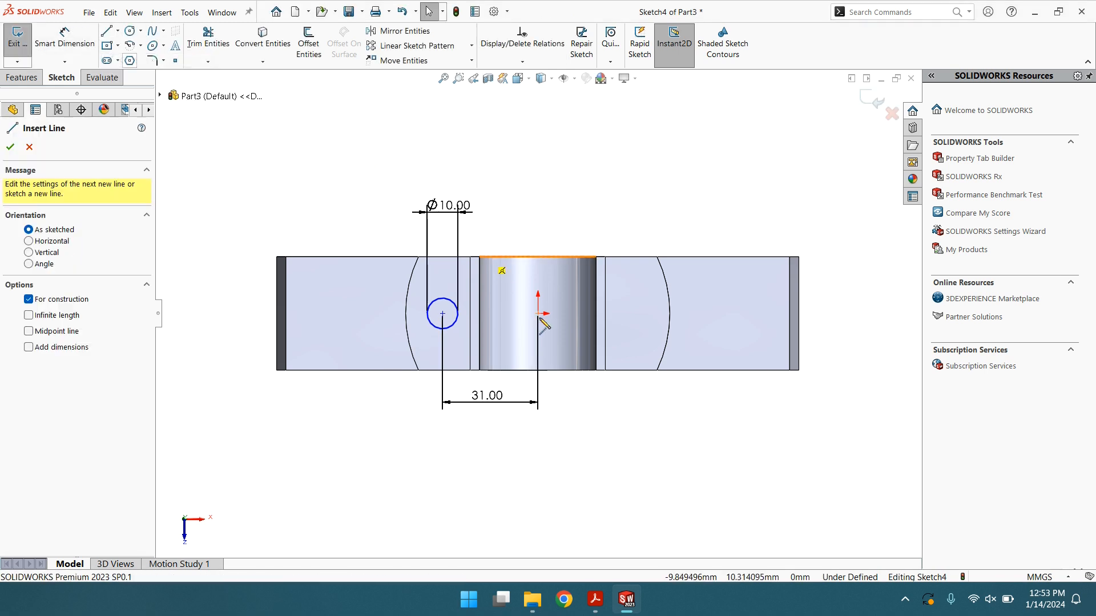
left_click(539, 313)
left_click(539, 203)
key("Escape")
key("Escape")
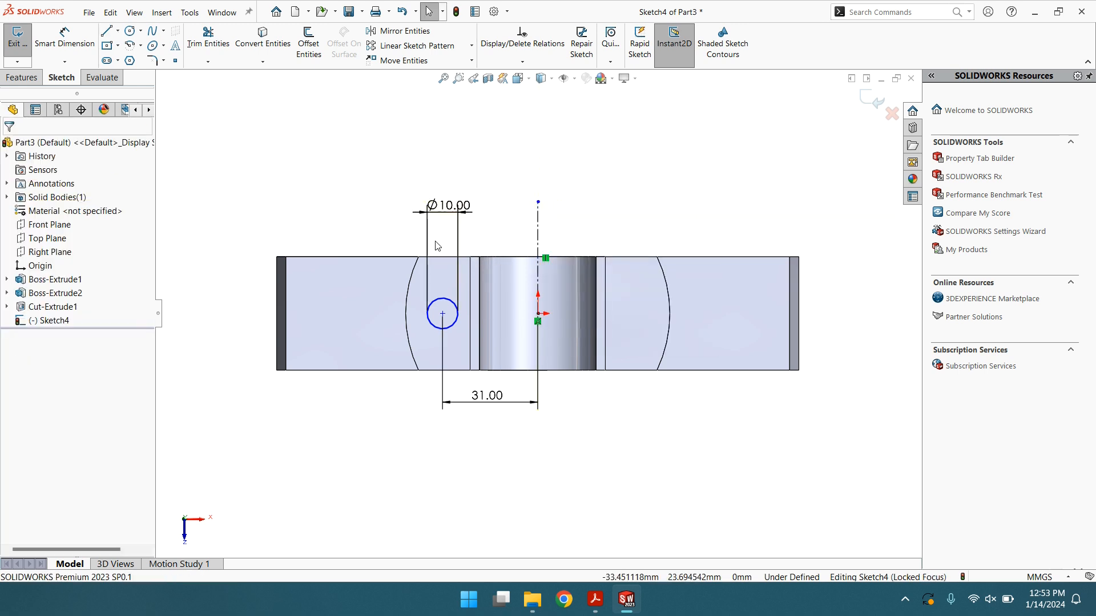
Mirror only the 10 mm circle about the vertical centerline onto the right pillar, keeping the original
left_click(541, 229)
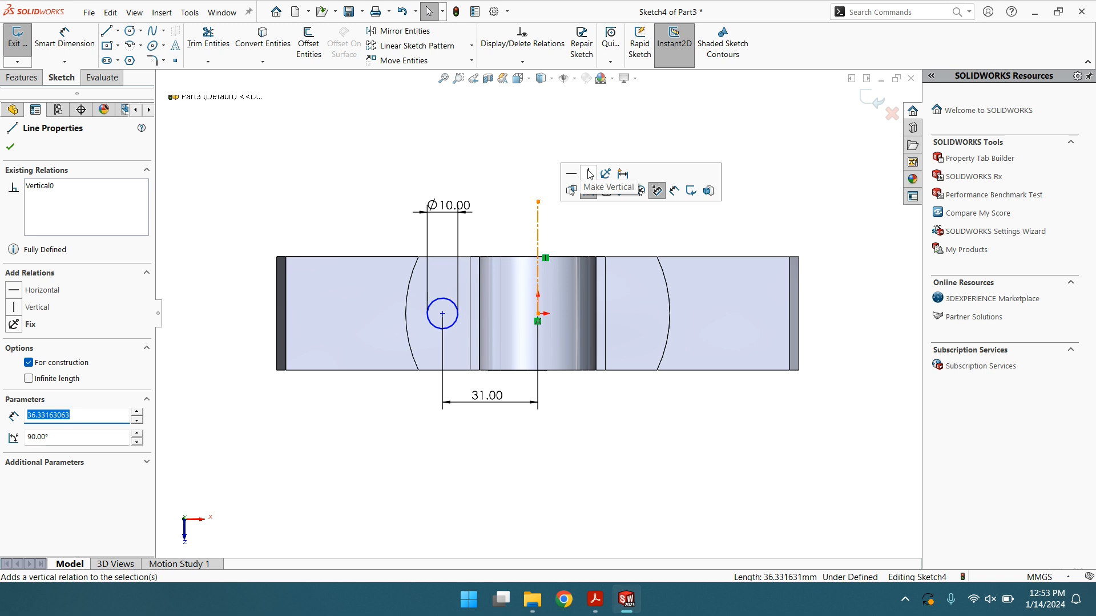
left_click(9, 148)
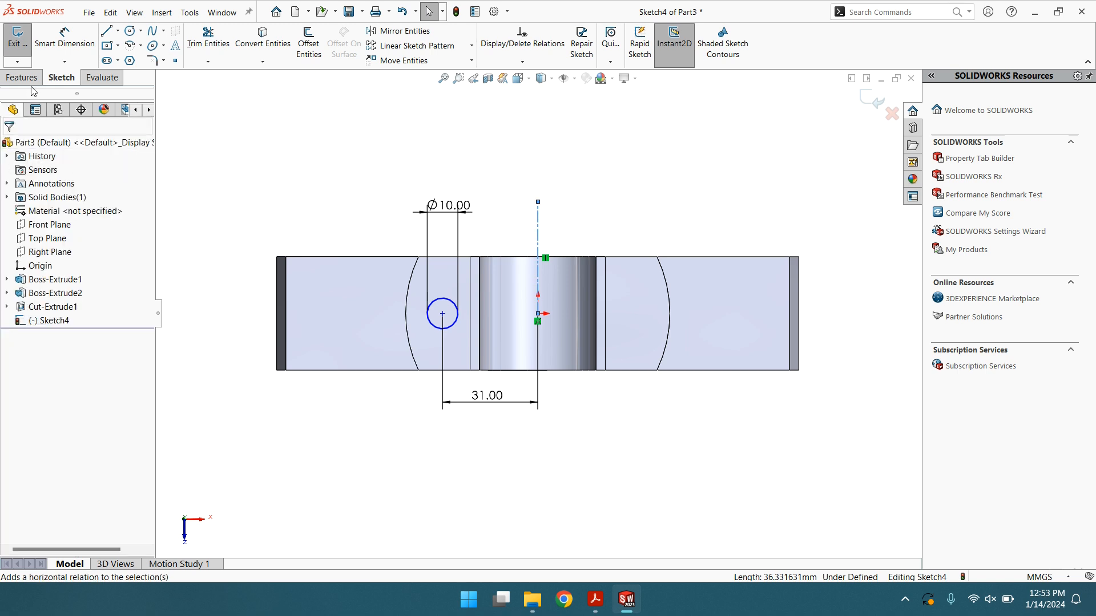
left_click(400, 31)
left_click(439, 302)
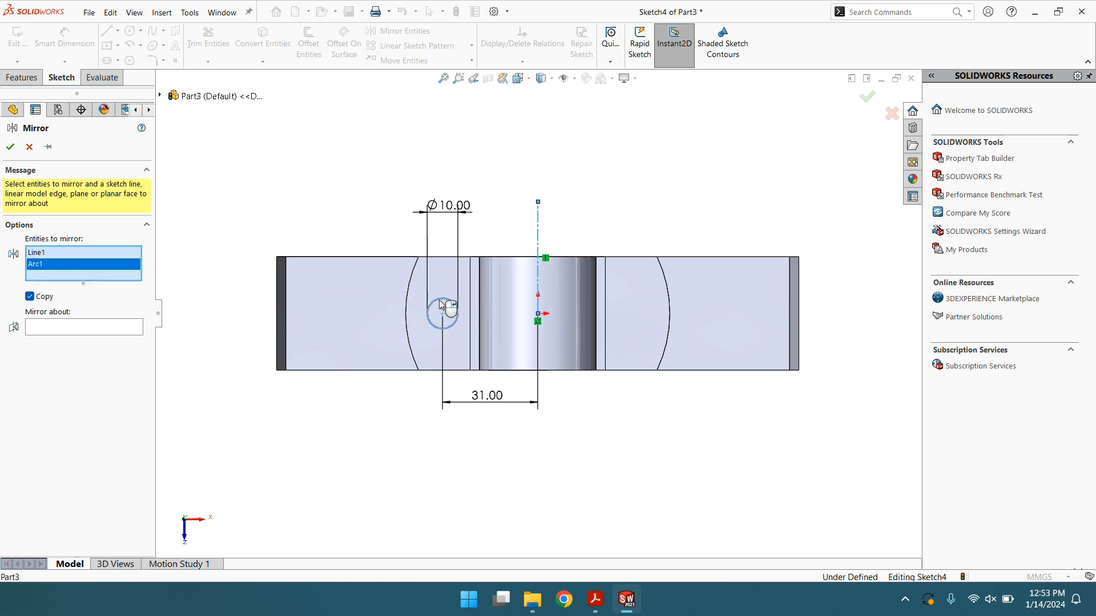
right_click(47, 255)
left_click(80, 266)
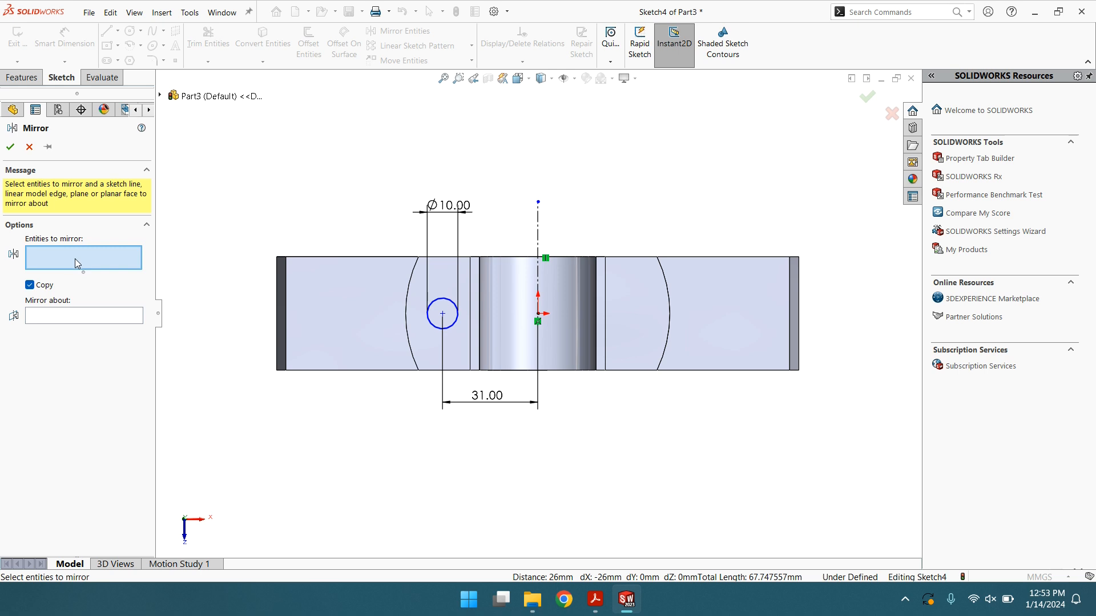
left_click(437, 302)
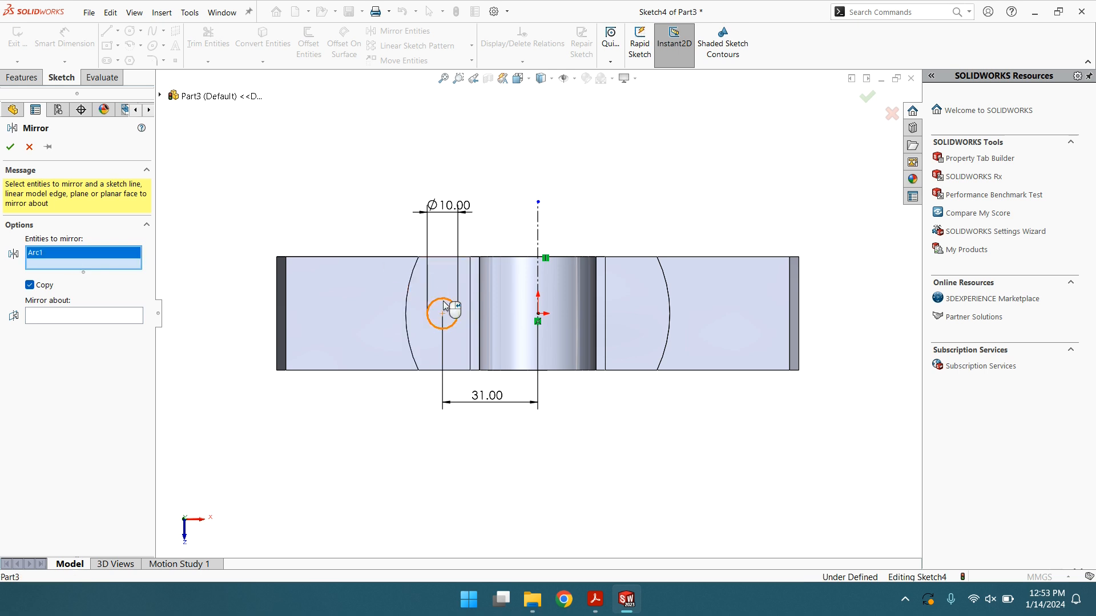
left_click(63, 314)
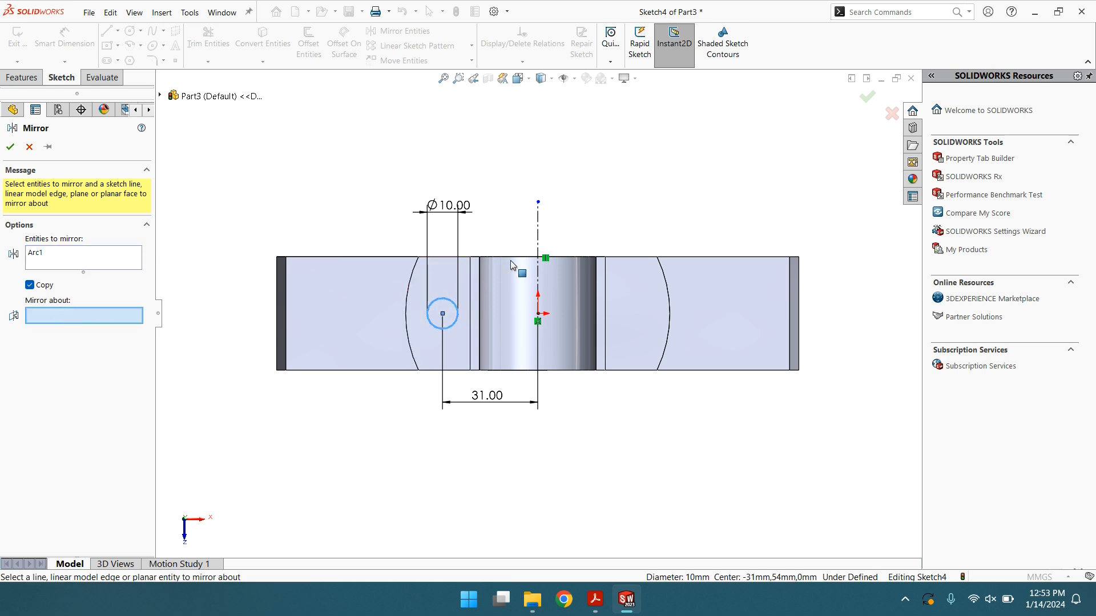
left_click(538, 220)
left_click(9, 147)
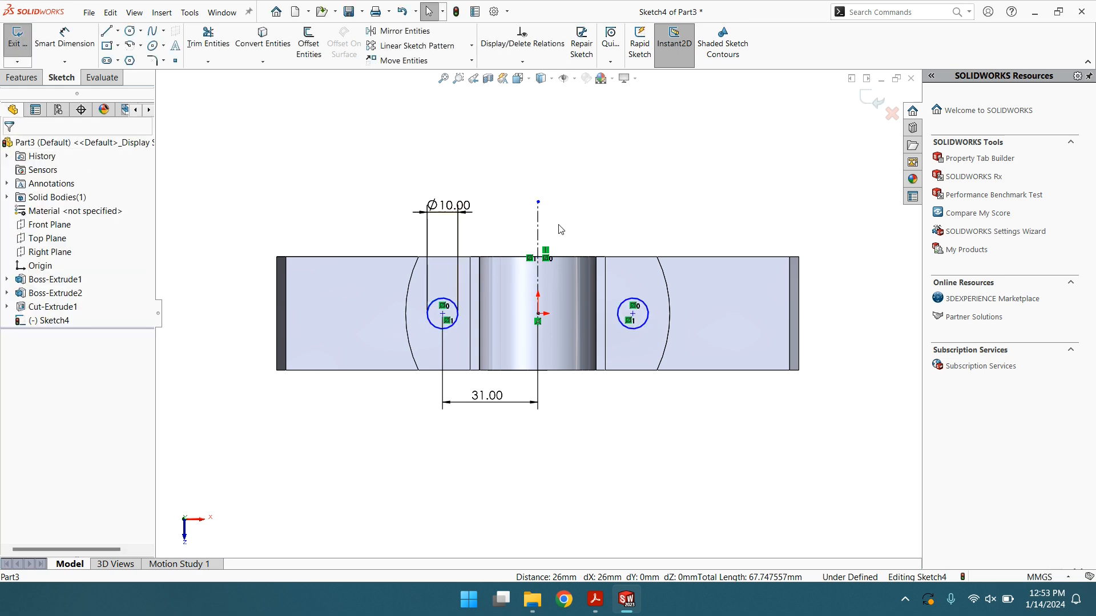
Cut-extrude both circles with the Through All end condition to make the holes in the pillars
middle_click_drag(603, 214, 588, 120)
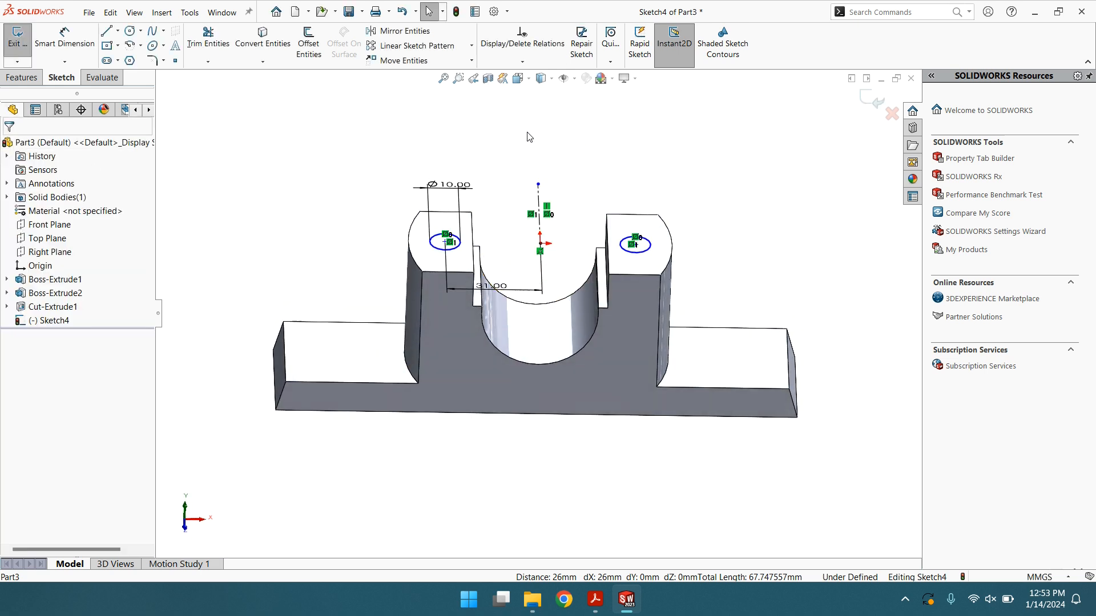
left_click(21, 77)
left_click(184, 37)
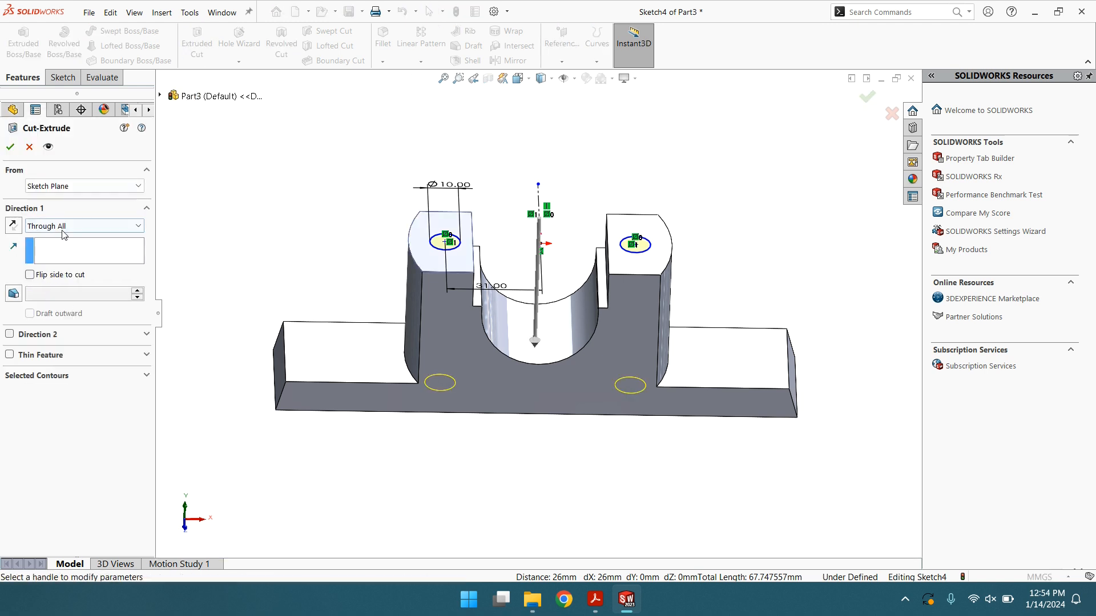
left_click(9, 148)
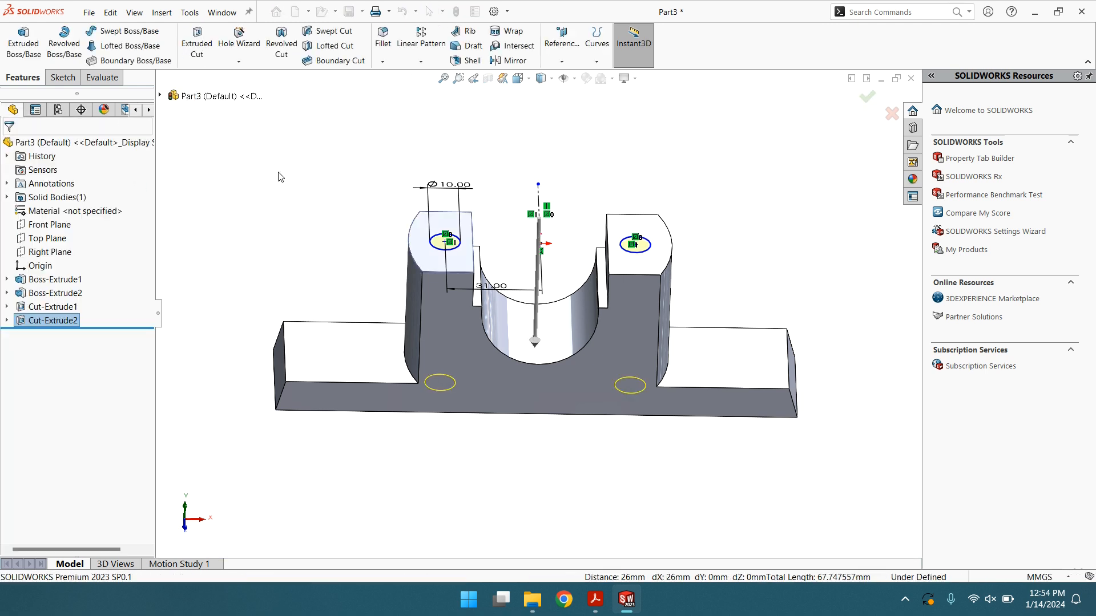
Sketch a horizontal centerpoint straight slot on the left base flange's upper face, level with the origin, about 22 mm between centres and 7.1 mm wide
middle_click_drag(788, 311, 714, 381)
left_click(334, 297)
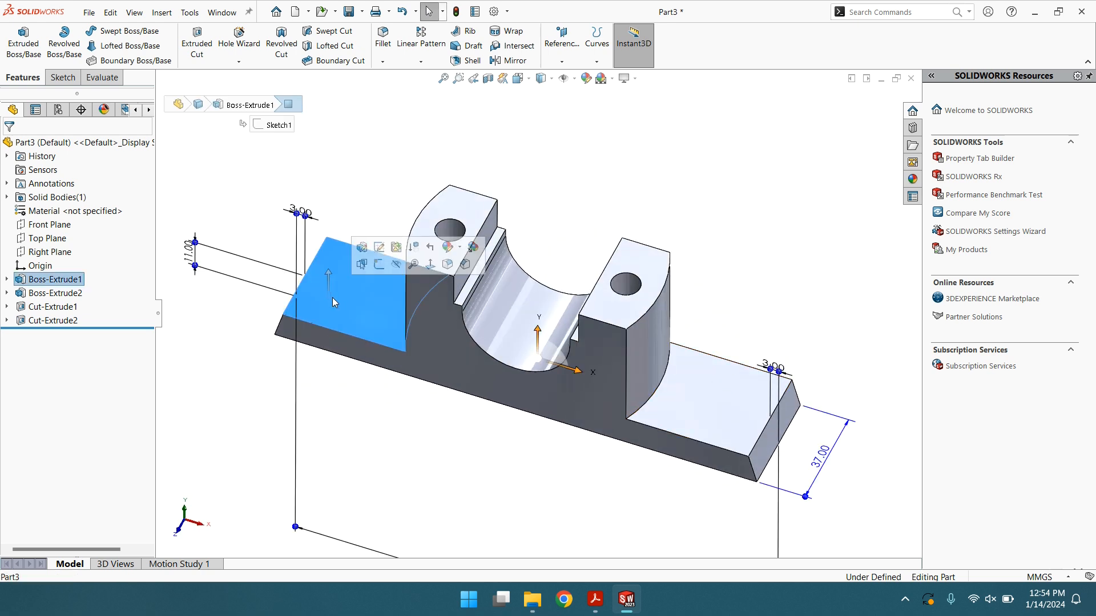
left_click(430, 264)
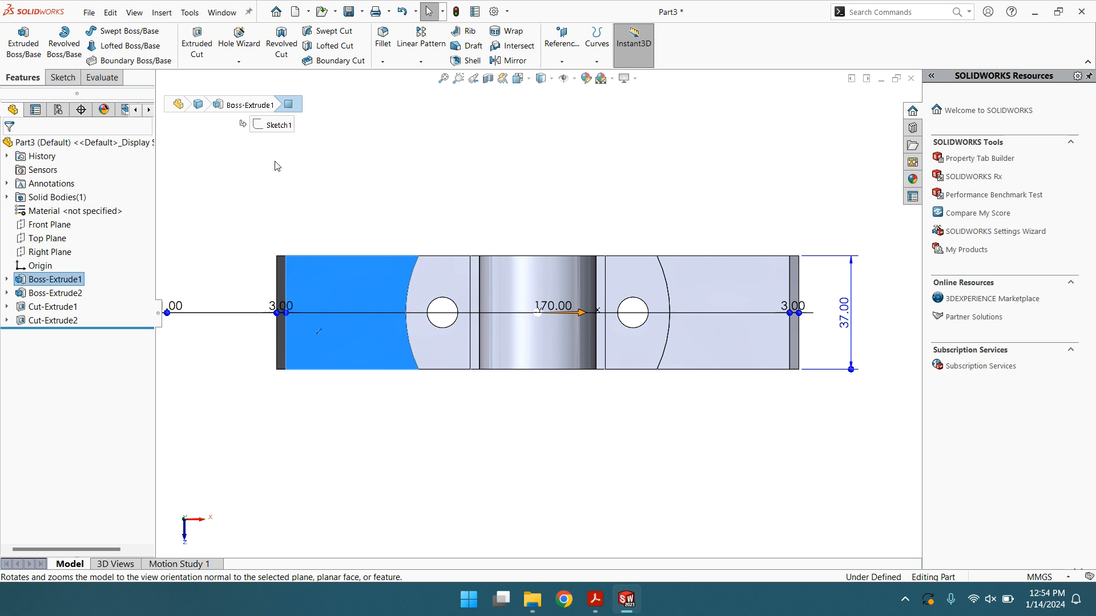
left_click(64, 78)
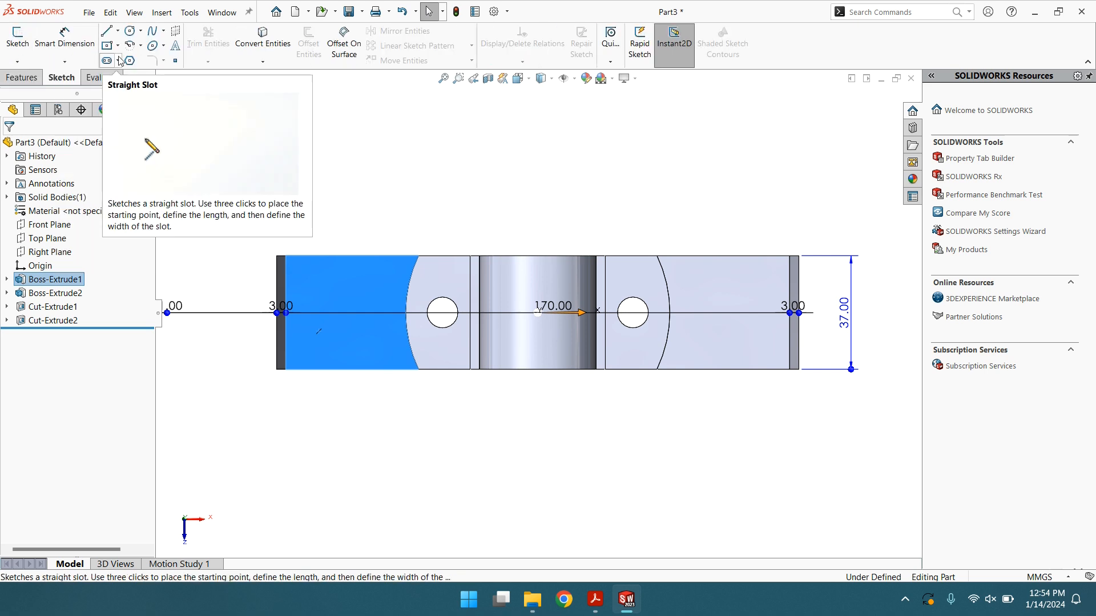
left_click(117, 60)
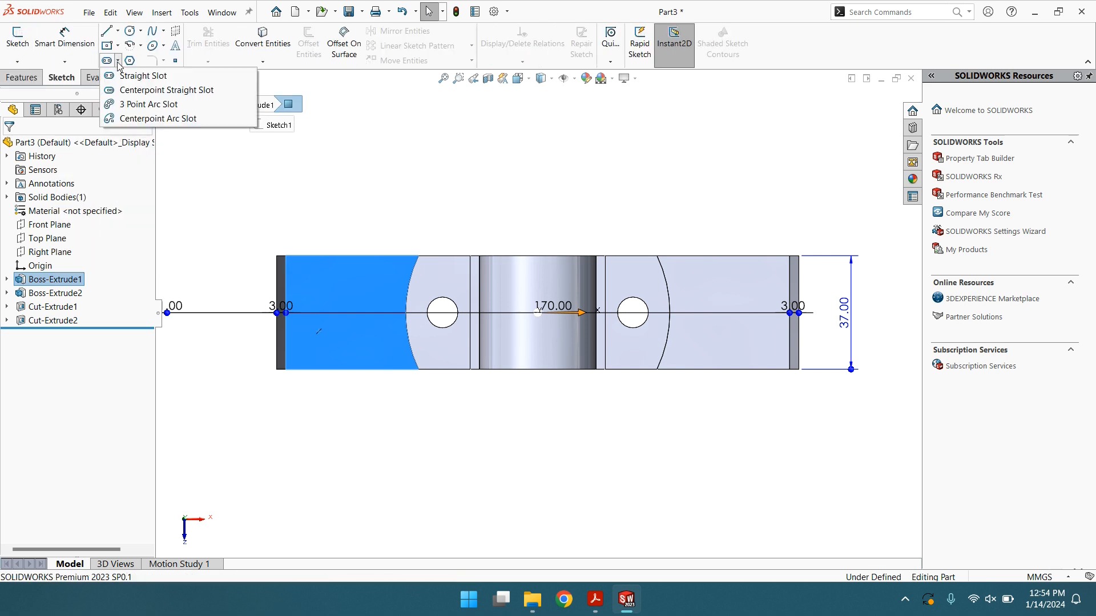
left_click(141, 91)
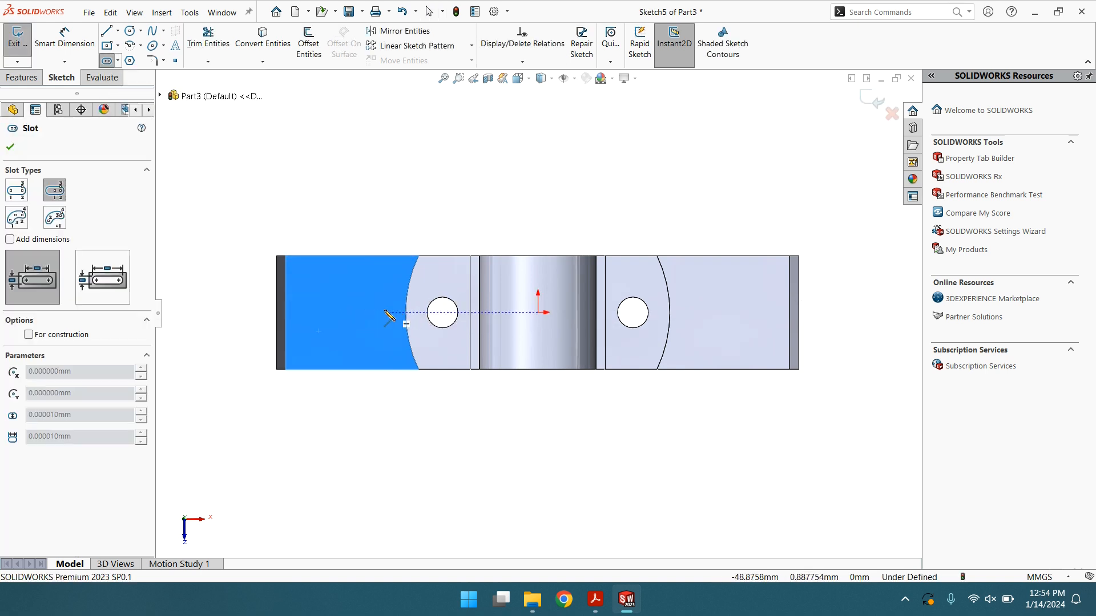
left_click(335, 313)
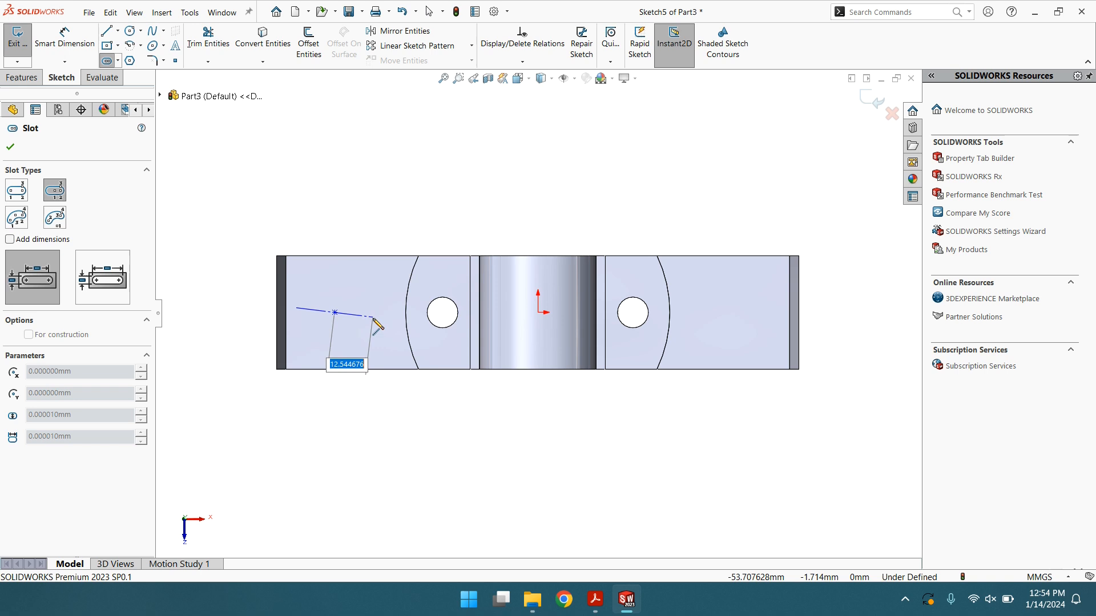
left_click(368, 313)
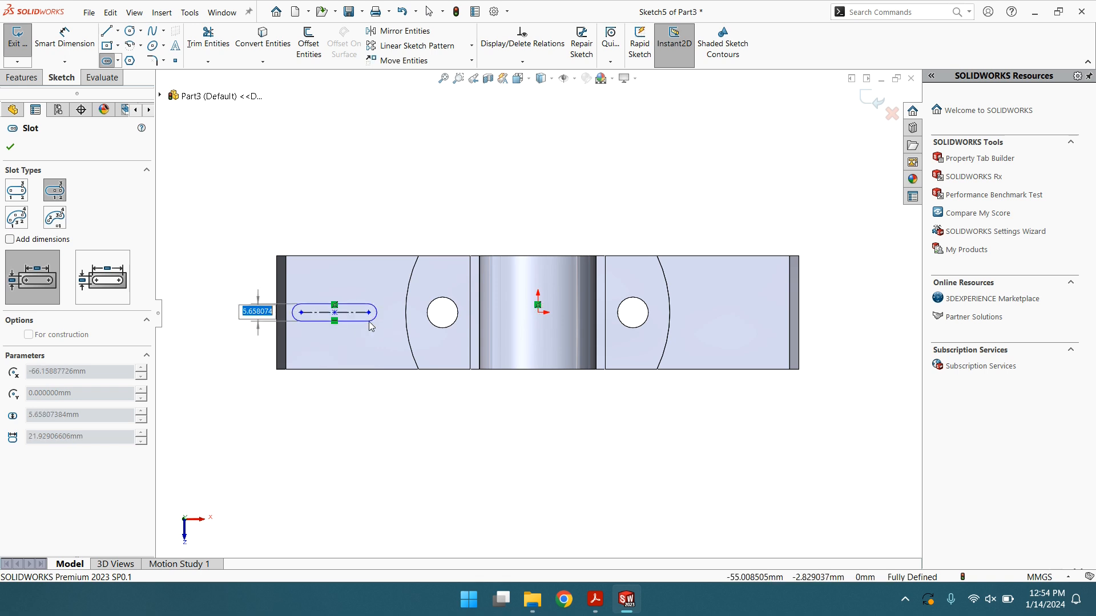
left_click(372, 329)
right_click(371, 329)
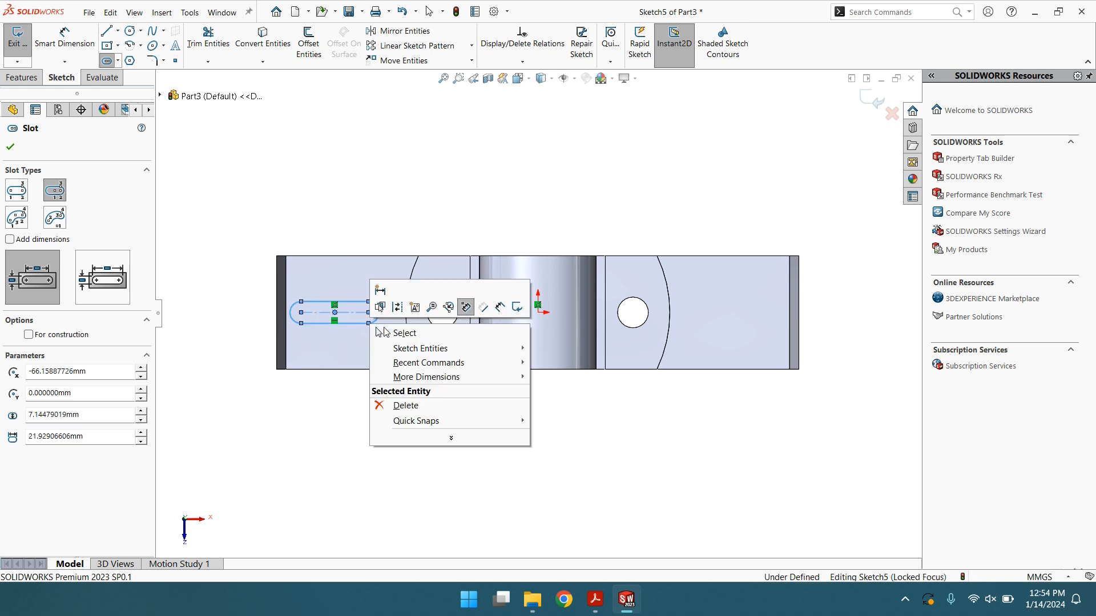
Dimension the width of the slot on the left base flange as 10 mm
left_click(399, 333)
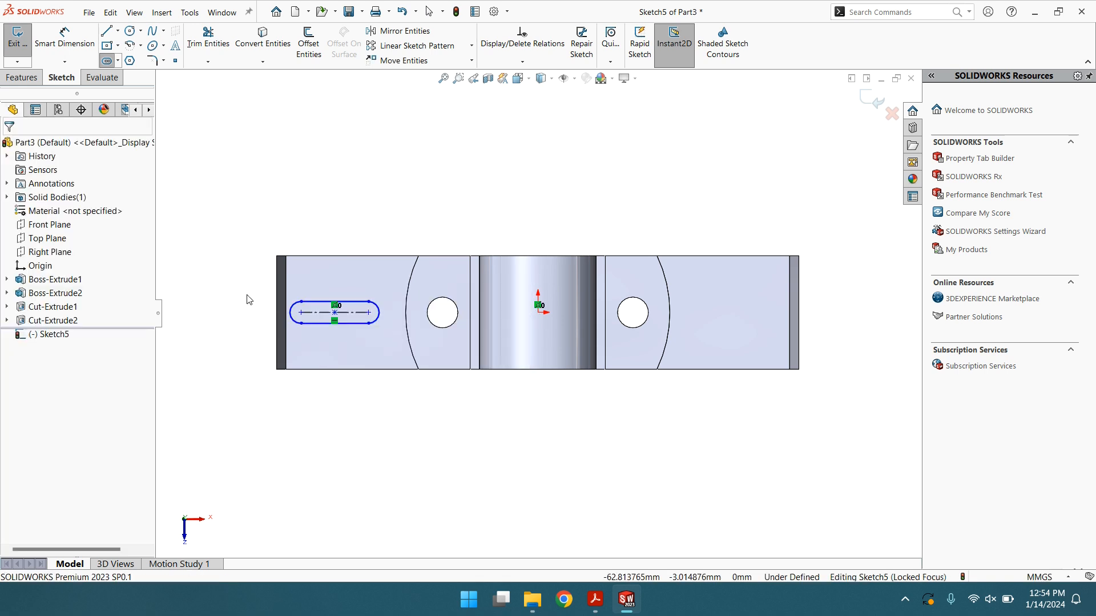
left_click(64, 40)
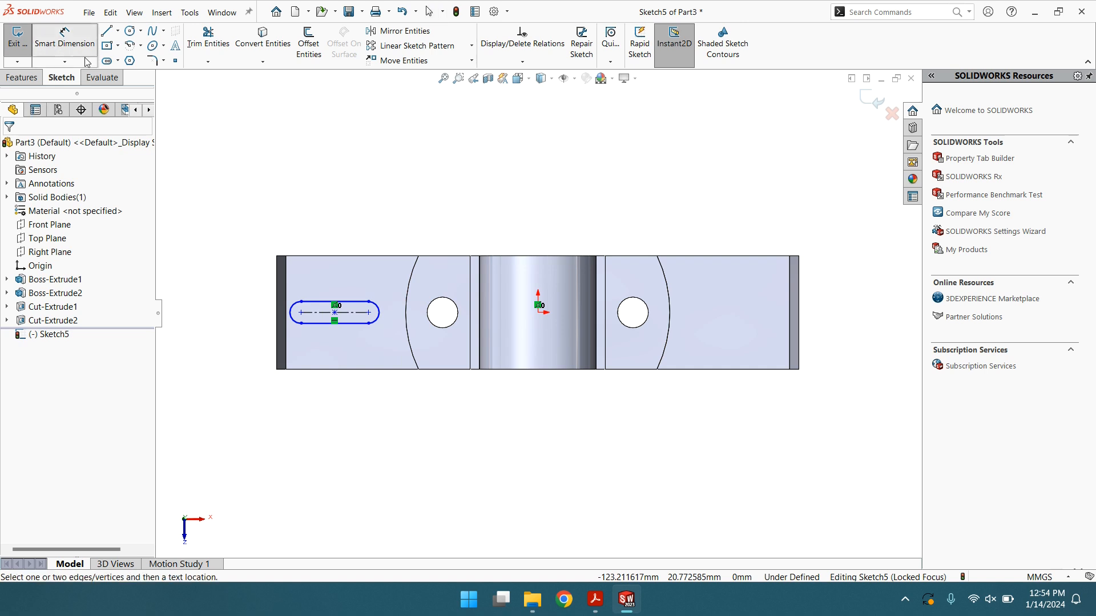
left_click(307, 314)
left_click(303, 325)
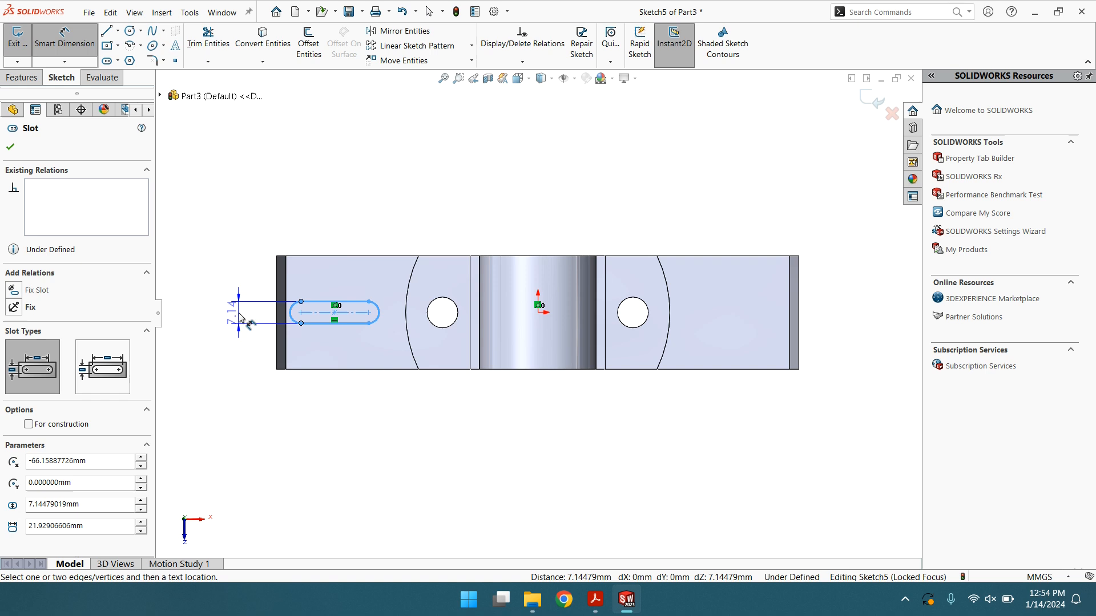
left_click(239, 312)
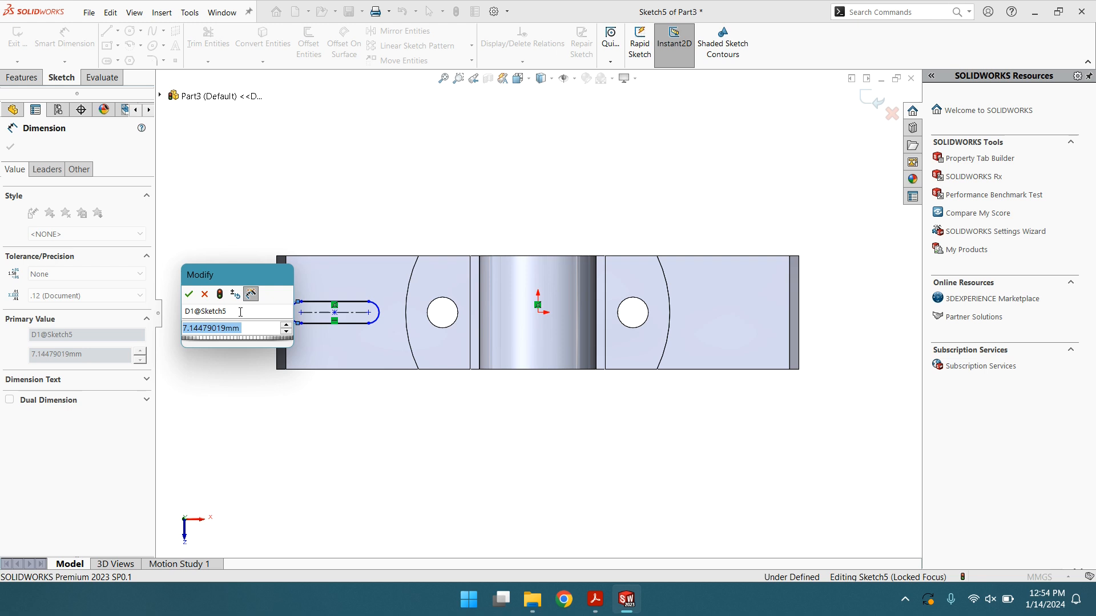
type("10")
key("Return")
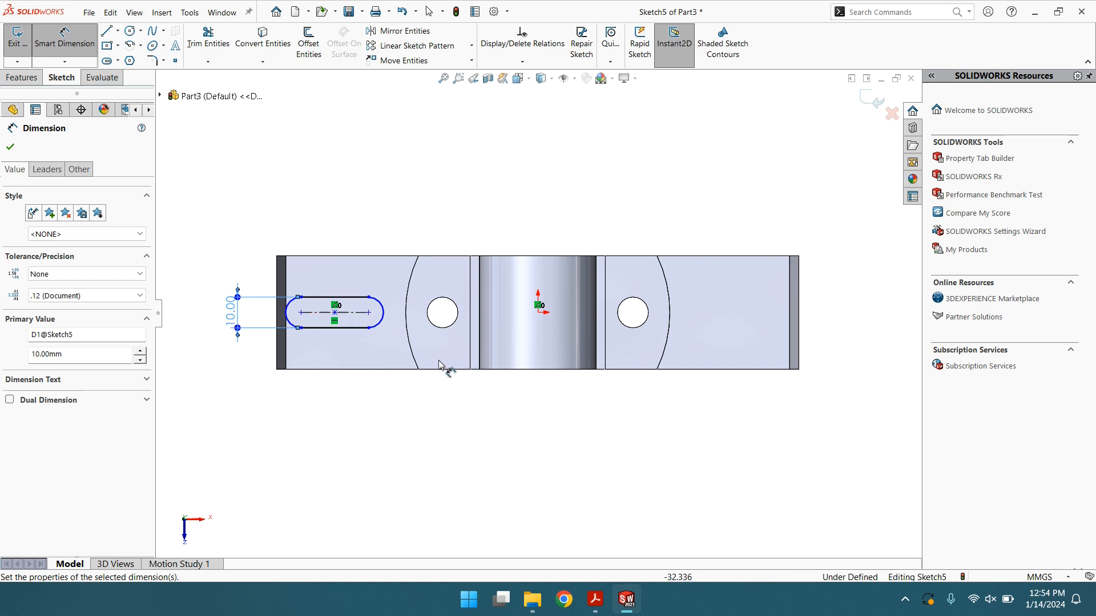
Set the horizontal distance from the slot's centre point to the origin to 67 mm
left_click(336, 314)
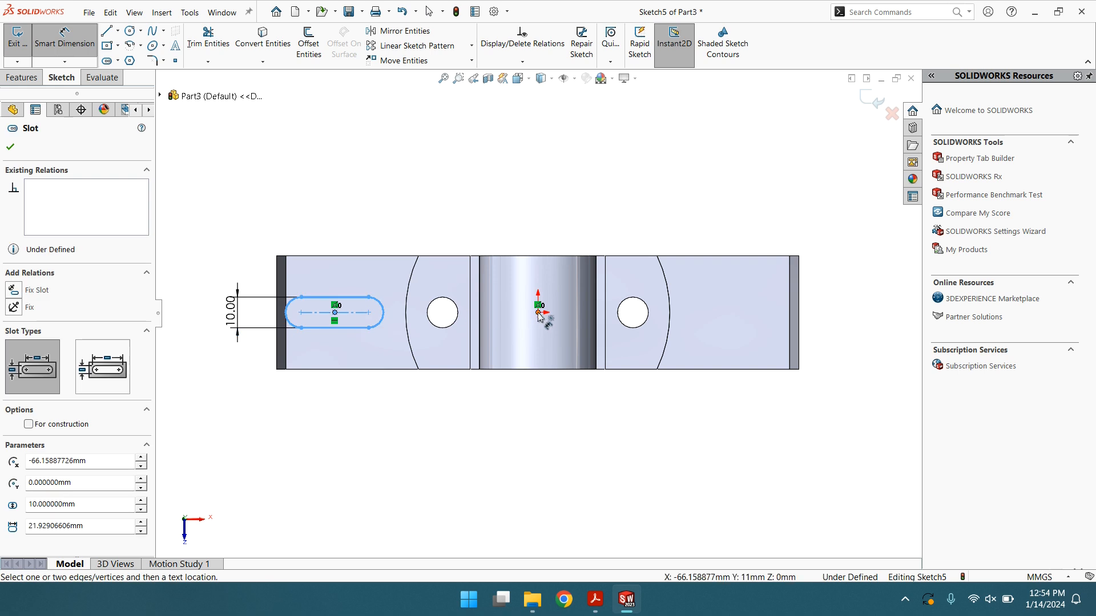
left_click(538, 312)
left_click(459, 197)
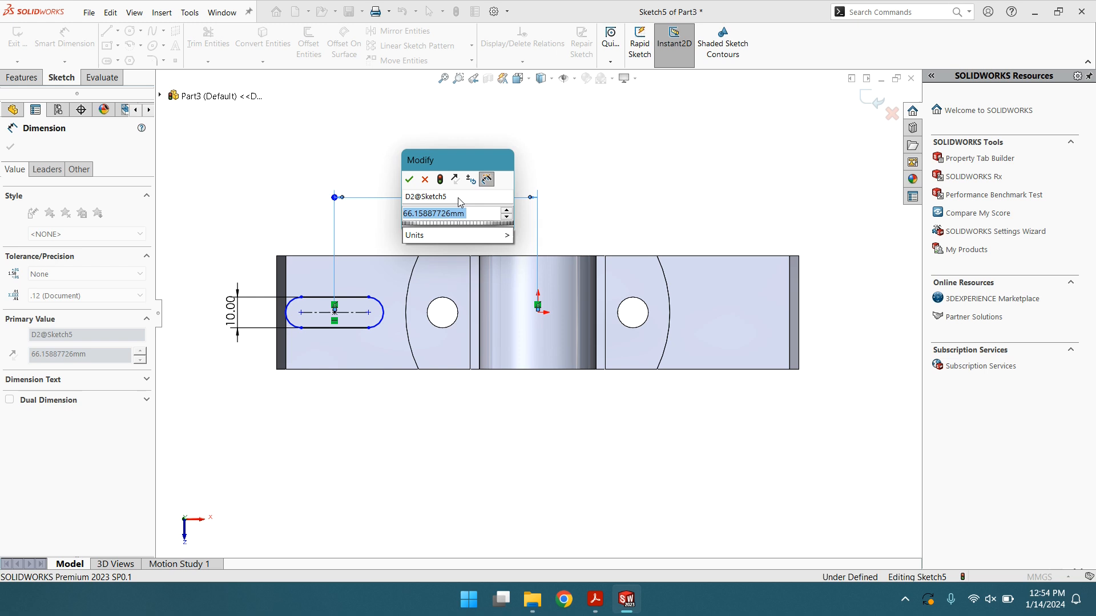
type("67")
key("Return")
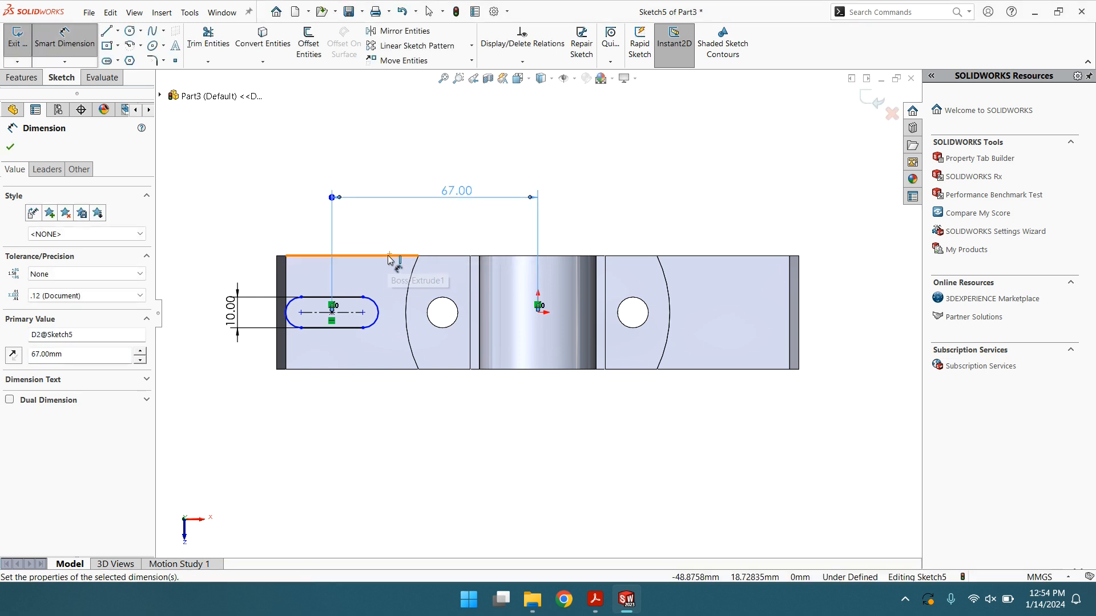
Dimension the slot's overall length between the outer ends of its two arcs as 16 mm
left_click(286, 314)
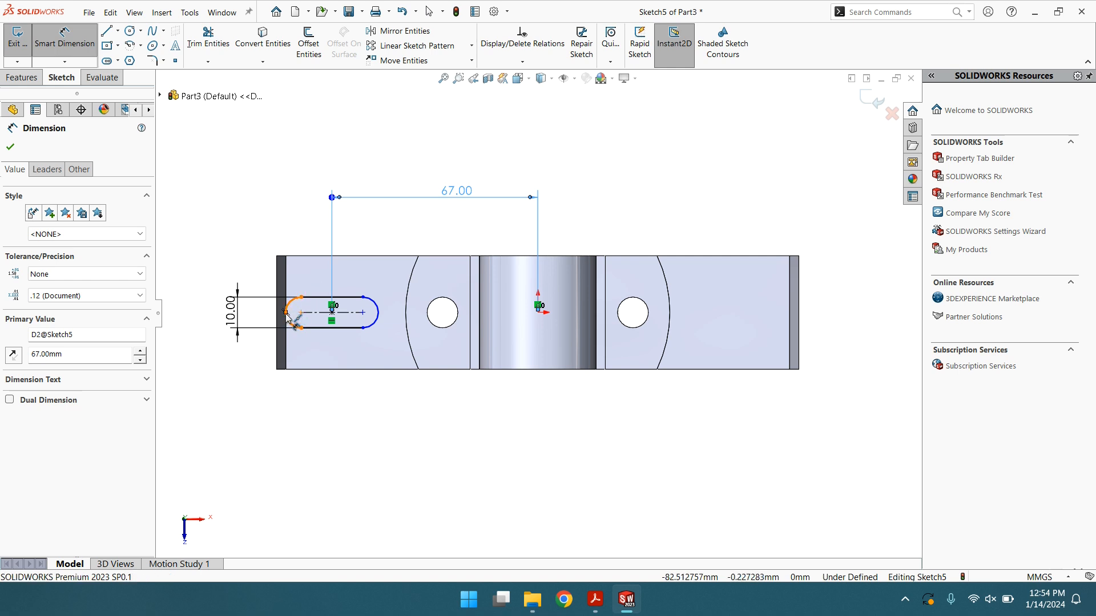
left_click(376, 315)
left_click(332, 349)
type("16")
key("Return")
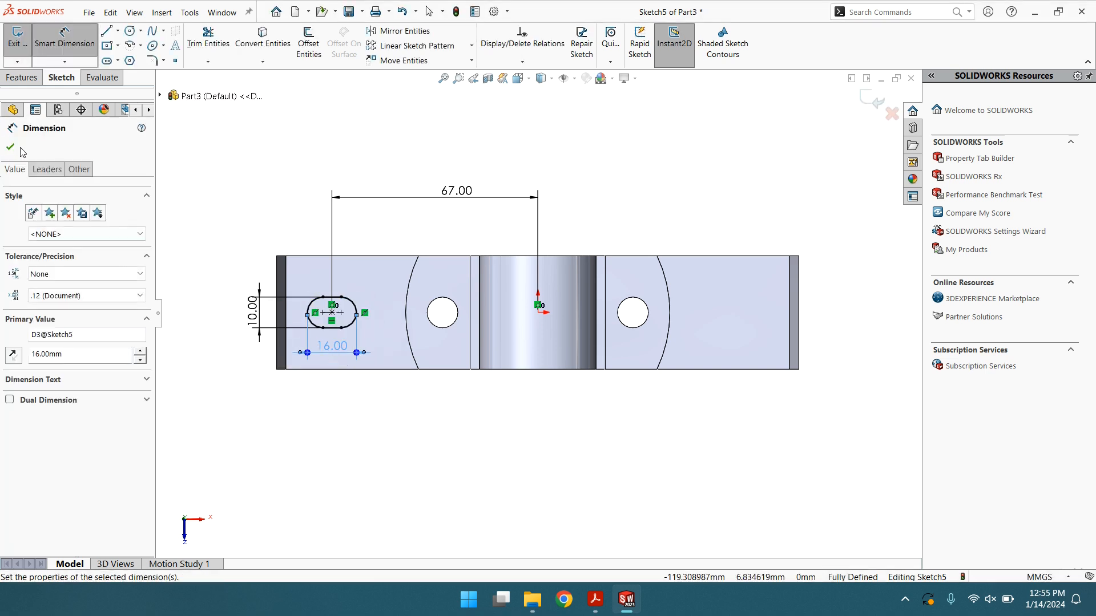
left_click(11, 148)
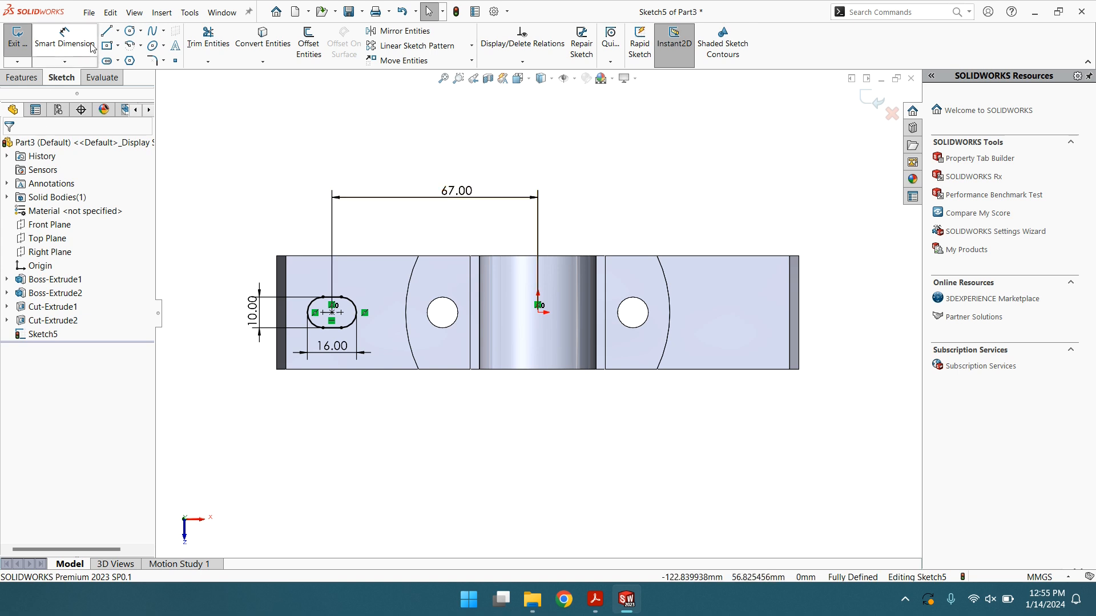
Draw a centerline about 35 mm long downward from the origin and constrain it to be vertical
left_click(118, 35)
left_click(132, 51)
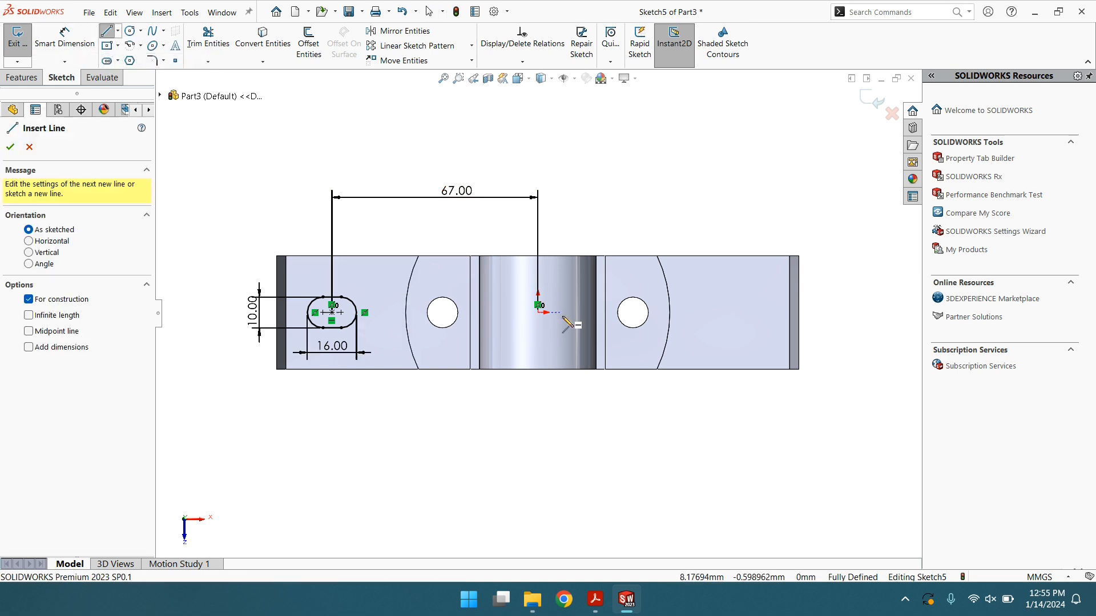
left_click(538, 312)
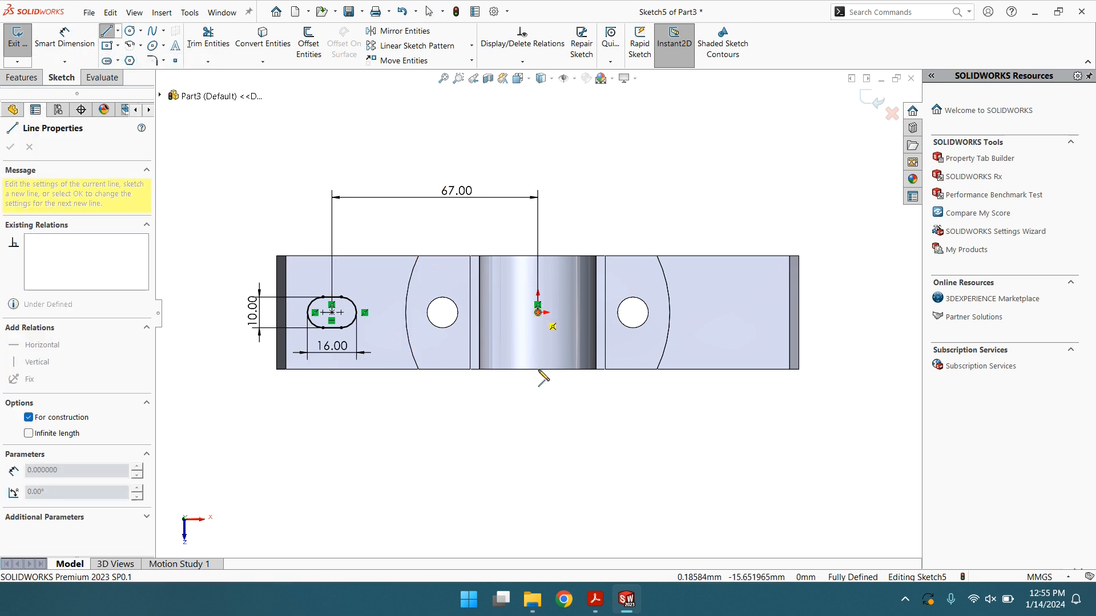
right_click(534, 419)
left_click(572, 430)
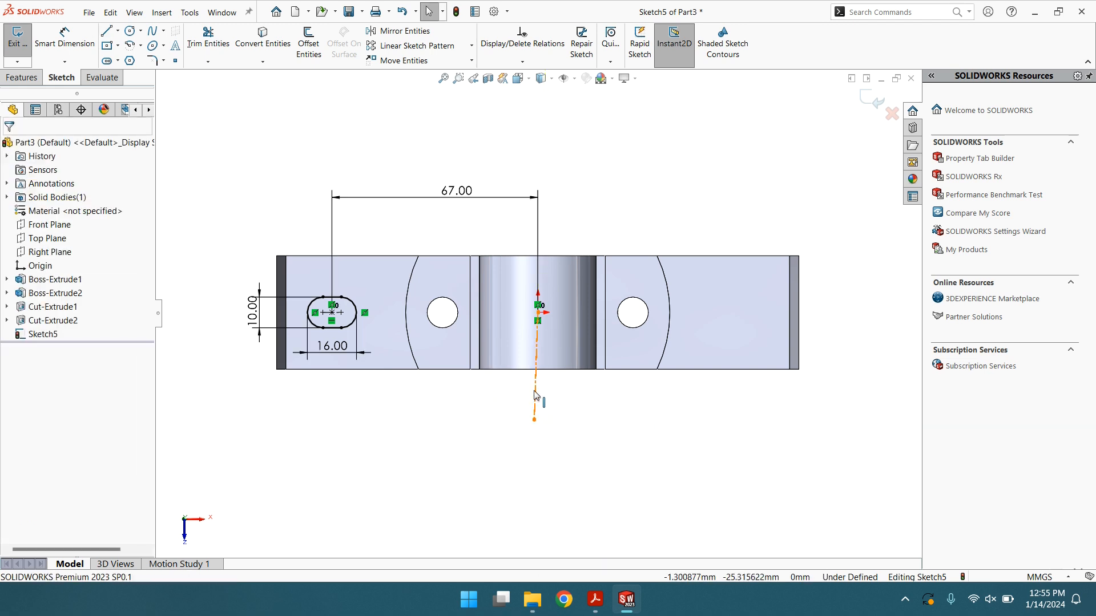
left_click(535, 393)
left_click(584, 339)
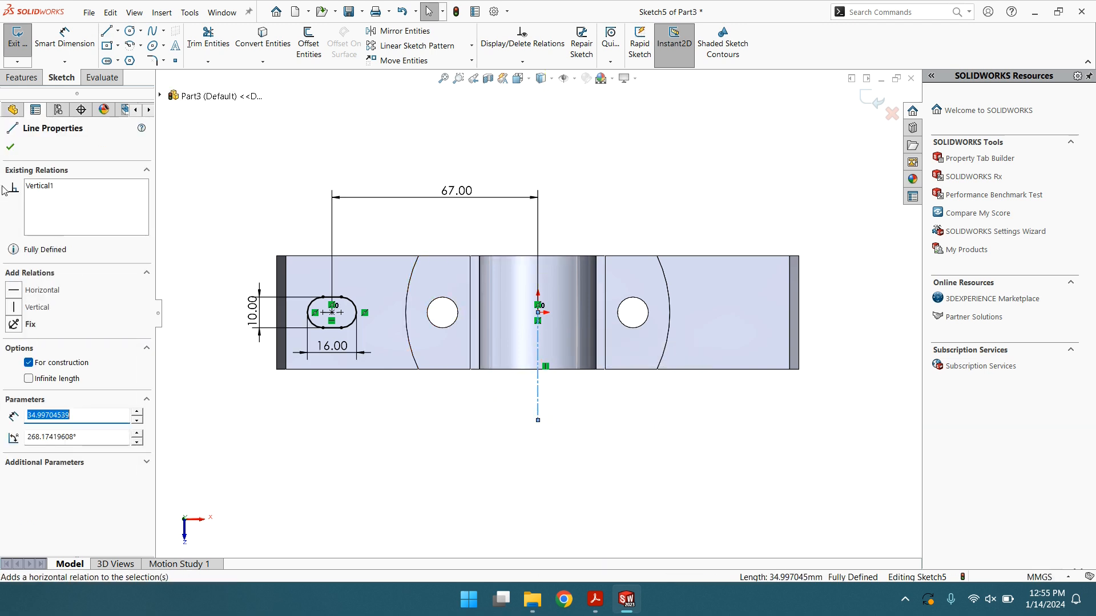
left_click(9, 149)
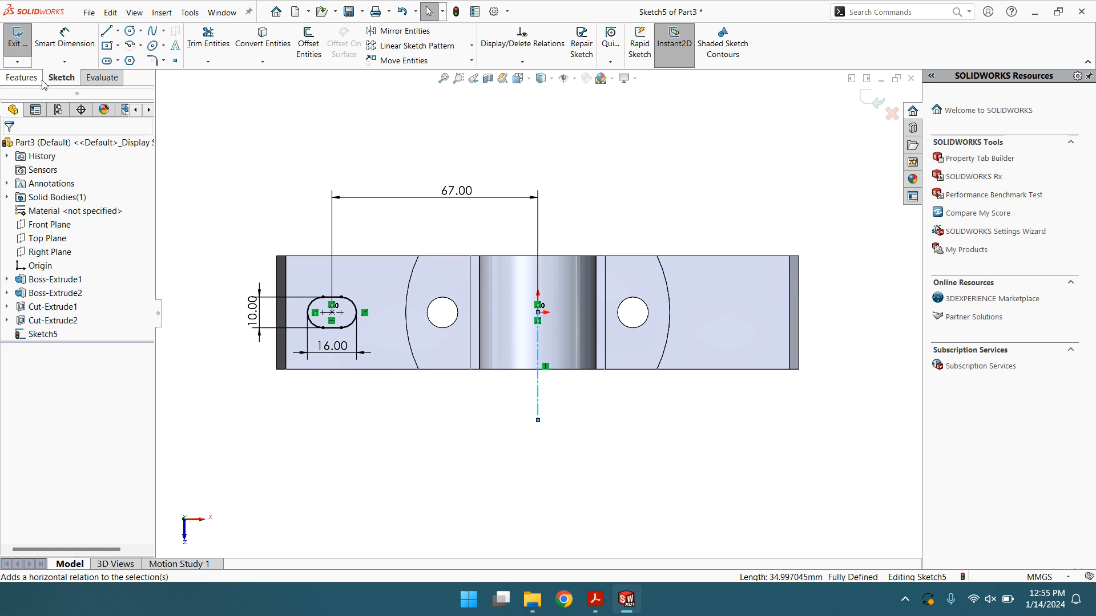
Mirror only the slot about the vertical centerline onto the right base flange, keeping the original
left_click(381, 33)
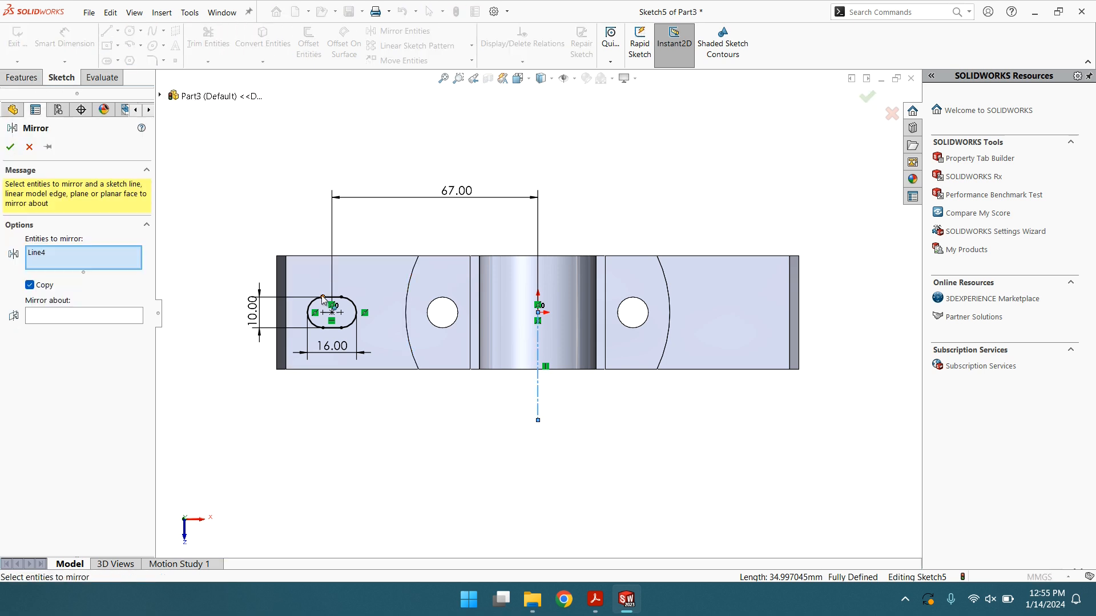
left_click(160, 96)
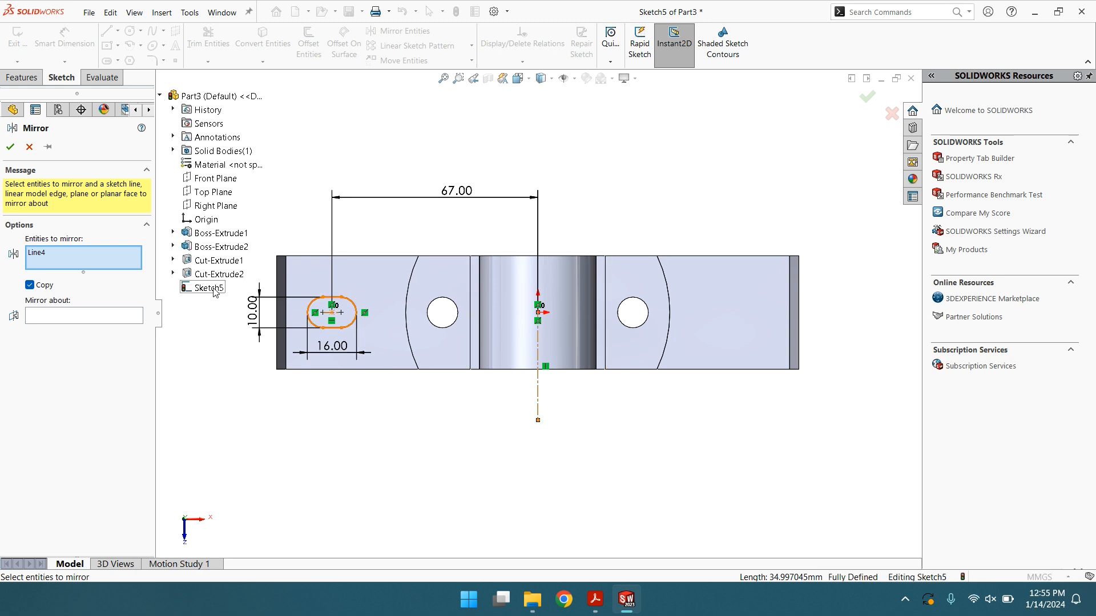
right_click(68, 256)
left_click(95, 266)
left_click(310, 308)
left_click(90, 317)
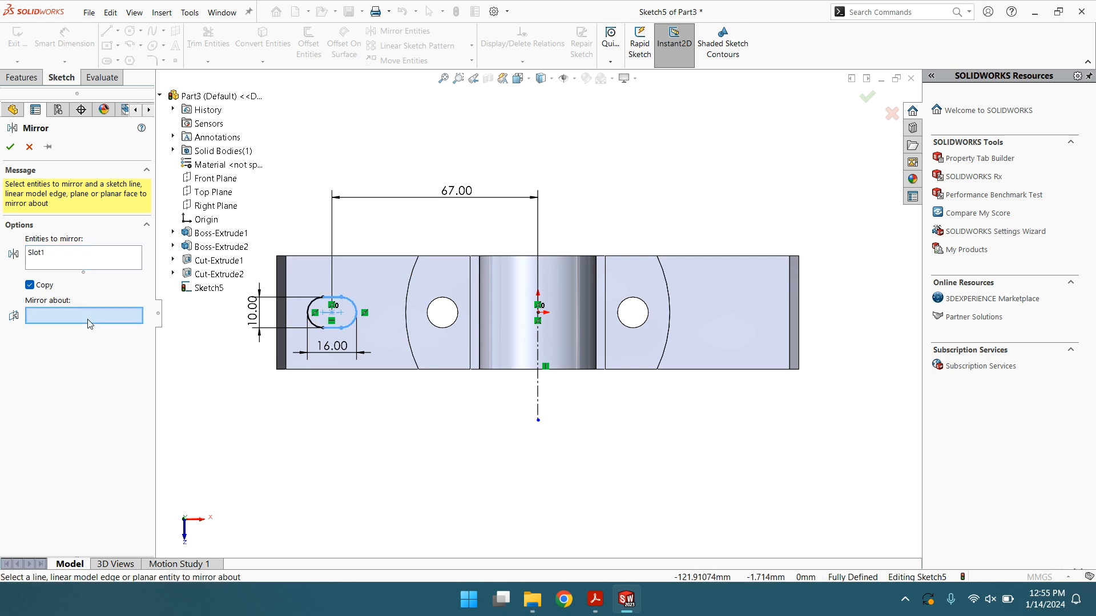
left_click(538, 381)
left_click(10, 148)
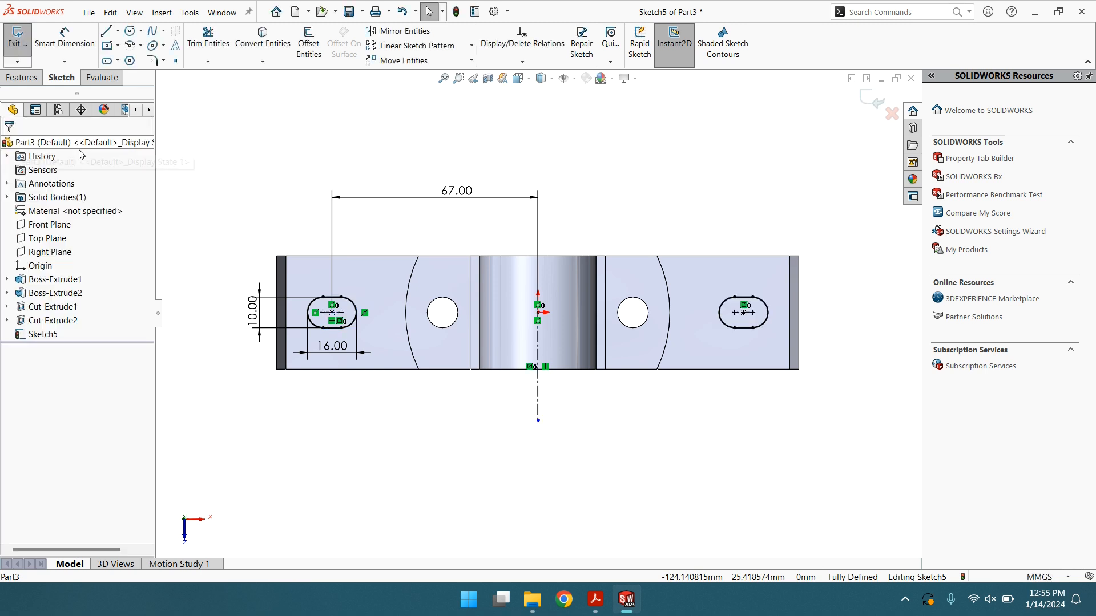
Cut-extrude both slots through the base flanges with the Through All end condition
middle_click_drag(514, 237, 489, 152)
left_click(26, 78)
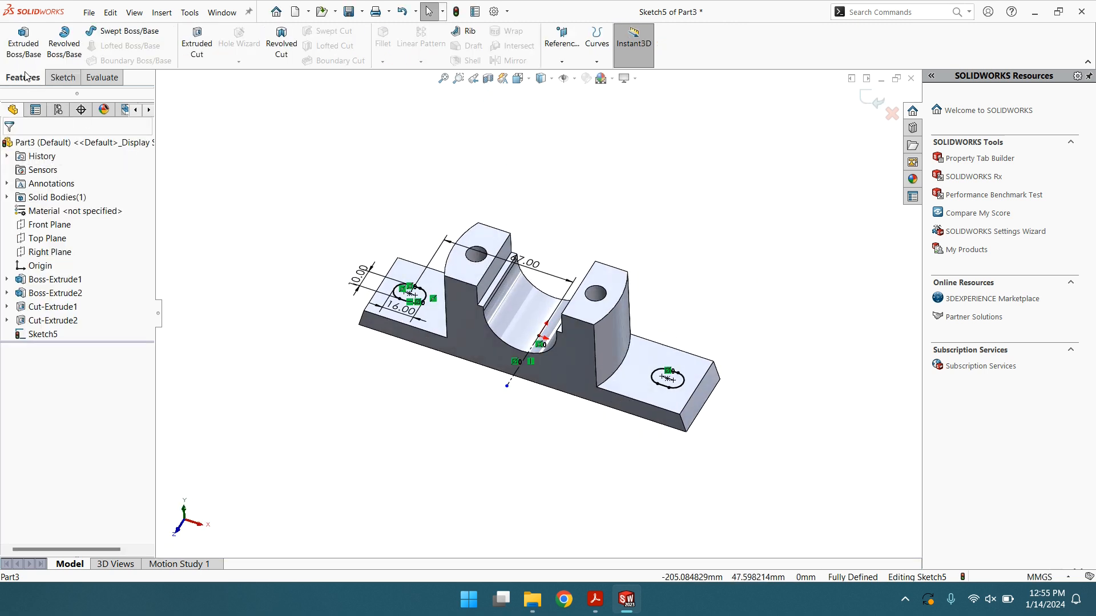
left_click(190, 46)
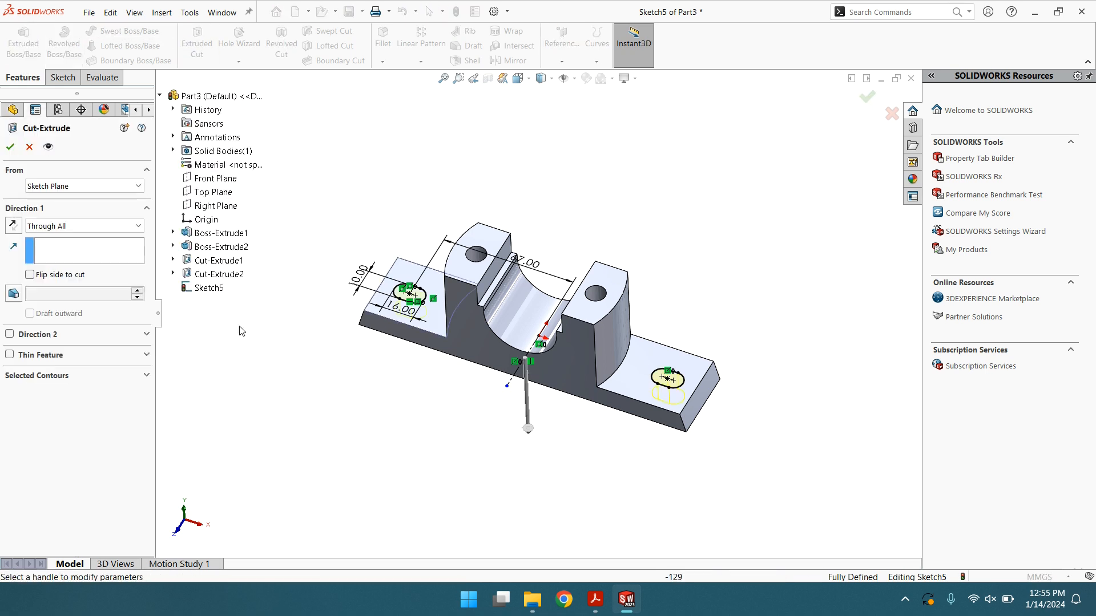
left_click(12, 147)
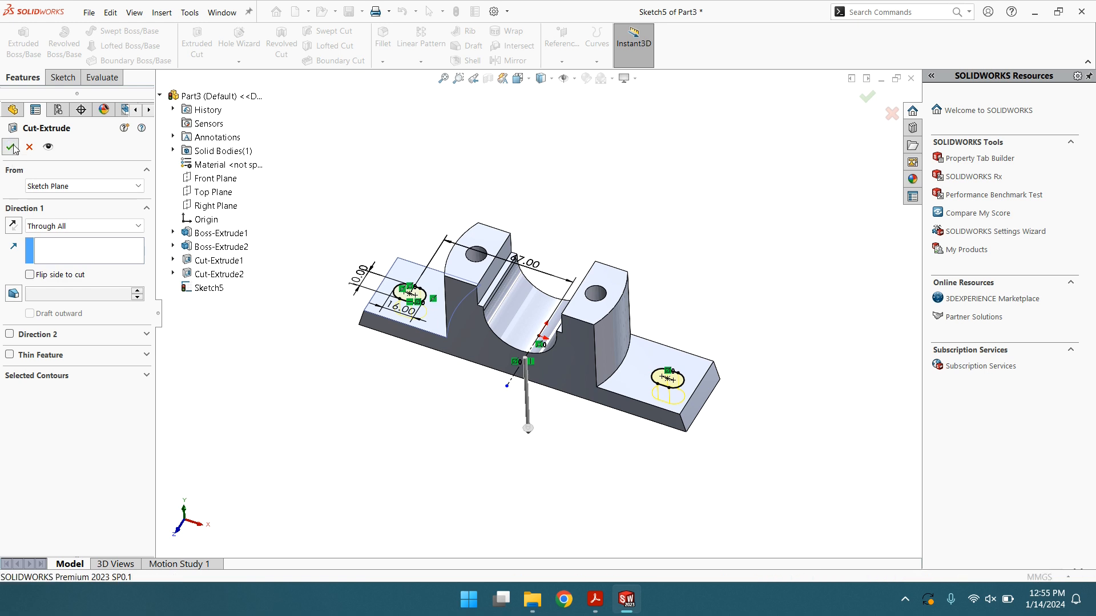
Sketch a center rectangle about 16.3 by 18 mm on the base's underside, centred on the left round hole
middle_click_drag(444, 384, 482, 308)
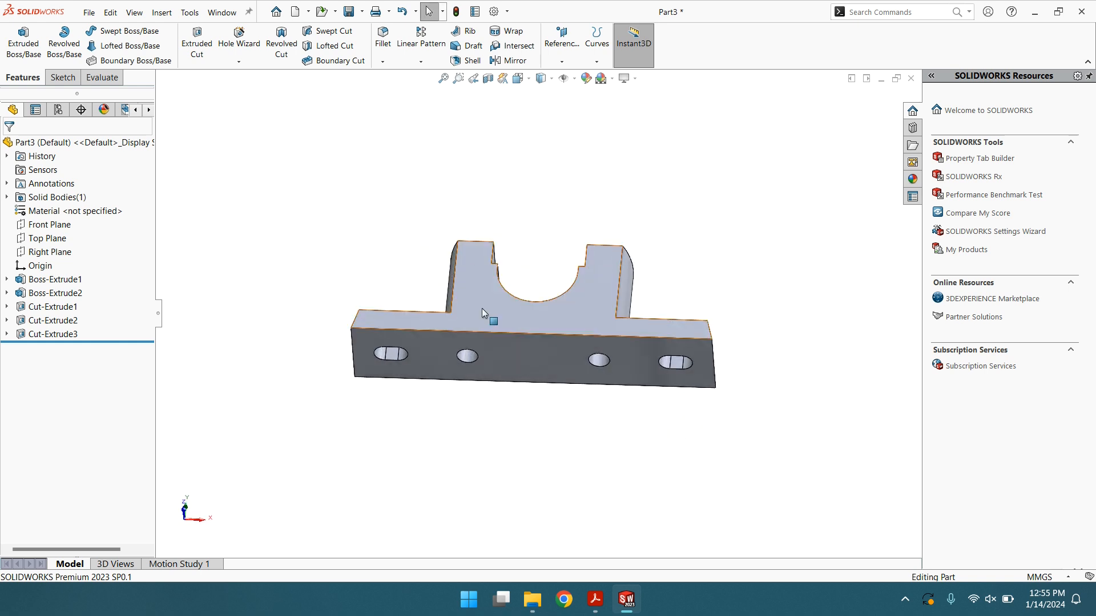
left_click(515, 357)
left_click(622, 331)
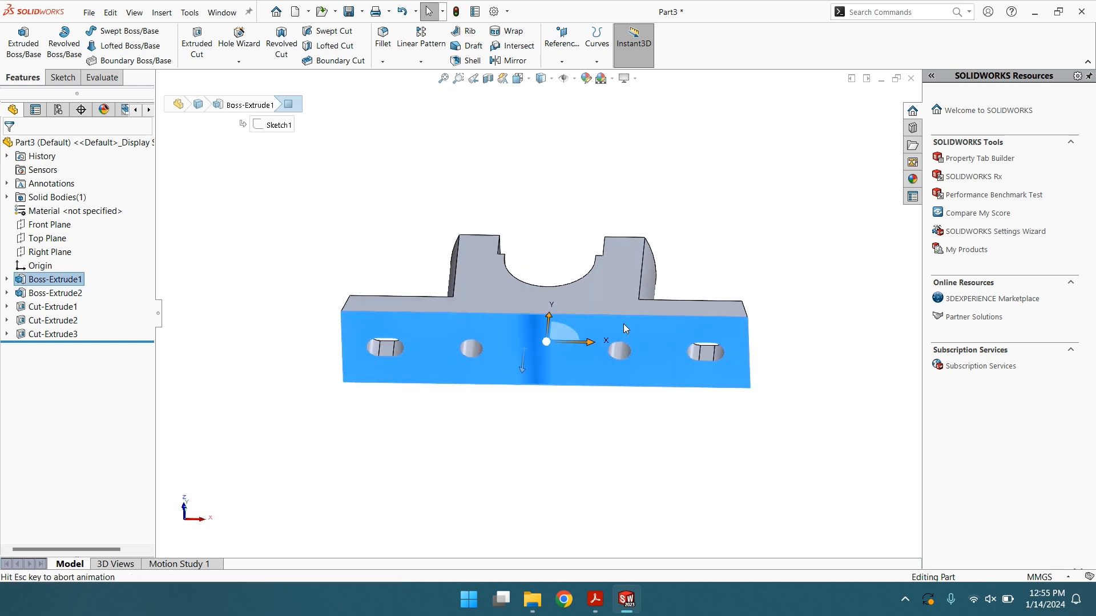
left_click(62, 80)
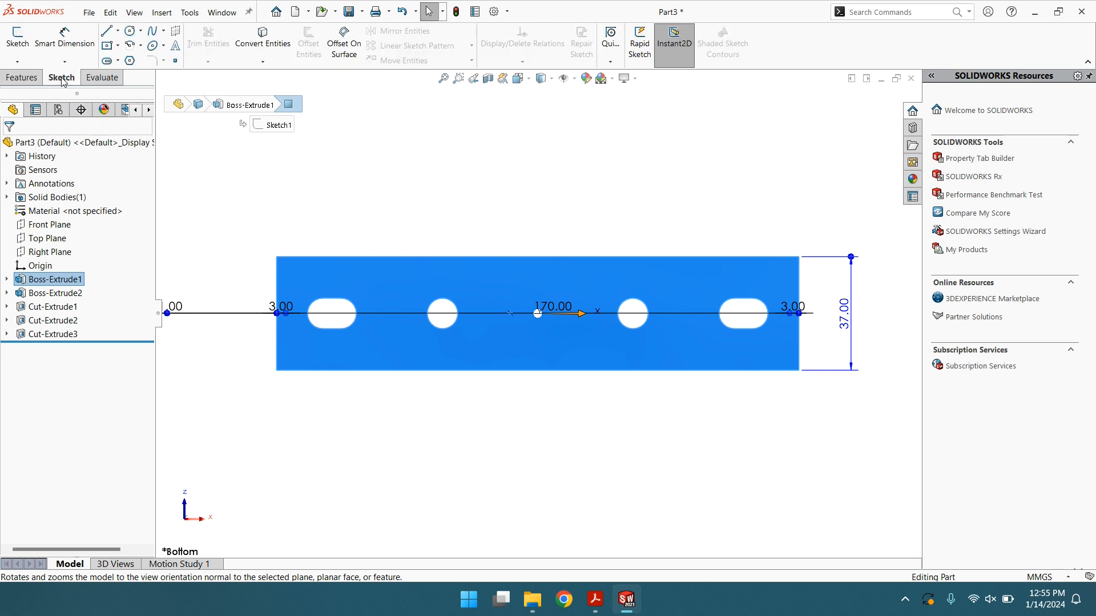
left_click(117, 45)
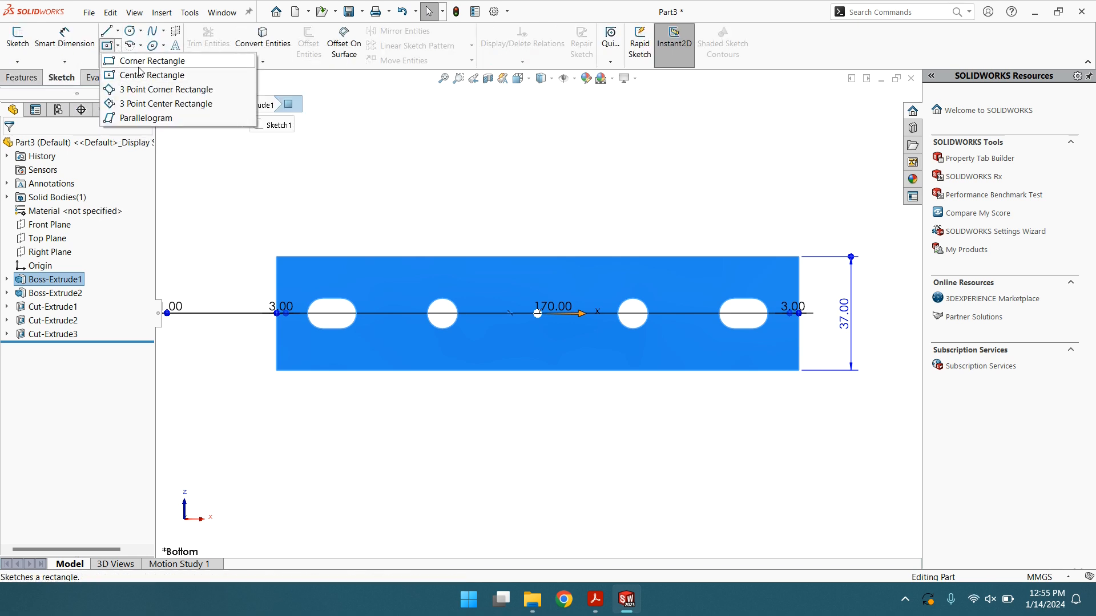
left_click(137, 76)
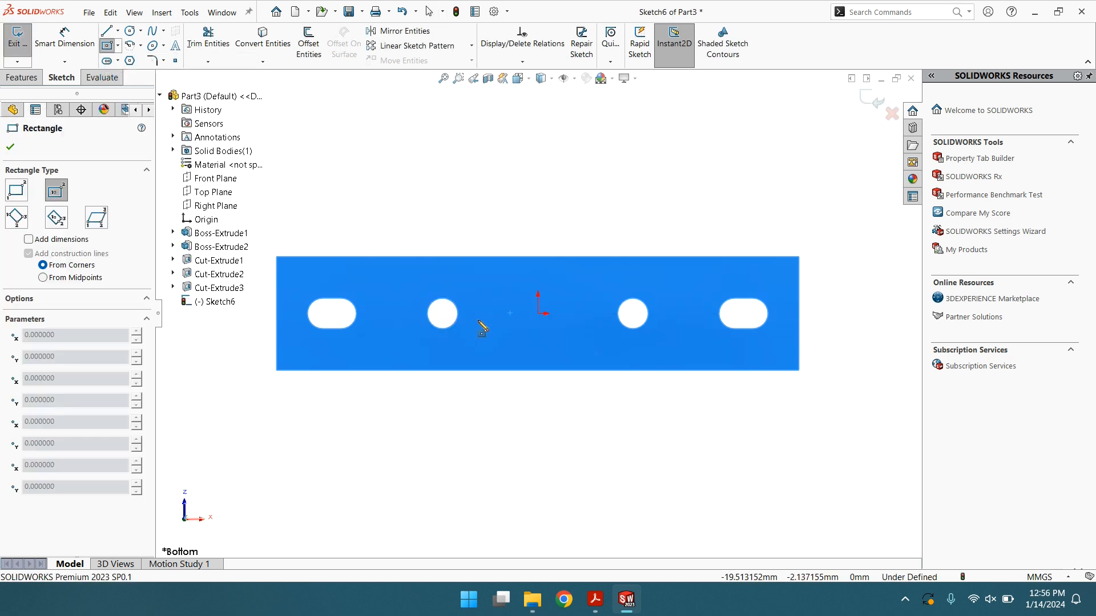
left_click(442, 313)
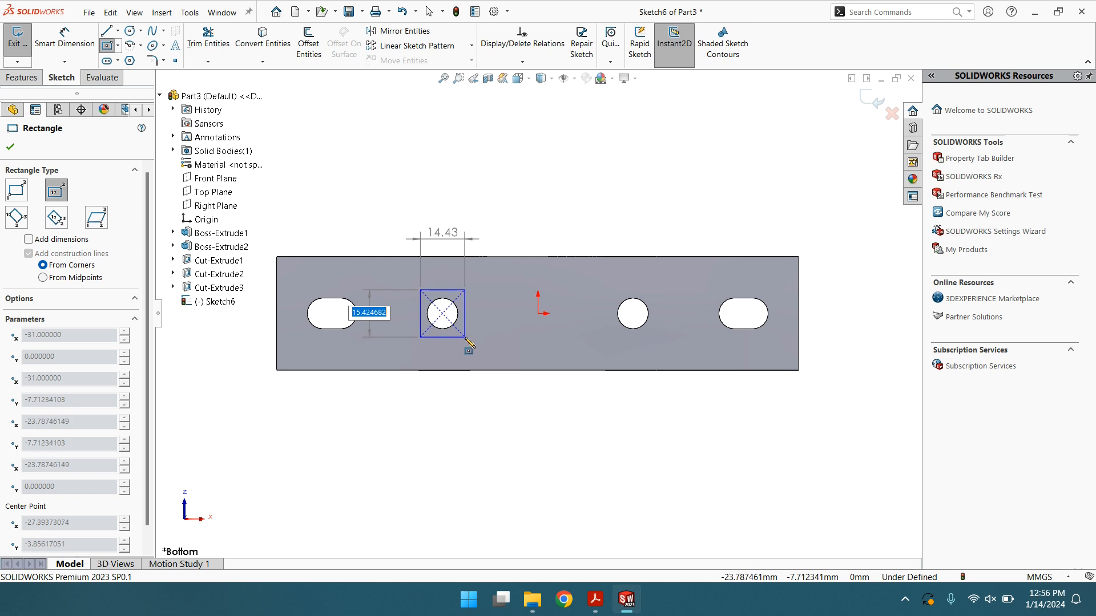
left_click(469, 342)
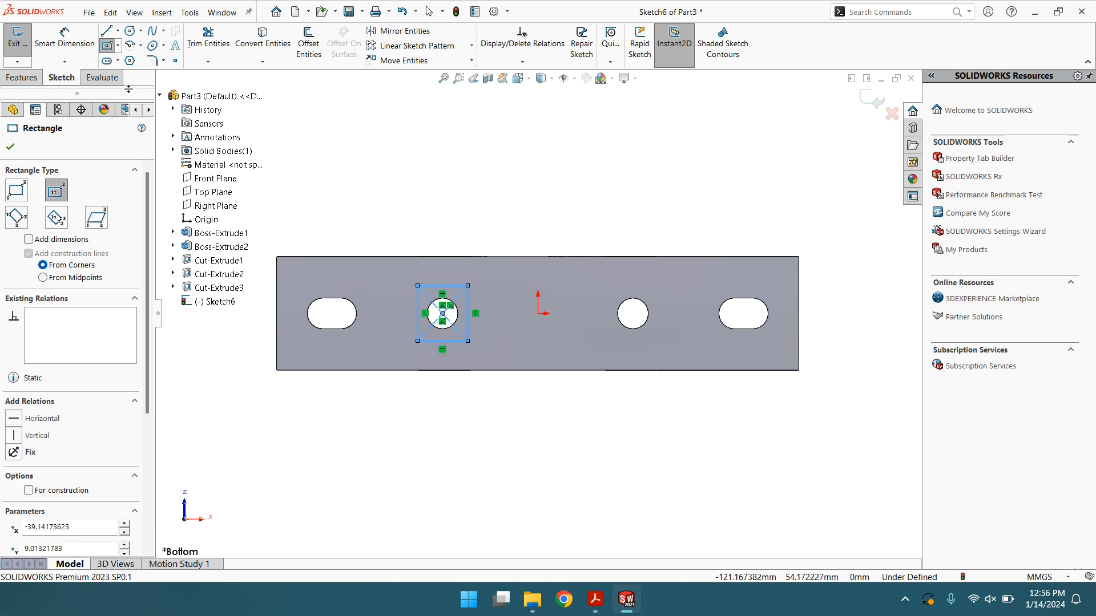
Dimension the rectangle around the left round hole as 20 mm wide and 20 mm high
left_click(65, 44)
left_click(434, 287)
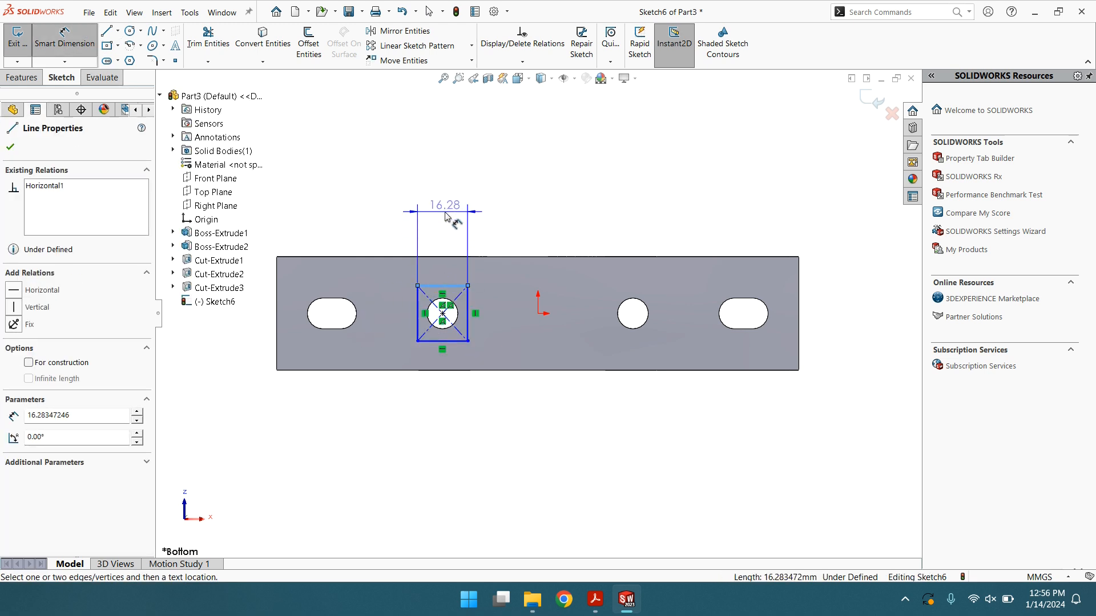
left_click(445, 213)
type("20")
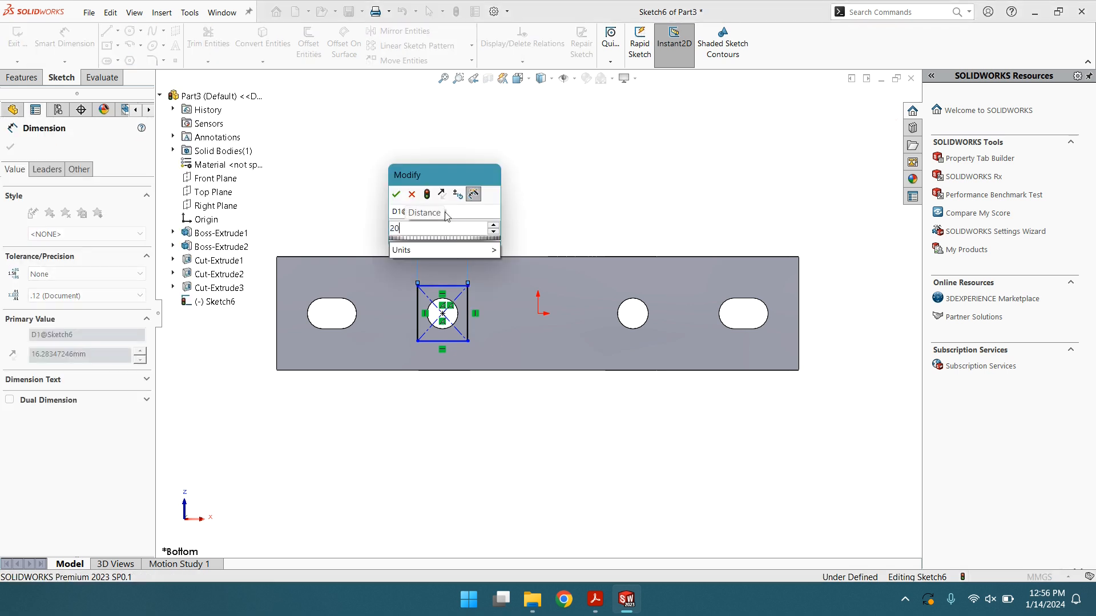
key("Return")
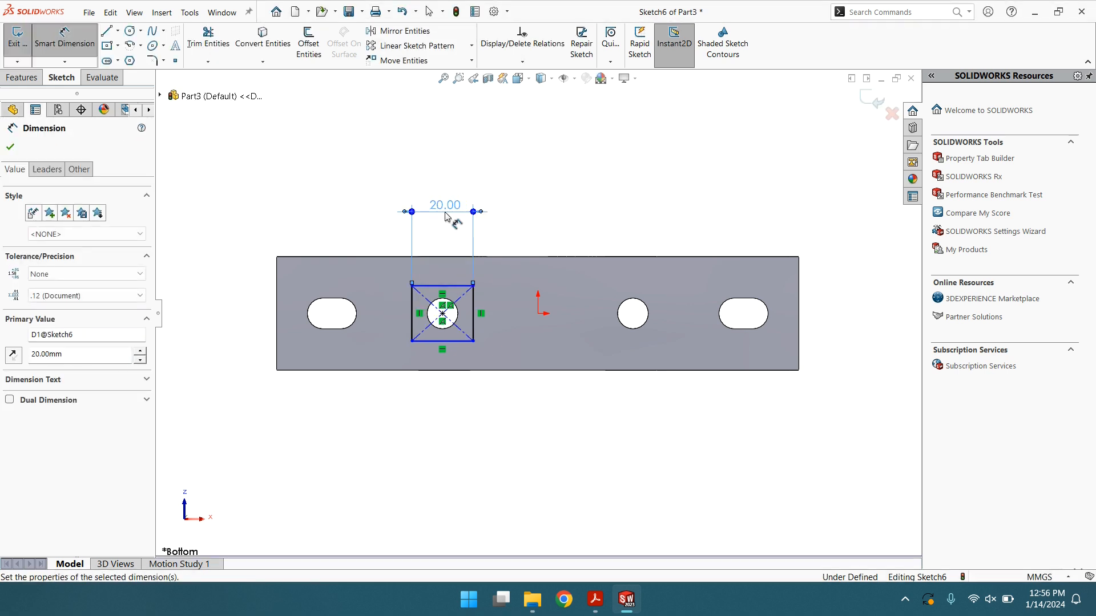
left_click(411, 318)
left_click(386, 320)
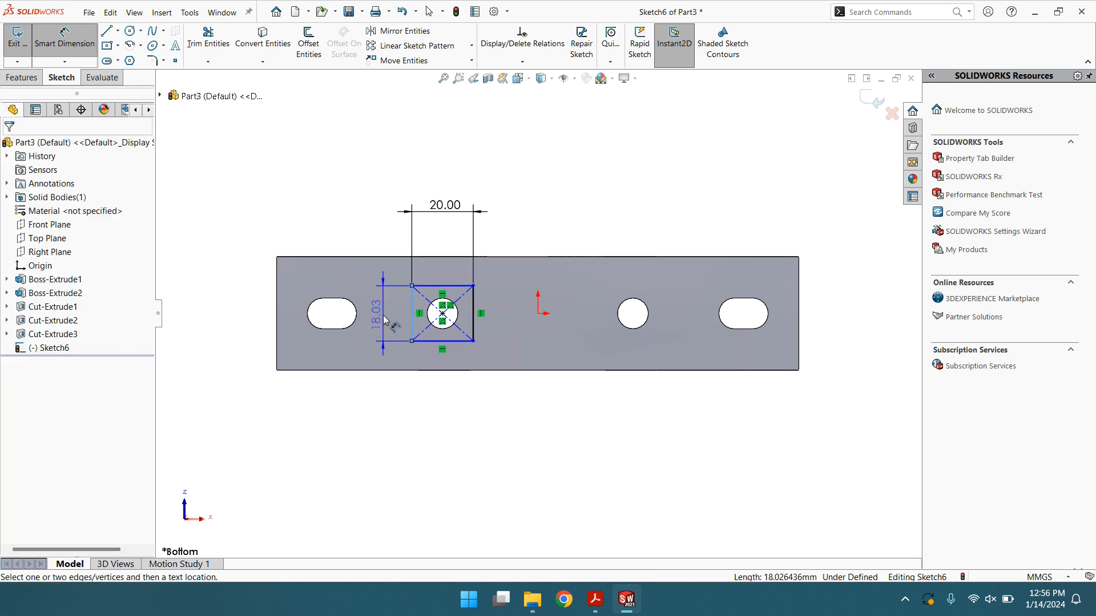
type("20")
key("Return")
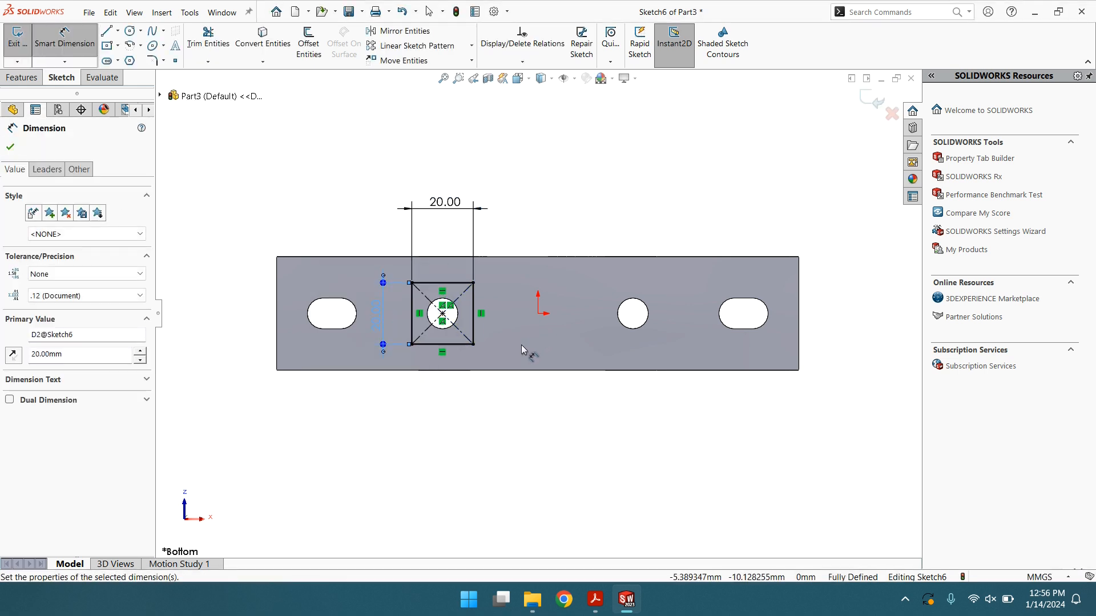
Sketch a vertical centerline from the origin up past the base's upper edge
left_click(11, 148)
left_click(118, 31)
left_click(134, 57)
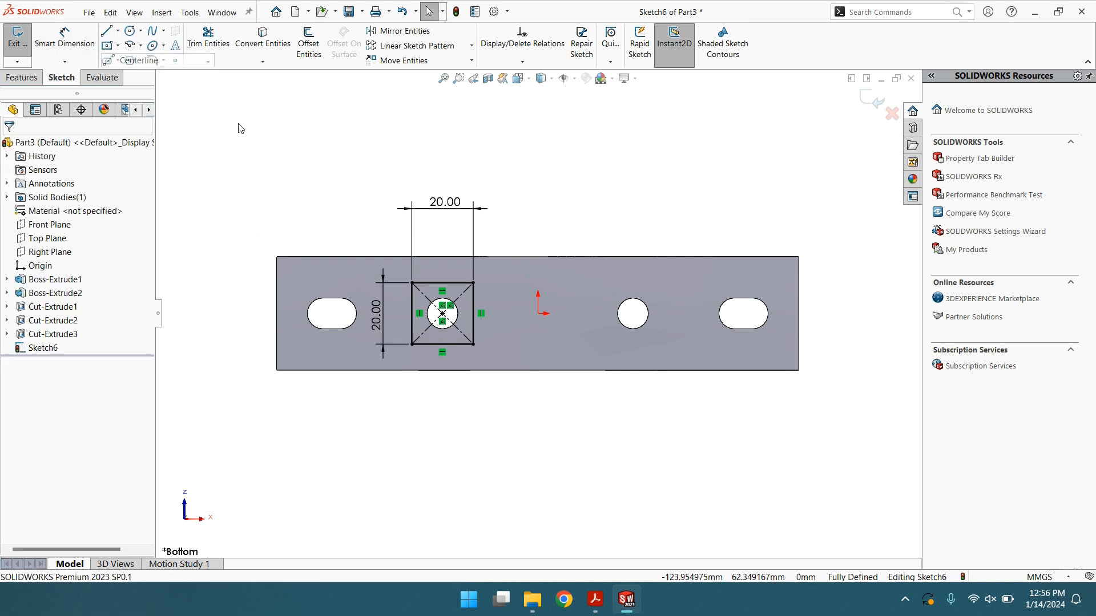
left_click(538, 313)
left_click(537, 198)
right_click(538, 199)
left_click(560, 208)
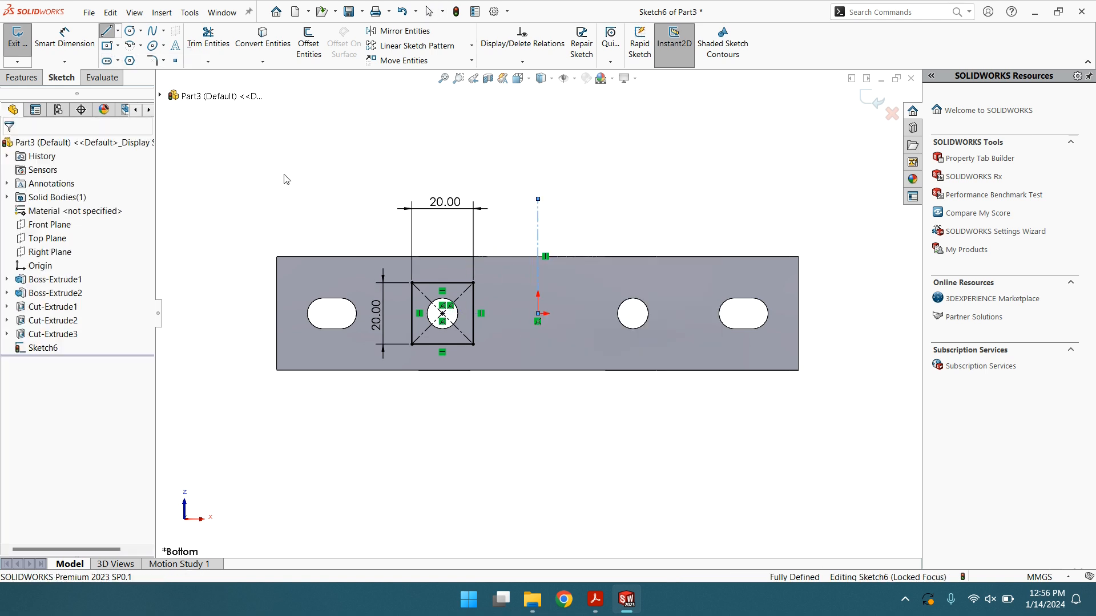
Mirror the complete square about the vertical centerline onto the right round hole, keeping the original
left_click(398, 30)
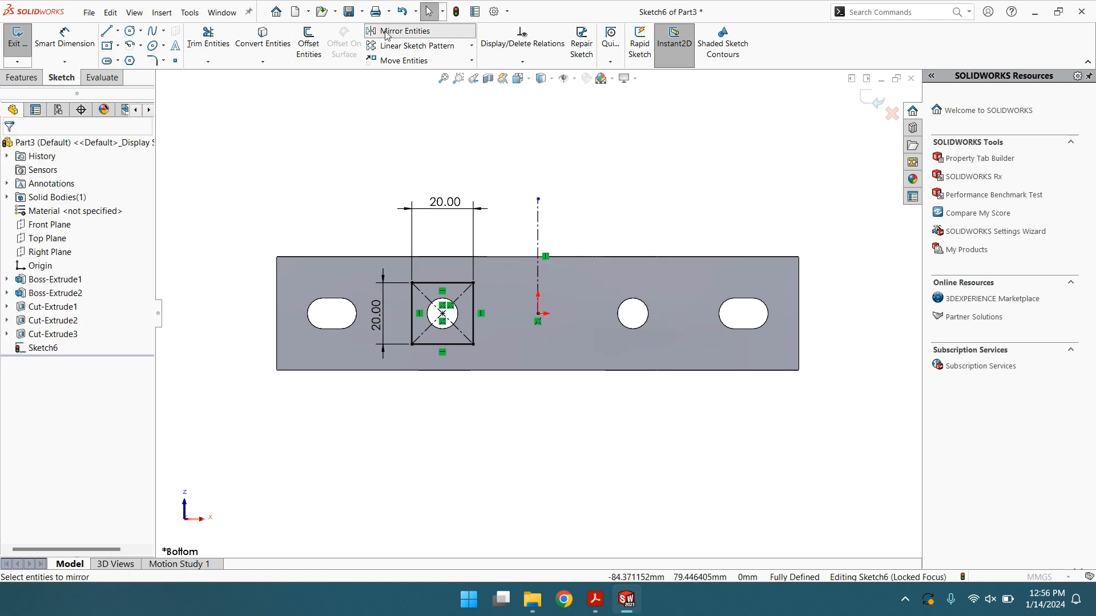
left_click(427, 282)
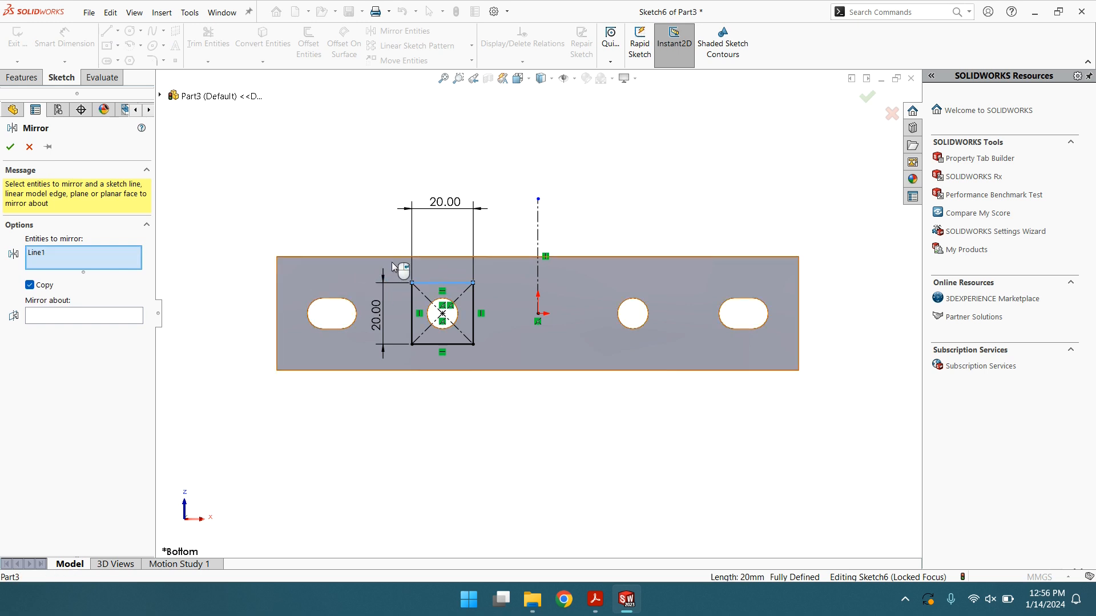
right_click(139, 260)
left_click(172, 264)
left_click_drag(399, 268, 503, 353)
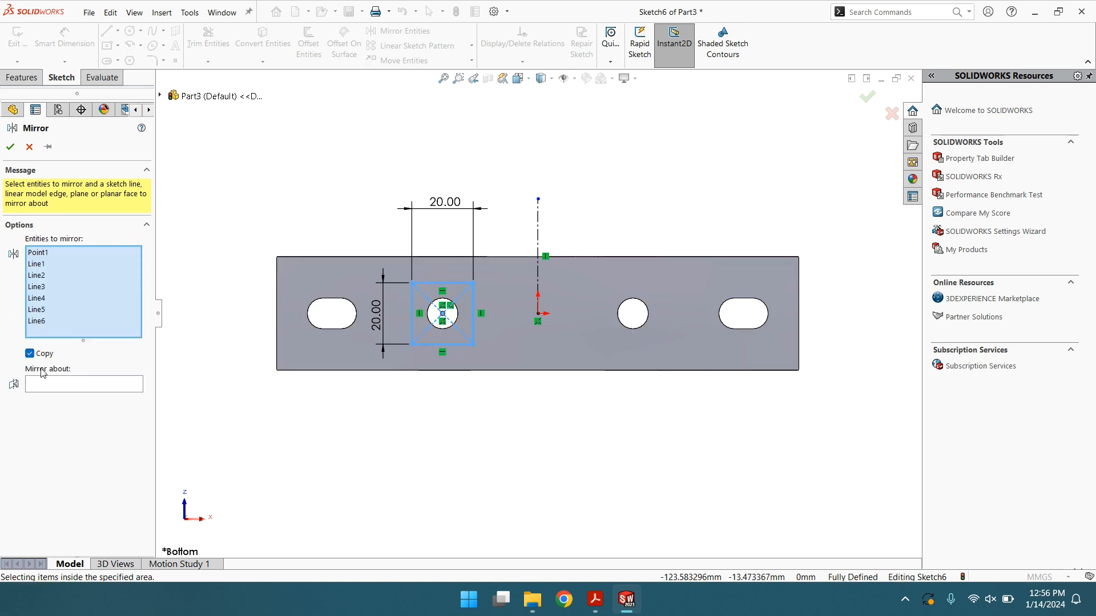
left_click(47, 385)
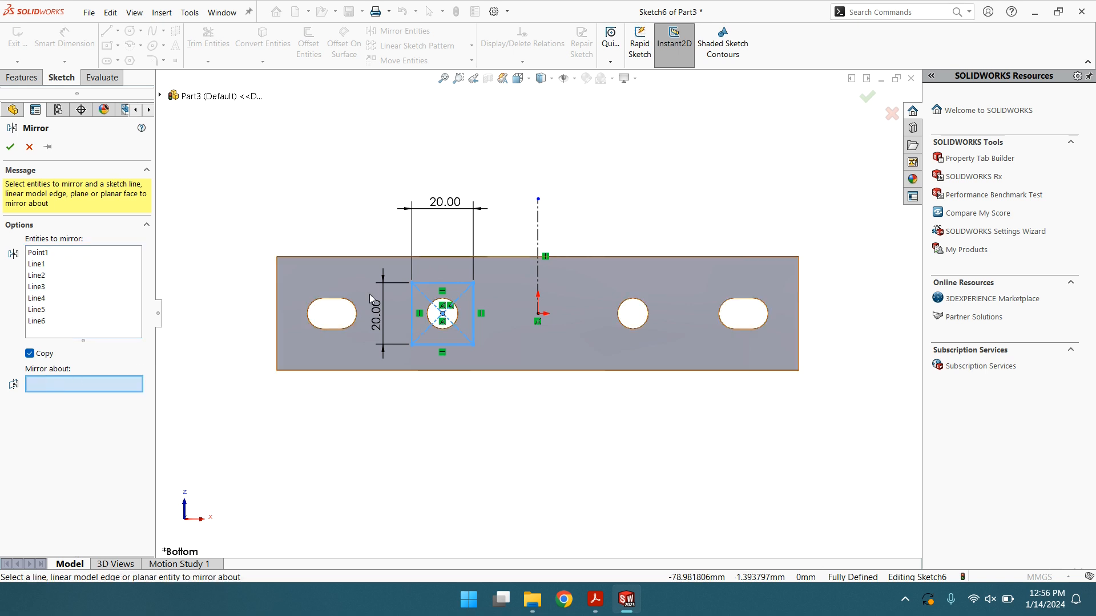
left_click(537, 230)
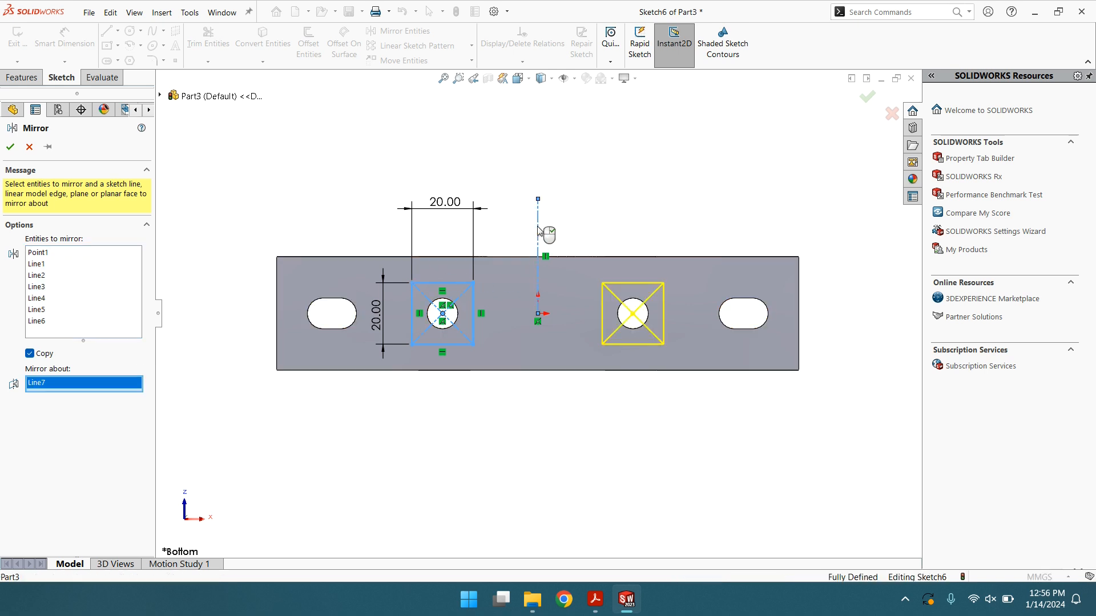
left_click(10, 147)
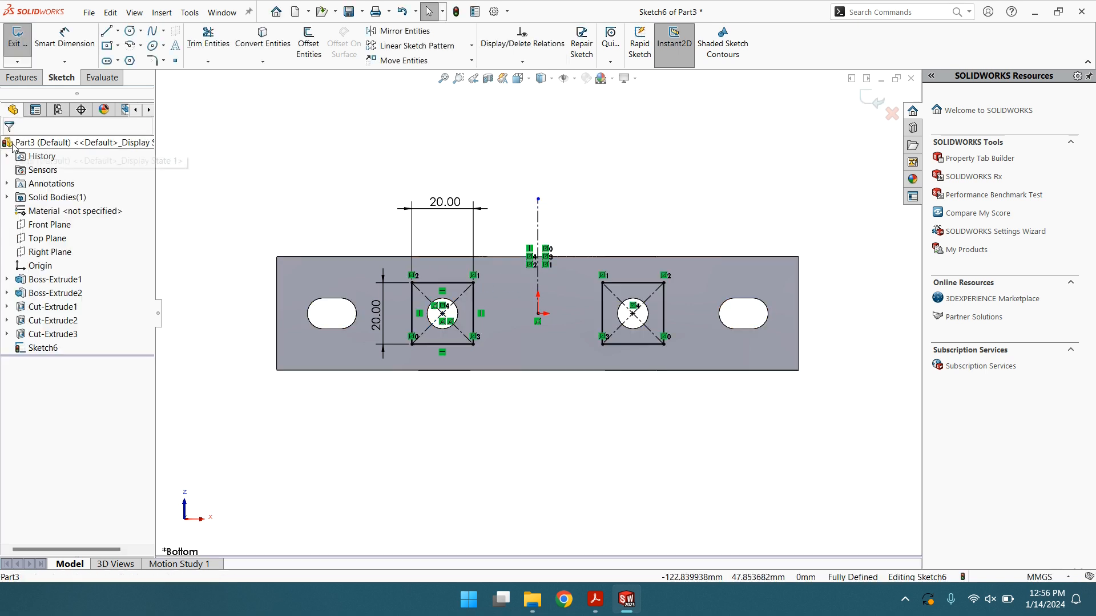
Cut-extrude both squares into the base's underside as Blind cuts 8 mm deep
left_click(22, 77)
left_click(189, 44)
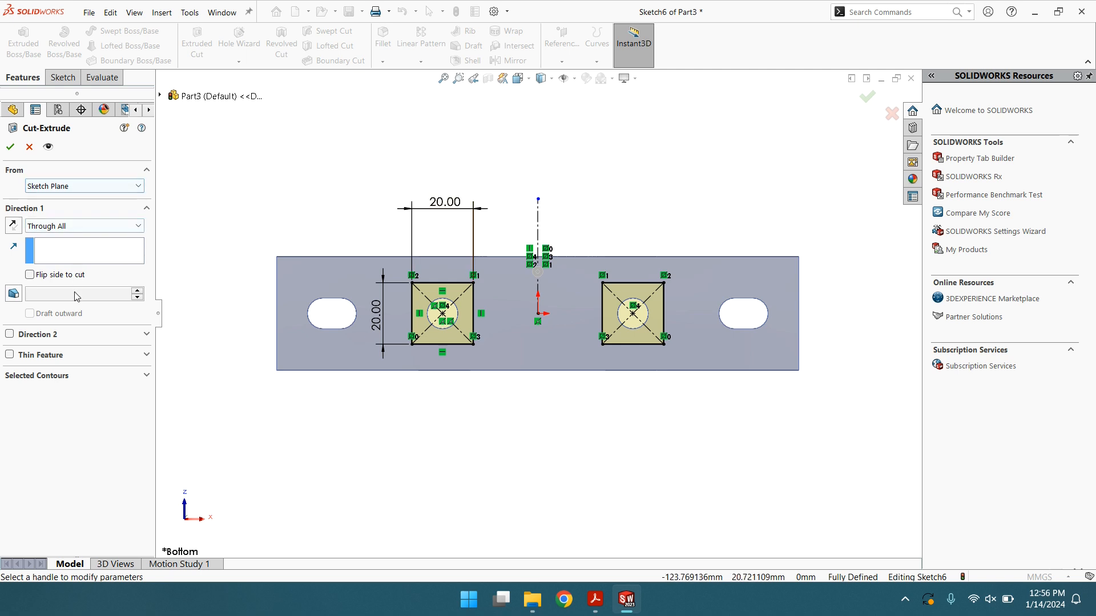
left_click(58, 227)
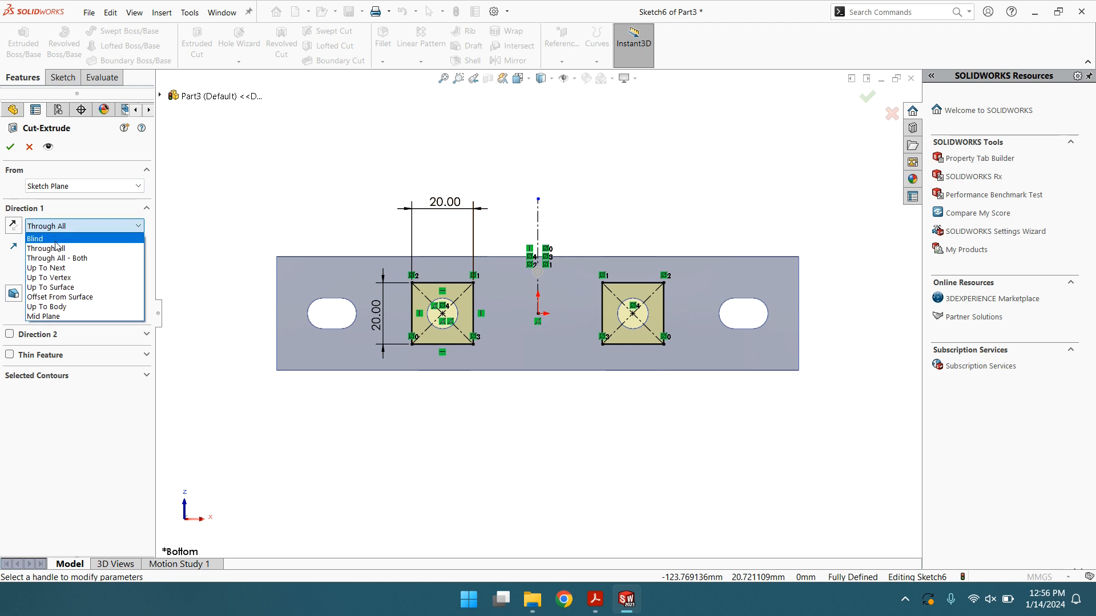
left_click(56, 240)
type("8")
key("Return")
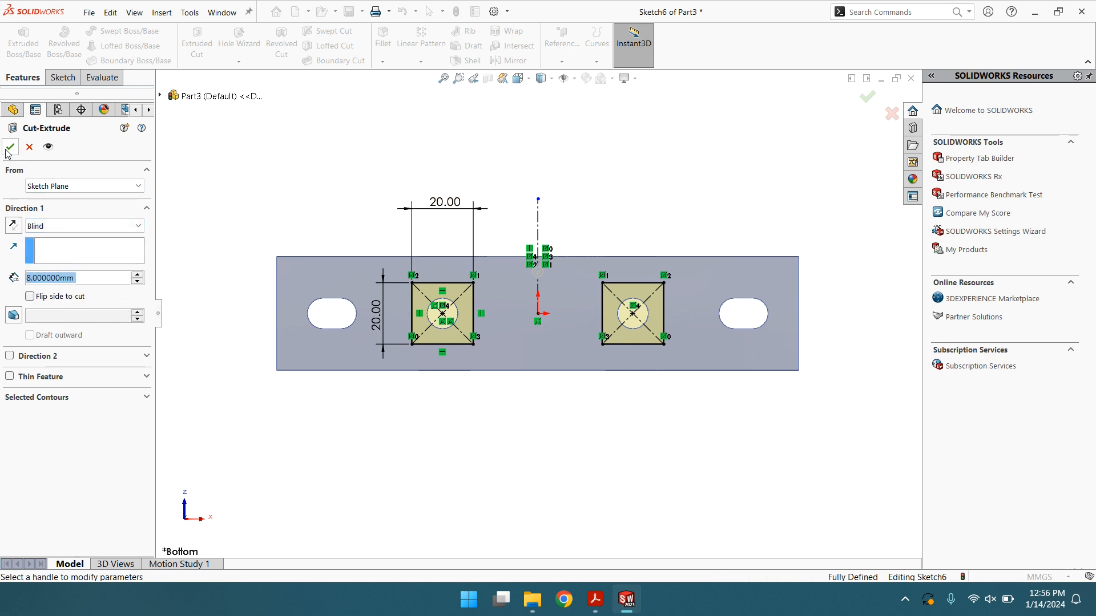
left_click(10, 147)
middle_click_drag(407, 236, 361, 324)
left_click(382, 323)
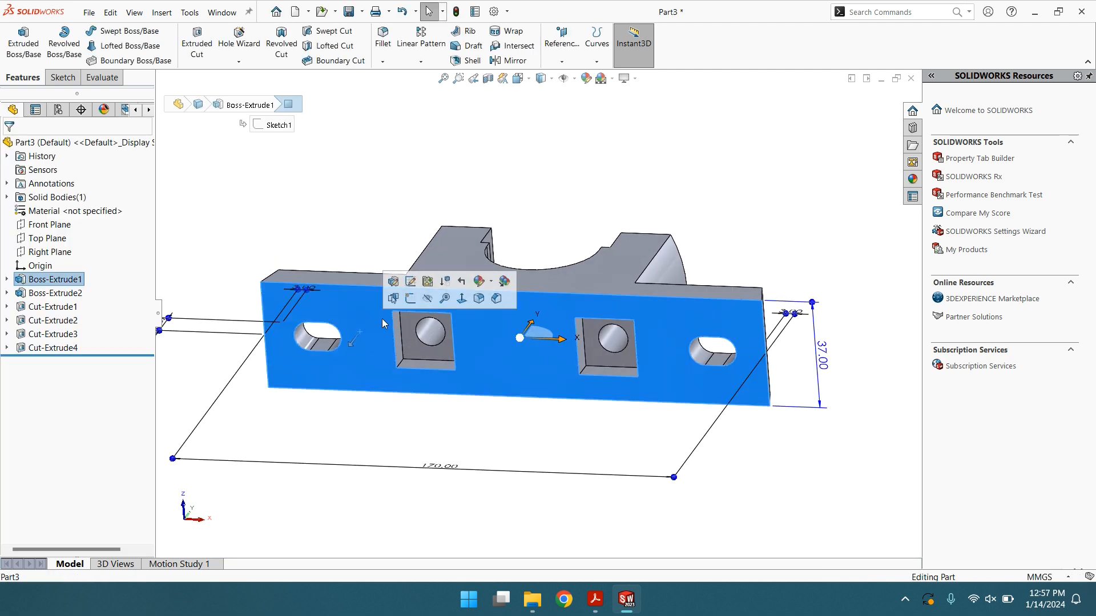
left_click(461, 298)
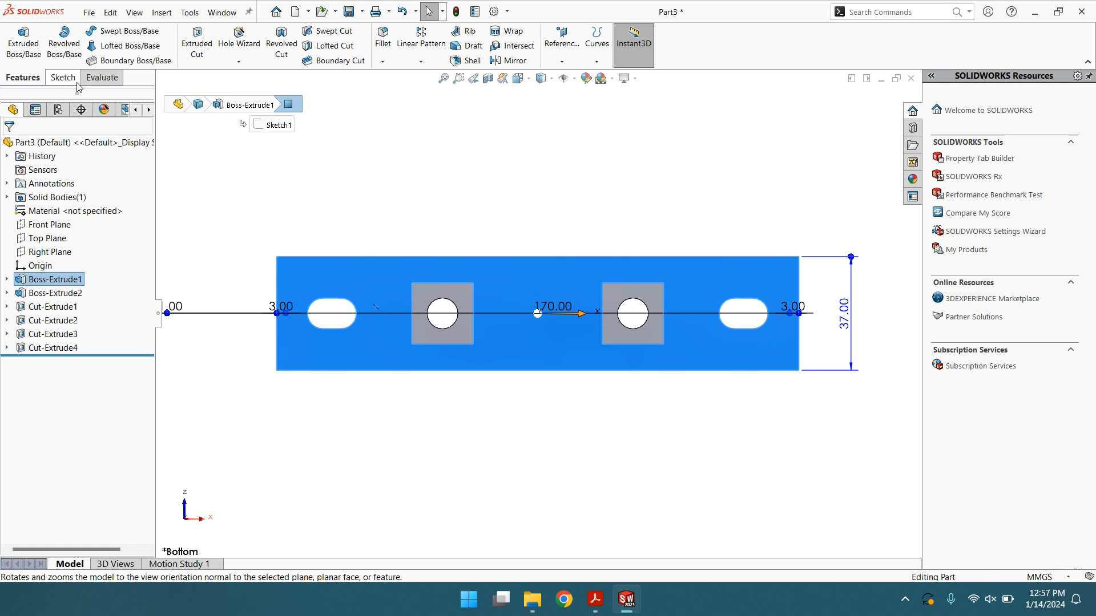
left_click(466, 224)
middle_click_drag(467, 225, 447, 477)
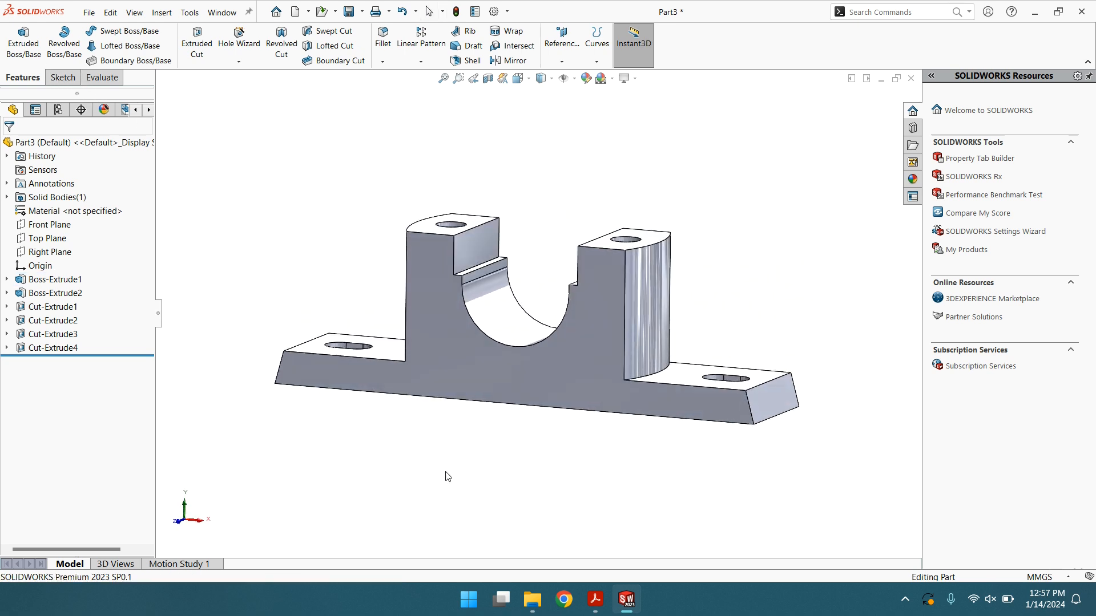
Select the Front Plane in a normal view and check the underside recess dimensions in casting.pdf
left_click(47, 225)
left_click(89, 215)
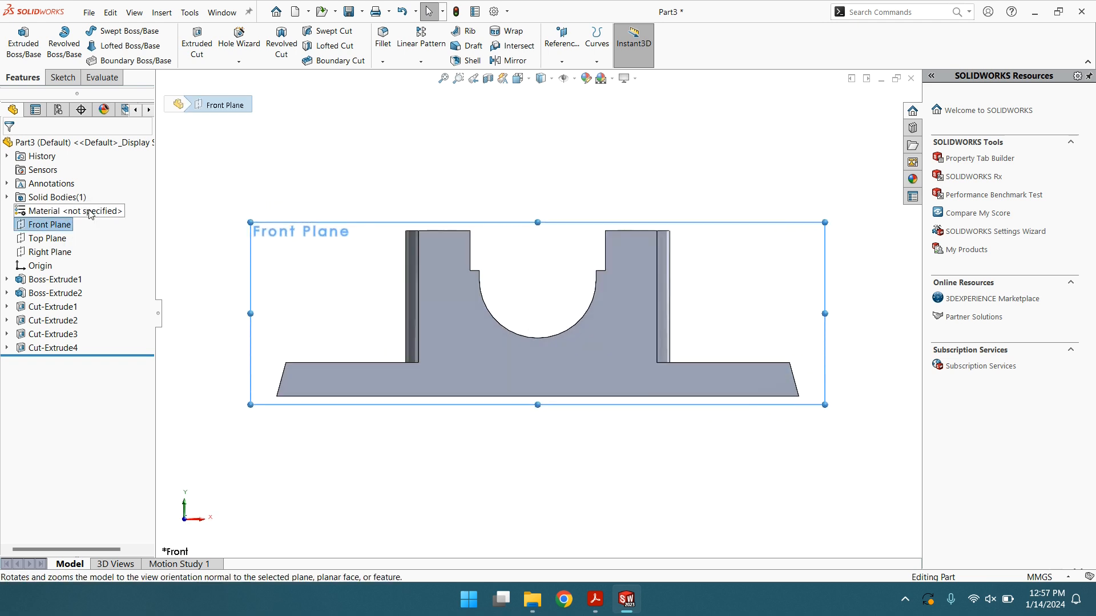
left_click(596, 599)
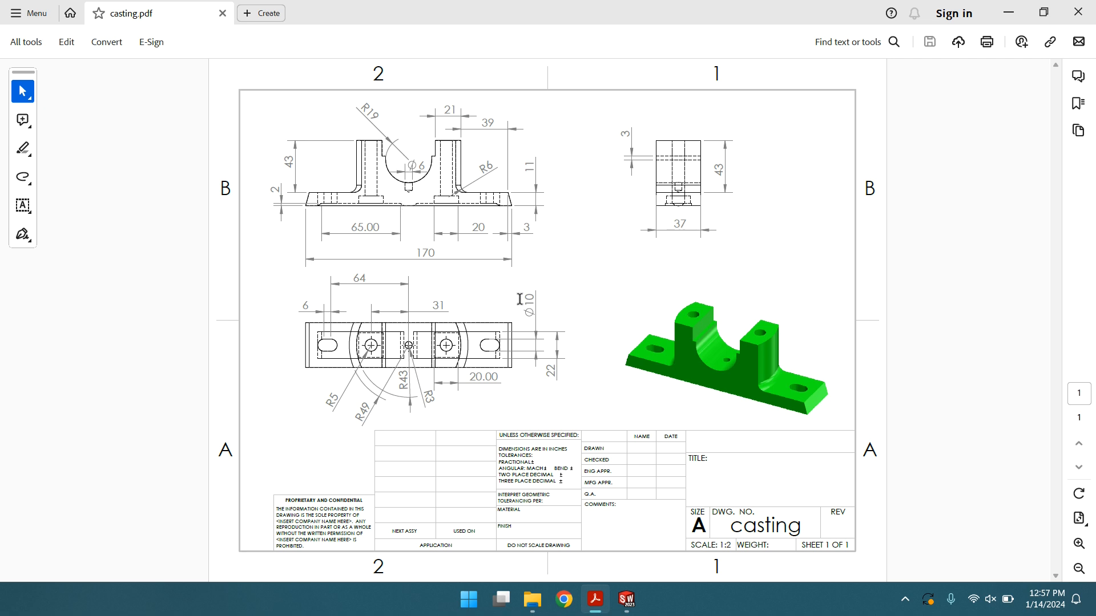
mouse_move(595, 606)
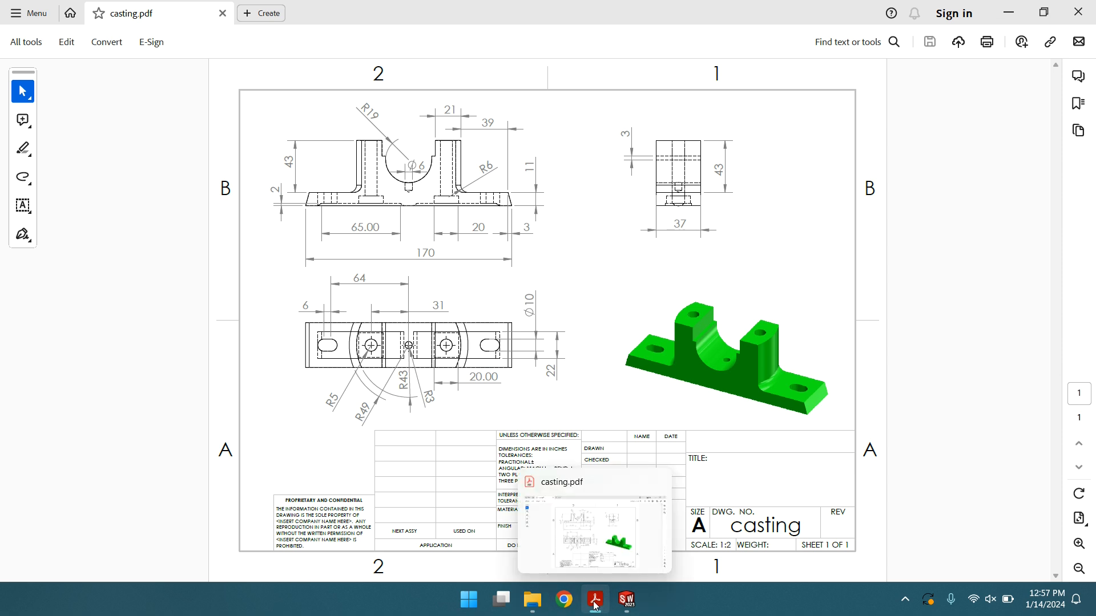
left_click(595, 605)
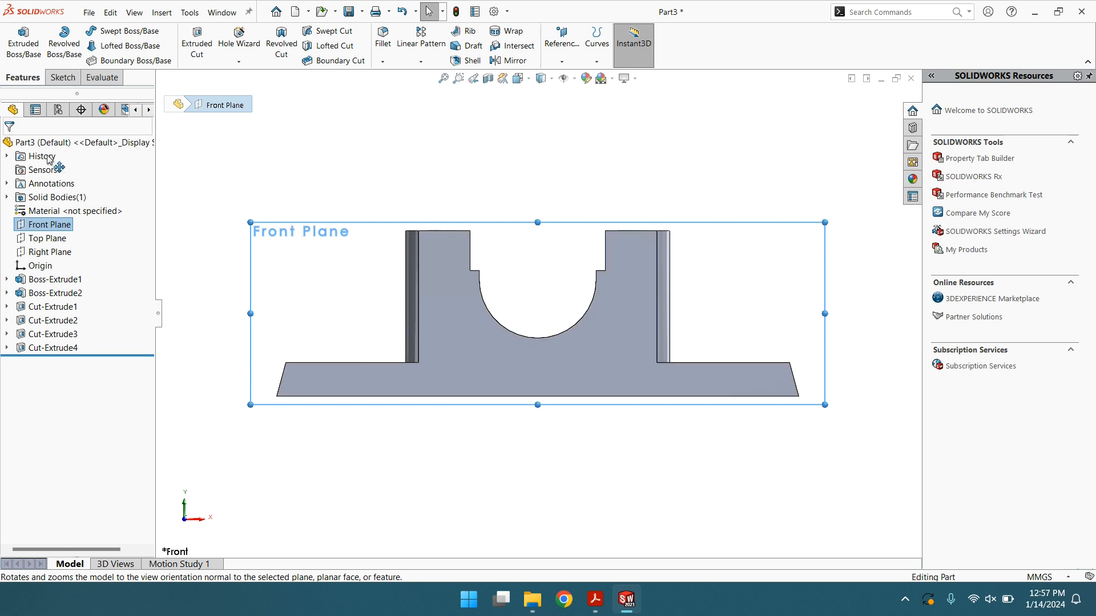
Sketch a closed trapezoid on the Front Plane along the base's bottom edge, left of the origin, about 51 mm wide and 3.7 mm high
left_click(63, 78)
left_click(106, 30)
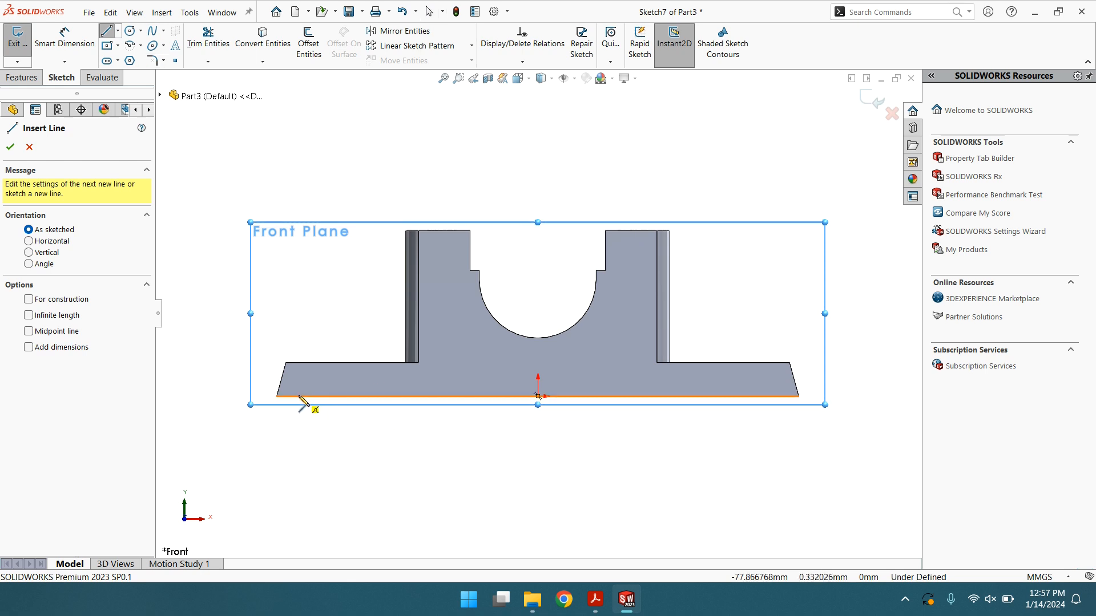
left_click(299, 397)
left_click(309, 385)
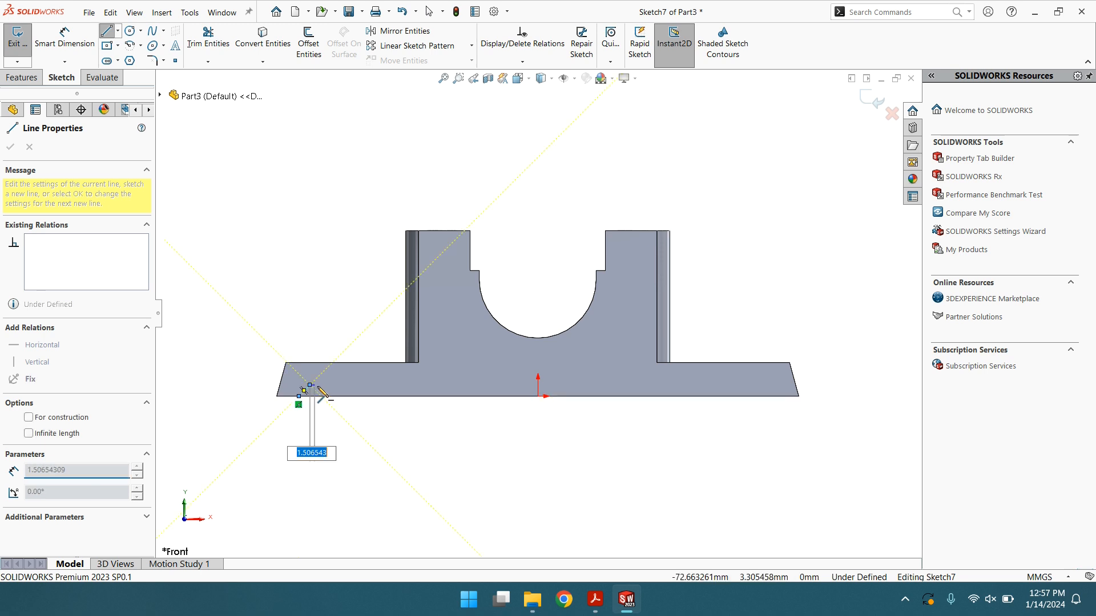
left_click(443, 386)
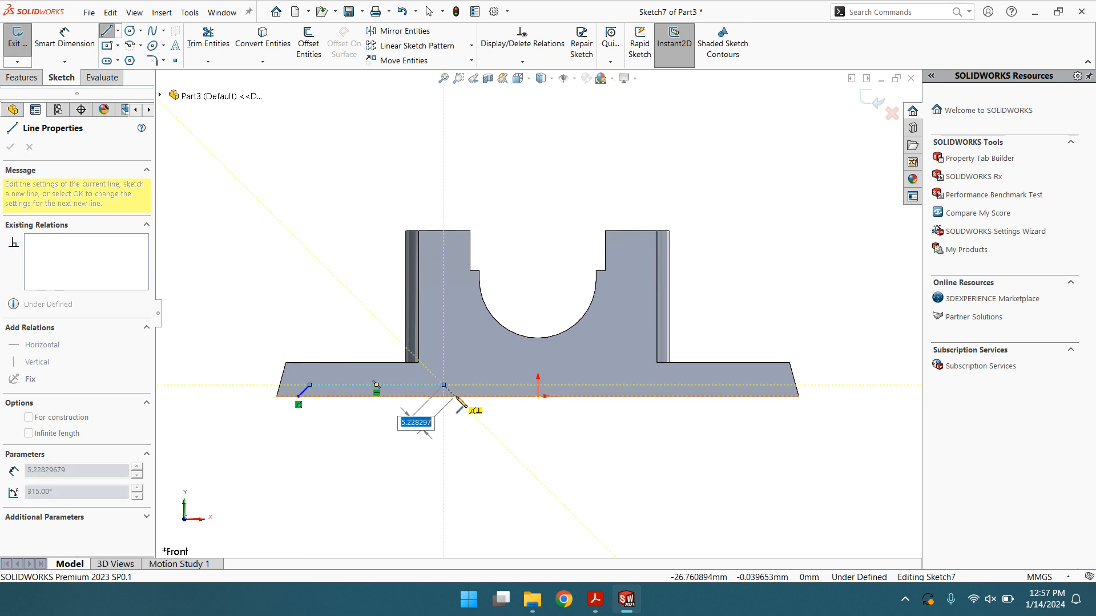
left_click(455, 396)
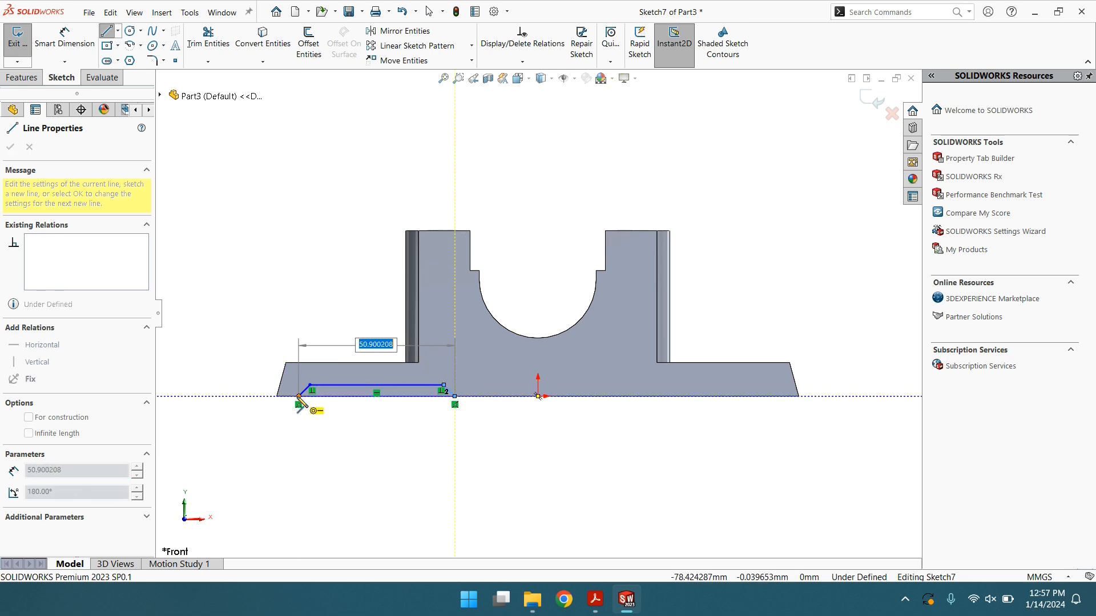
left_click(299, 396)
right_click(301, 396)
left_click(321, 406)
scroll(343, 408, "down", 2)
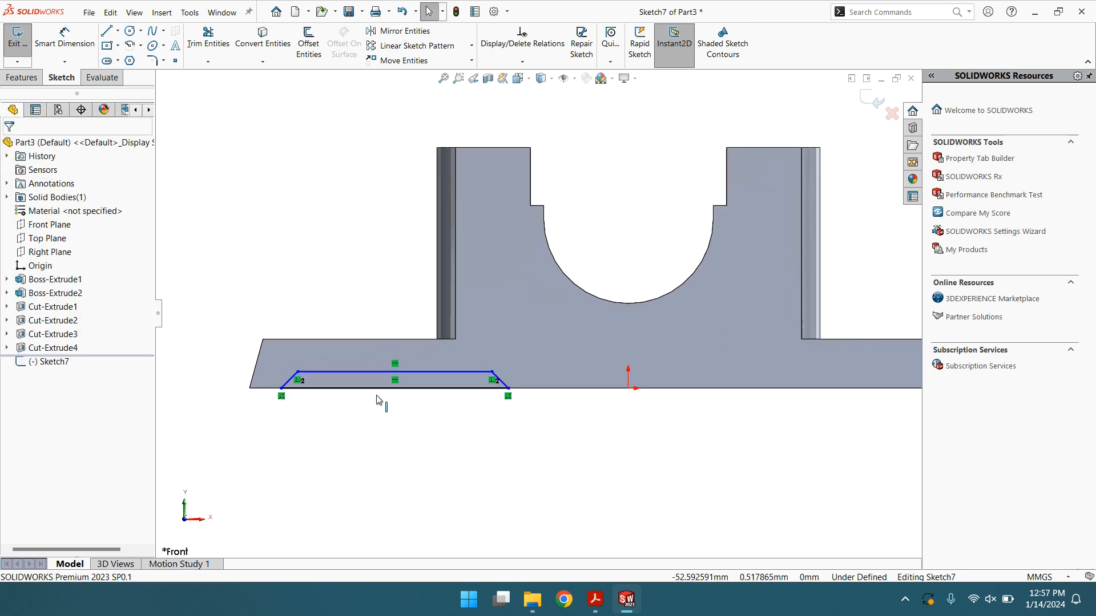
Dimension the trapezoid's lower left corner 10 mm from the base's lower left corner
left_click(65, 38)
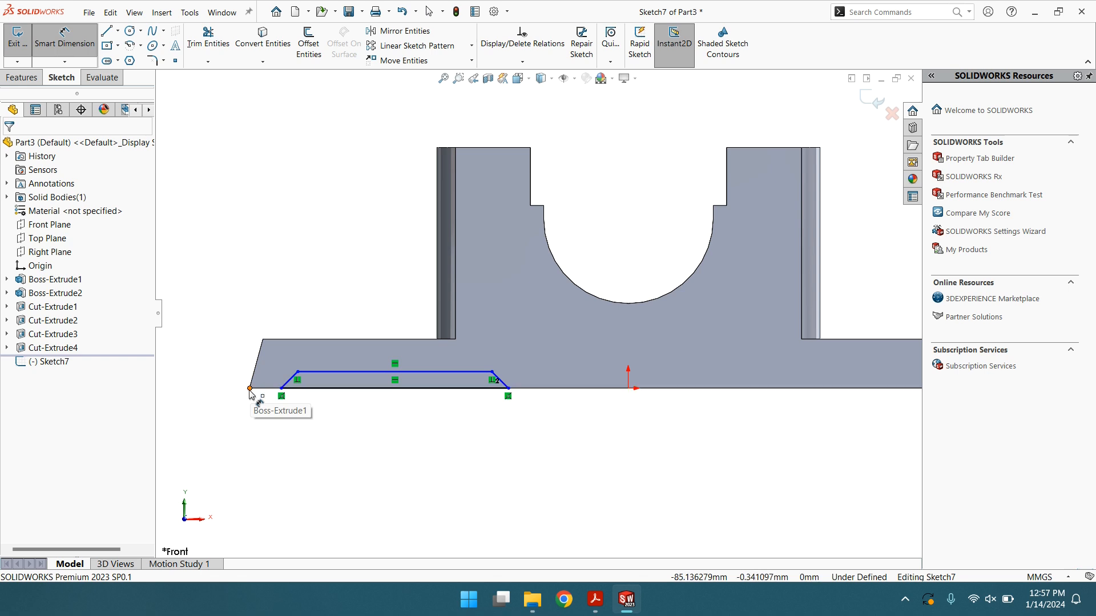
left_click(249, 389)
left_click(281, 389)
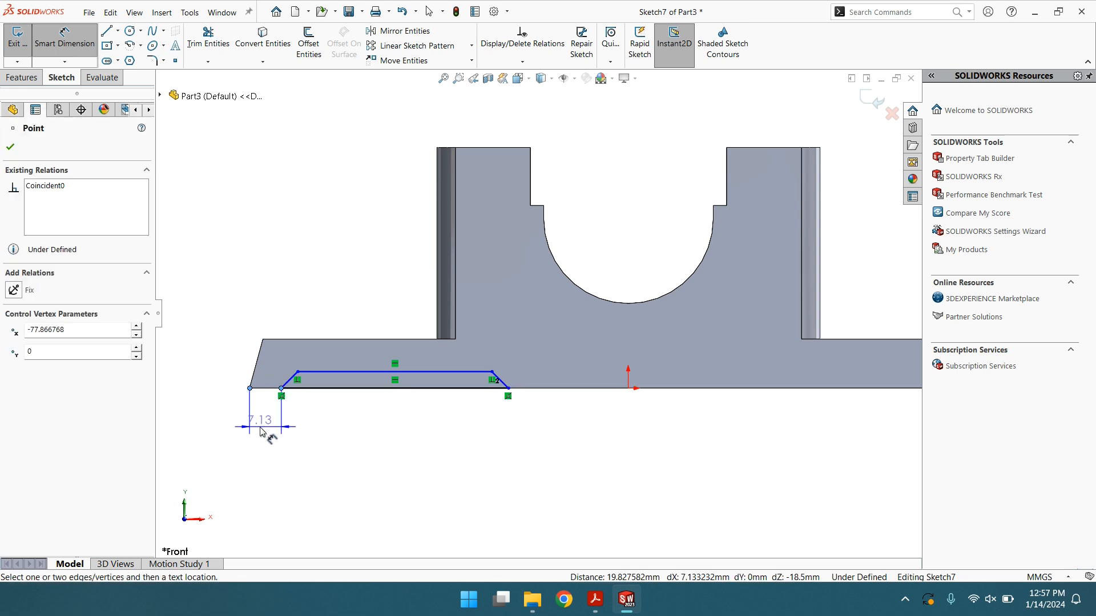
left_click(256, 417)
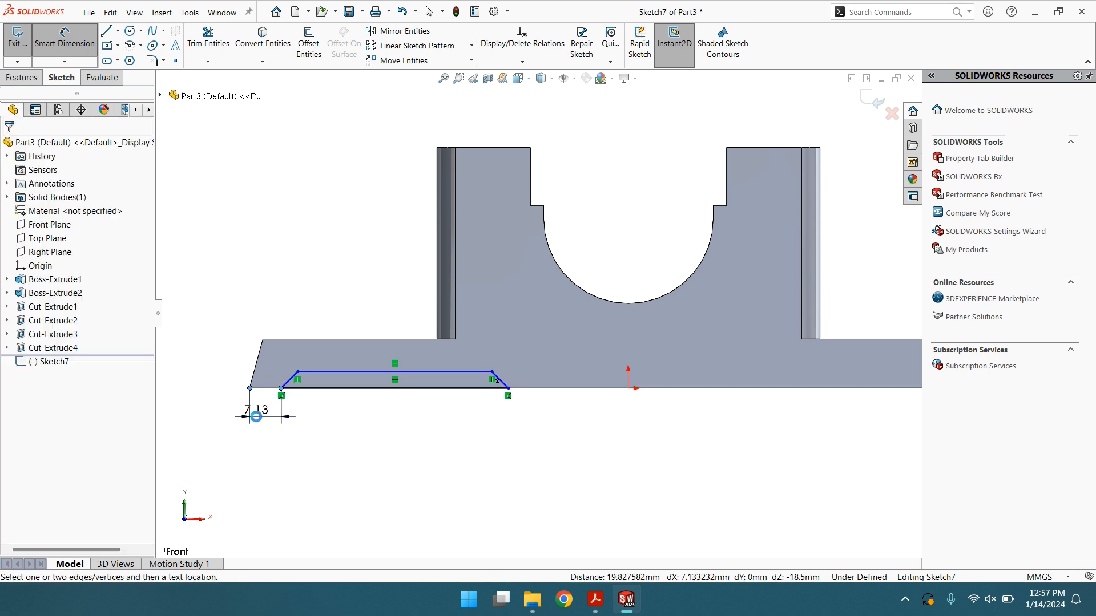
type("10")
key("Return")
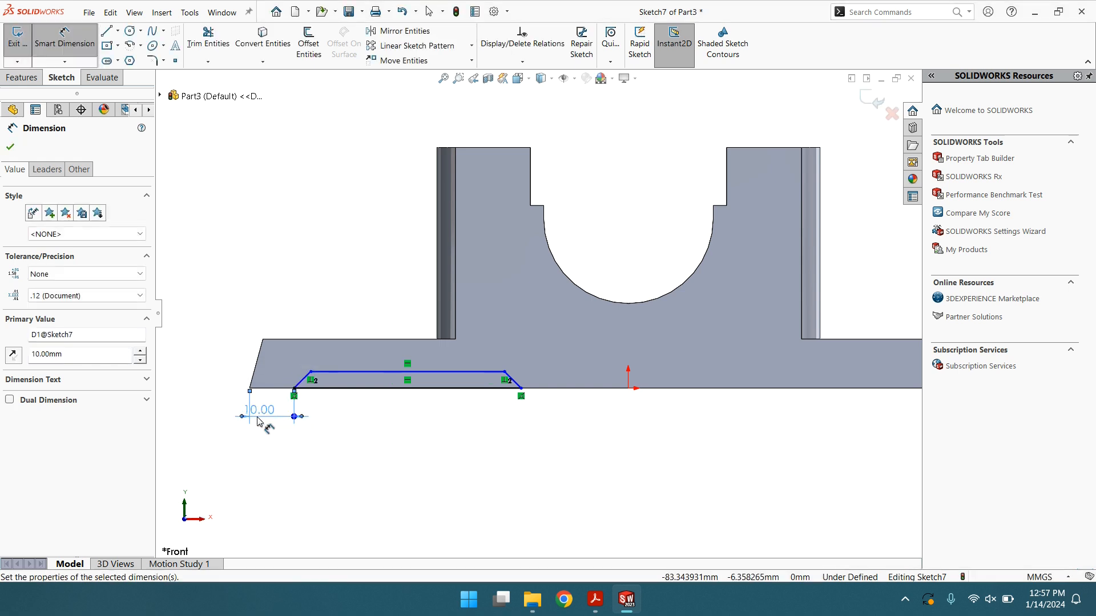
Dimension the trapezoid's height as 2 mm using its left slanted side
left_click(293, 390)
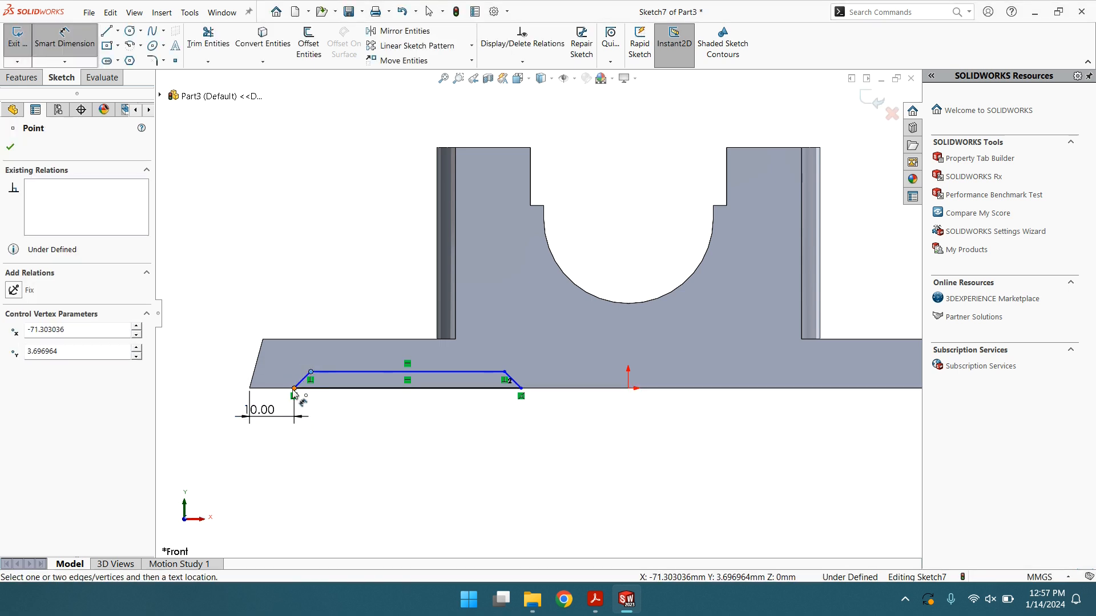
left_click(212, 387)
type("2")
key("Return")
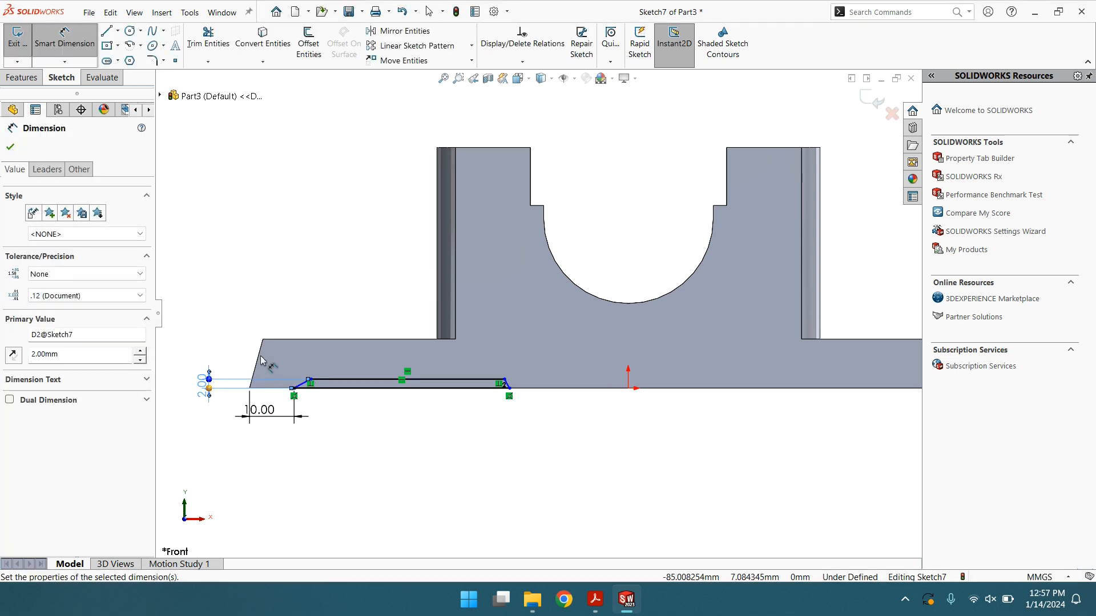
Dimension the trapezoid's lower right corner 4 mm horizontally from the origin
left_click(629, 390)
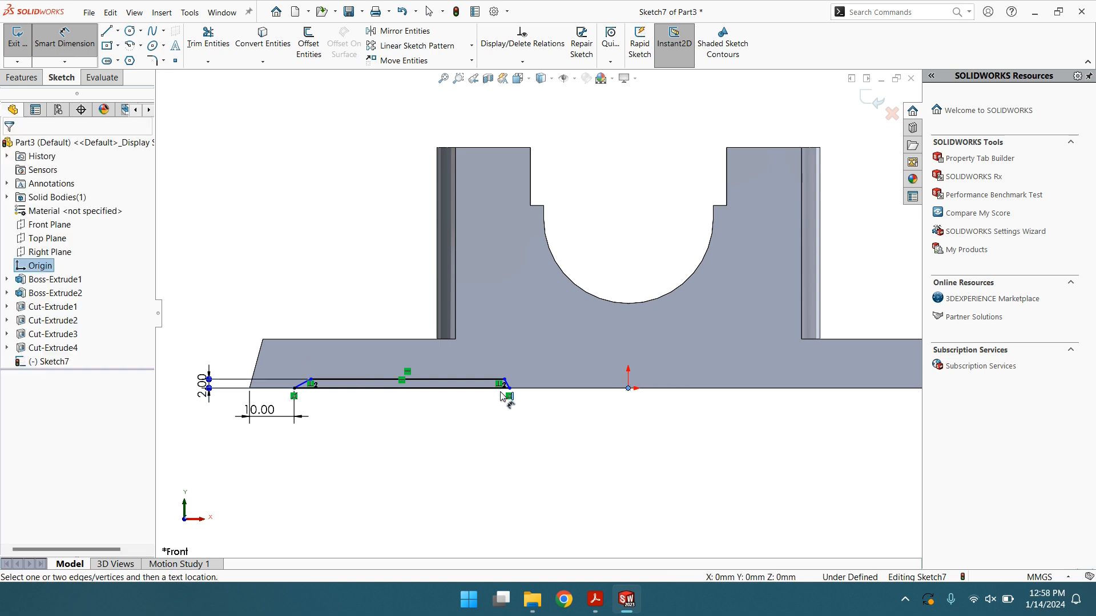
left_click(508, 389)
left_click(561, 427)
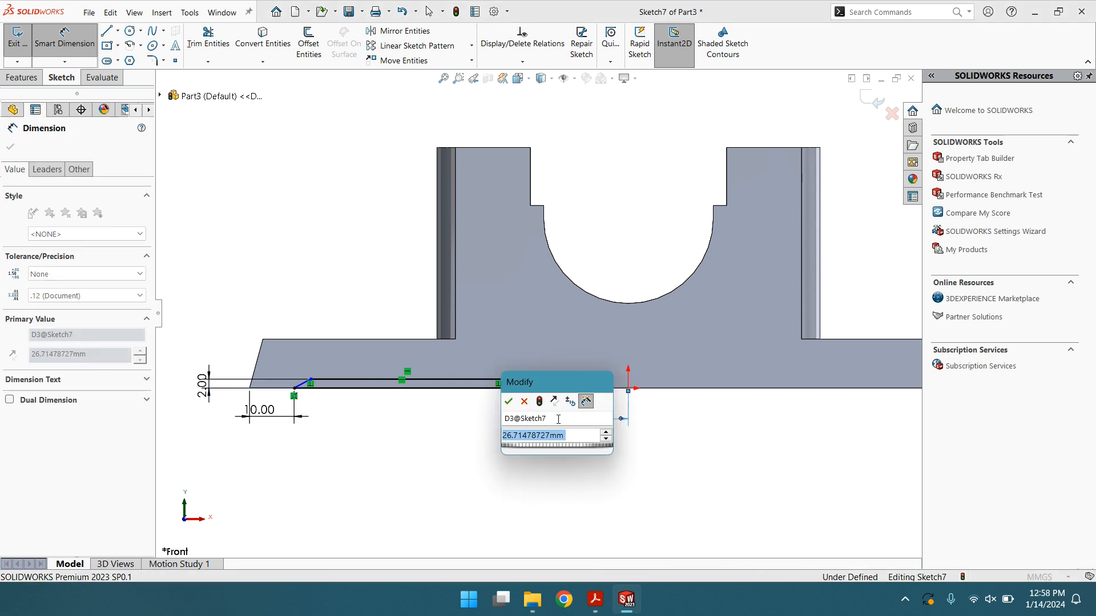
type("4")
key("Return")
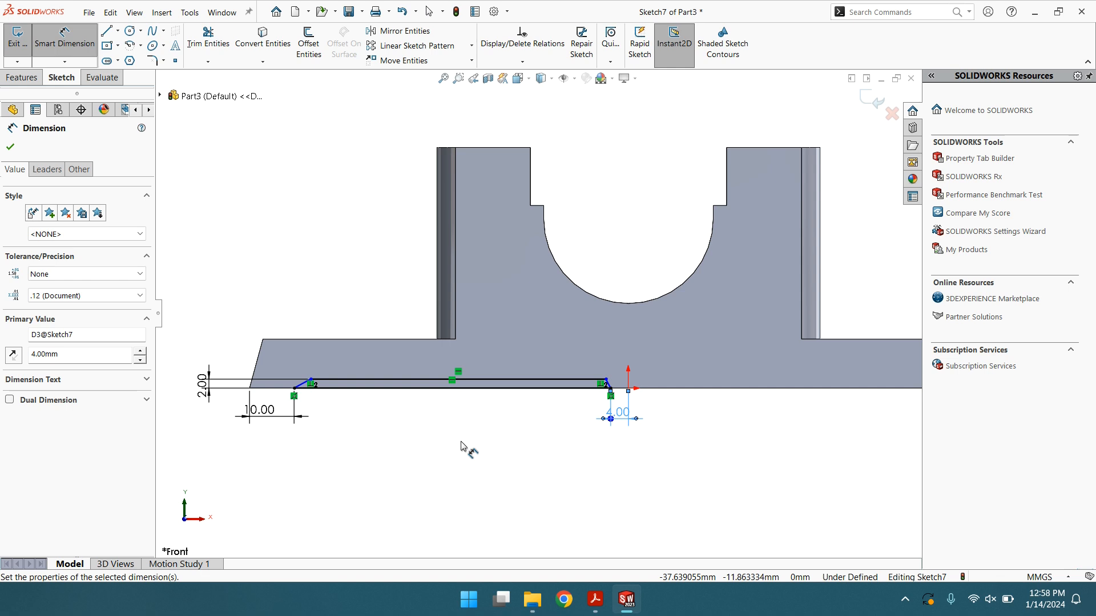
Dimension the horizontal width of the trapezoid's left slanted side as 3 mm
left_click(310, 381)
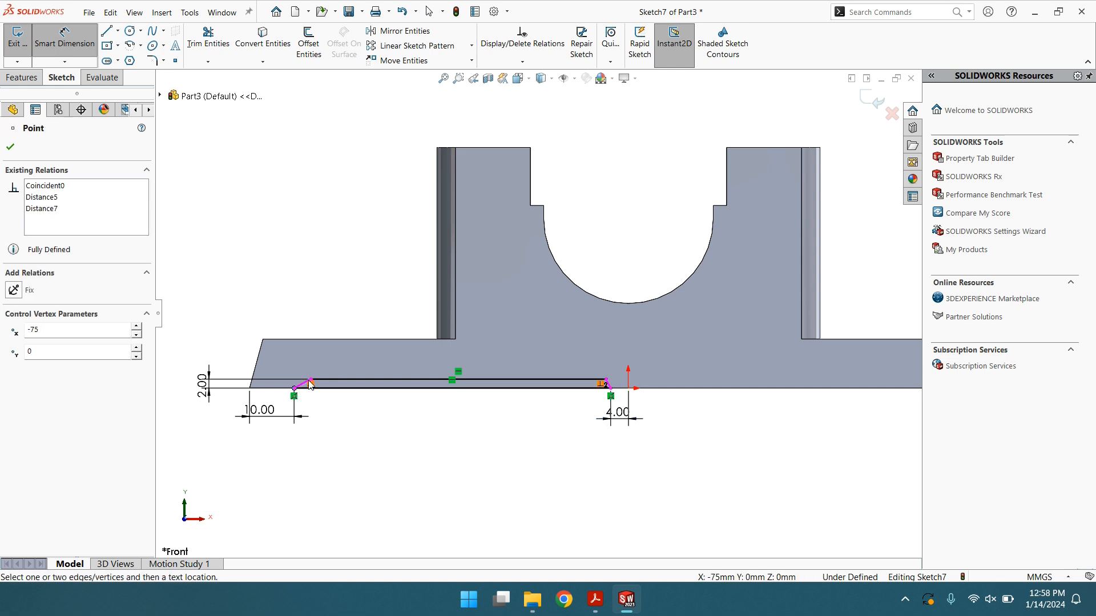
left_click(320, 317)
key("Return")
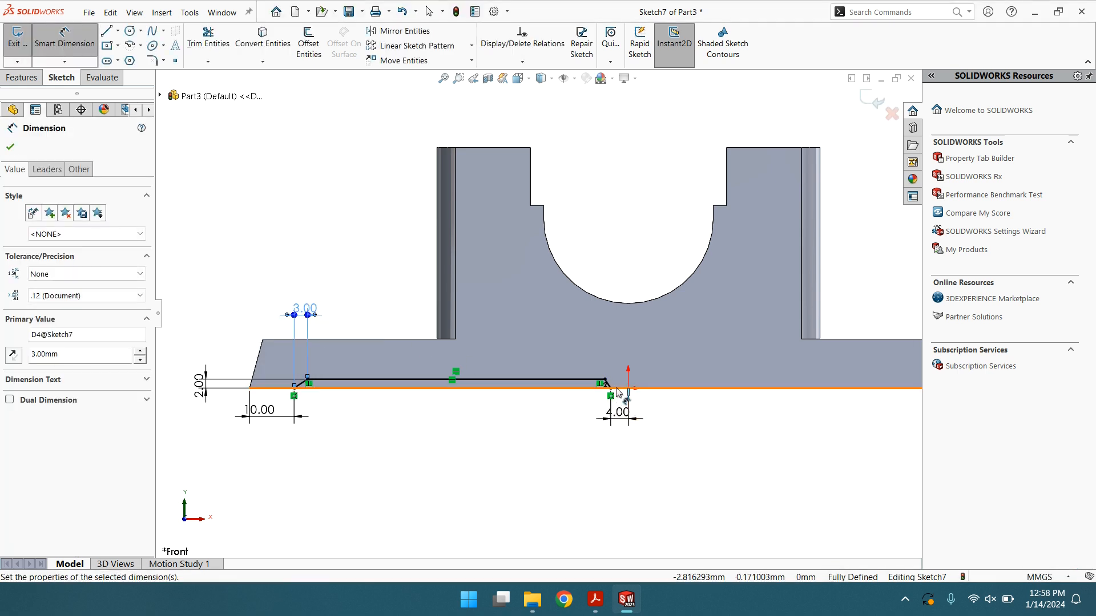
Try to dimension the horizontal width of the trapezoid's right slanted side
left_click(611, 388)
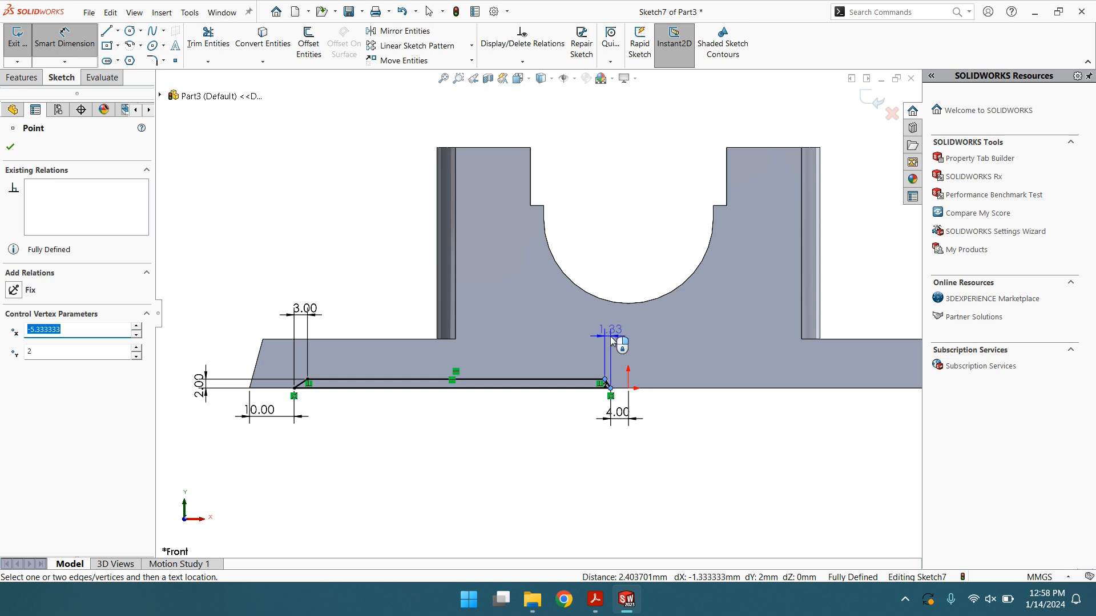
left_click(610, 342)
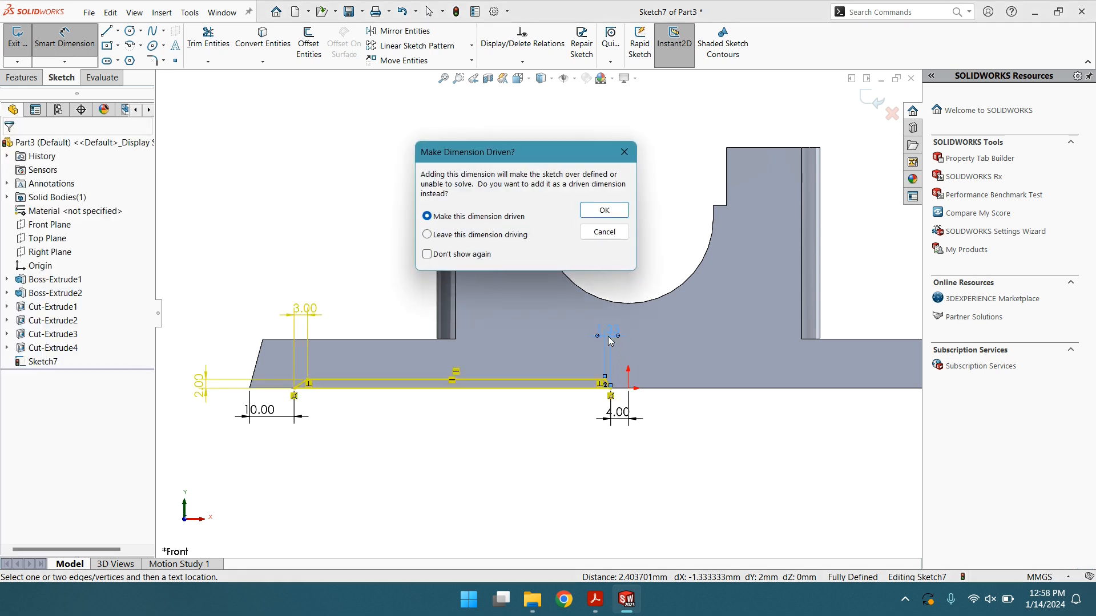
left_click(624, 152)
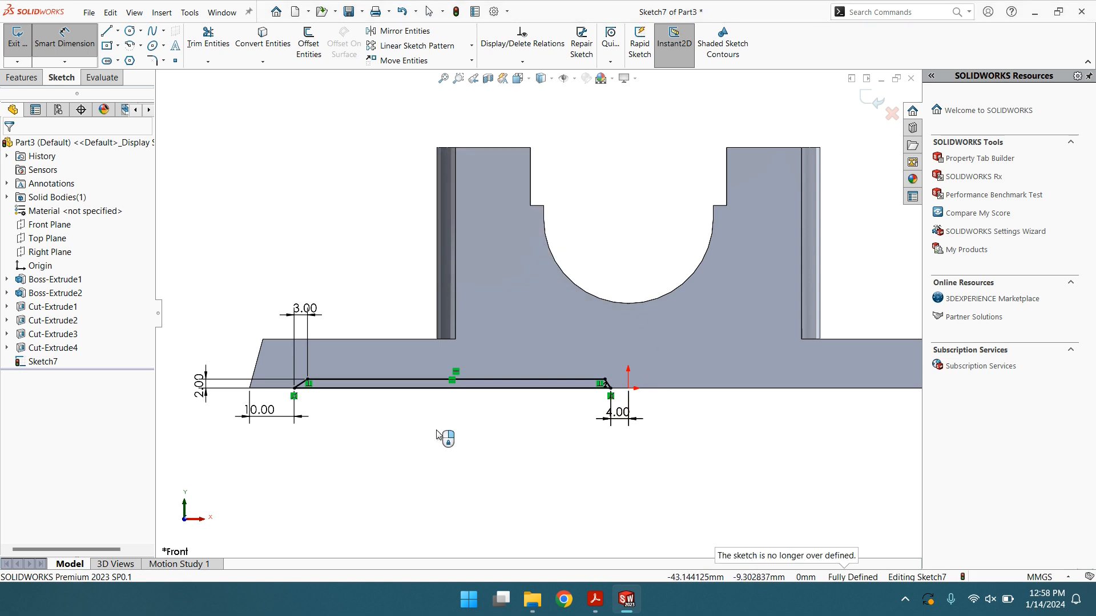
Reposition the 4 mm dimension farther below the base
left_click_drag(618, 412, 621, 448)
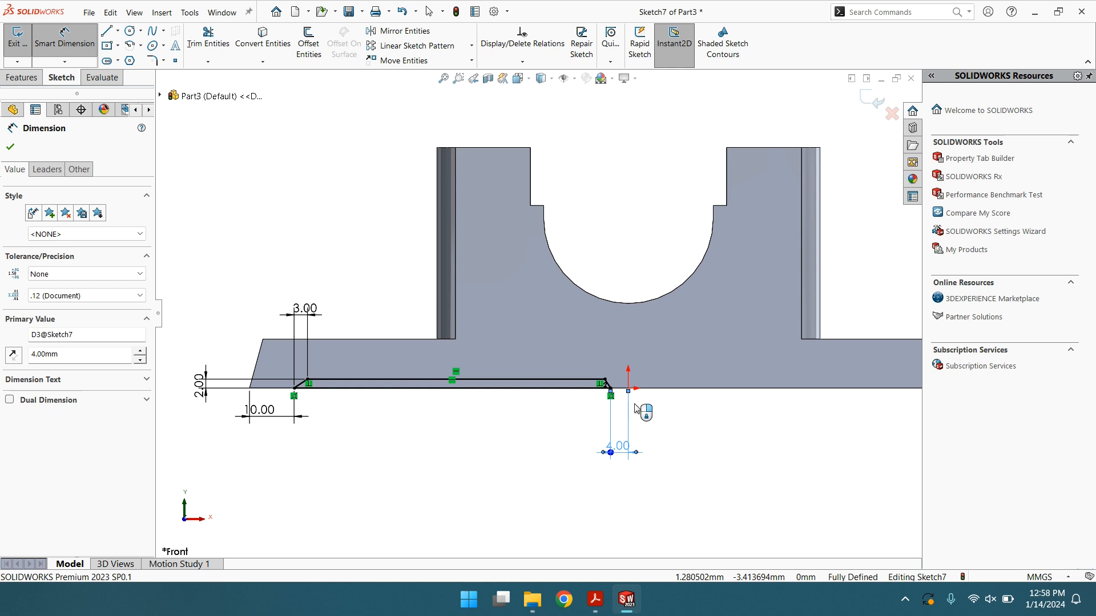
double_click(305, 308)
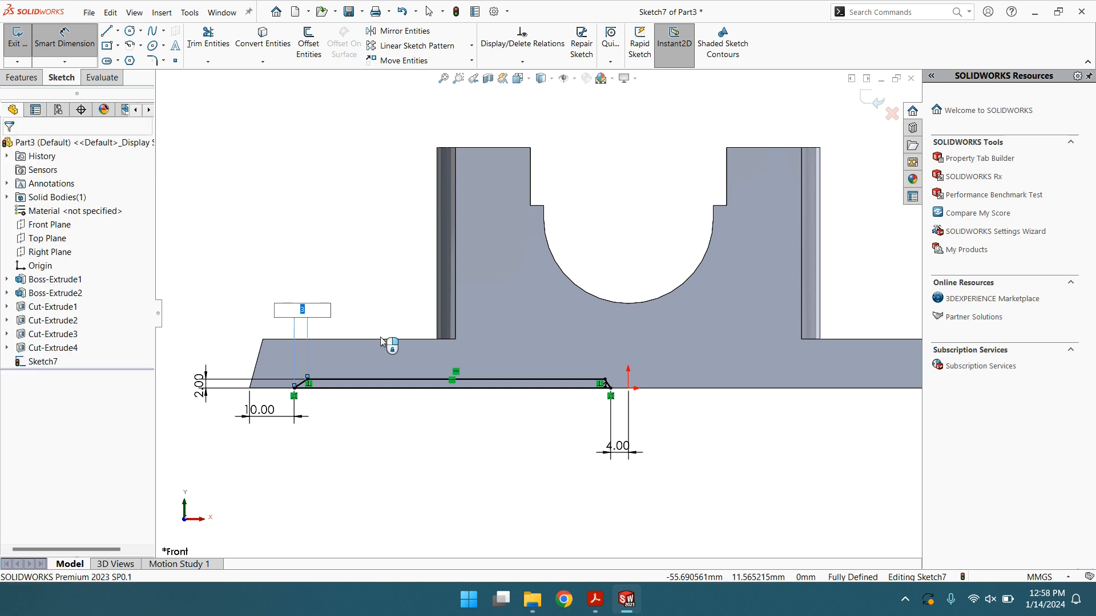
left_click(419, 461)
key("Escape")
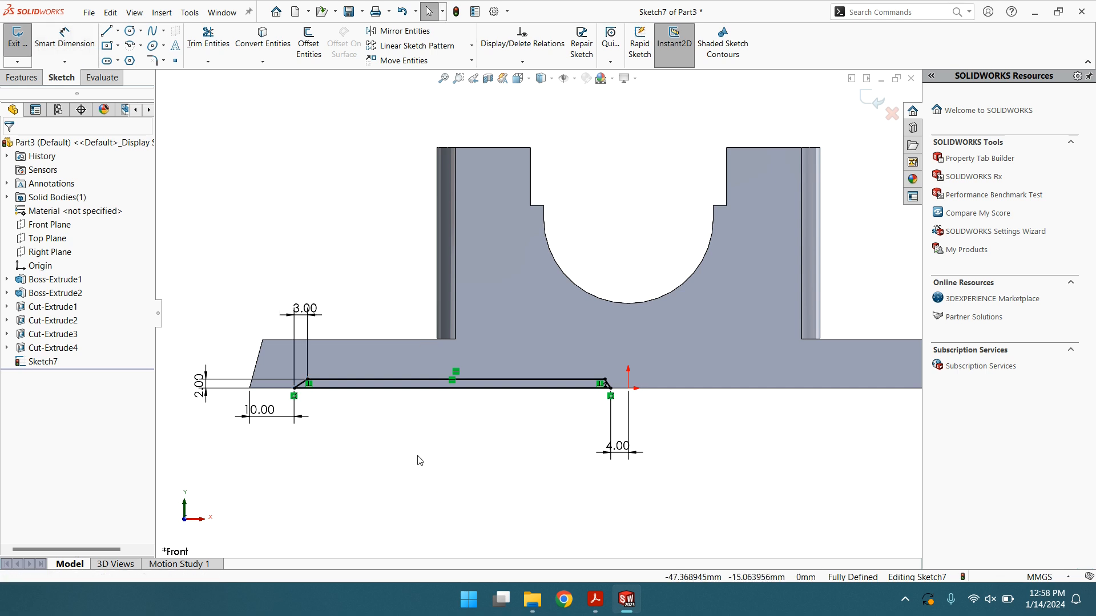
left_click(295, 309)
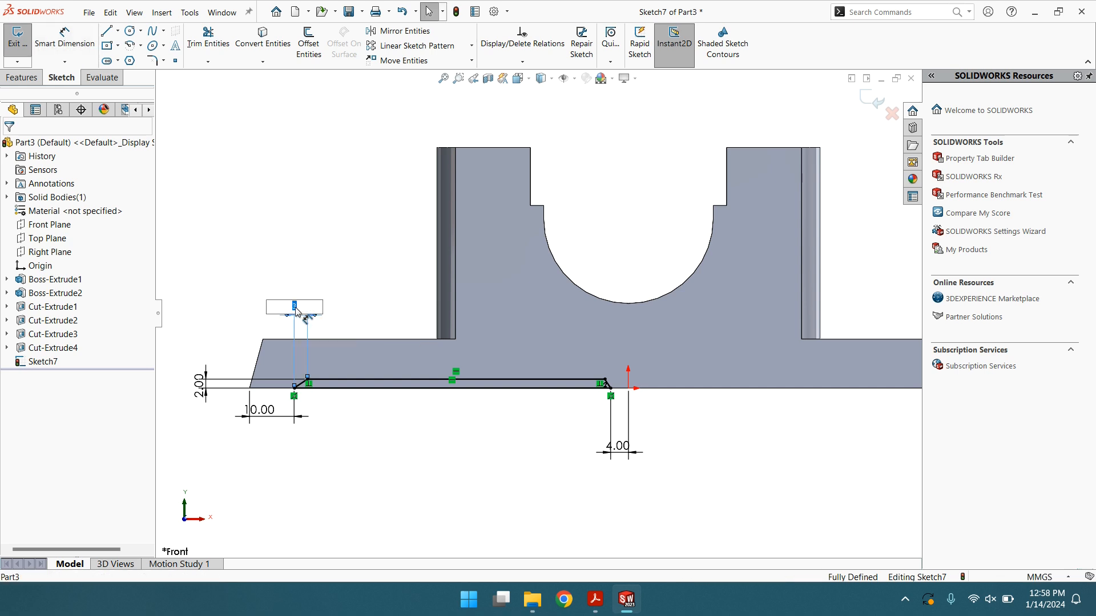
left_click(335, 412)
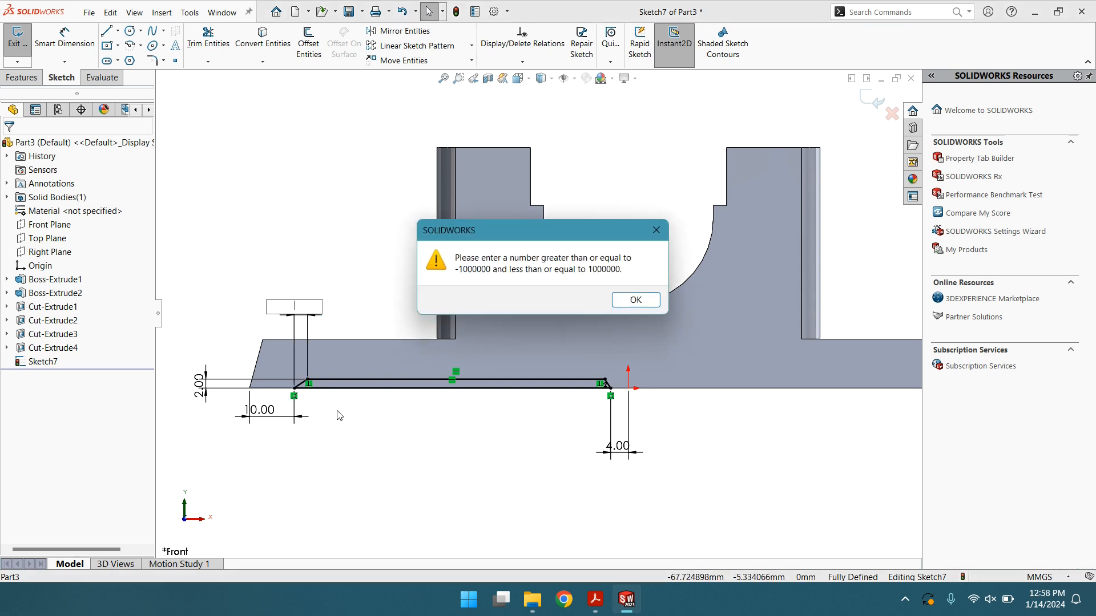
left_click(623, 303)
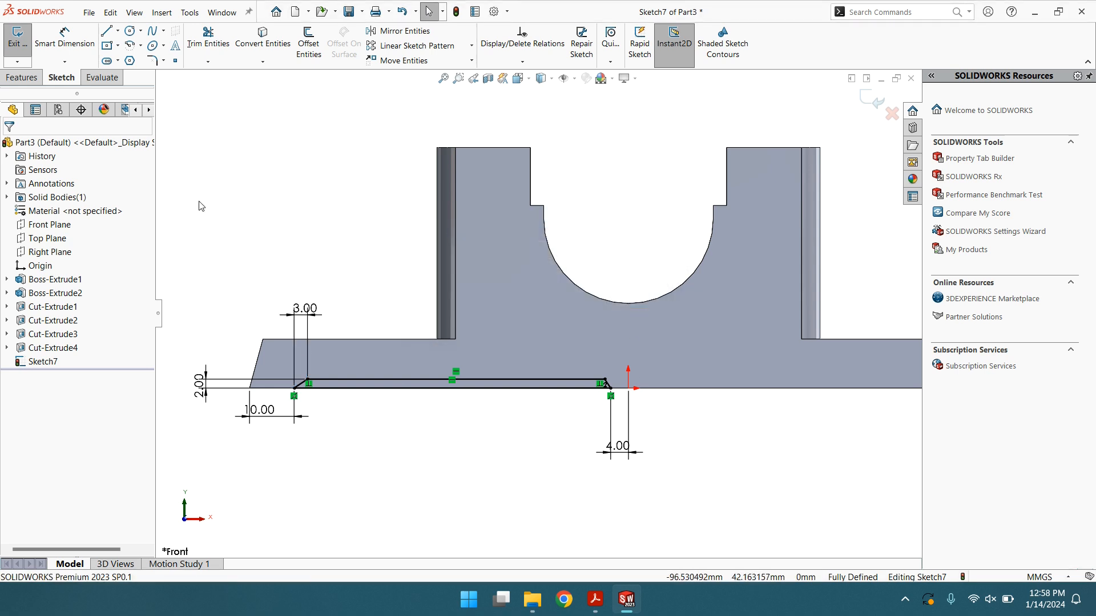
Try to dimension the length of the trapezoid's upper edge
left_click(65, 31)
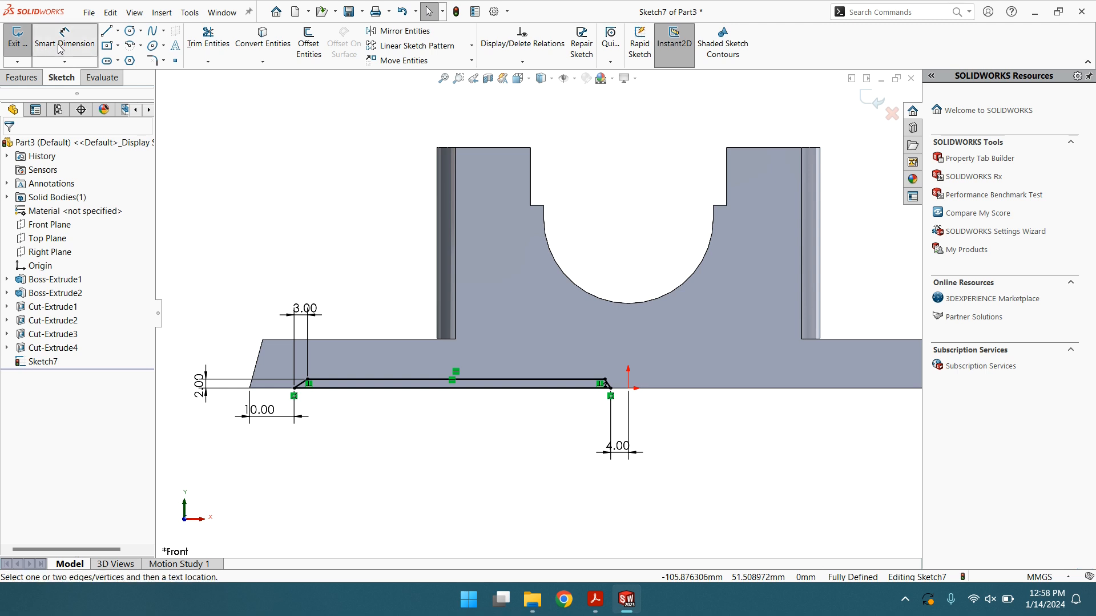
left_click(417, 379)
left_click(453, 357)
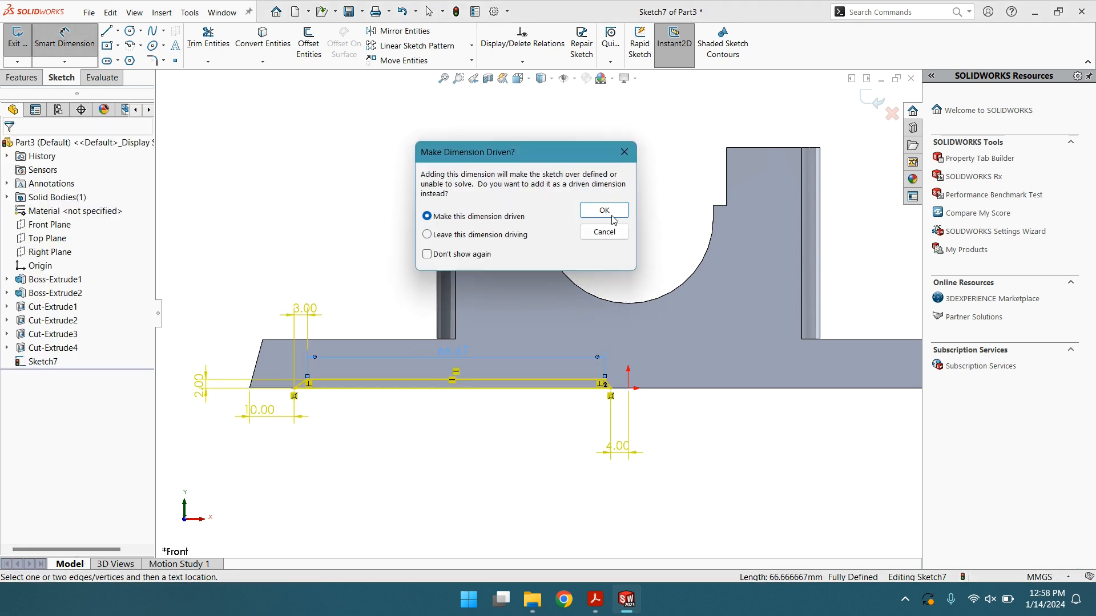
left_click(609, 232)
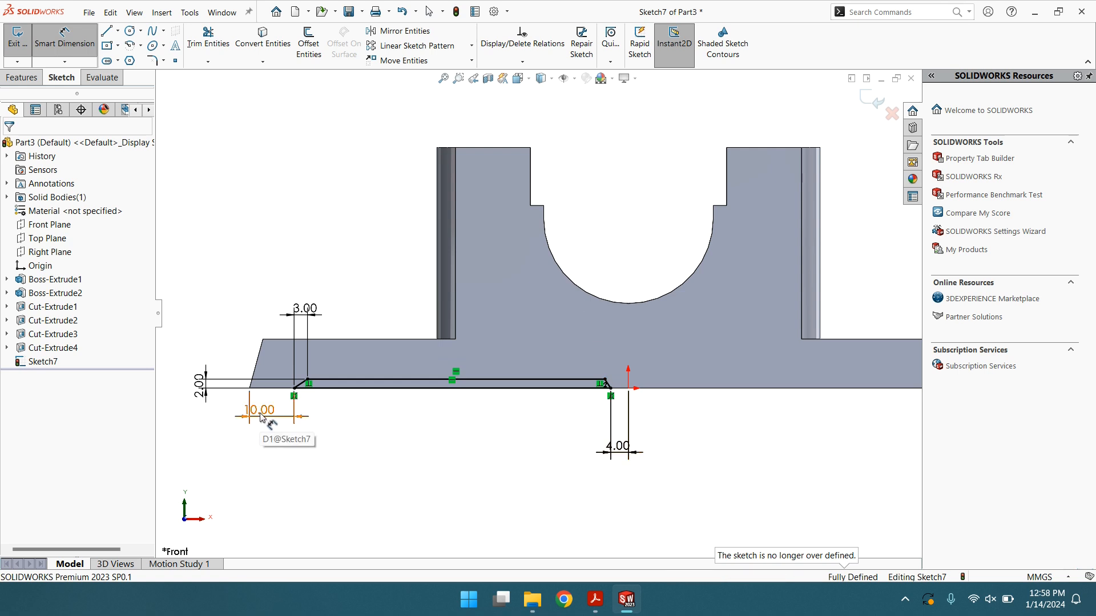
Delete the 3 mm horizontal dimension from the trapezoid's left slanted side
left_click(304, 311)
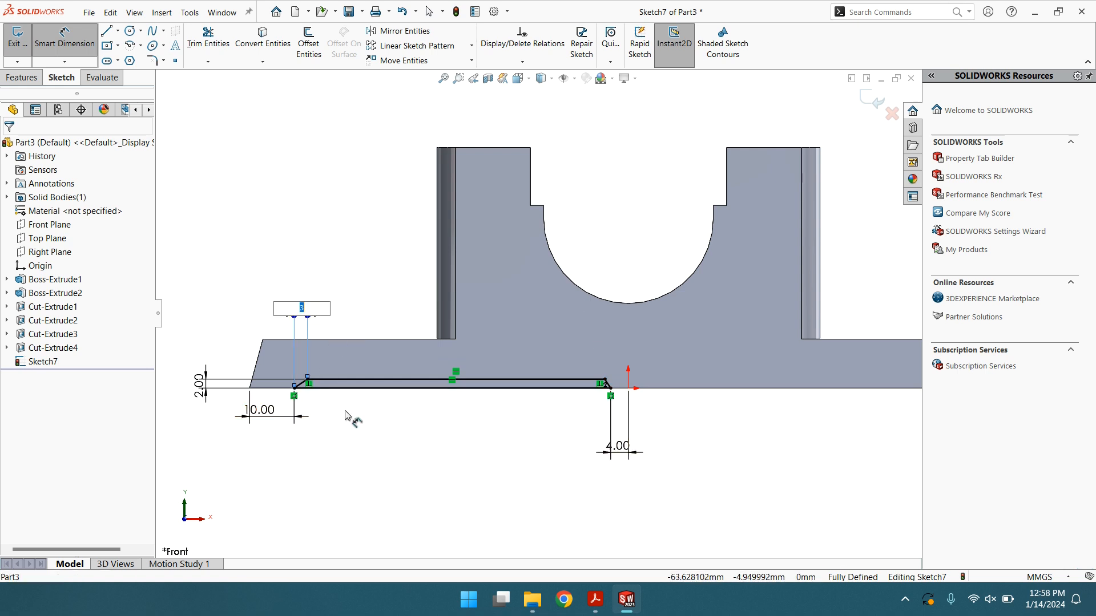
key("Return")
key("Escape")
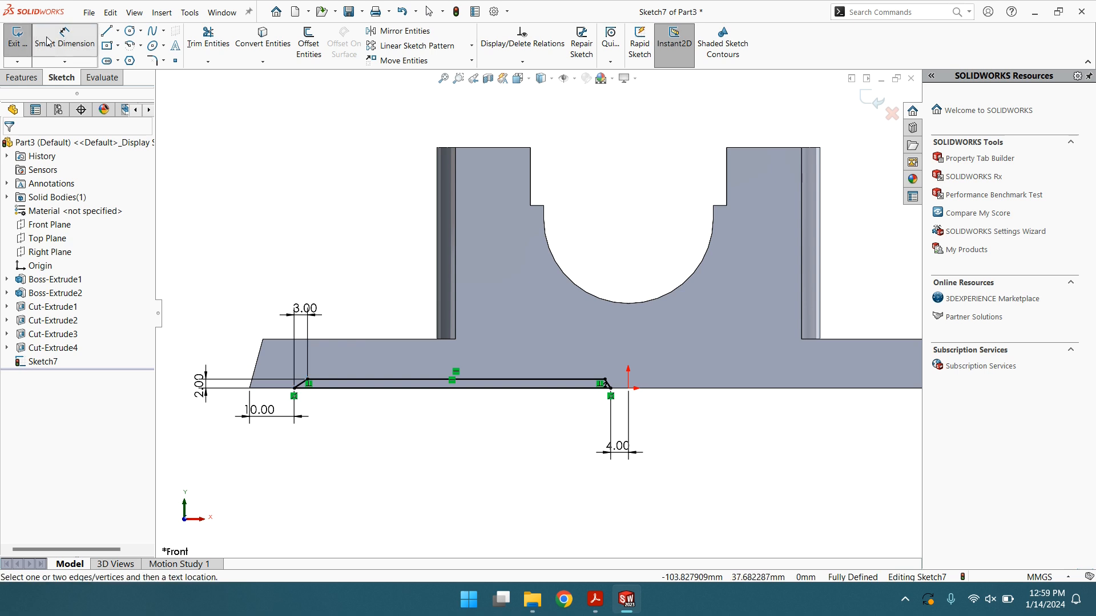
left_click(295, 308)
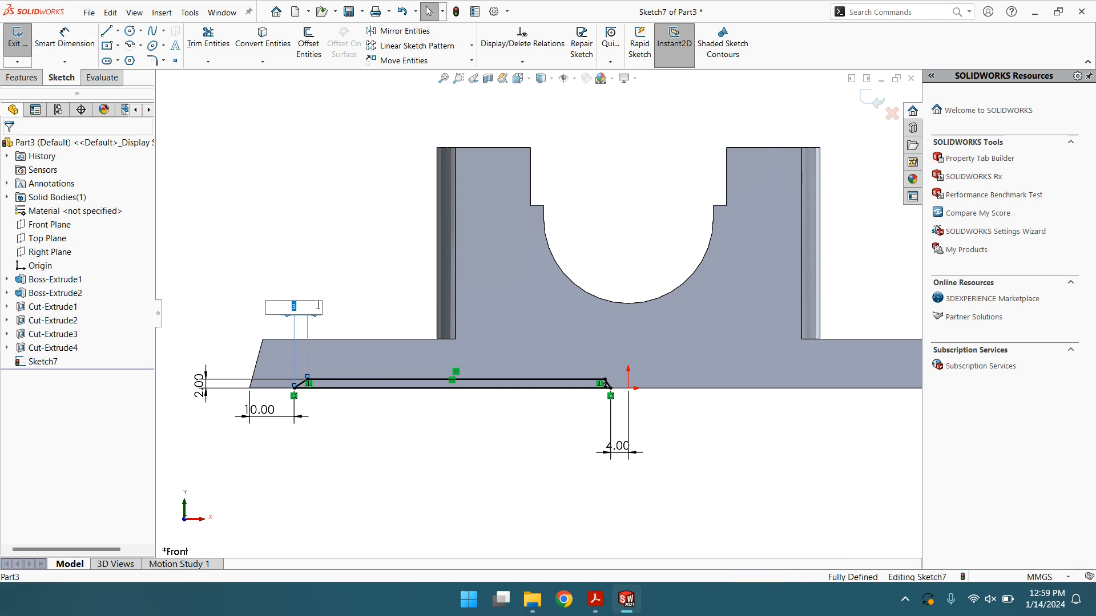
key("Return")
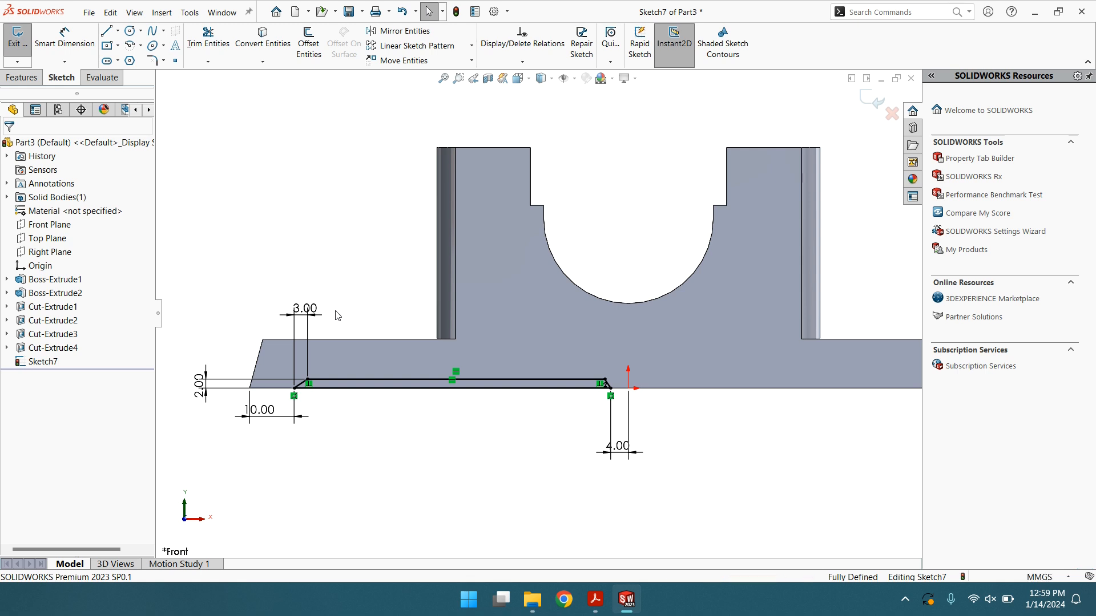
left_click(287, 309)
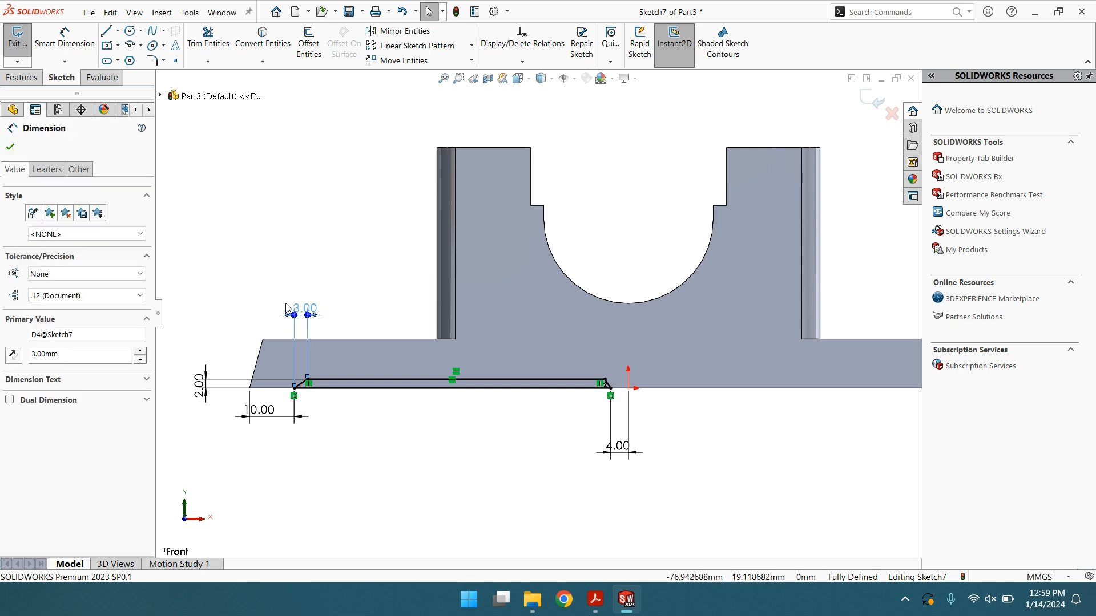
key("Delete")
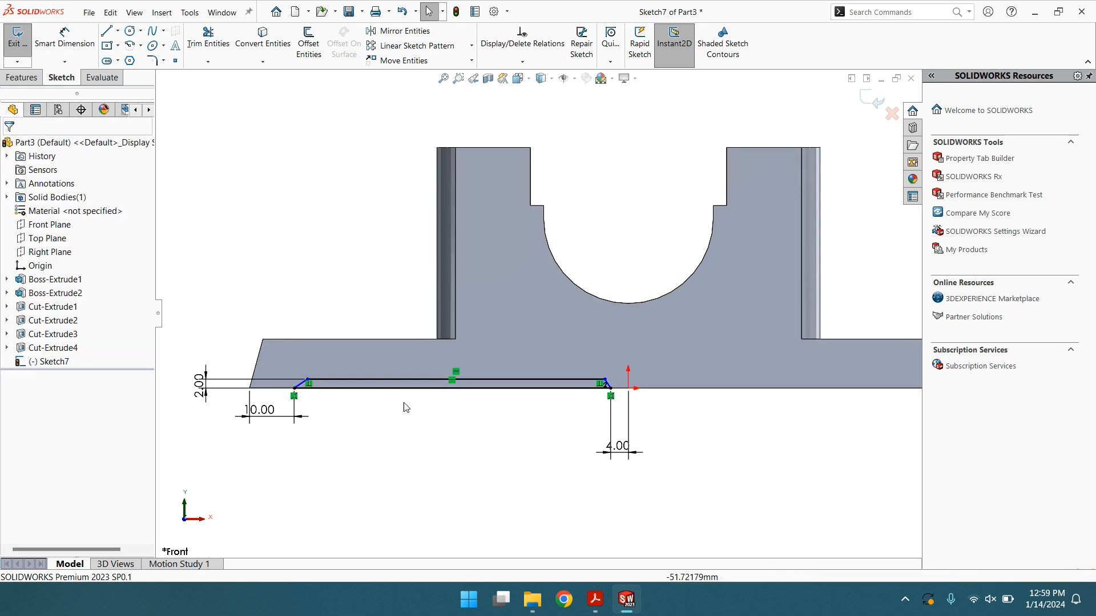
Dimension the length of the trapezoid's upper edge as 67 mm
left_click(65, 40)
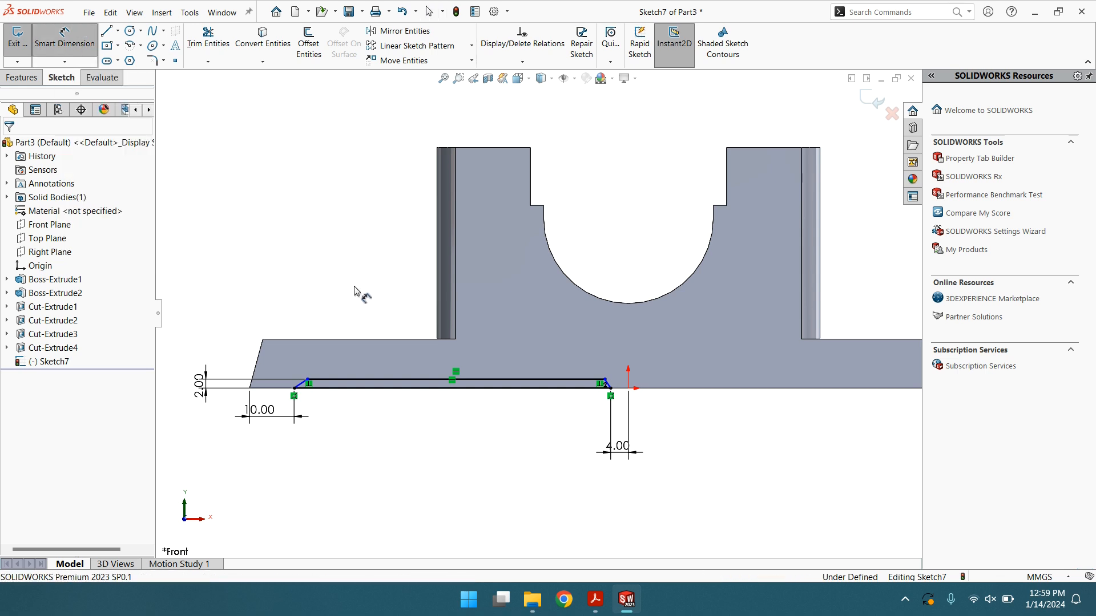
left_click(418, 388)
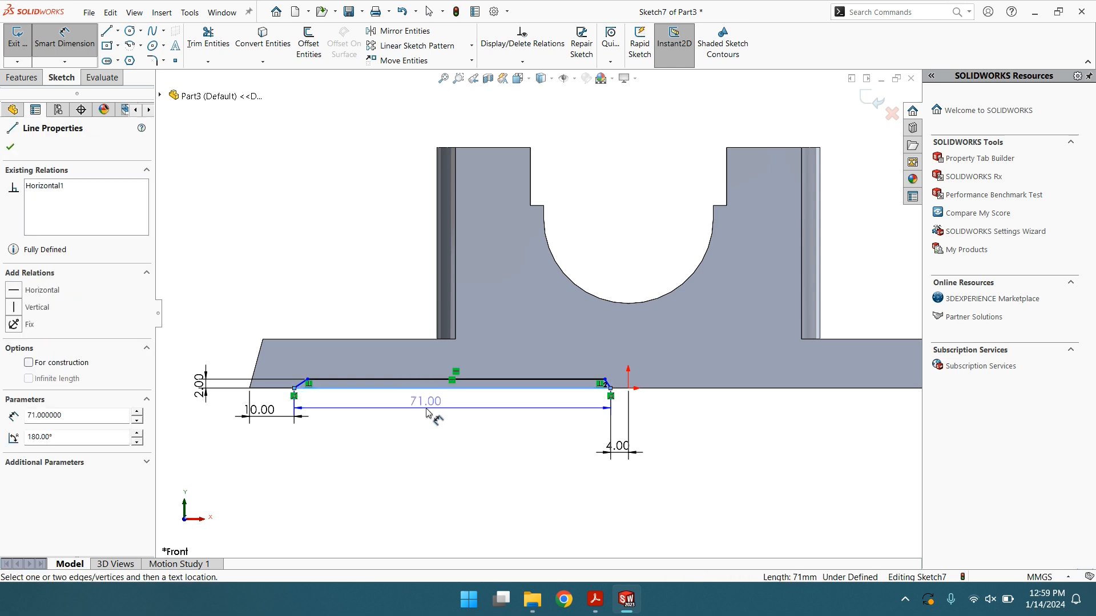
key("Escape")
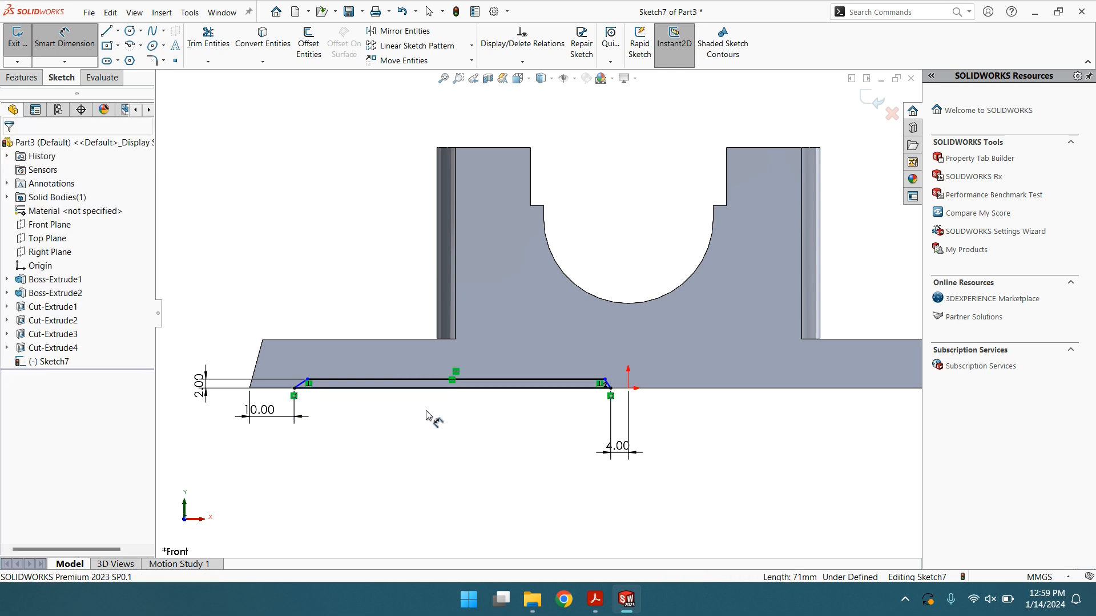
left_click(431, 380)
left_click(443, 360)
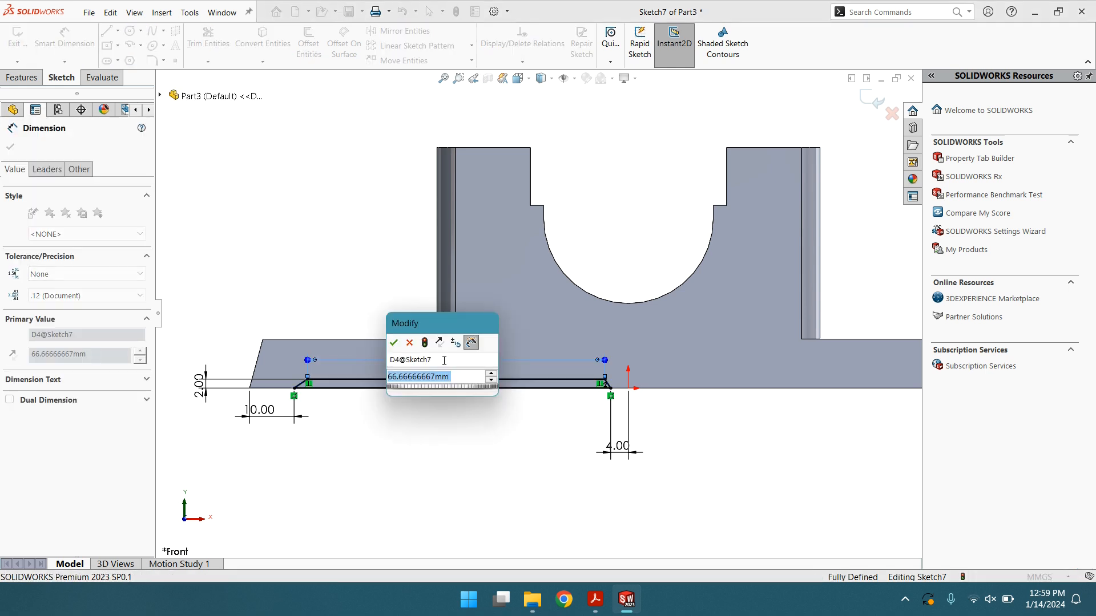
type("67")
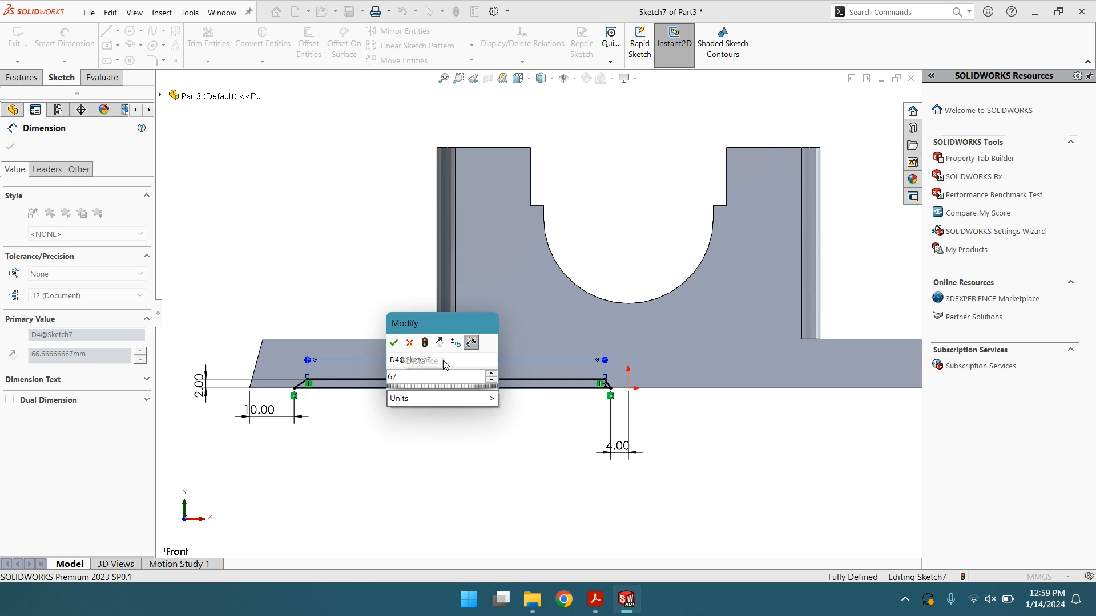
key("Return")
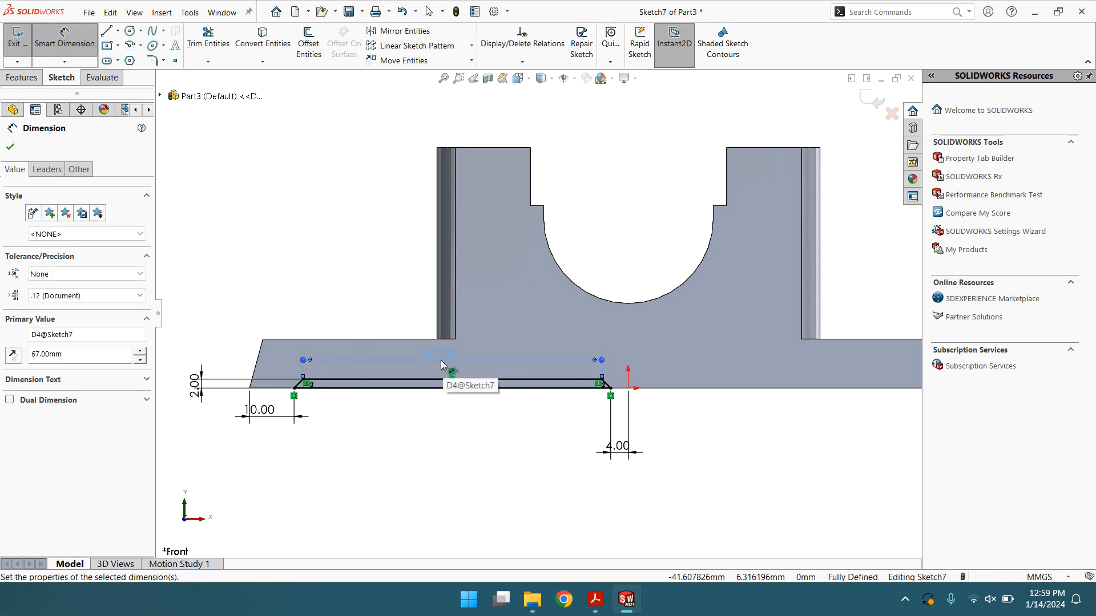
left_click(9, 148)
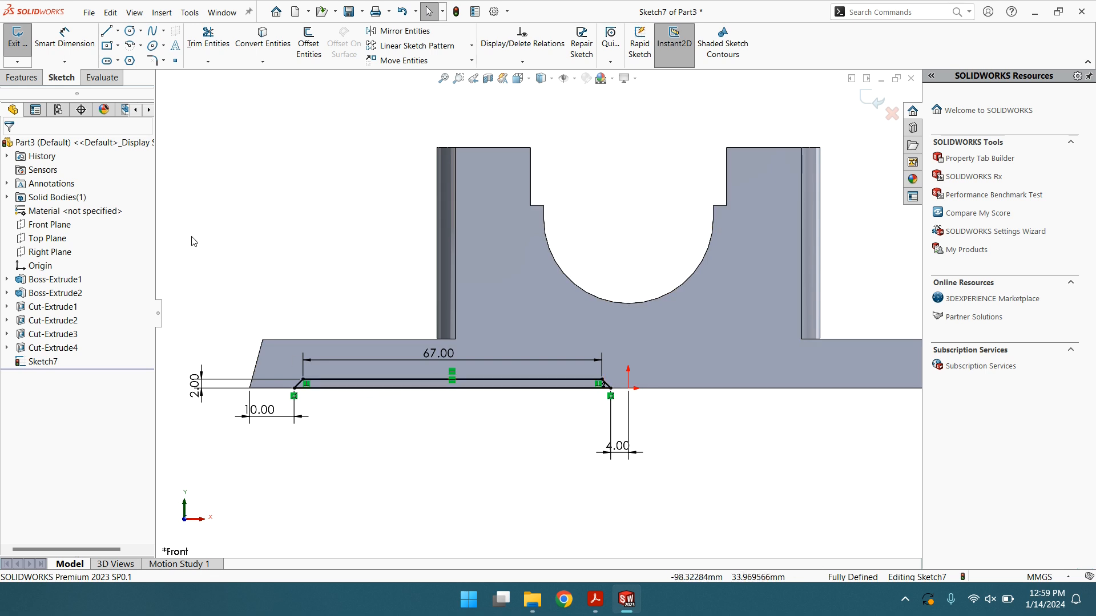
Cut the trapezoid into the base's underside with an Extruded Cut, 22 mm deep with the Mid Plane end condition
scroll(434, 331, "up", 3)
scroll(496, 317, "down", 2)
scroll(539, 318, "up", 2)
mouse_move(531, 460)
middle_mouse_down()
mouse_move(540, 465)
mouse_move(554, 414)
mouse_move(530, 411)
mouse_move(533, 460)
mouse_move(543, 313)
mouse_move(533, 313)
mouse_move(538, 346)
middle_mouse_up()
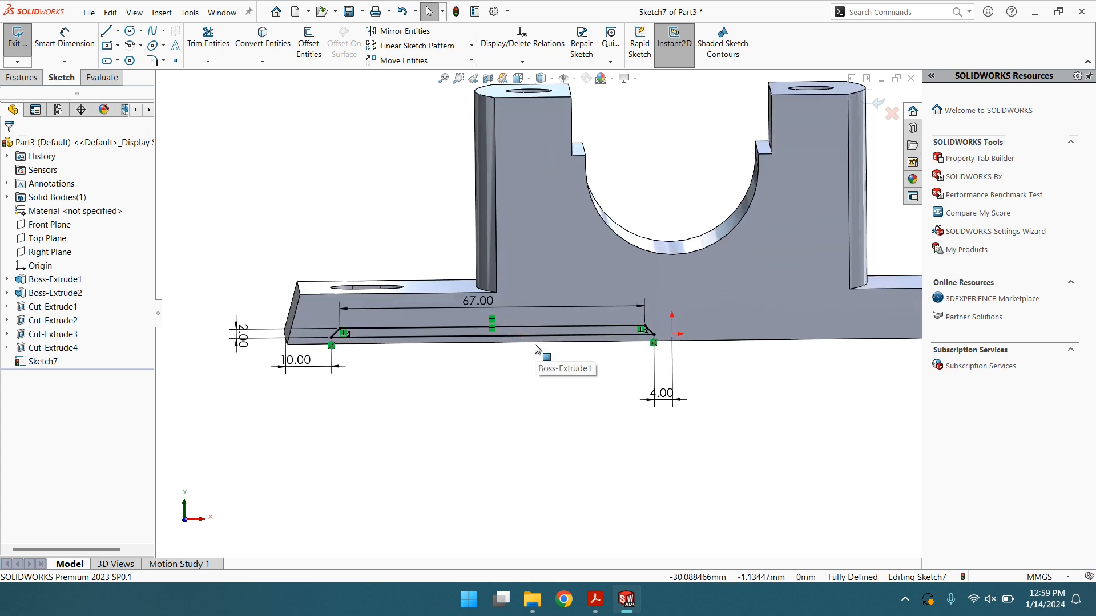
left_click(21, 77)
left_click(197, 44)
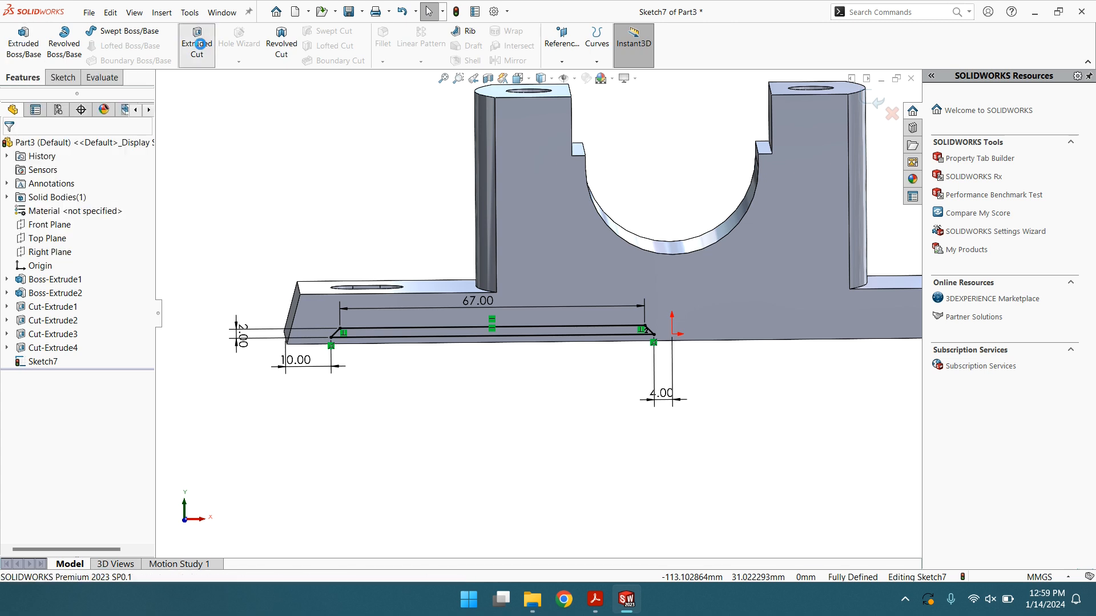
middle_click_drag(450, 412, 468, 384)
double_click(60, 277)
left_click(89, 280)
double_click(63, 277)
type("2")
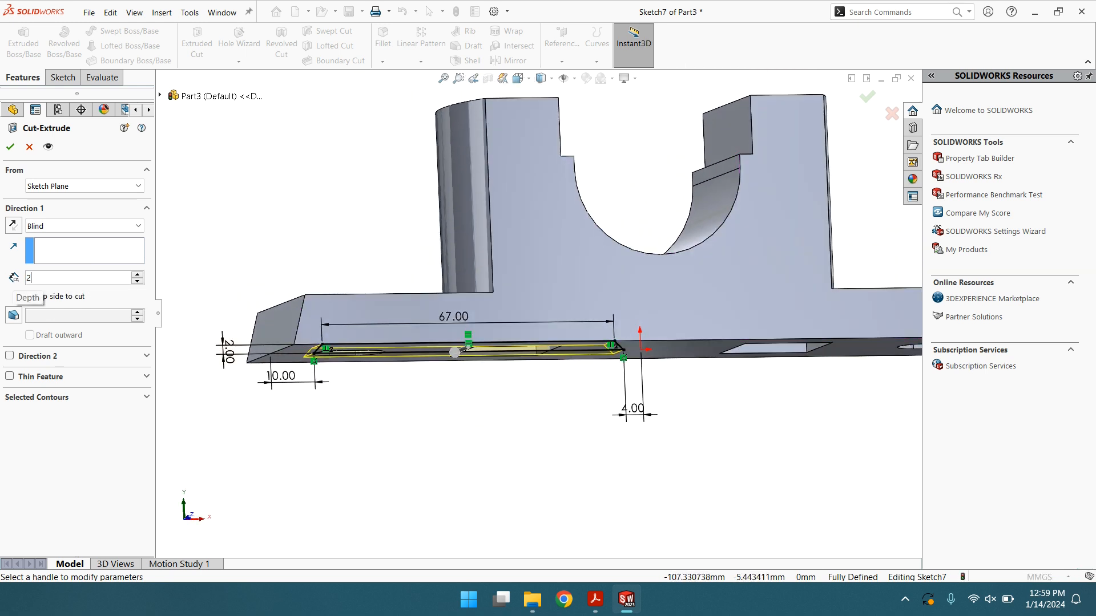
type("2")
key("Return")
left_click(80, 226)
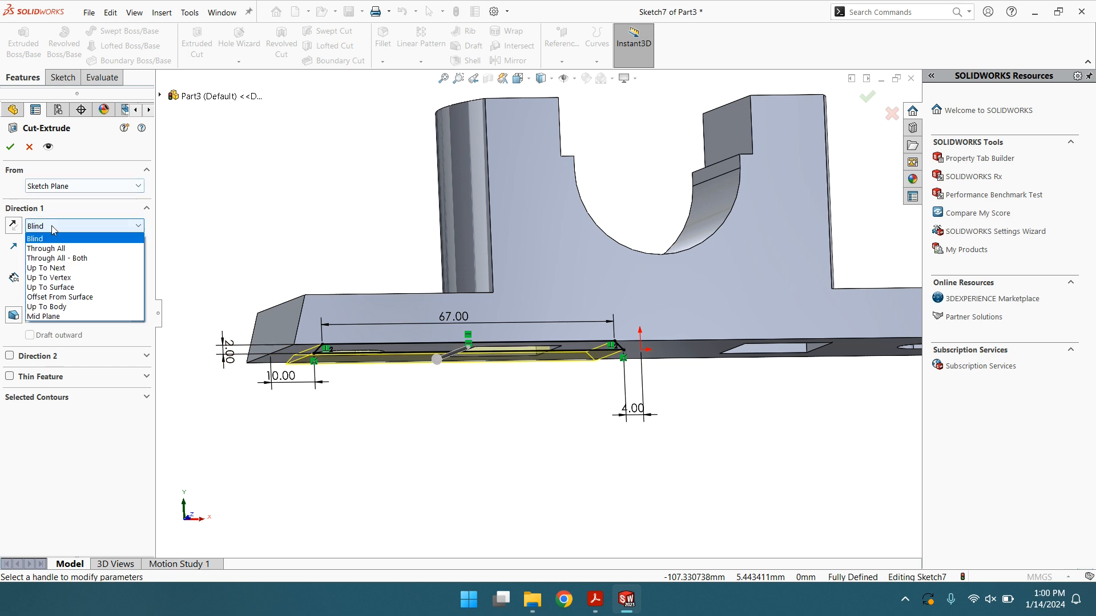
left_click(44, 316)
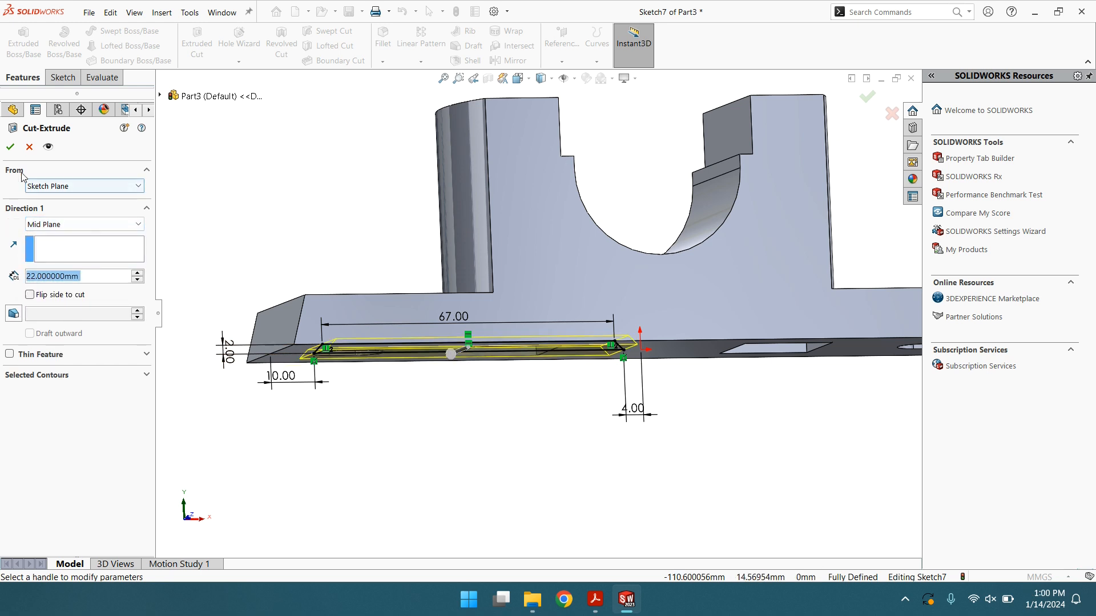
left_click(10, 147)
Mirror the trapezoidal recess cut about the Right Plane to the other half of the base's underside
left_click(240, 197)
scroll(499, 265, "up", 3)
middle_click_drag(523, 304, 557, 222)
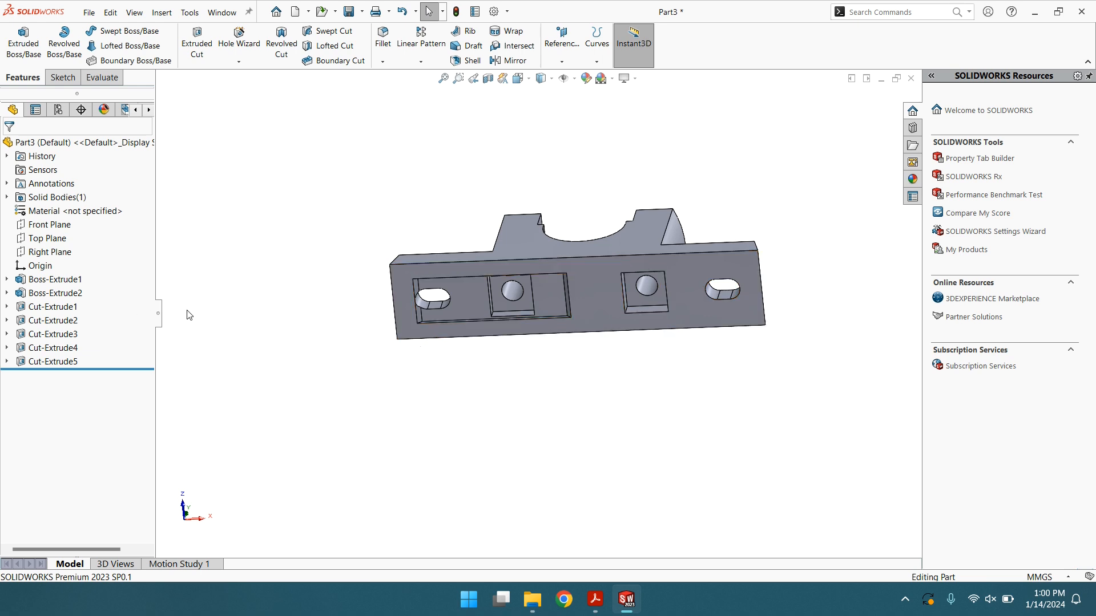
left_click(39, 362)
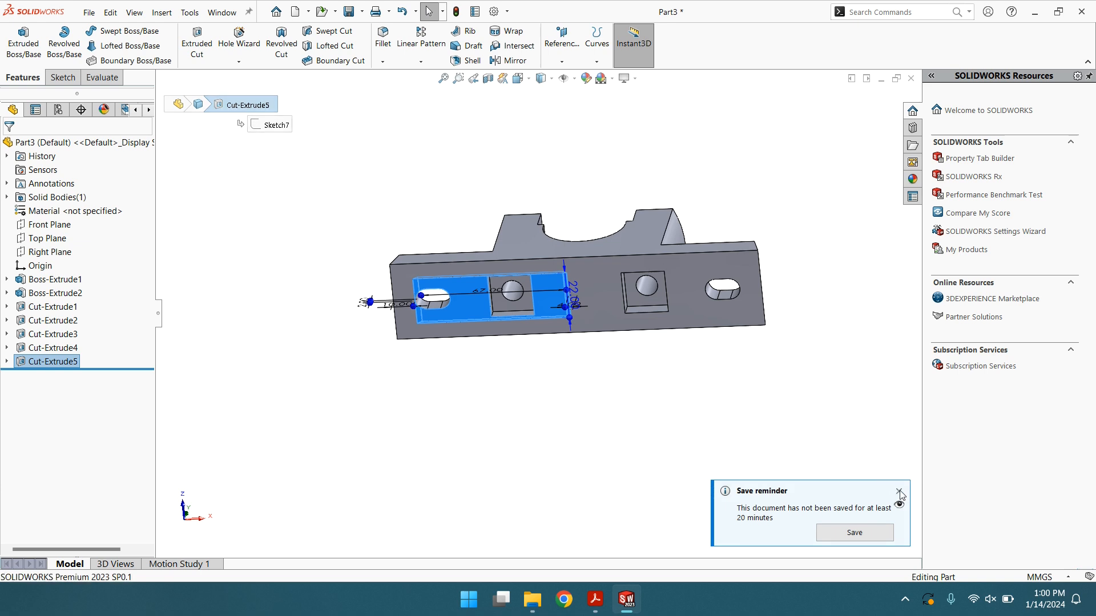
left_click(899, 491)
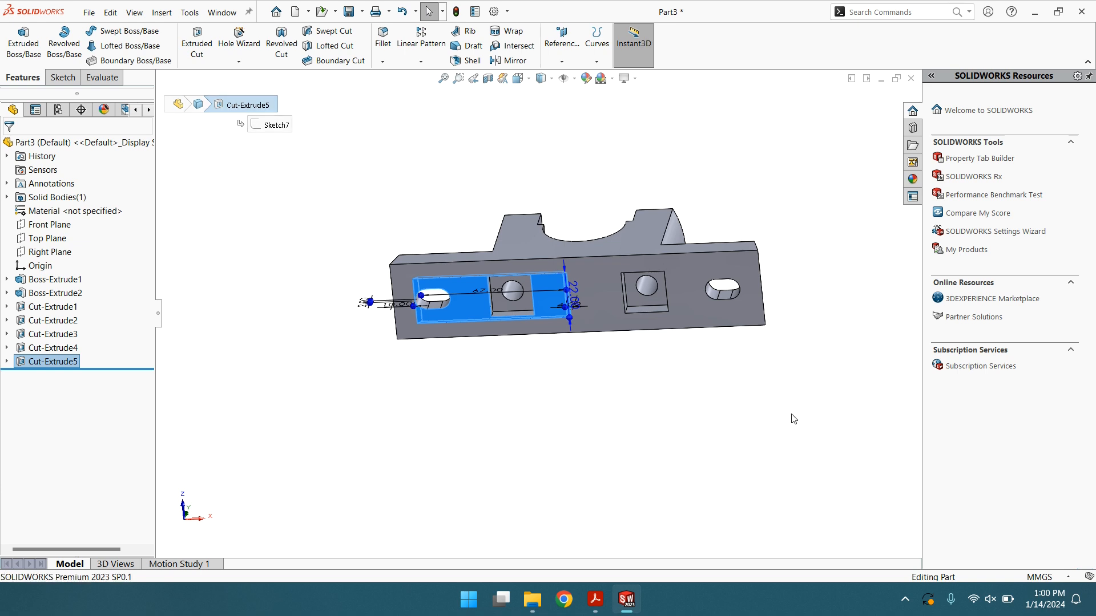
key("ctrl+1")
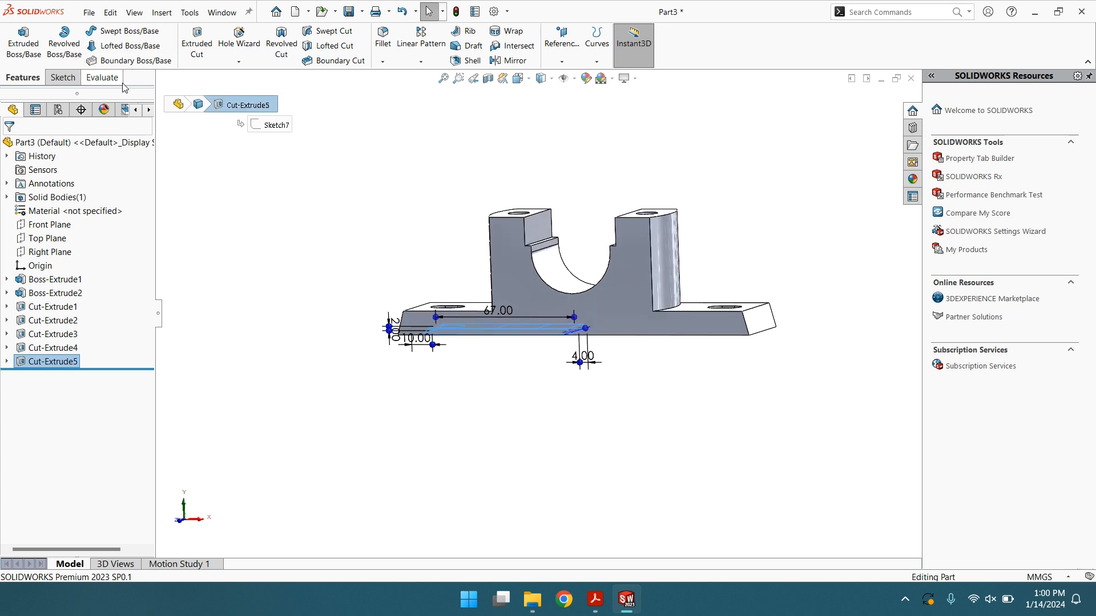
left_click(512, 61)
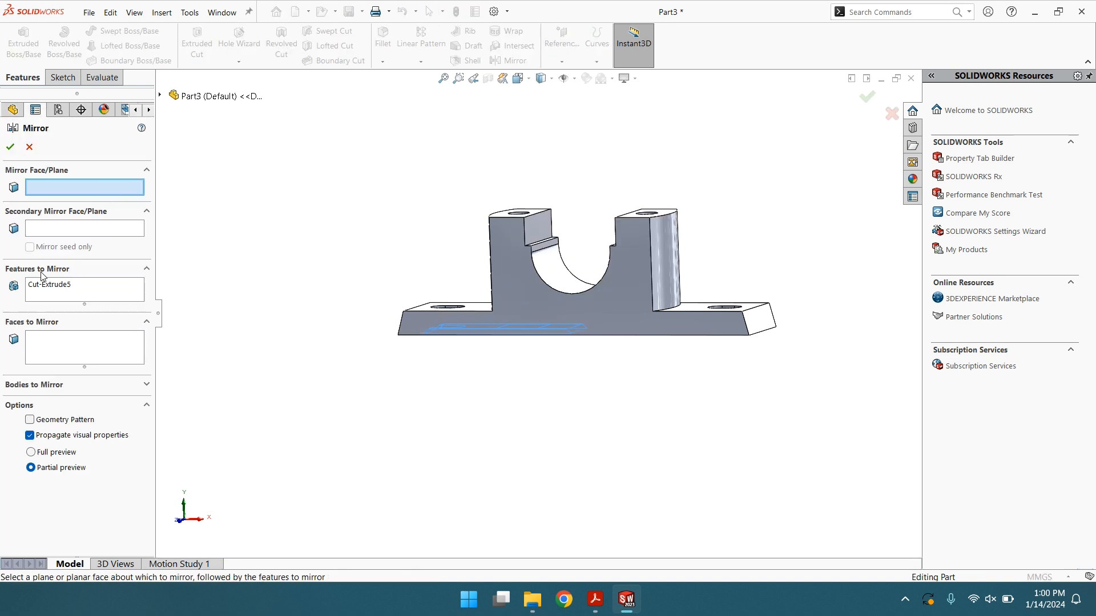
left_click(160, 96)
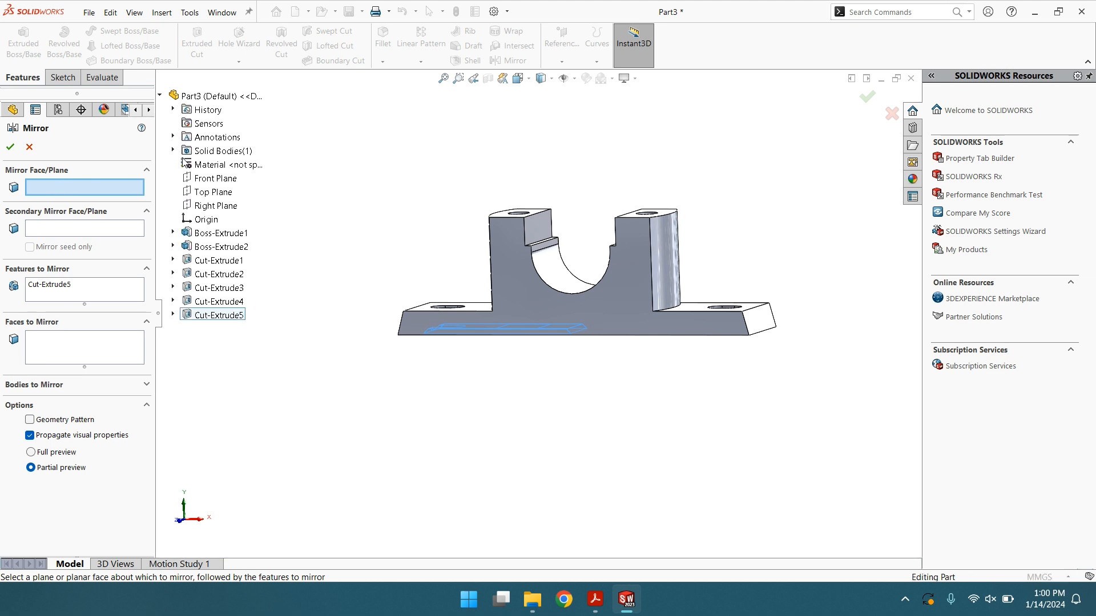
left_click(207, 204)
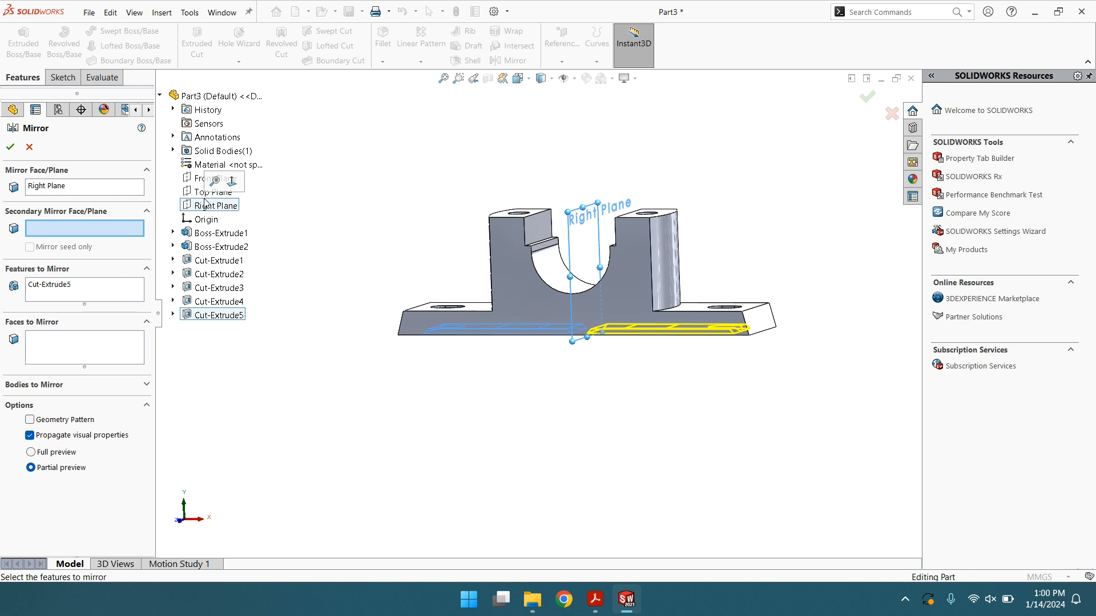
left_click(10, 147)
middle_click_drag(396, 274, 519, 403)
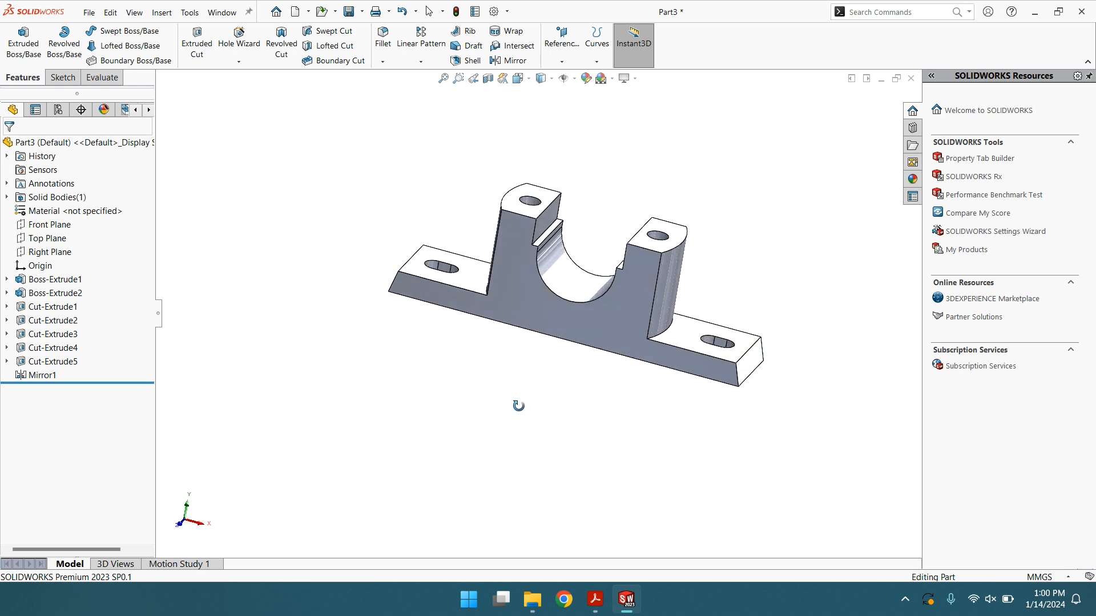
Sketch a circle about 15 mm in diameter, centred on the origin, on the plane of the left upright's top face
scroll(577, 272, "down", 1)
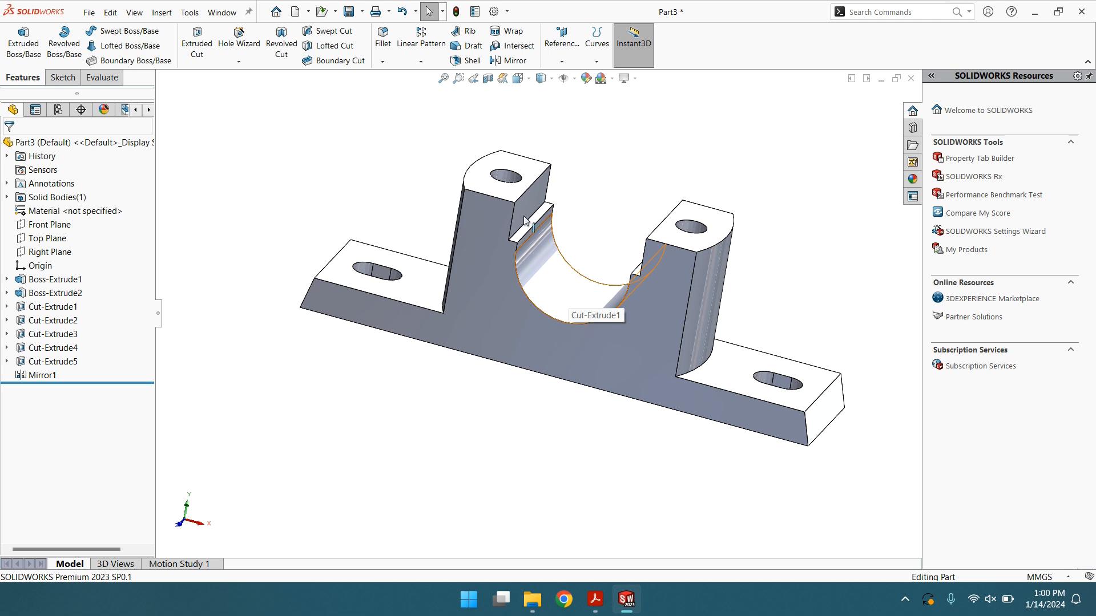
left_click(502, 190)
left_click(599, 152)
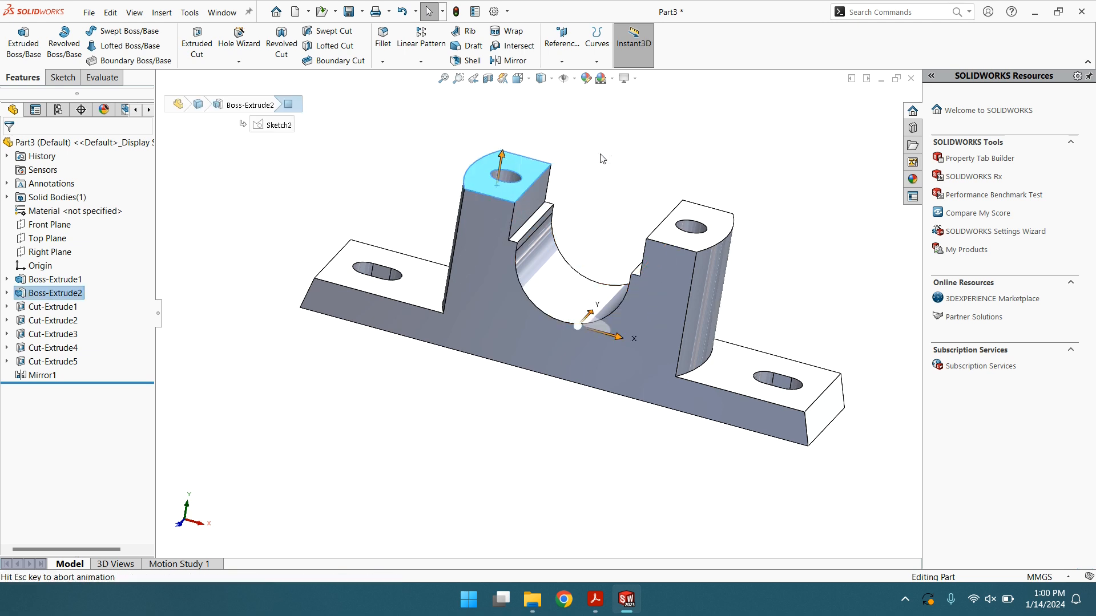
left_click(63, 78)
left_click(130, 31)
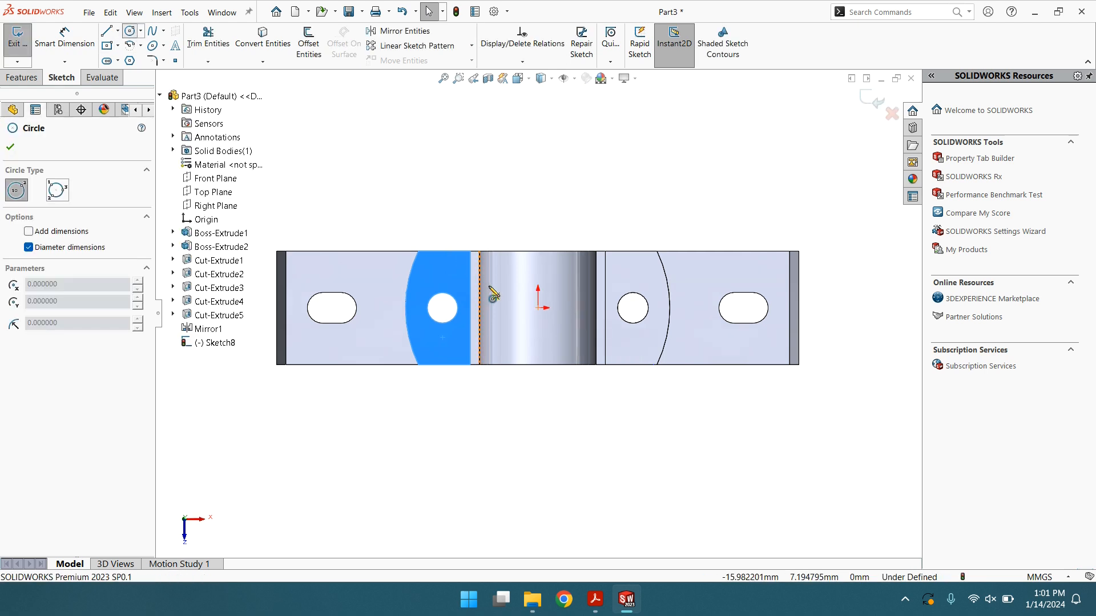
left_click(538, 309)
left_click(553, 331)
right_click(555, 333)
left_click(576, 337)
Dimension the circle's diameter as 6 mm
left_click(64, 37)
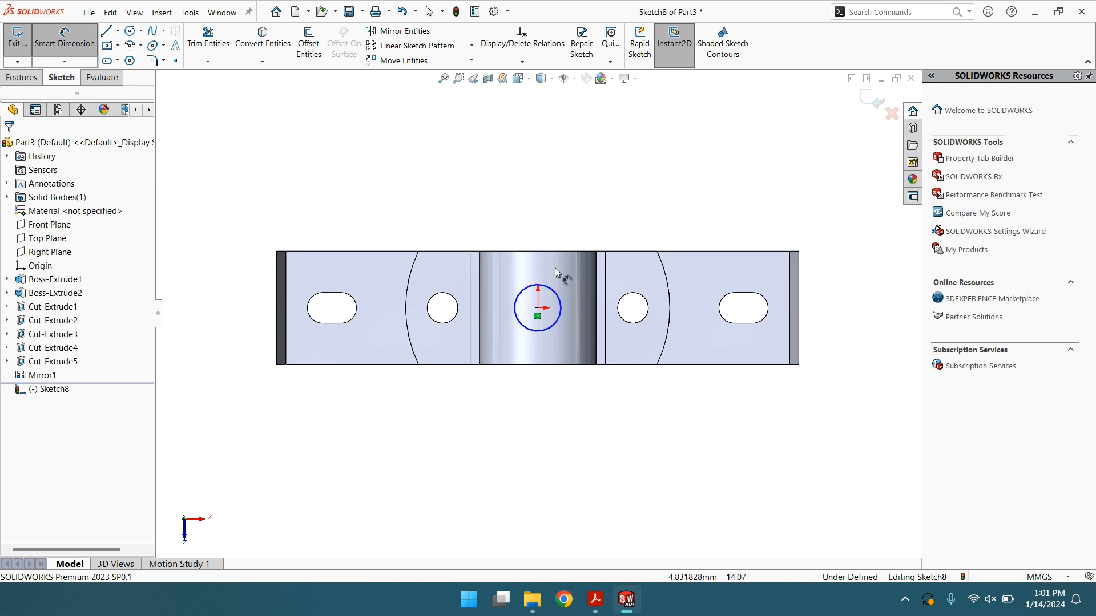
left_click(556, 294)
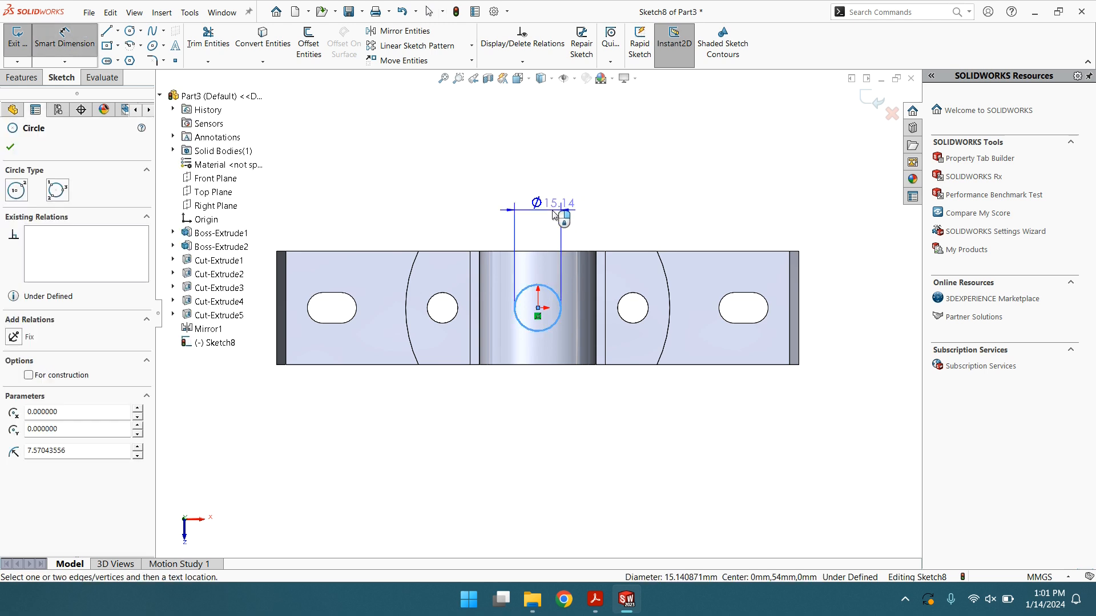
left_click(553, 214)
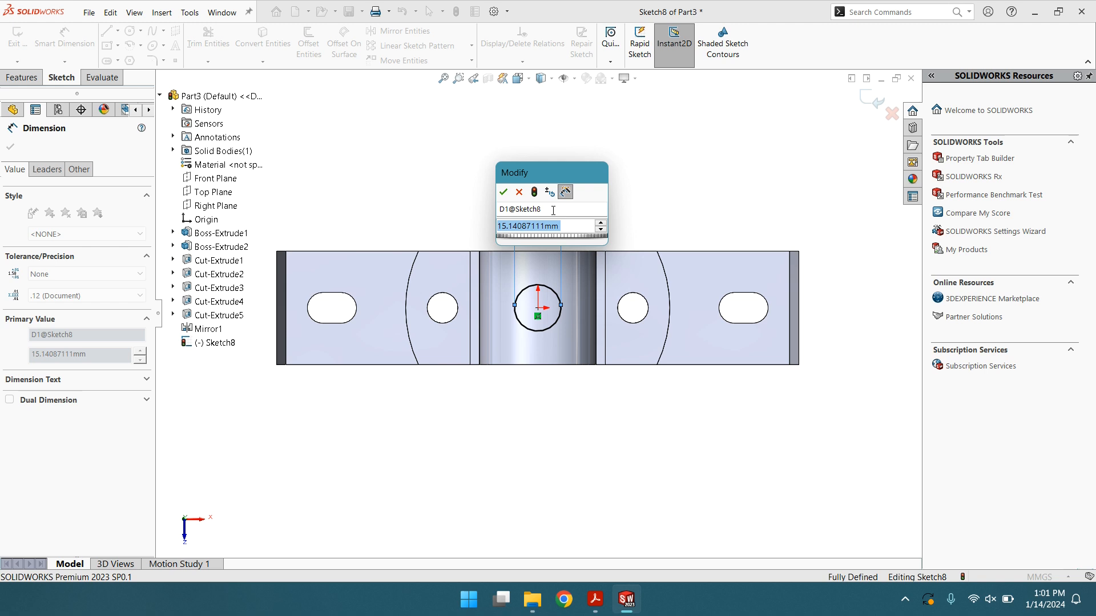
type("6")
key("Return")
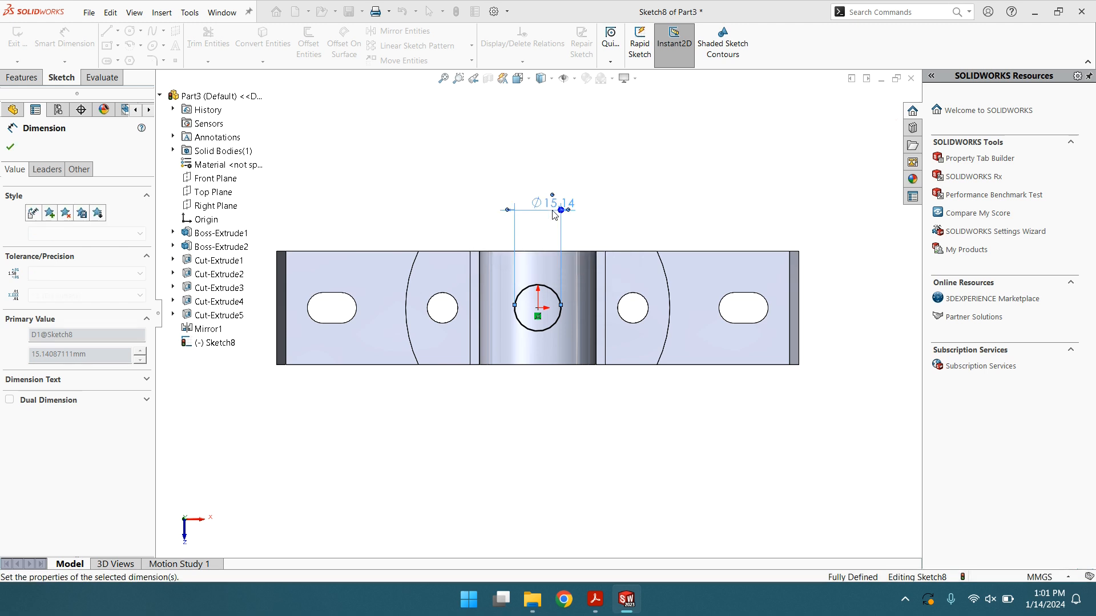
key("Escape")
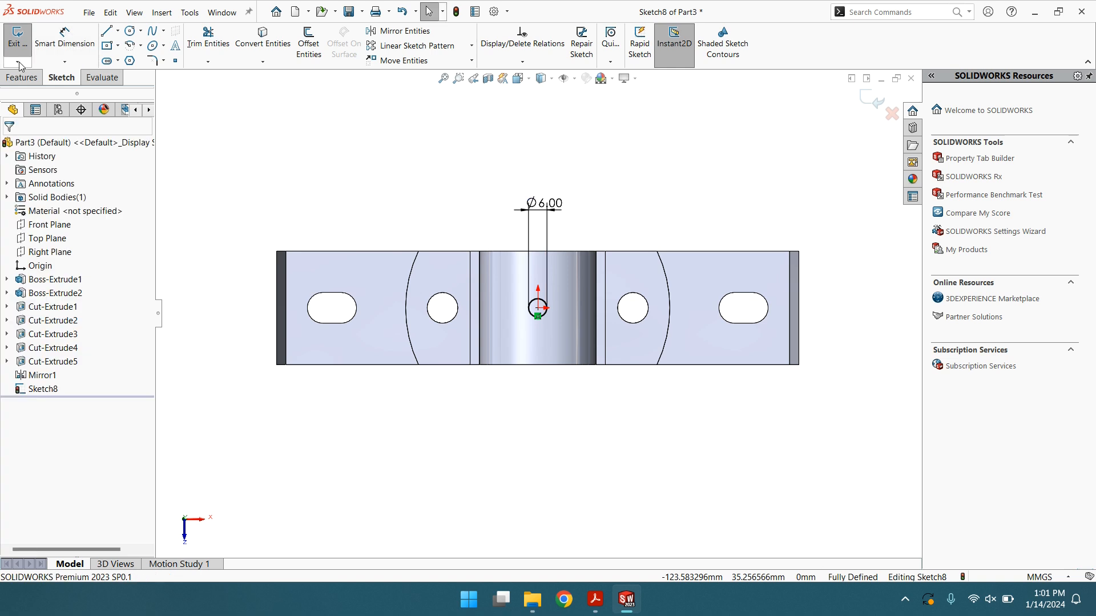
Cut the circle into the floor of the bearing seat with an Extruded Cut, Blind, 45 mm deep
left_click(22, 77)
middle_click_drag(386, 219, 392, 110)
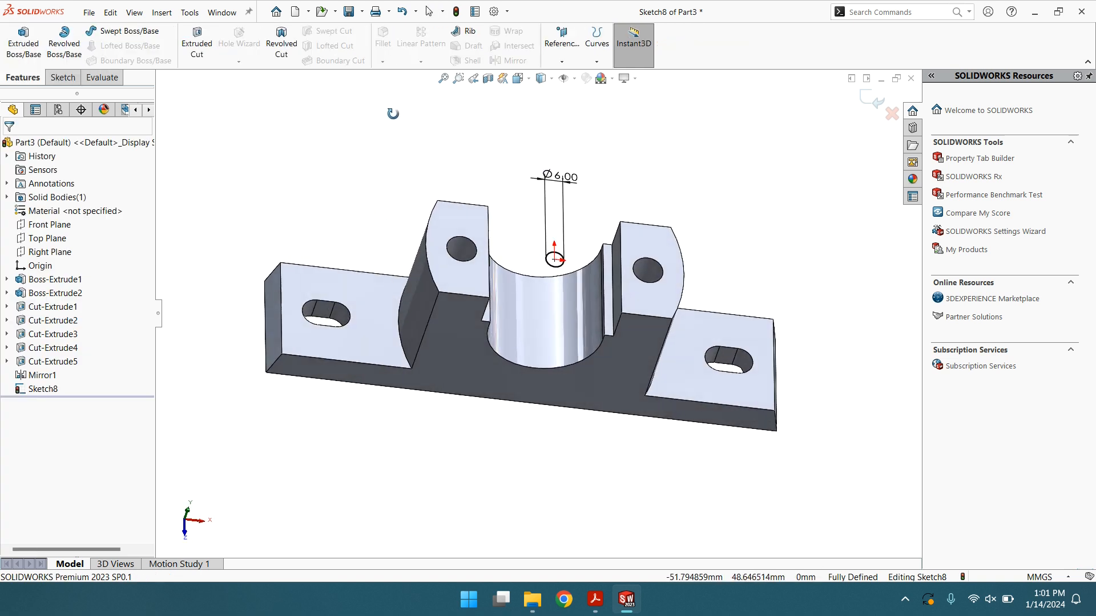
left_click(197, 44)
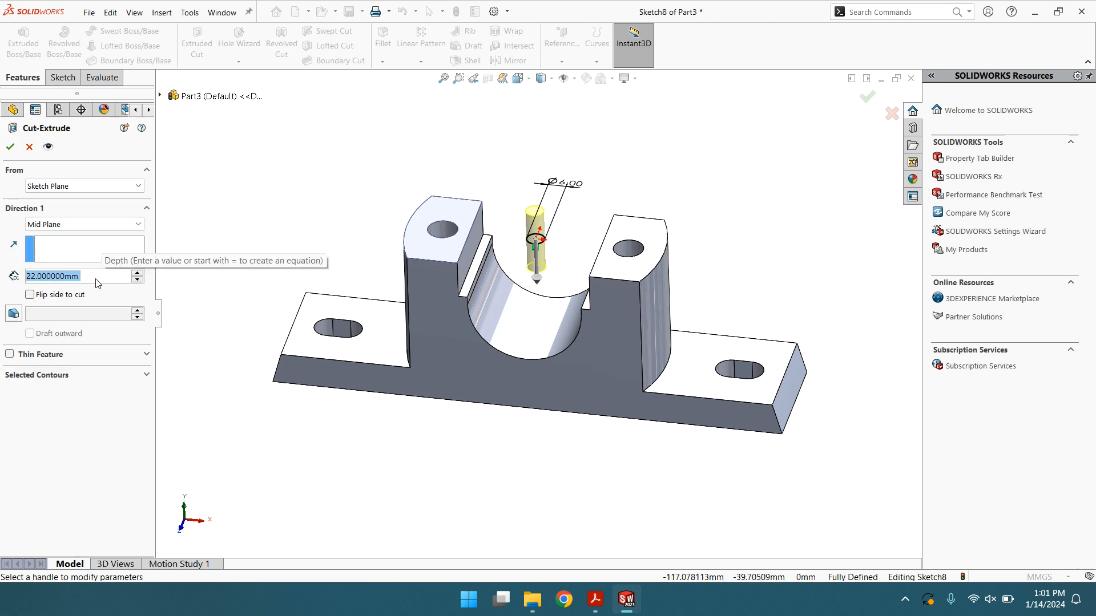
type("45")
key("Return")
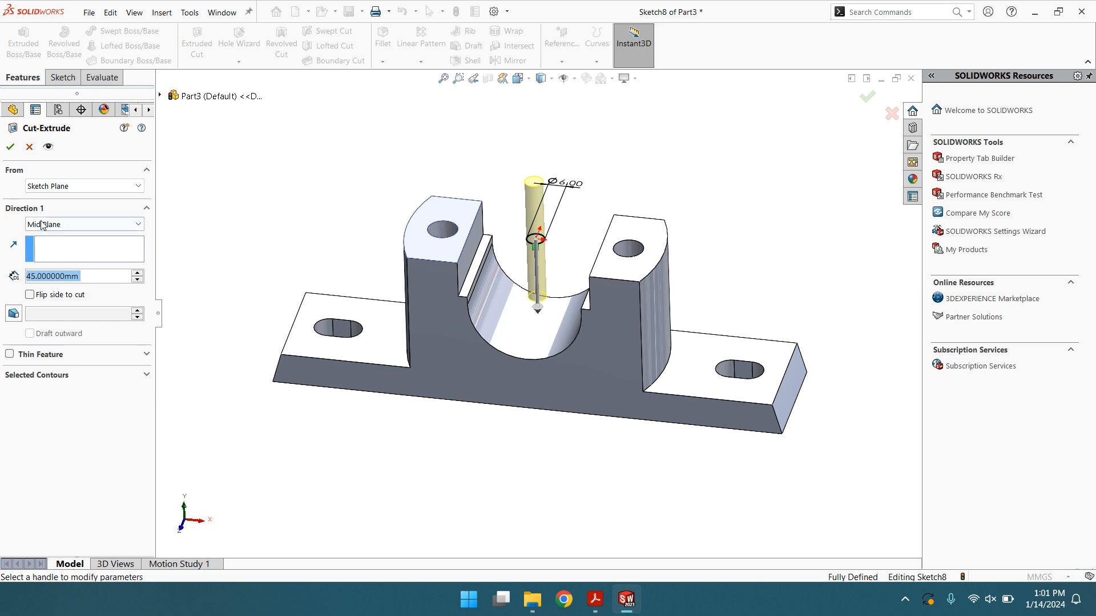
left_click(71, 224)
left_click(53, 240)
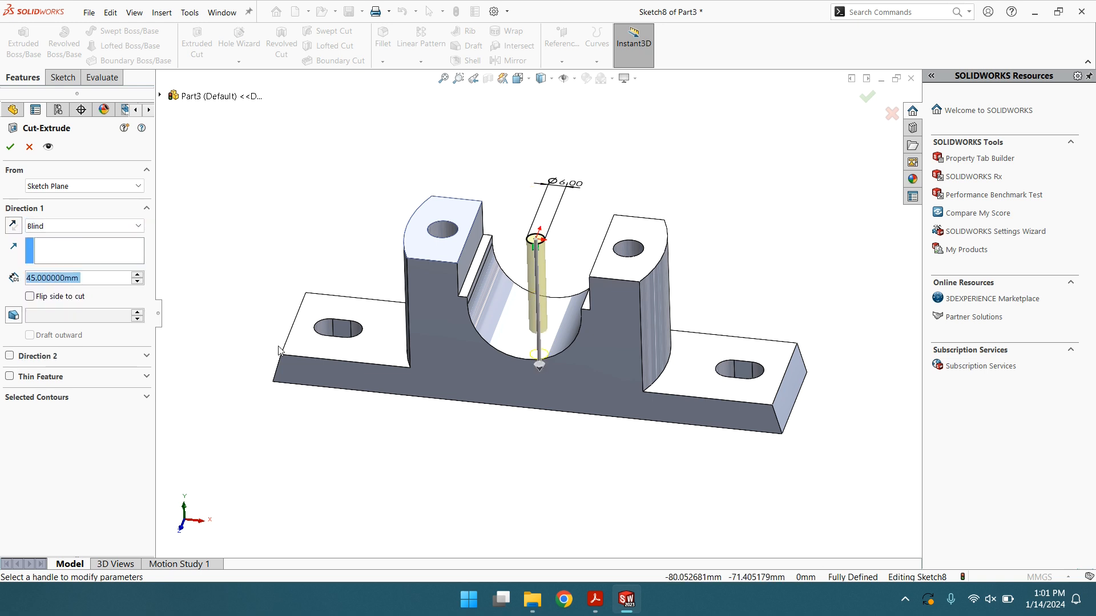
middle_click_drag(498, 378, 249, 253)
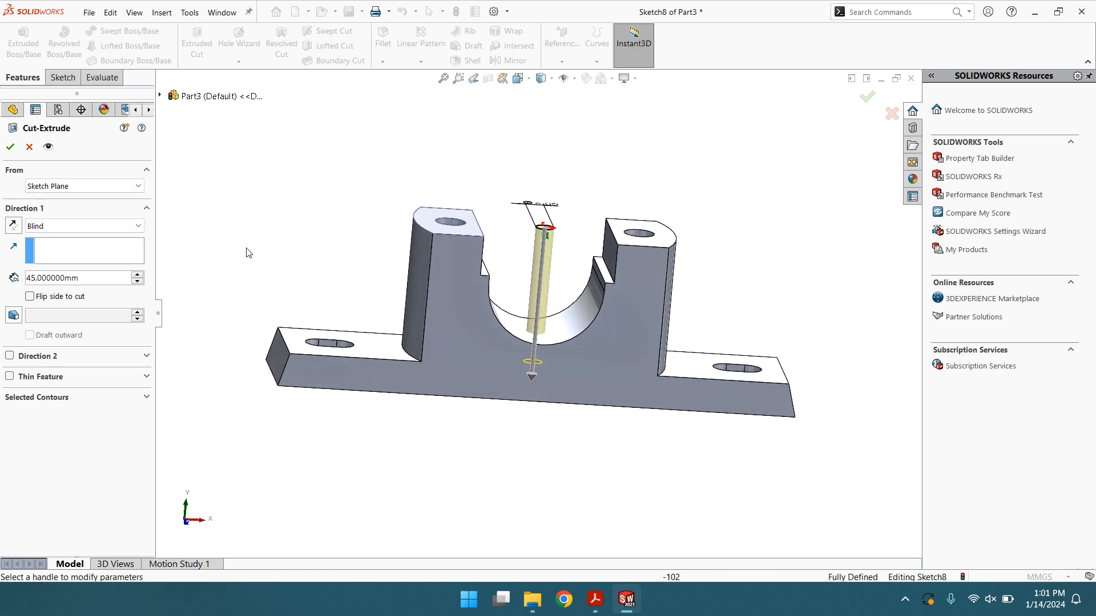
left_click(9, 147)
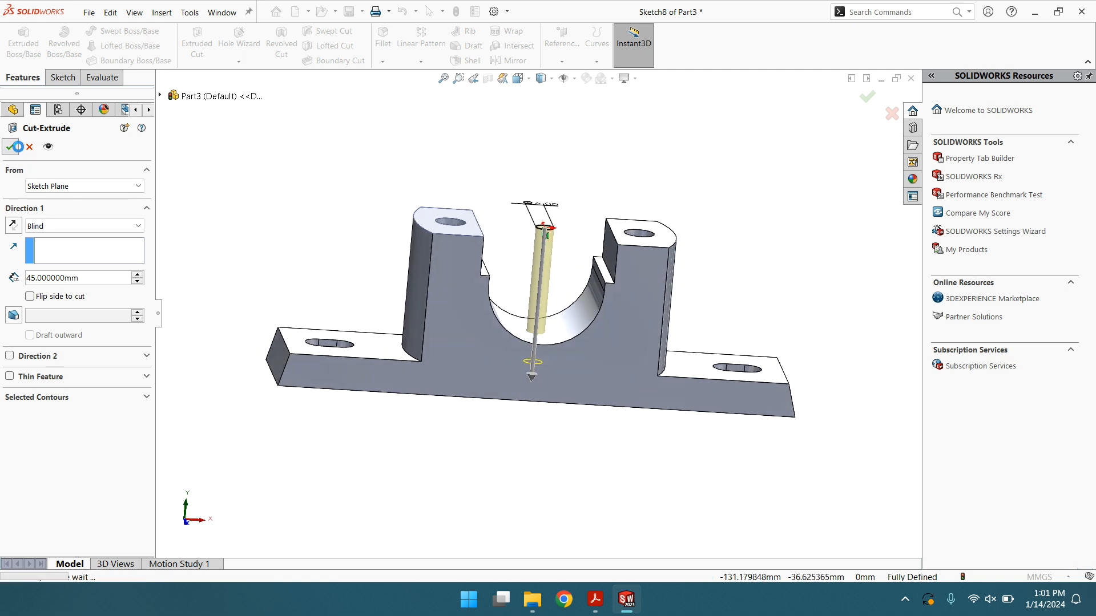
middle_click_drag(553, 329, 484, 333)
scroll(504, 310, "up", 2)
scroll(505, 310, "down", 2)
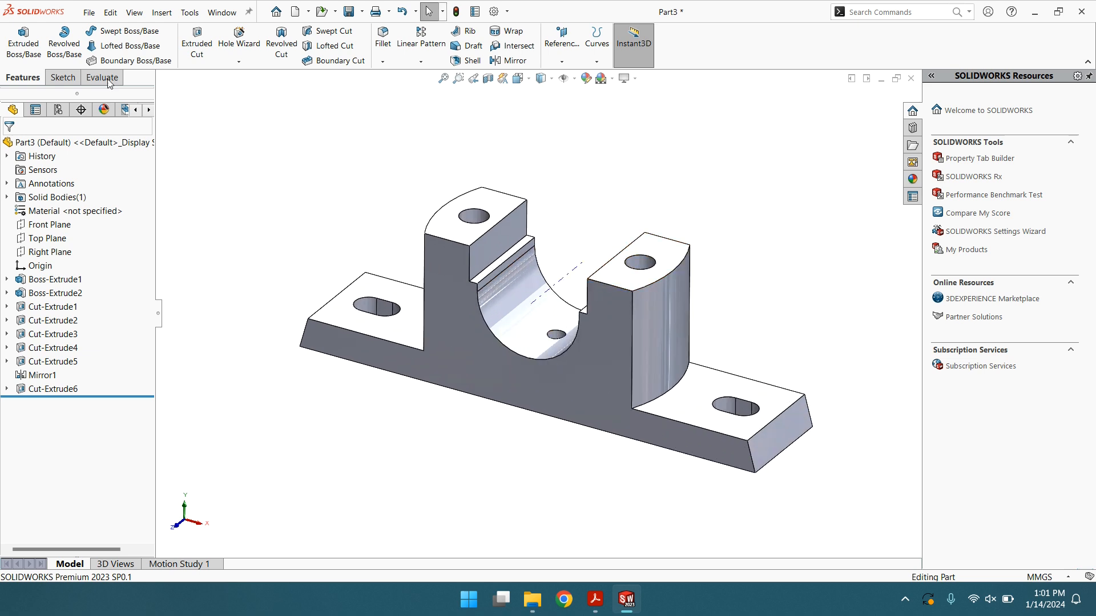
Start saving the part and go to the solidworks folder on the Desktop
left_click(87, 12)
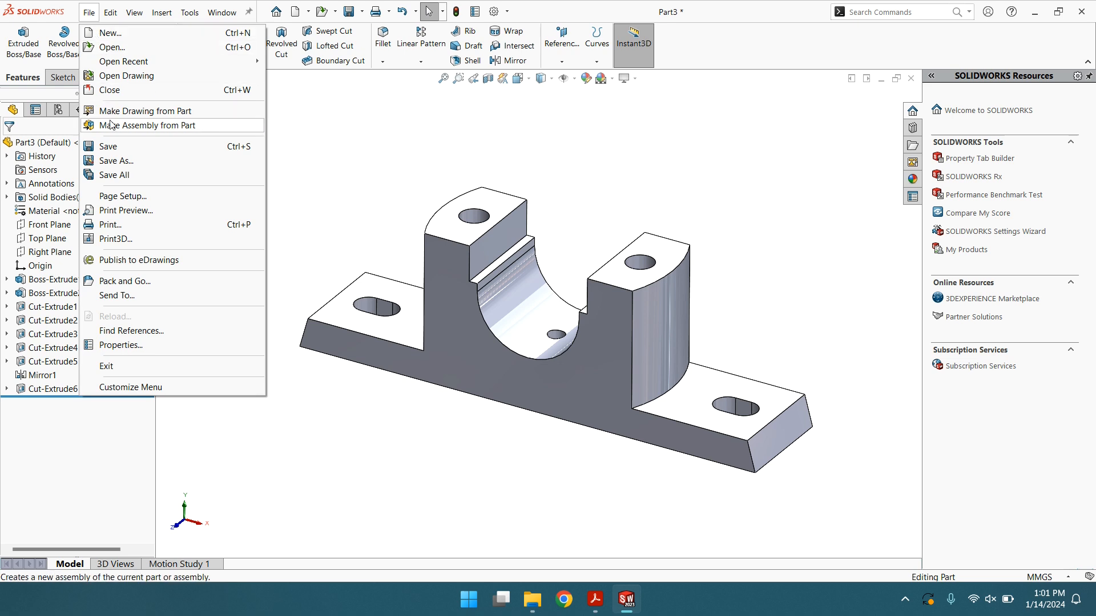
left_click(114, 149)
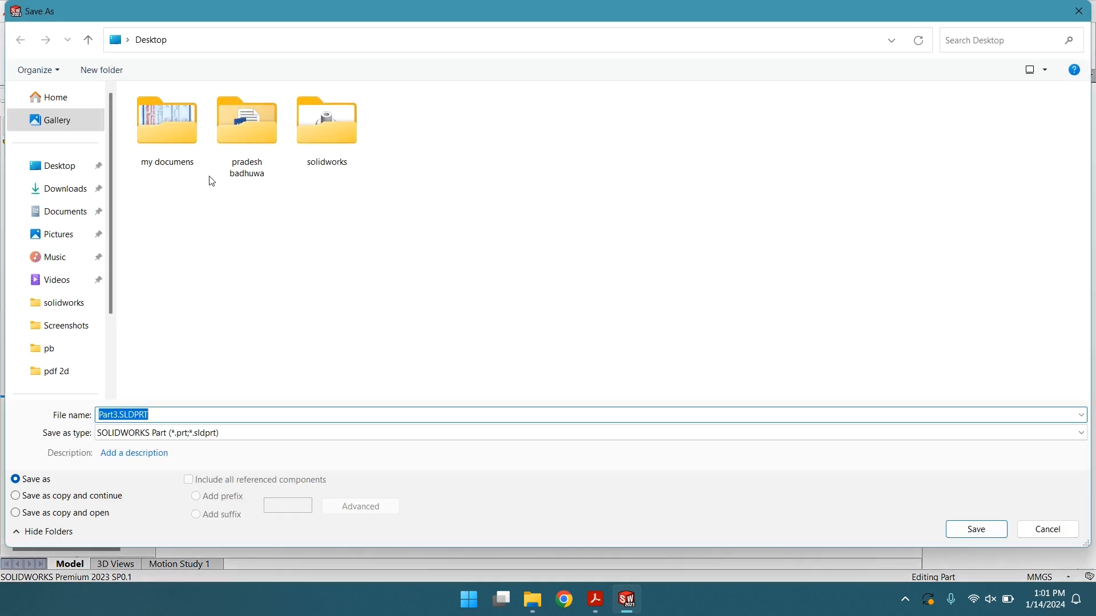
left_click(290, 214)
right_click(430, 140)
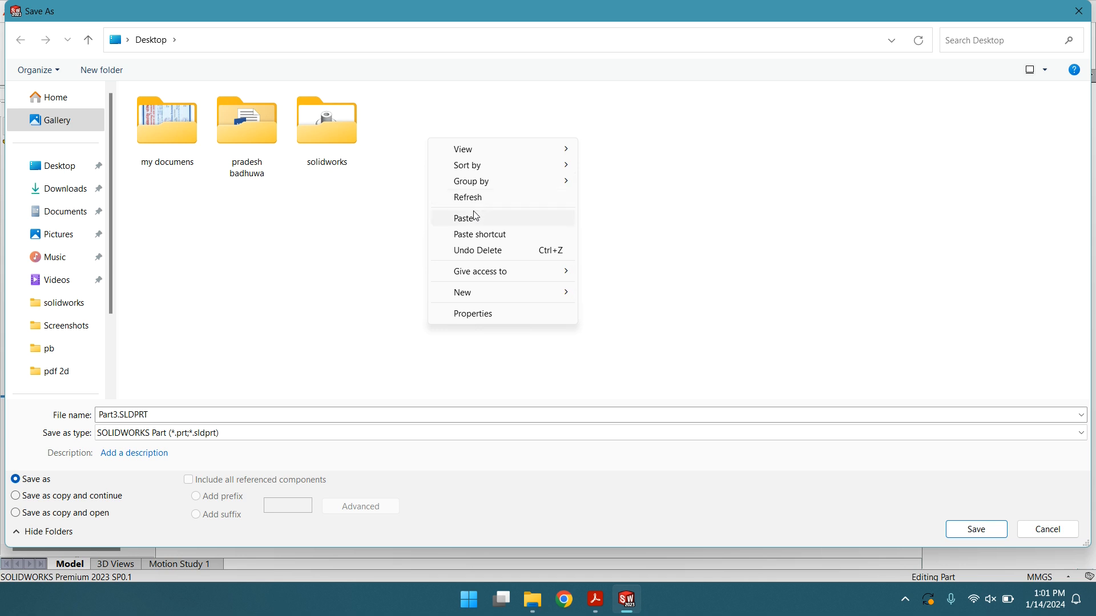
mouse_move(472, 169)
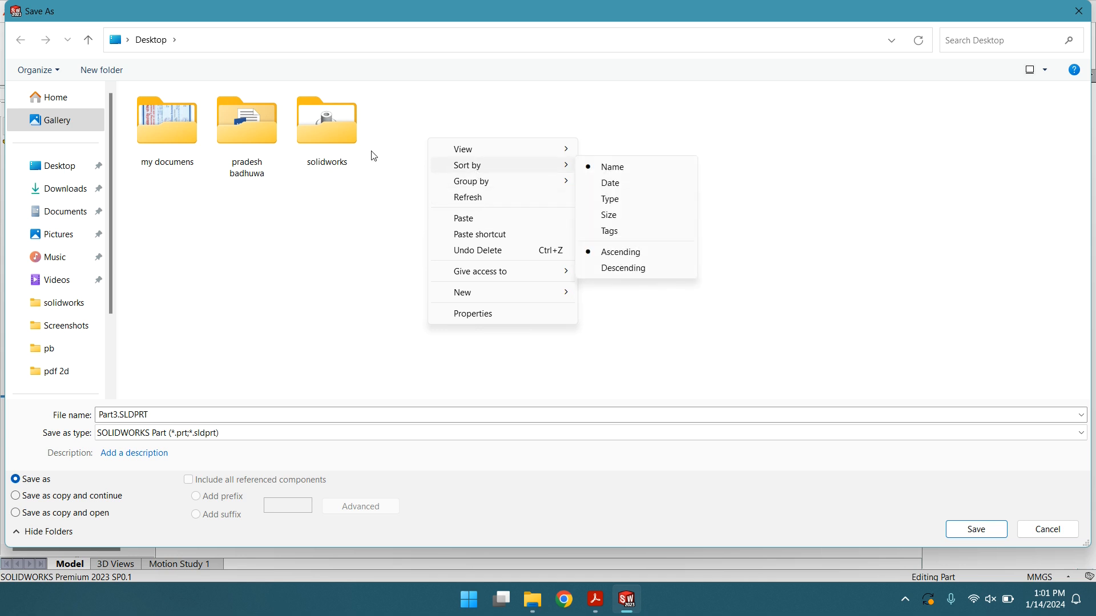
left_click(301, 122)
double_click(301, 123)
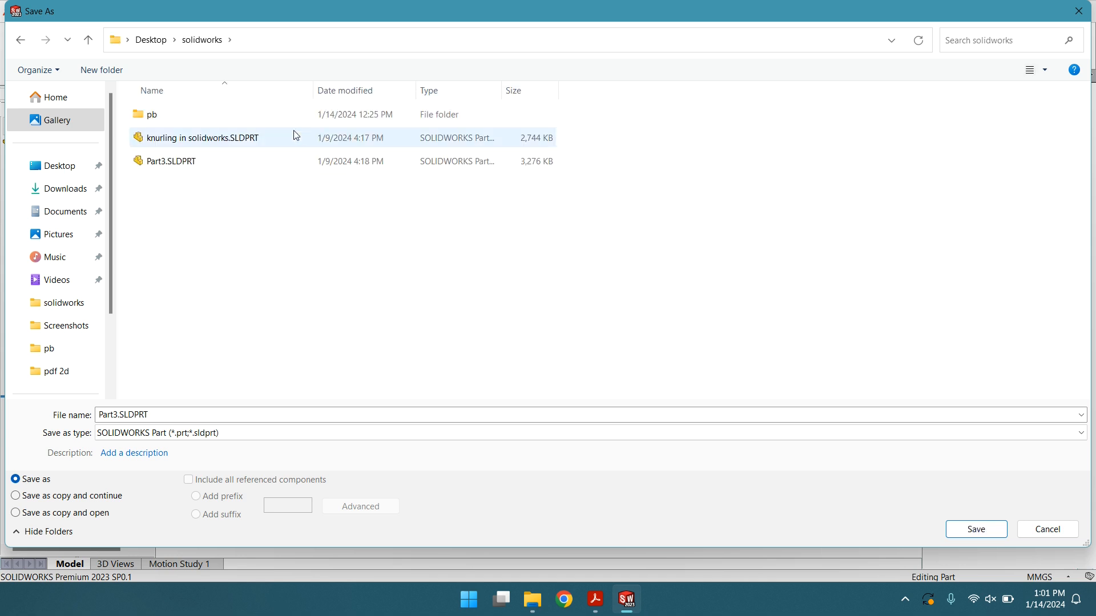
Create a folder named "plummer block" inside the solidworks folder and open it as the save location
right_click(236, 225)
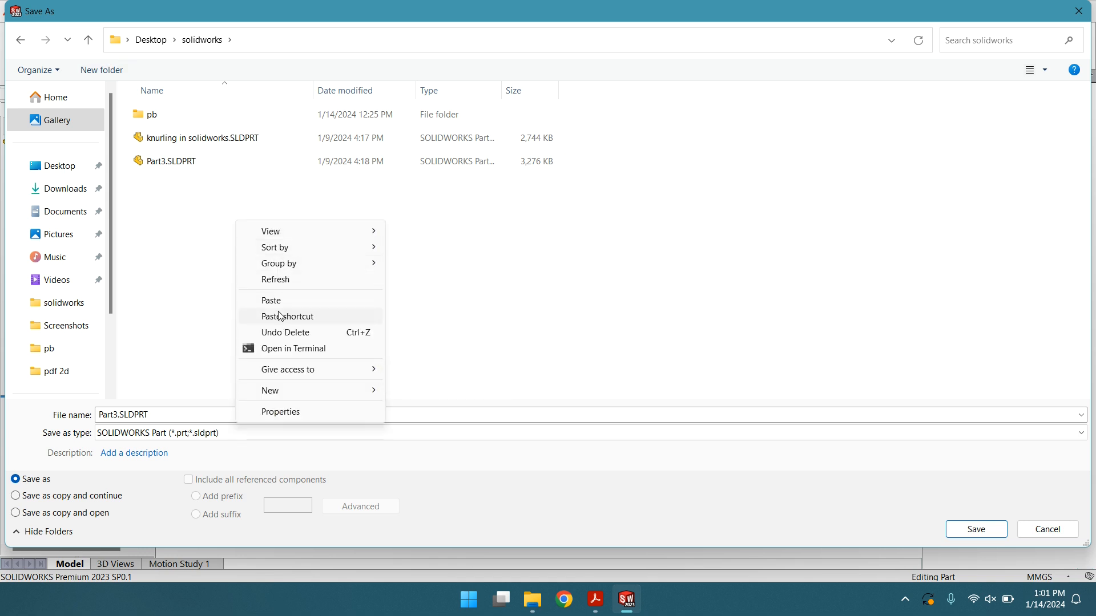
mouse_move(345, 397)
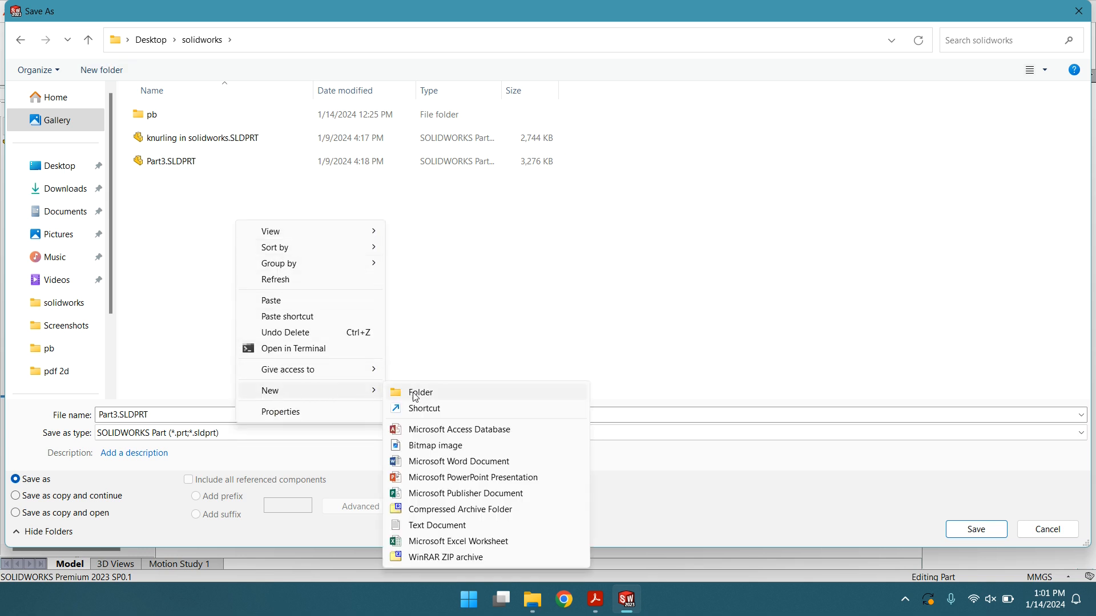
left_click(418, 393)
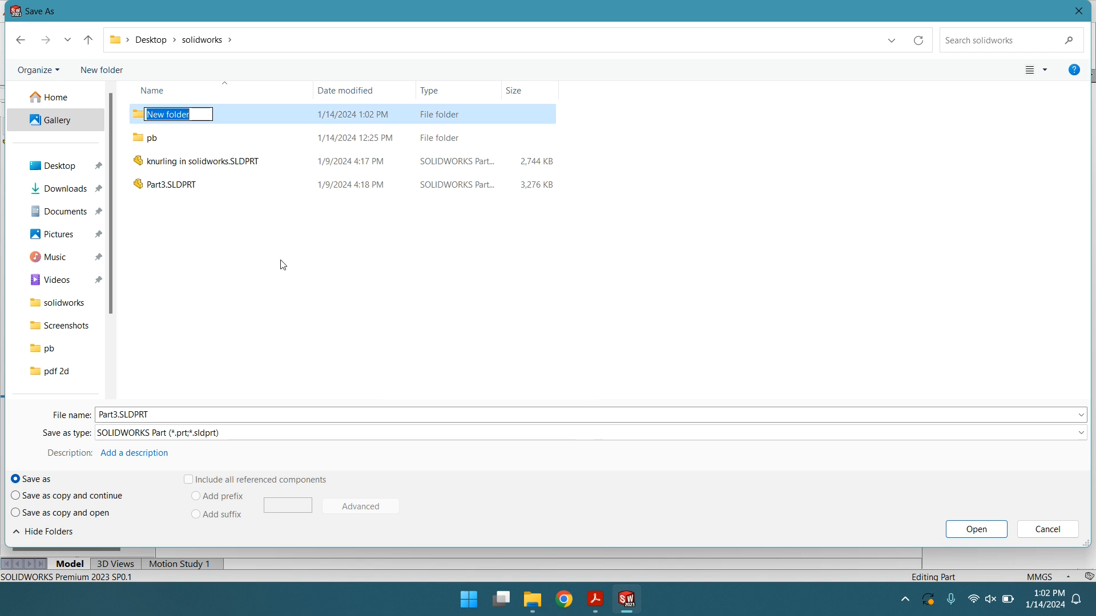
type("plummer block")
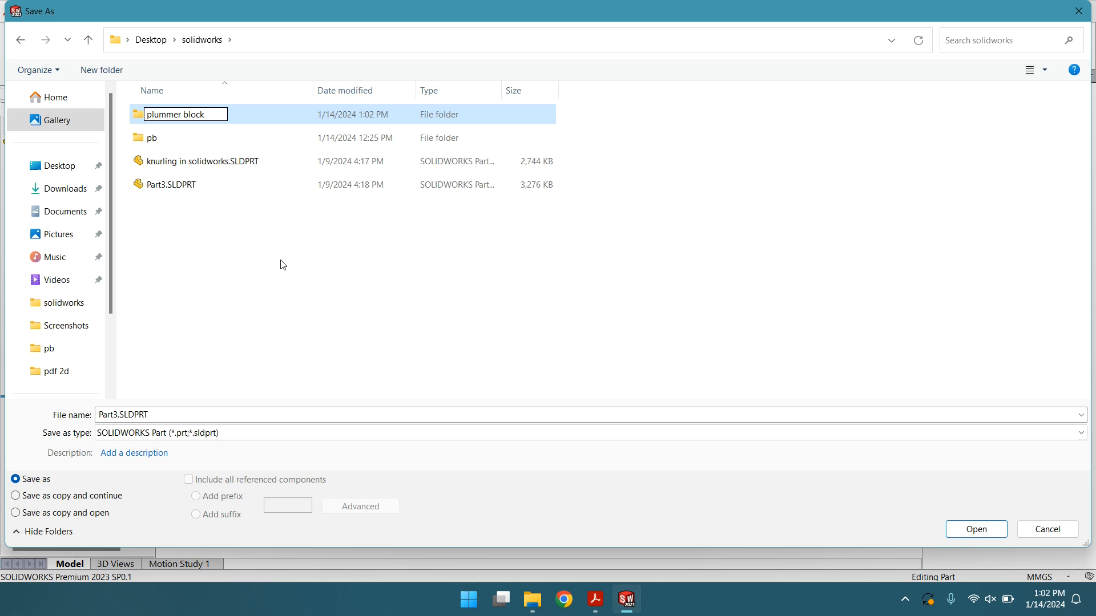
key("Return")
key("Return")
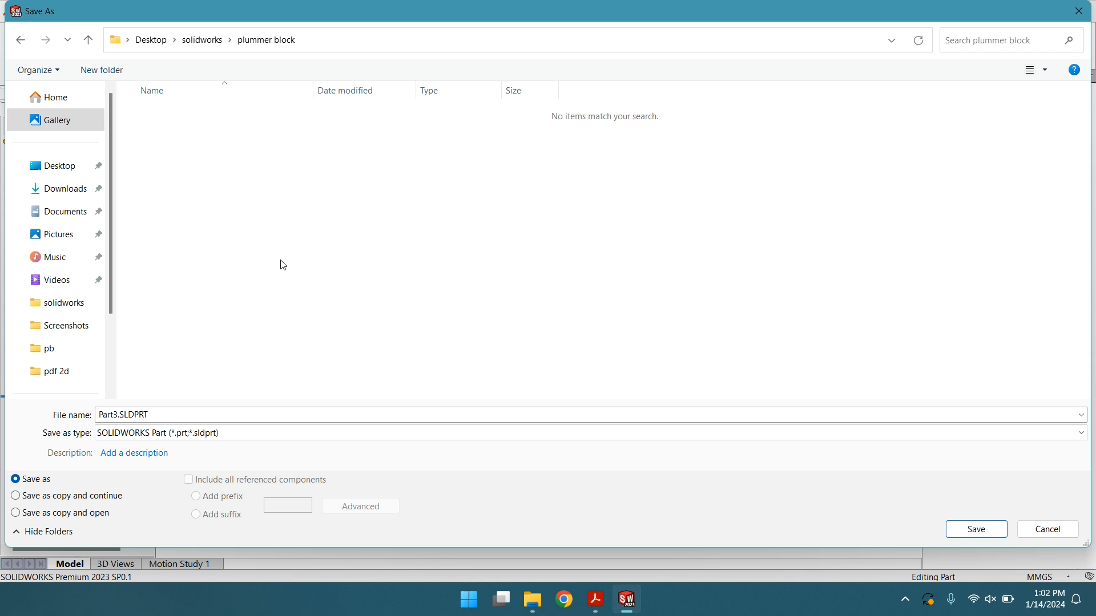
Name the part file casting and save it in the plummer block folder
double_click(164, 415)
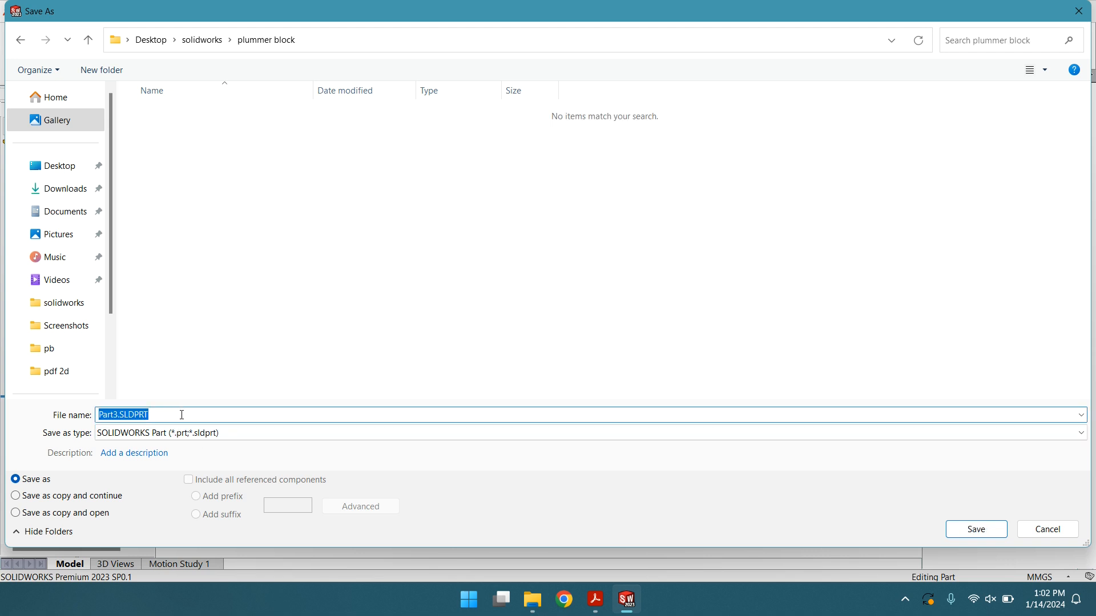
type("cas")
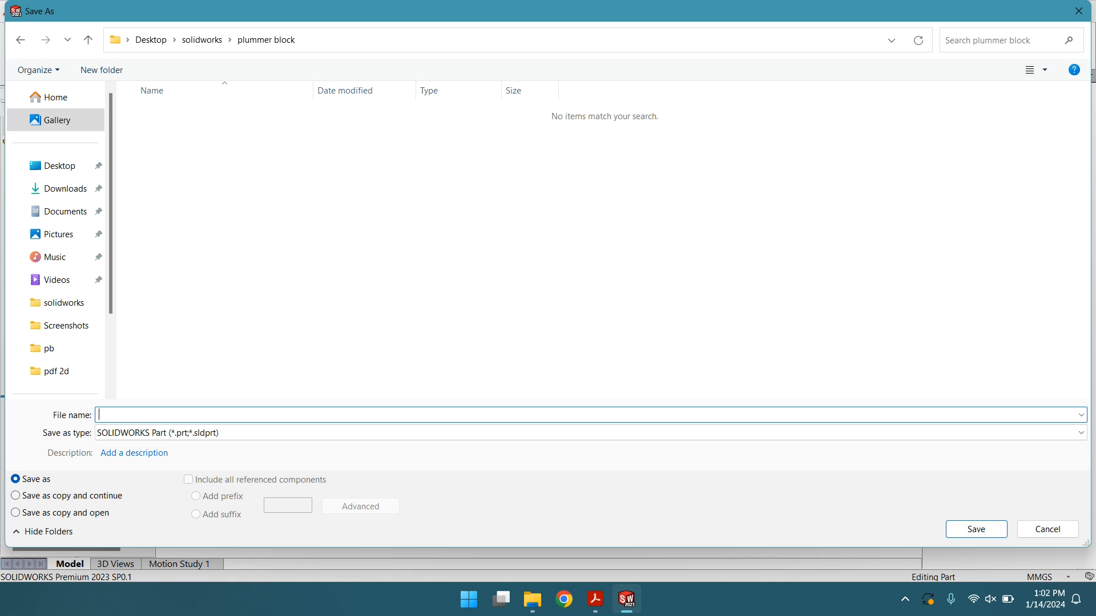
left_click(249, 349)
left_click(178, 416)
key("Return")
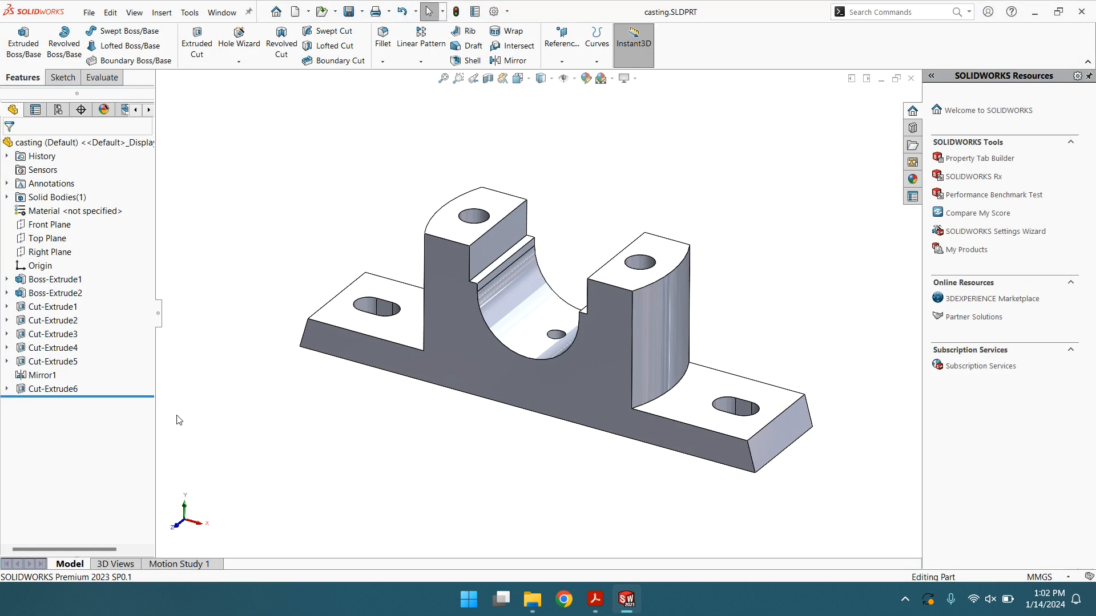
Colour the whole solid body green from the standard swatches and save the part
left_click(57, 197)
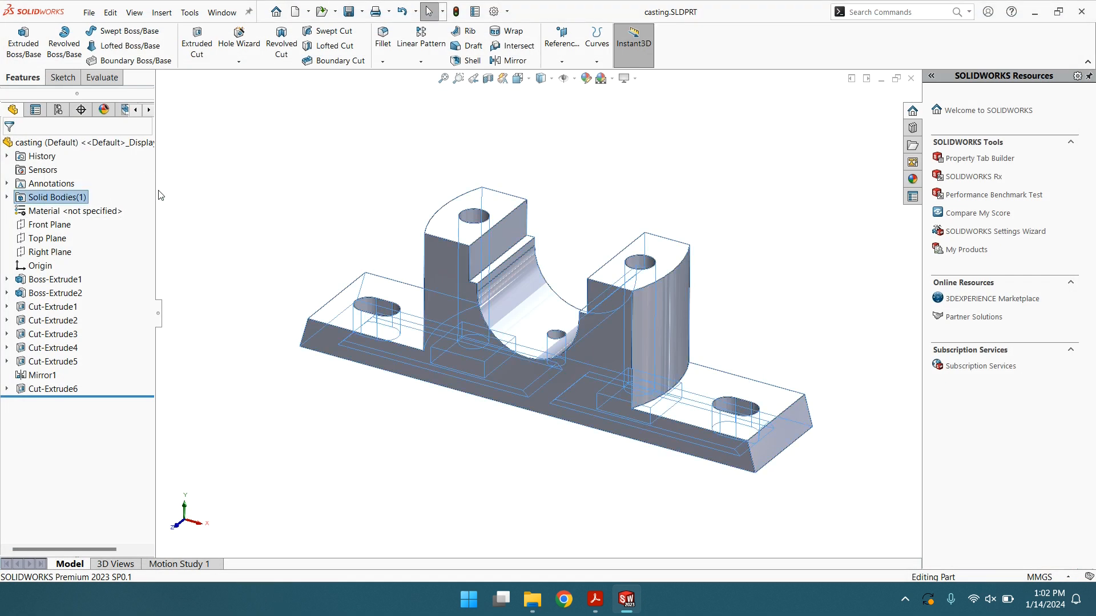
left_click(586, 79)
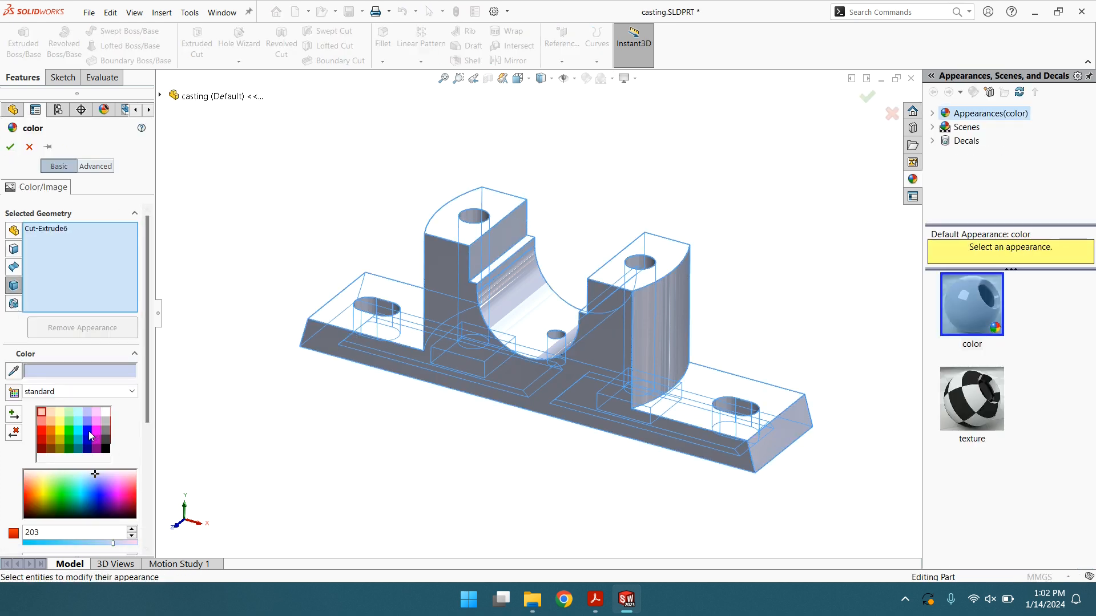
left_click(88, 430)
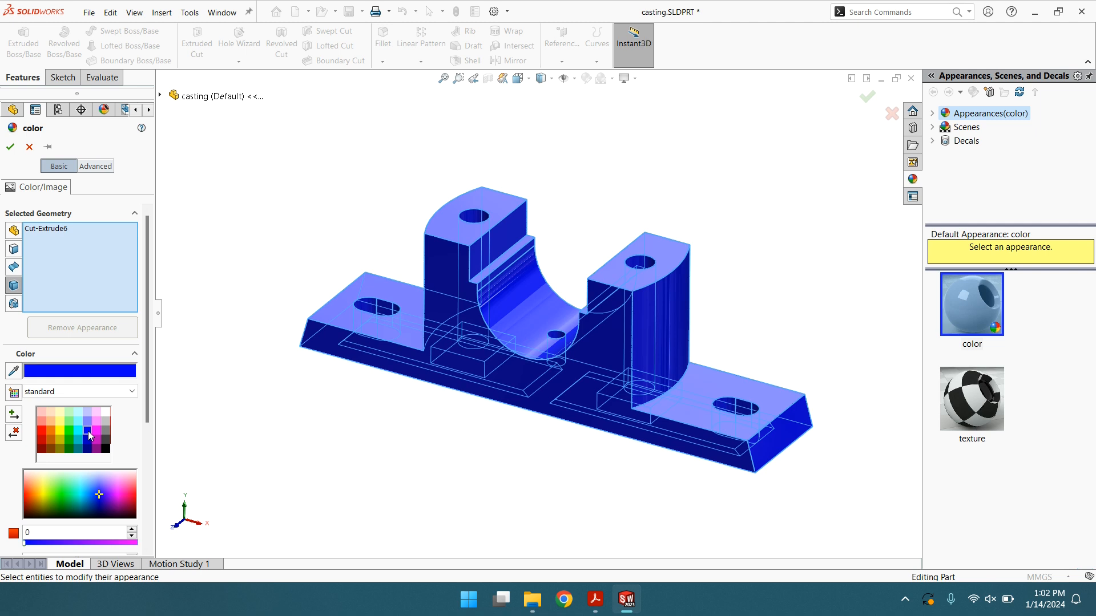
left_click(82, 431)
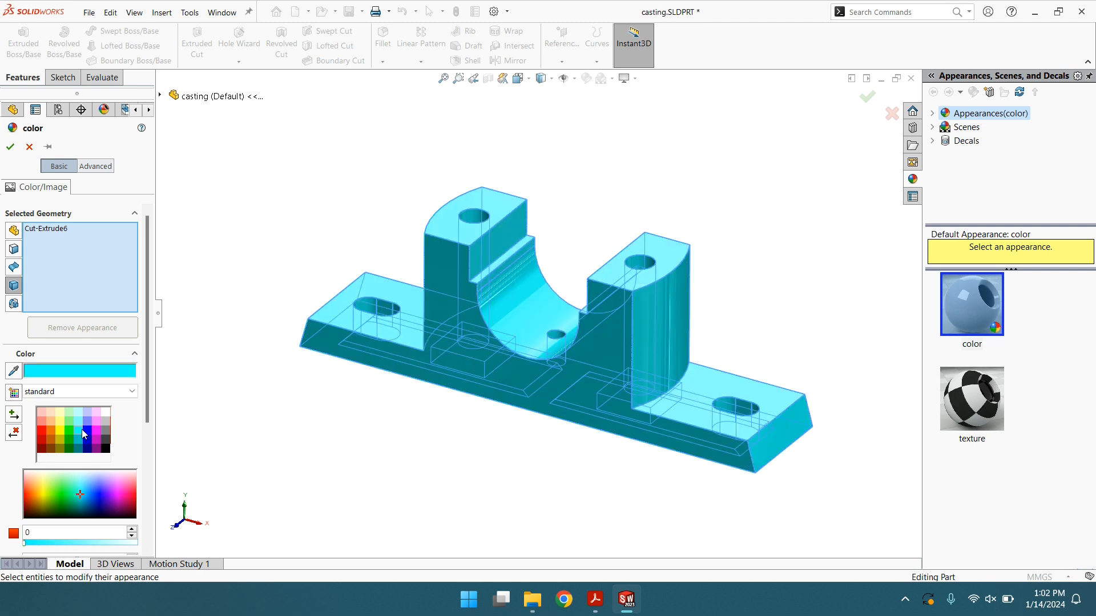
left_click(68, 429)
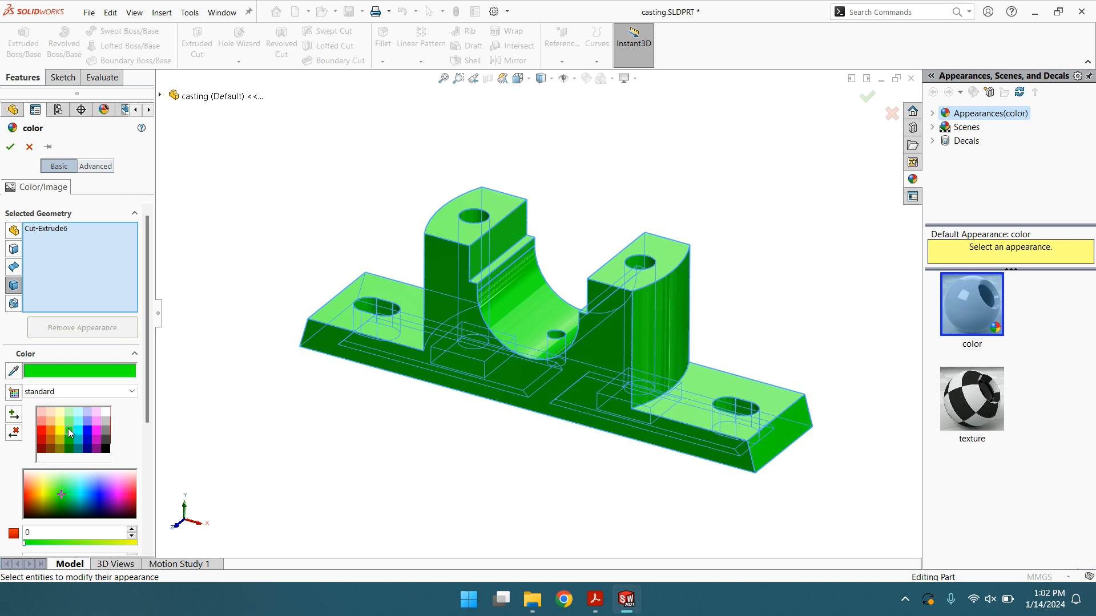
left_click(12, 148)
scroll(560, 252, "up", 2)
scroll(567, 283, "down", 2)
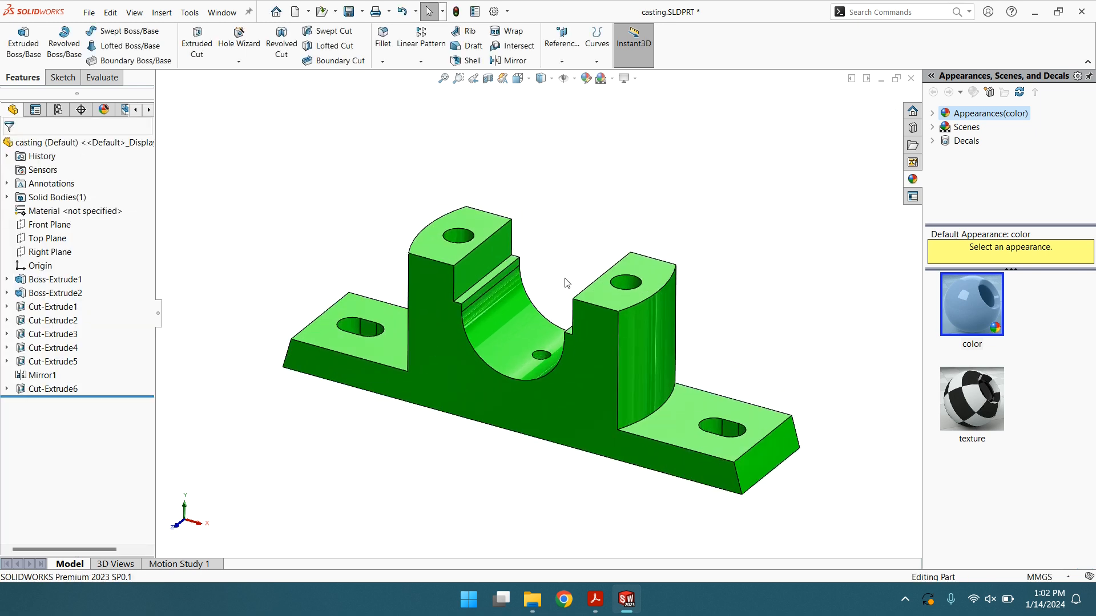
left_click(89, 12)
left_click(104, 148)
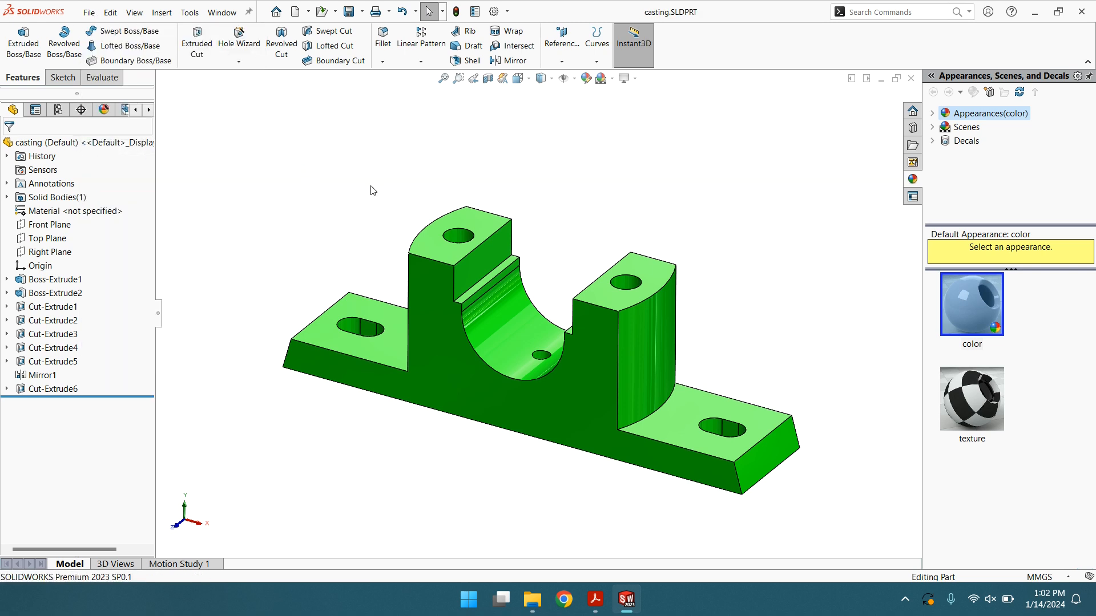
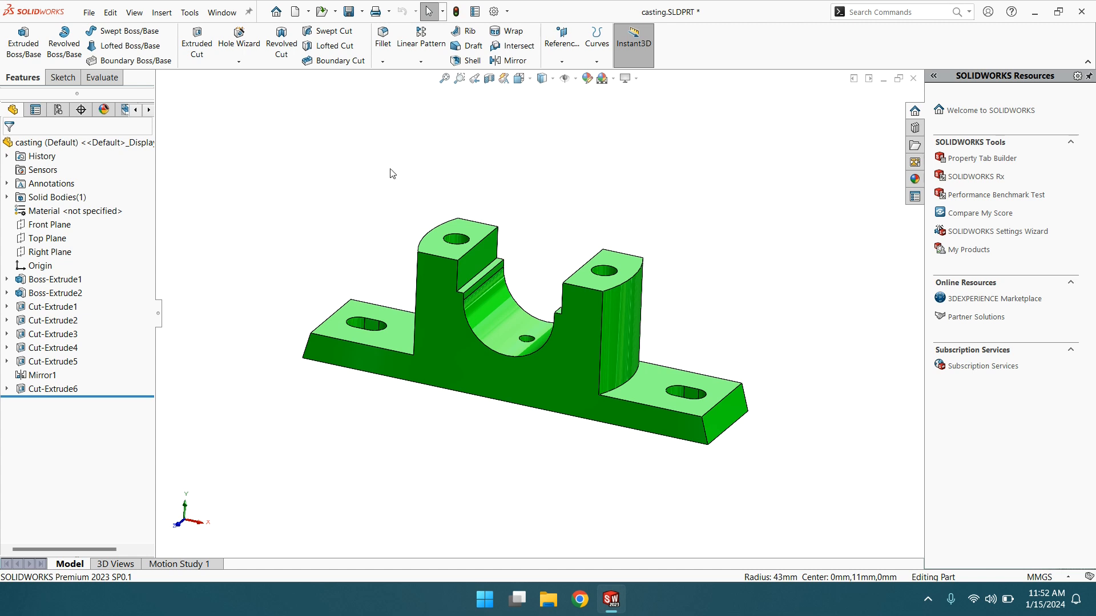
Fillet the two curved edges where the uprights' outer faces meet the base with a 6 mm radius, and save the part
left_click(382, 61)
left_click(388, 72)
left_click(615, 391)
middle_click_drag(453, 408, 479, 417)
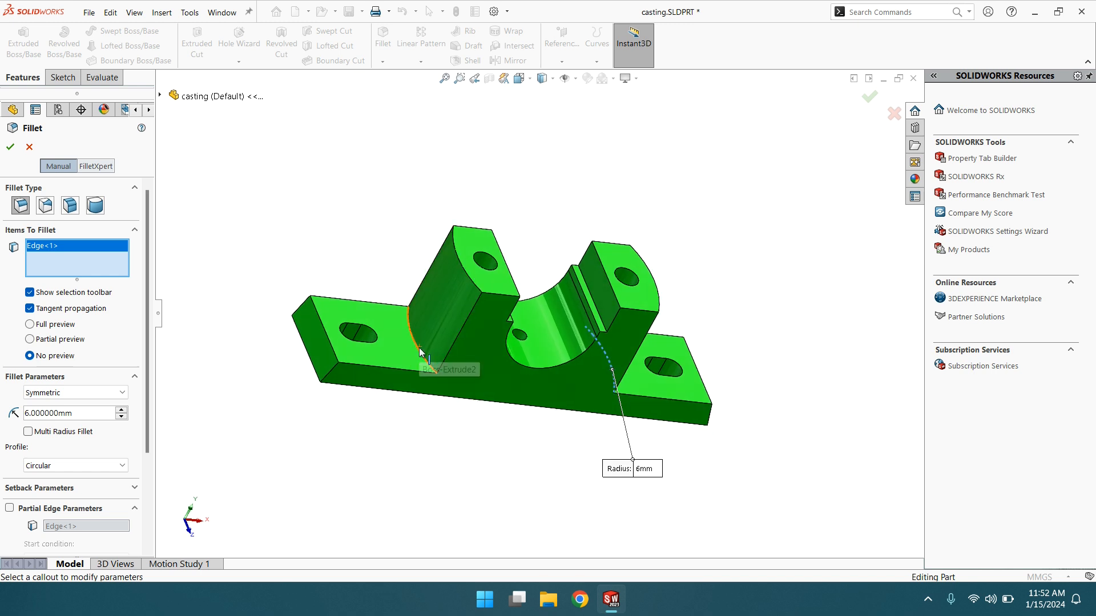
left_click(419, 350)
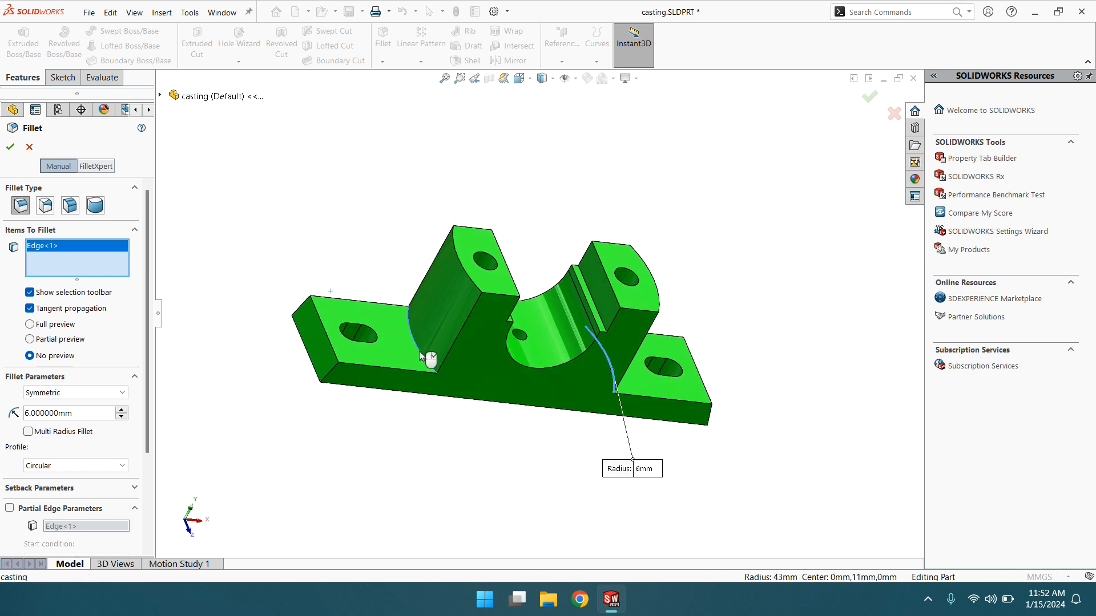
left_click(78, 413)
left_click(10, 146)
middle_click_drag(575, 227, 516, 206)
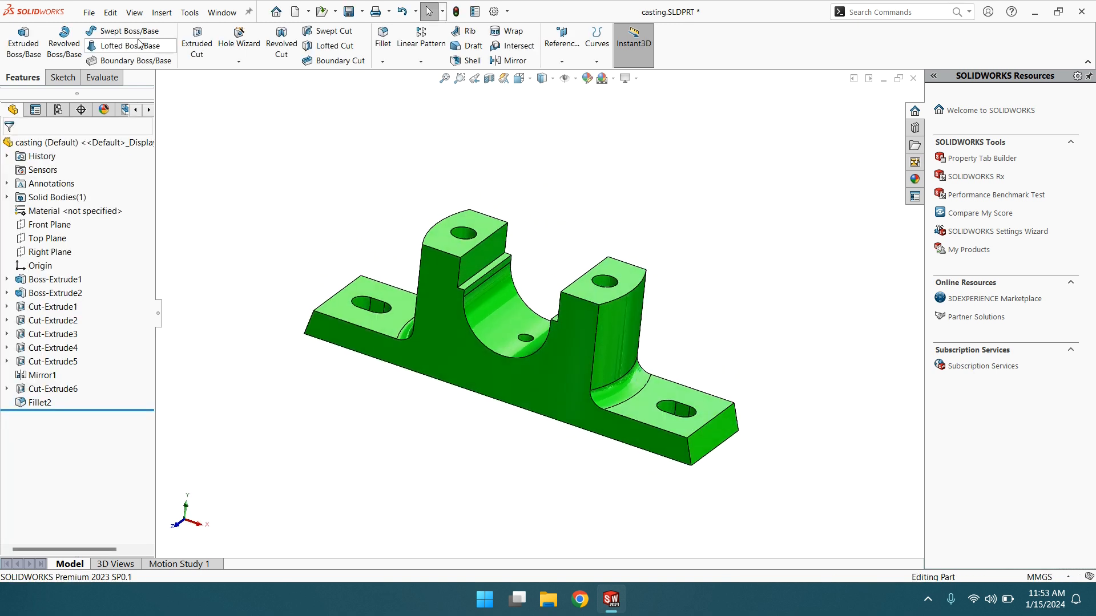
left_click(89, 13)
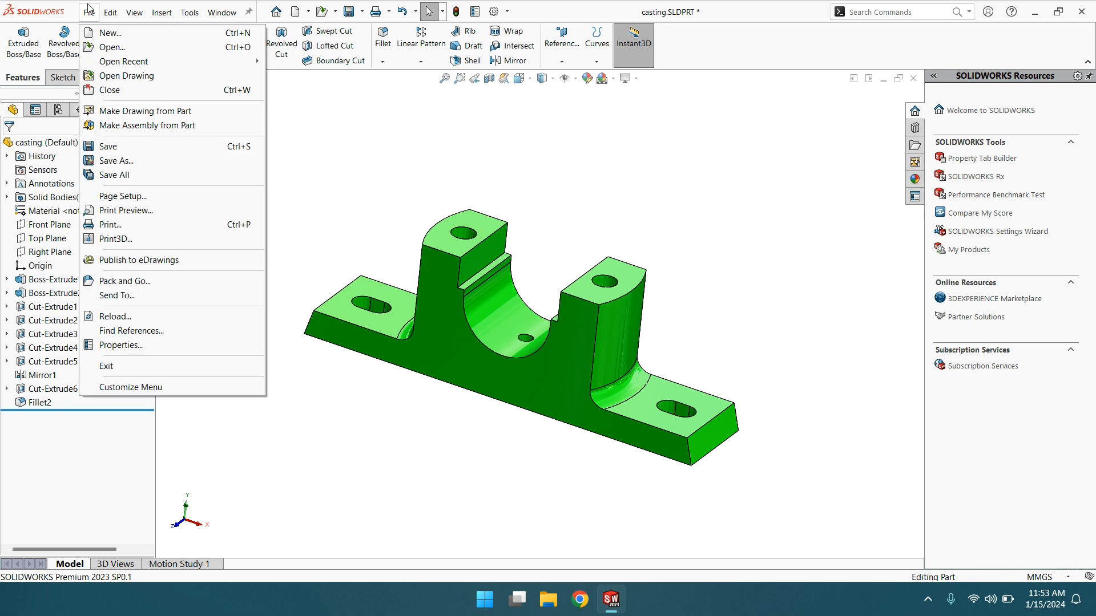
left_click(114, 147)
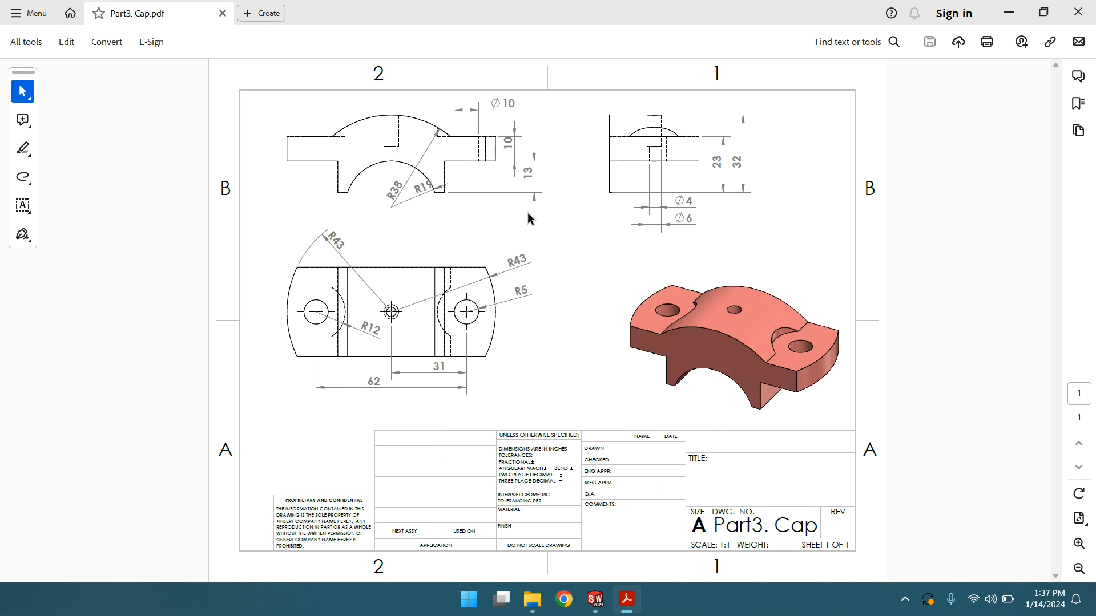
Switch from the Cap PDF drawing to SOLIDWORKS, create a new part and set its scene to Plain White
left_click(595, 599)
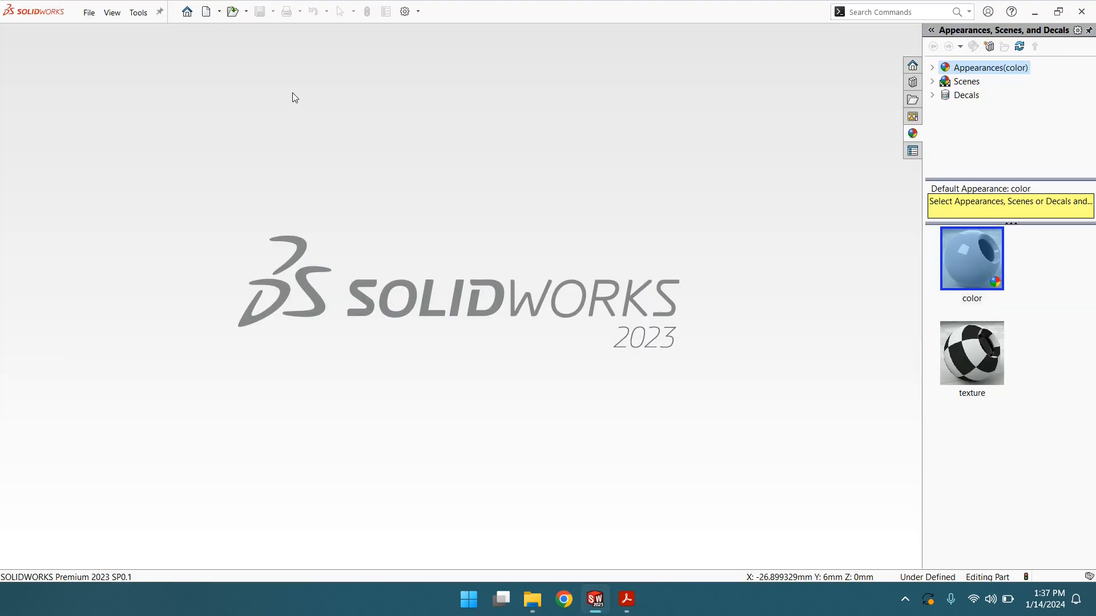
left_click(91, 16)
left_click(101, 30)
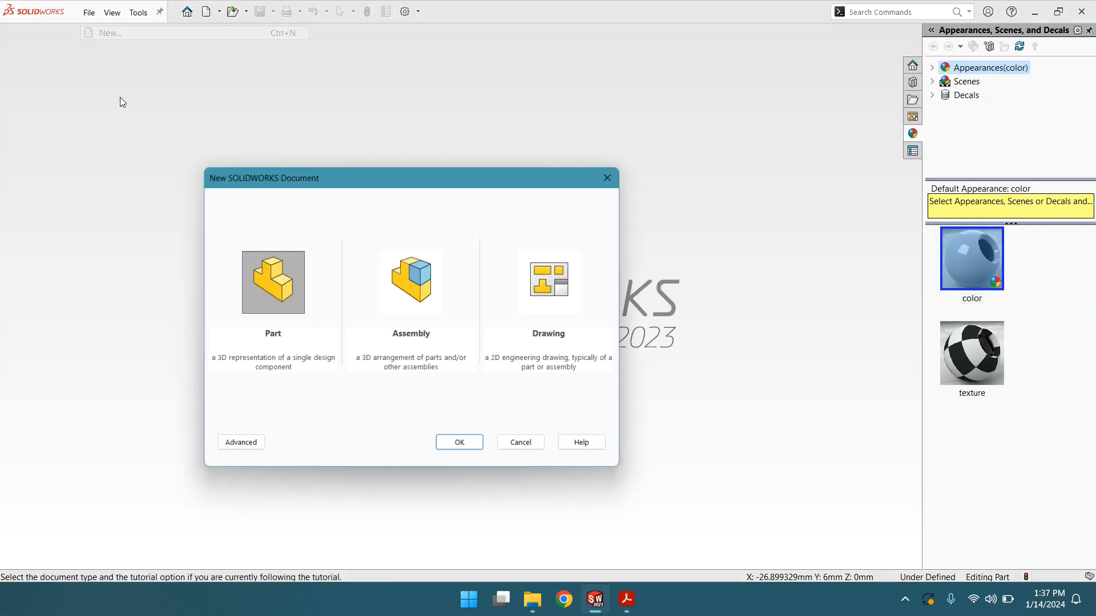
left_click(470, 455)
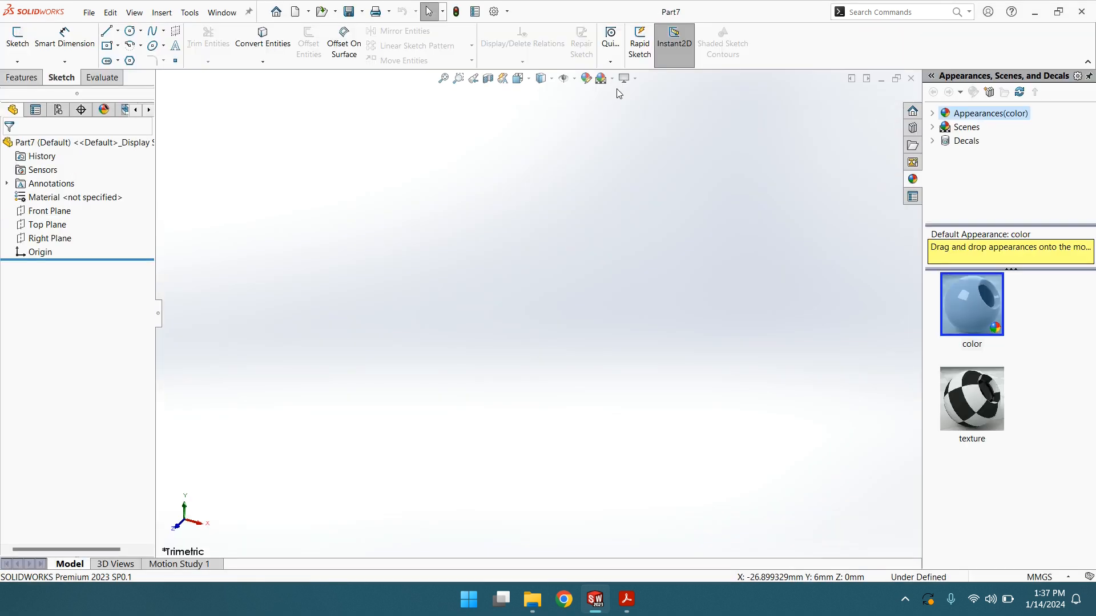
left_click(612, 79)
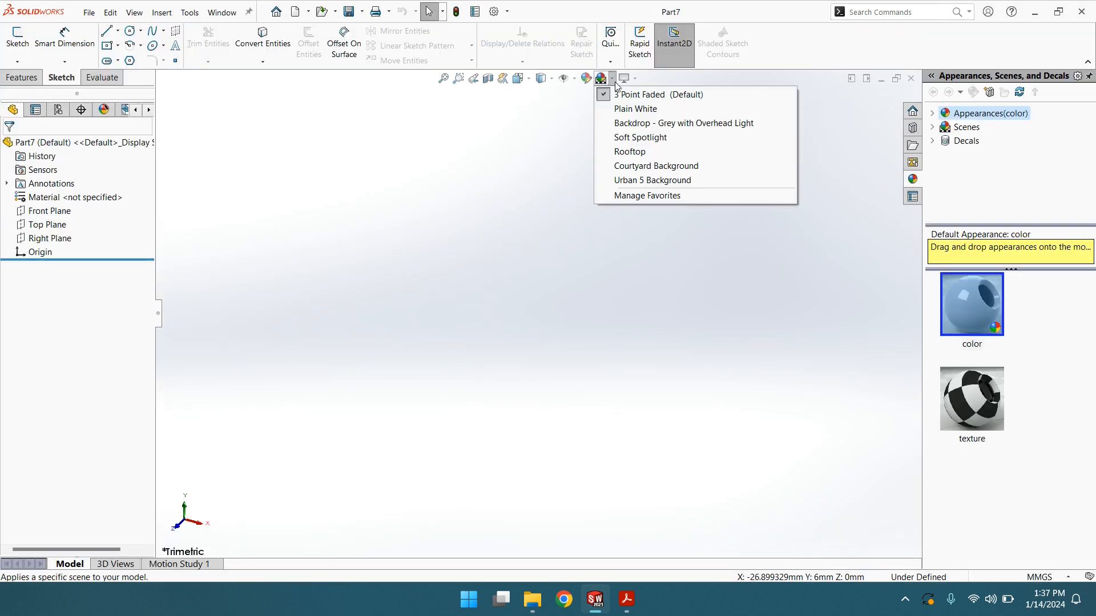
left_click(638, 109)
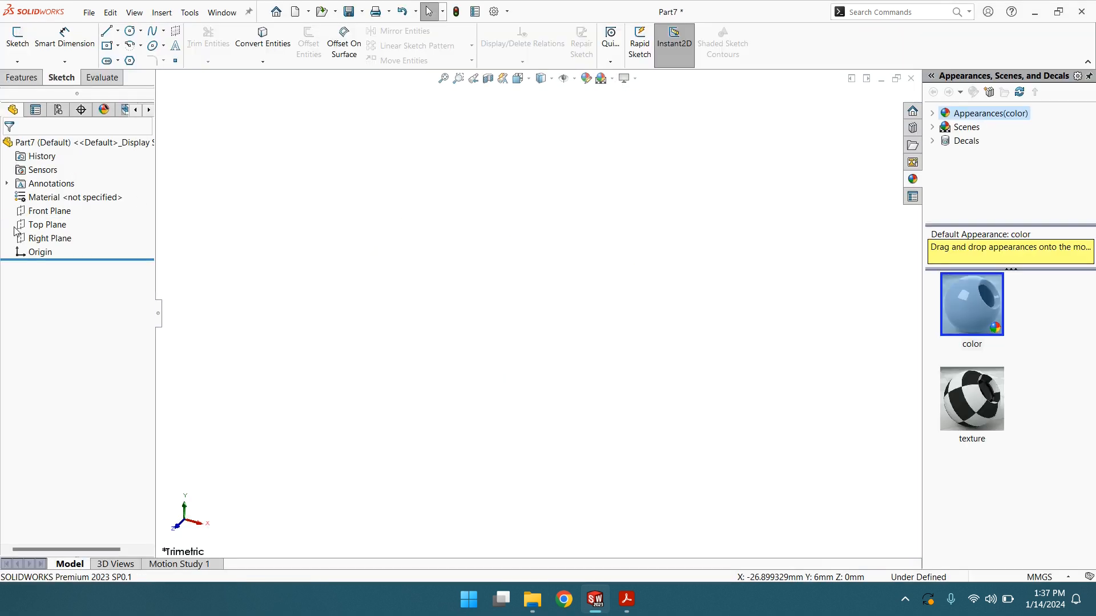
On the Front Plane, sketch an open stepped line profile above the origin, with a lower line about 13 mm long and an outer edge about 17 mm high
left_click(50, 211)
left_click(90, 197)
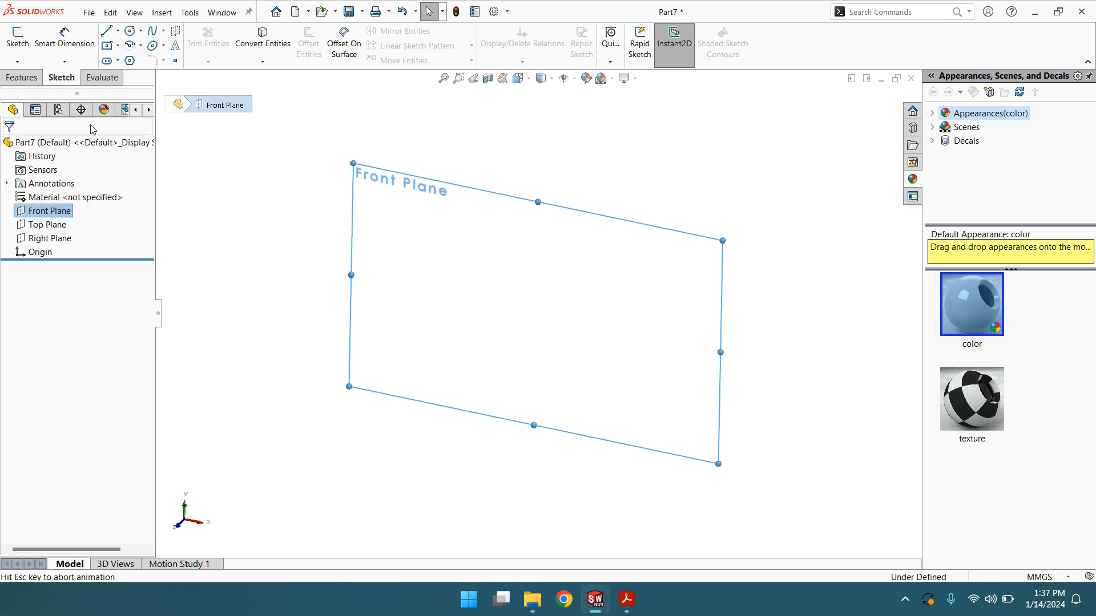
left_click(110, 33)
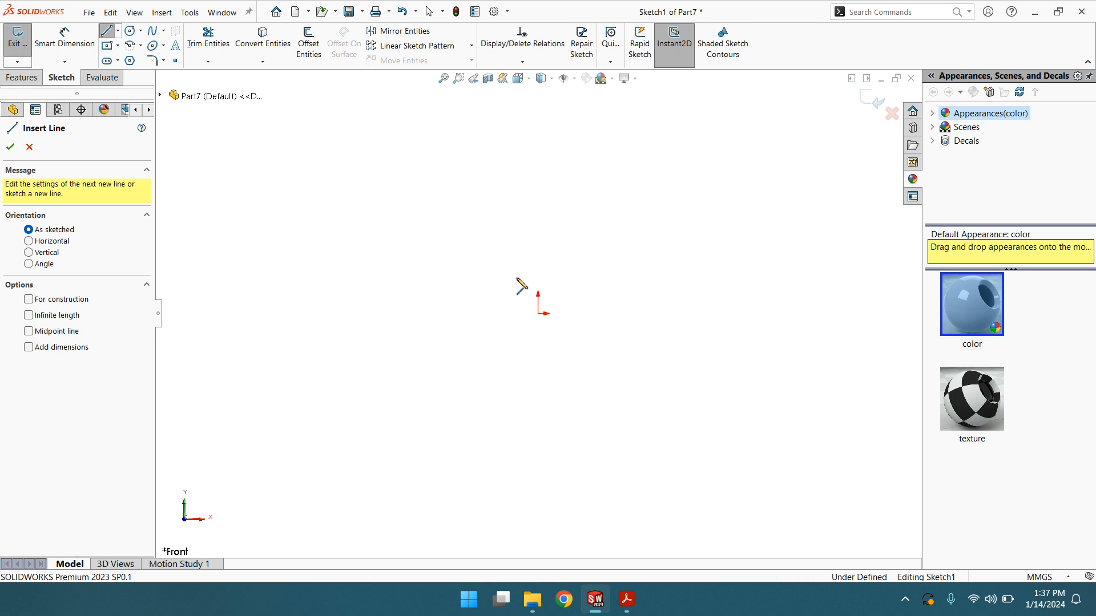
left_click_drag(517, 279, 490, 279)
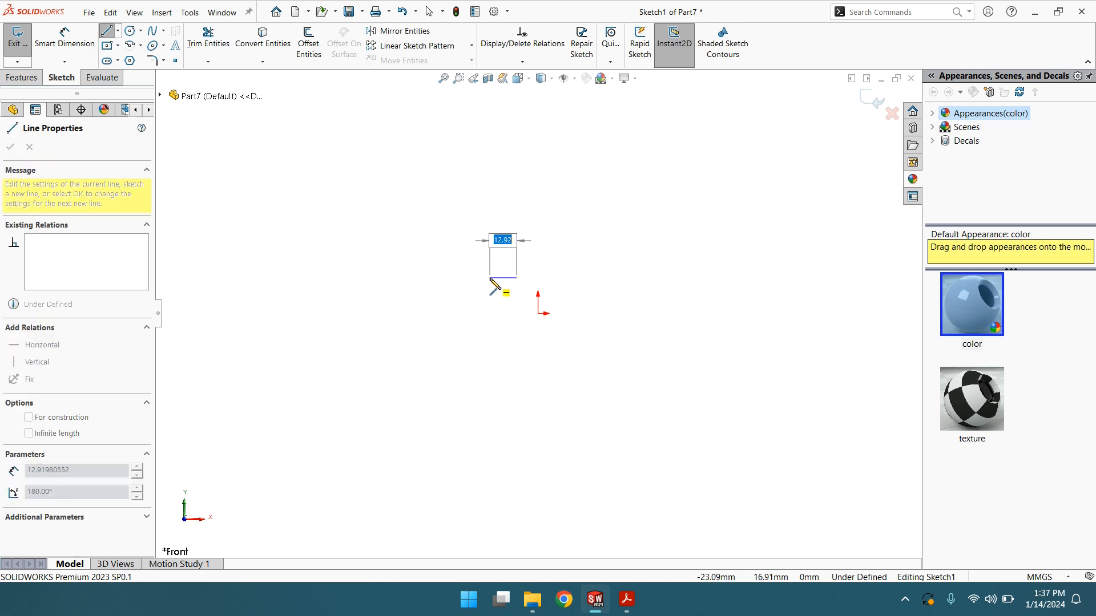
left_click(490, 278)
left_click(490, 232)
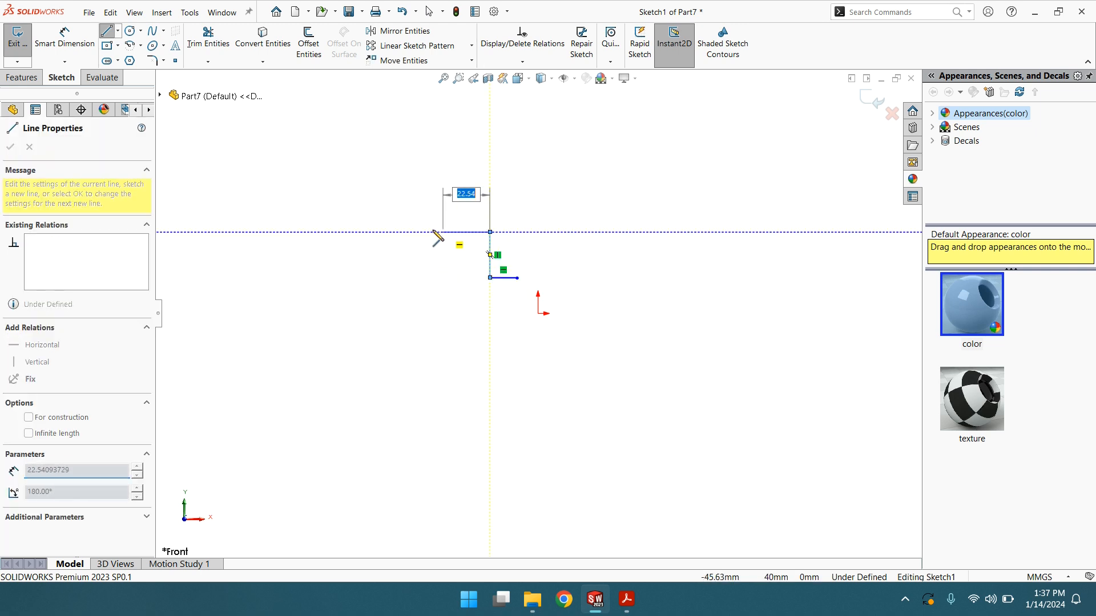
left_click(404, 232)
left_click(404, 197)
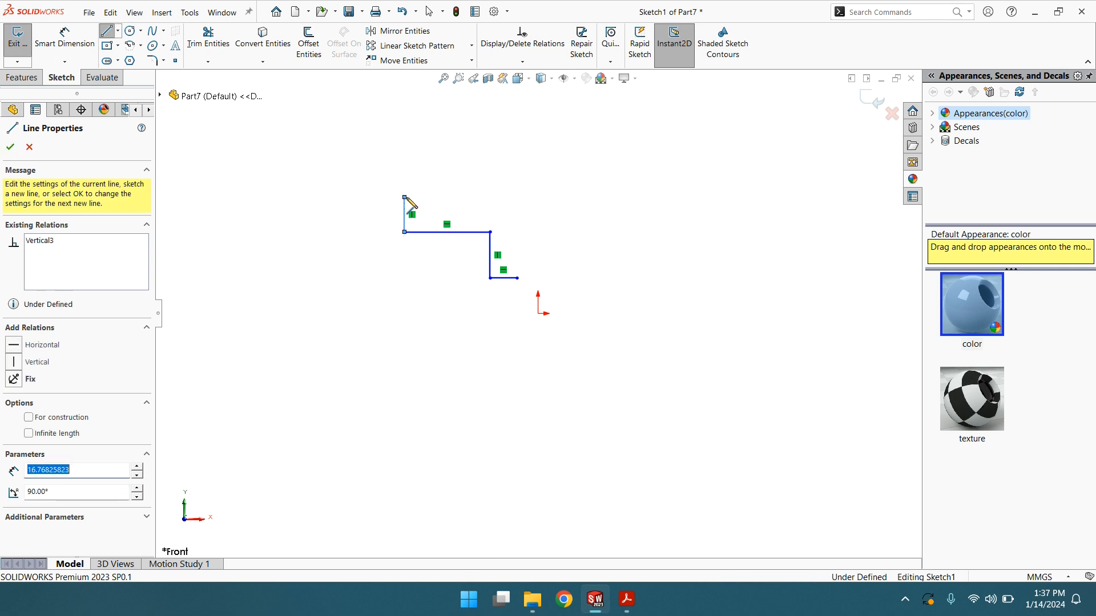
left_click(559, 197)
right_click(560, 198)
left_click(596, 208)
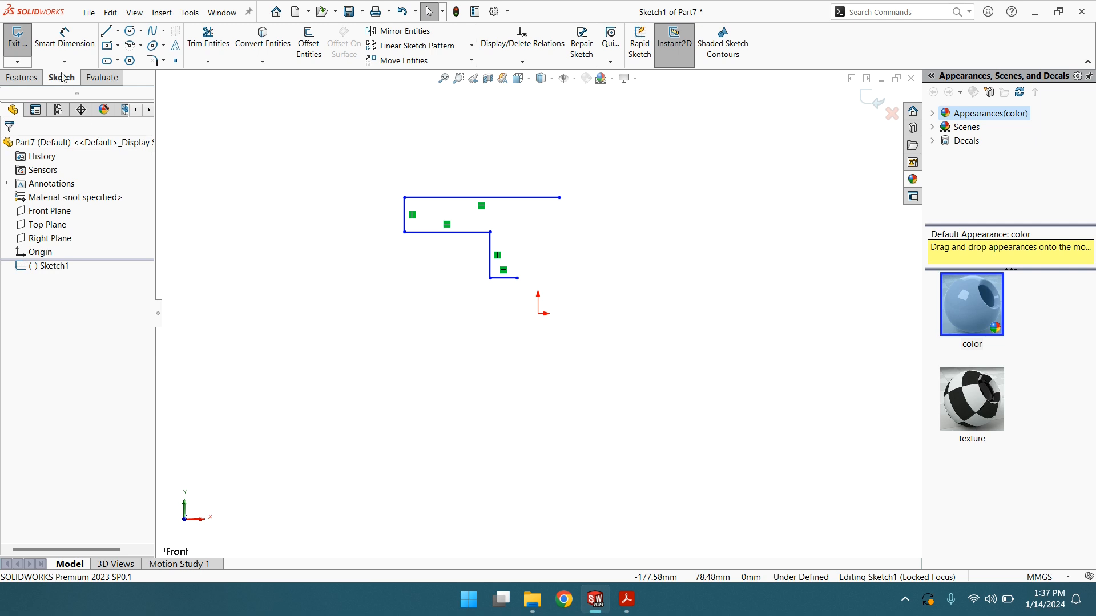
Dimension the height of the profile's lowest horizontal line above the origin as 6 mm
left_click(60, 49)
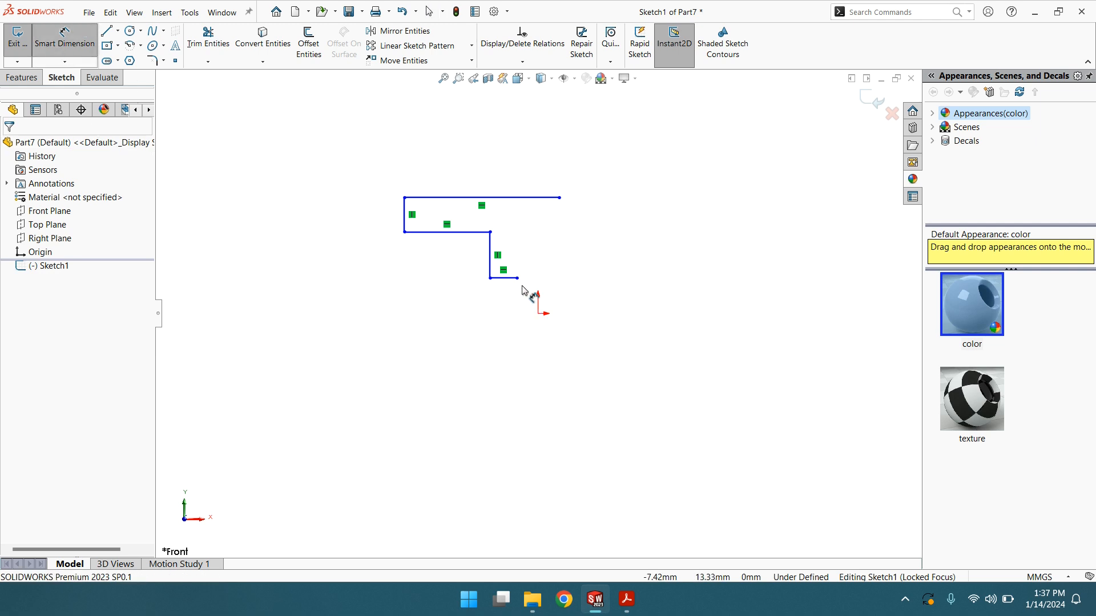
left_click(517, 278)
left_click(538, 313)
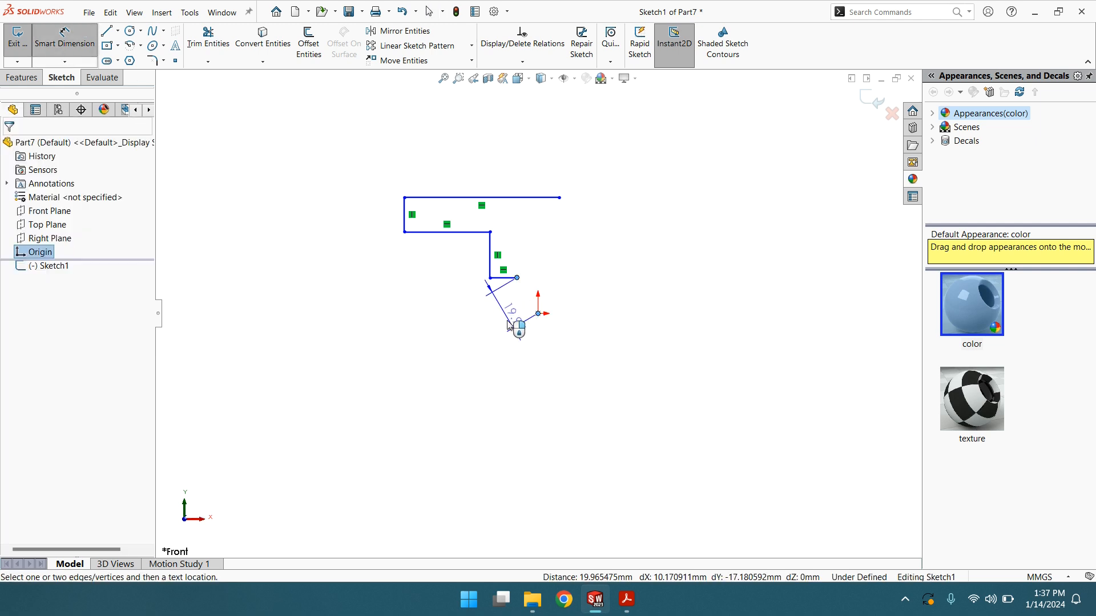
left_click(440, 299)
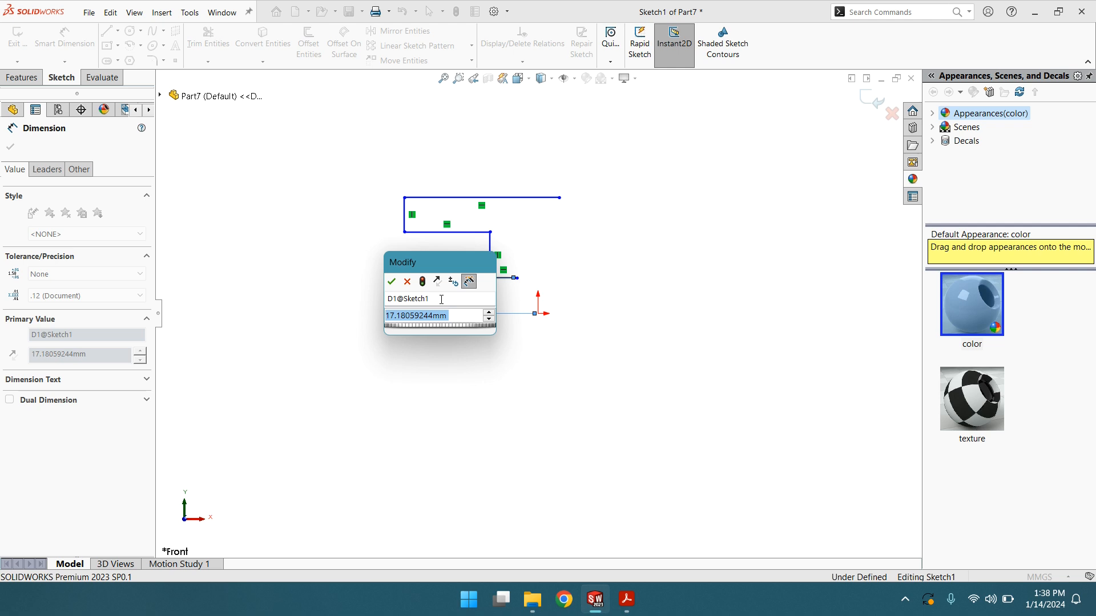
type("6")
key("Return")
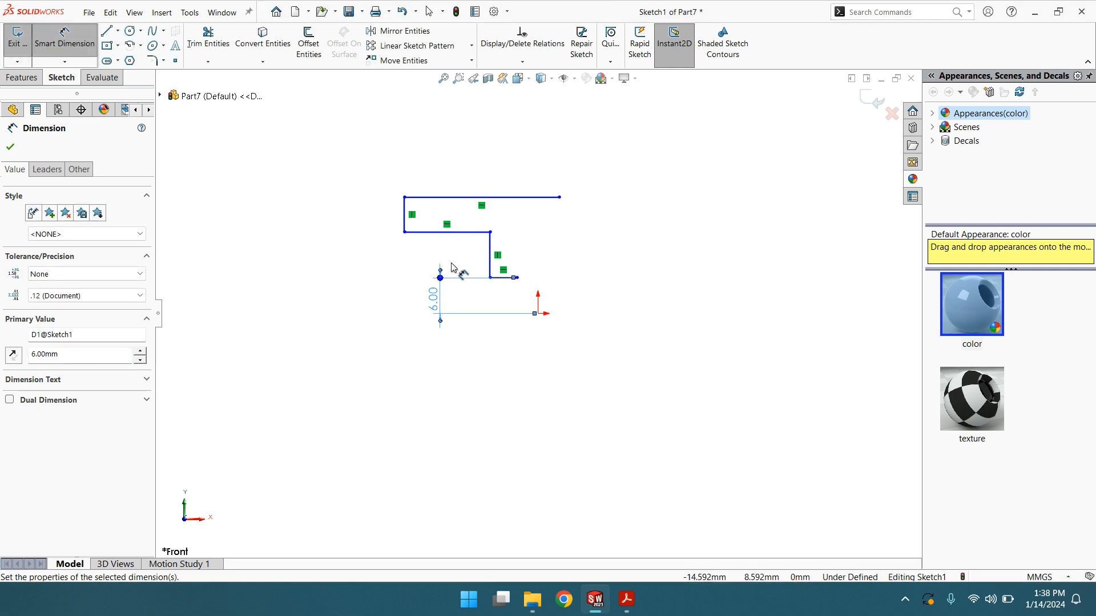
Dimension the horizontal distance from the profile's lower outer corner to the origin as 22 mm
left_click(489, 279)
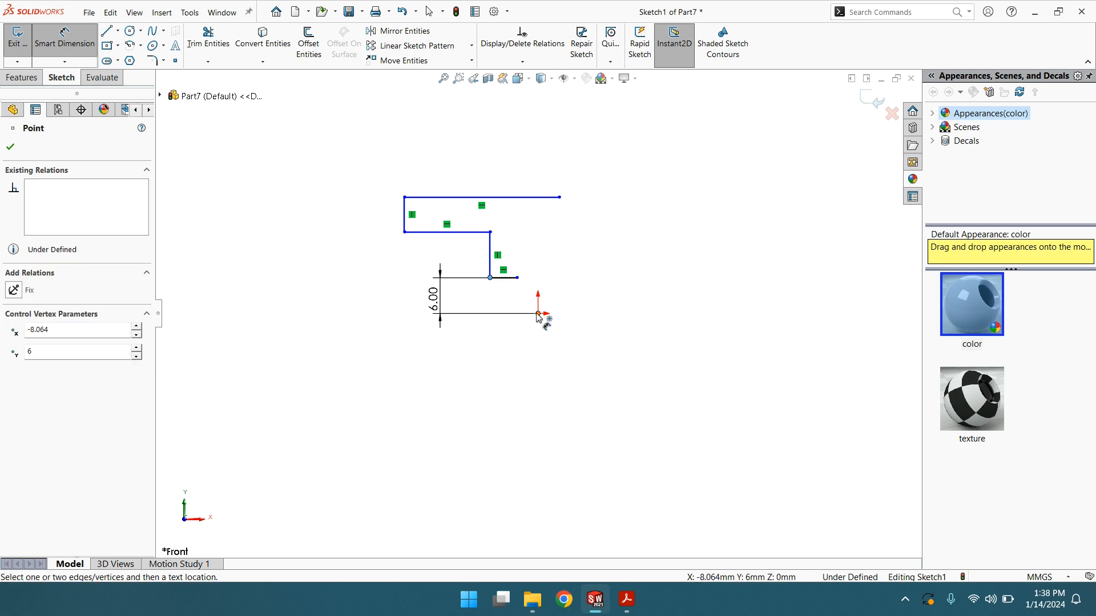
left_click(538, 314)
left_click(511, 371)
type("22")
key("Return")
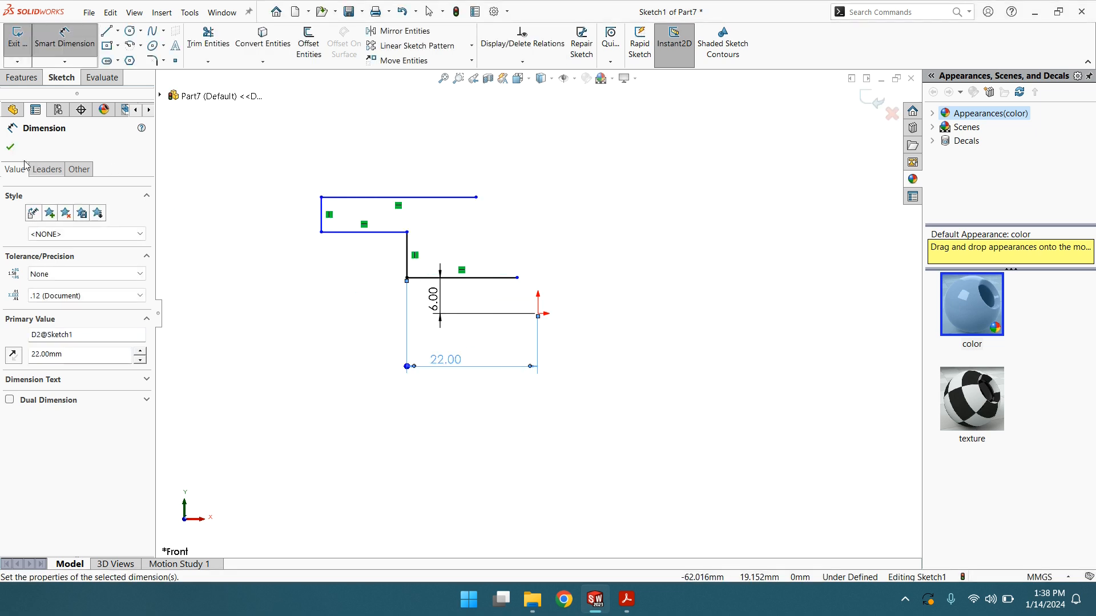
left_click(10, 147)
Sketch a circle about 14 mm in diameter centred on the origin, passing through the free end of the profile's lowest line
left_click(130, 30)
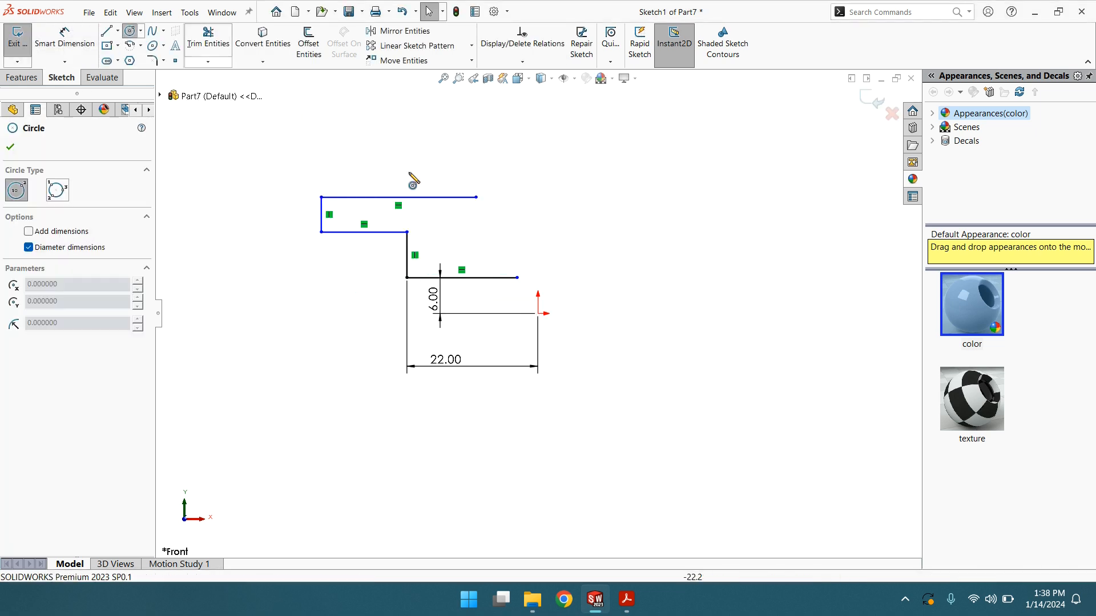
left_click_drag(539, 312, 517, 281)
right_click(517, 281)
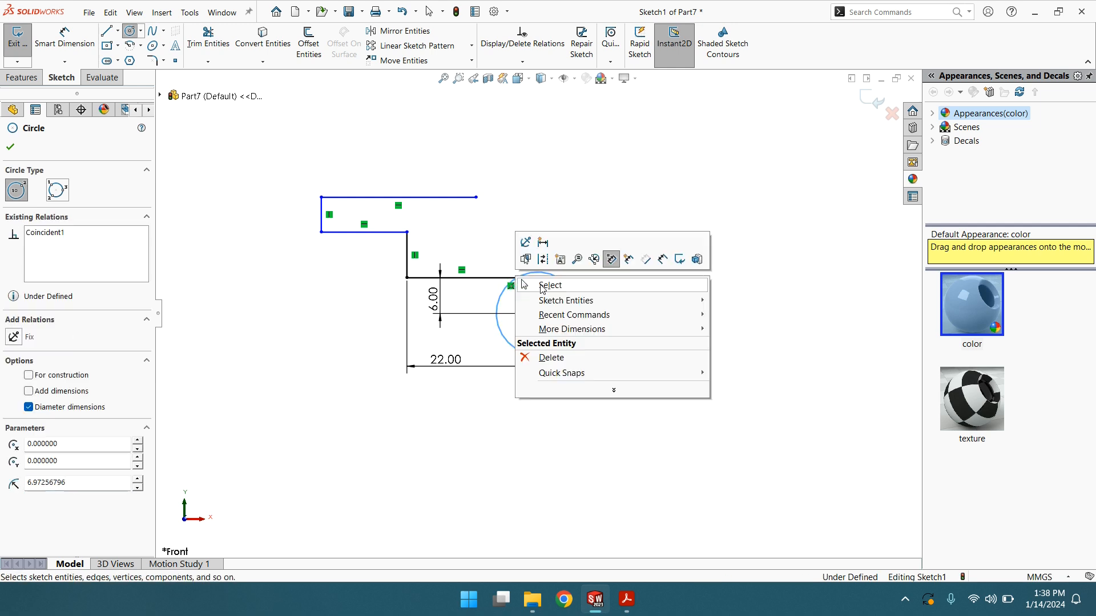
left_click(537, 284)
Dimension the diameter of the circle around the origin as 38 mm
left_click(62, 40)
left_click(564, 284)
left_click(699, 239)
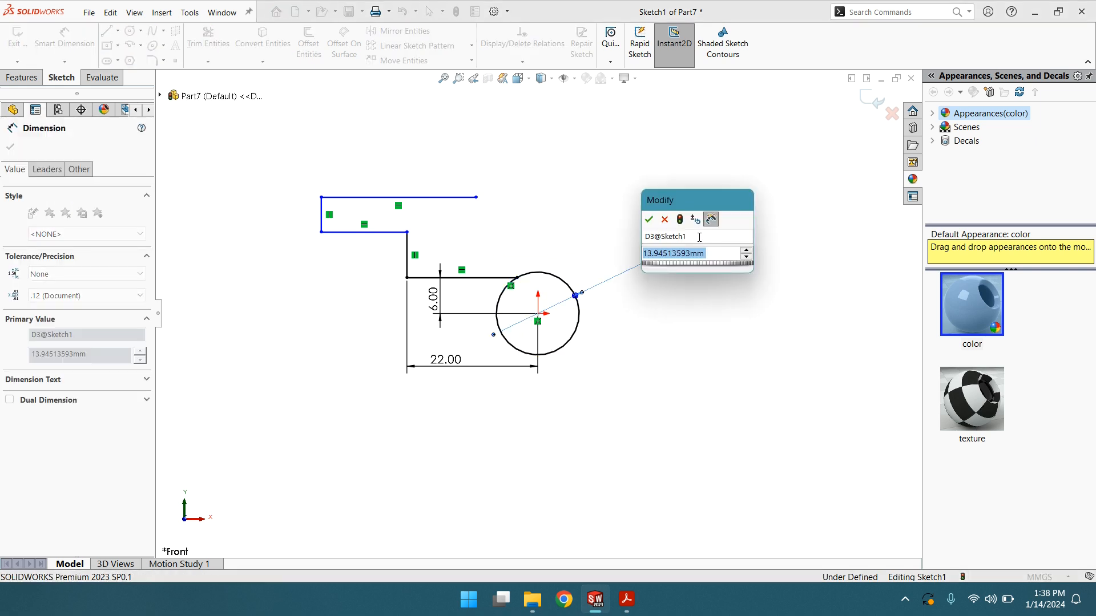
type("38")
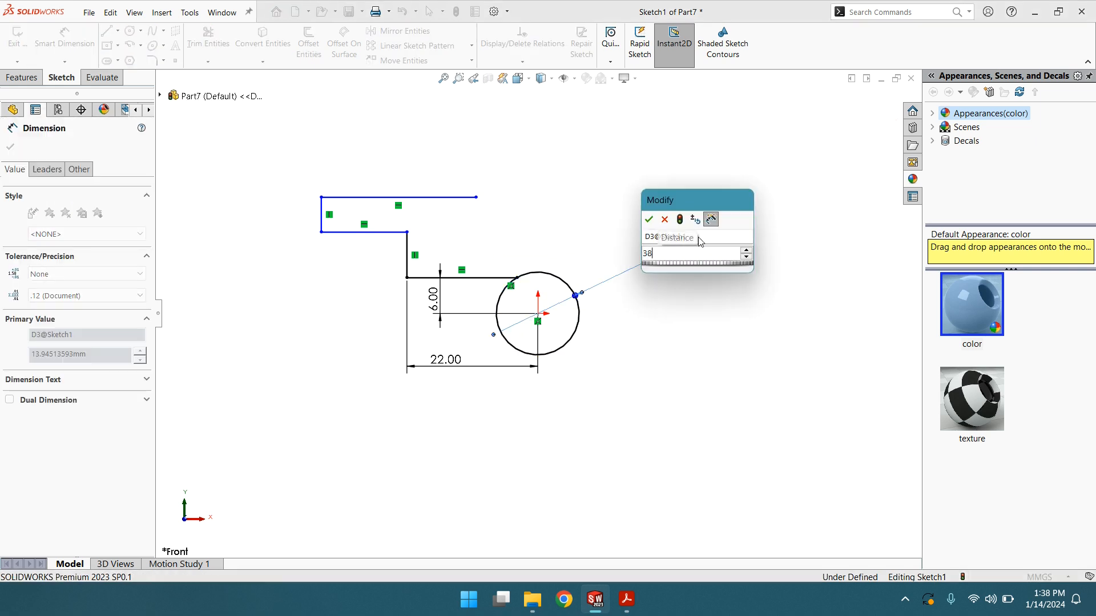
key("Return")
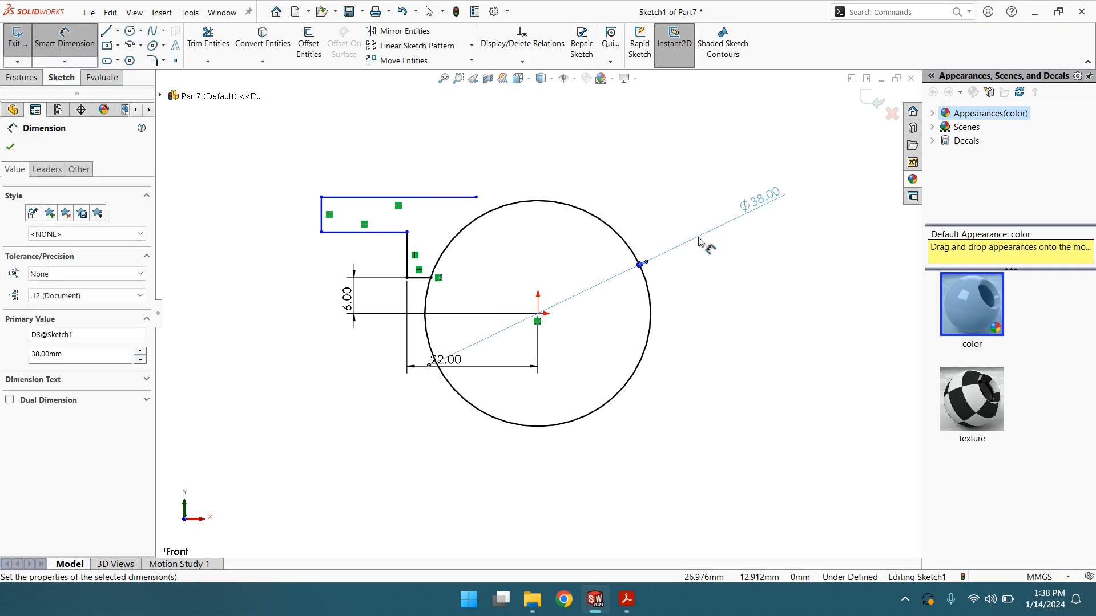
left_click(10, 149)
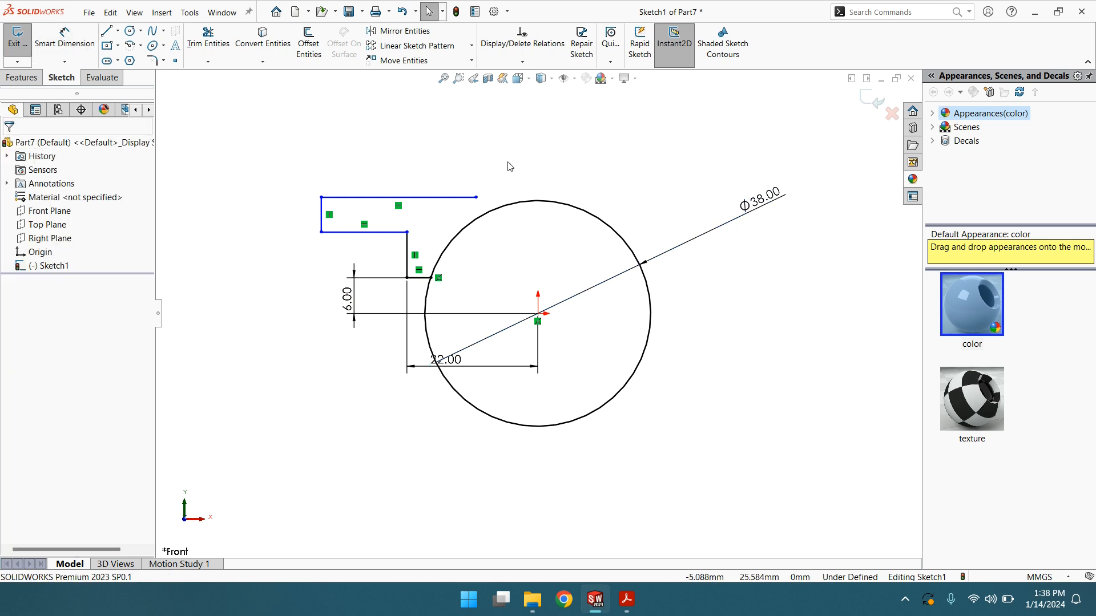
Sketch a second, larger circle centred on the origin with a diameter of 76 mm
left_click(131, 32)
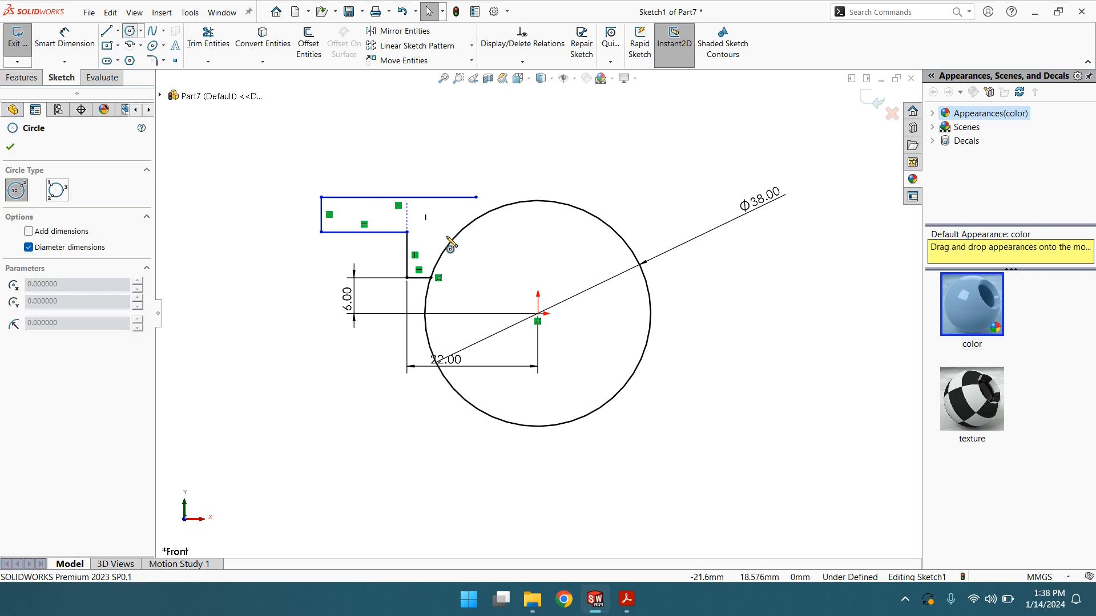
left_click(537, 314)
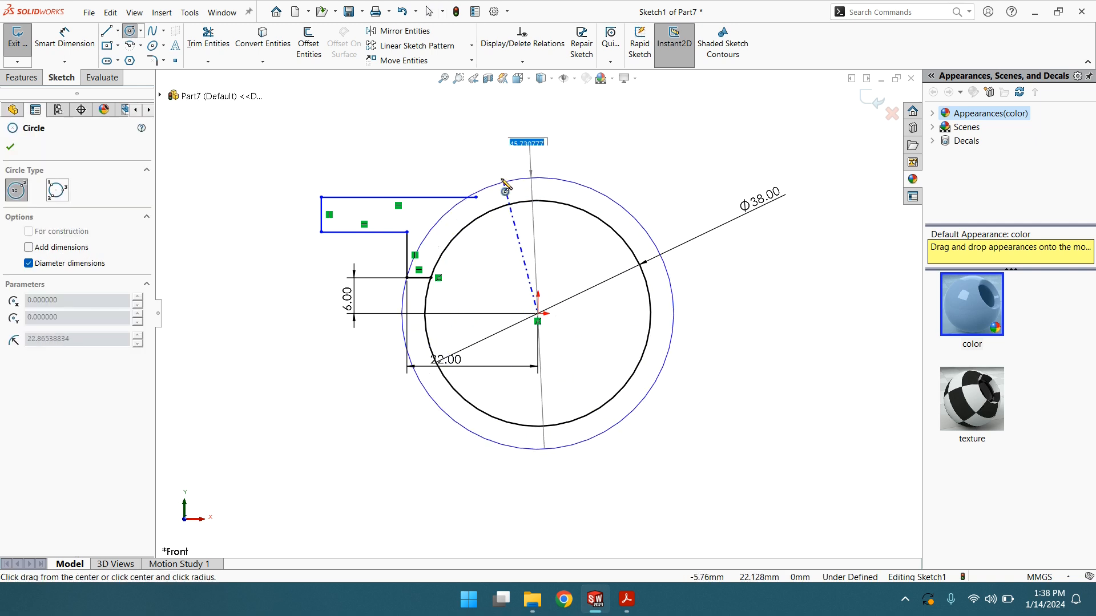
type("76")
key("Return")
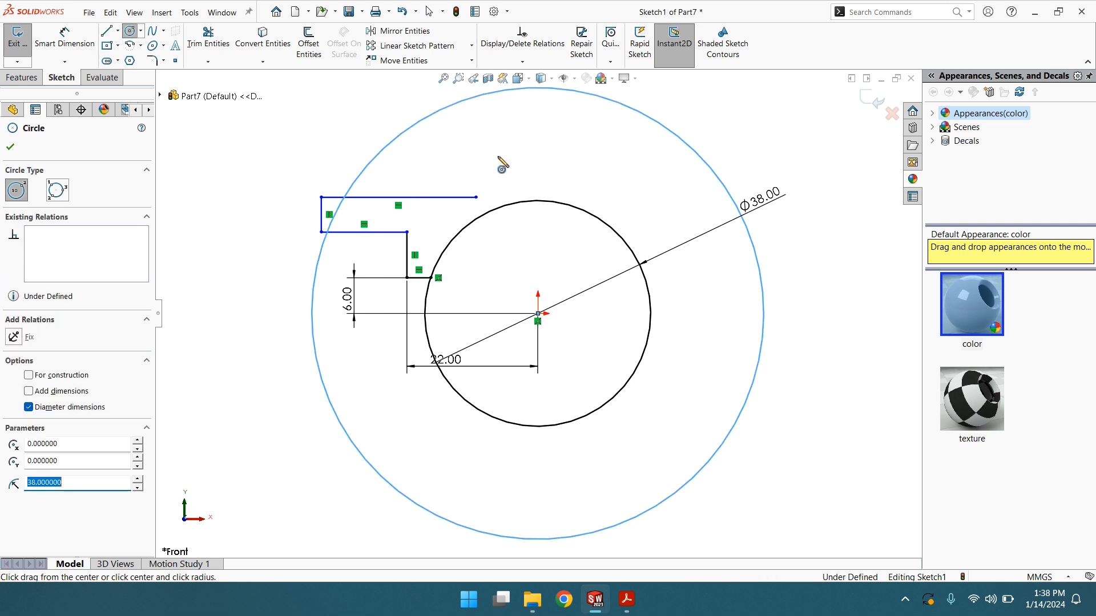
left_click(11, 148)
Dimension the horizontal distance from the lower end of the profile's outermost vertical edge to the origin as 43 mm
left_click(64, 38)
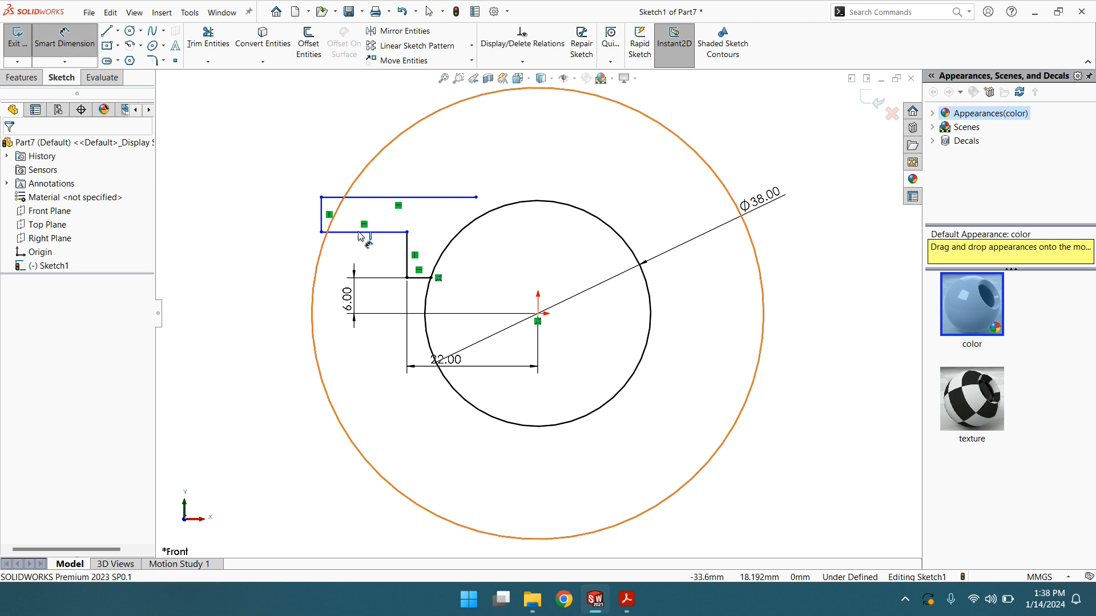
left_click(321, 232)
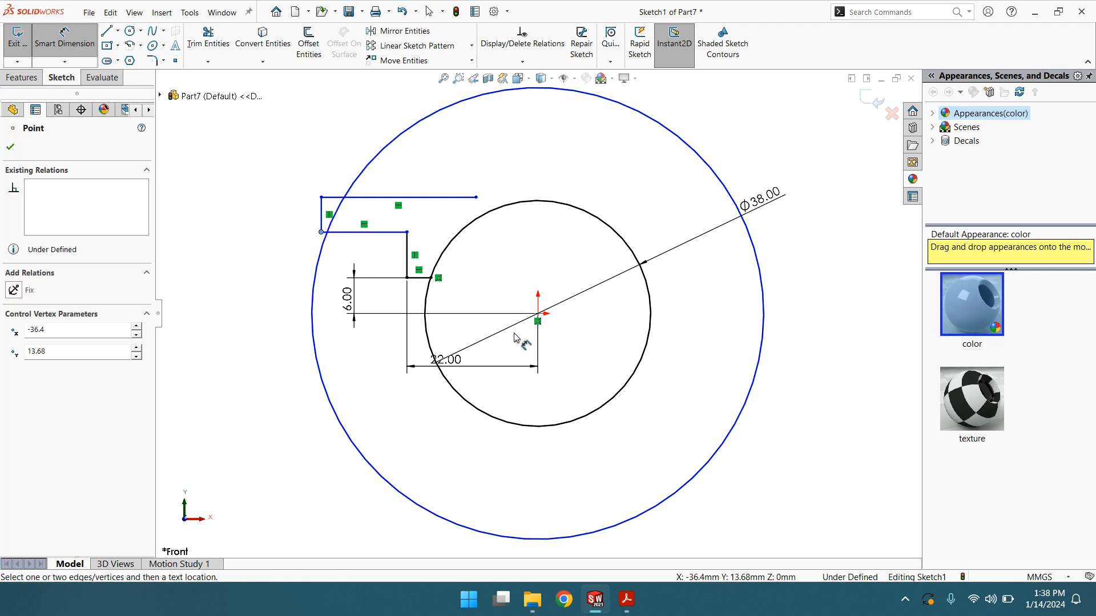
left_click(537, 313)
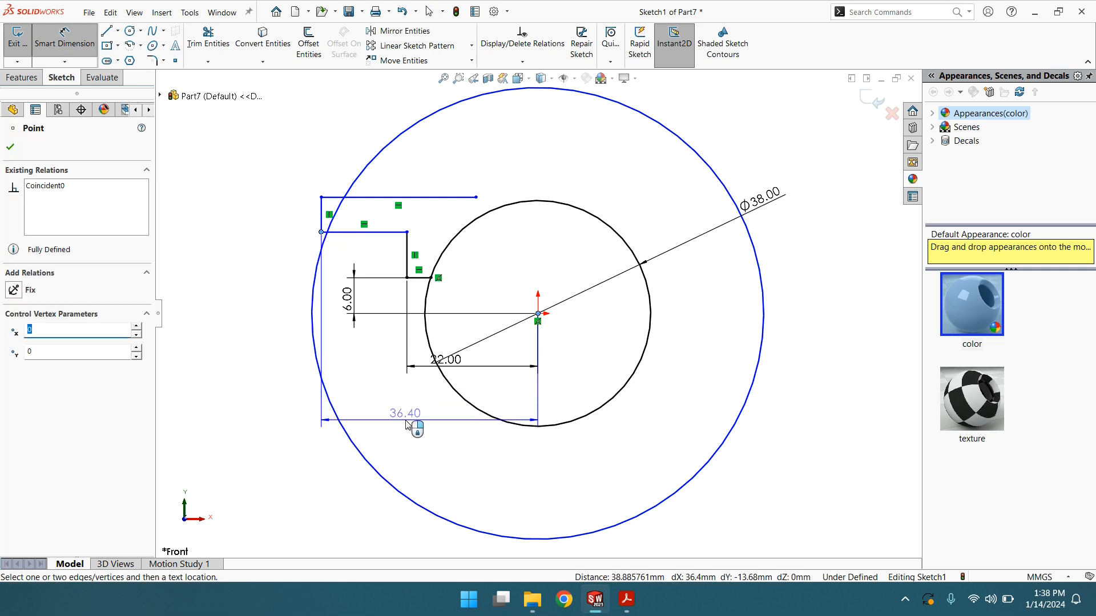
left_click(407, 424)
type("43")
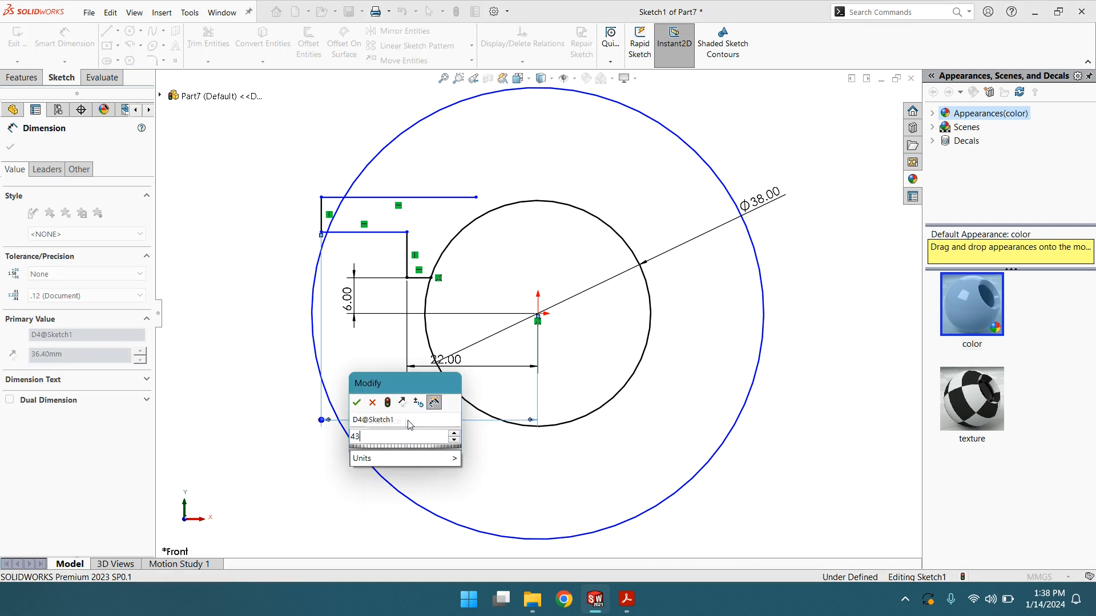
key("Return")
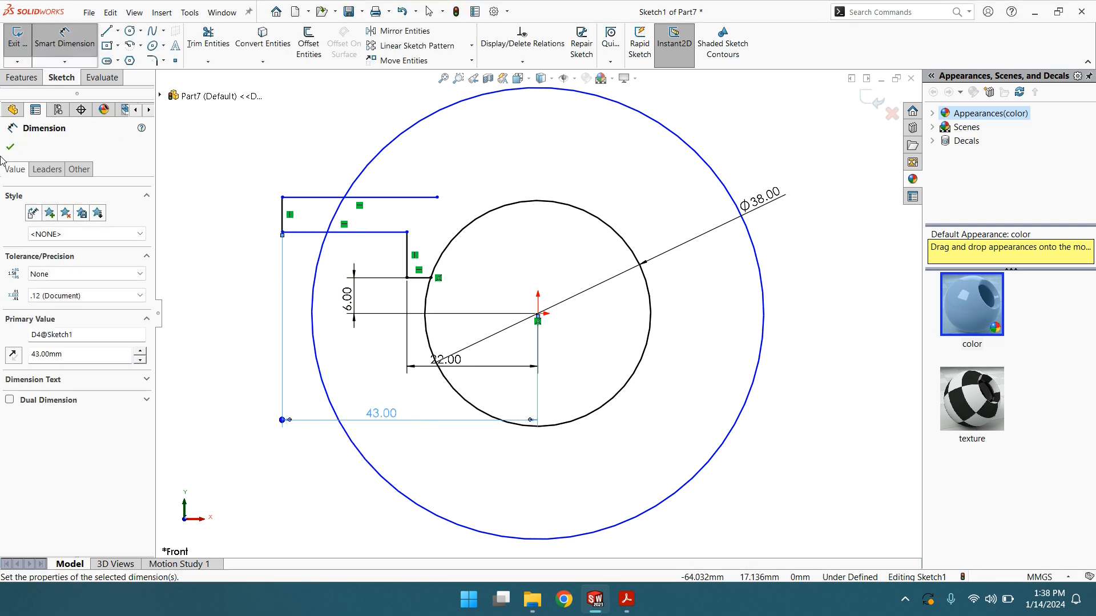
left_click(11, 147)
Start a construction centerline in the cap profile sketch
scroll(509, 239, "up", 2)
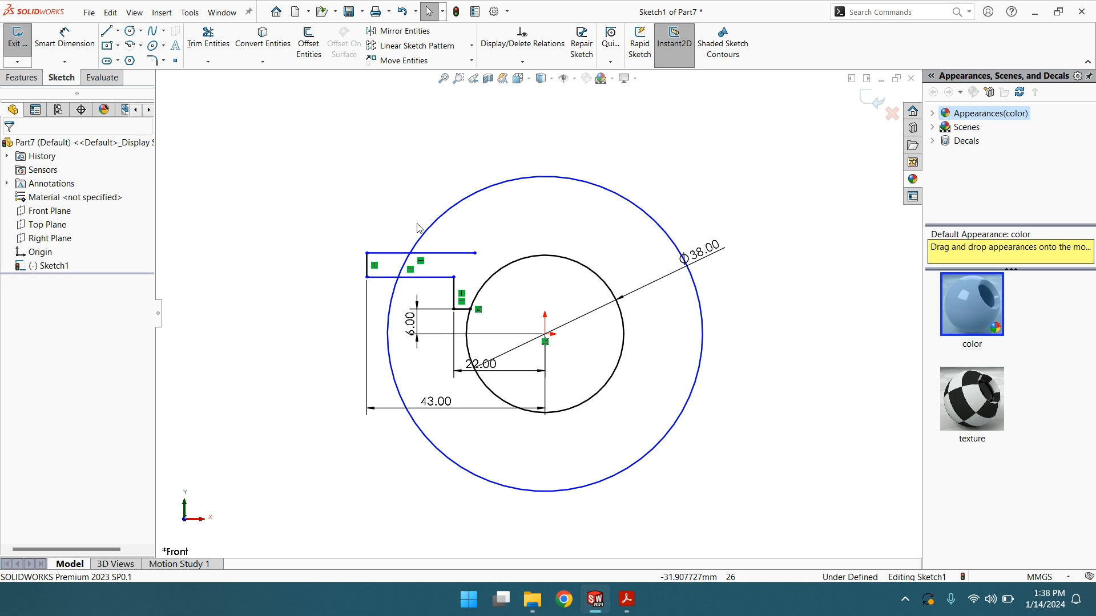
left_click(119, 32)
left_click(137, 58)
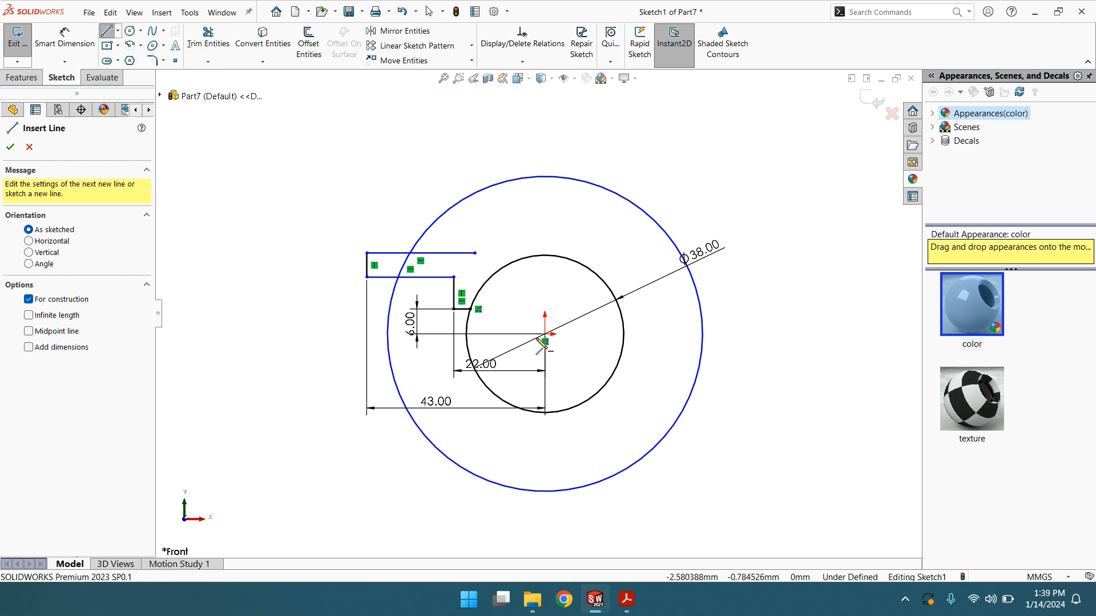
Draw a vertical construction line about 50 mm long upward from the origin
left_click(545, 334)
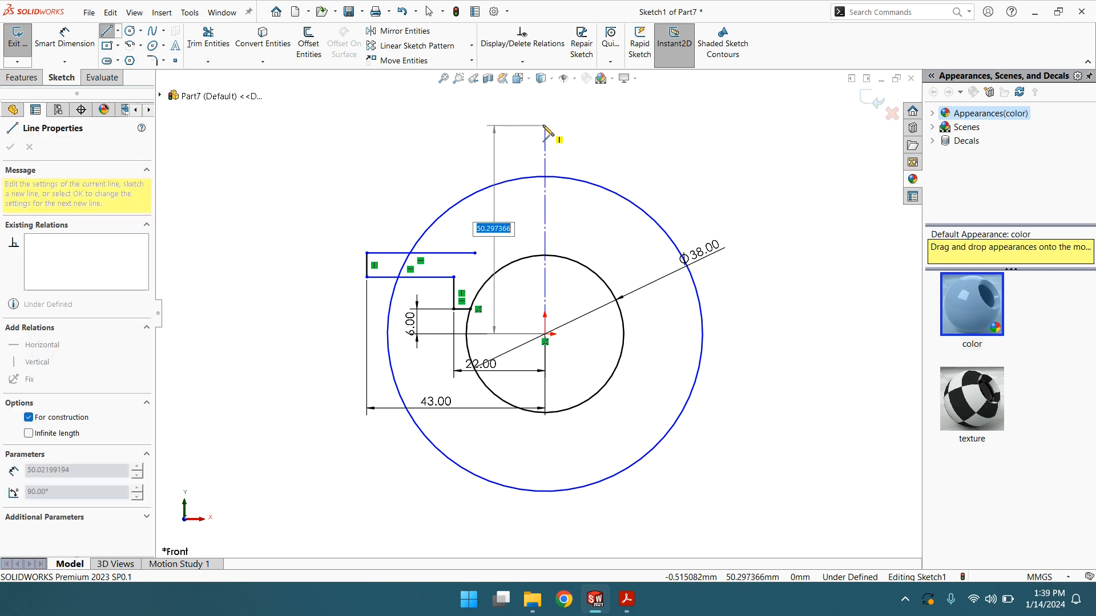
left_click(545, 125)
right_click(545, 125)
left_click(571, 111)
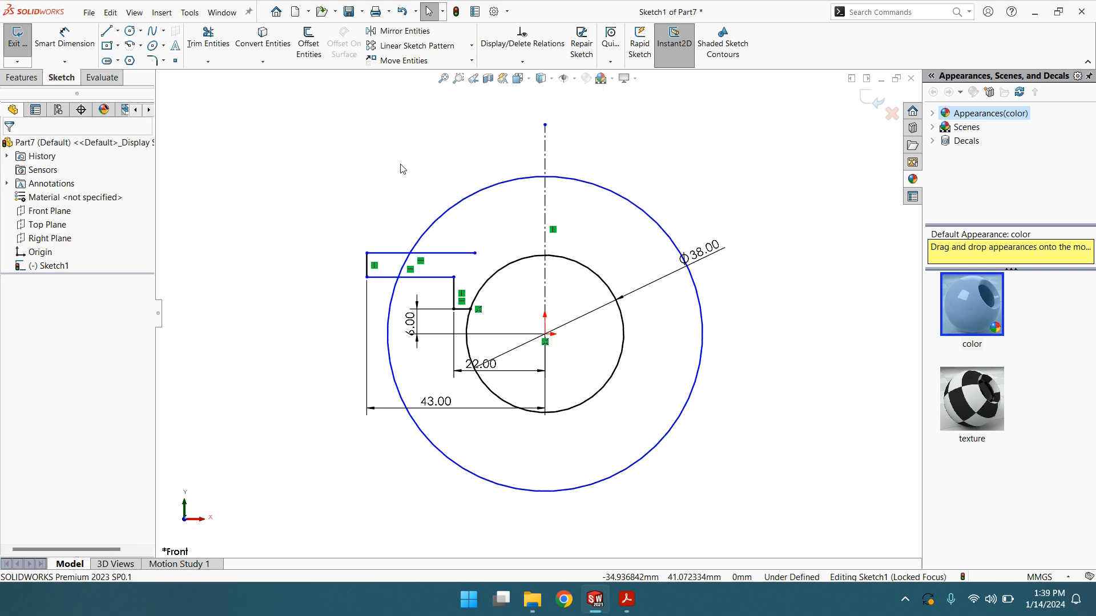
Trim the upper horizontal line's overrun and both circles, keeping only the closed half profile left of the centerline
left_click(208, 37)
left_click_drag(462, 245, 462, 258)
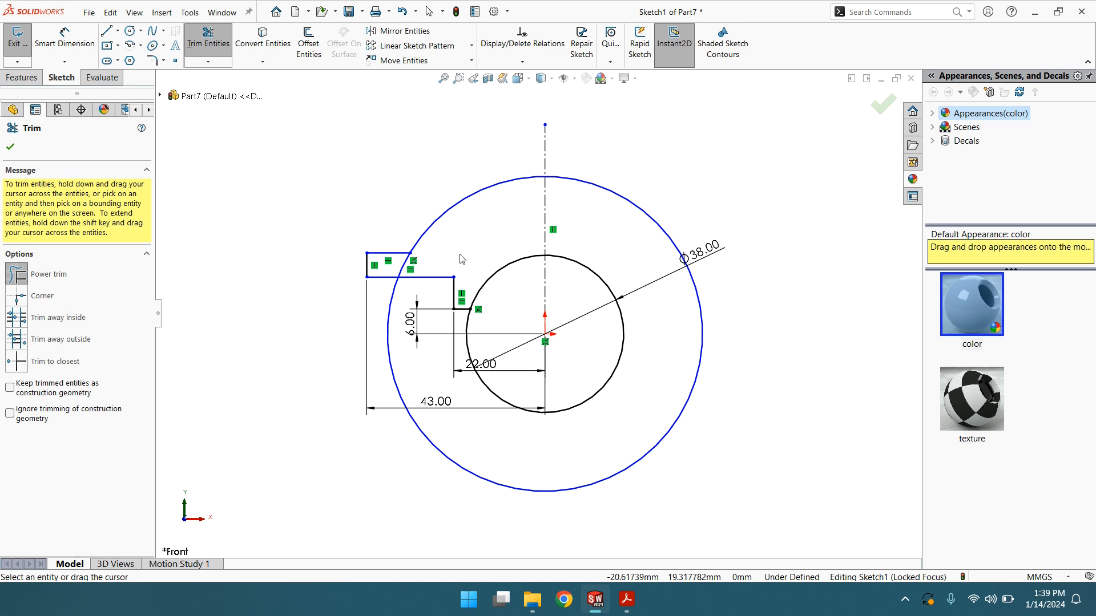
left_click_drag(428, 263, 415, 269)
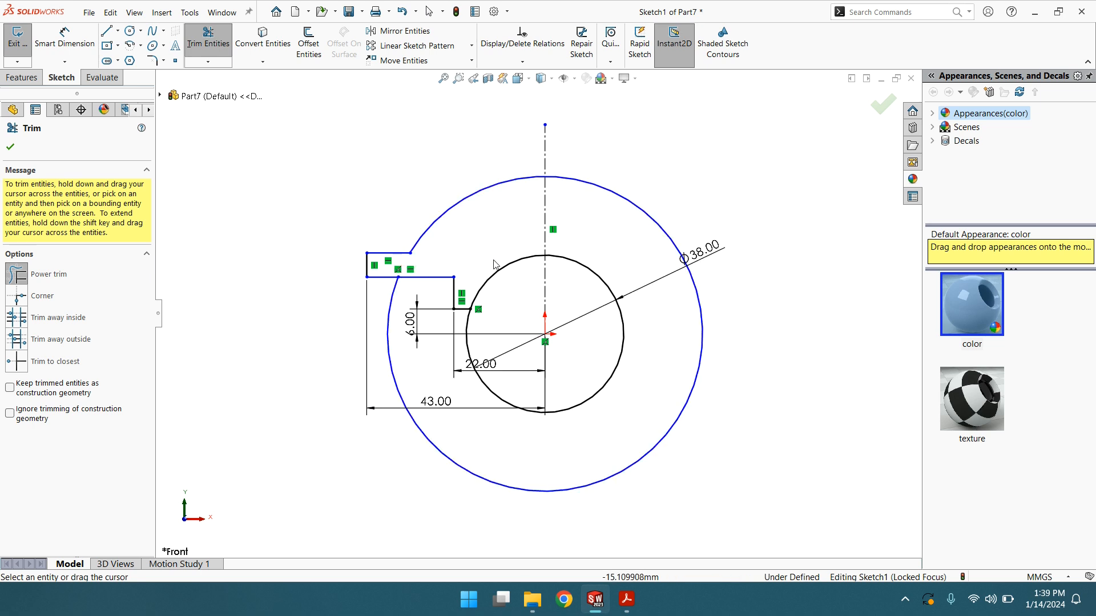
left_click_drag(649, 195, 641, 215)
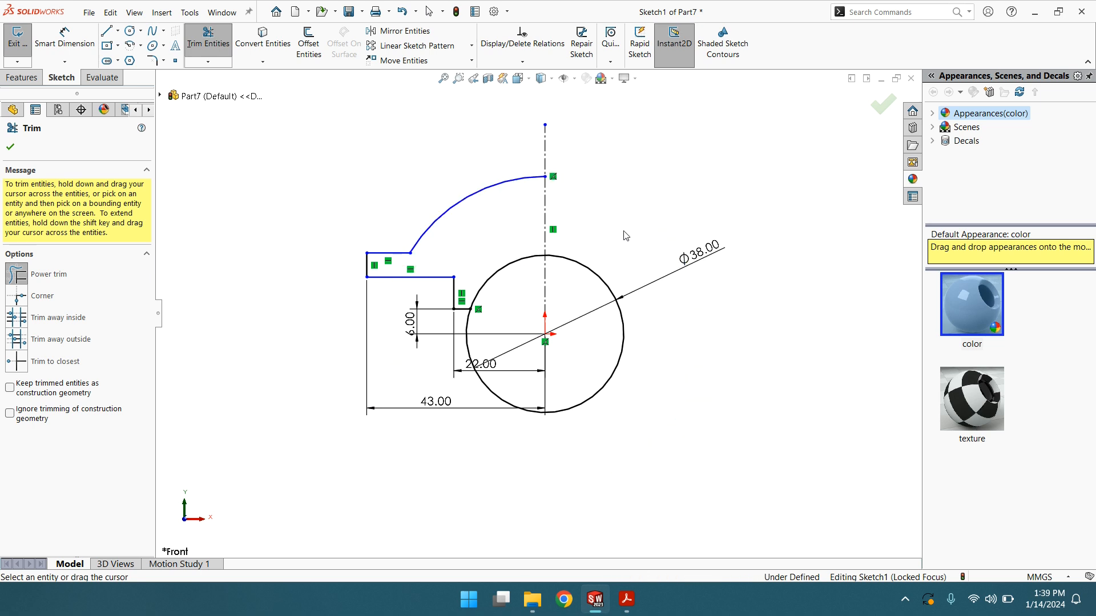
left_click_drag(481, 396, 400, 342)
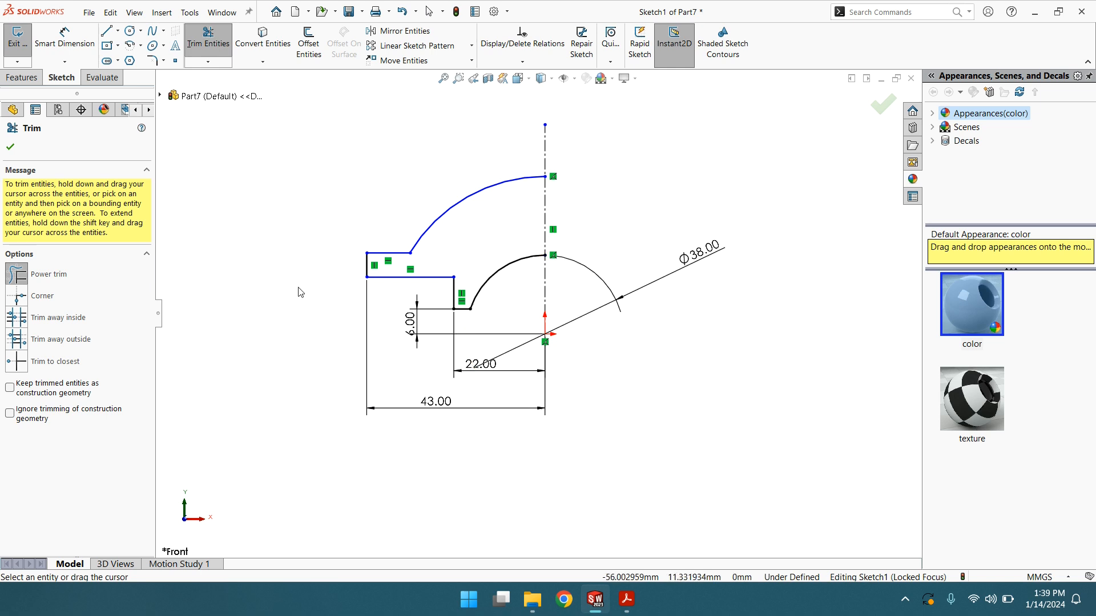
left_click(10, 149)
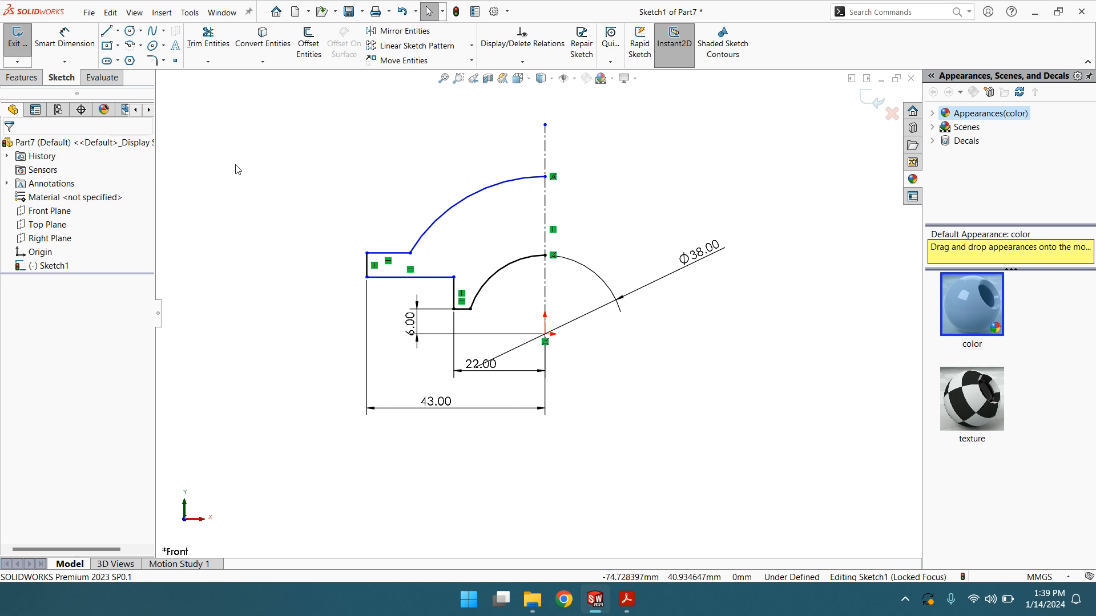
Dimension the outer vertical edge of the left flange at 10 mm
left_click(50, 42)
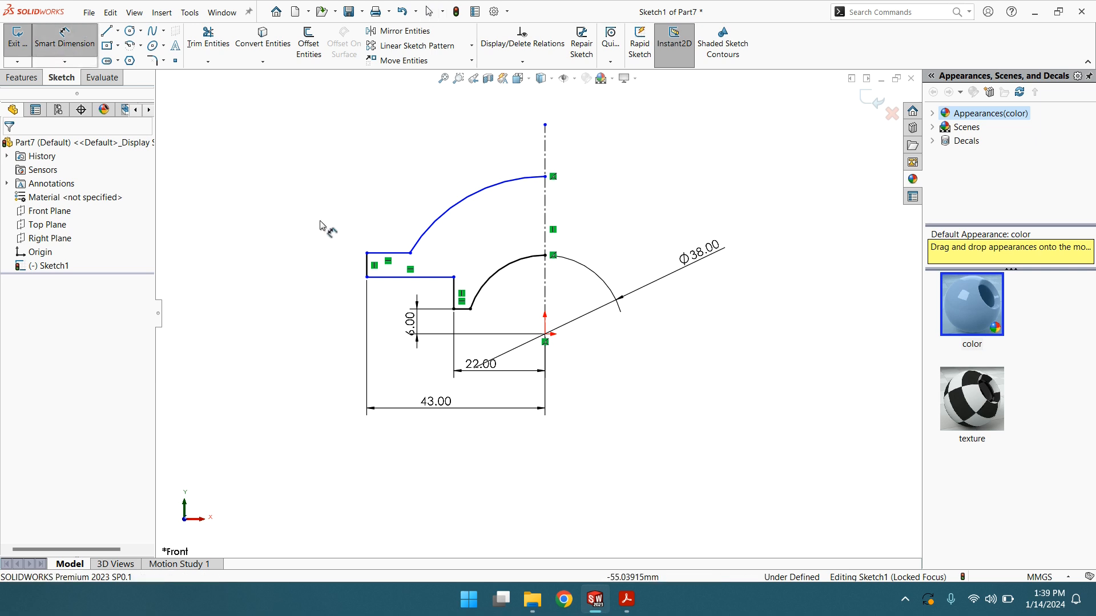
left_click(366, 266)
left_click(330, 267)
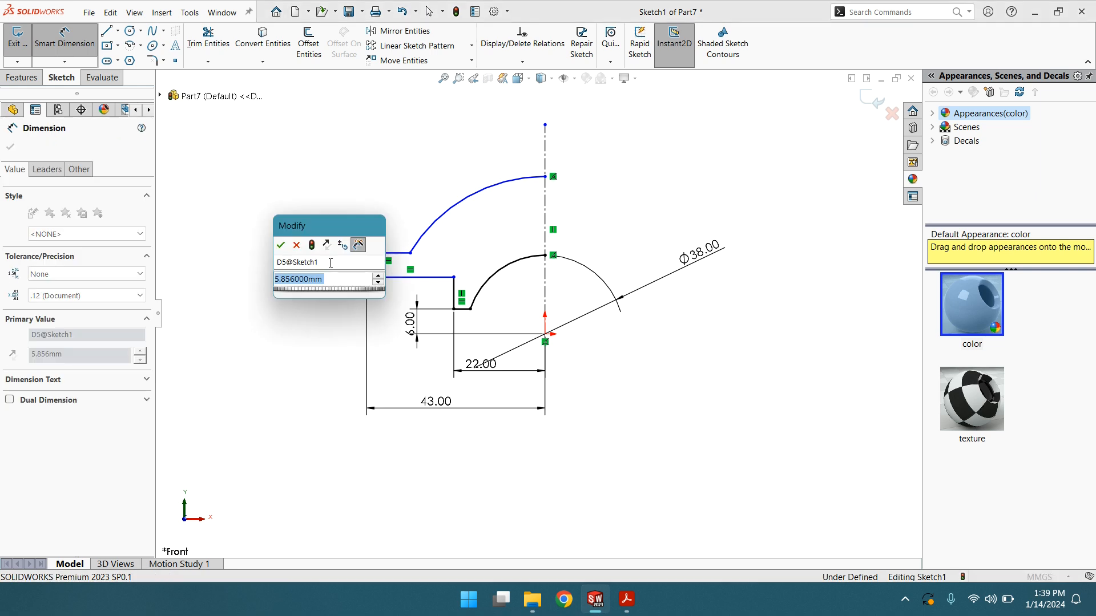
type("10")
key("Return")
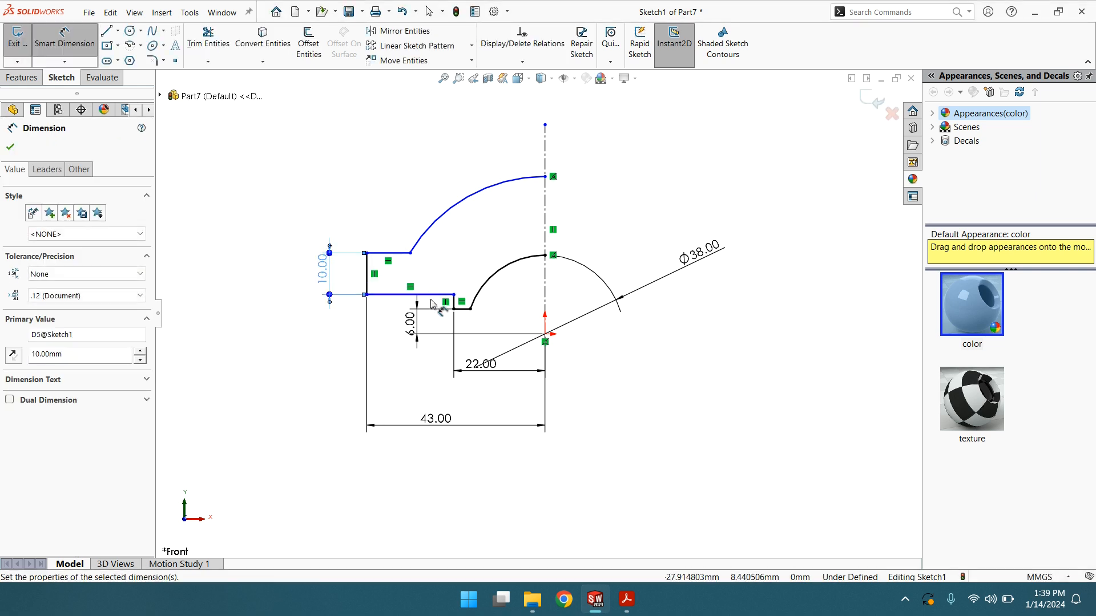
Dimension the short vertical edge below the left flange at 13 mm
left_click(454, 307)
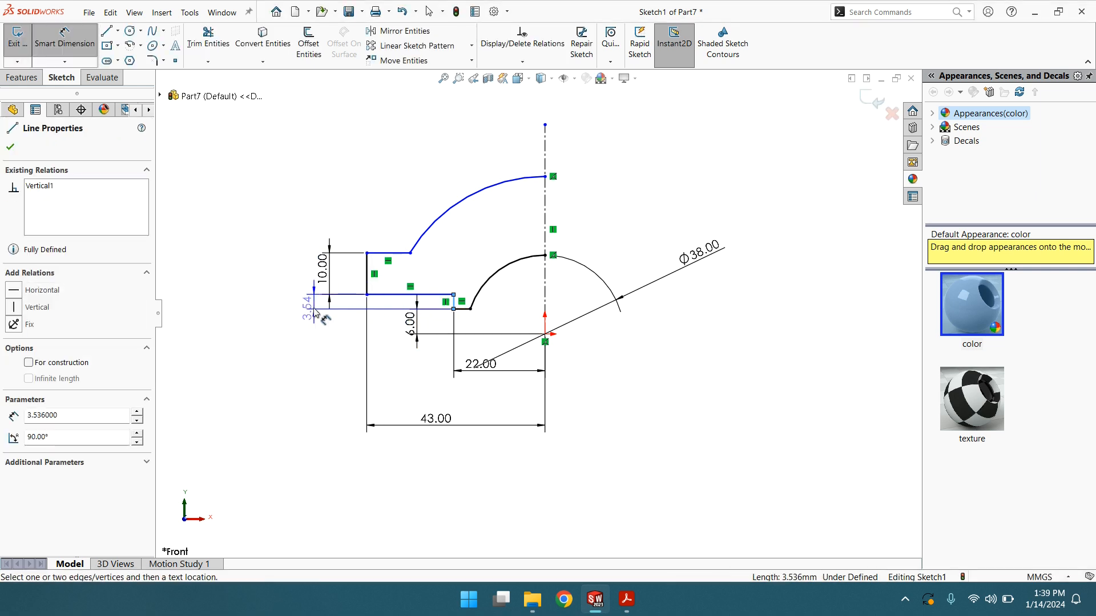
left_click(309, 309)
type("13")
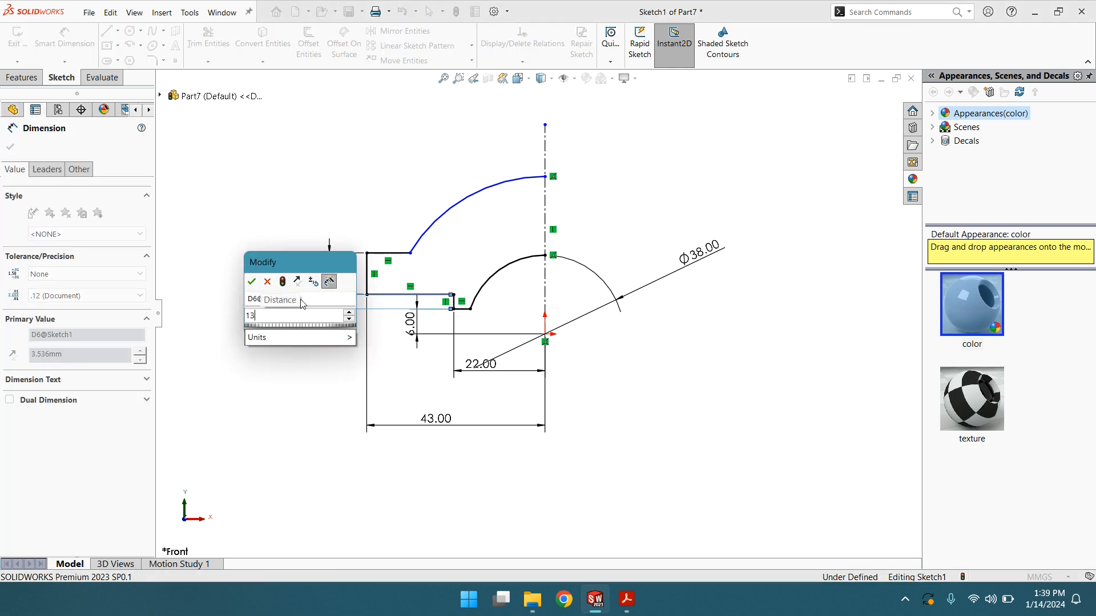
key("Return")
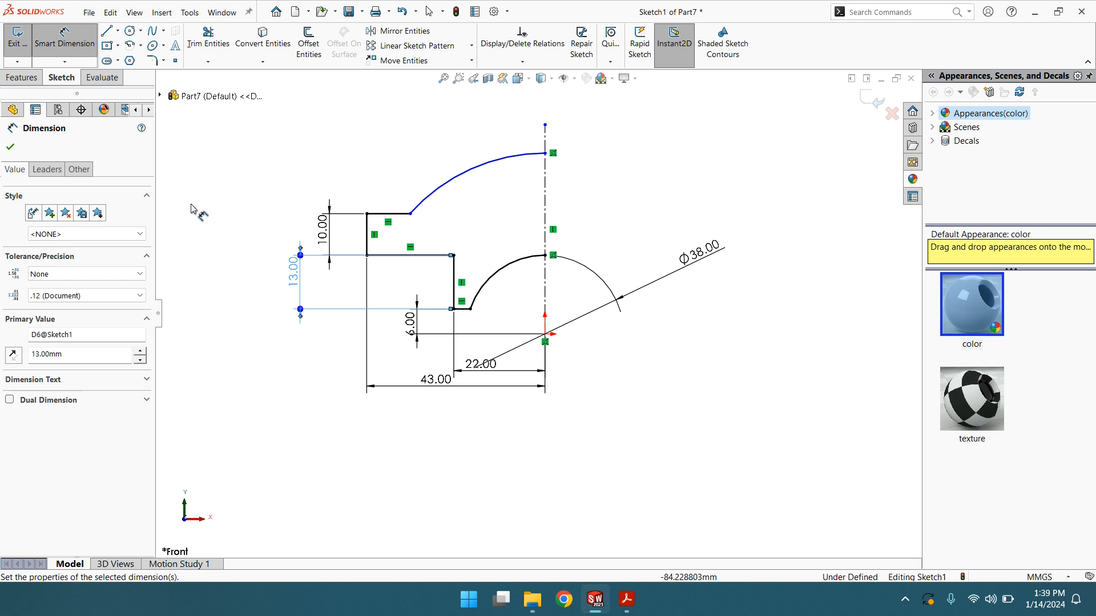
left_click(10, 146)
Dimension the outer arc's radius as 76/2, giving 38 mm
left_click(65, 45)
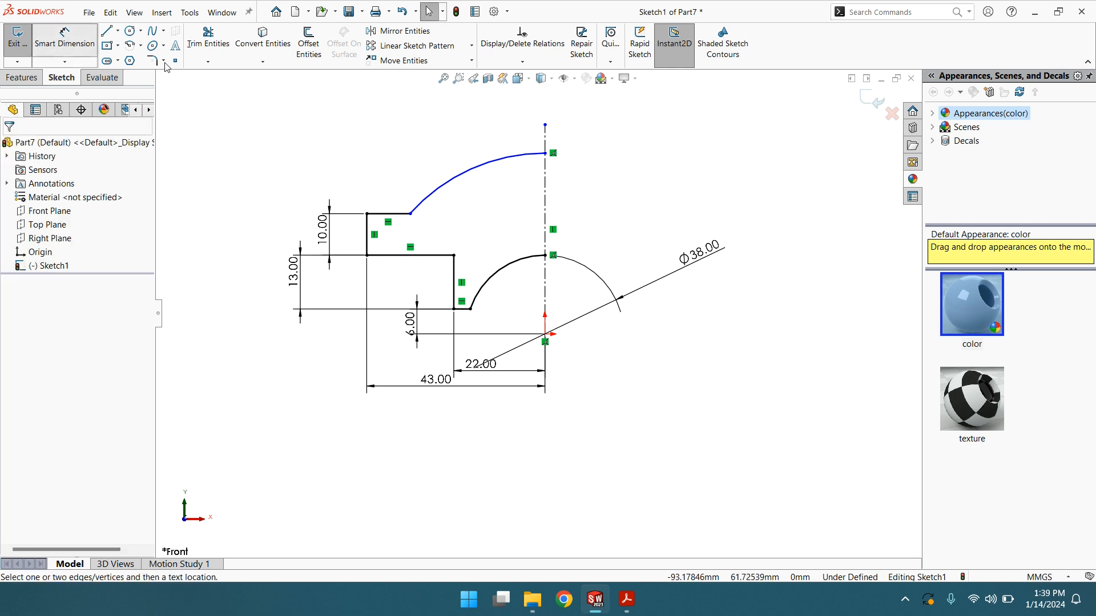
left_click(468, 174)
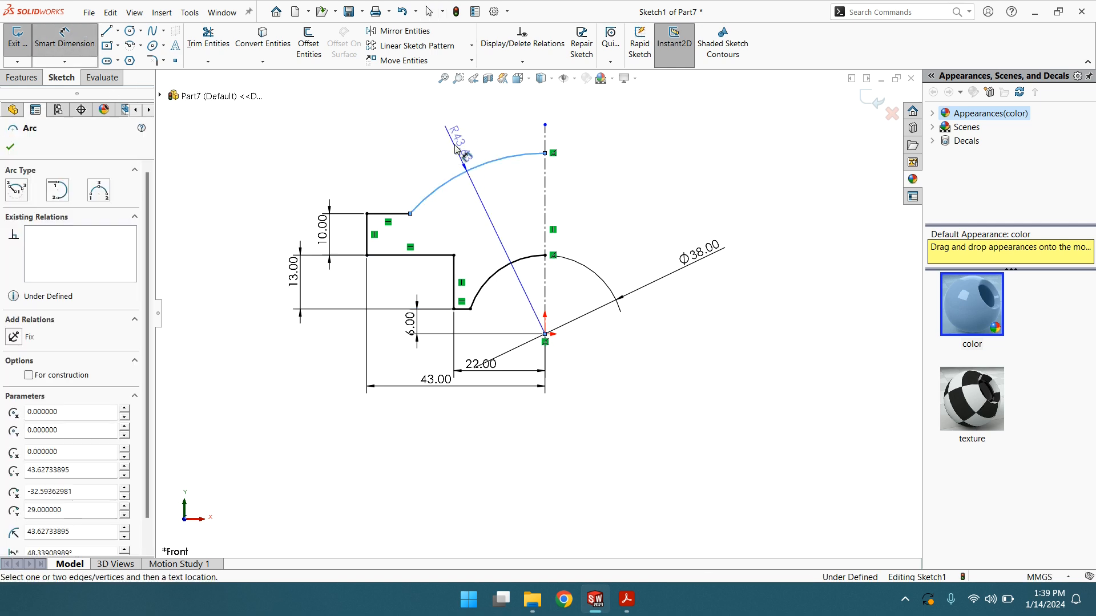
left_click(461, 130)
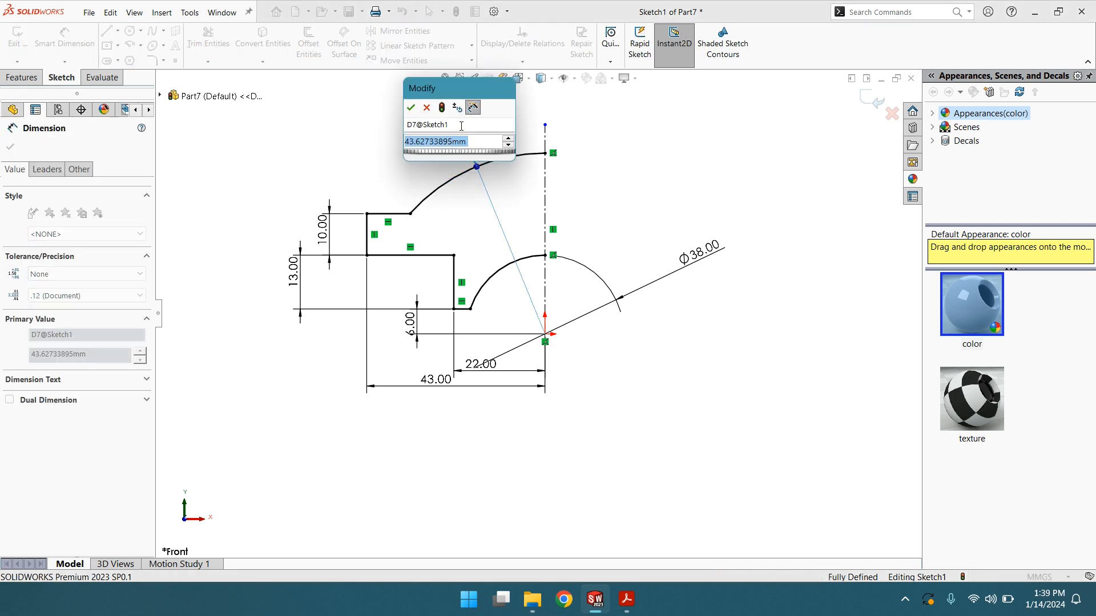
type("76/2")
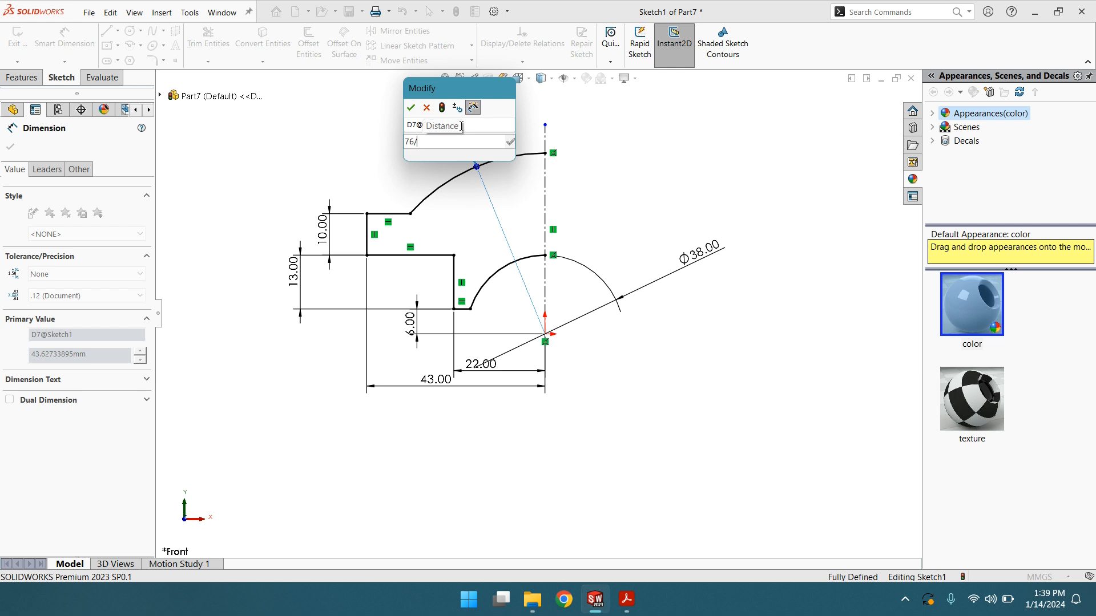
key("Return")
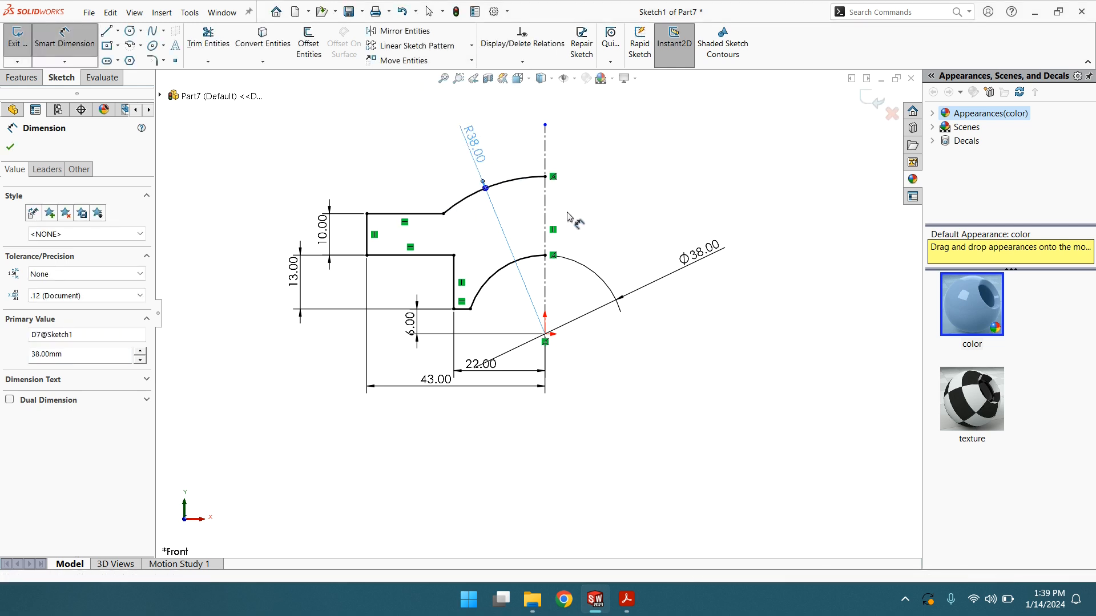
left_click(11, 147)
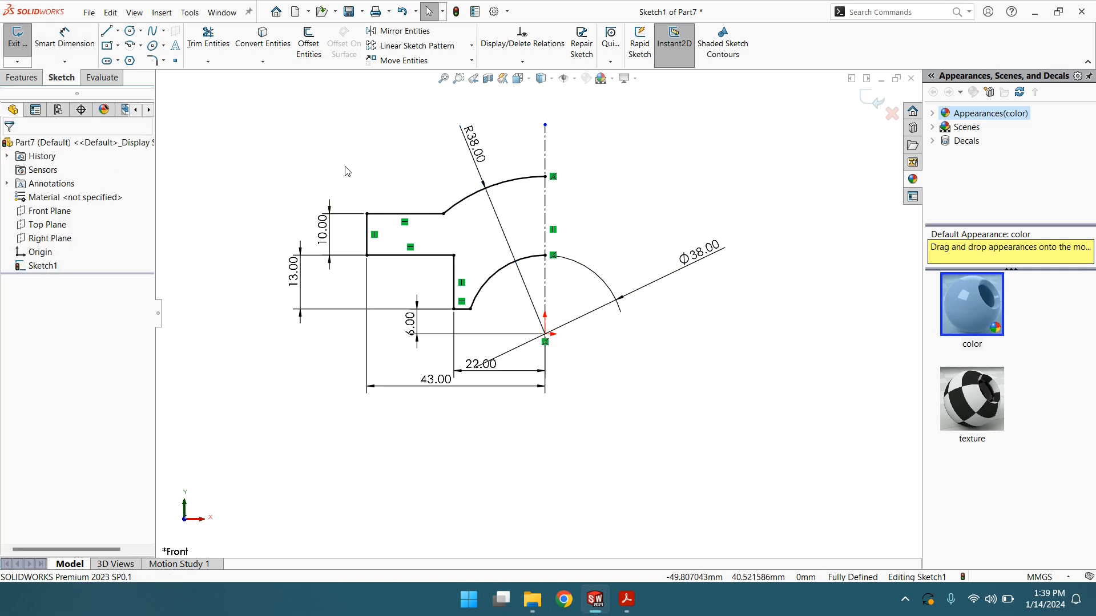
Mirror all five profile lines and both arcs about the vertical centerline, keeping the originals
left_click(392, 37)
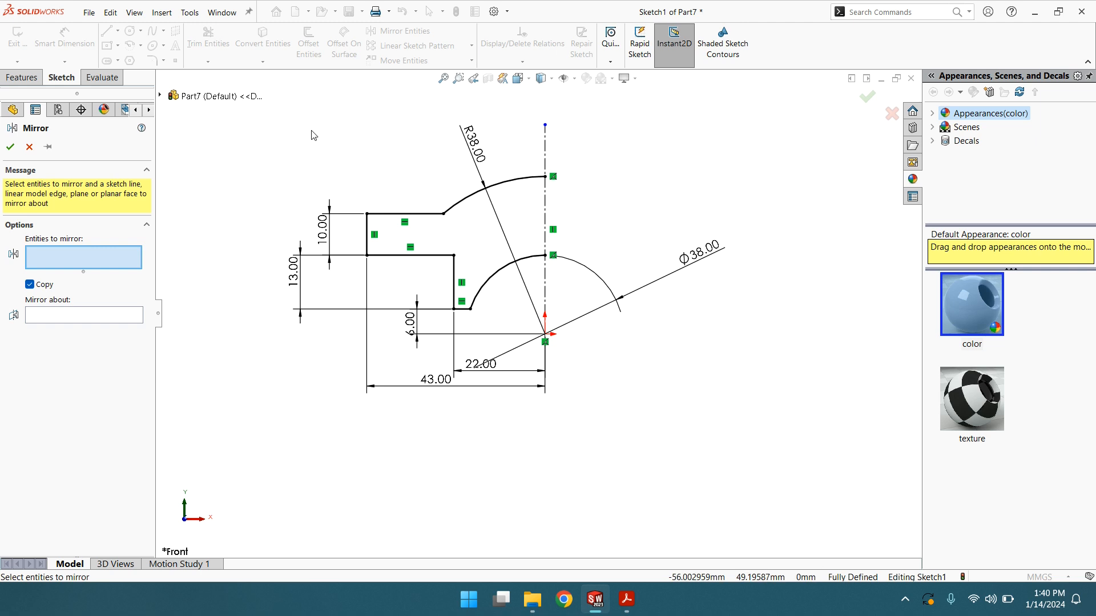
left_click_drag(306, 130, 523, 327)
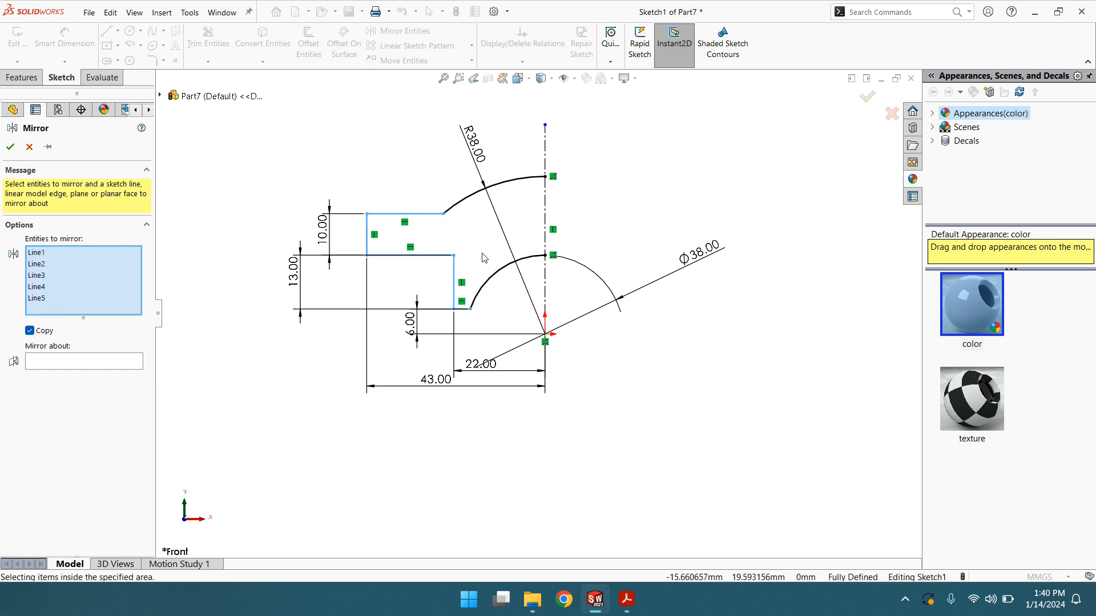
left_click(503, 273)
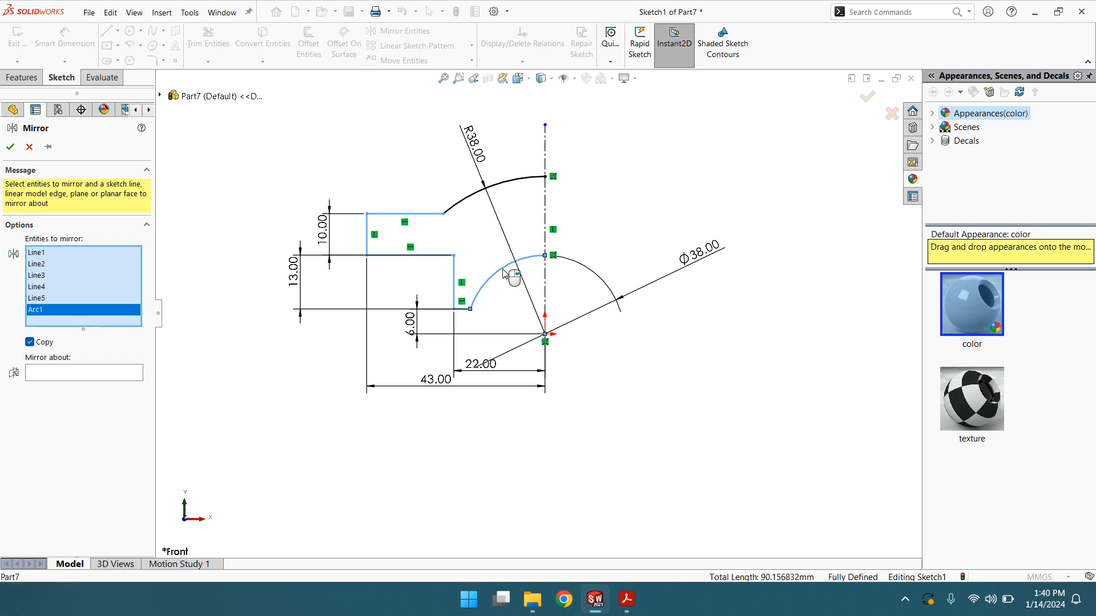
left_click(473, 201)
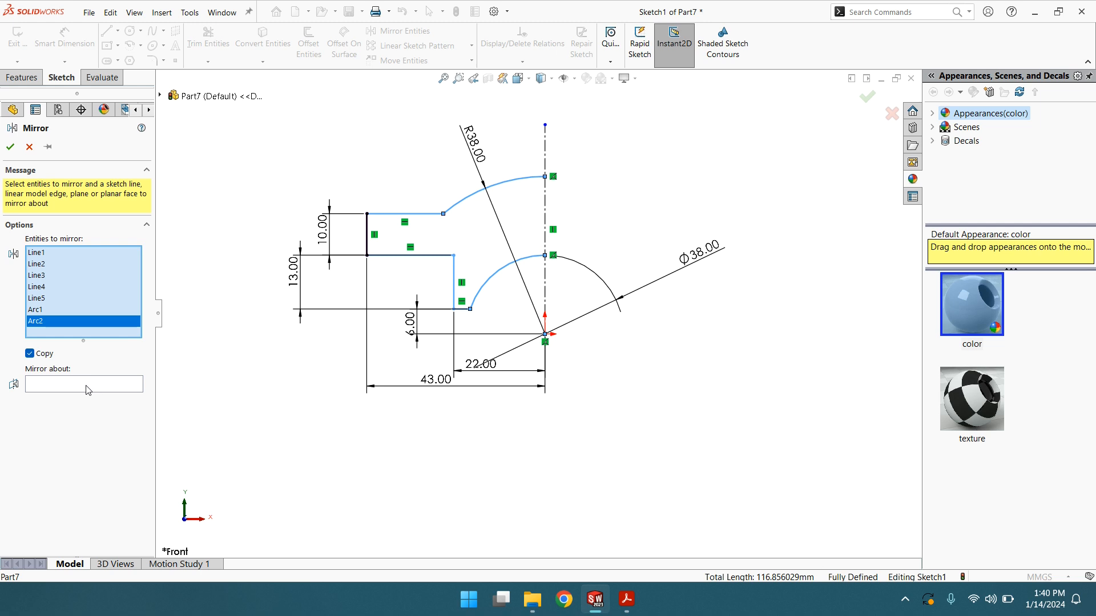
left_click(368, 234)
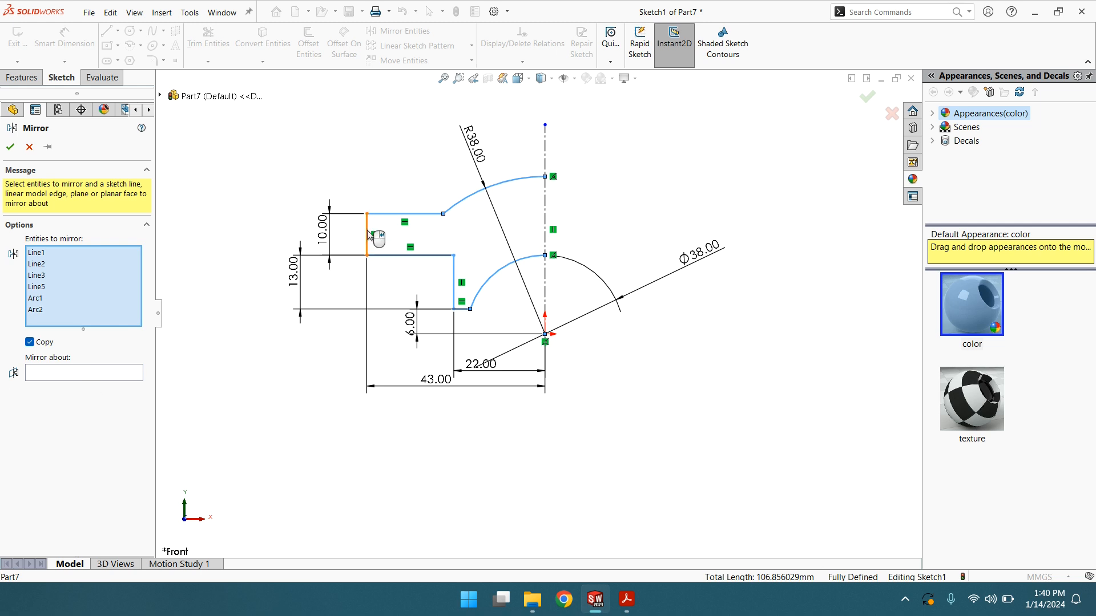
left_click(83, 374)
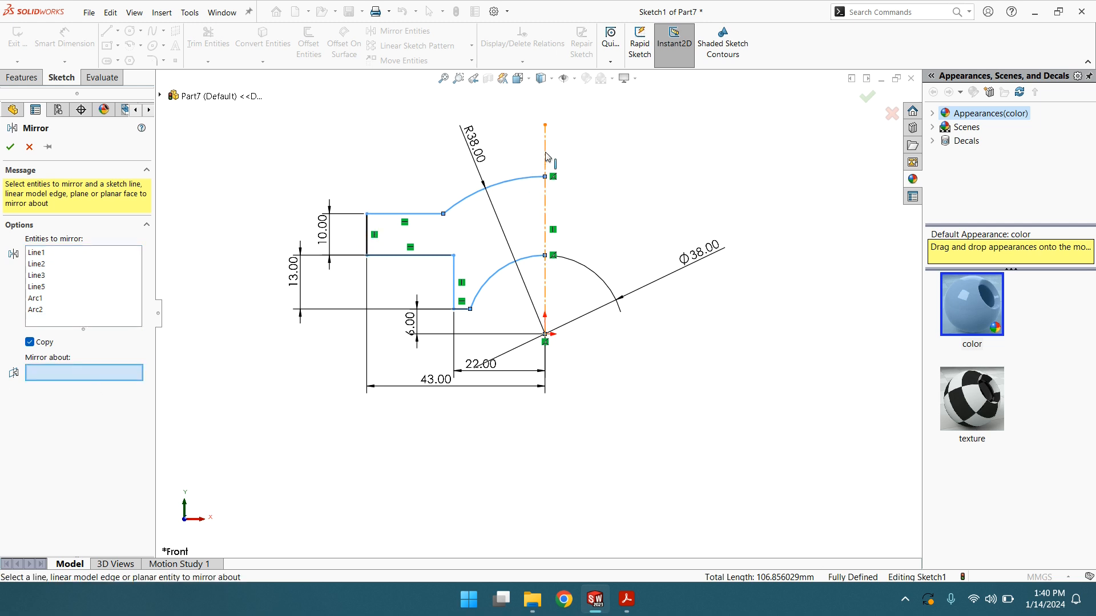
left_click(546, 157)
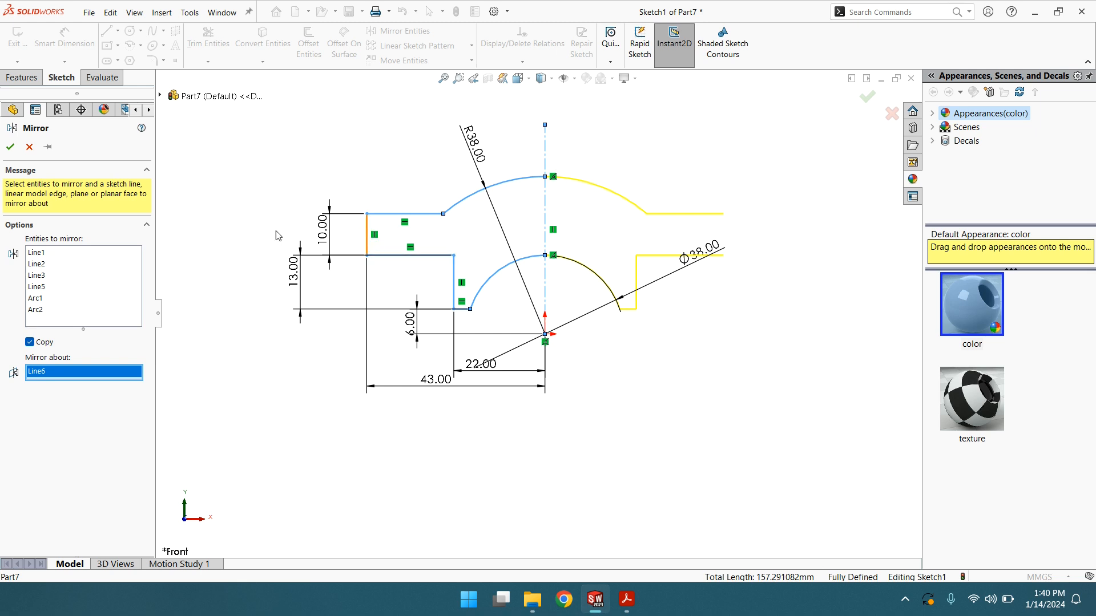
left_click(101, 276)
left_click(368, 231)
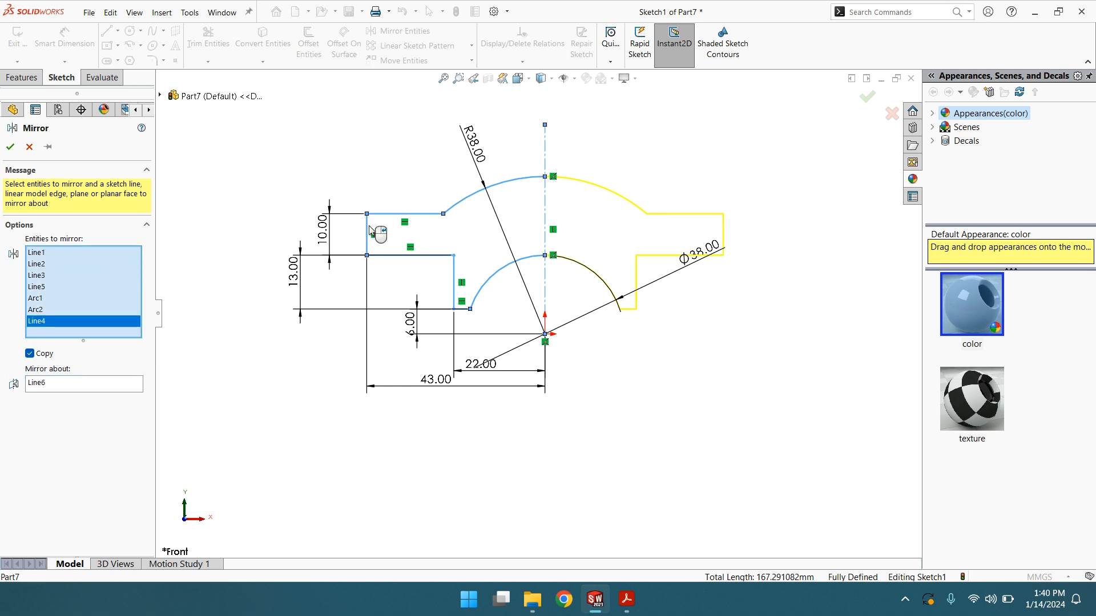
left_click(10, 149)
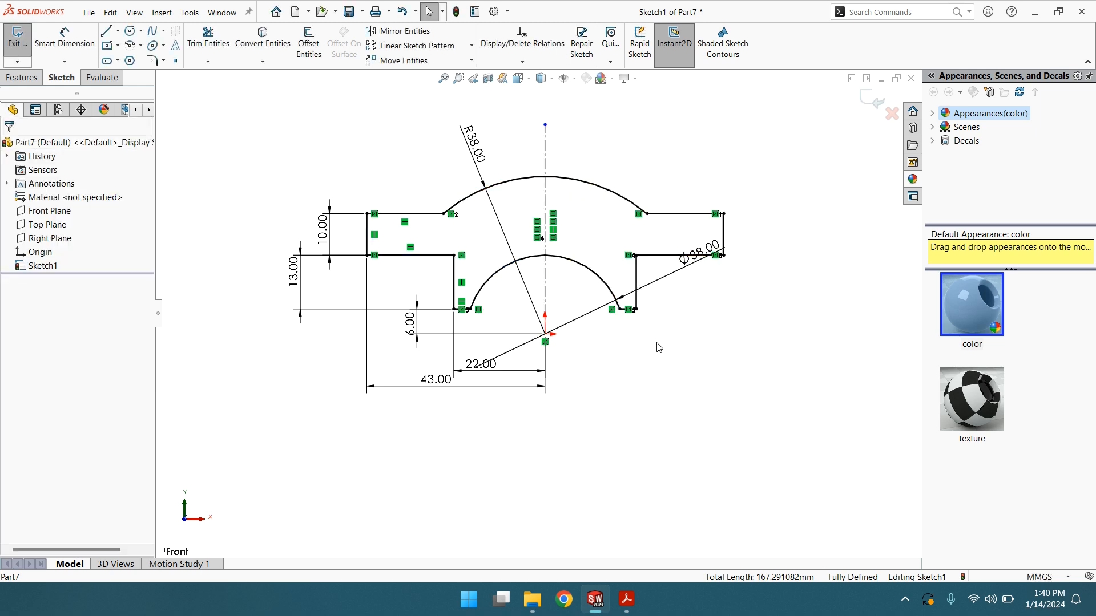
Extrude the mirrored profile as a blind boss 37 mm deep
left_click(12, 77)
left_click(23, 46)
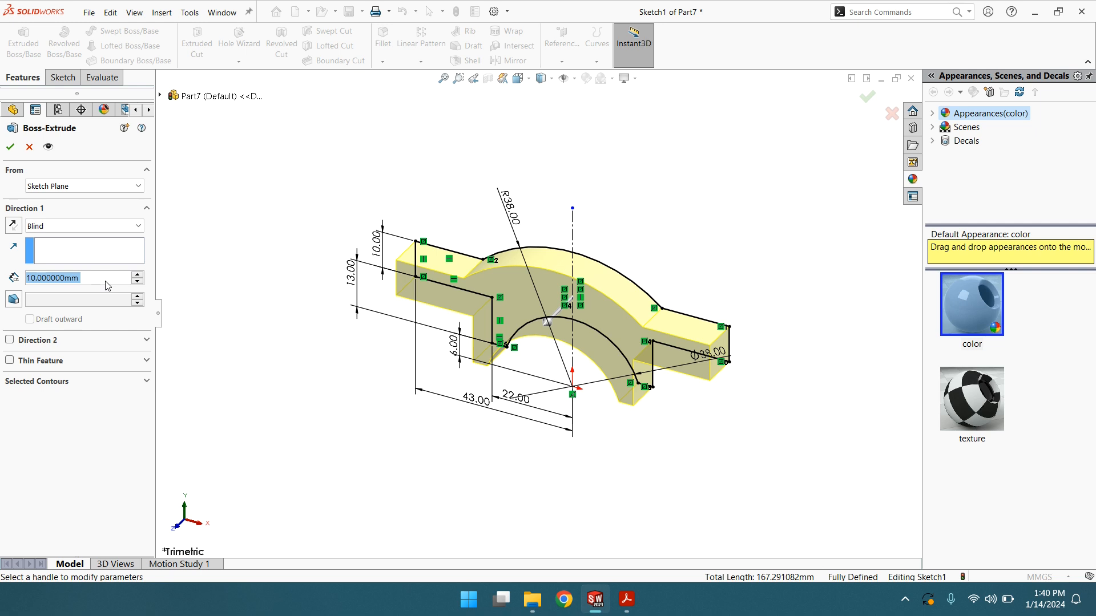
type("37")
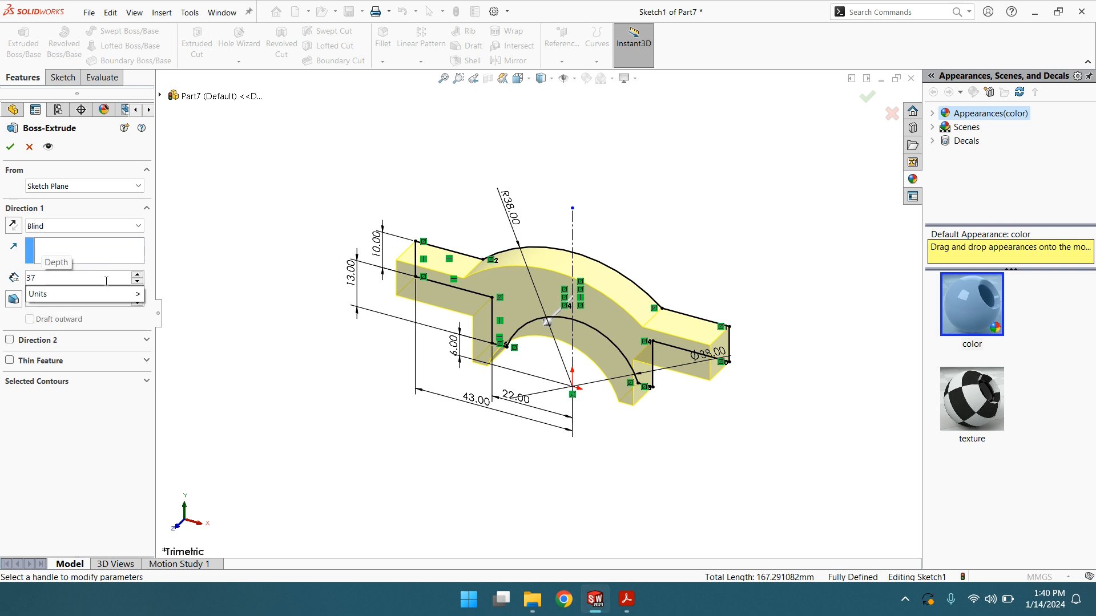
key("Return")
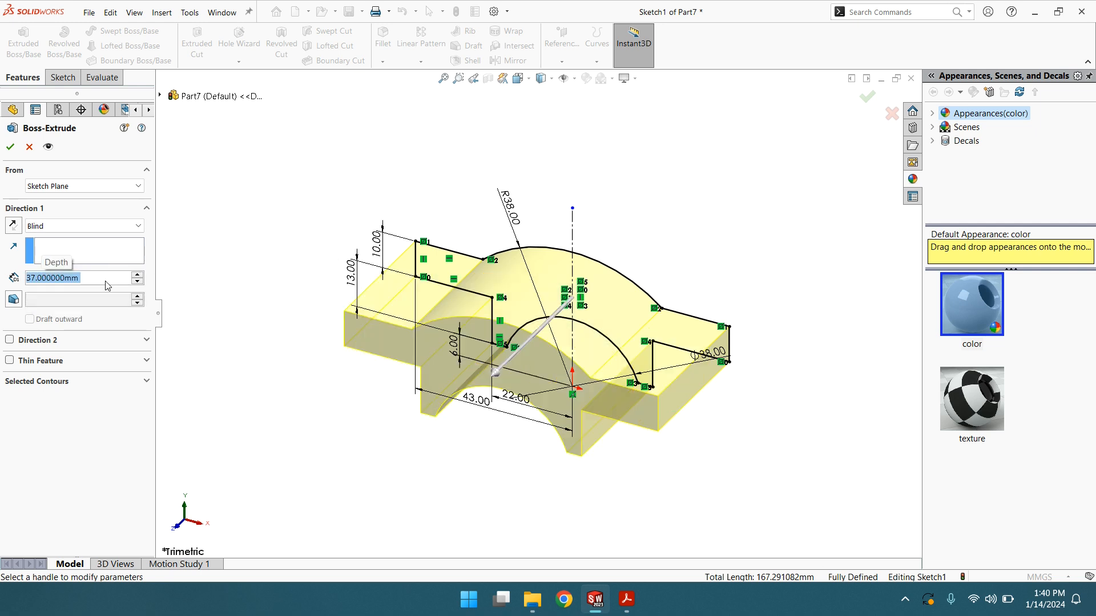
left_click(10, 147)
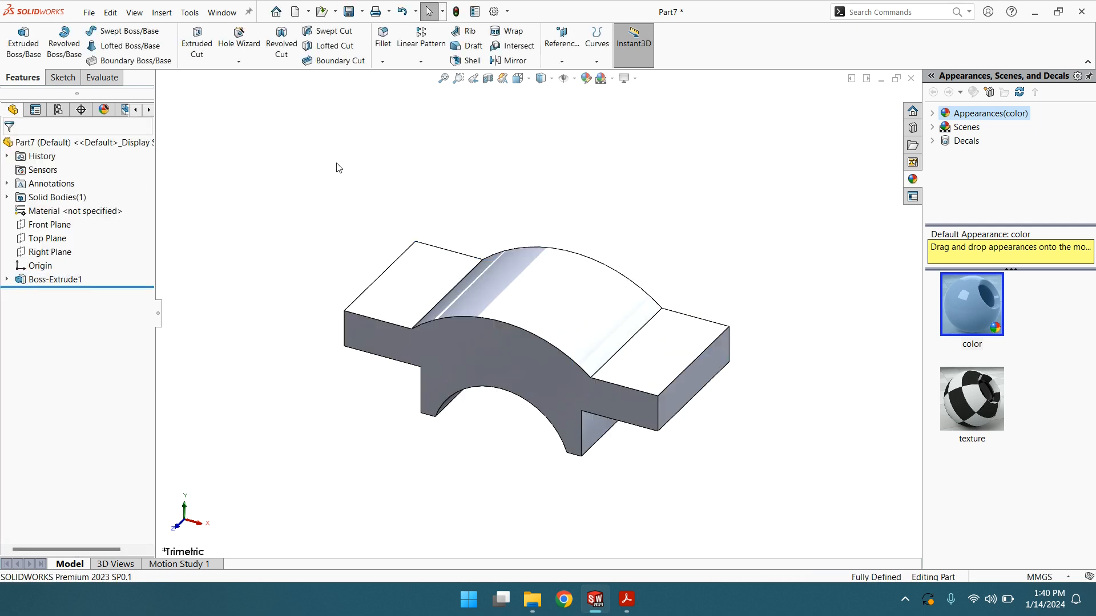
On the left flange's top face, sketch a large circle centred on the part, 18.5 mm from the origin, reaching the flanges' outer edges
left_click(420, 271)
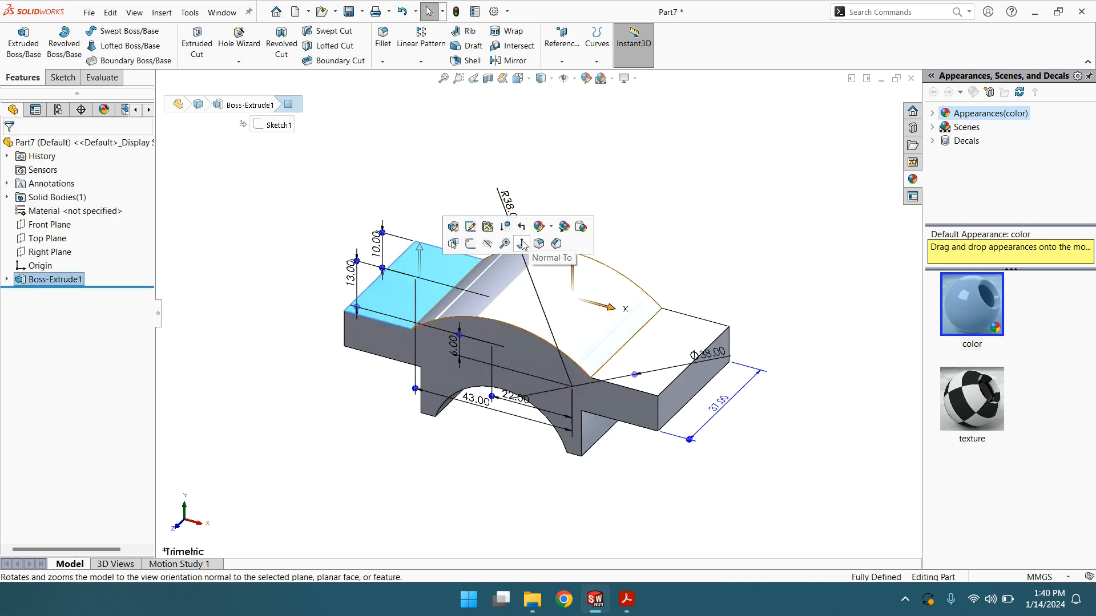
left_click(544, 252)
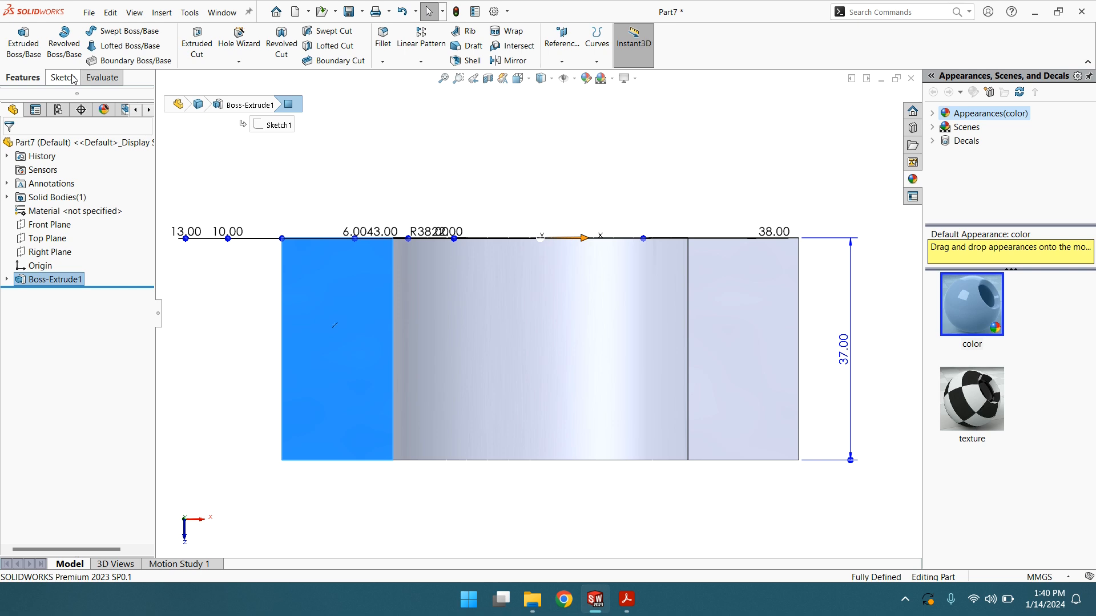
left_click(63, 77)
left_click(131, 32)
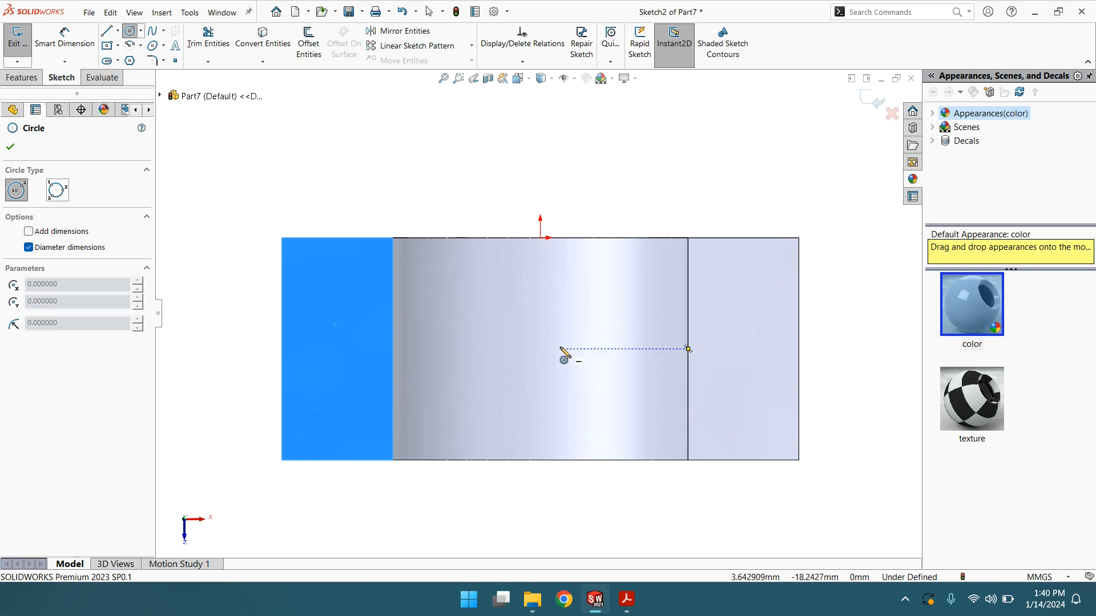
left_click(540, 349)
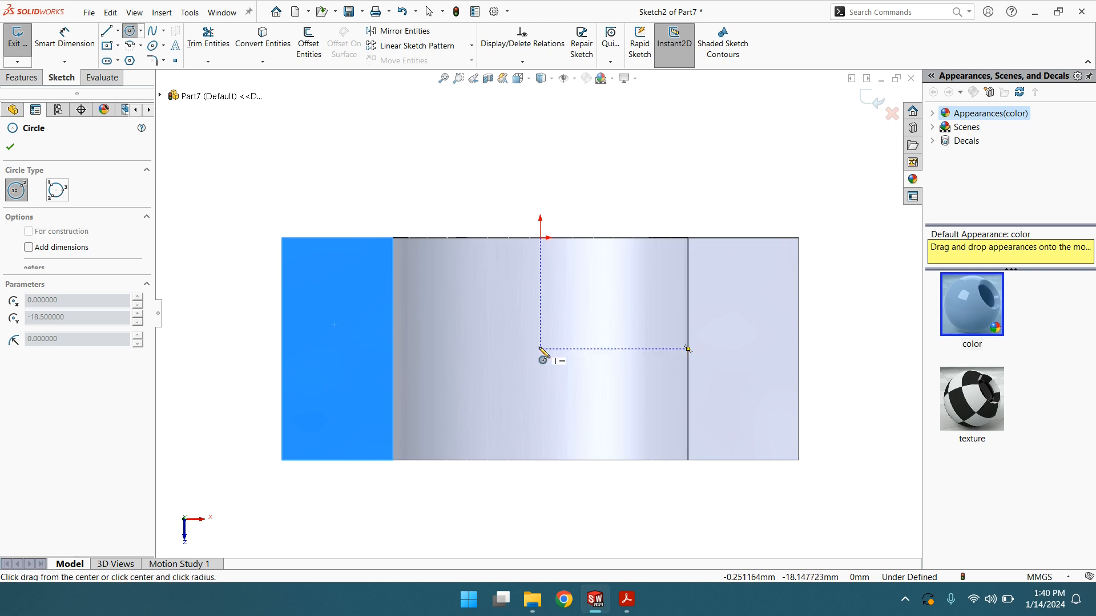
left_click(282, 352)
right_click(283, 353)
left_click(307, 359)
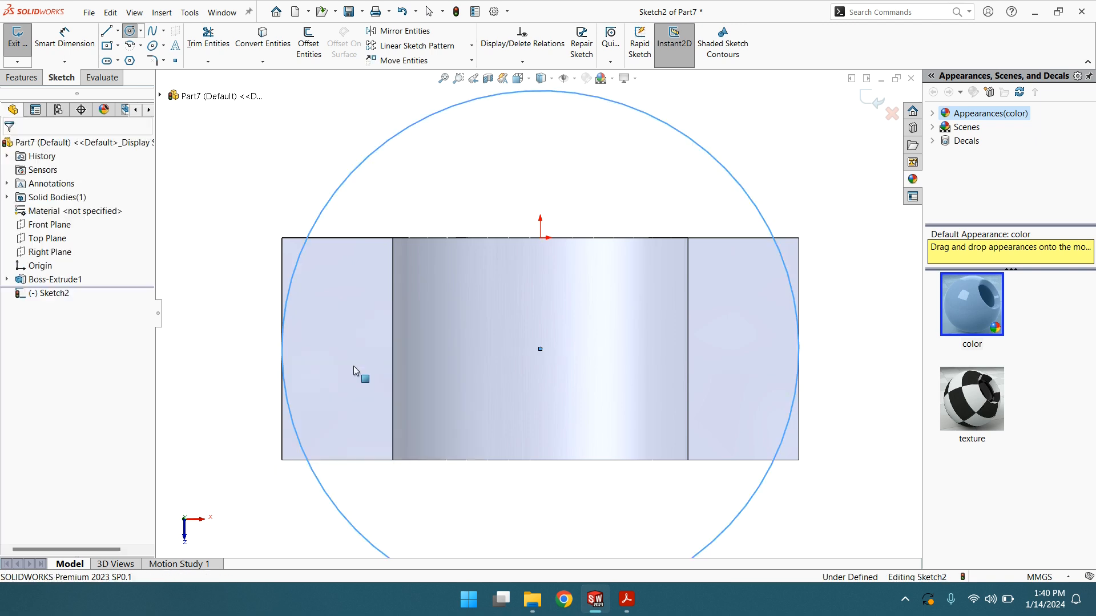
key("f")
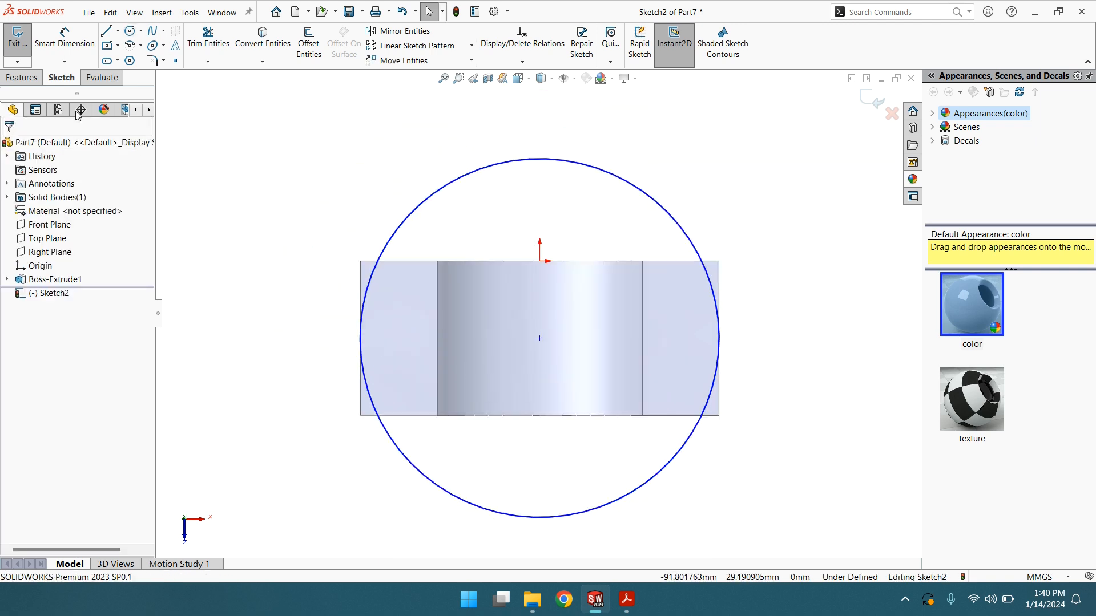
Cut away the flange corners outside the large circle with a blind 37 mm extruded cut, flipping the side to cut
left_click(22, 79)
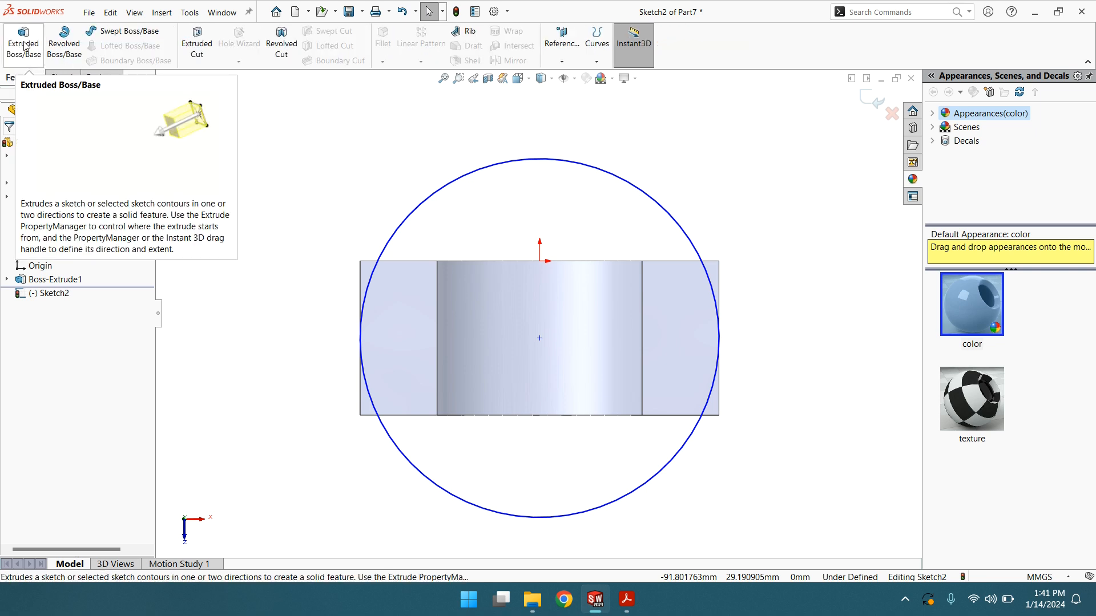
left_click(197, 44)
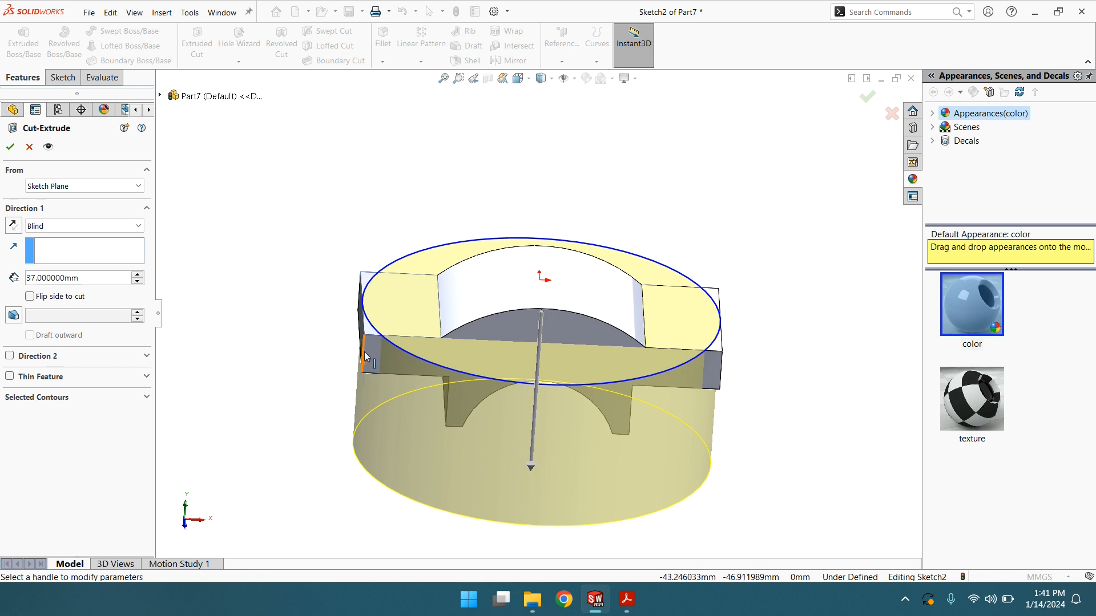
middle_click_drag(372, 243, 278, 279)
left_click(29, 297)
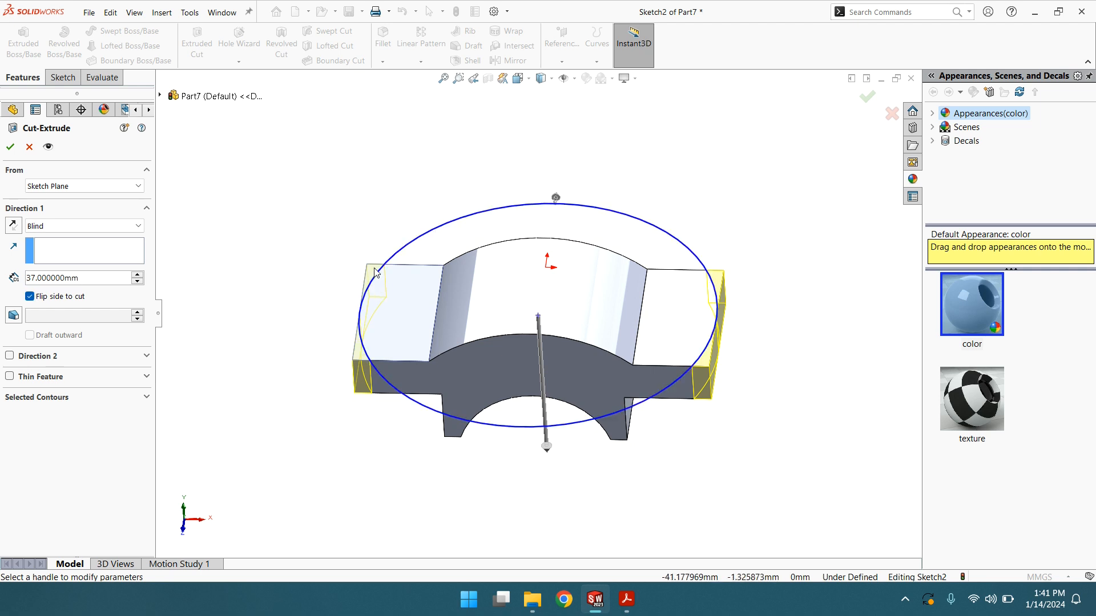
middle_click_drag(284, 269, 206, 254)
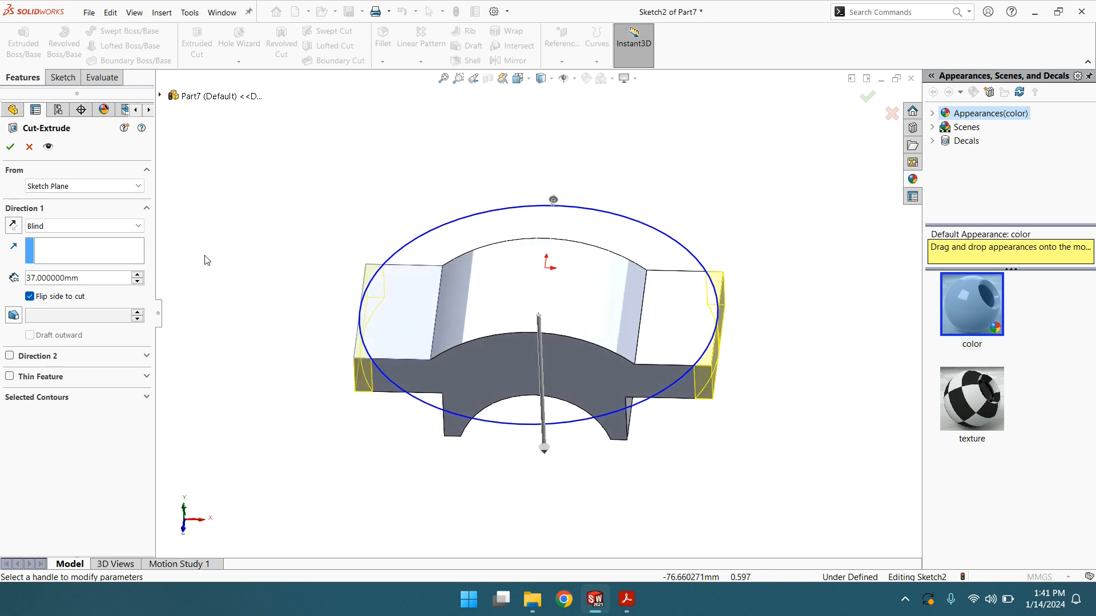
left_click(11, 147)
Start a sketch on the right flange's top face and draw a circle about 12.4 mm in diameter, centred across the left flange's depth
middle_click_drag(327, 282, 316, 234)
middle_click_drag(531, 328, 564, 339)
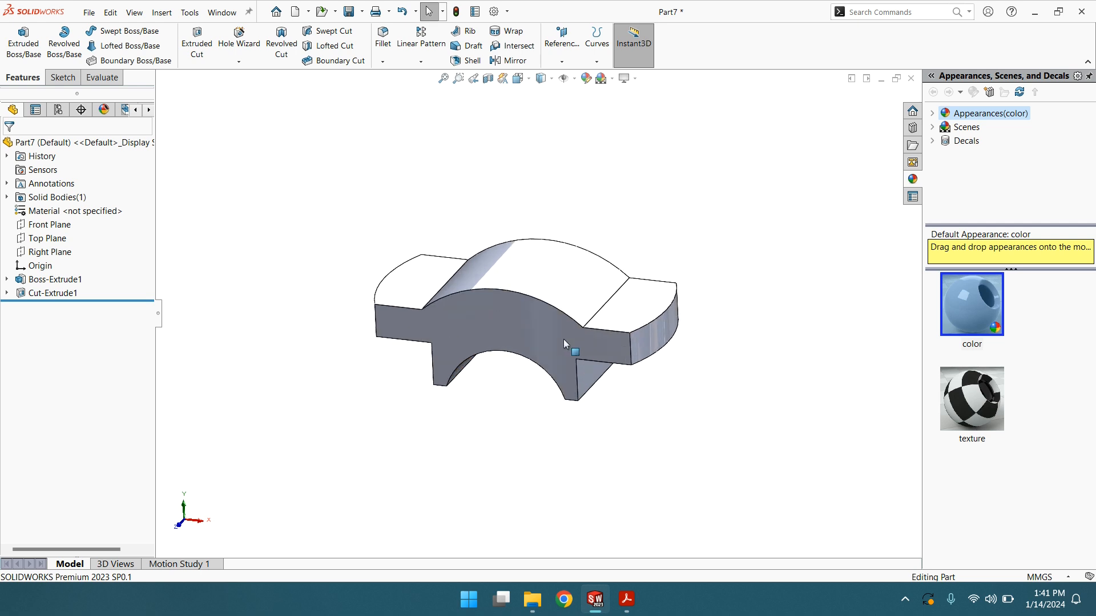
left_click(651, 308)
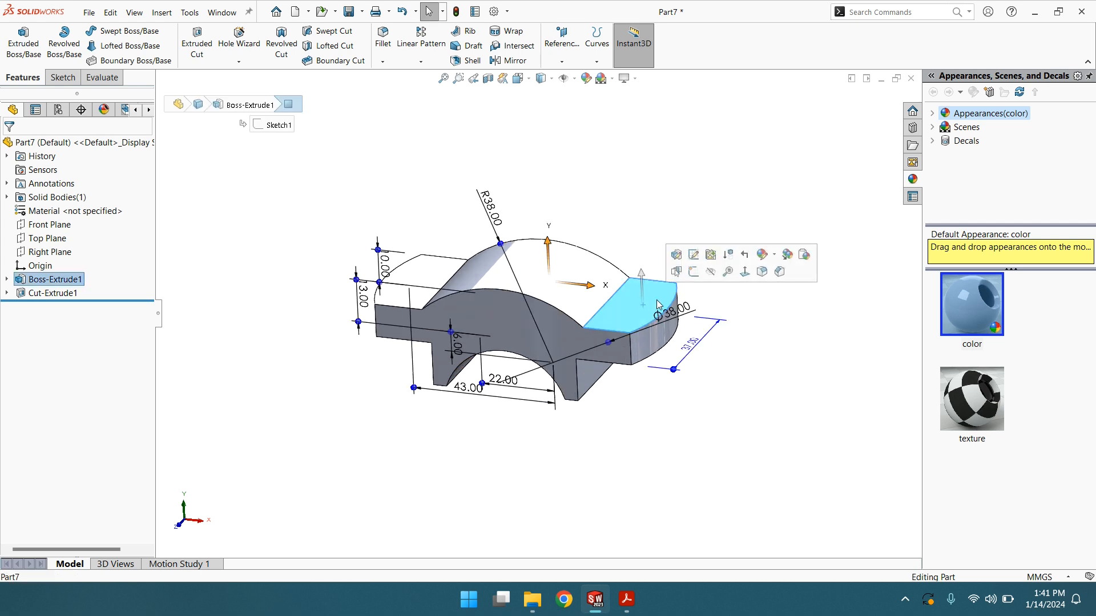
left_click(744, 273)
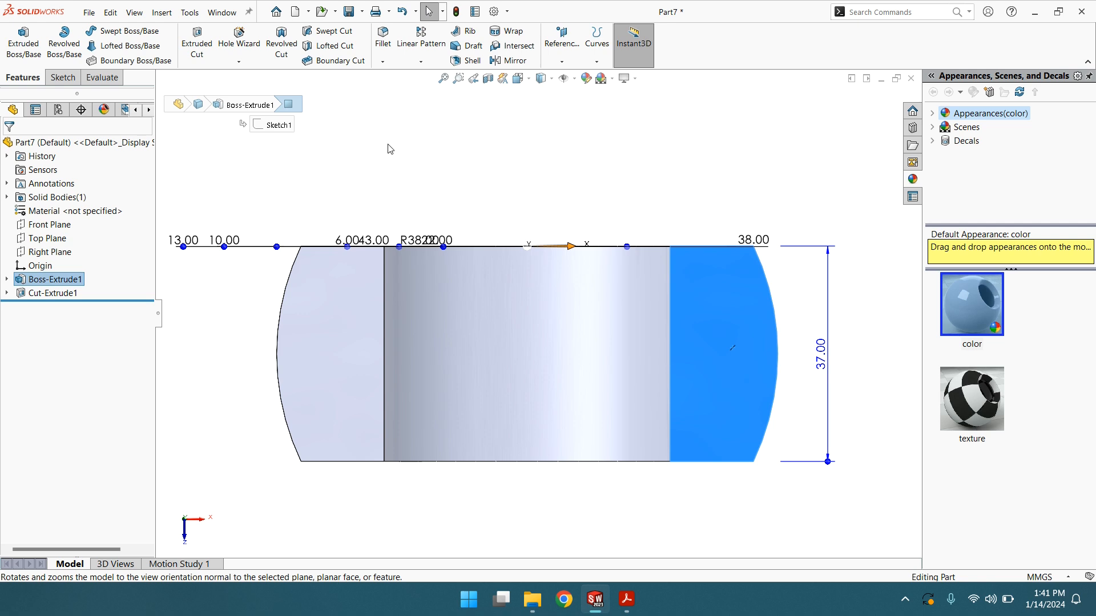
left_click(62, 77)
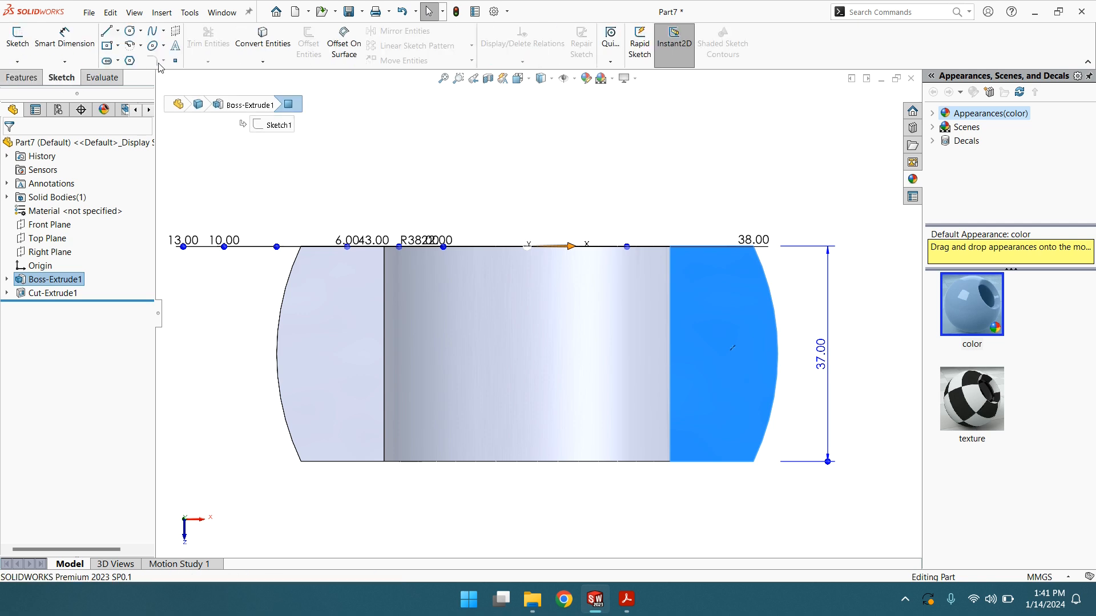
left_click(131, 32)
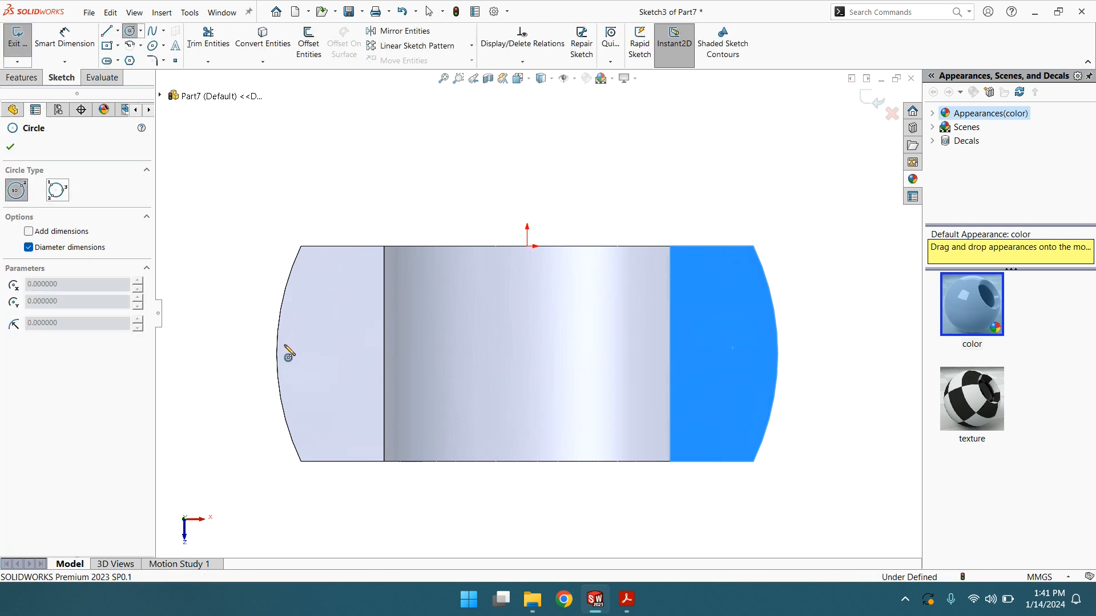
left_click(331, 354)
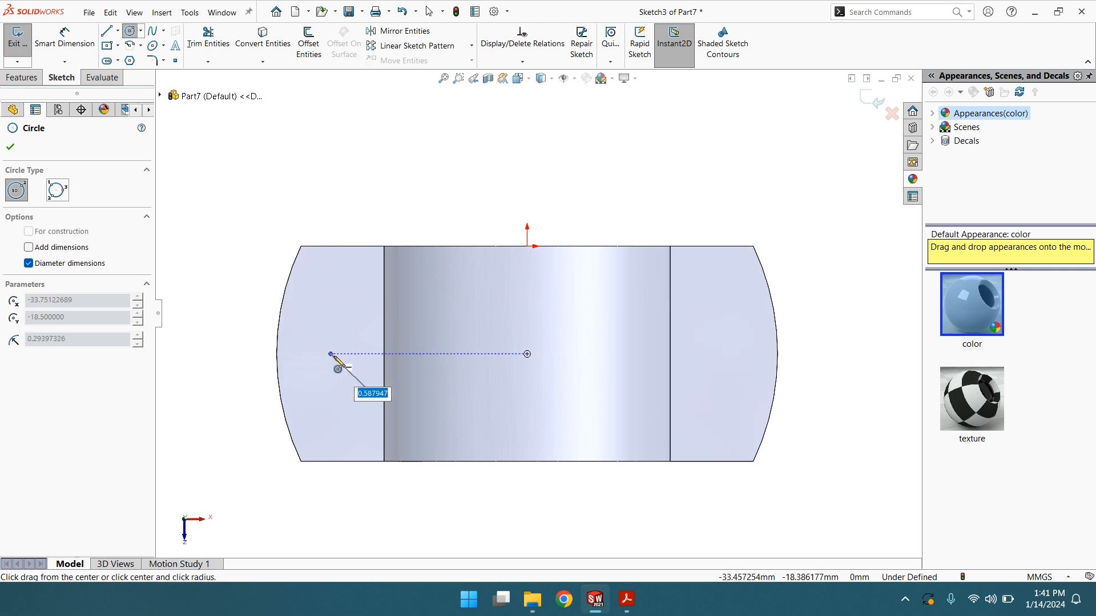
left_click(346, 386)
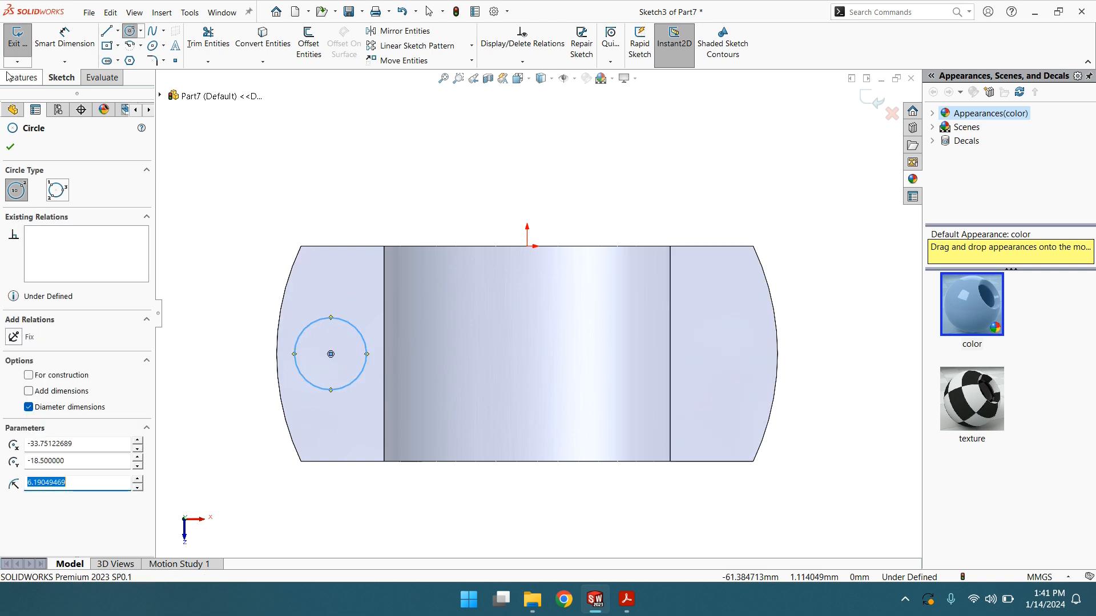
Dimension the left flange circle's diameter at 10 mm
left_click(65, 36)
left_click(304, 336)
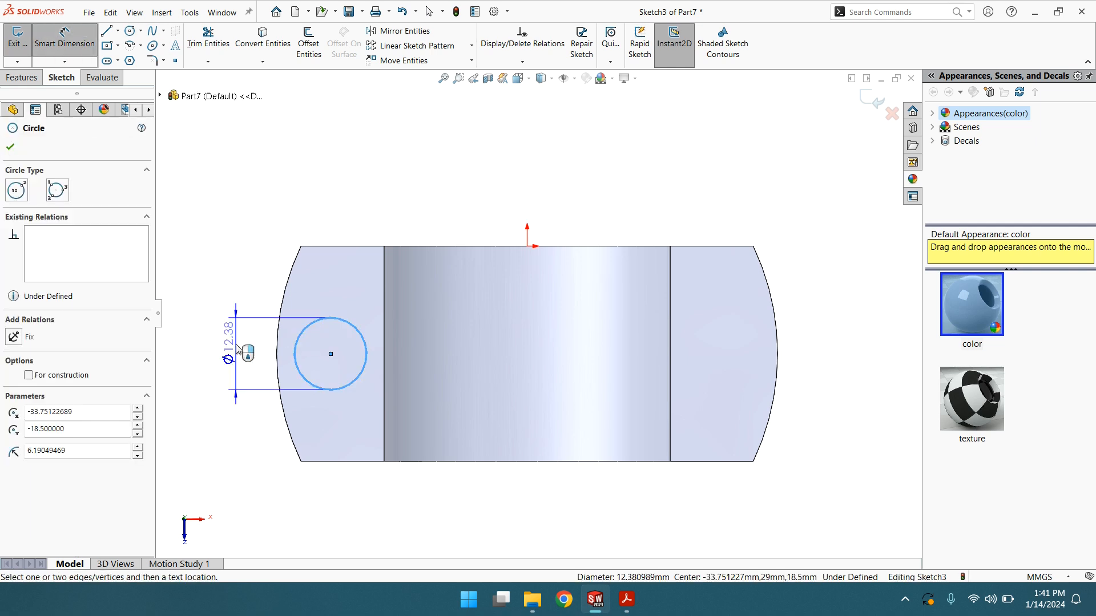
left_click(238, 349)
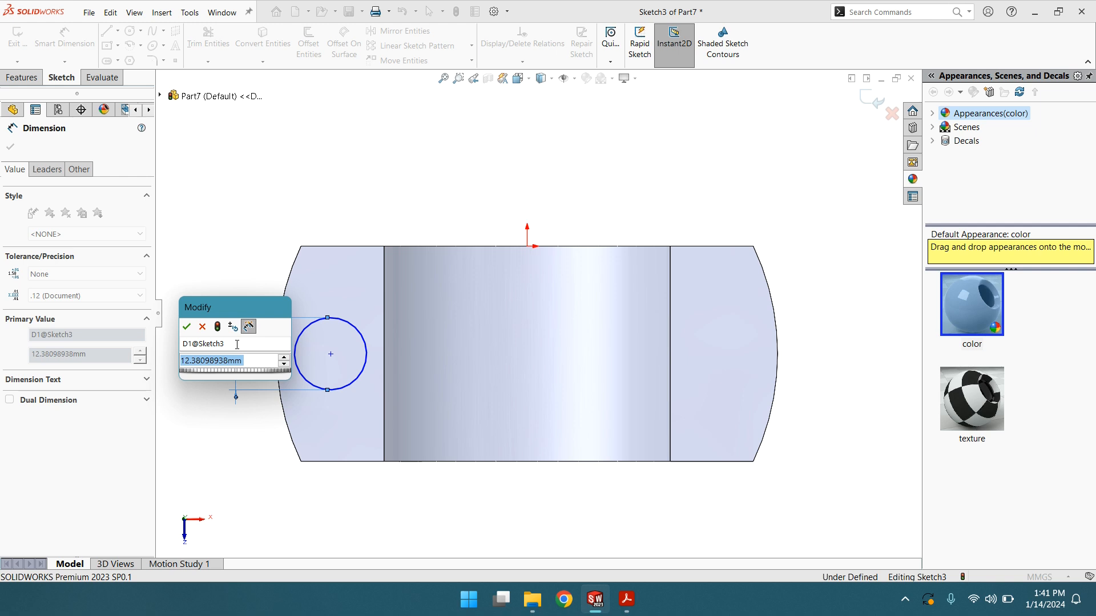
type("10")
key("Return")
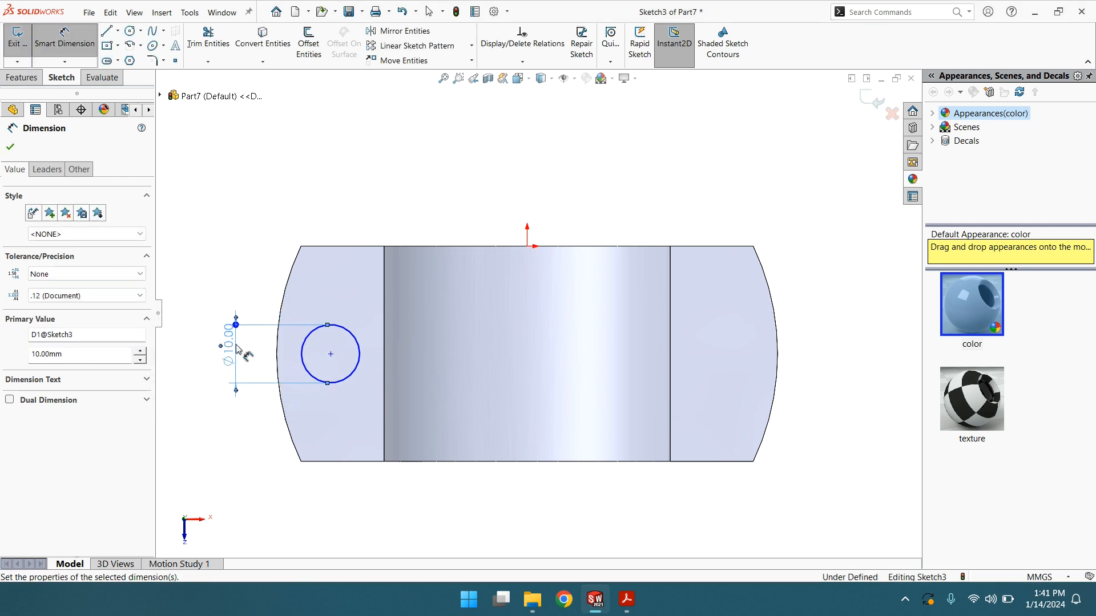
left_click(15, 147)
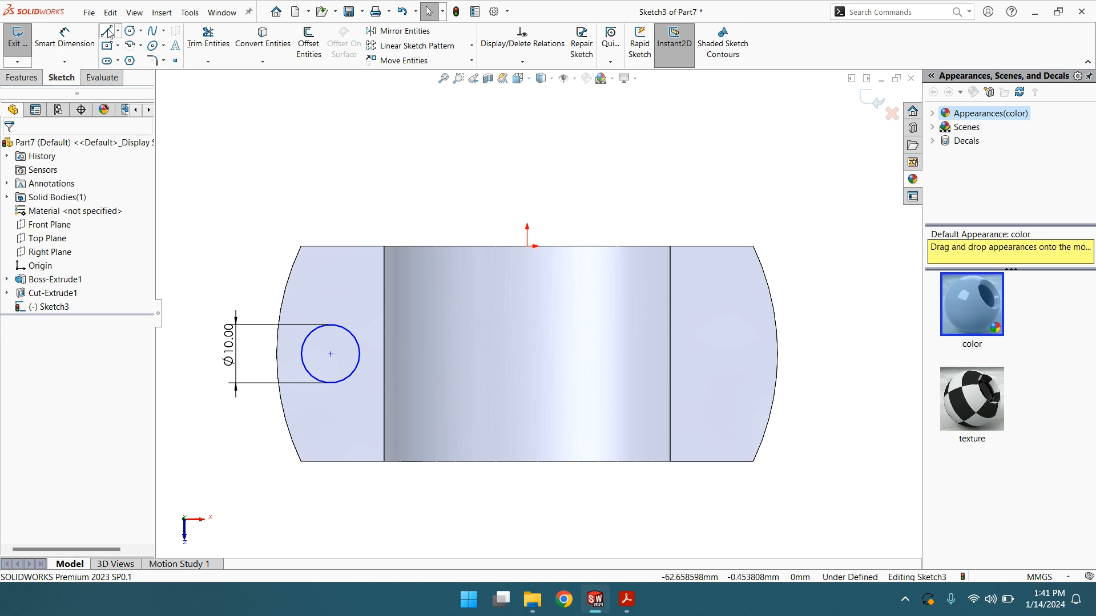
Draw a vertical centerline about 22 mm long from the origin across the middle of the part
left_click(118, 31)
left_click(137, 59)
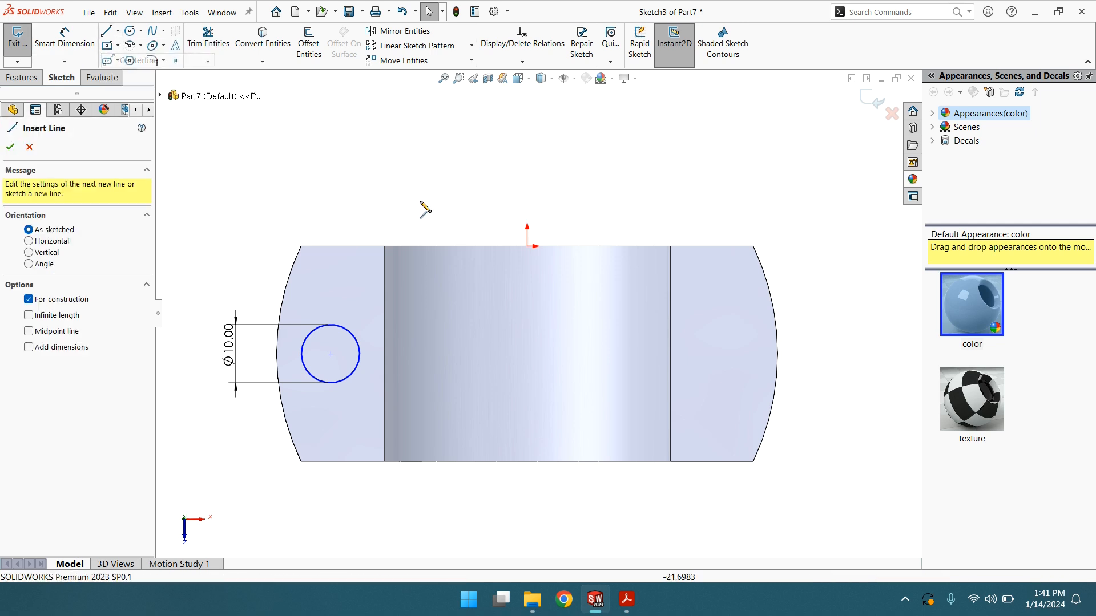
left_click(527, 246)
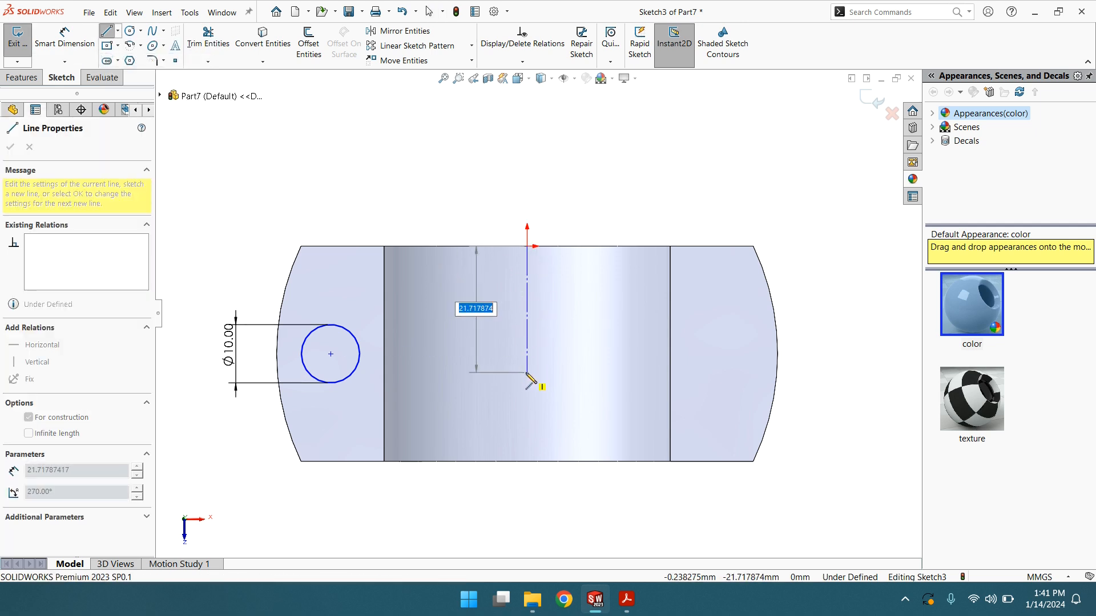
left_click(527, 372)
right_click(527, 372)
left_click(565, 383)
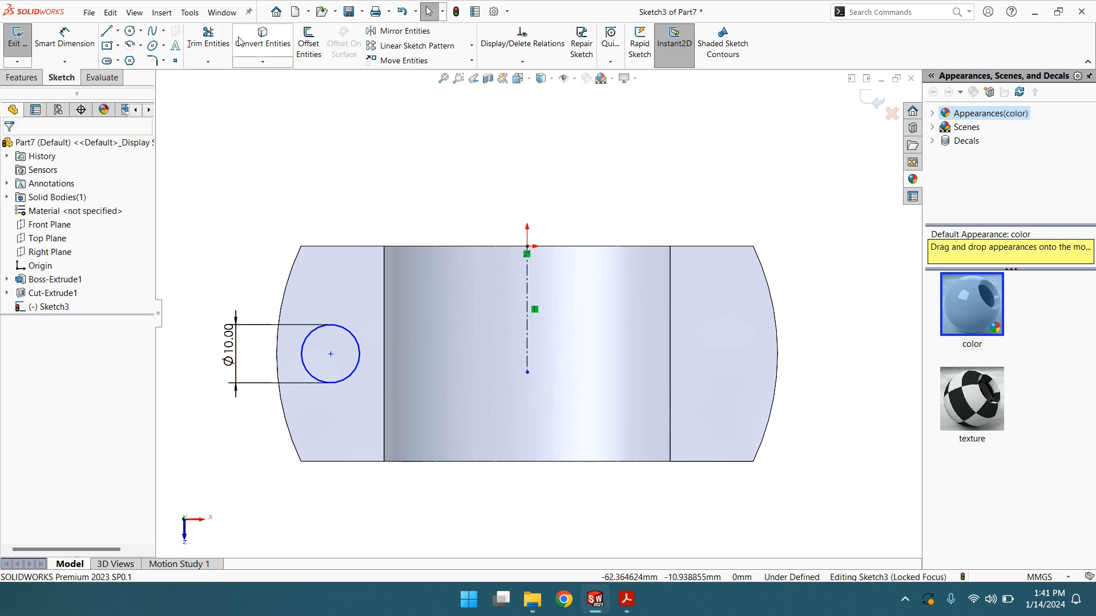
Mirror the 10 mm circle about the vertical centerline onto the right flange, keeping the original
left_click(401, 31)
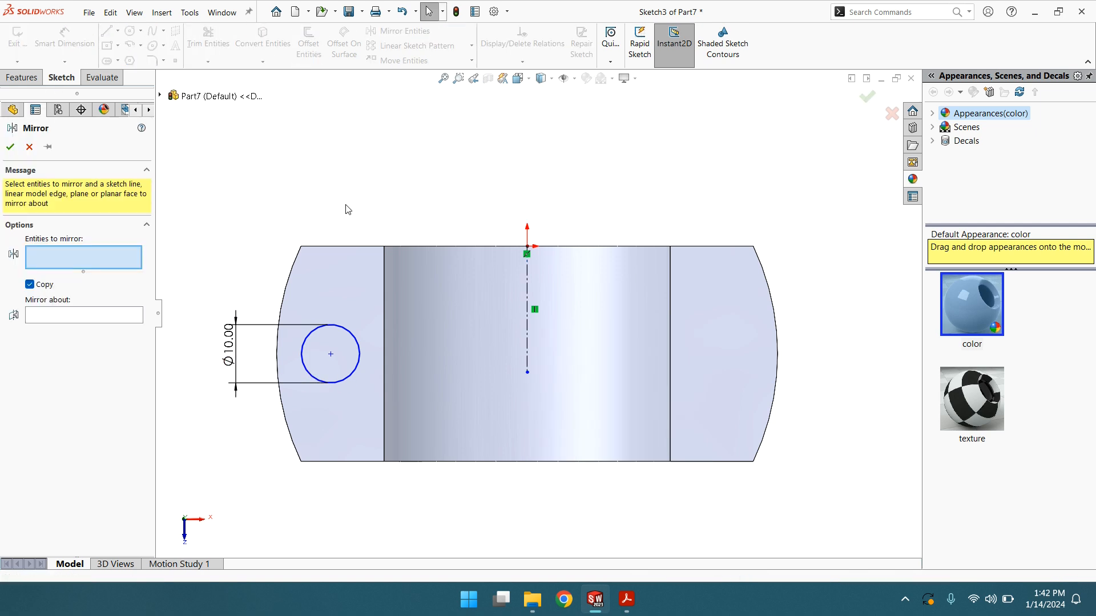
left_click(341, 333)
left_click(112, 318)
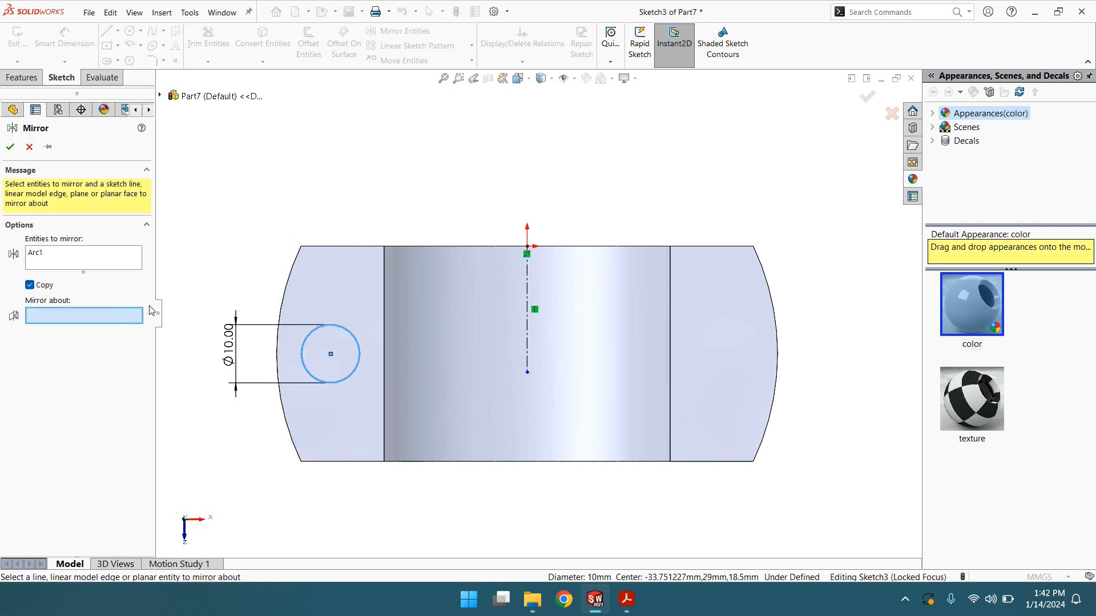
left_click(528, 305)
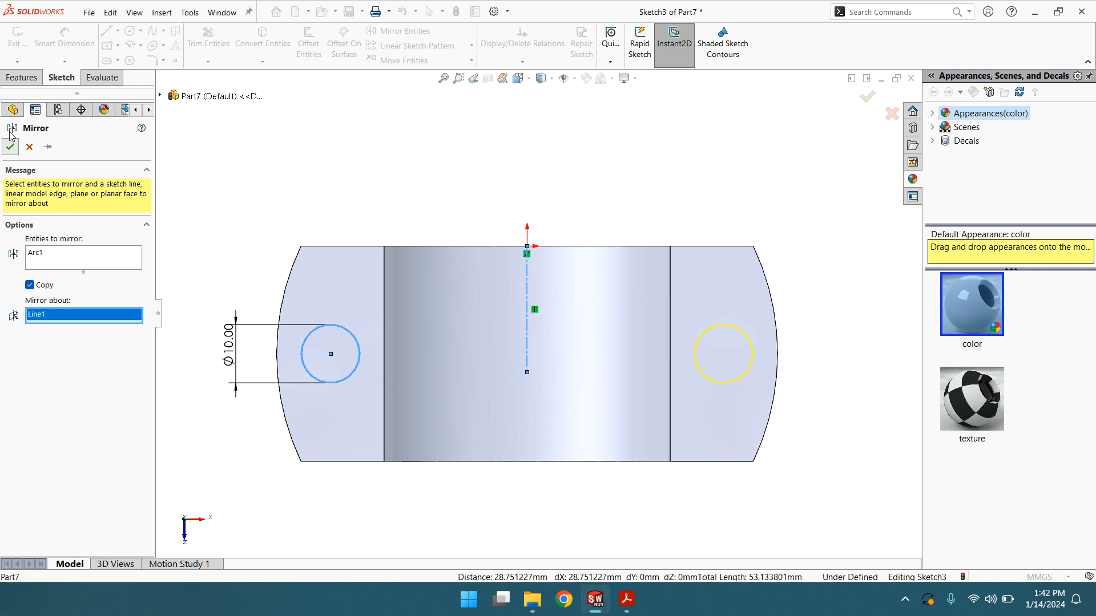
left_click(11, 147)
Cut both 10 mm circles through the flanges with a blind extruded cut 37 mm deep
left_click(20, 74)
left_click(196, 43)
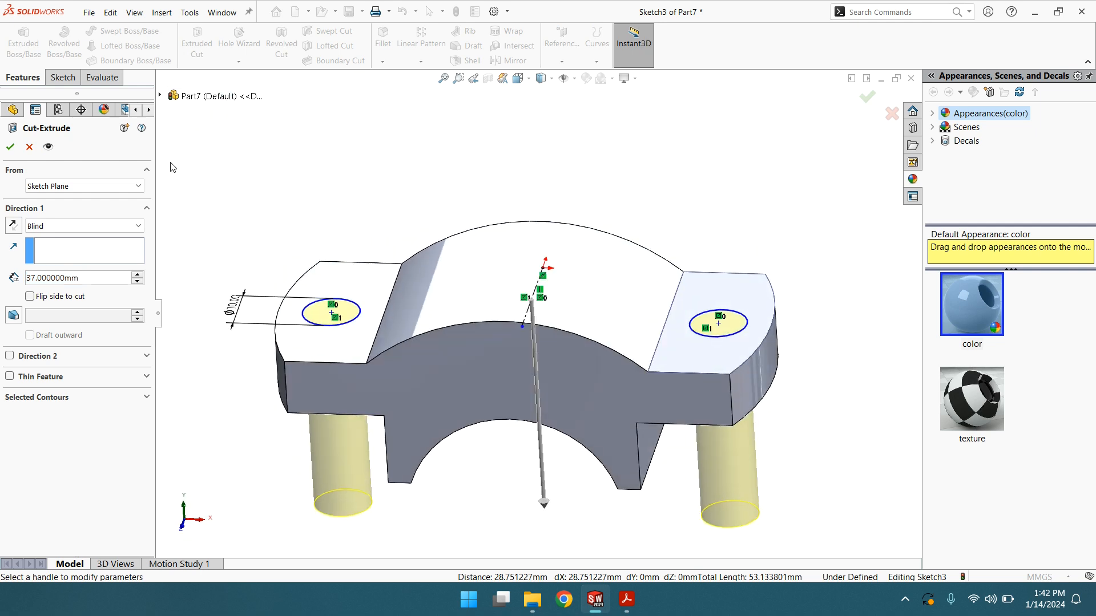
left_click(10, 147)
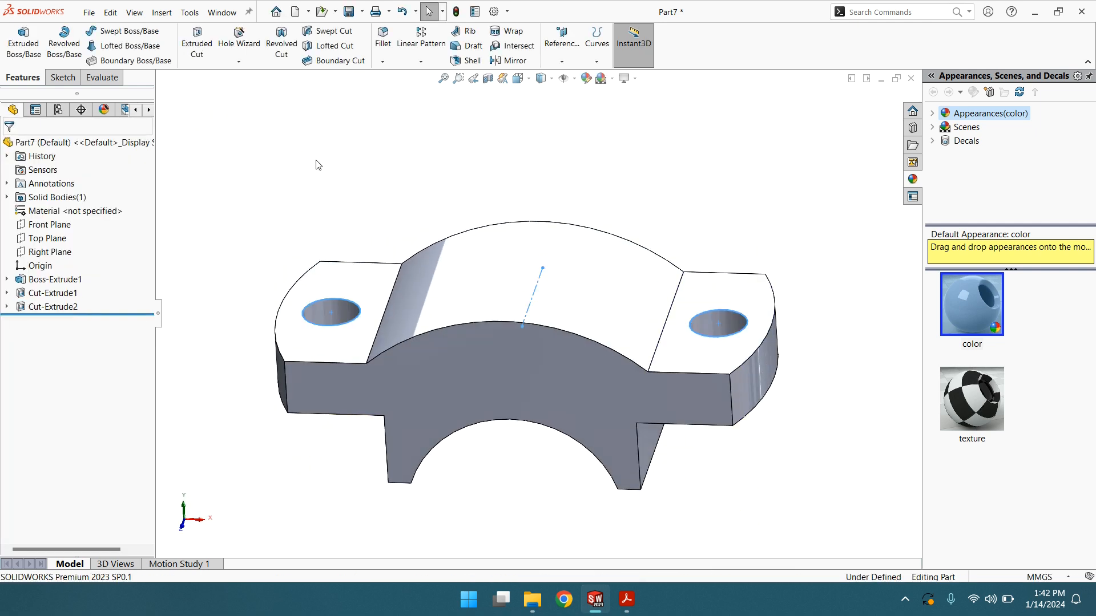
middle_click_drag(409, 183, 409, 247)
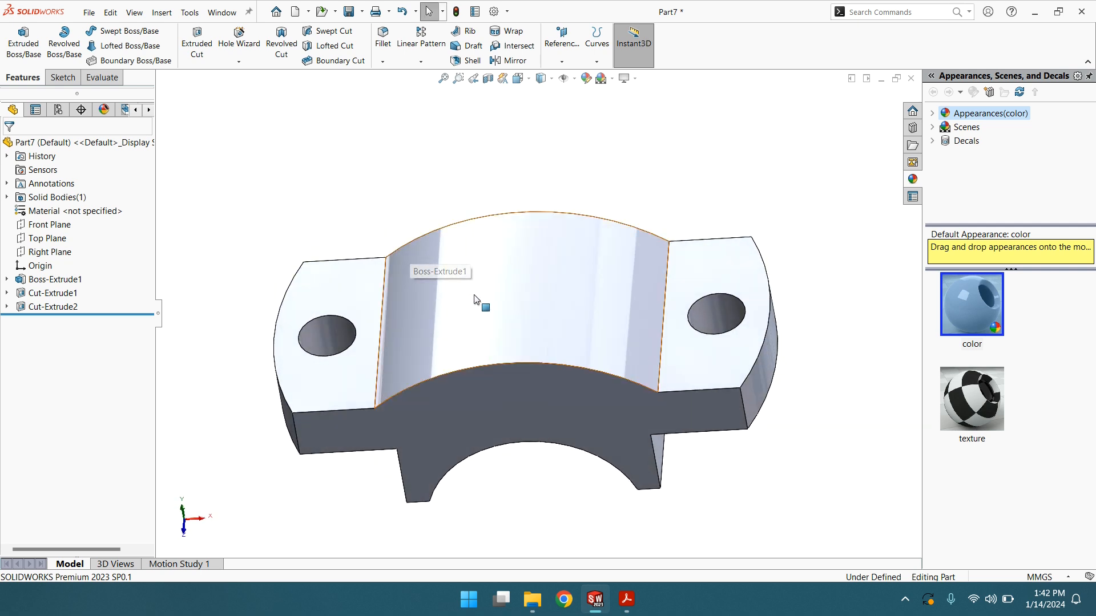
scroll(482, 303, "up", 3)
middle_click_drag(614, 301, 636, 240)
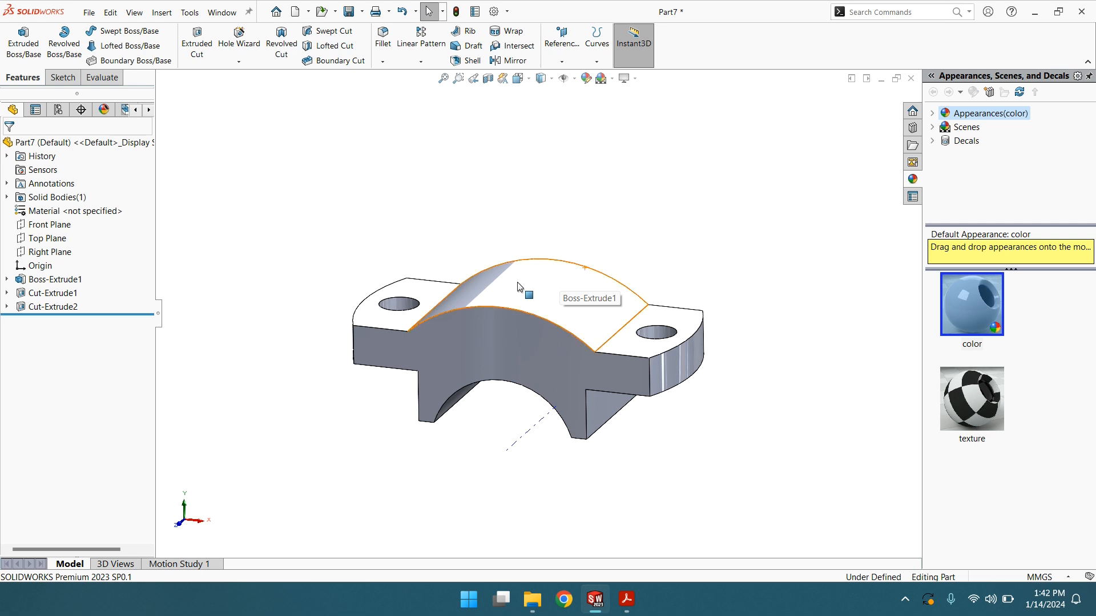
middle_click_drag(512, 287, 457, 325)
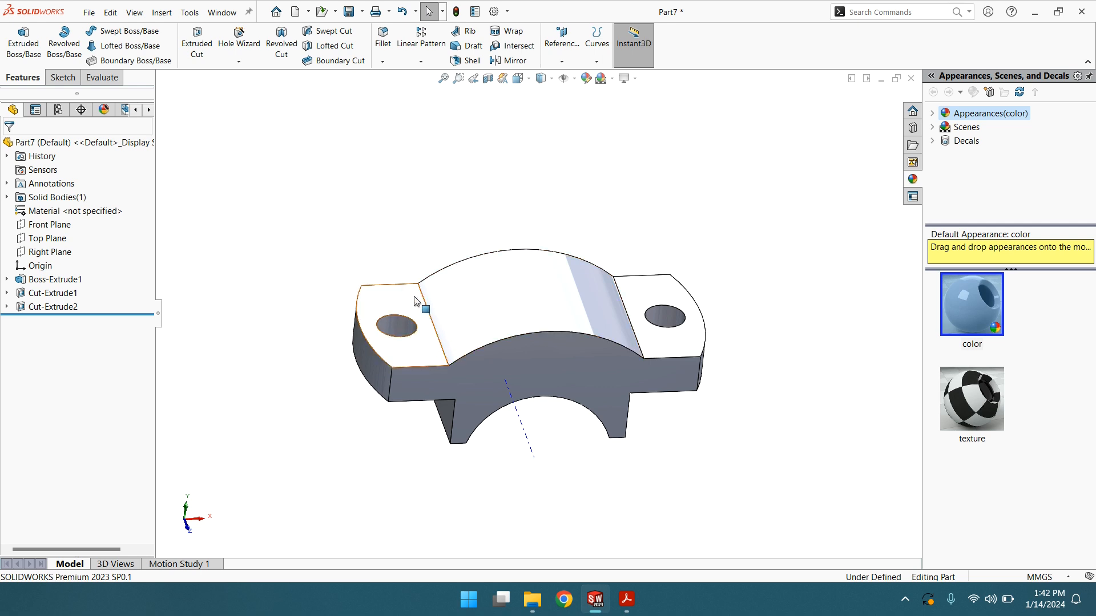
middle_click_drag(502, 337, 457, 325)
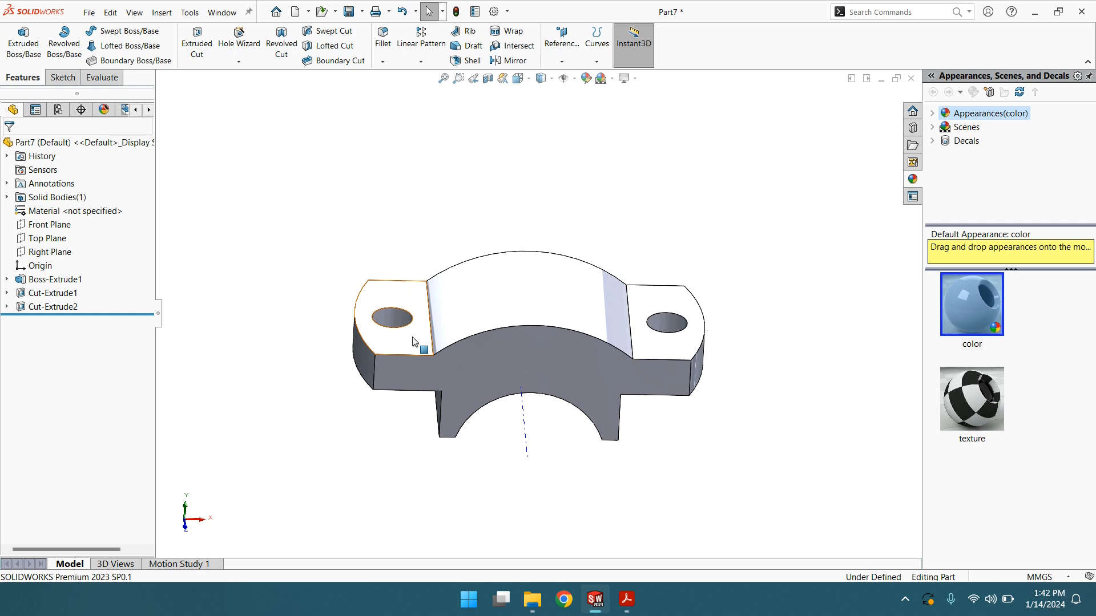
Sketch a 24 mm diameter circle on the left flange's top face, concentric with the 10 mm hole
left_click(432, 326)
left_click(514, 303)
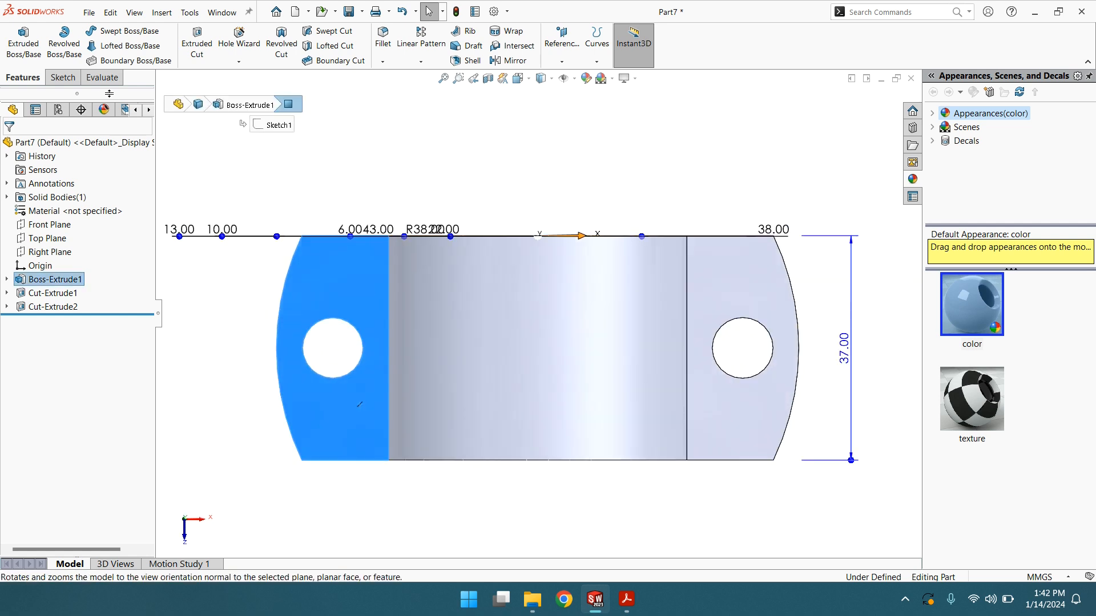
left_click(60, 78)
left_click(130, 33)
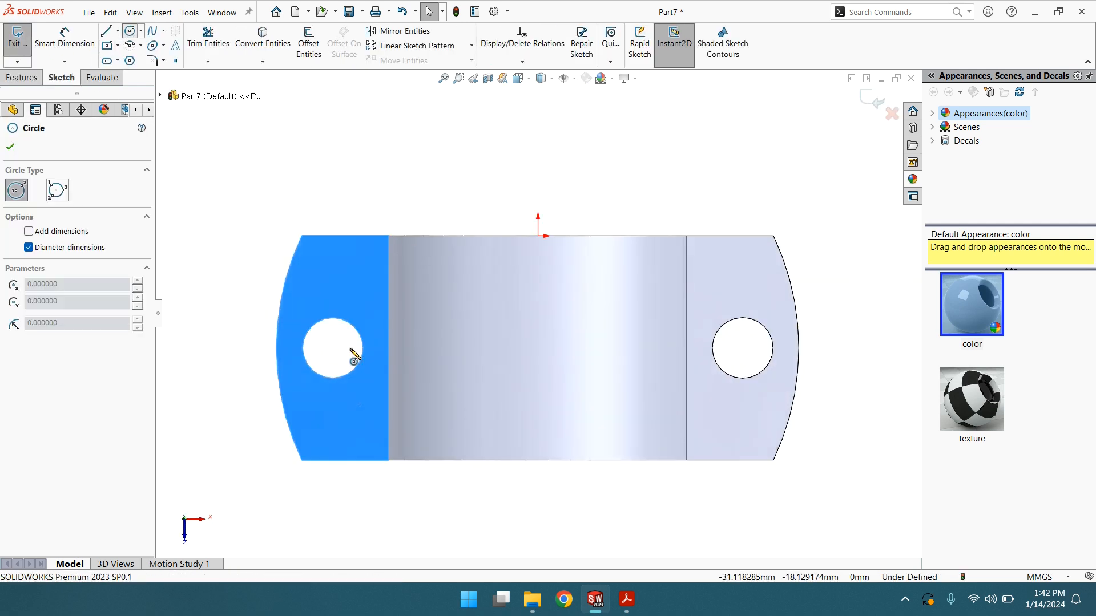
left_click(333, 348)
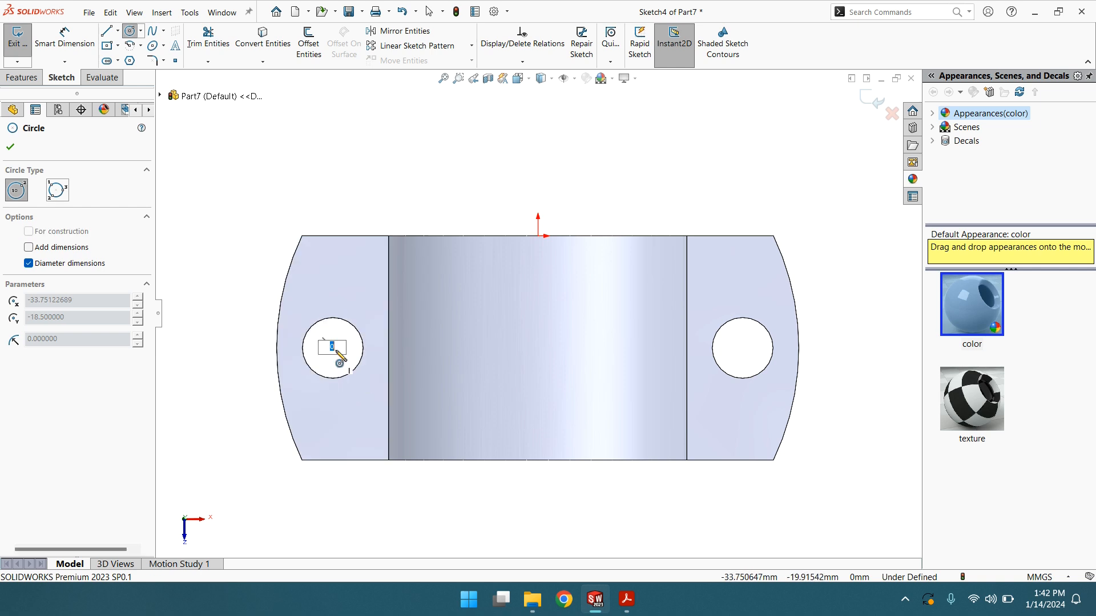
key("Escape")
left_click(131, 32)
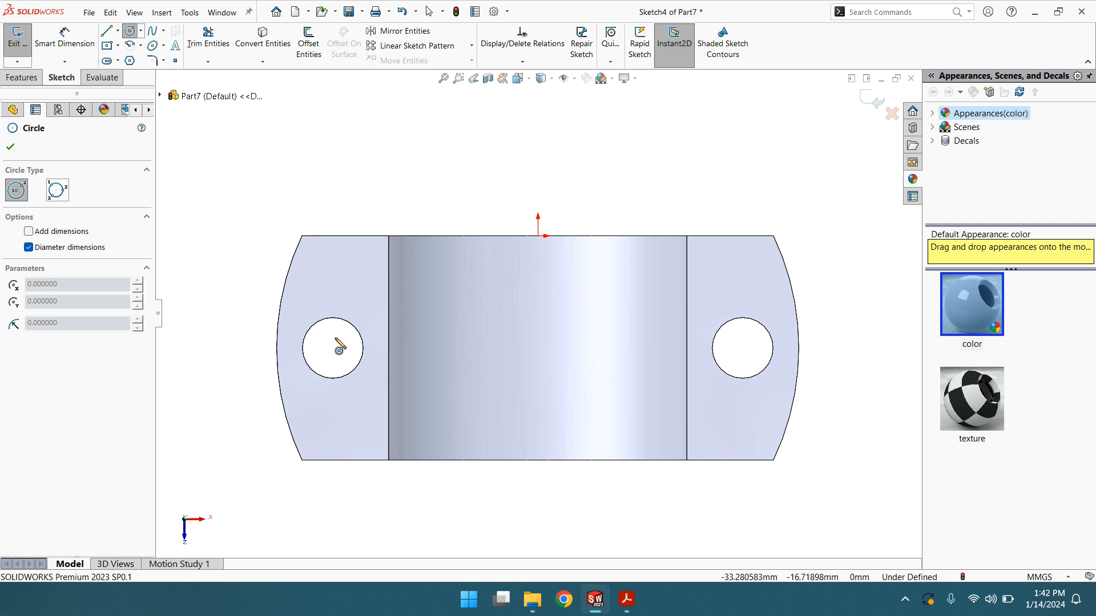
left_click(334, 347)
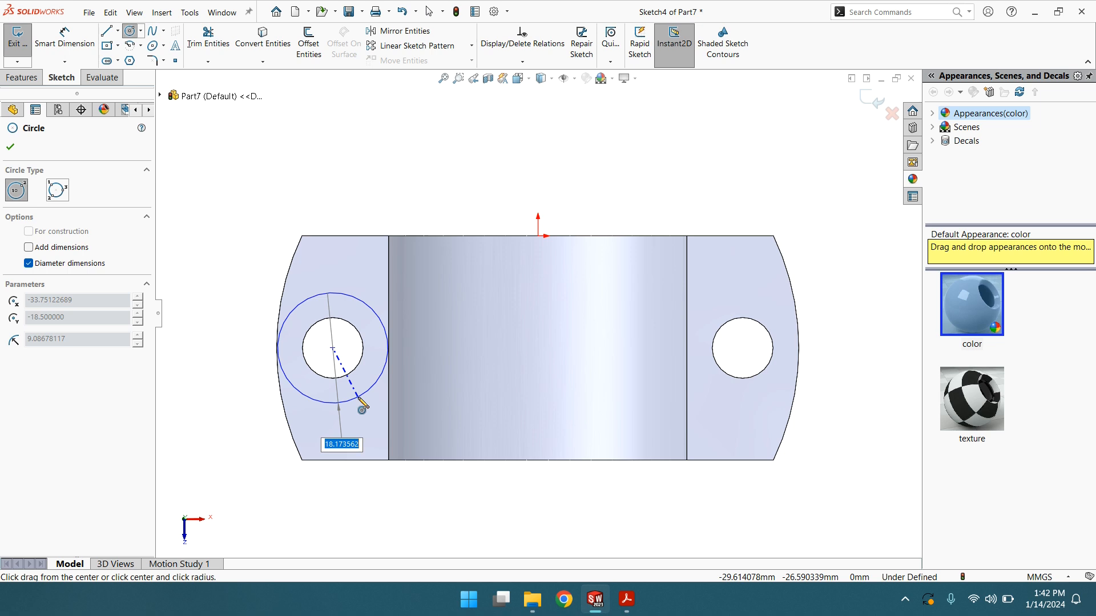
type("24")
key("Return")
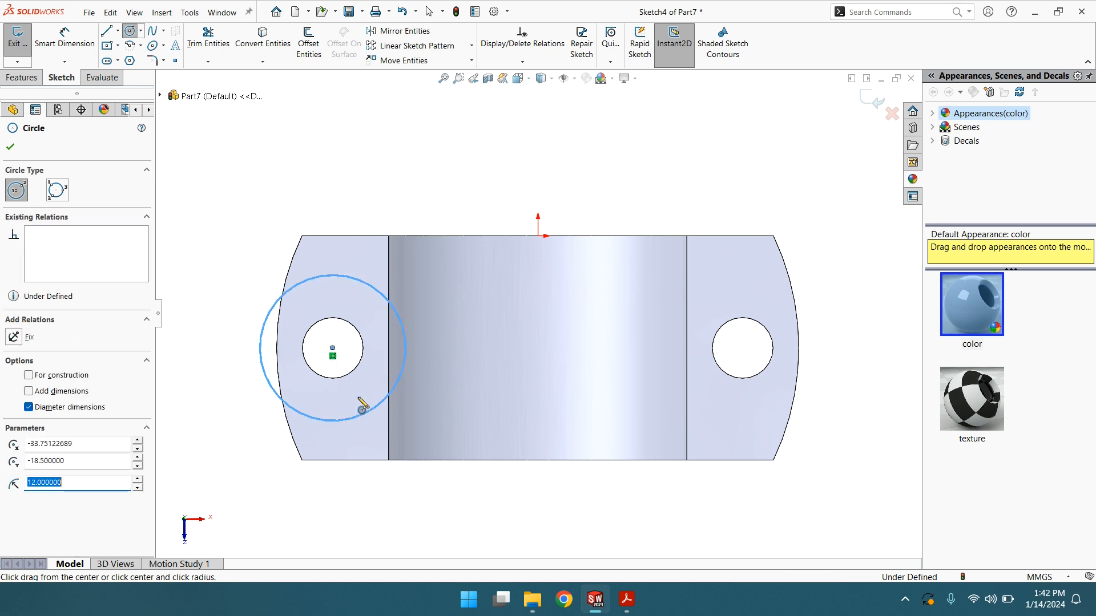
left_click(10, 147)
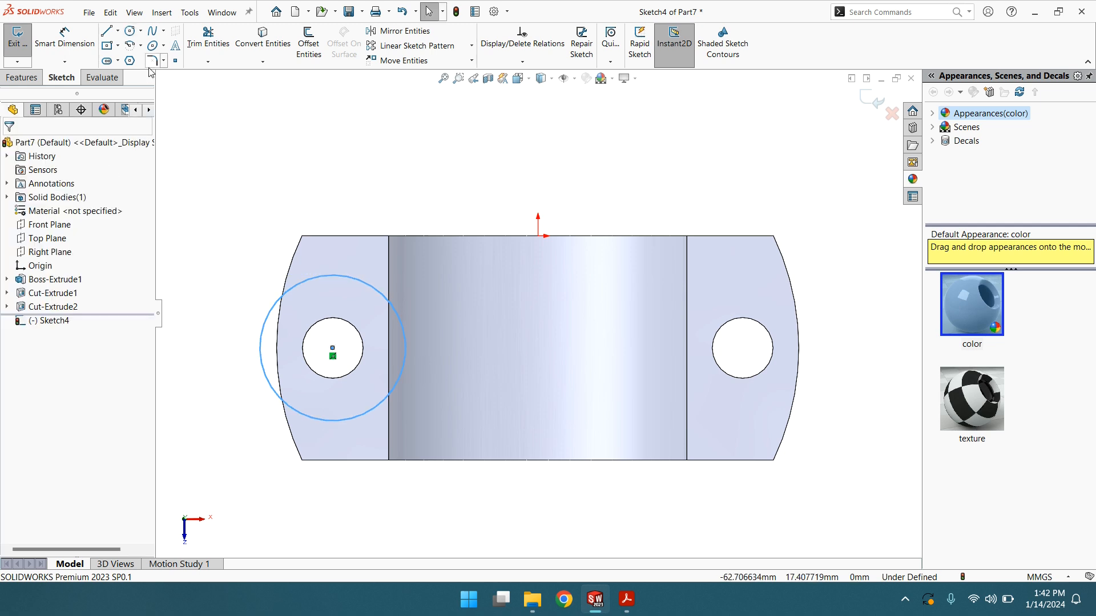
Draw a vertical centerline about 24 mm long from the origin down the middle of the part
left_click(118, 31)
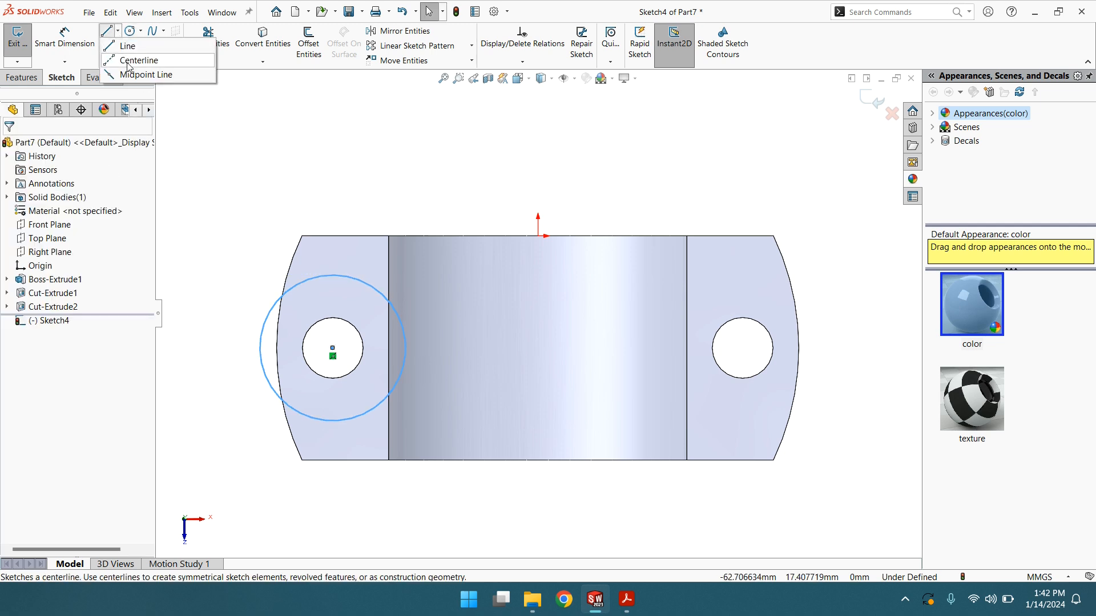
left_click(128, 67)
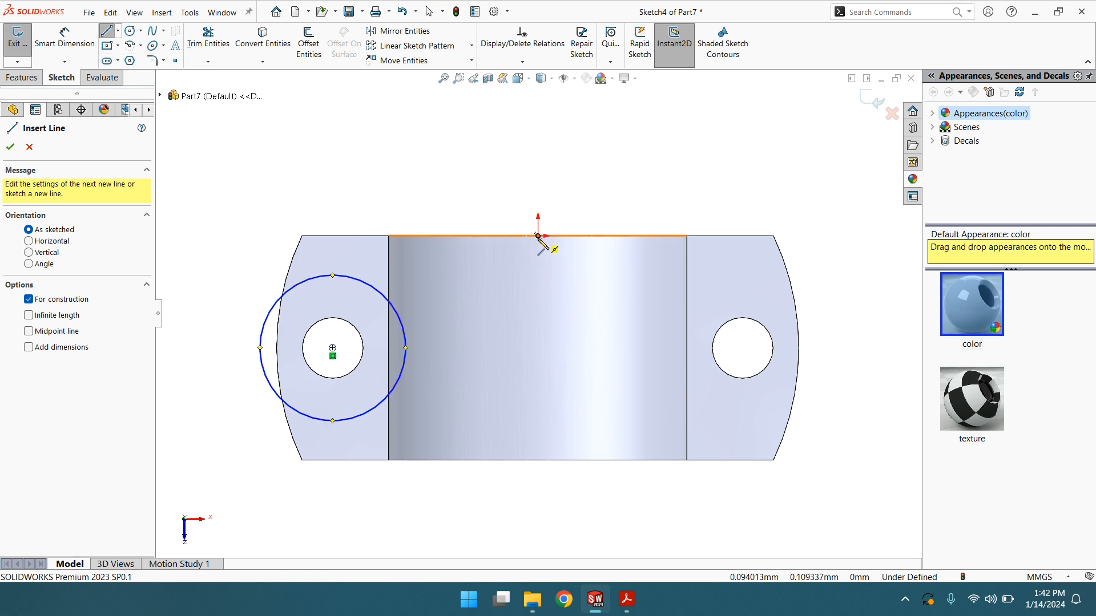
left_click(538, 236)
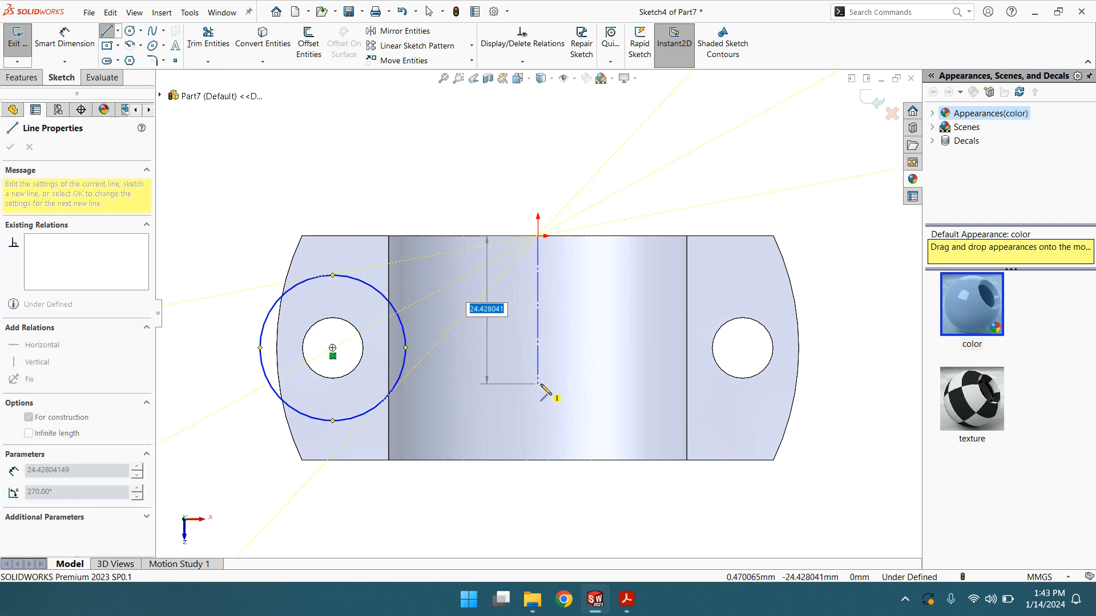
left_click(538, 384)
right_click(538, 384)
left_click(570, 400)
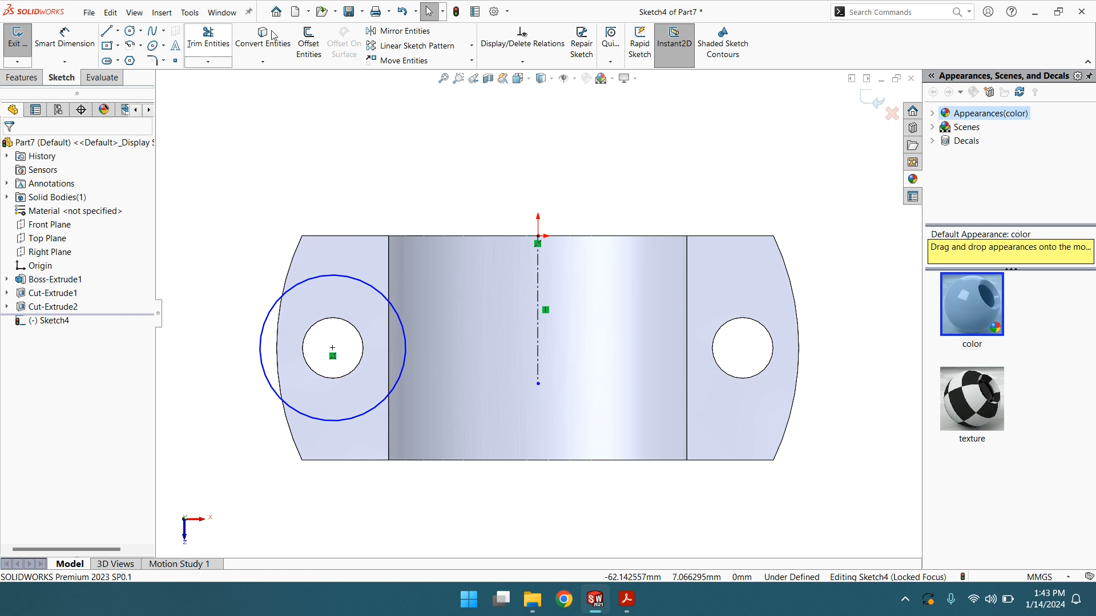
Mirror the 24 mm circle about the vertical centerline onto the right flange, keeping the original
left_click(382, 33)
left_click(320, 278)
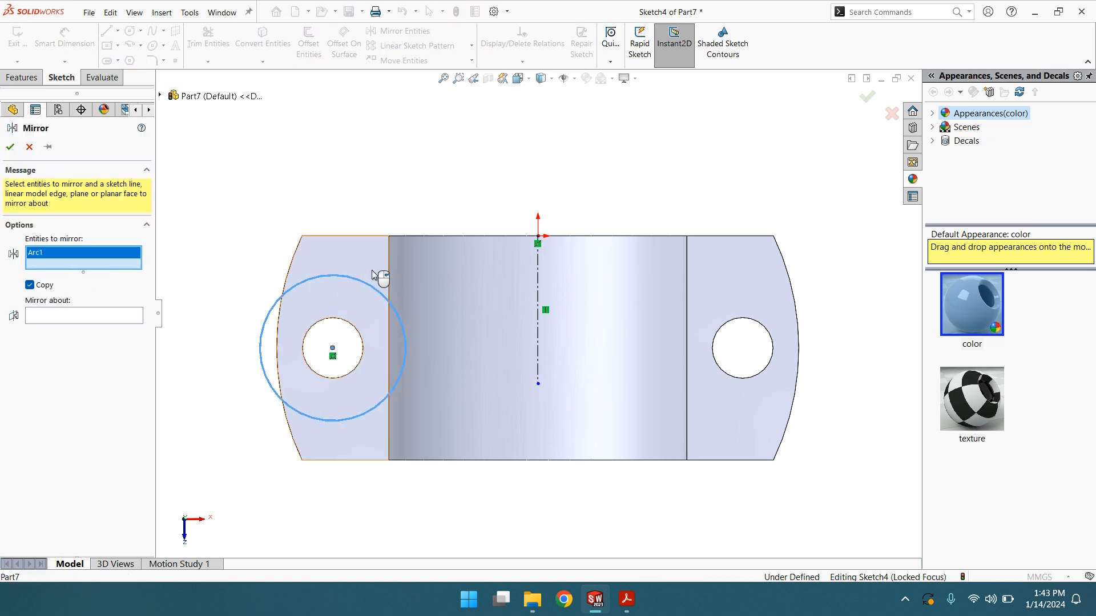
left_click(59, 313)
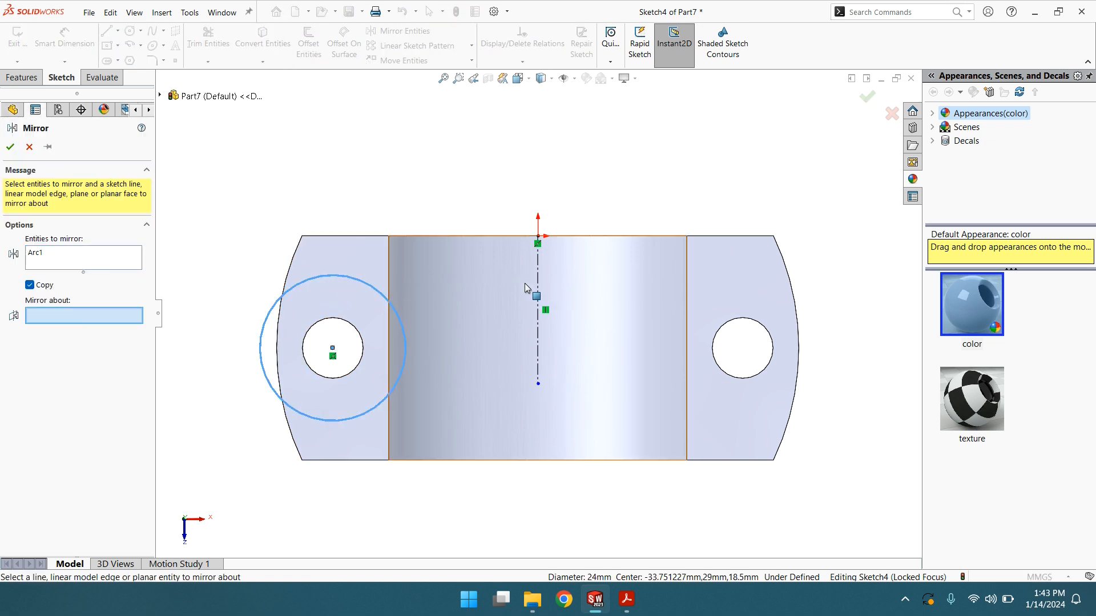
left_click(538, 297)
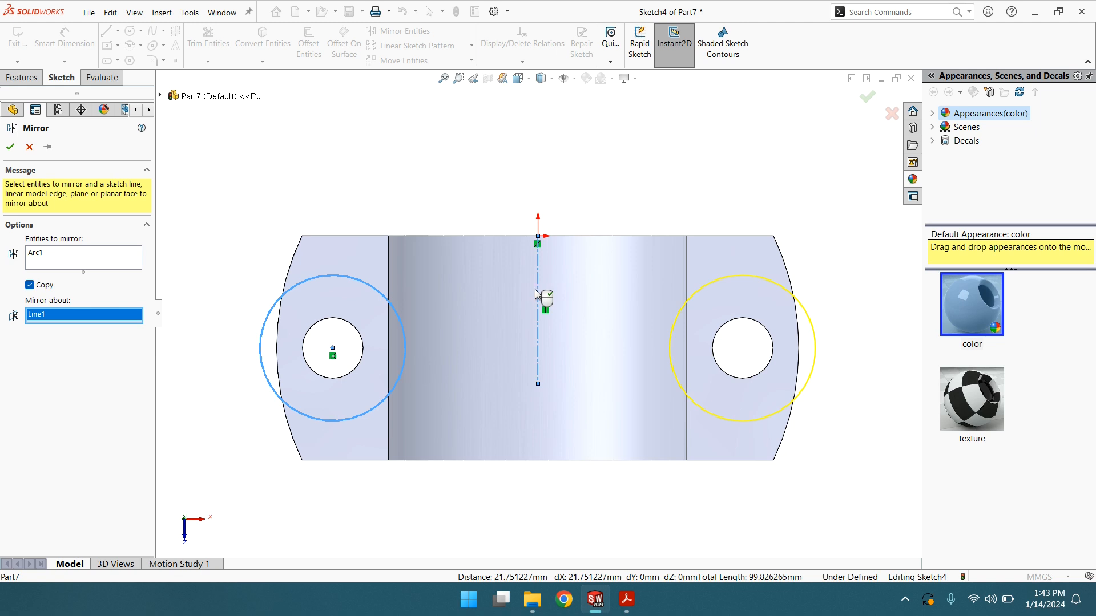
left_click(10, 148)
Cut both 24 mm circles with a blind extruded cut 37 mm deep, reversed to go upward from the flanges
left_click(22, 77)
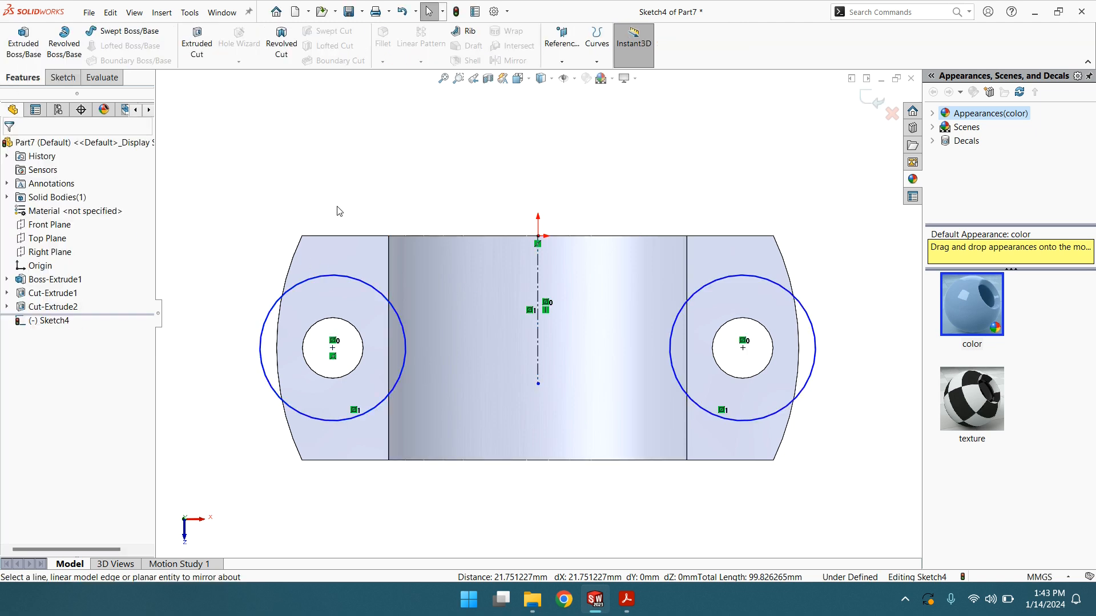
middle_click_drag(311, 201, 298, 79)
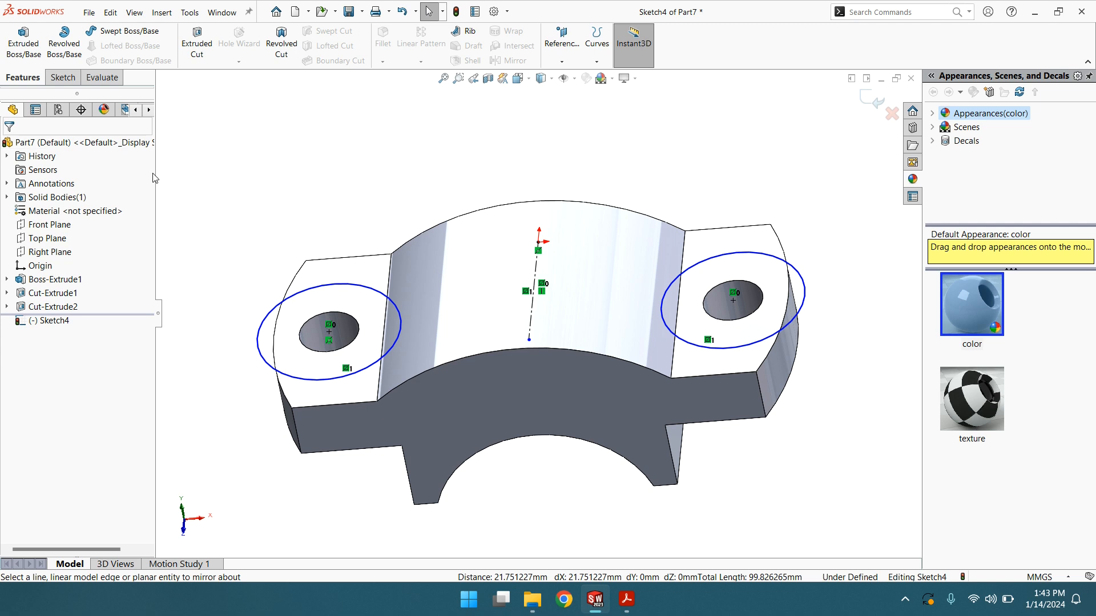
left_click(197, 45)
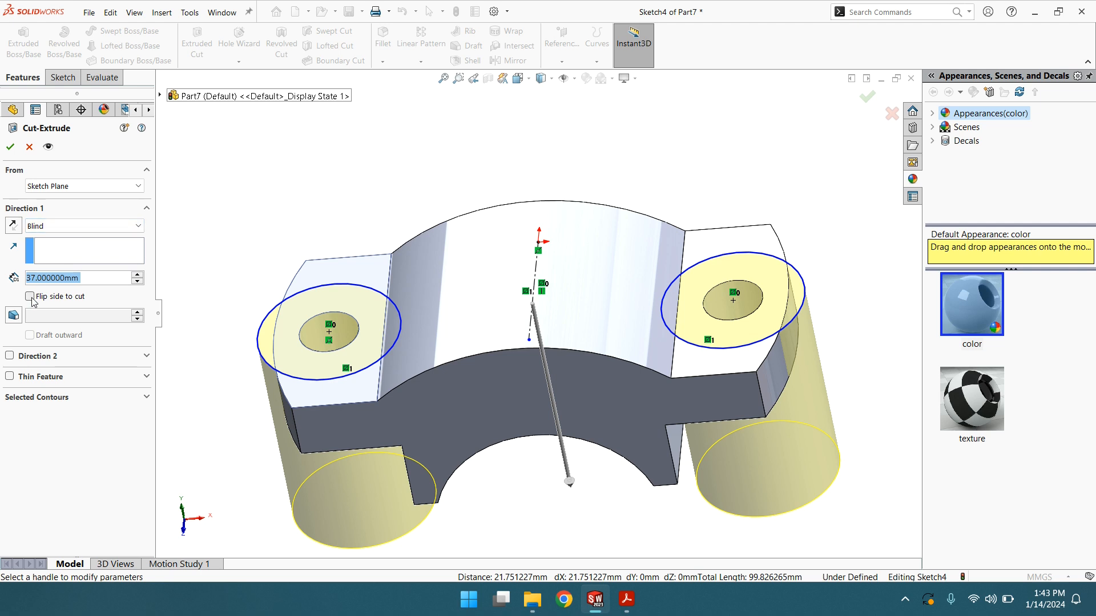
left_click(13, 226)
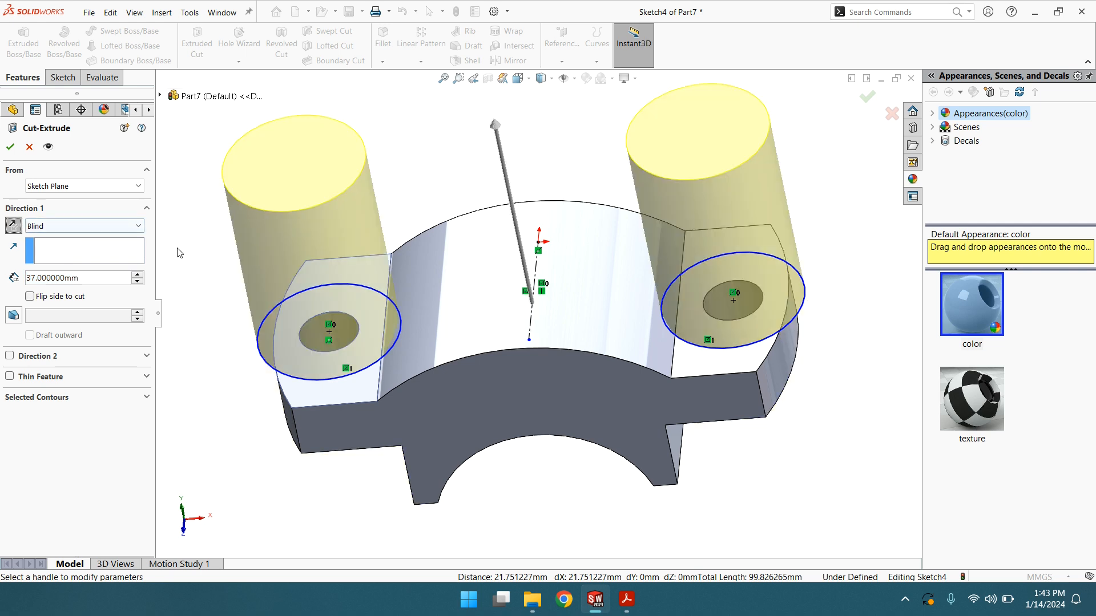
middle_click_drag(273, 313, 288, 262)
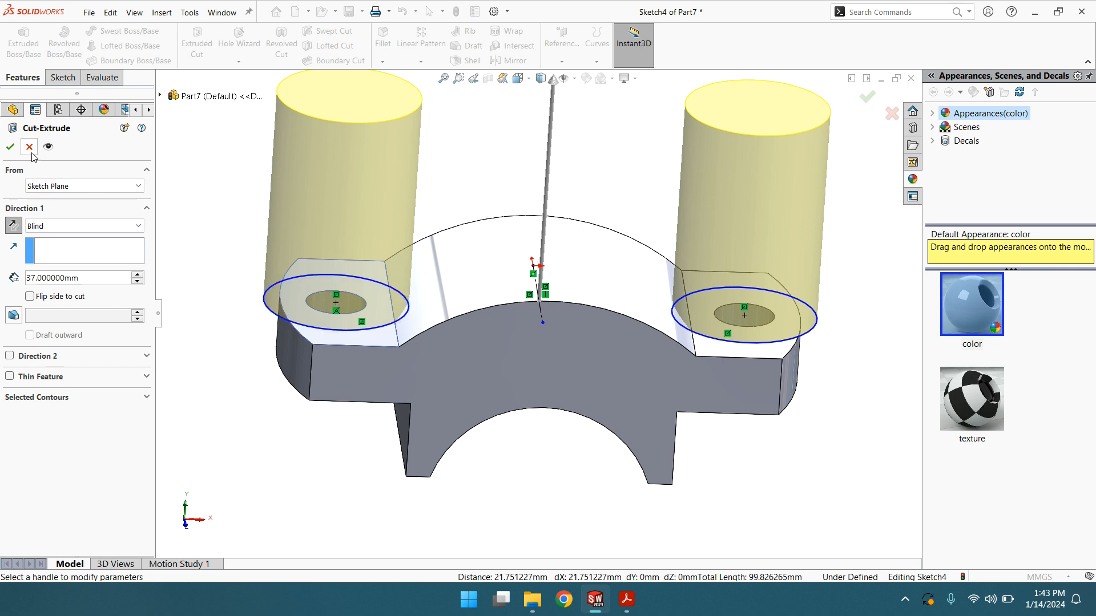
left_click(9, 147)
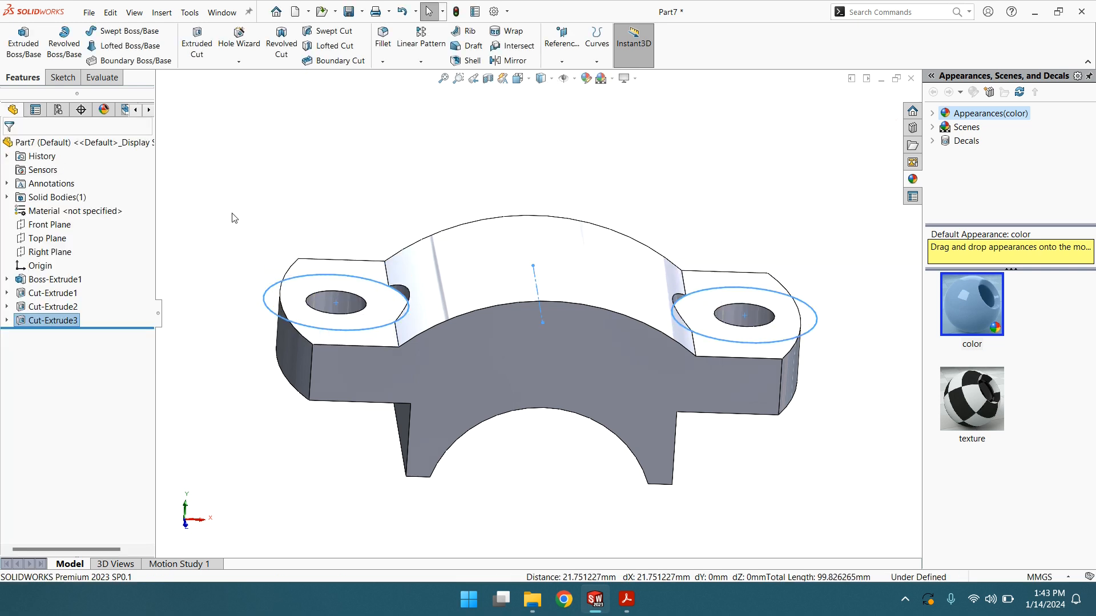
Inspect the recesses around the flange holes and check the center hole's dimensions in the Part3. Cap.pdf drawing in Acrobat
middle_click_drag(754, 286, 693, 280)
middle_click_drag(528, 252, 516, 312)
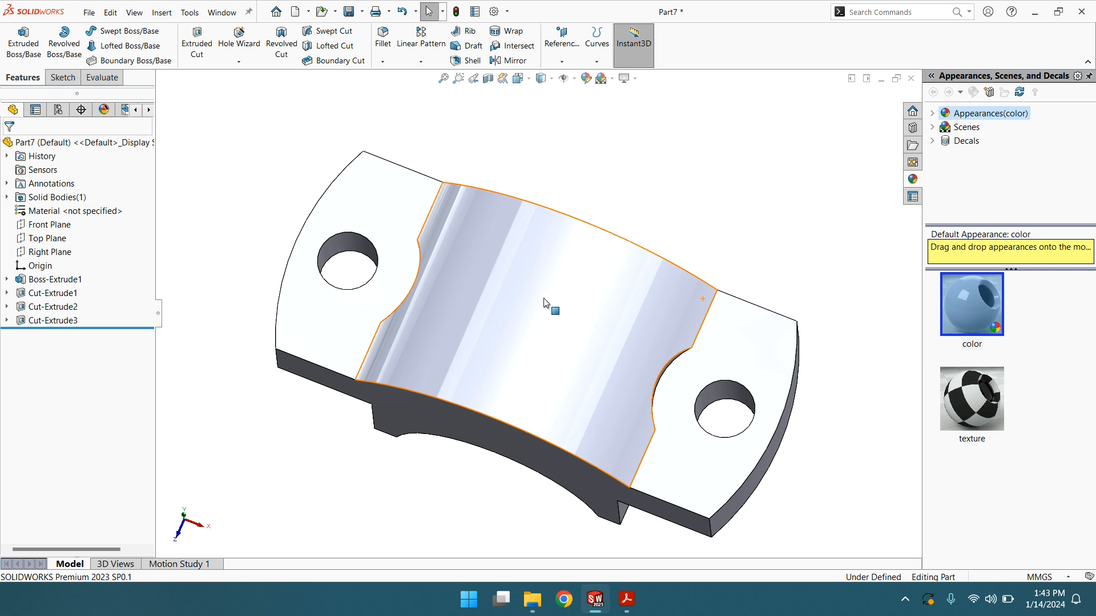
left_click(625, 603)
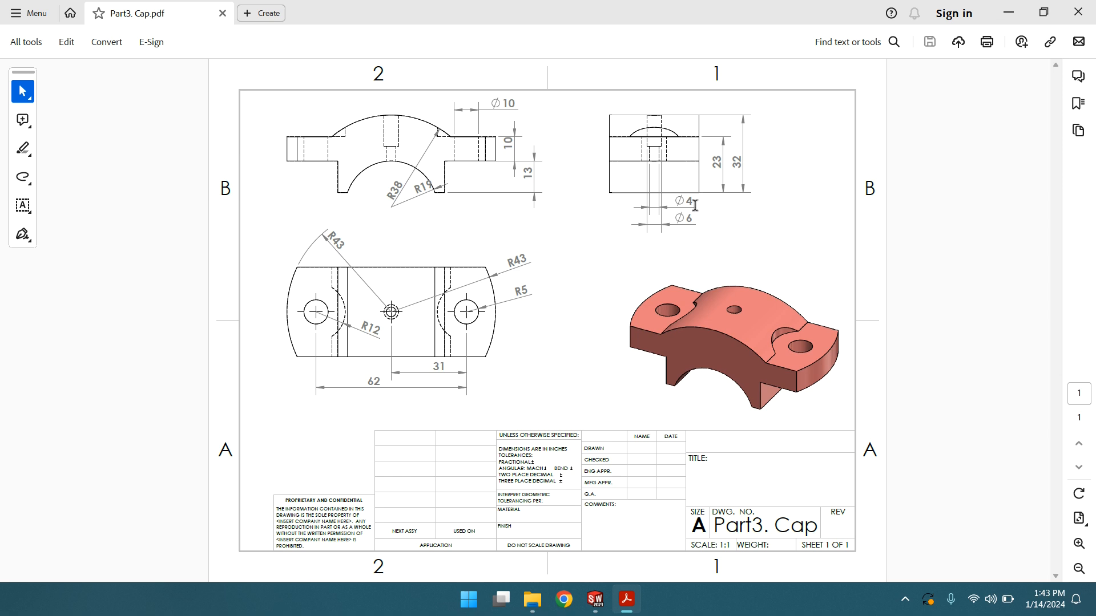
left_click(626, 599)
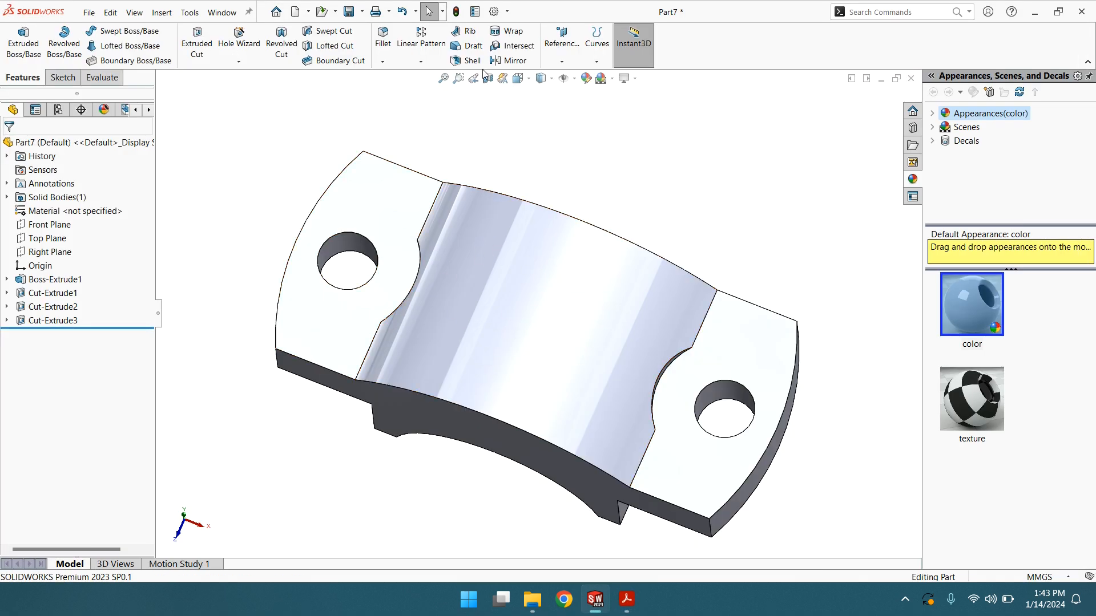
Create a reference plane tangent to the curved top face and parallel to the left flange's top face
left_click(543, 250)
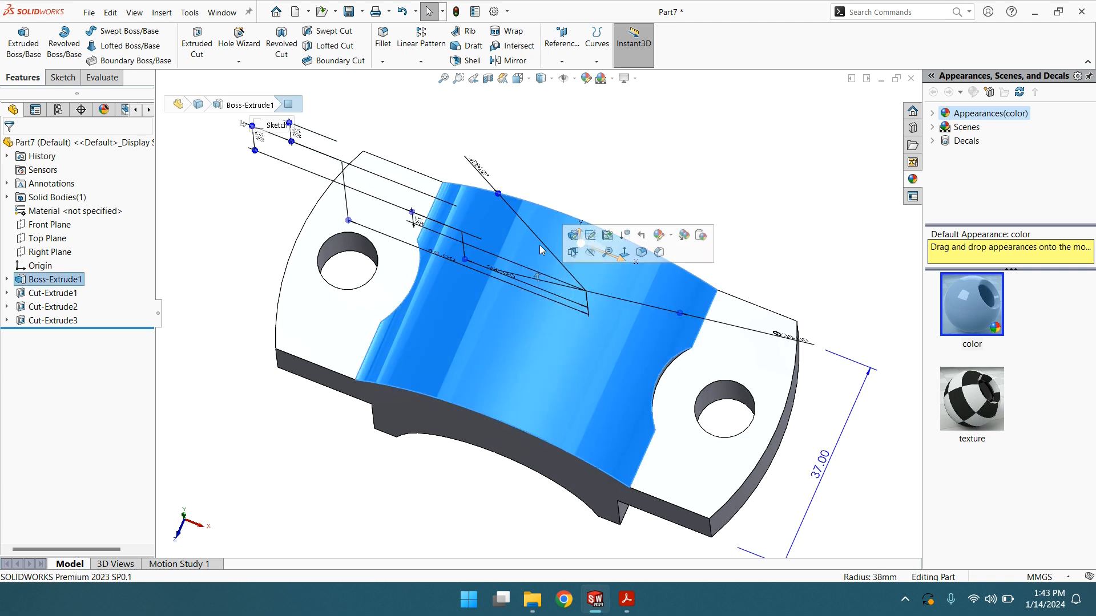
left_click(562, 61)
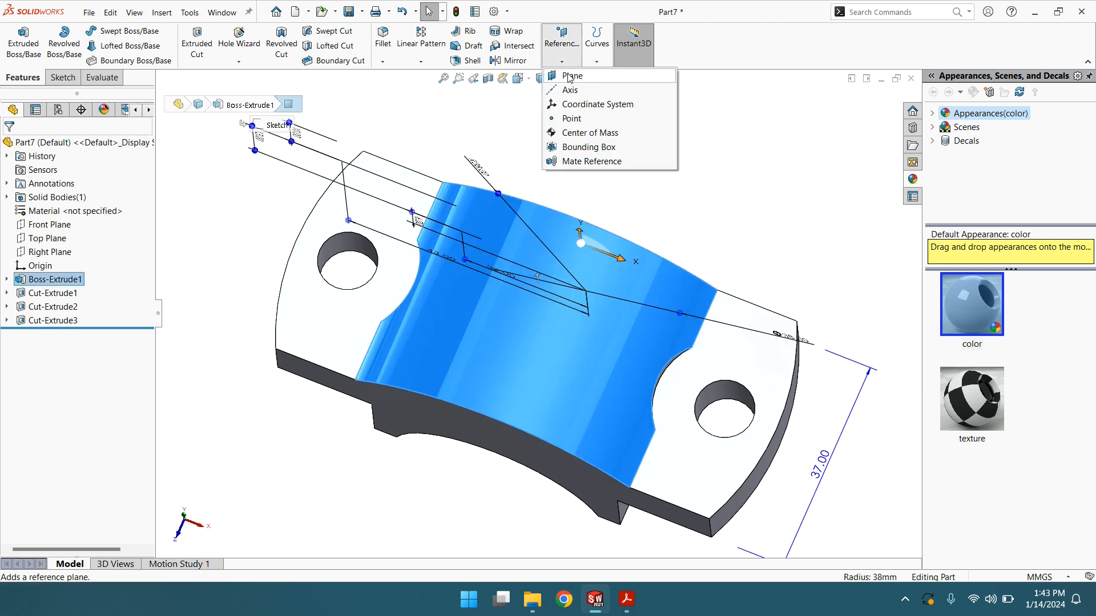
left_click(569, 77)
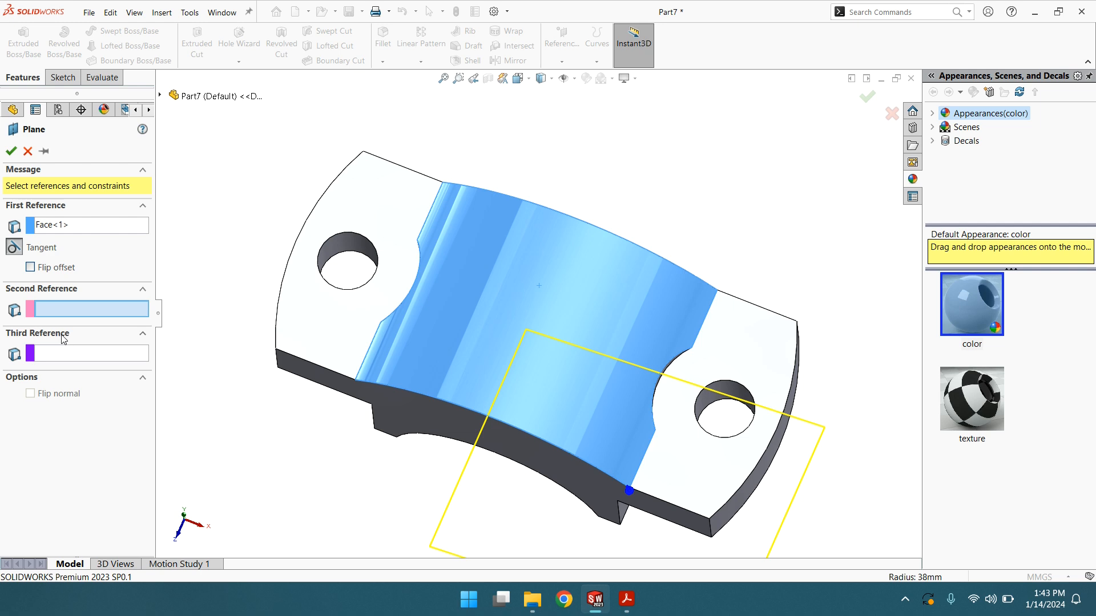
middle_click_drag(249, 314, 275, 217)
left_click(321, 281)
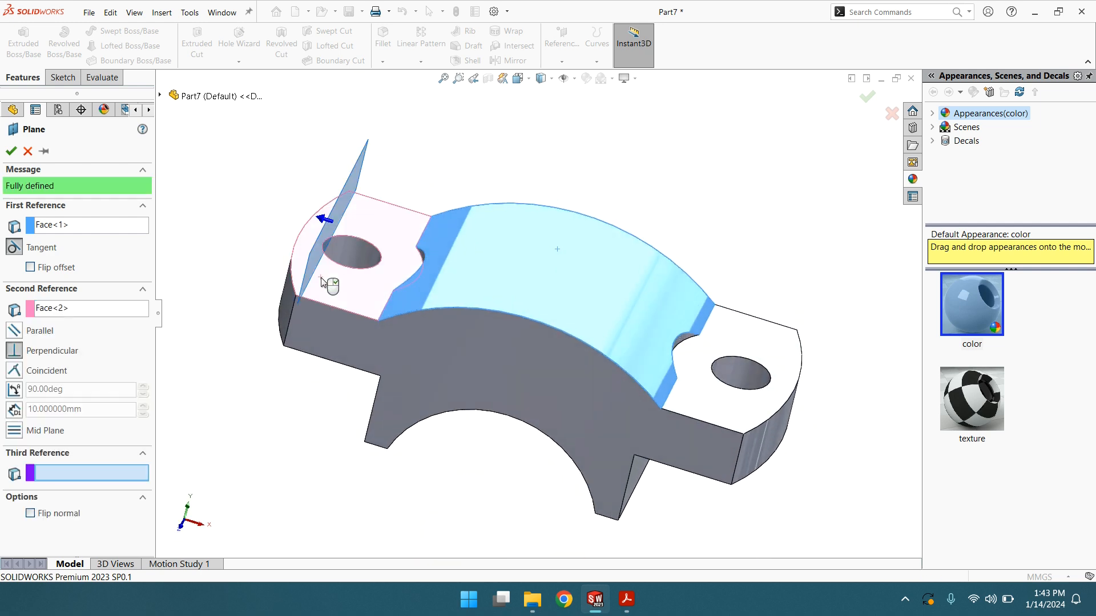
left_click(15, 331)
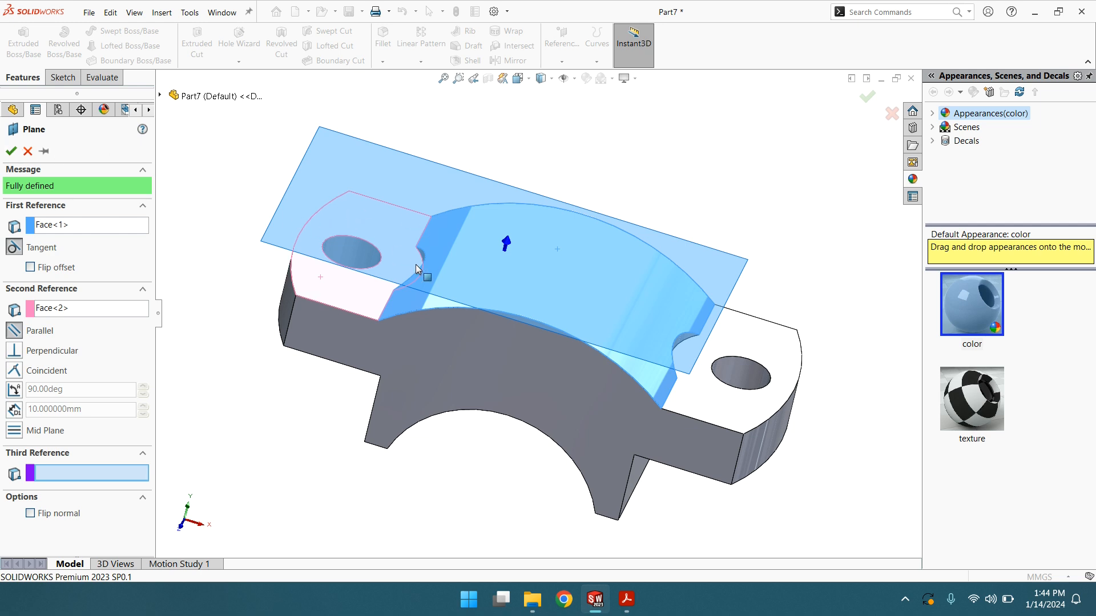
key("Up")
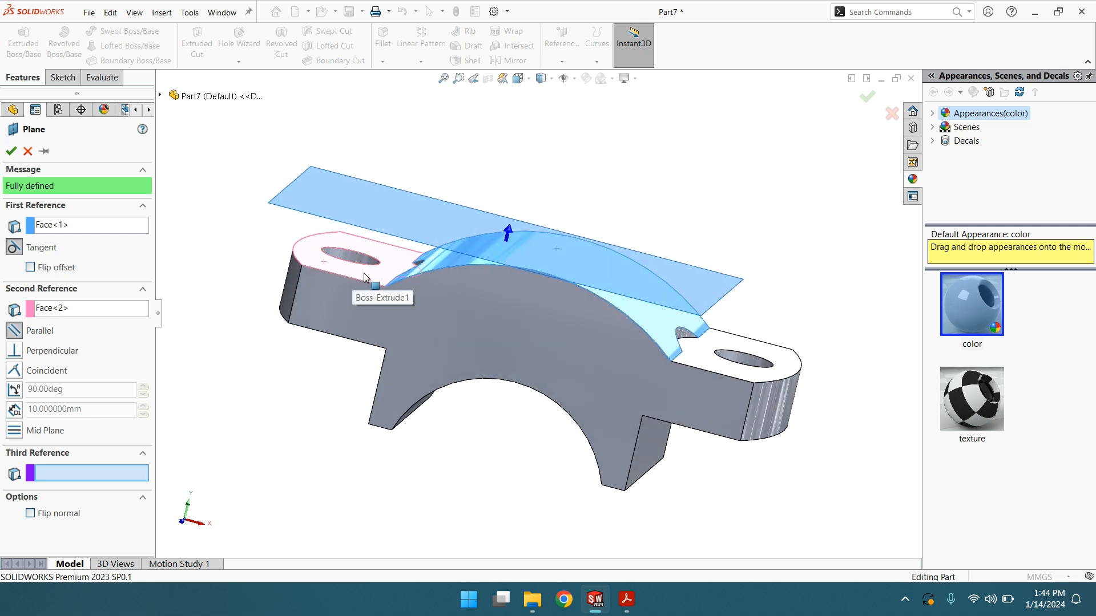
mouse_move(597, 267)
middle_mouse_down()
mouse_move(606, 244)
mouse_move(618, 257)
mouse_move(593, 251)
middle_mouse_up()
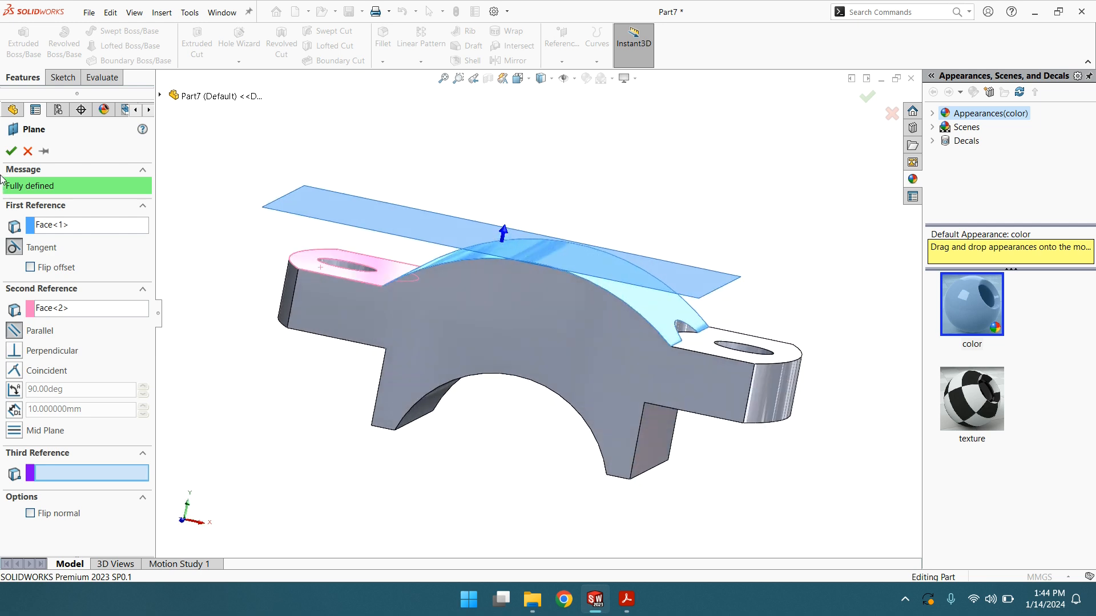
left_click(11, 151)
Sketch a circle about 9.4 mm in diameter on the tangent plane, near the middle of the curved face and vertically aligned with the origin
left_click(39, 334)
left_click(98, 312)
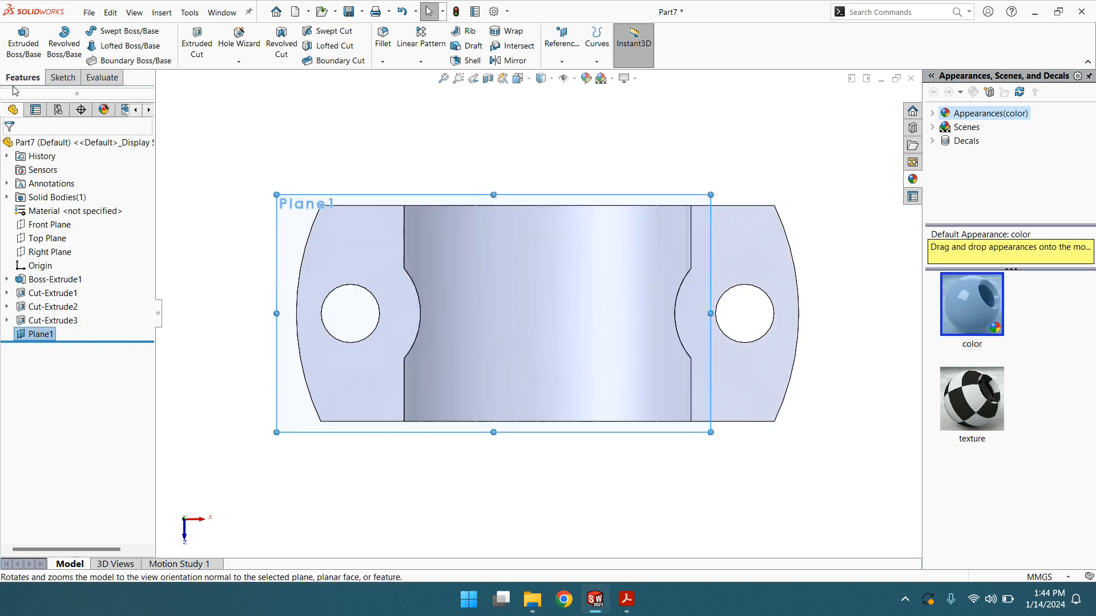
left_click(62, 77)
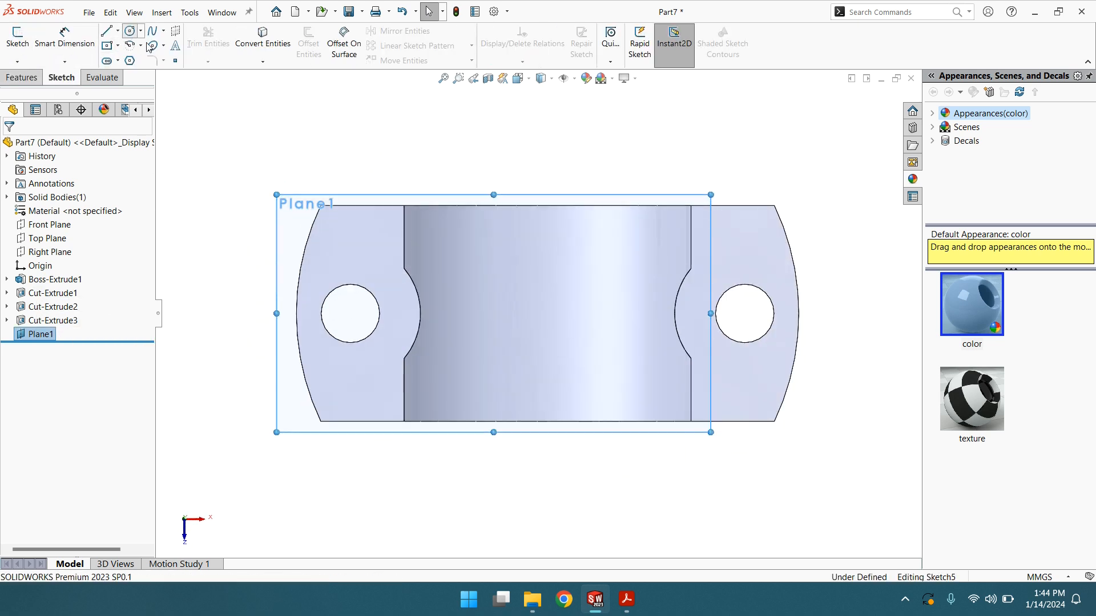
left_click(130, 30)
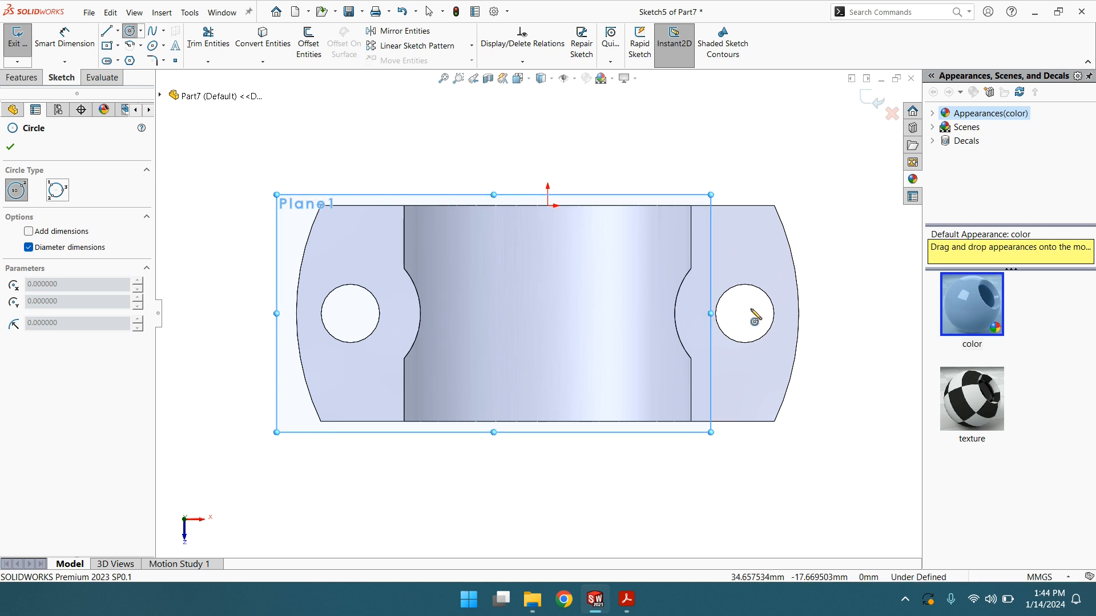
left_click(550, 320)
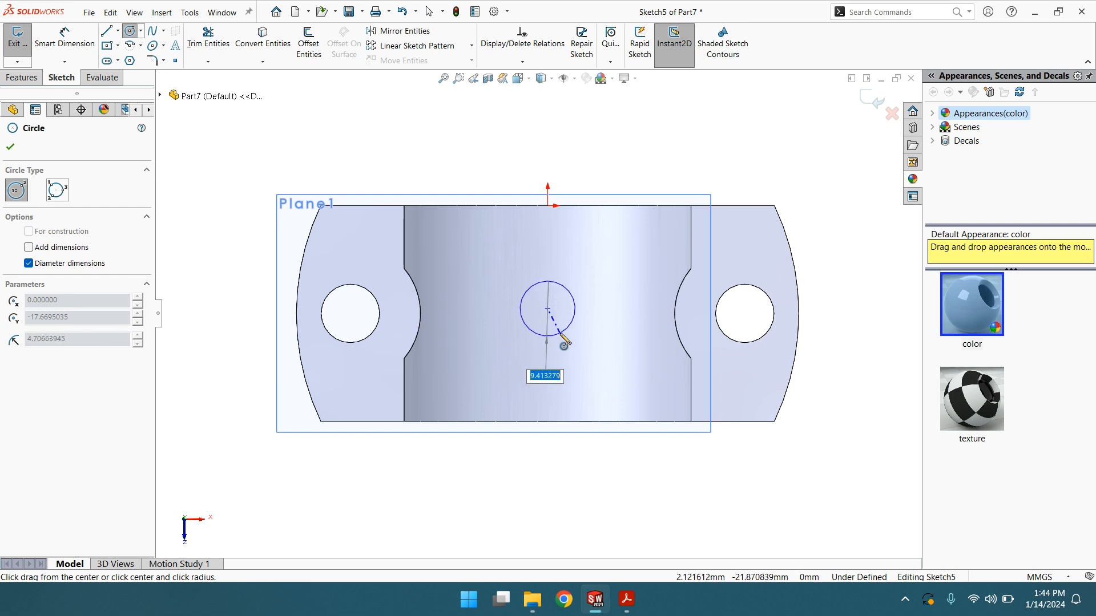
left_click(561, 335)
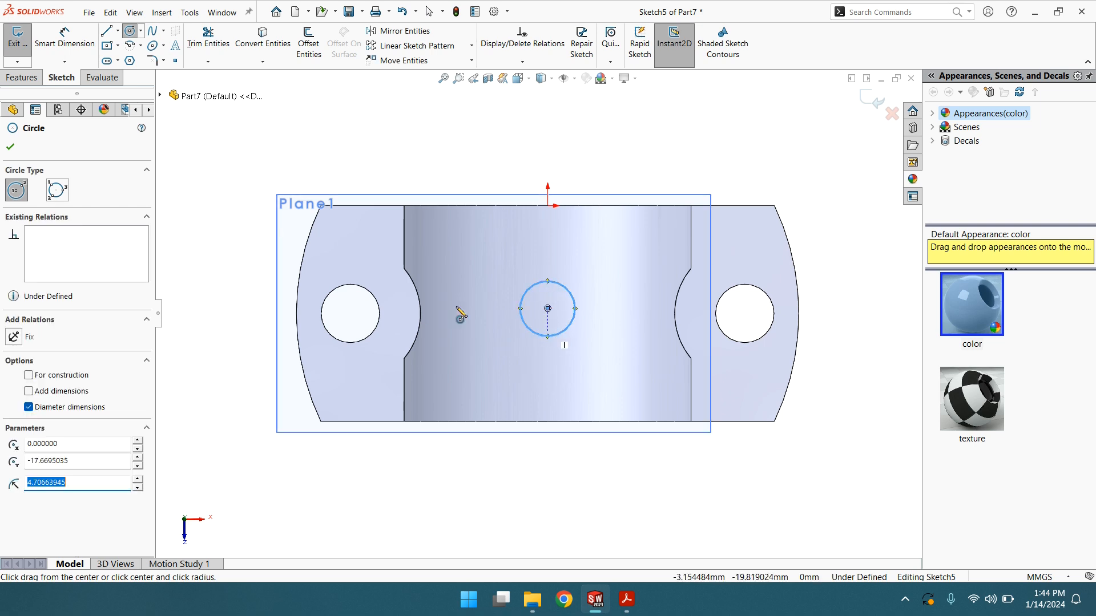
left_click(11, 148)
Dimension the center circle's diameter and set it to 6 mm
left_click(64, 37)
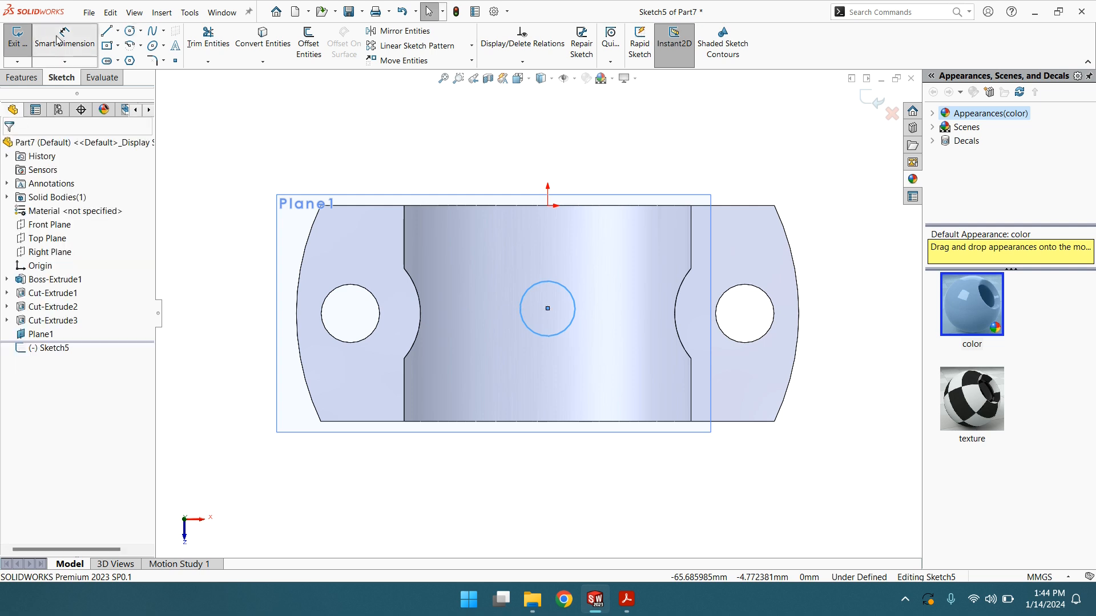
left_click(530, 289)
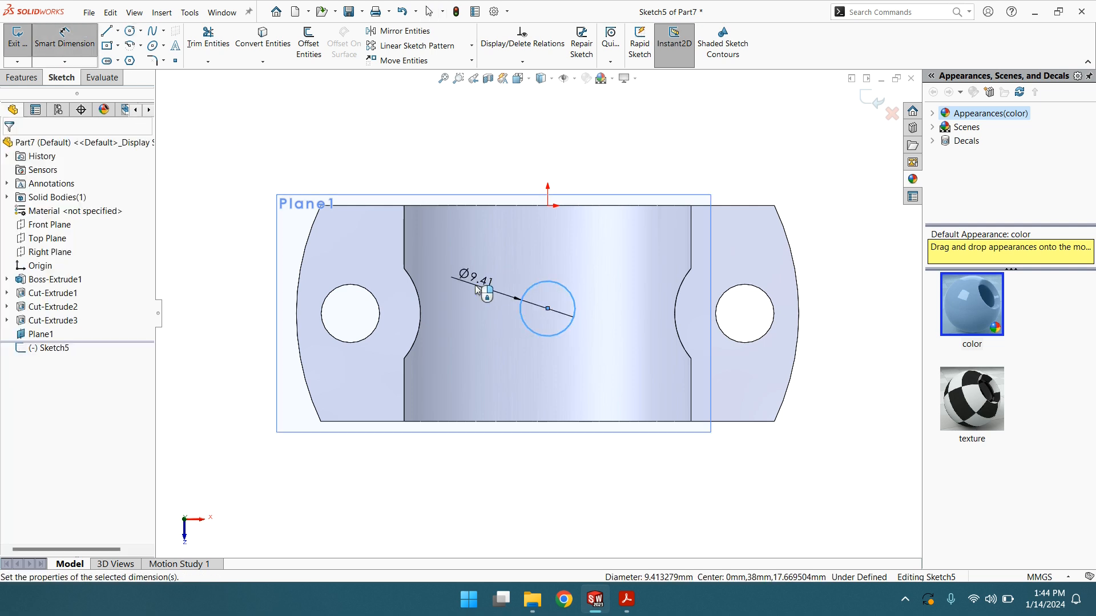
left_click(485, 289)
type("6")
key("Return")
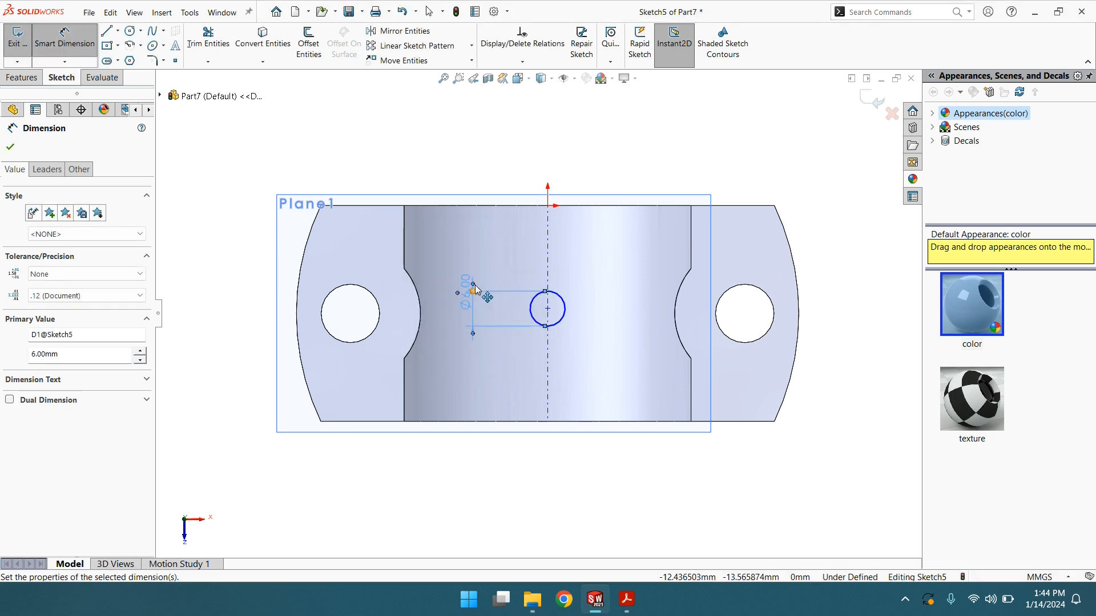
left_click(11, 147)
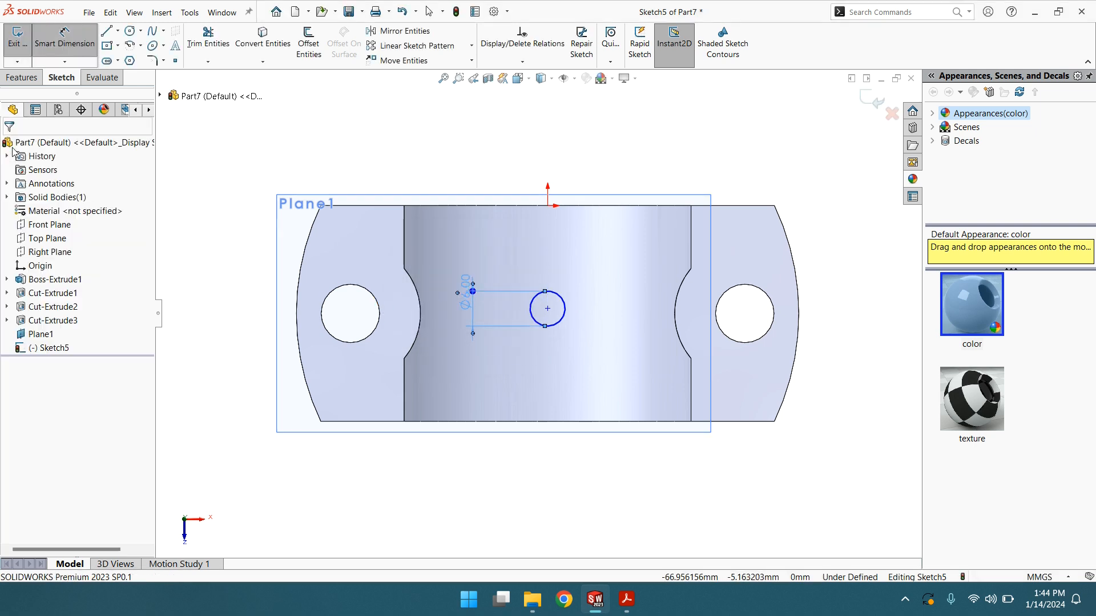
Cut the 6 mm circle into the curved top with a blind extruded cut 13 mm deep
left_click(22, 77)
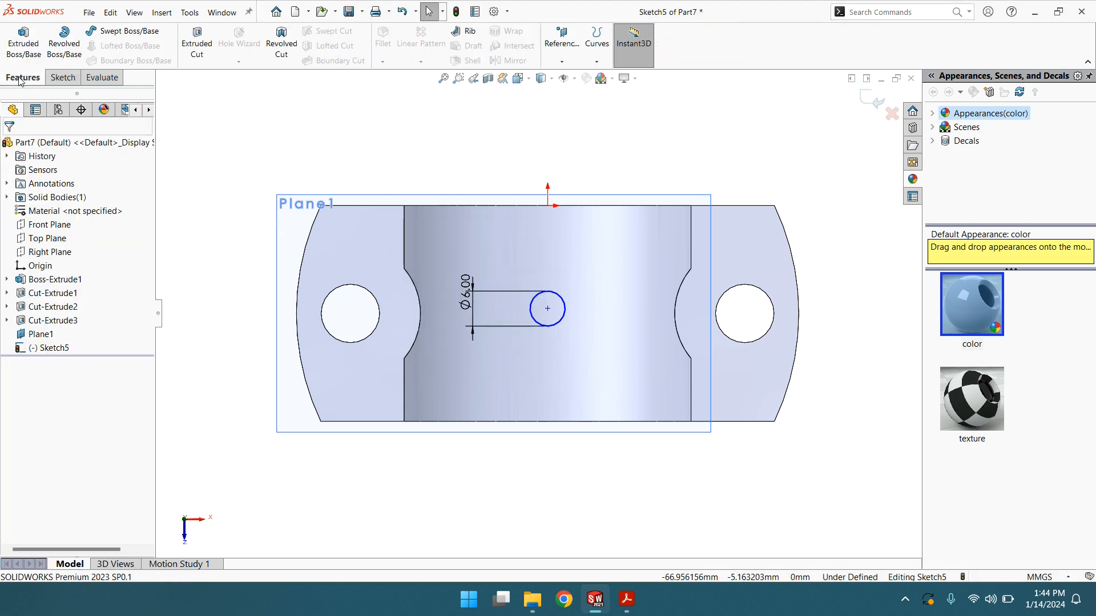
left_click(197, 43)
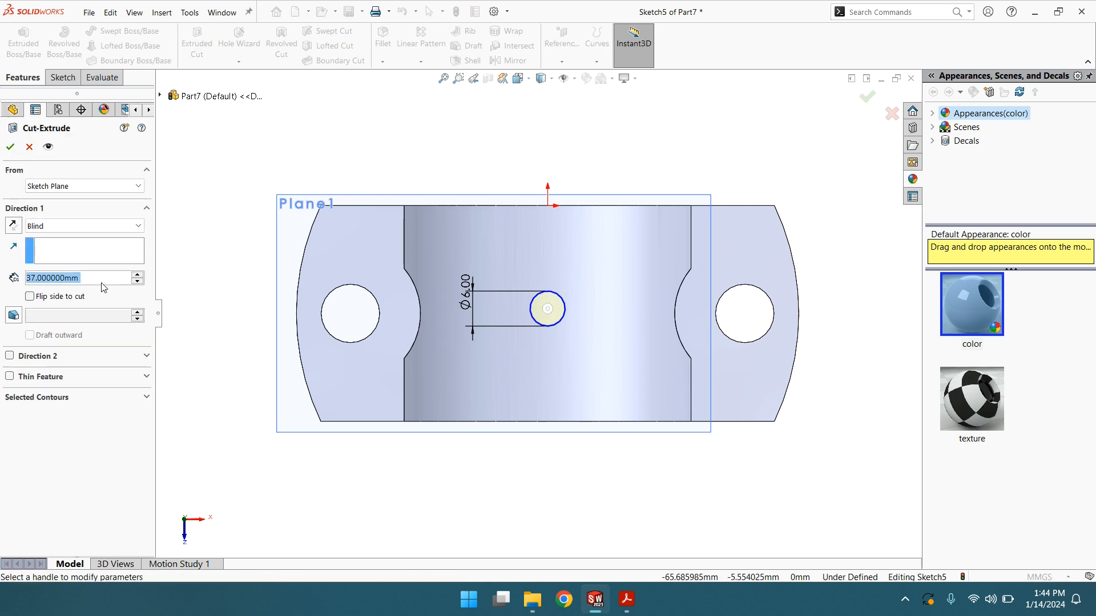
type("13")
key("Return")
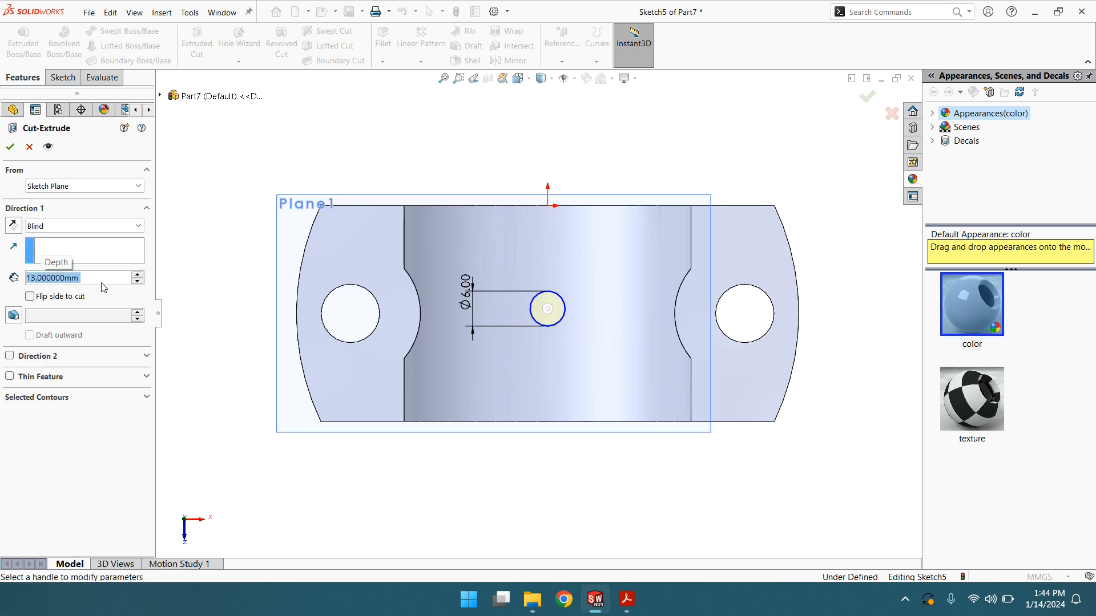
left_click(11, 147)
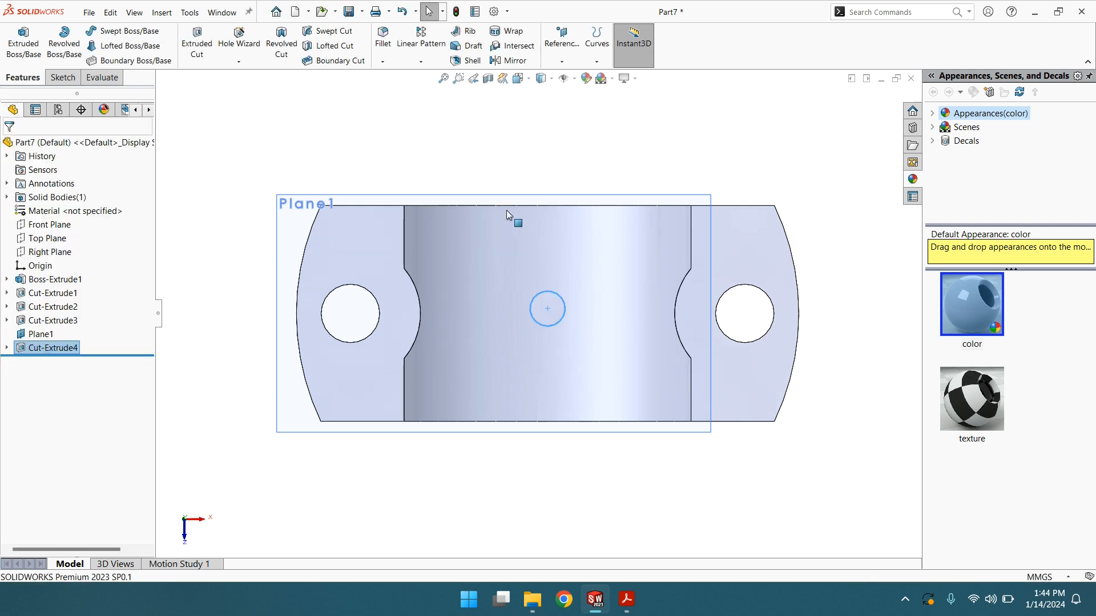
mouse_move(513, 194)
middle_mouse_down()
mouse_move(513, 159)
mouse_move(521, 186)
middle_mouse_up()
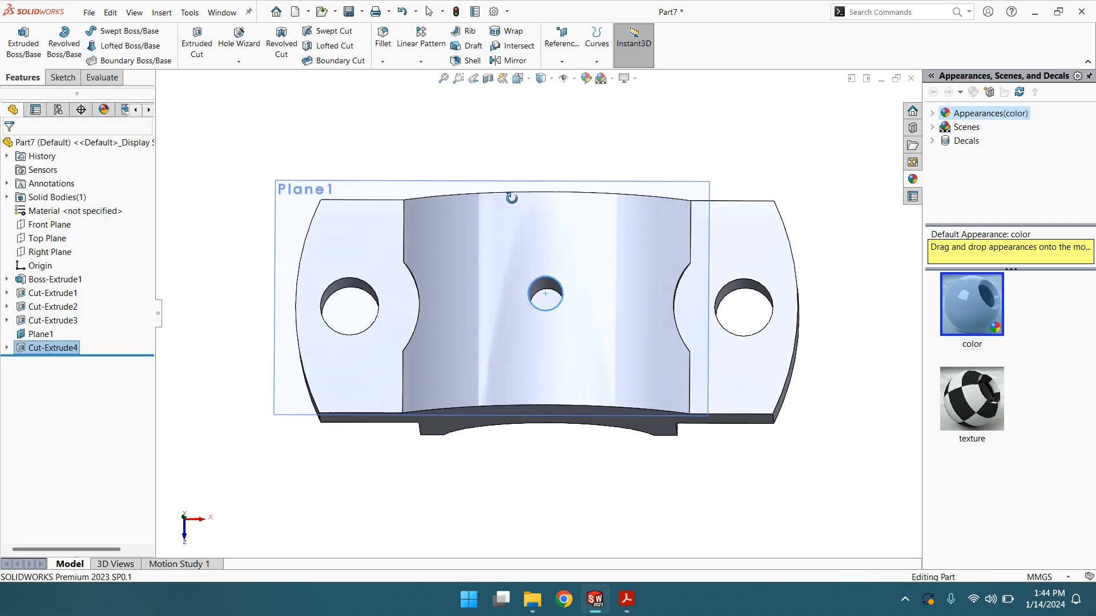
left_click(553, 306)
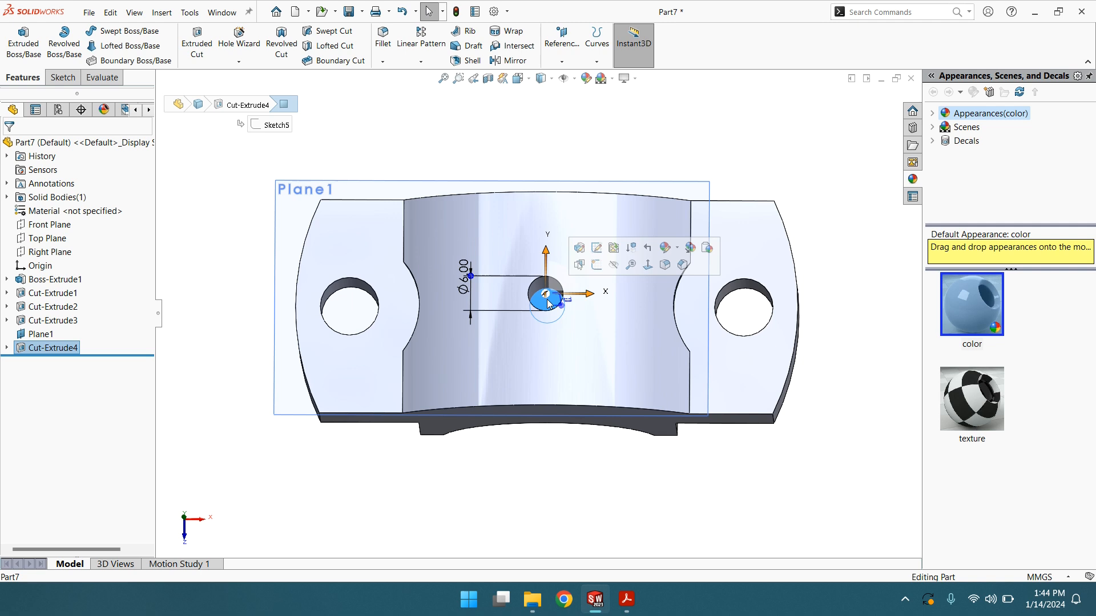
left_click(648, 264)
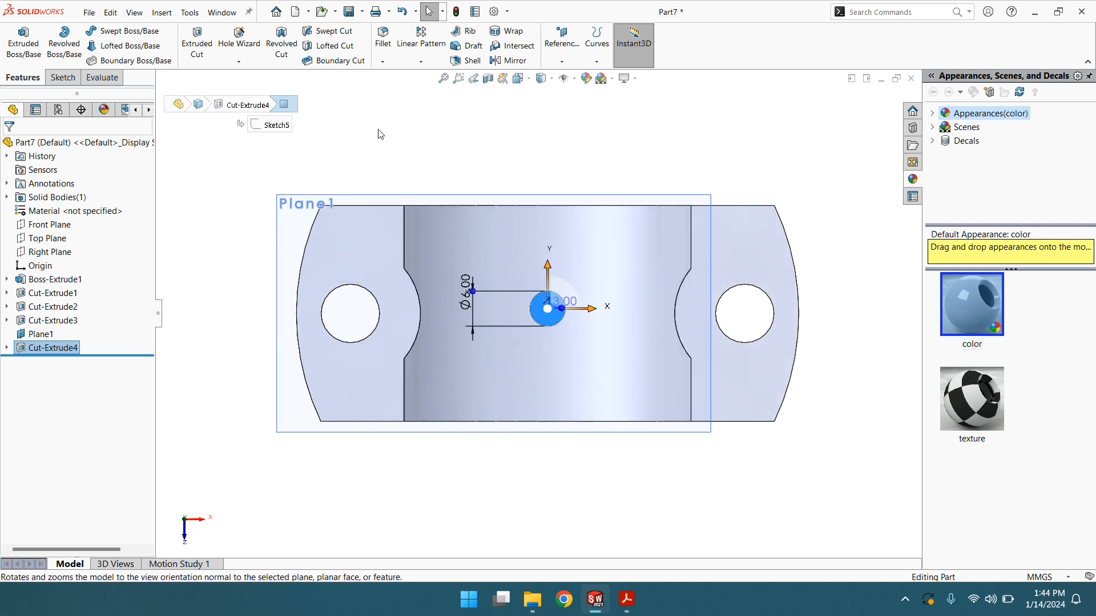
left_click(62, 77)
left_click(130, 31)
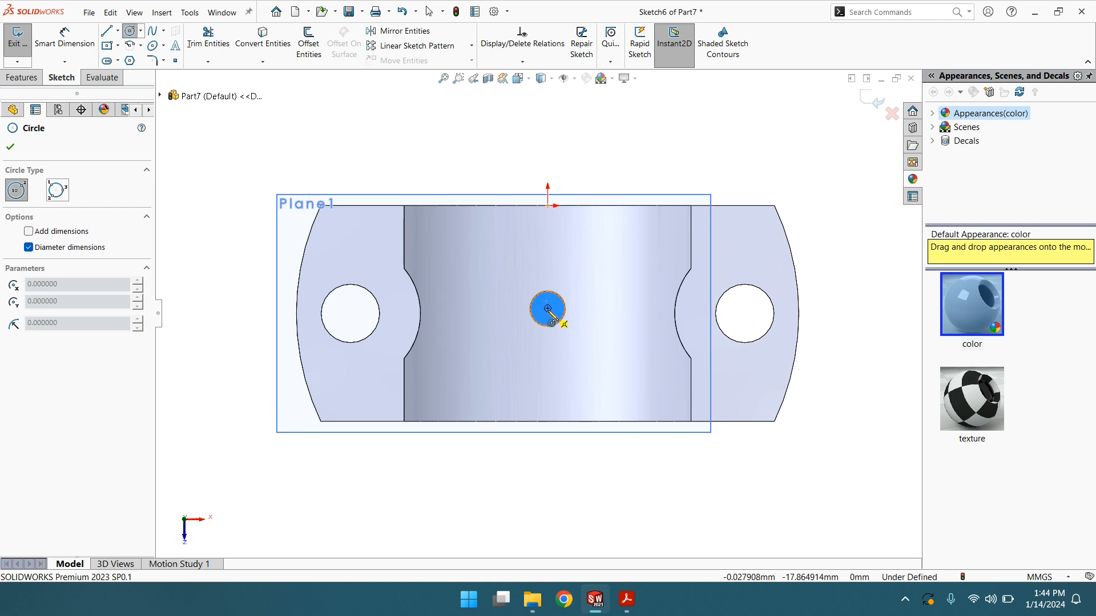
left_click(548, 309)
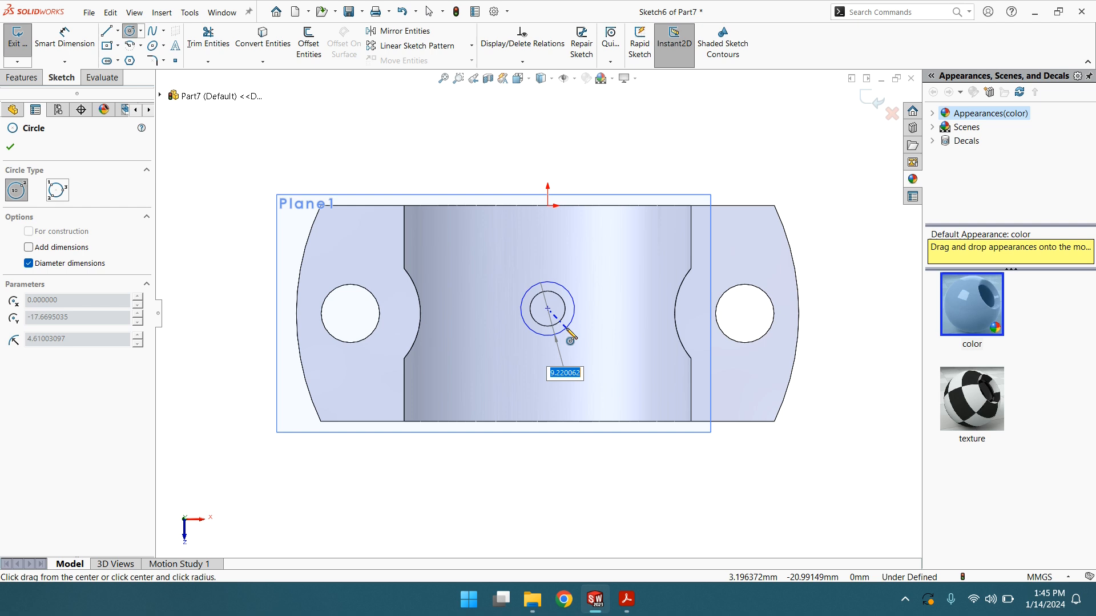
key("Escape")
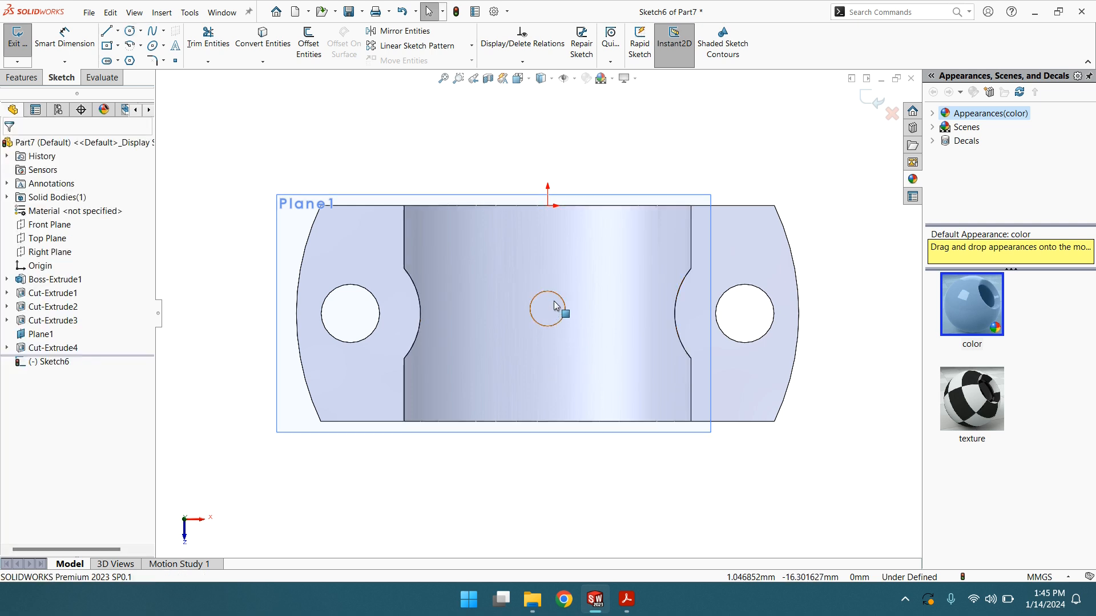
left_click(32, 363)
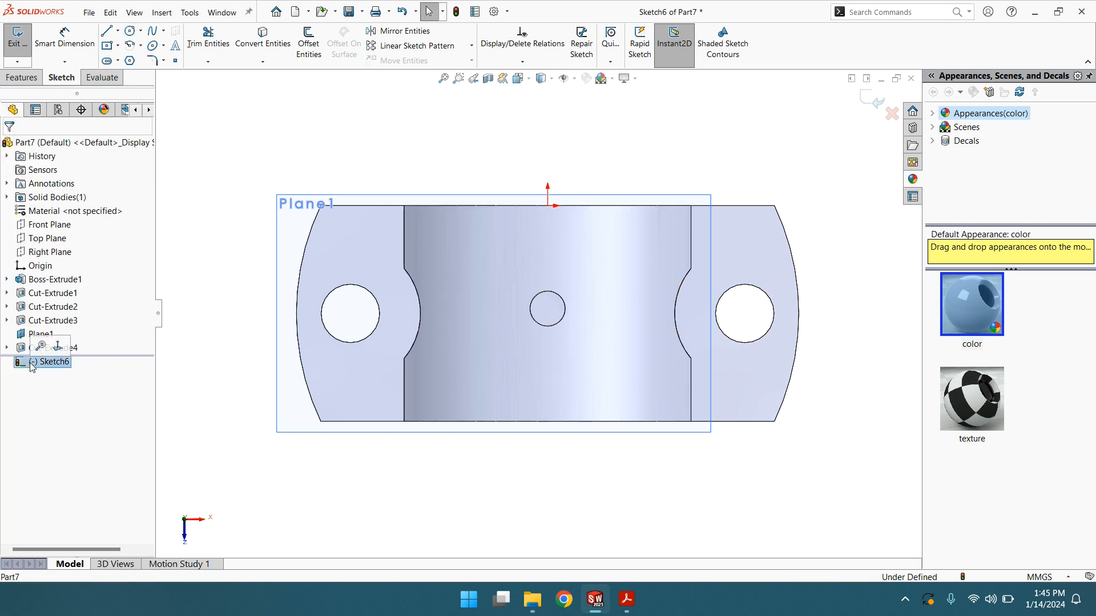
left_click(6, 347)
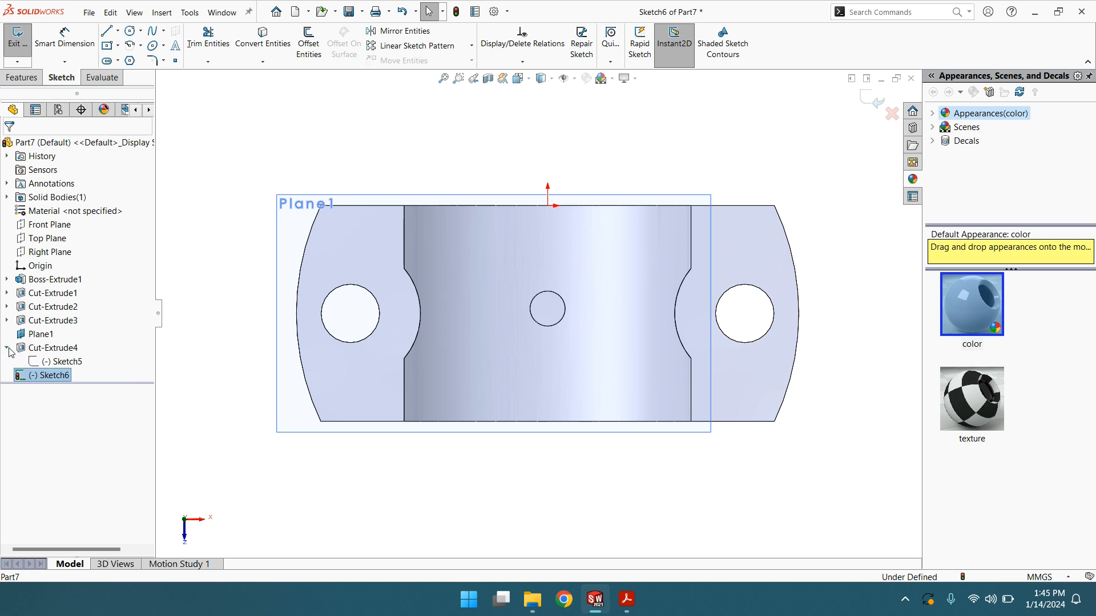
left_click(64, 362)
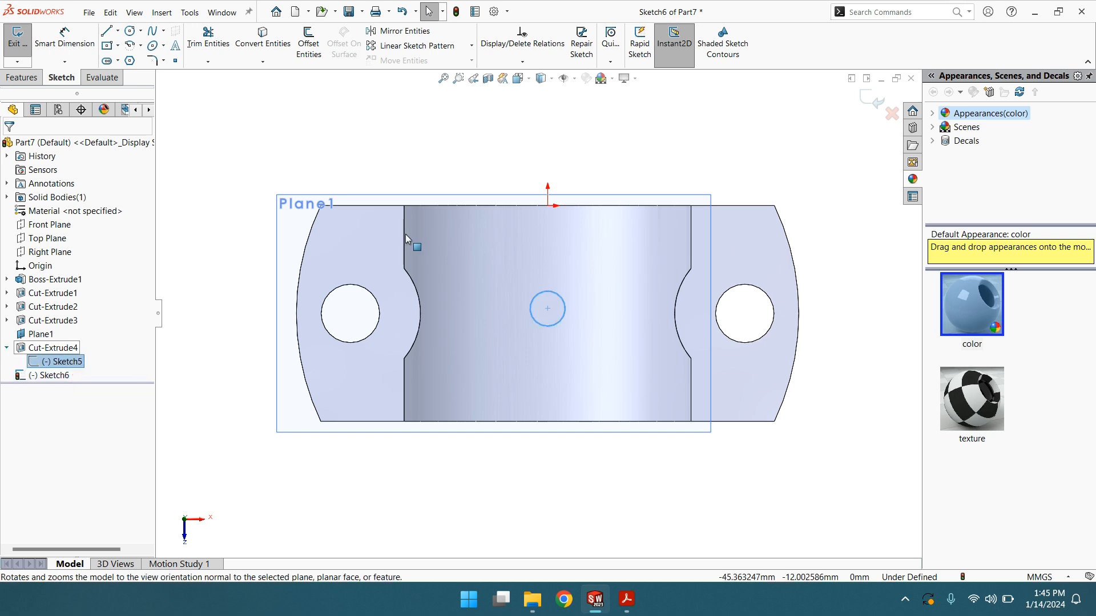
left_click(871, 99)
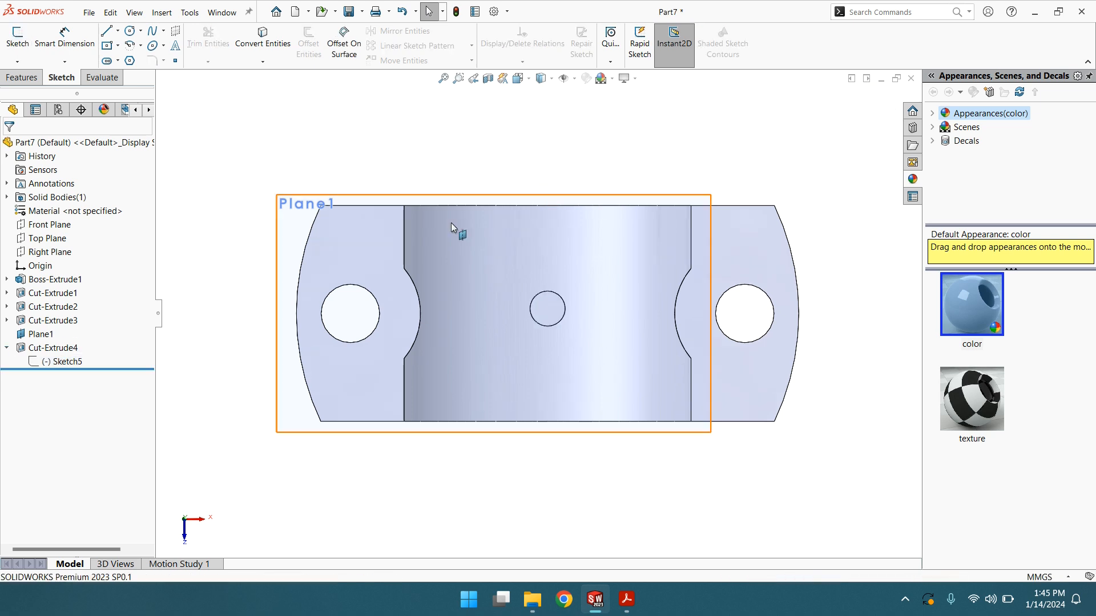
Edit the 6 mm center hole's sketch and dimension the circle's center 37/2 (18.5 mm) from the origin
left_click(49, 363)
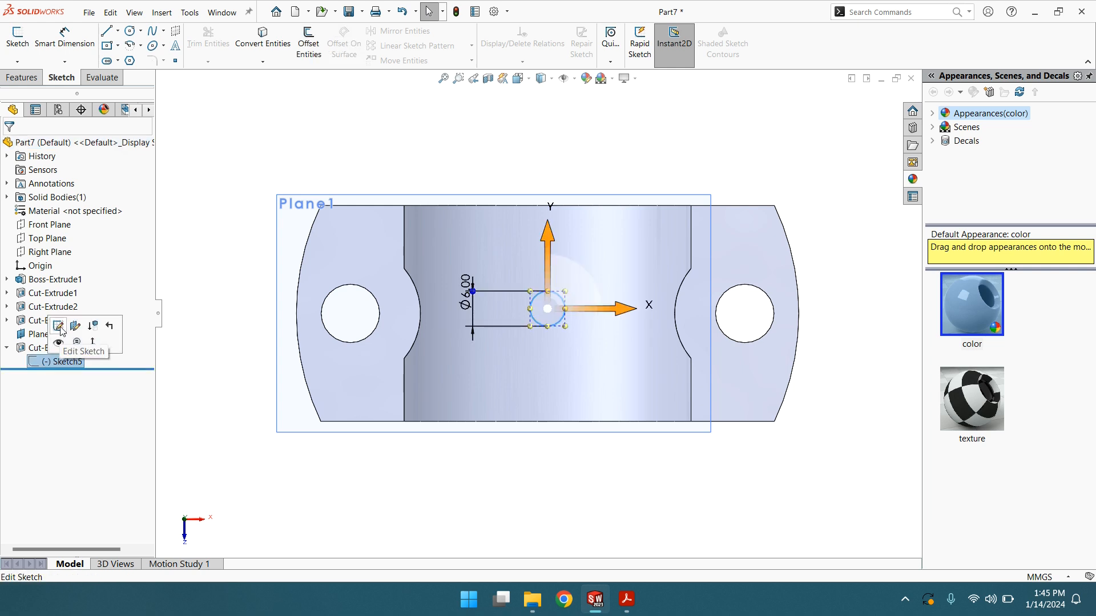
left_click(61, 325)
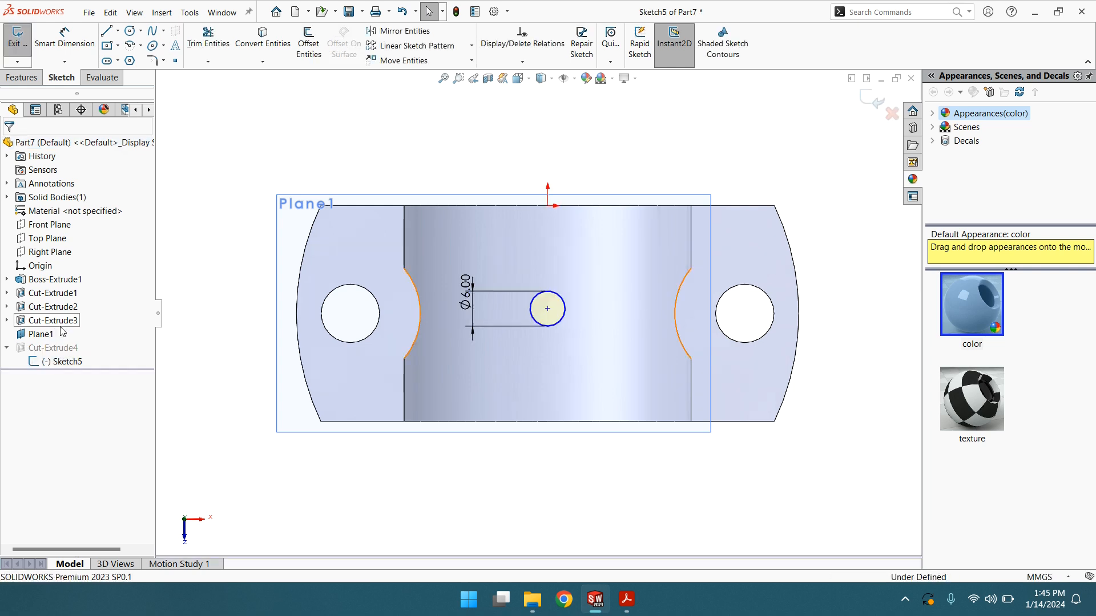
left_click(548, 310)
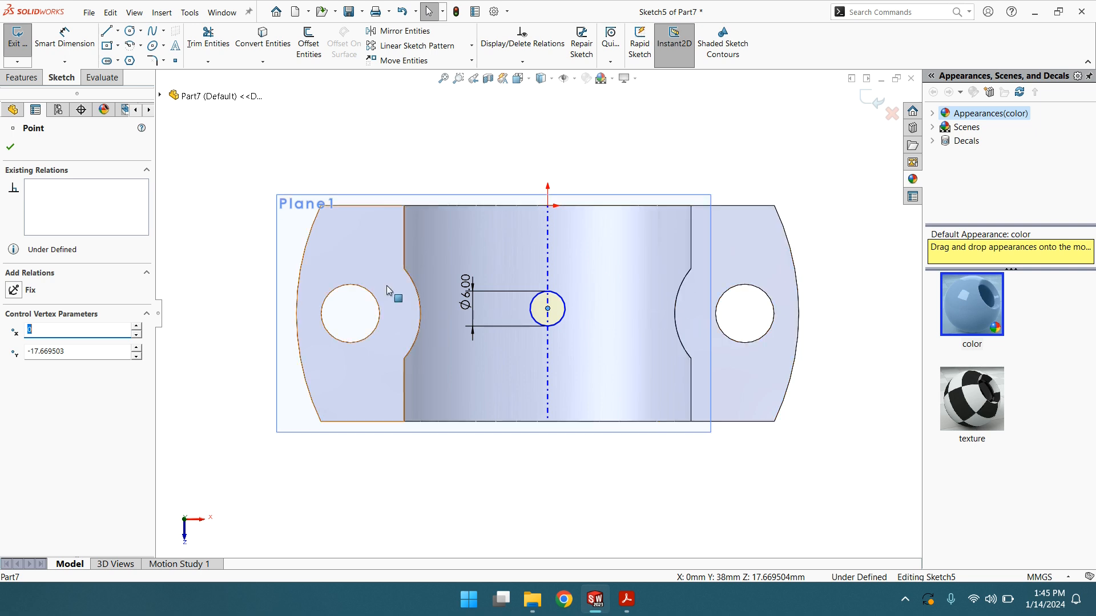
left_click(9, 148)
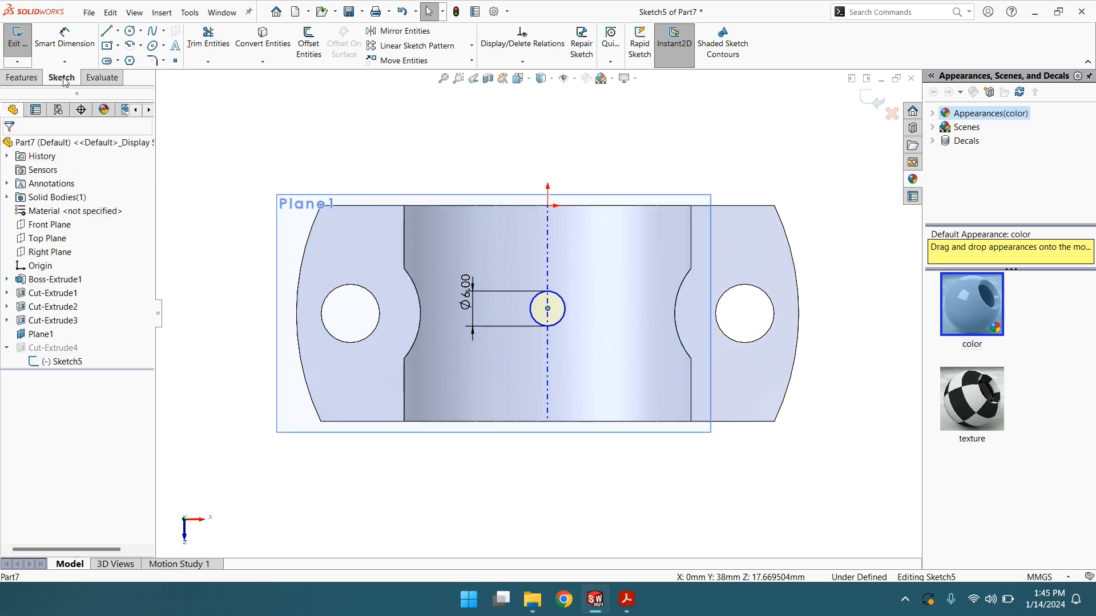
left_click(64, 40)
left_click(547, 309)
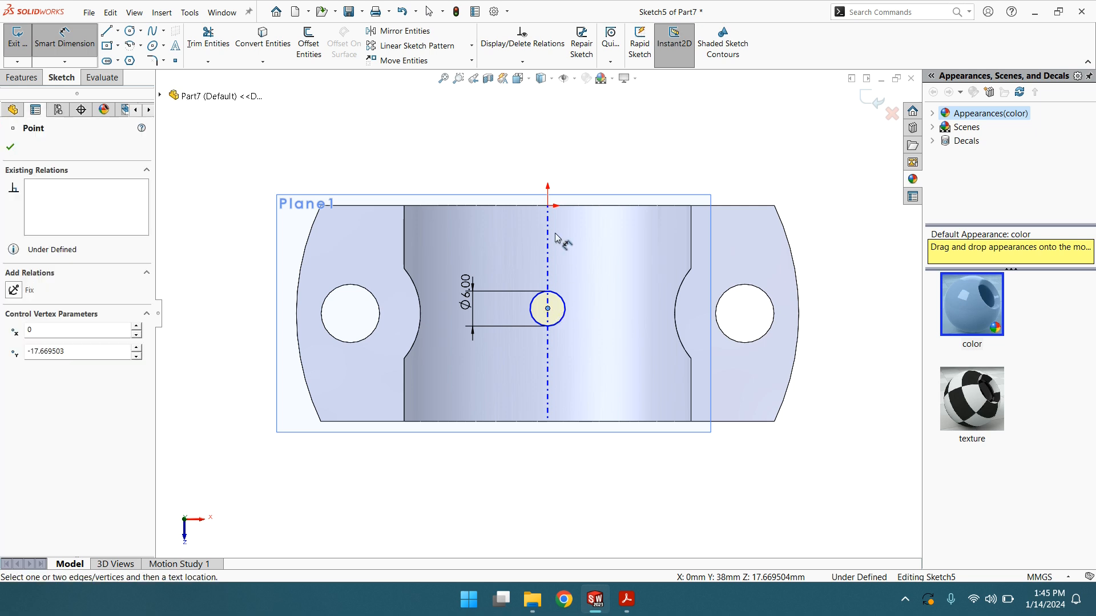
left_click(548, 205)
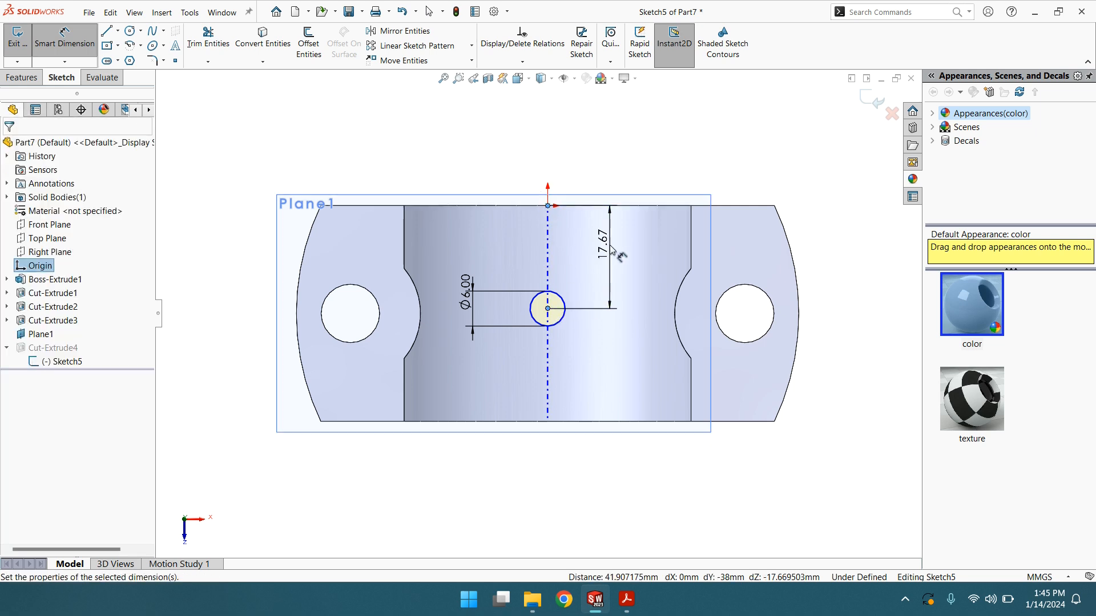
left_click(610, 245)
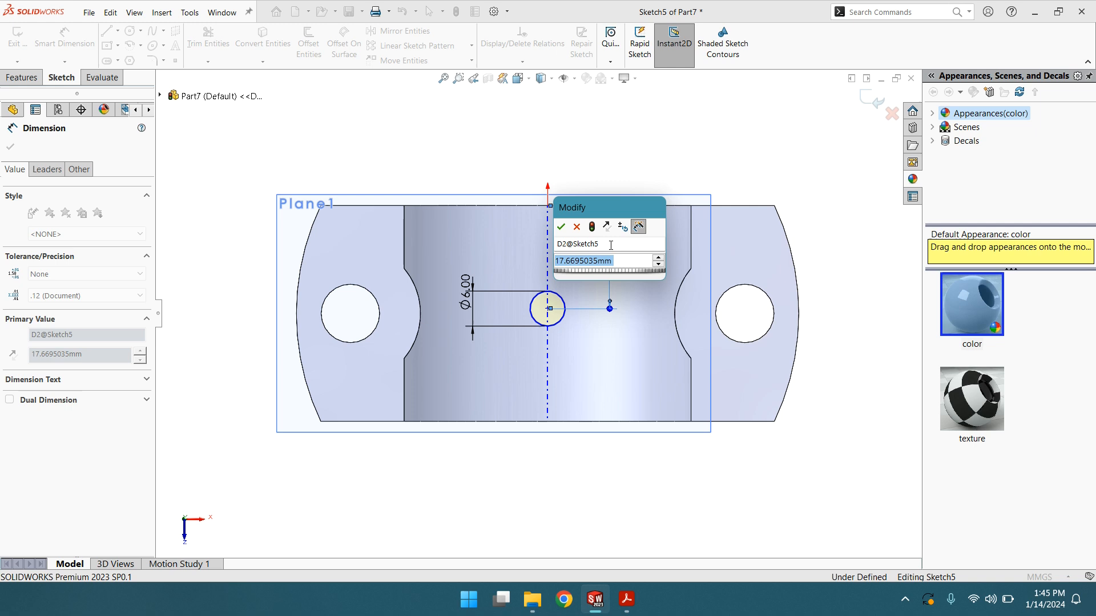
type("37/")
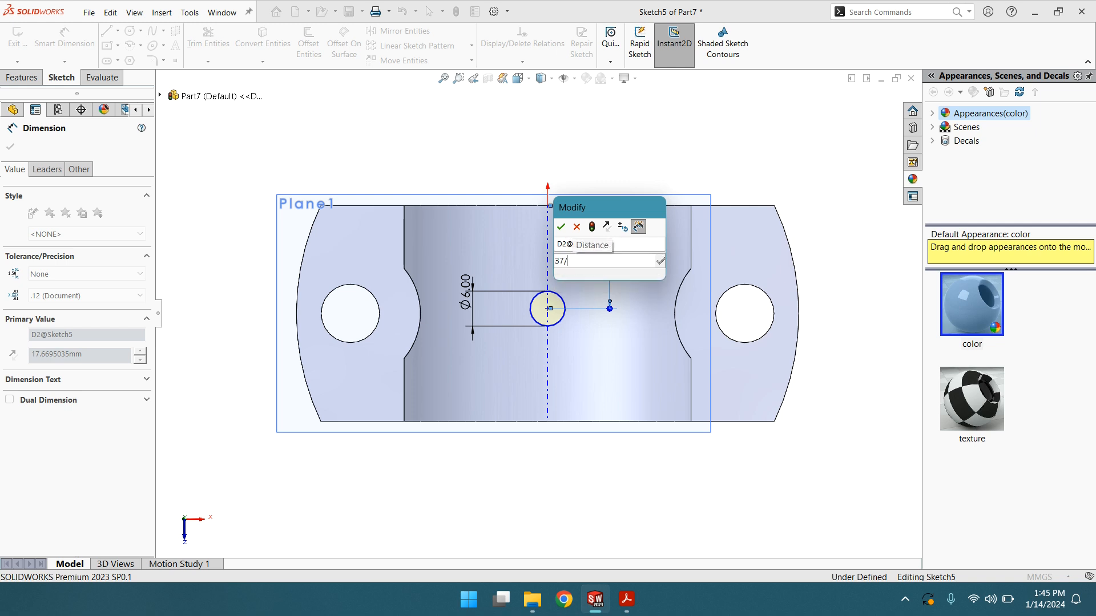
type("2")
key("Return")
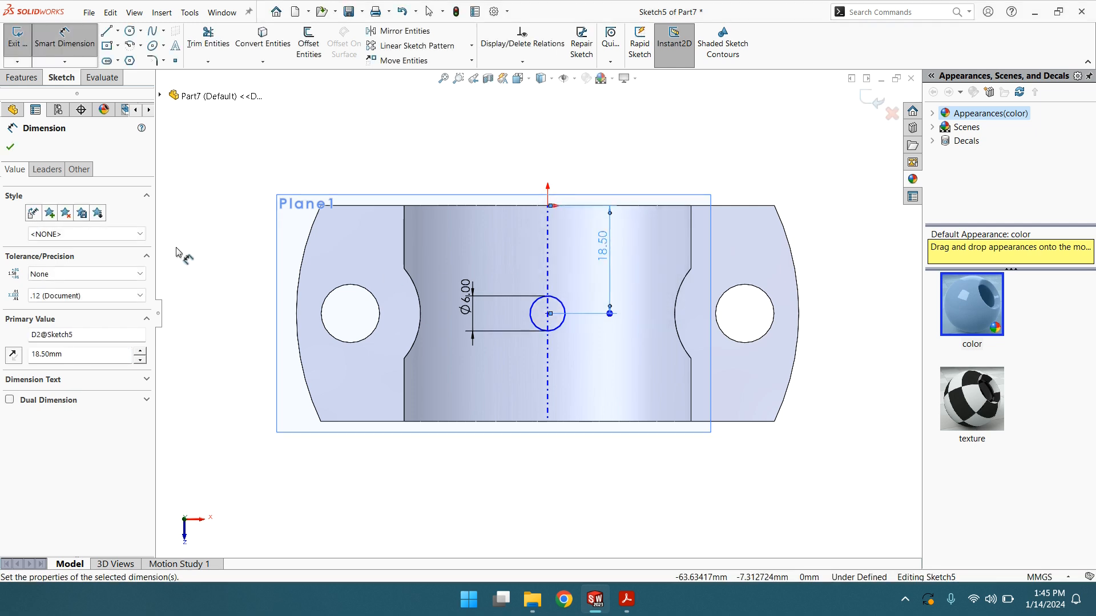
left_click(14, 147)
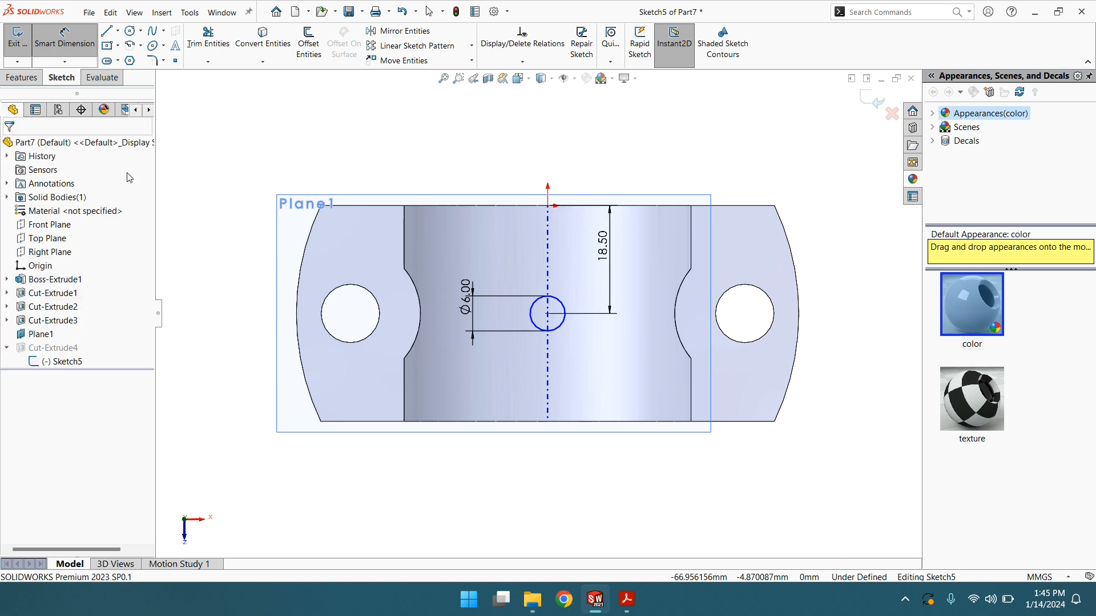
Add a vertical relation between the 6 mm circle's center and the origin, and finish editing the sketch
left_click(548, 314)
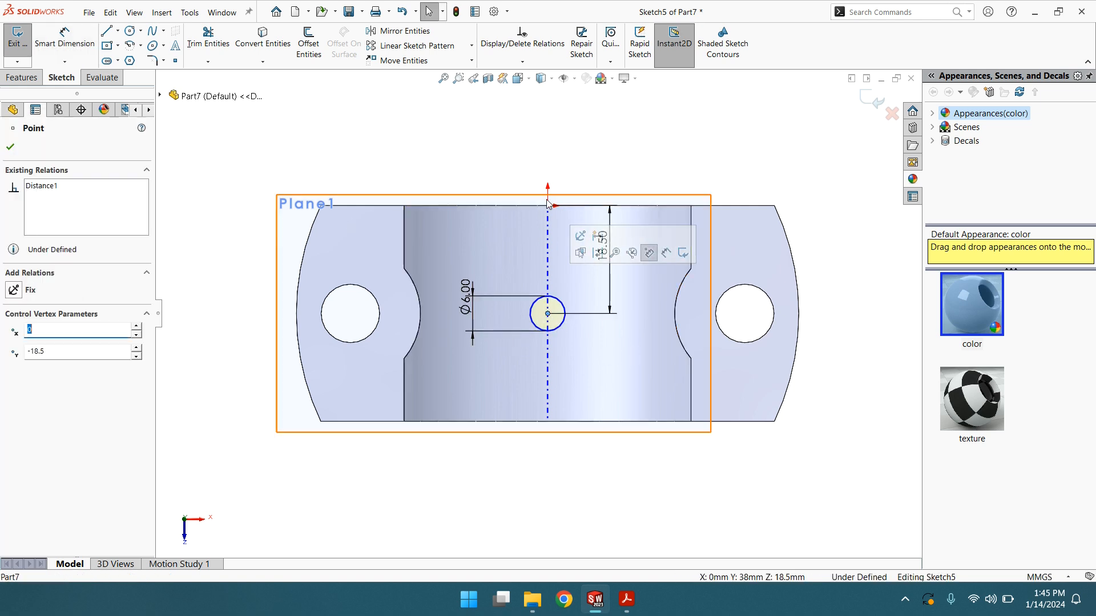
left_click(547, 206, "ctrl")
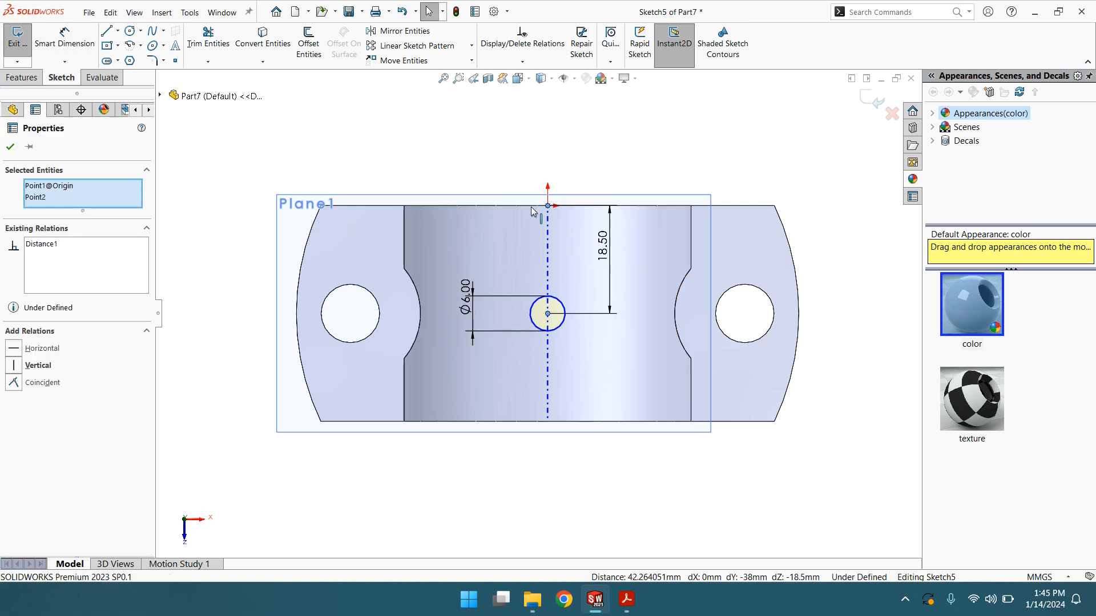
left_click(21, 366)
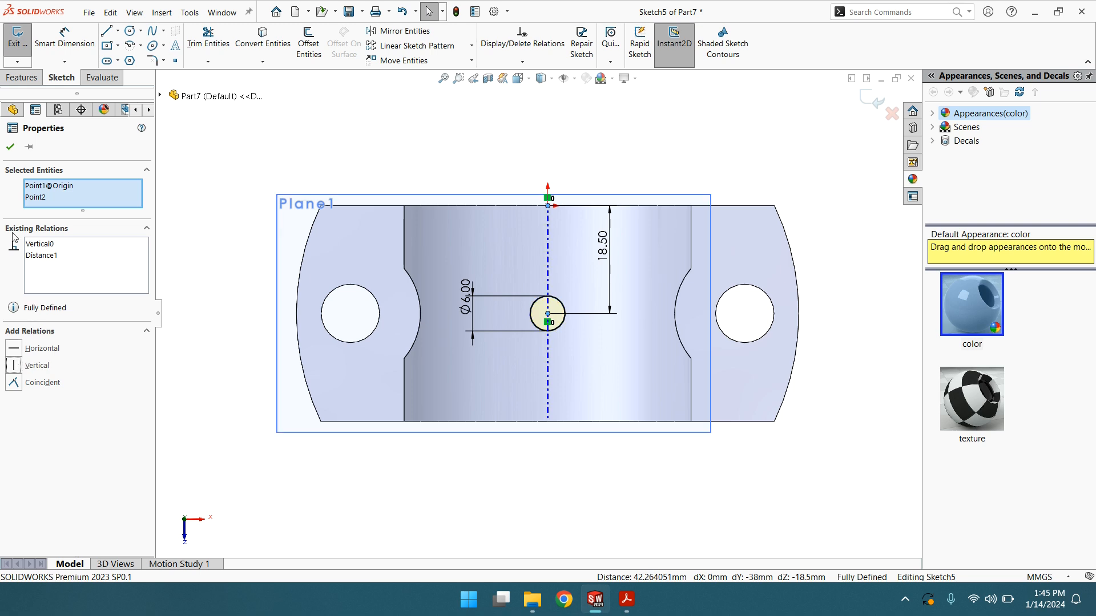
left_click(11, 146)
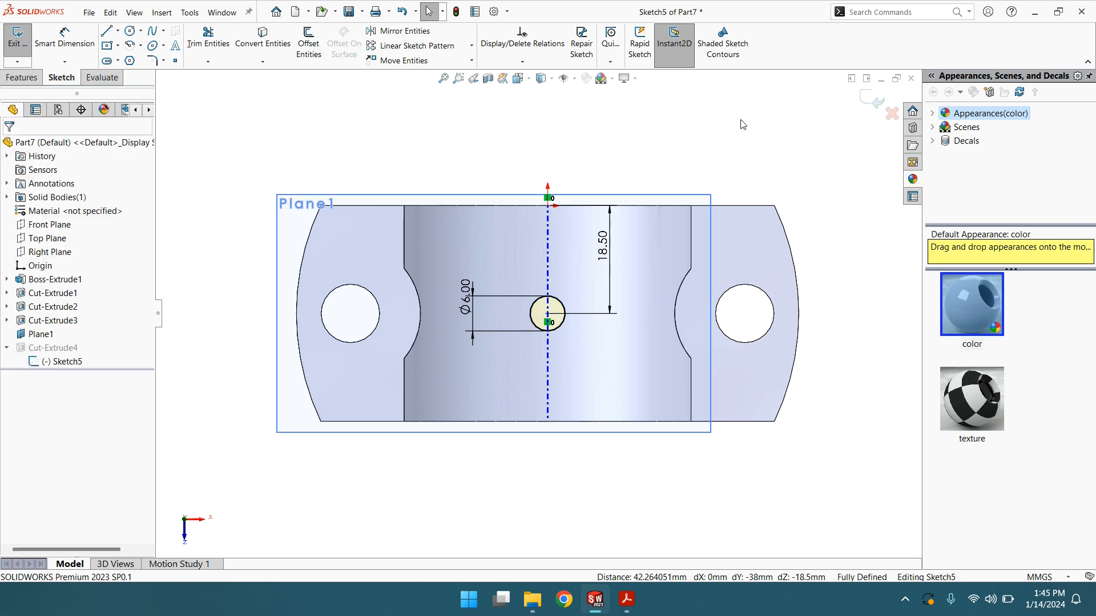
left_click(871, 97)
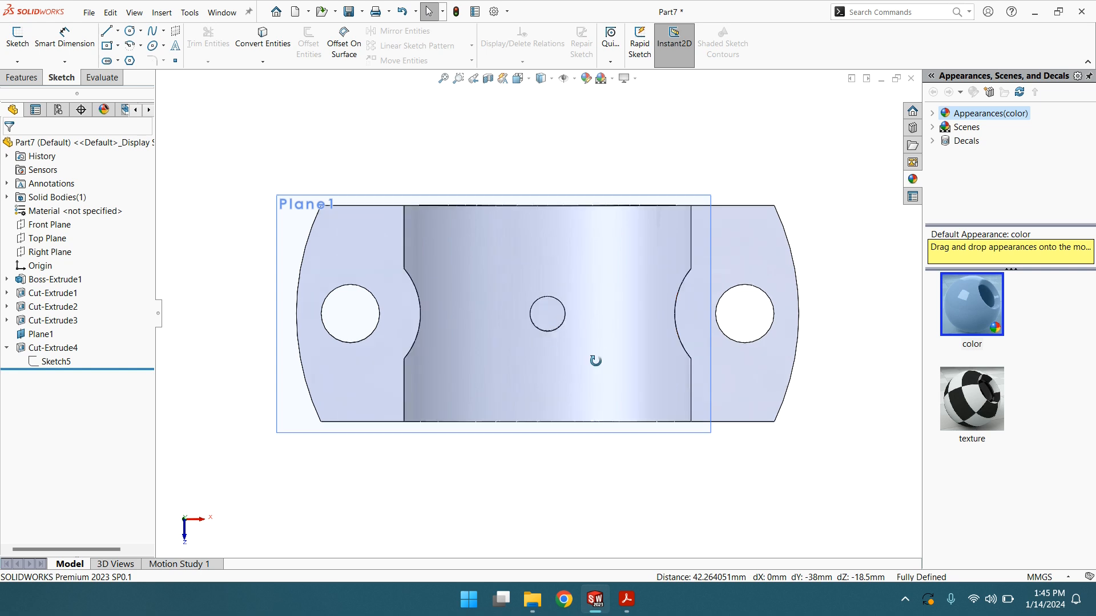
Sketch a 4 mm diameter circle on the floor of the 6 mm center hole, concentric with it
scroll(589, 315, "down", 2)
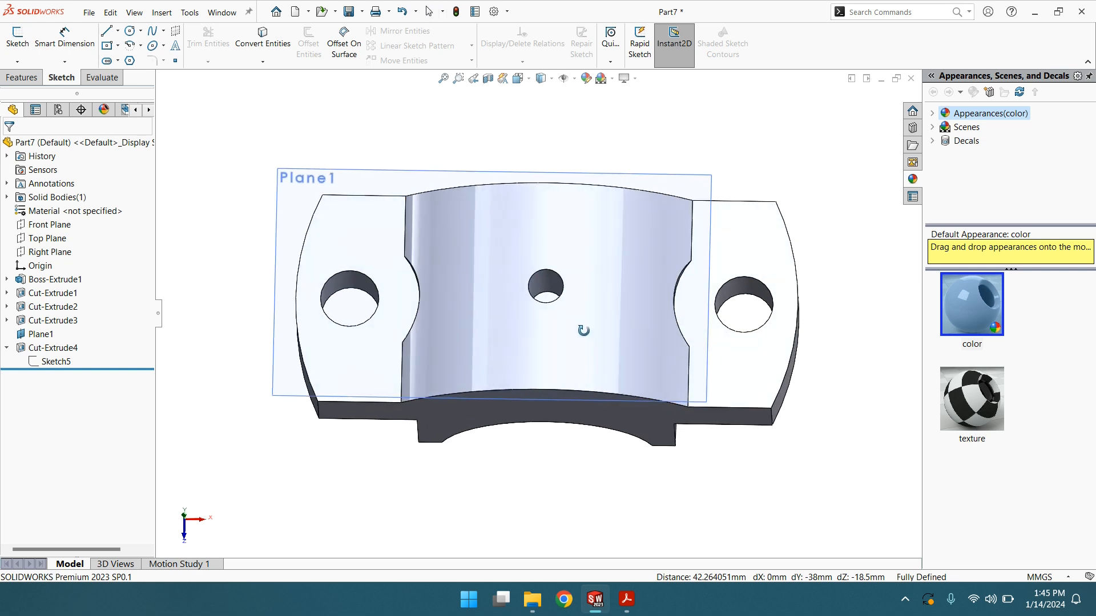
left_click(542, 298)
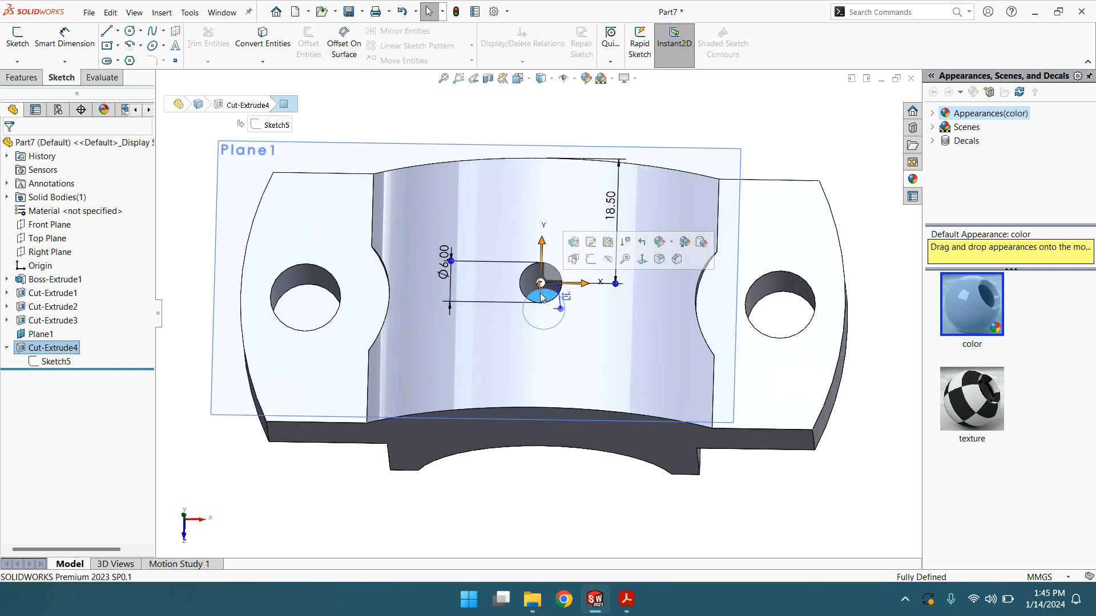
left_click(641, 260)
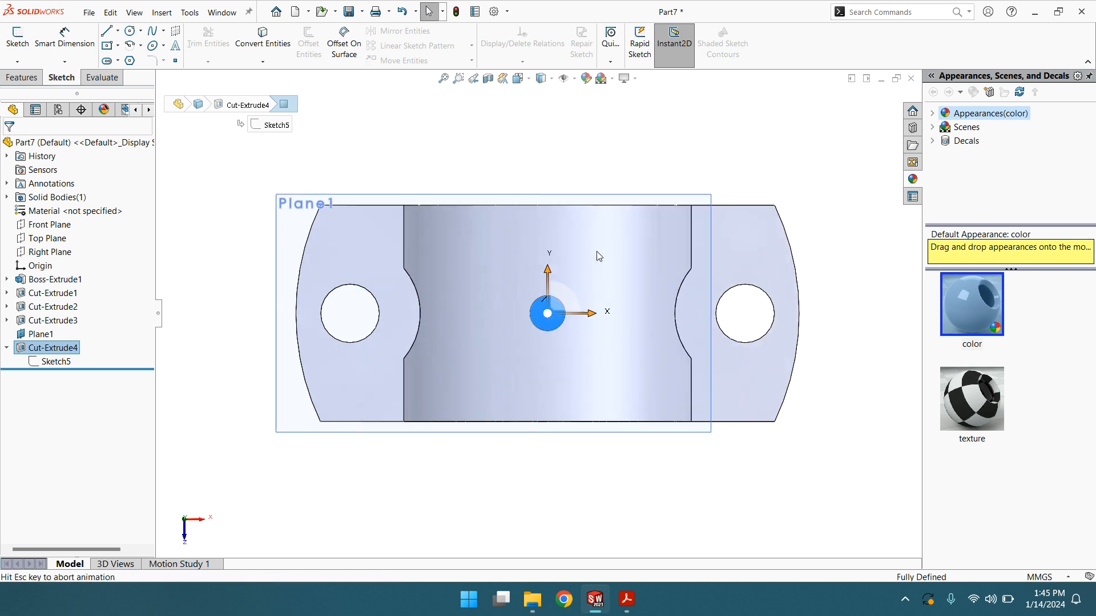
left_click(129, 31)
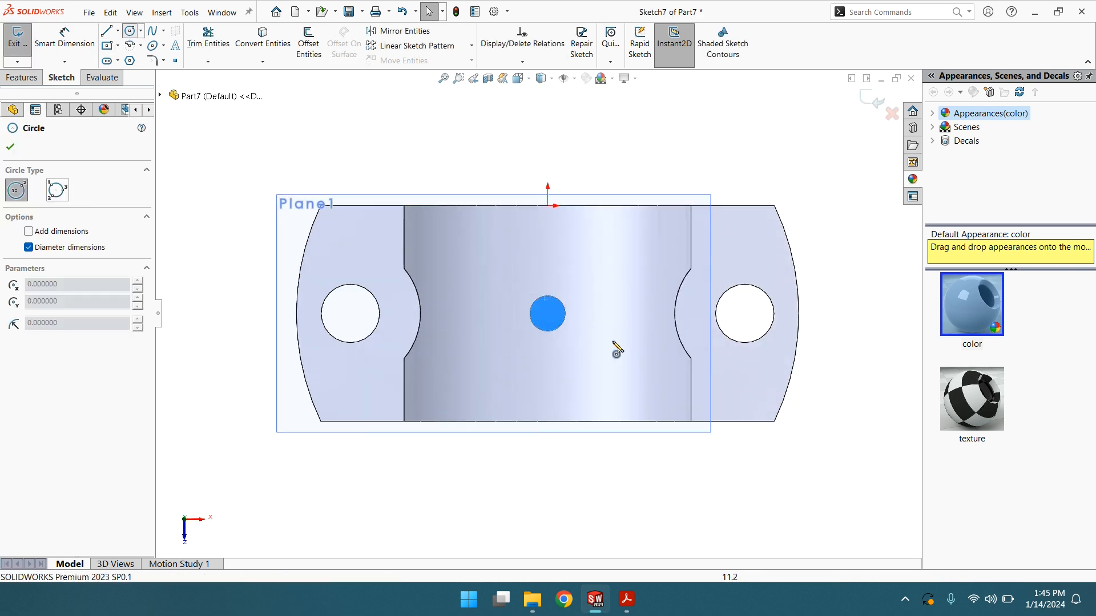
left_click(548, 314)
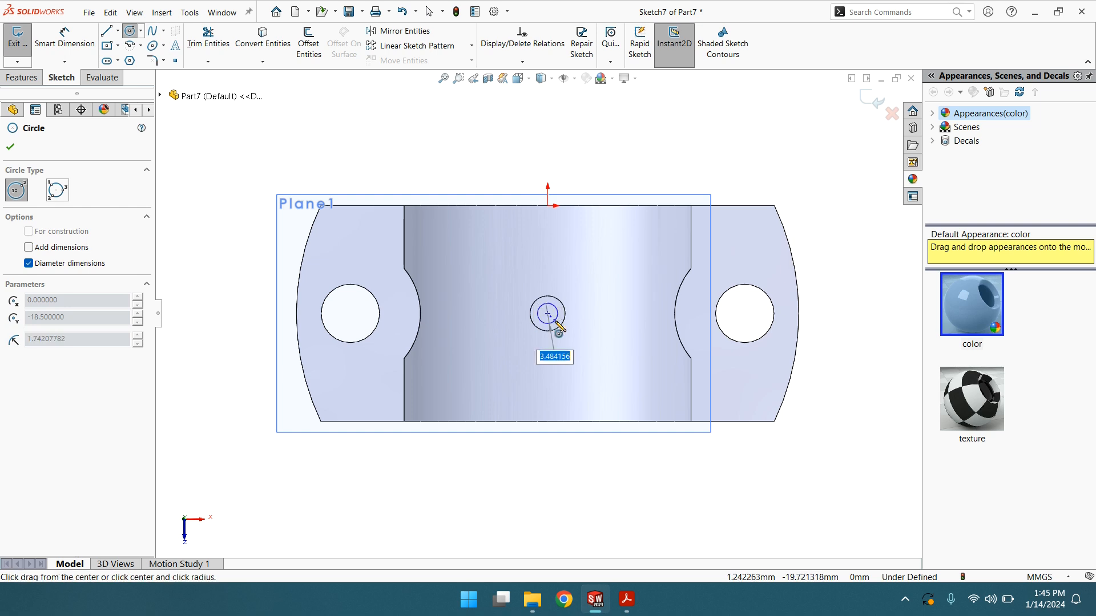
type("4")
key("Return")
left_click(9, 147)
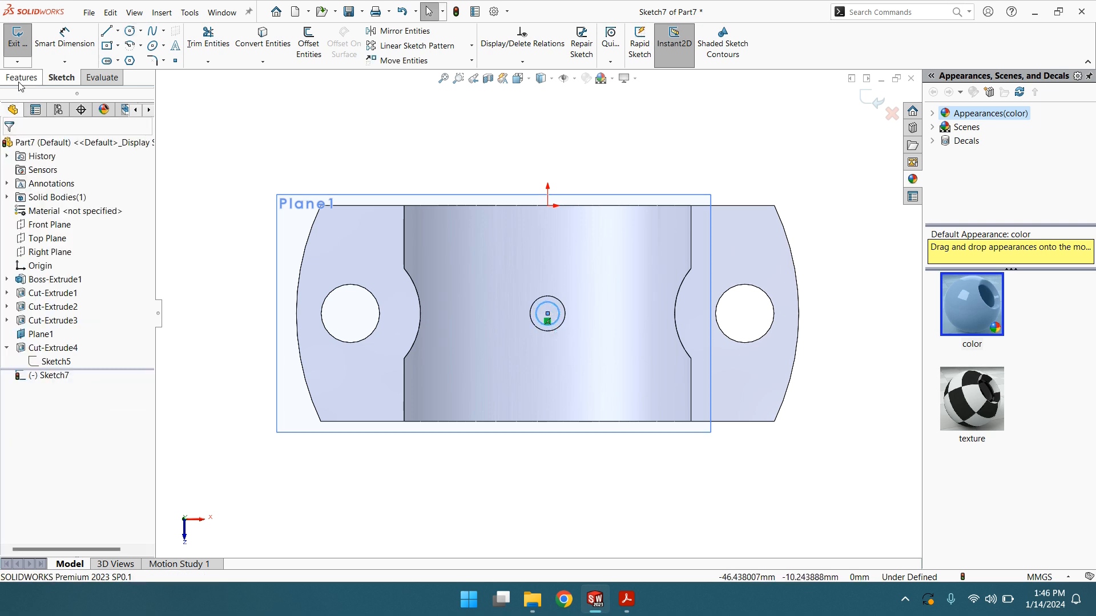
Cut the 4 mm circle through the rest of the cap with a Through All extruded cut
left_click(22, 77)
left_click(197, 43)
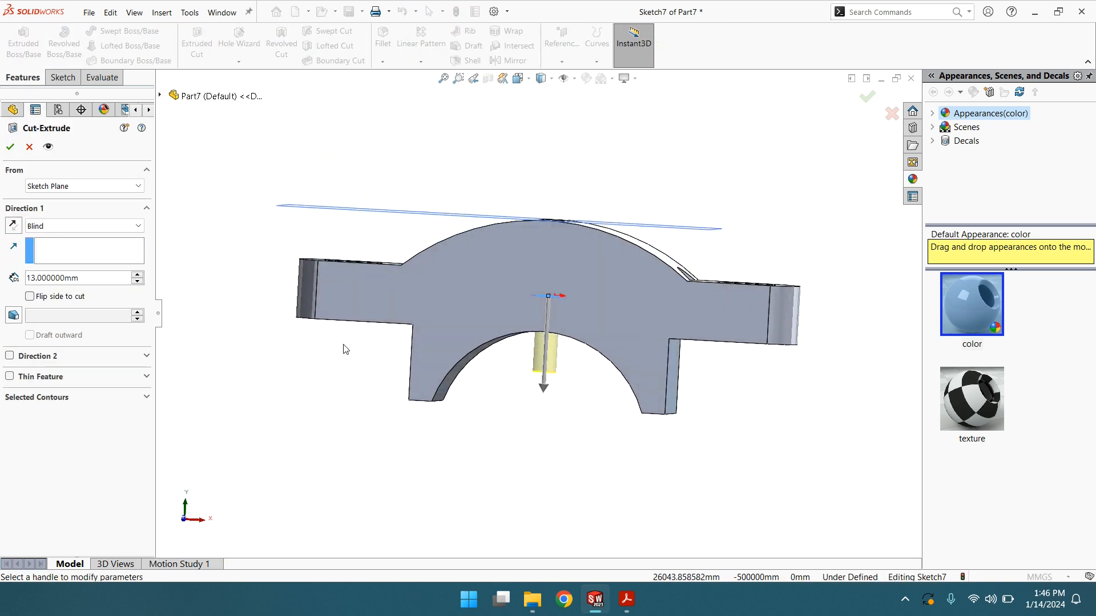
left_click(52, 226)
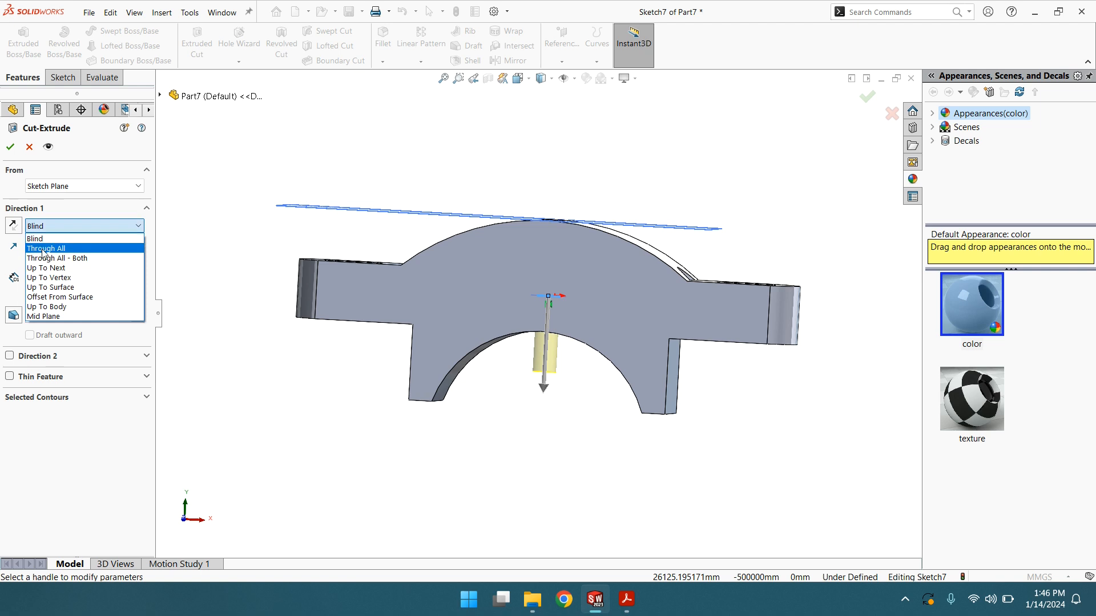
left_click(44, 249)
left_click(10, 147)
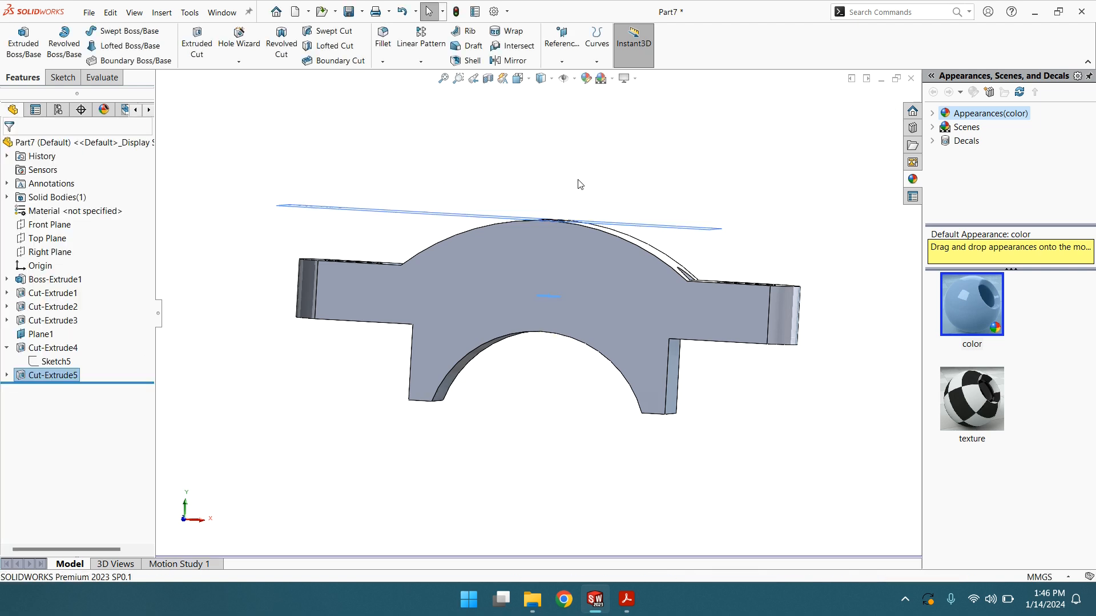
Hide the tangent plane above the curved top
left_click(664, 224)
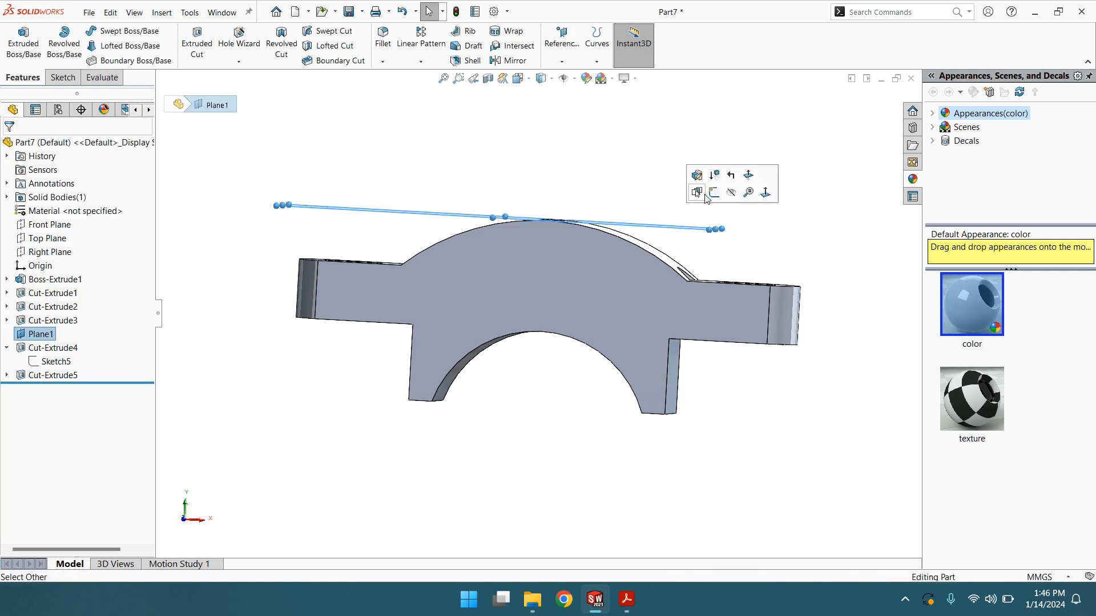
left_click(656, 197)
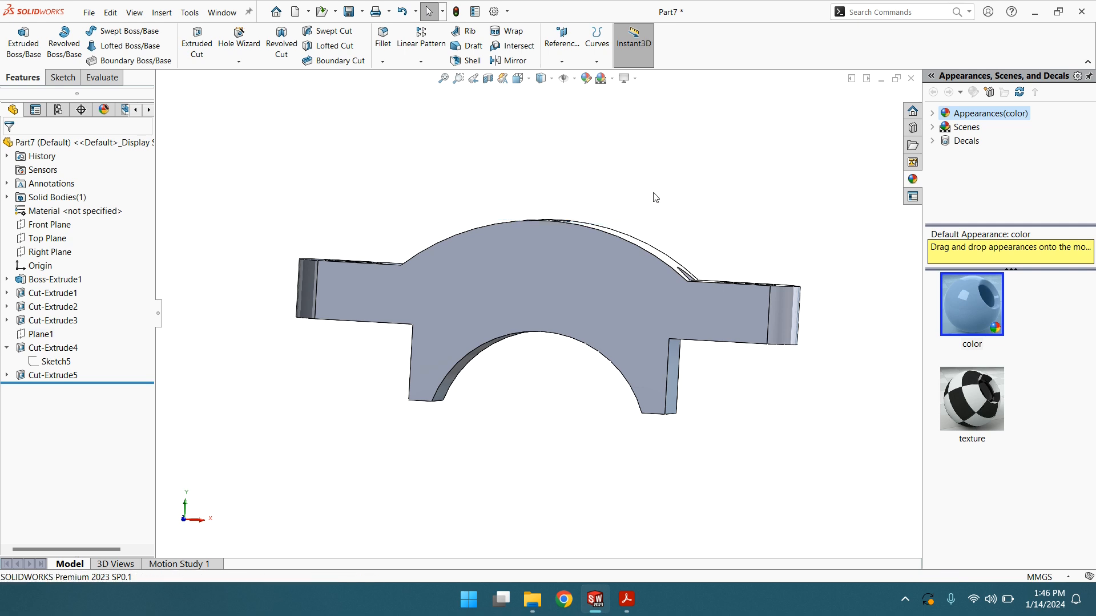
middle_click_drag(658, 232, 634, 296)
Check the cap's color in the PDF drawing and apply a matching light red appearance to the whole solid body
left_click(57, 197)
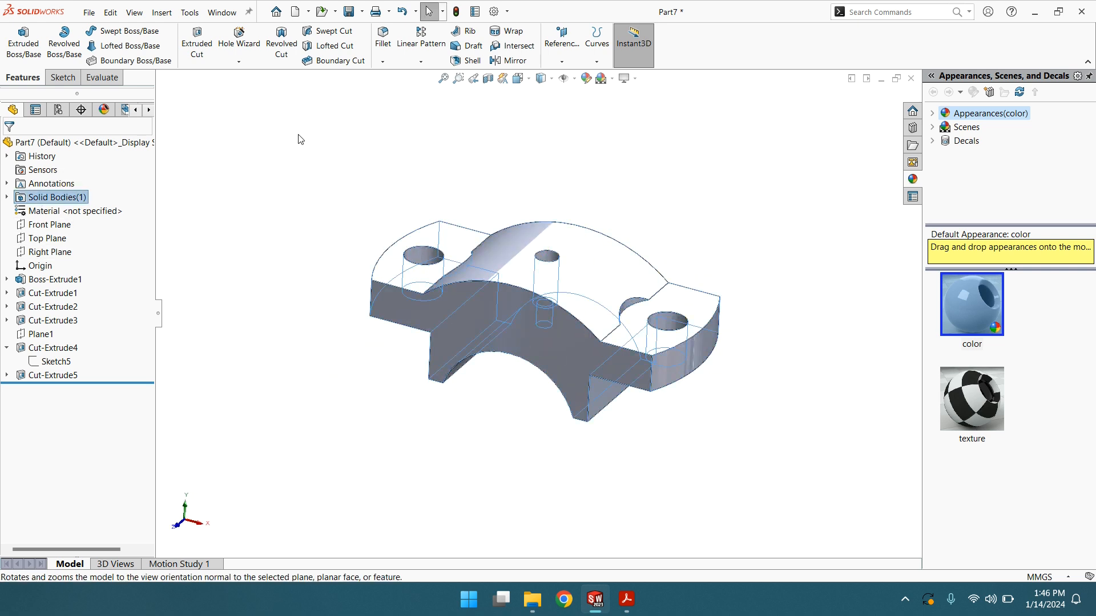
left_click(590, 80)
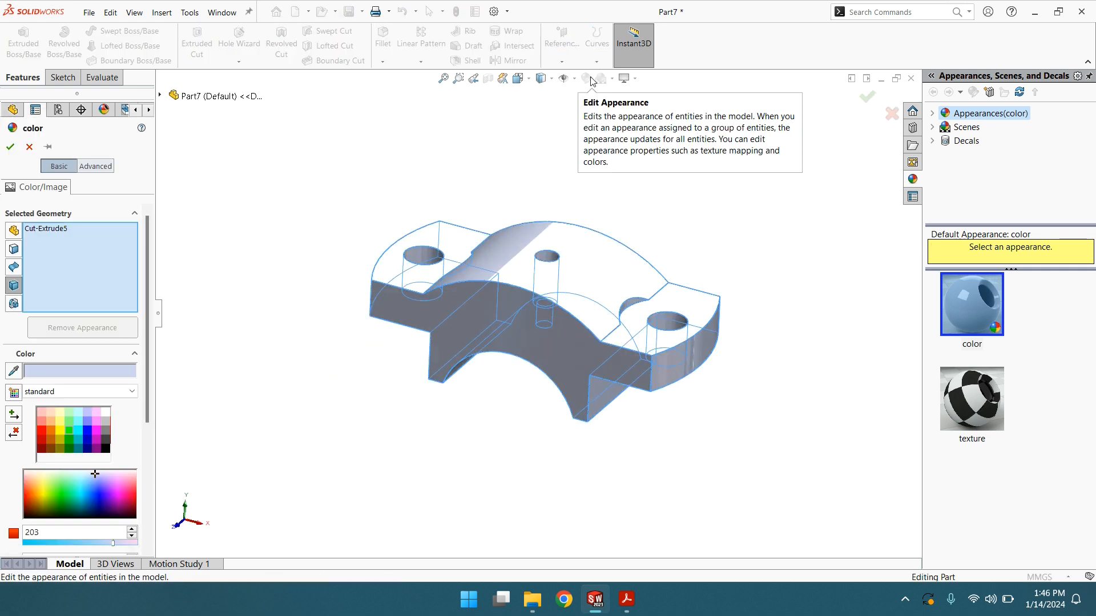
left_click(626, 597)
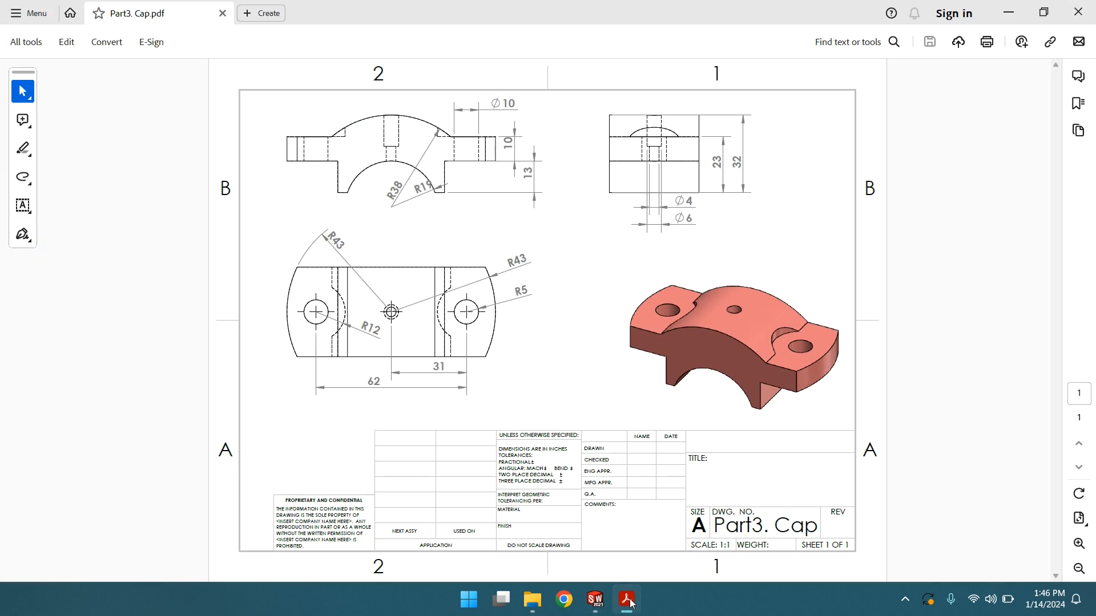
left_click(626, 597)
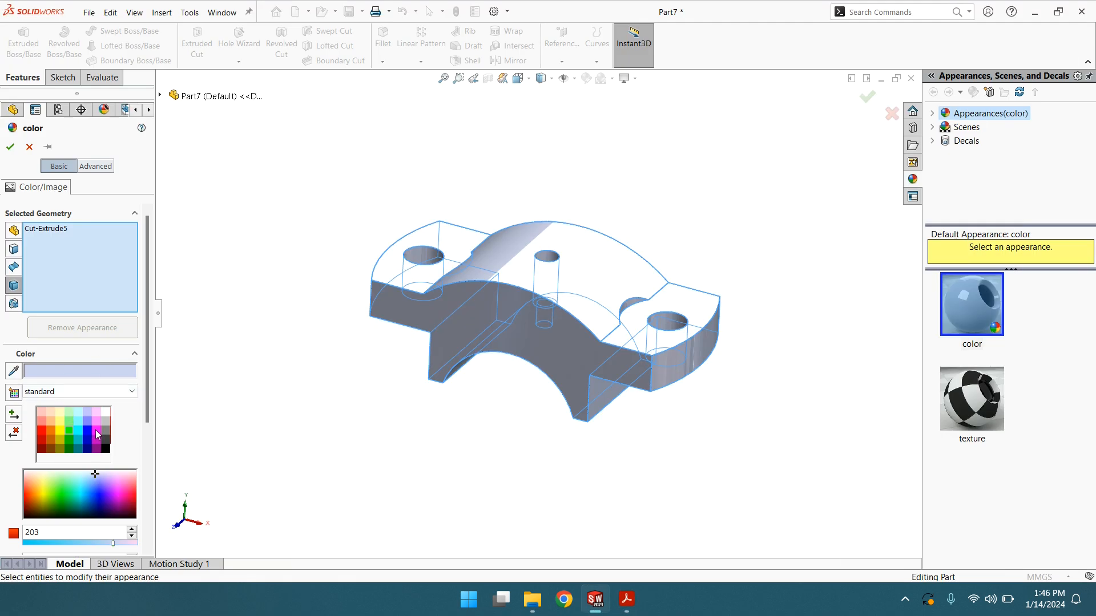
left_click(96, 422)
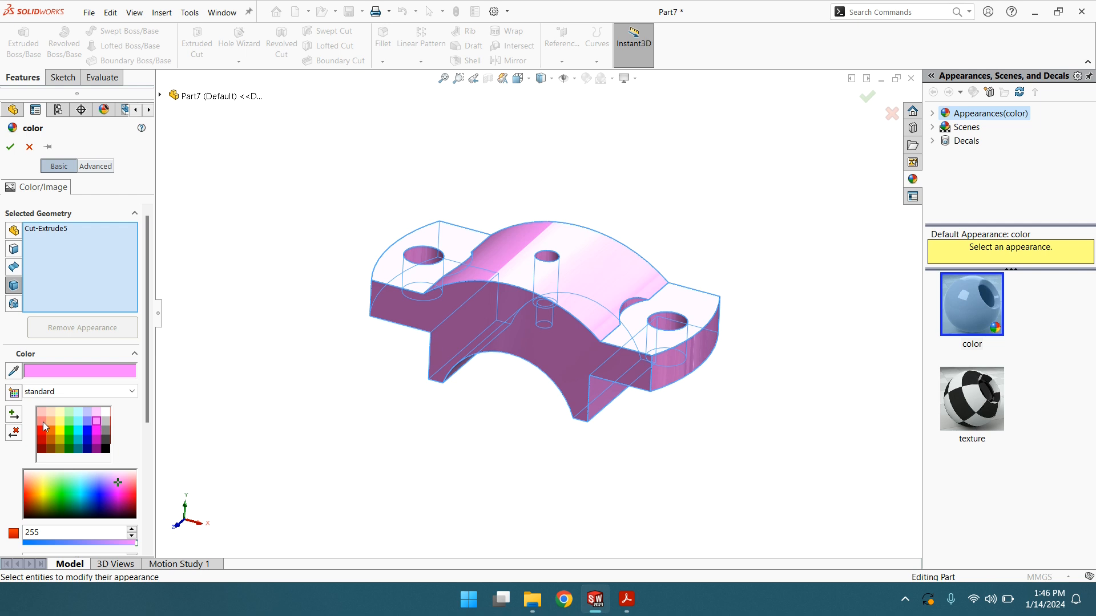
left_click(41, 422)
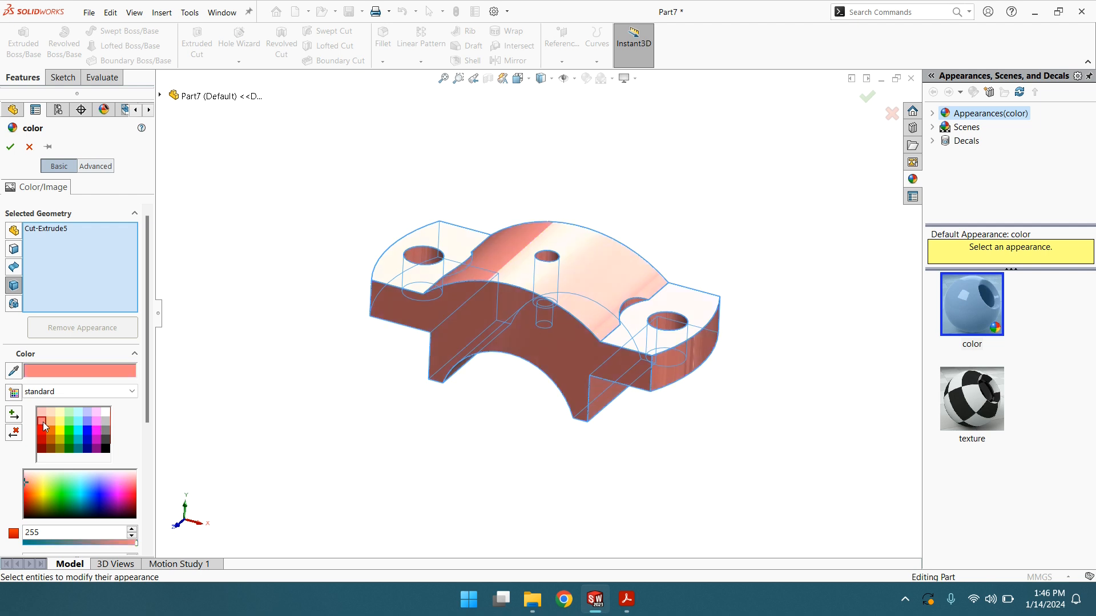
left_click(10, 148)
scroll(556, 285, "down", 2)
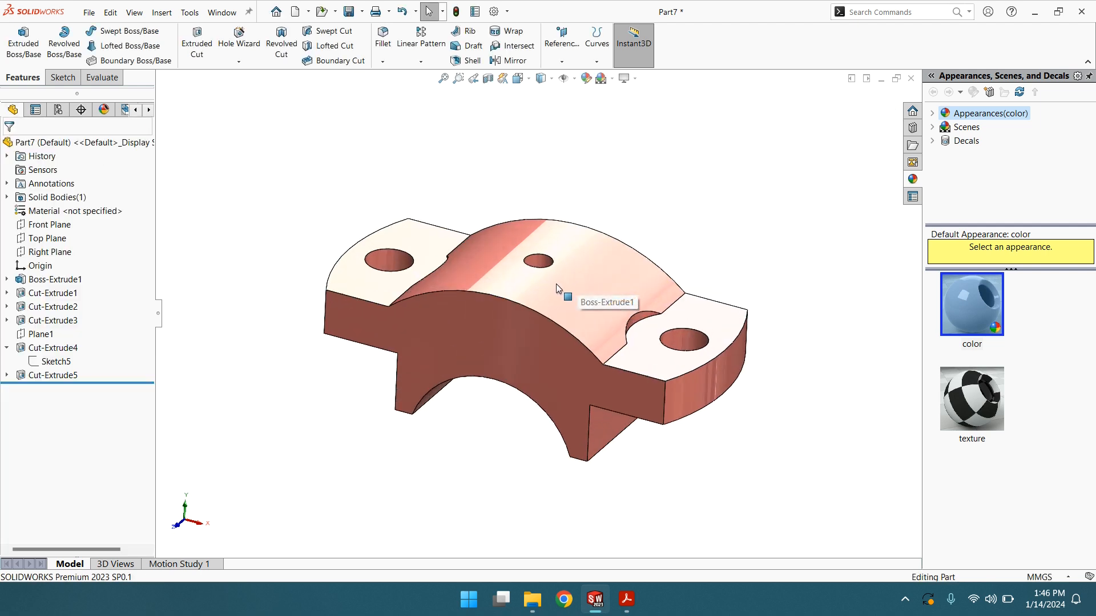
Save the finished cap part under a new file name in the plummer block folder
left_click(89, 12)
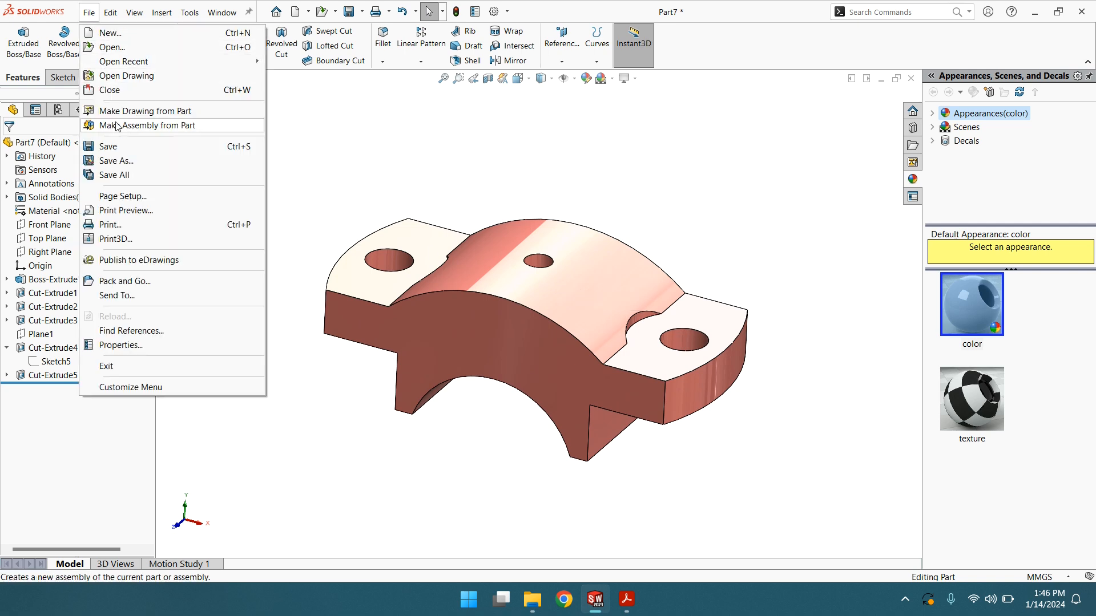
left_click(119, 147)
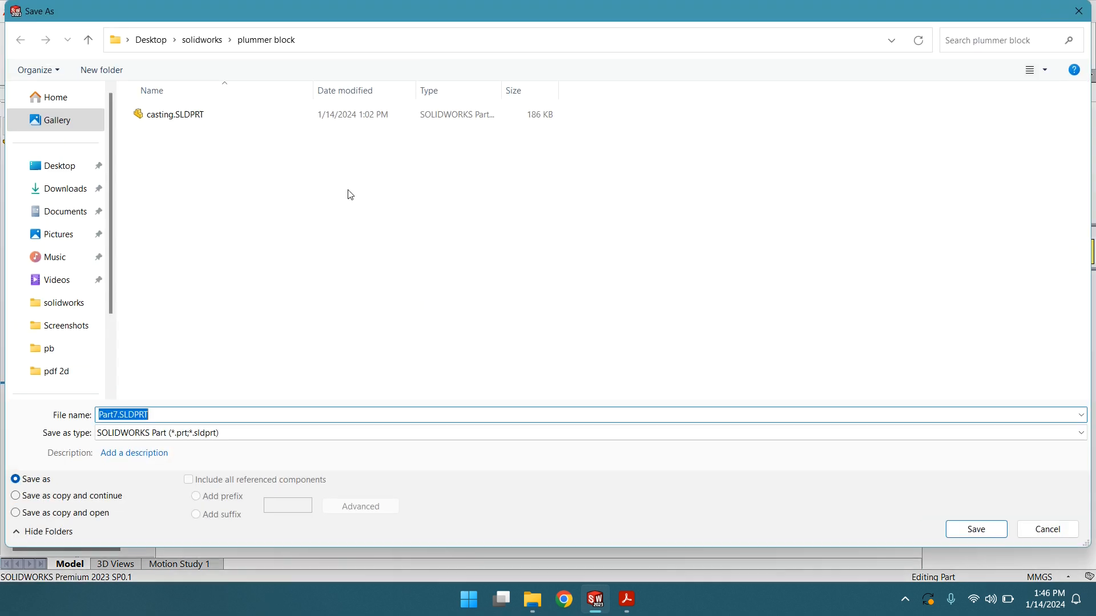
left_click(117, 415)
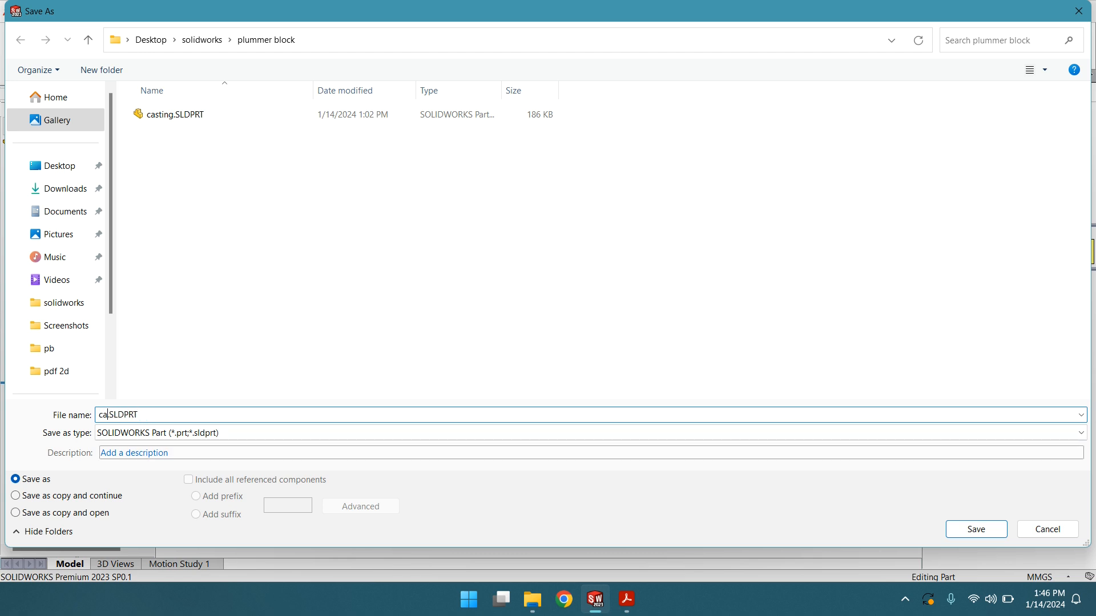
left_click(952, 533)
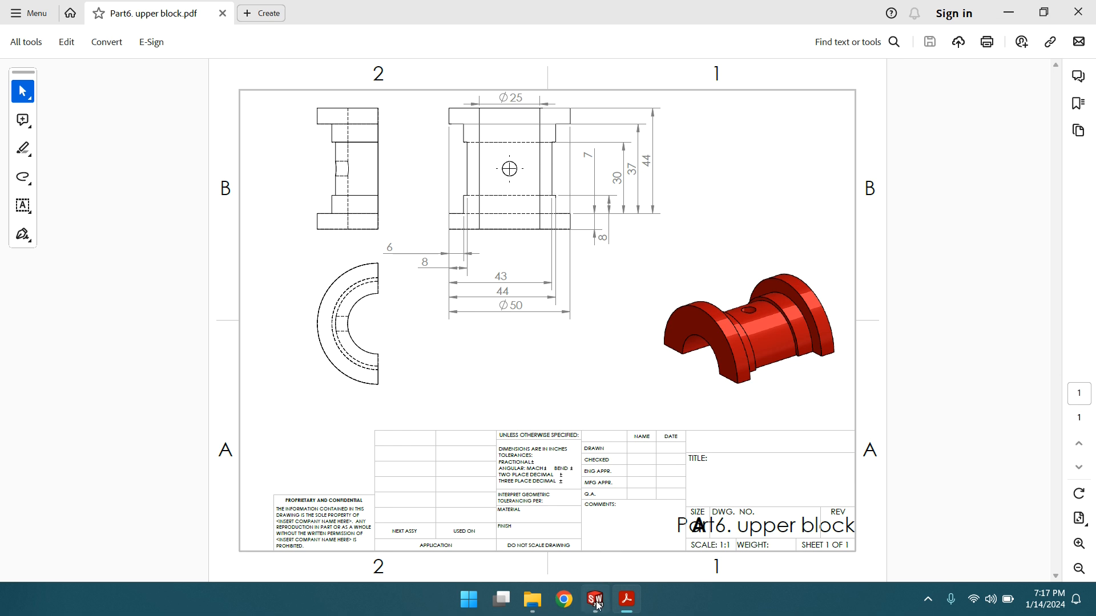
Switch to the empty Part3 in SOLIDWORKS and sketch a vertical centerline about 88 mm long through the origin on the Front Plane
mouse_move(598, 606)
left_click(591, 522)
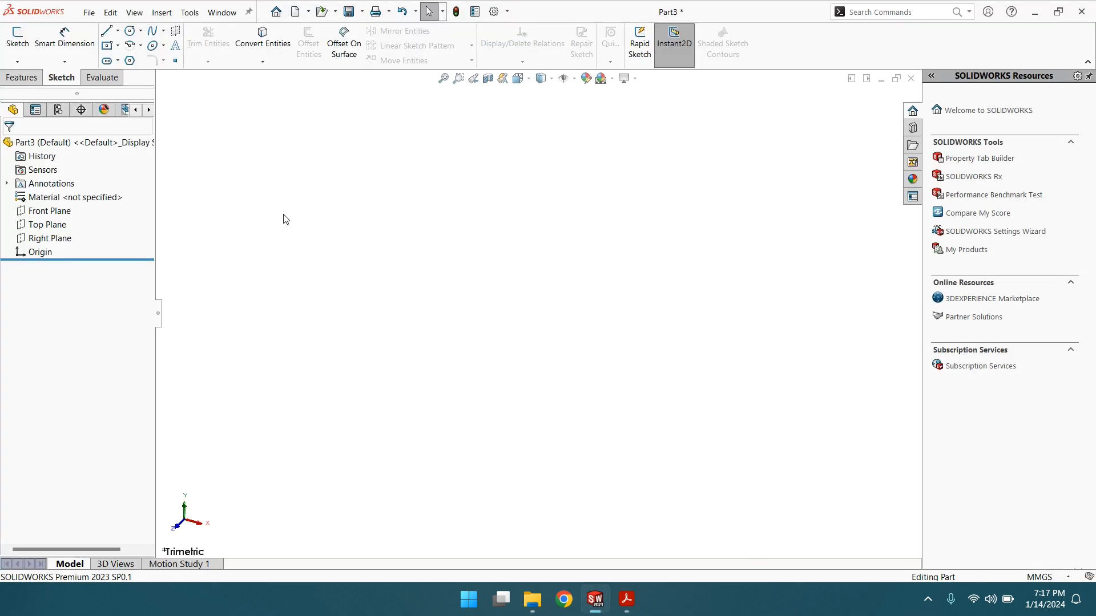
left_click(39, 215)
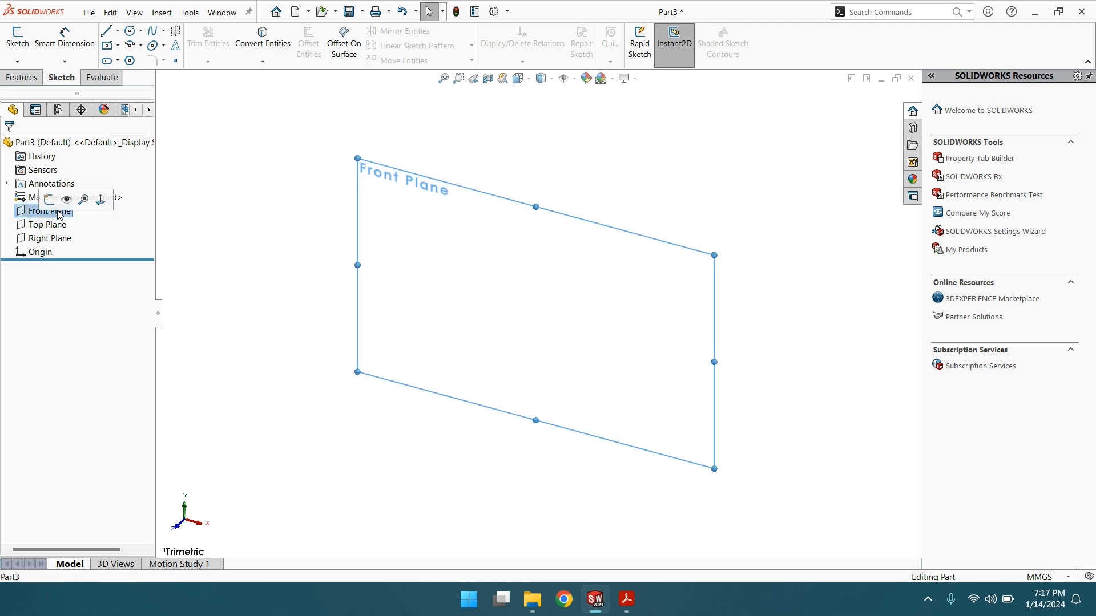
left_click(99, 203)
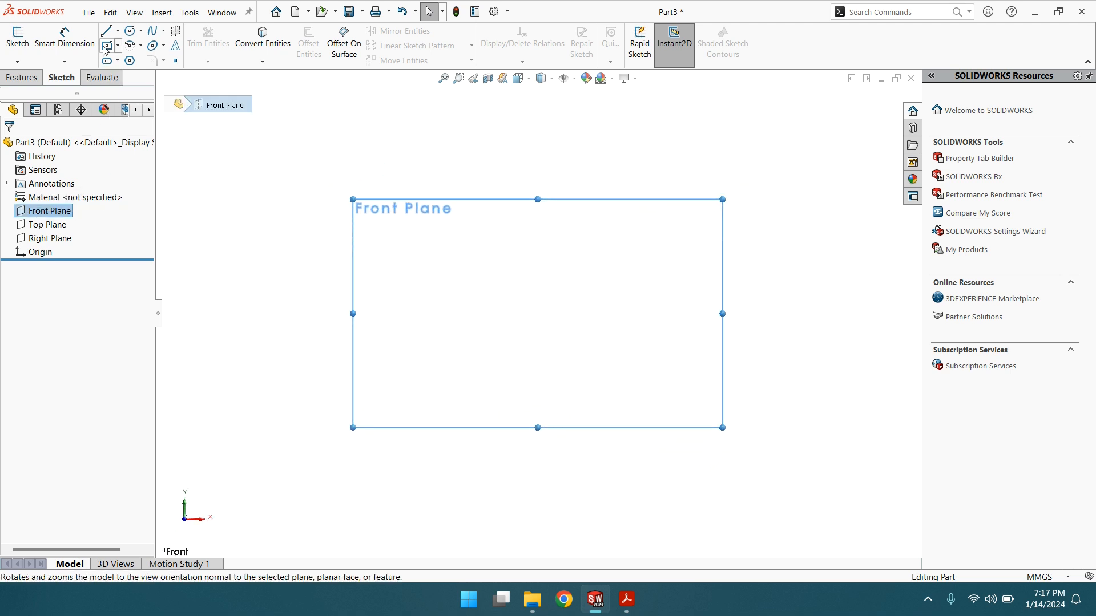
left_click(117, 33)
left_click(124, 58)
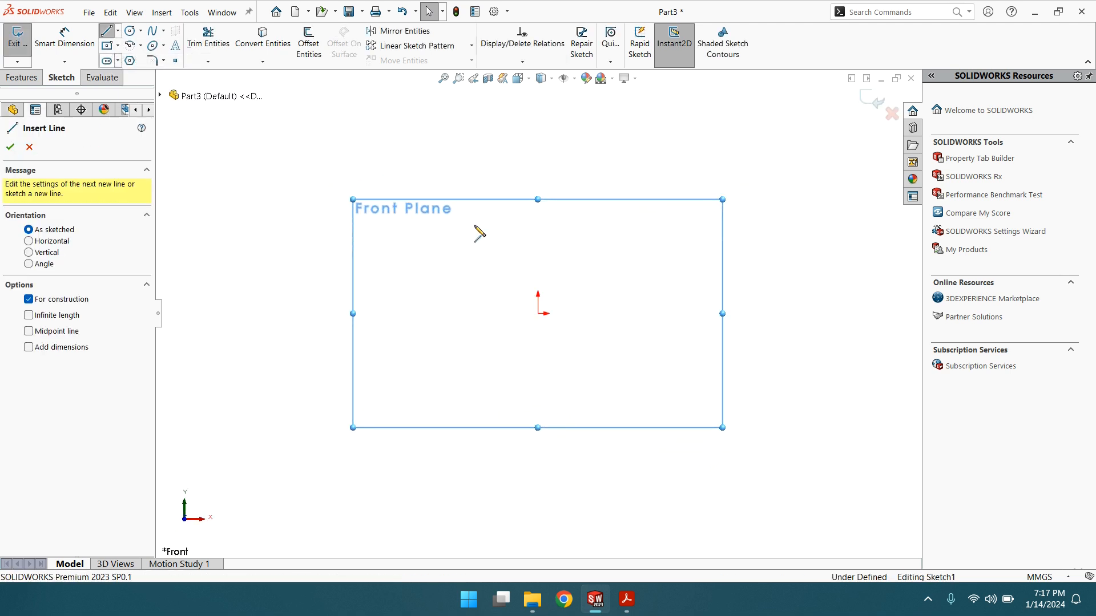
left_click(537, 218)
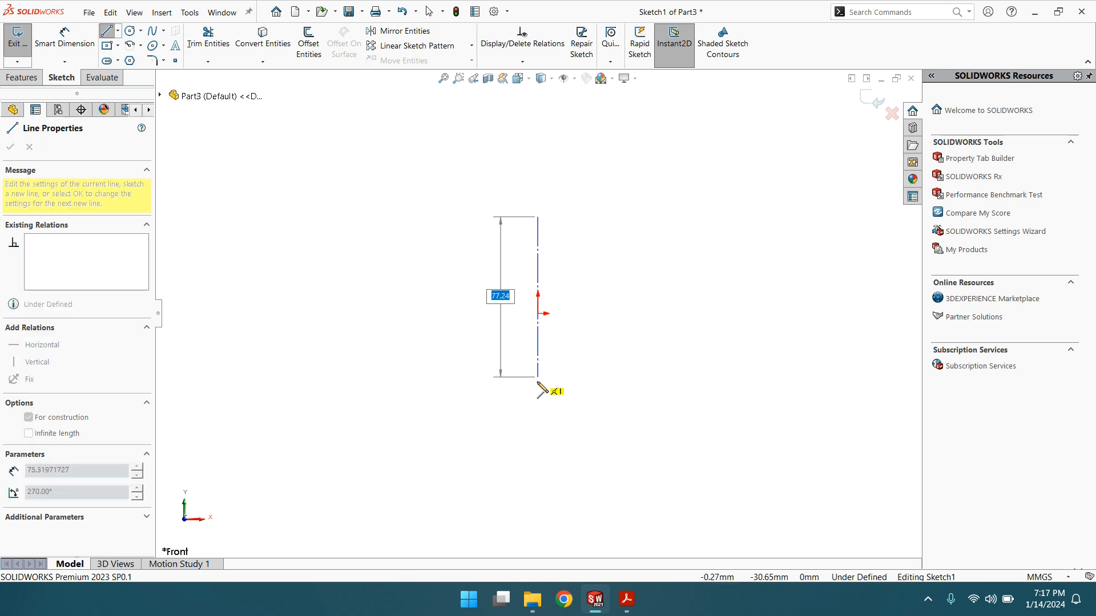
left_click(538, 400)
right_click(537, 358)
left_click(562, 409)
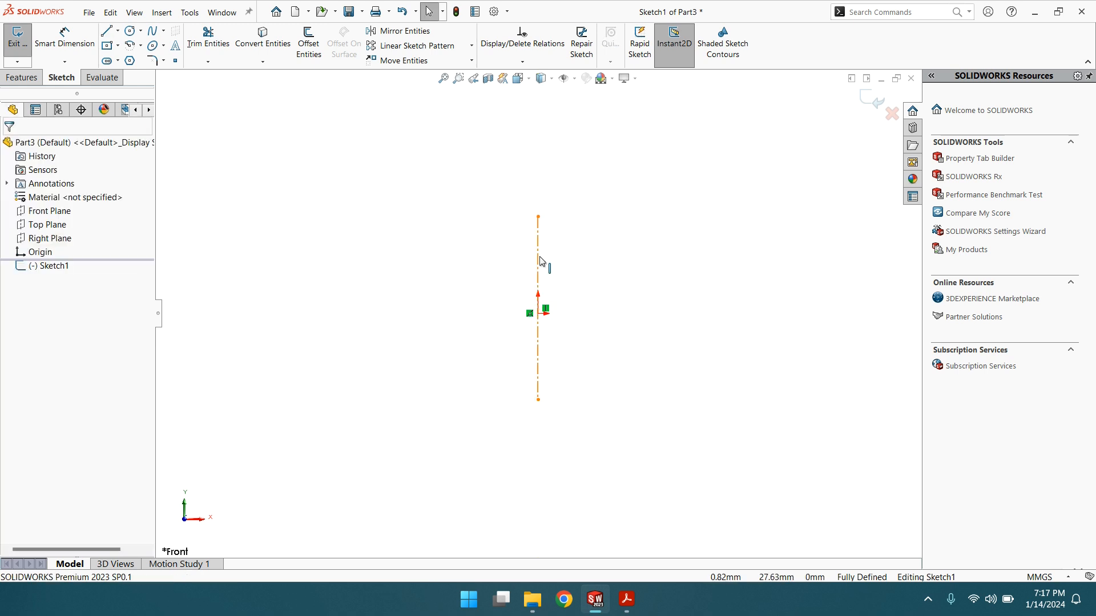
left_click(539, 260)
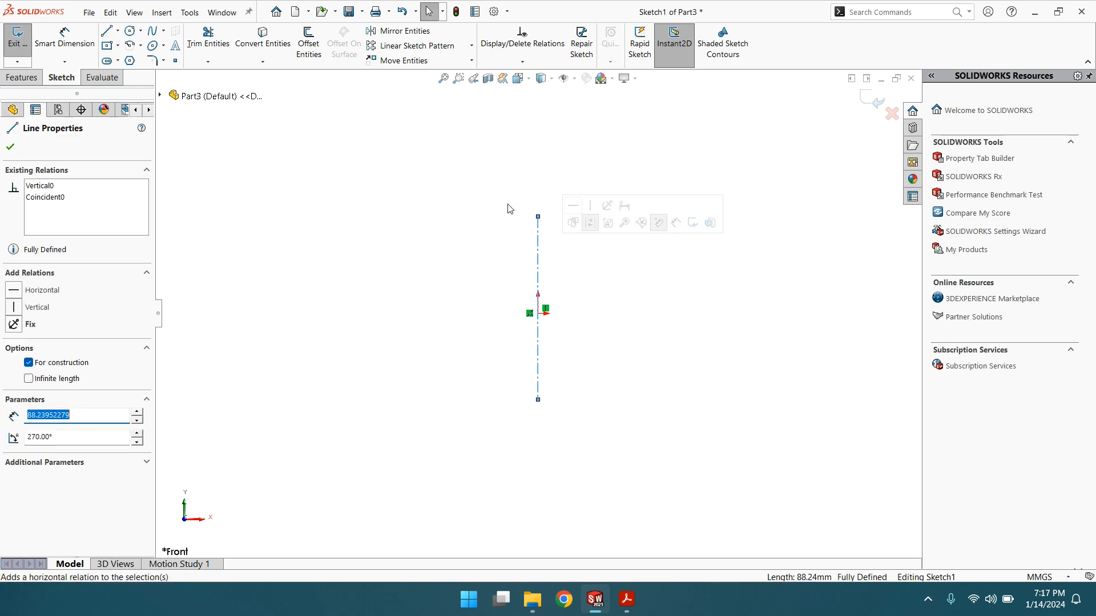
left_click(11, 147)
scroll(563, 337, "up", 2)
scroll(548, 321, "down", 4)
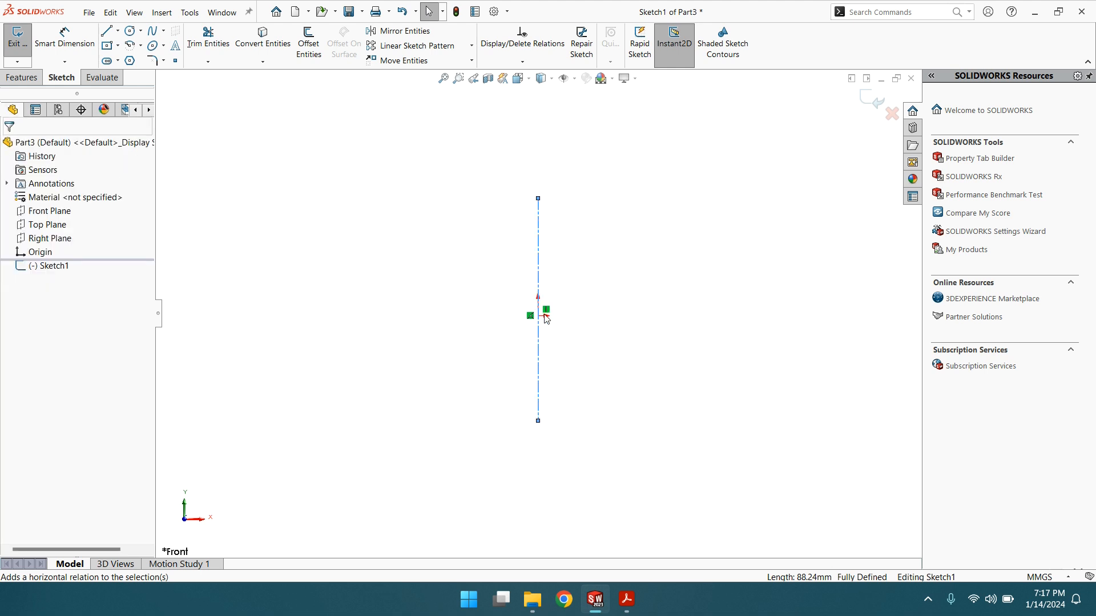
Sketch a closed stepped line profile with three steps beside the centerline, its straight inner edge about 19.5 mm from it
left_click(109, 33)
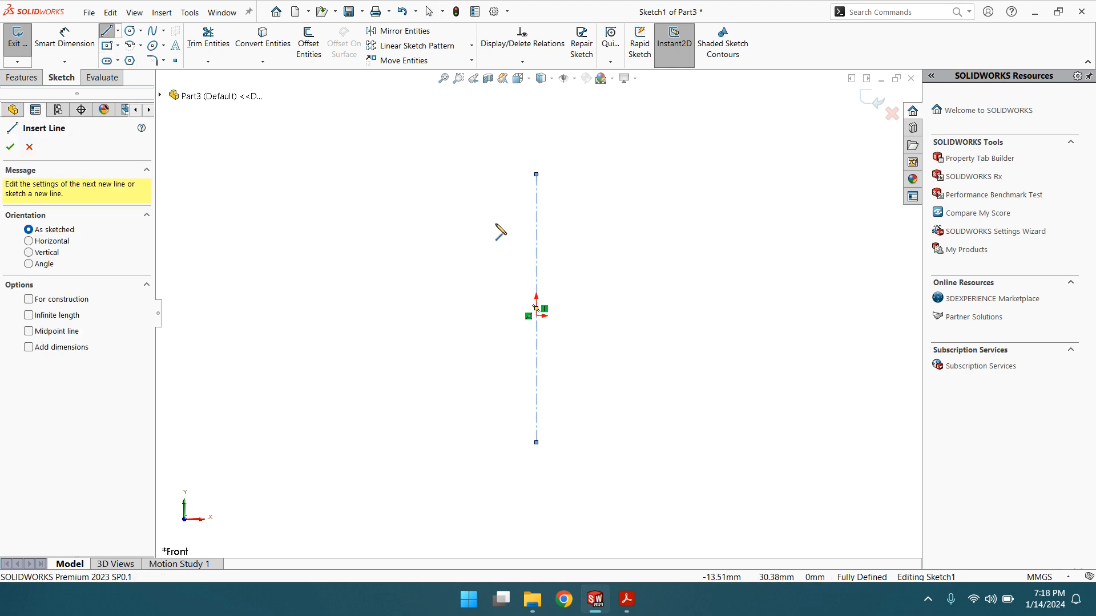
left_click(477, 219)
left_click(407, 219)
left_click(407, 254)
left_click(438, 253)
left_click(438, 308)
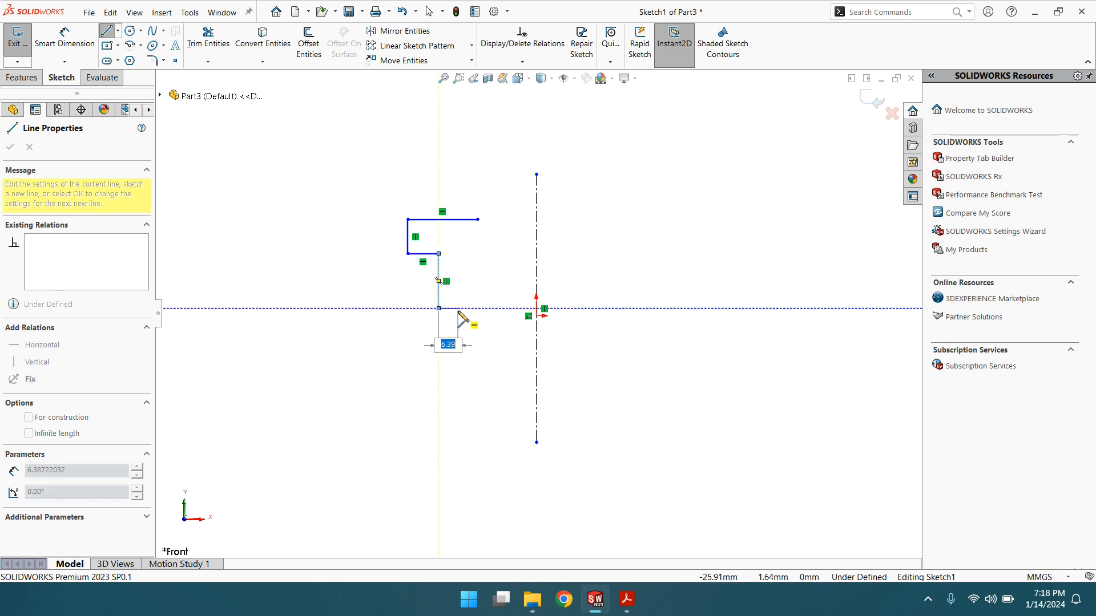
left_click(458, 308)
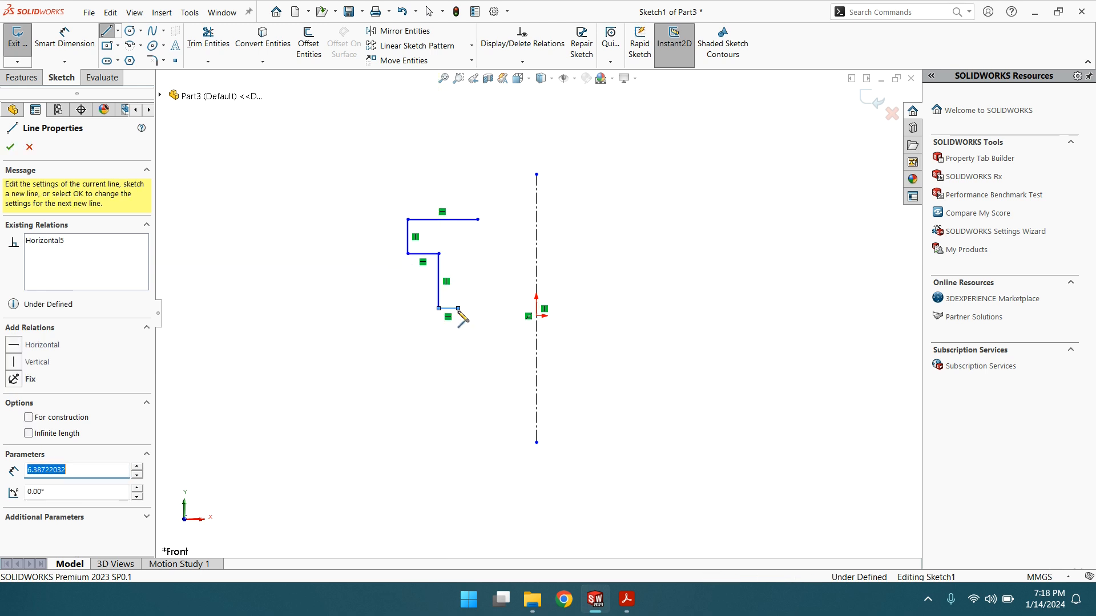
left_click(458, 357)
left_click(478, 357)
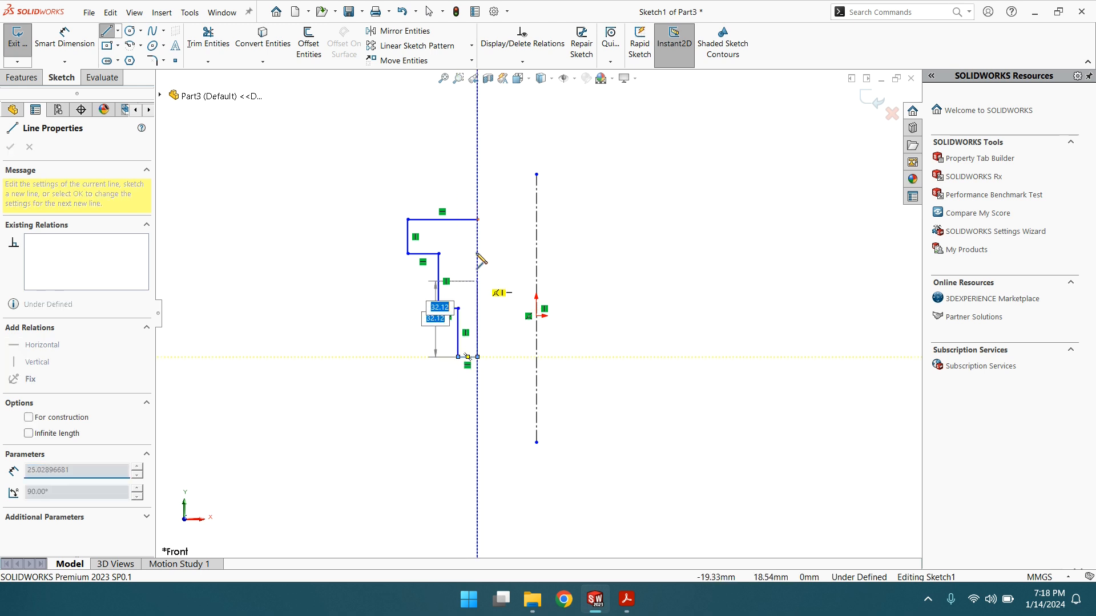
left_click(478, 220)
right_click(477, 220)
left_click(502, 228)
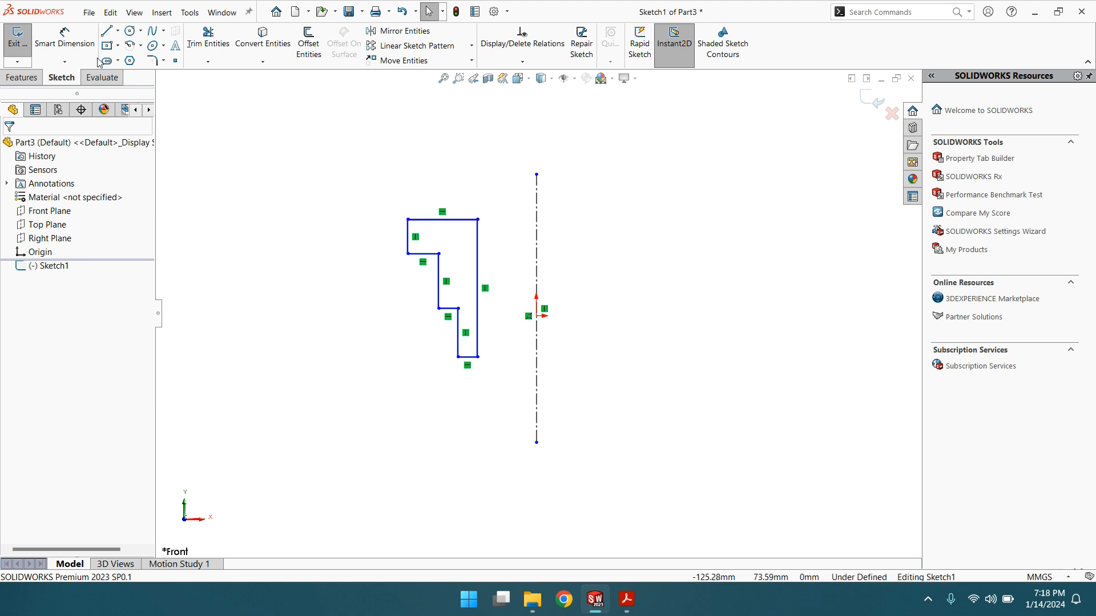
Dimension the profile's inner upper corner horizontally to the centerline's upper endpoint at 12.5 mm and place the dimension above the profile
left_click(66, 40)
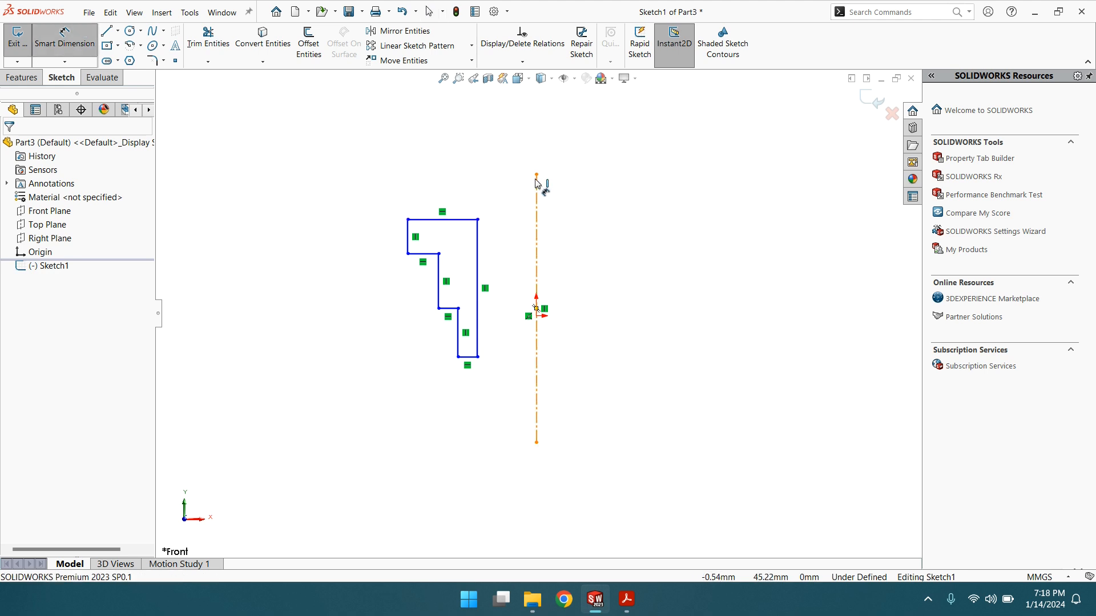
left_click(478, 220)
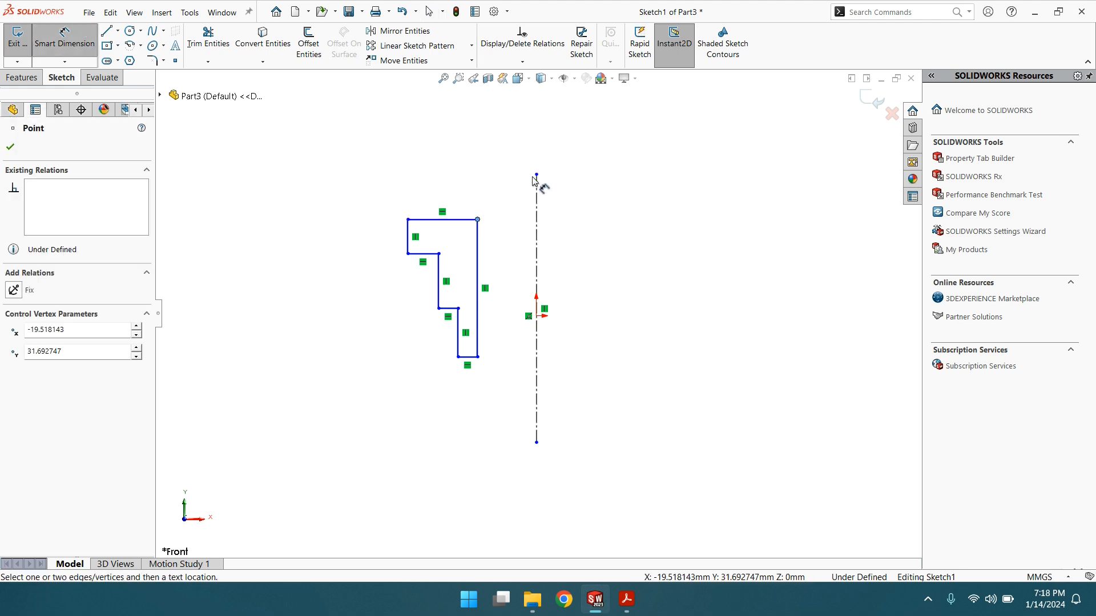
left_click(537, 176)
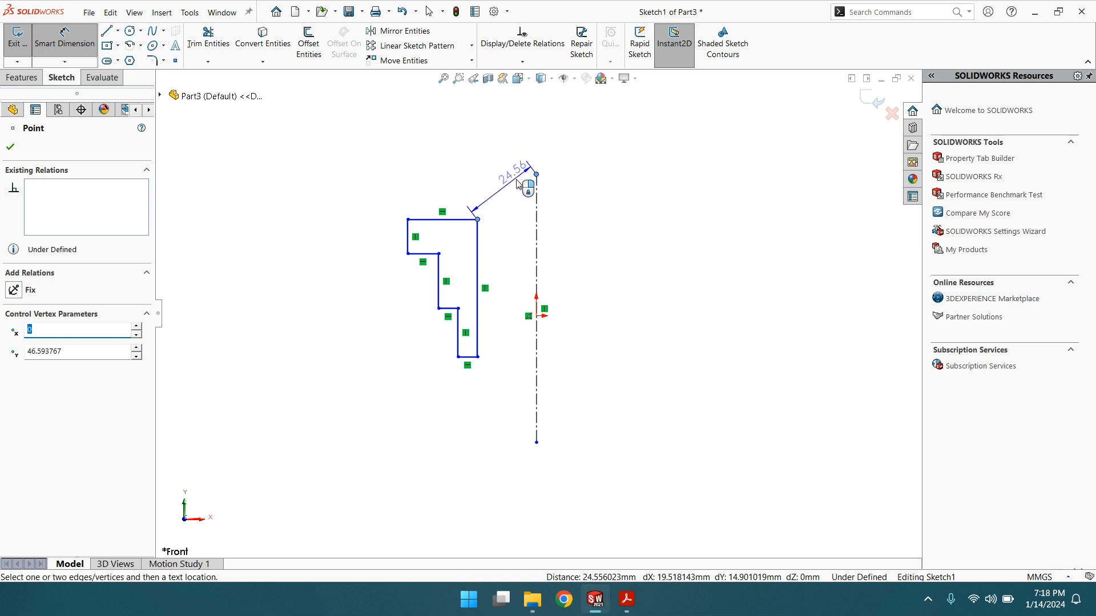
left_click(515, 168)
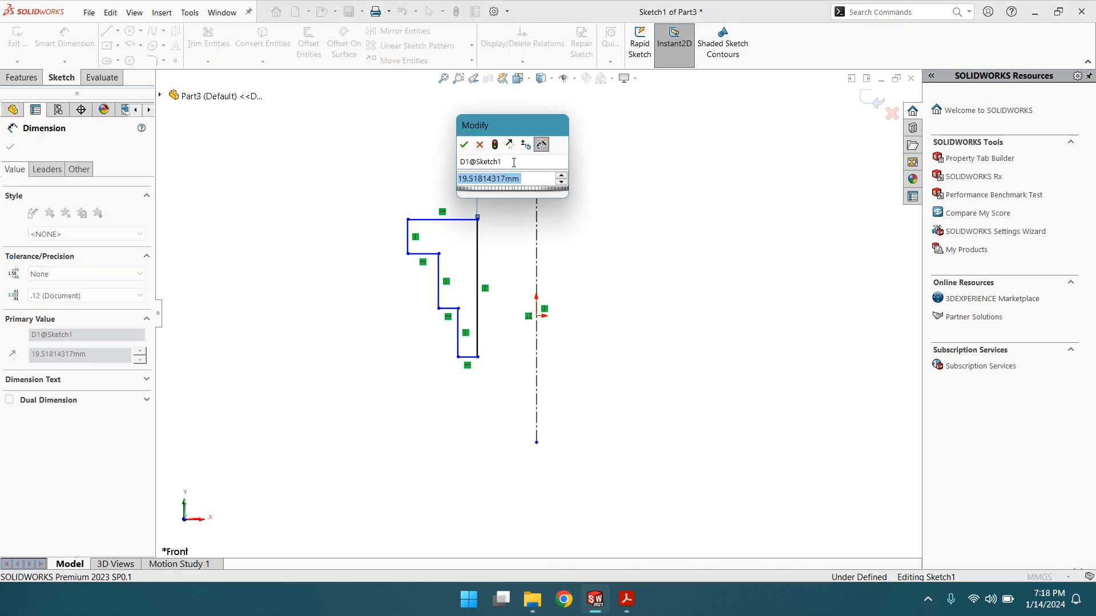
type("12.5")
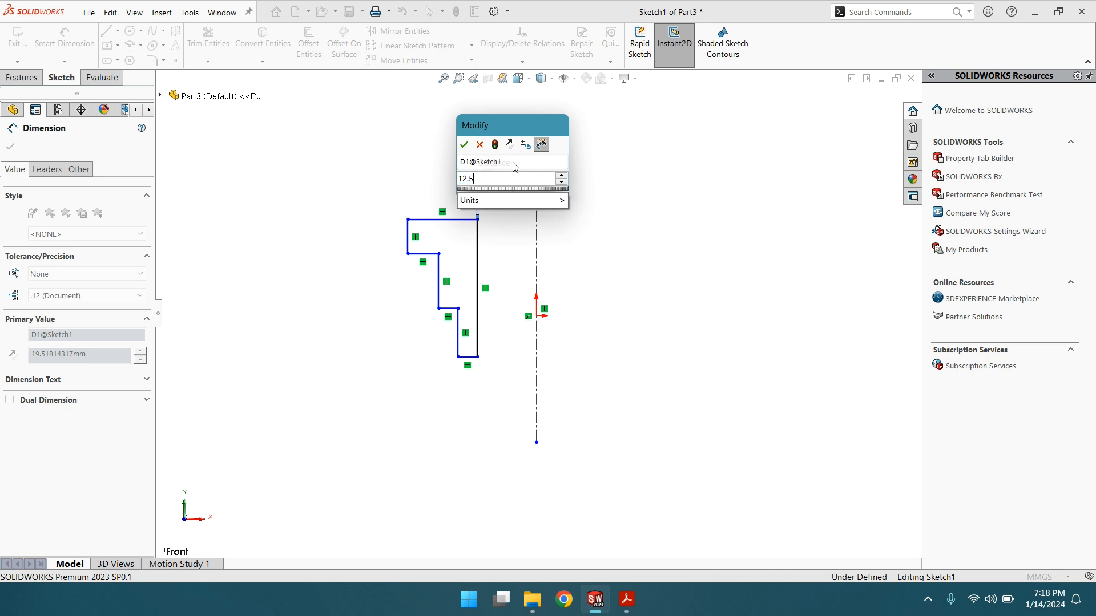
key("Return")
left_click_drag(513, 167, 505, 209)
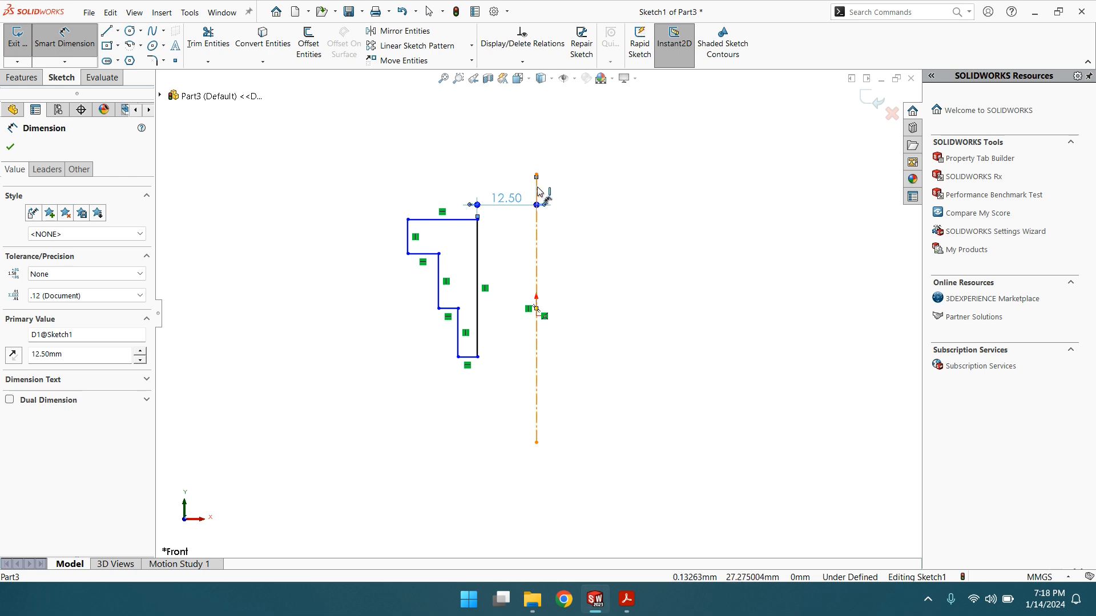
Dimension the lowest step's outer edge to the centerline at 17.5 mm
left_click_drag(538, 244, 461, 291)
left_click(458, 308)
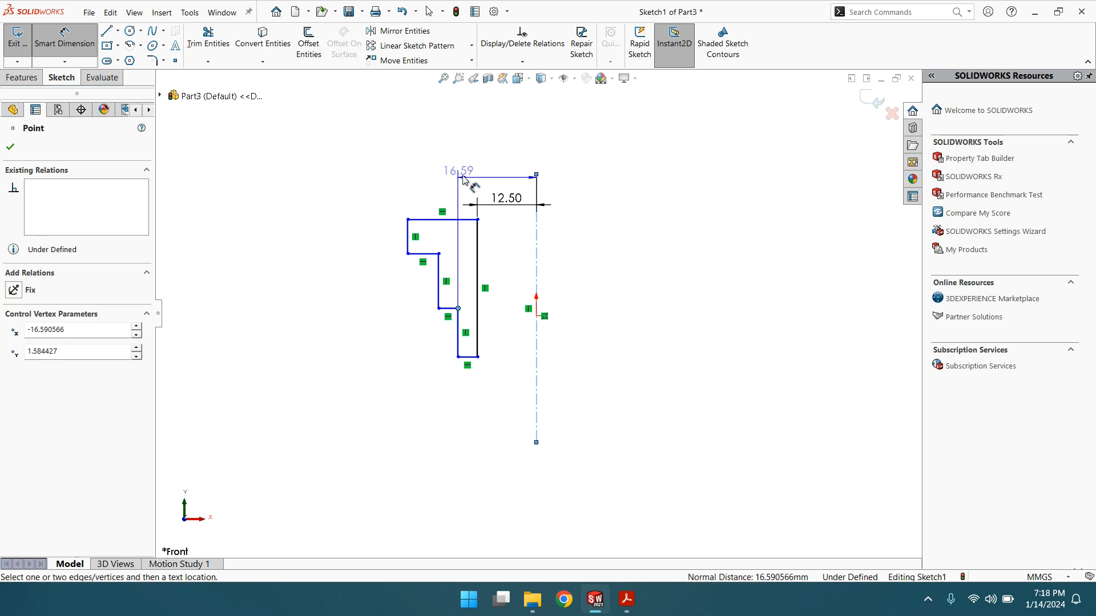
left_click(498, 169)
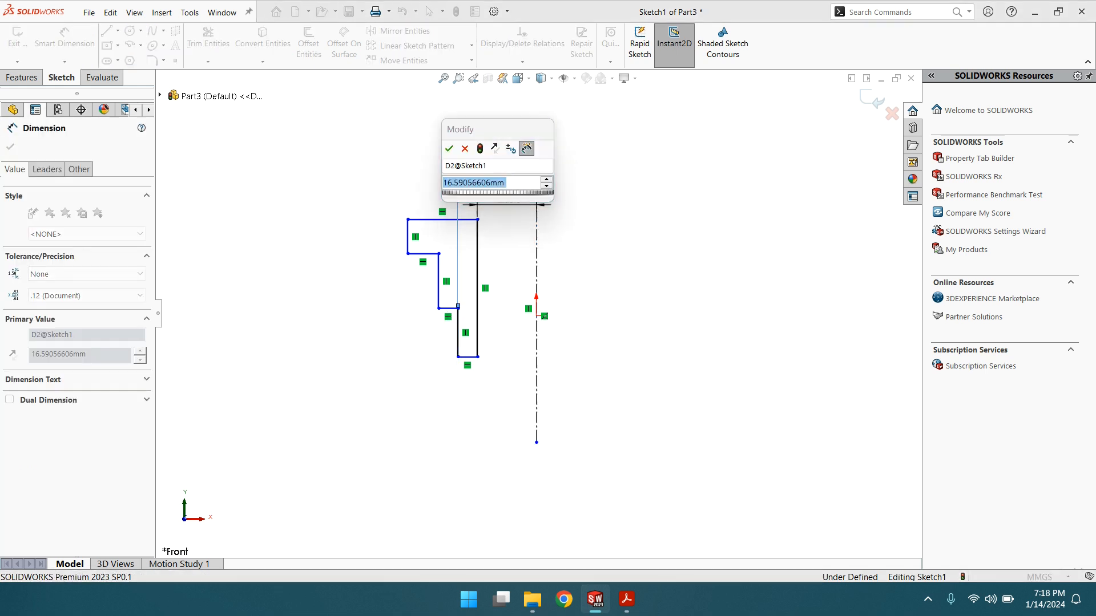
type("17.5")
key("Return")
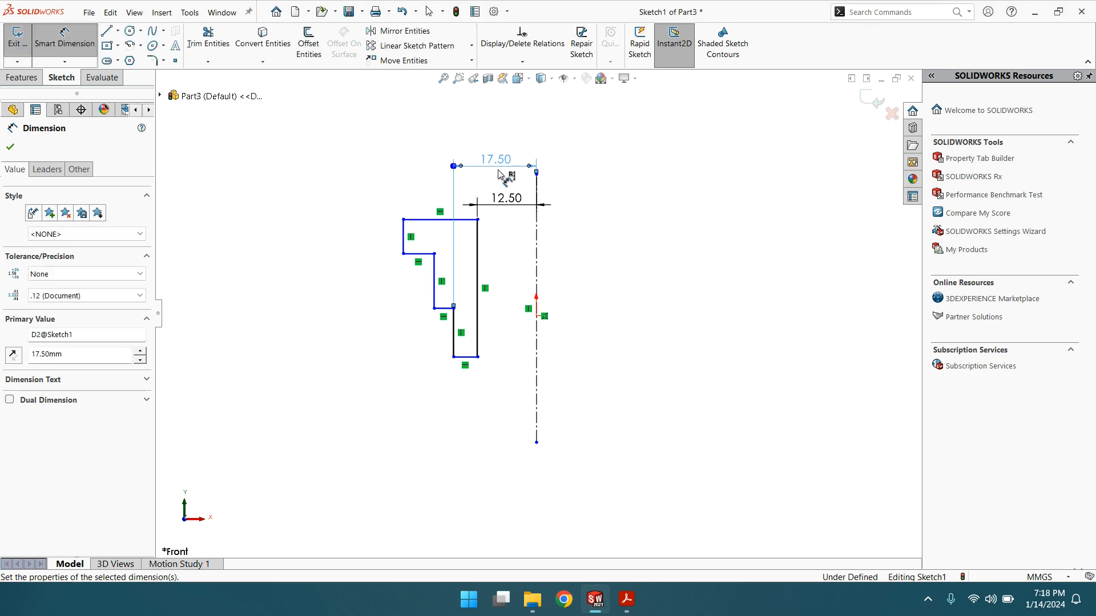
Dimension the middle step's outer edge horizontally to the origin at 22 mm
left_click(435, 253)
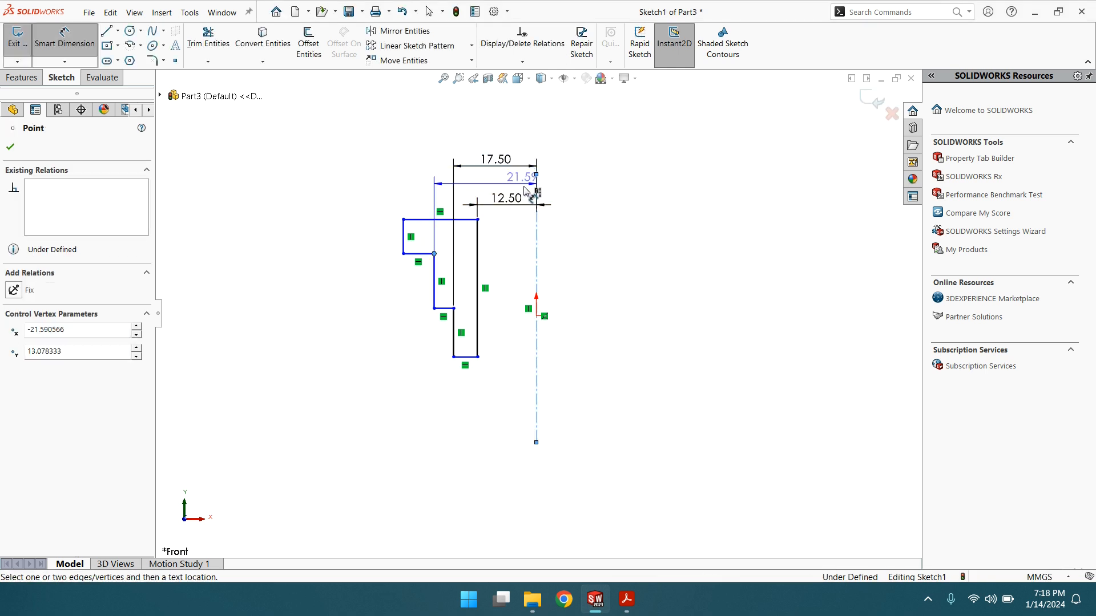
left_click(537, 224)
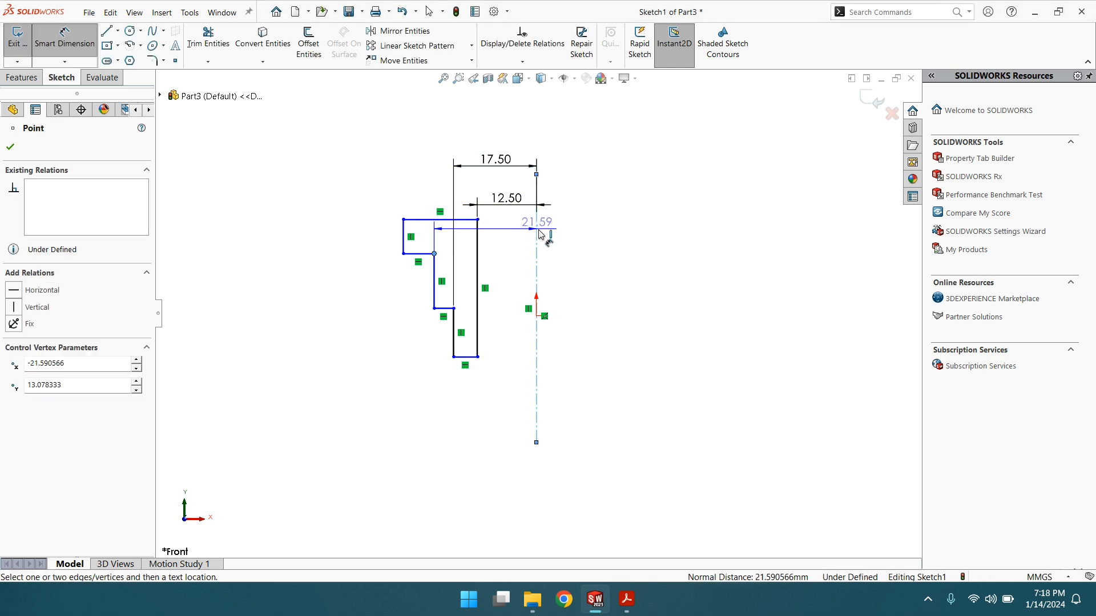
left_click(537, 315)
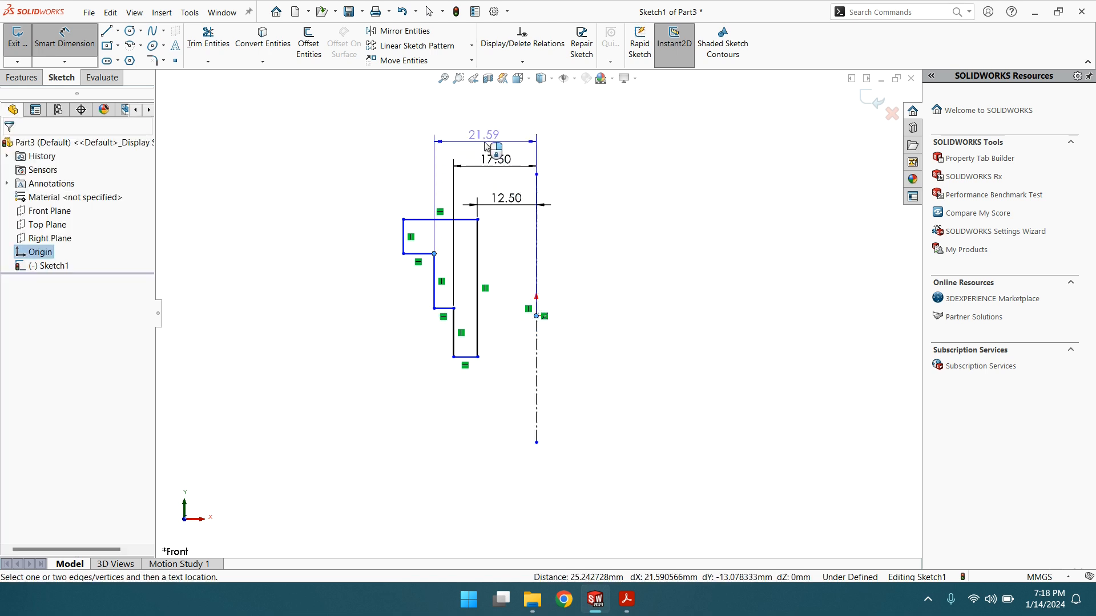
left_click(490, 132)
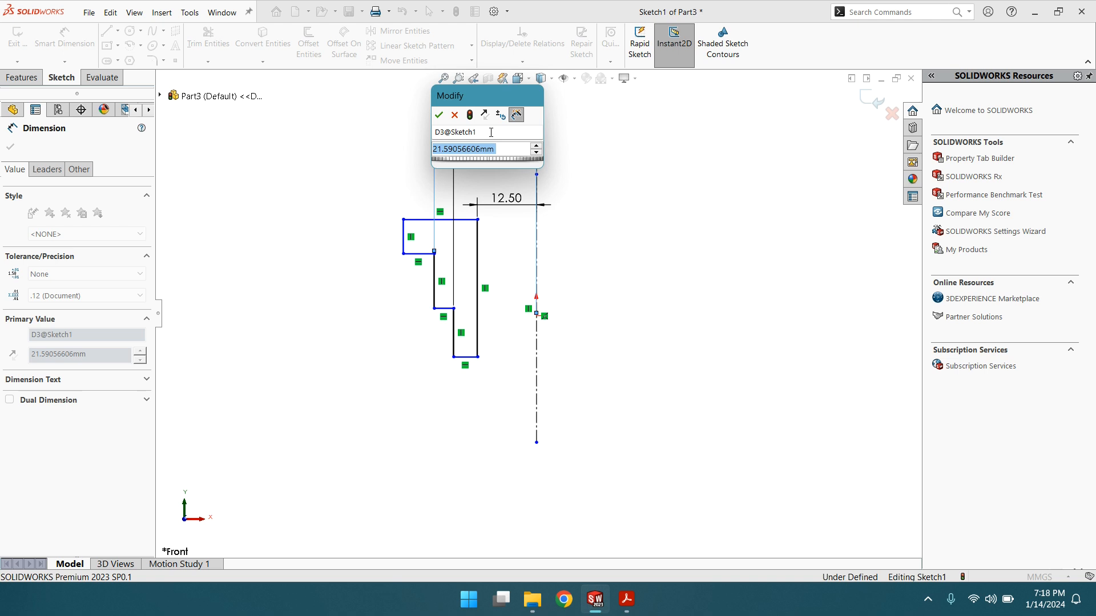
type("22")
key("Return")
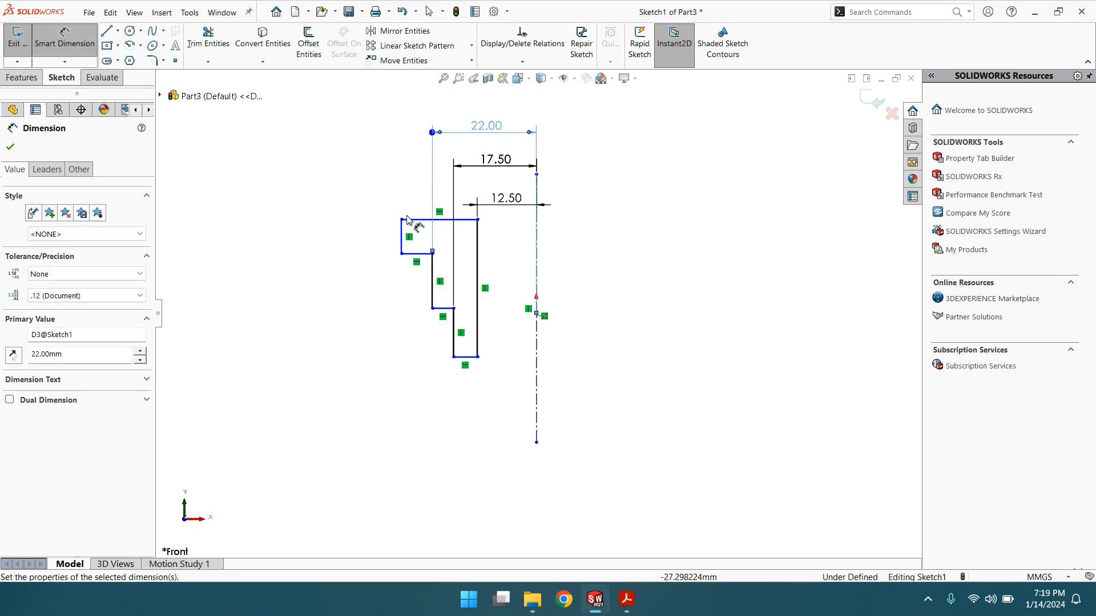
Dimension the profile's outermost upper corner to the centerline at 25 mm
left_click(402, 219)
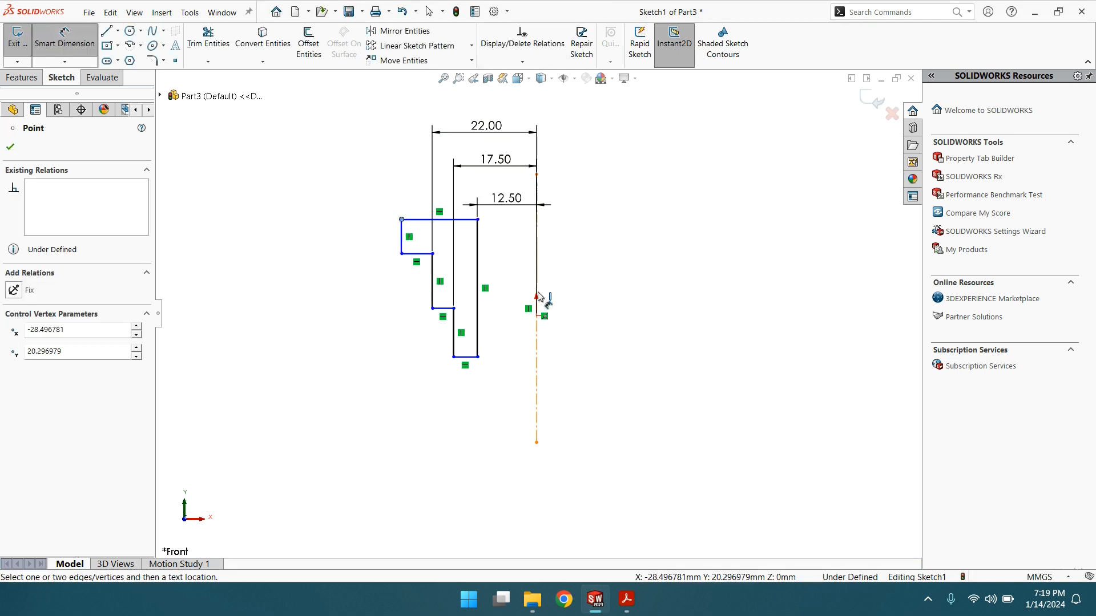
left_click(537, 340)
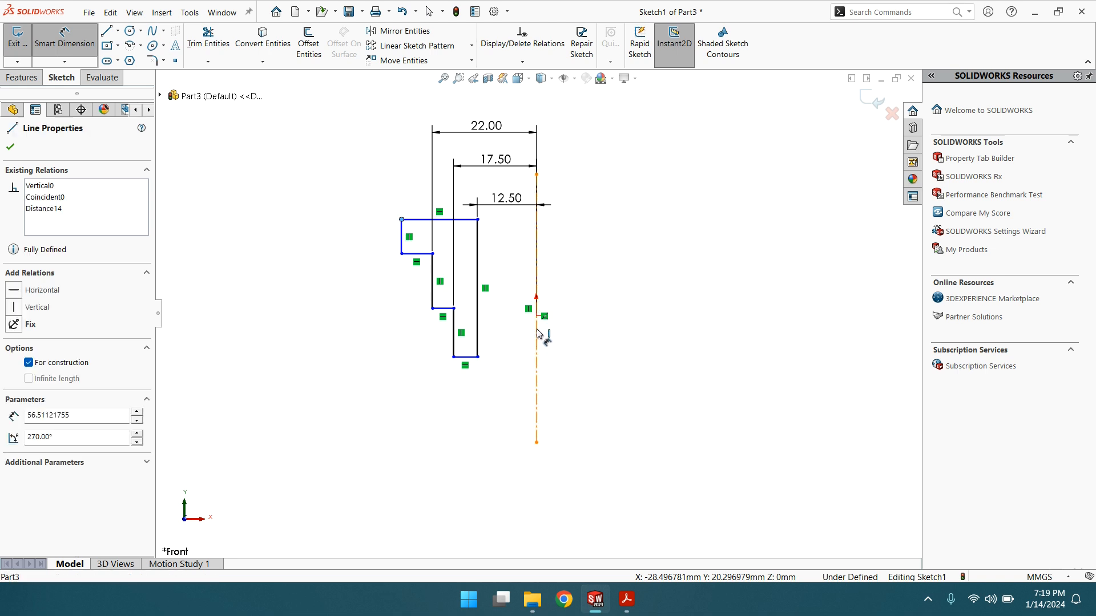
left_click(466, 112)
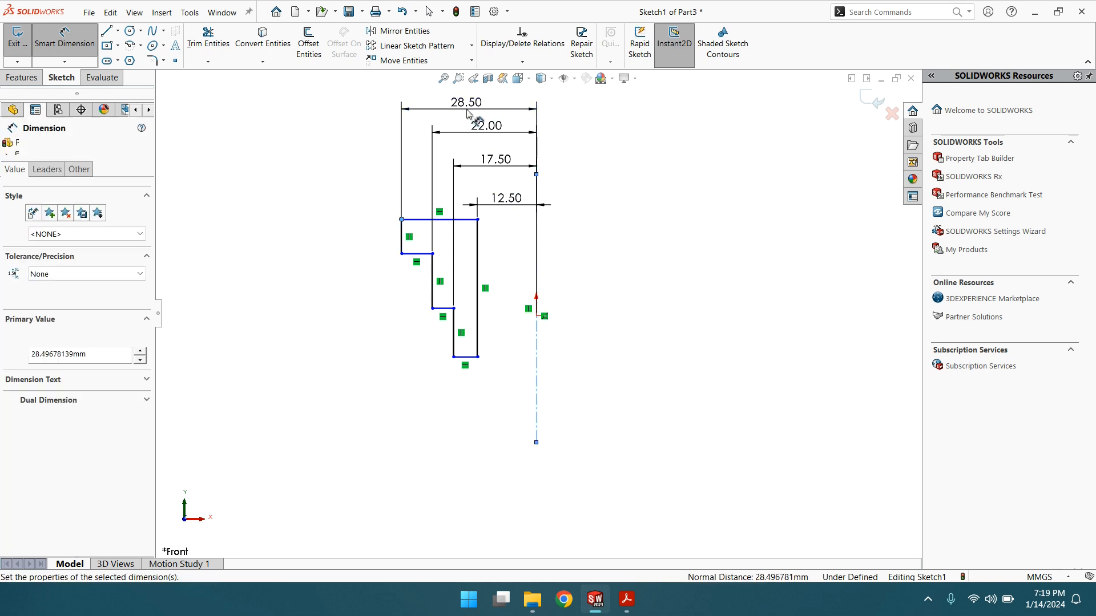
type("25")
key("Return")
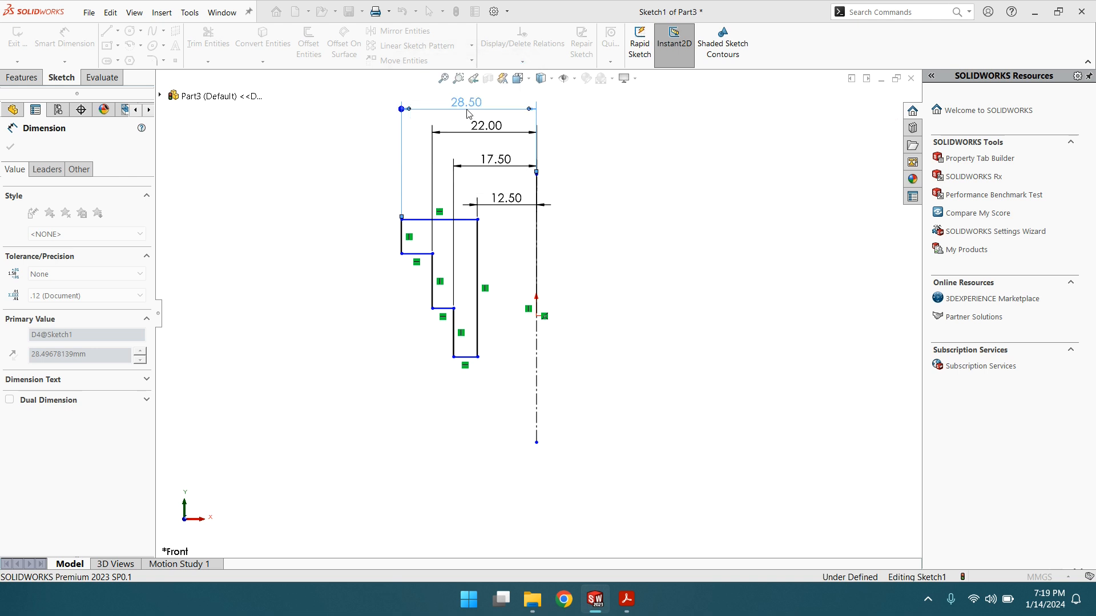
scroll(511, 257, "up", 3)
scroll(519, 265, "down", 5)
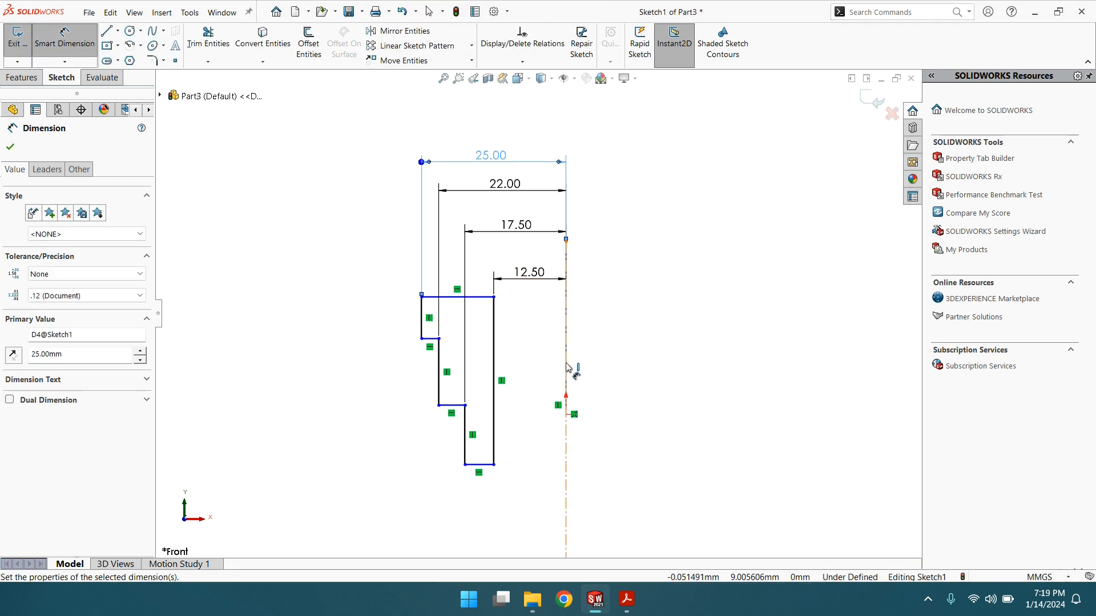
Dimension the height of the profile's outermost upper step at 6.5 mm
scroll(571, 370, "up", 2)
left_click(441, 317)
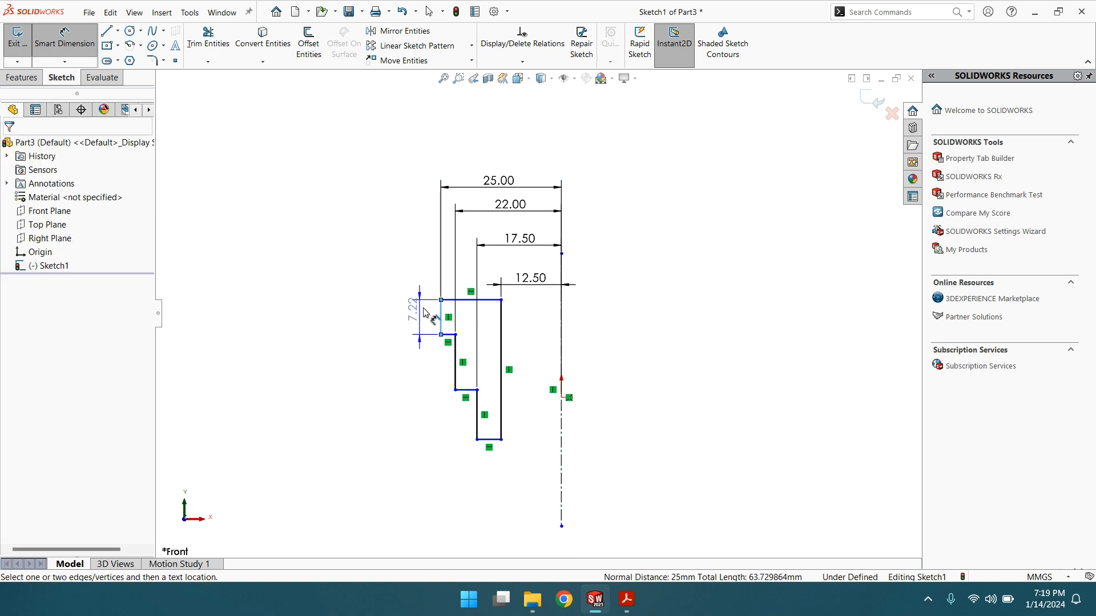
left_click(425, 317)
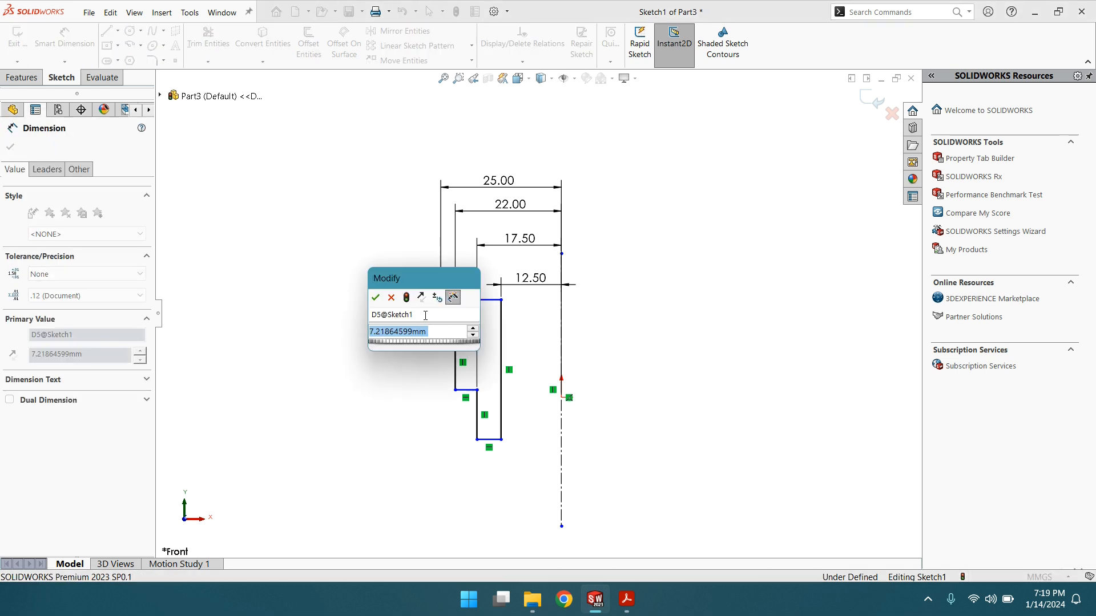
type("6.5")
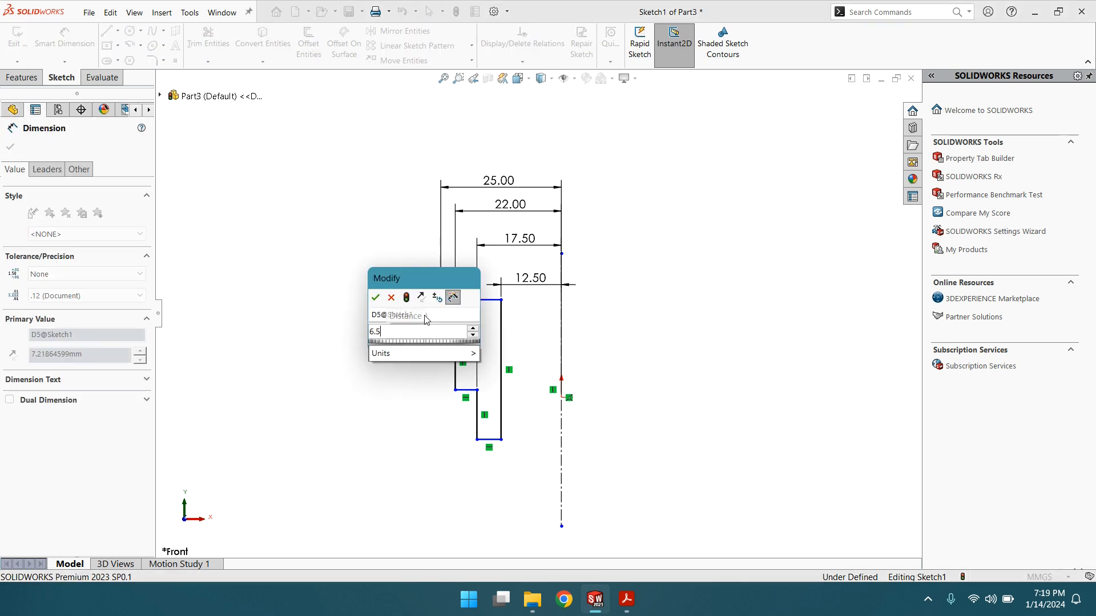
key("Return")
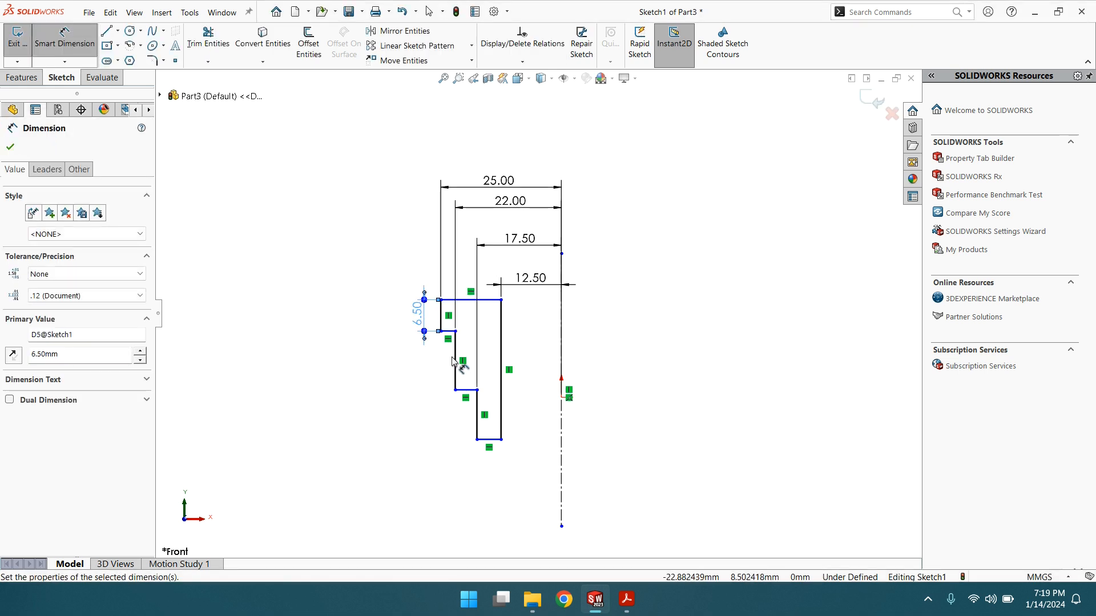
Dimension the height of the profile's middle step at 7.5 mm
left_click(455, 359)
left_click(403, 362)
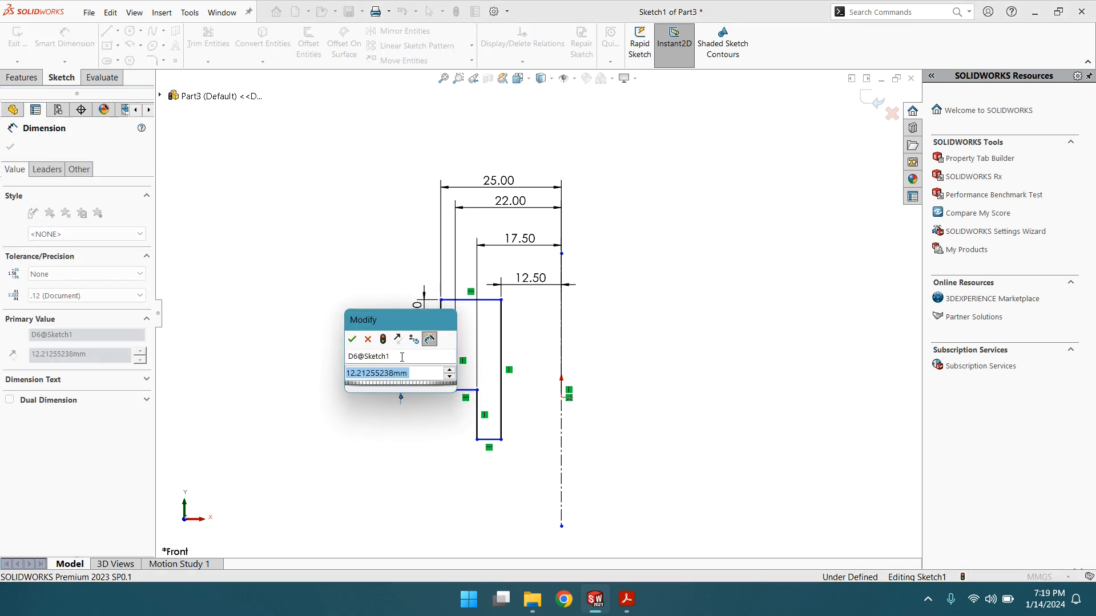
type("7.5")
key("Return")
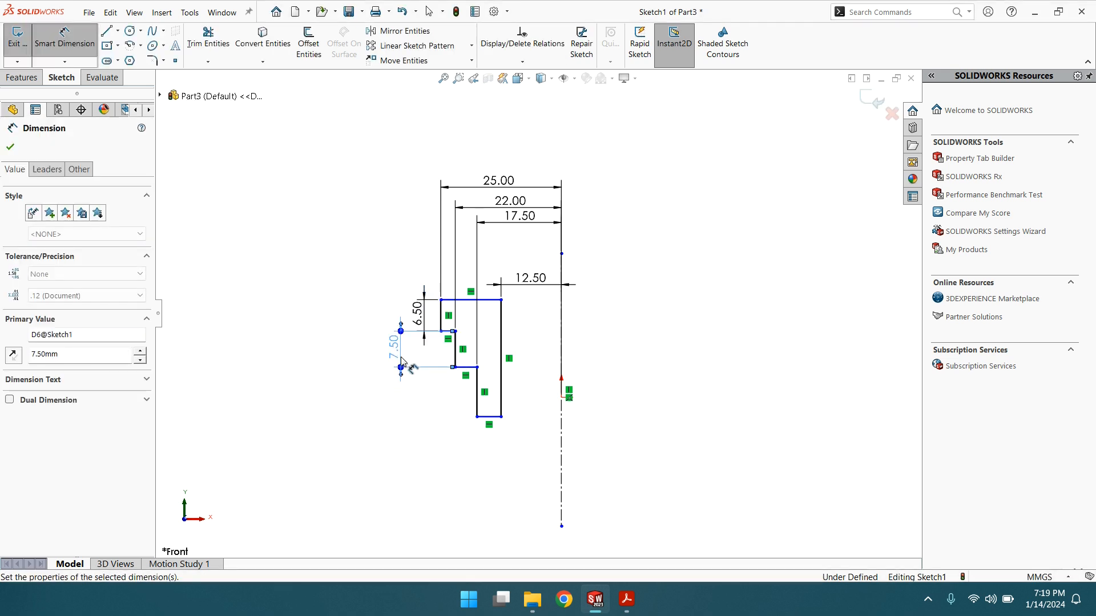
Dimension the height of the profile's lowest step at 11 mm and finish dimensioning
left_click(477, 397)
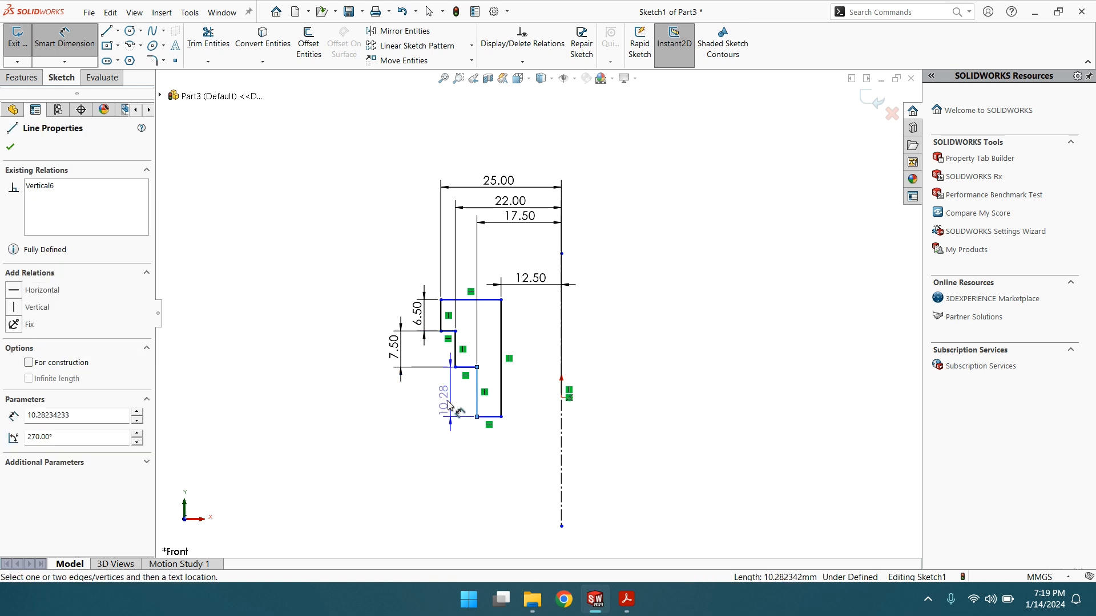
left_click(377, 395)
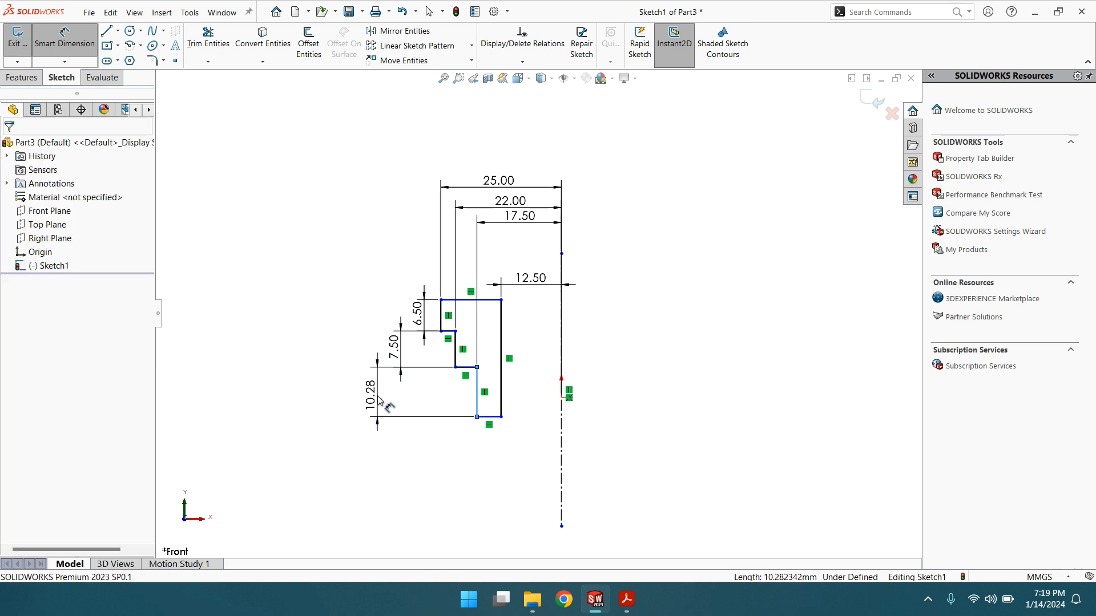
type("11")
key("Return")
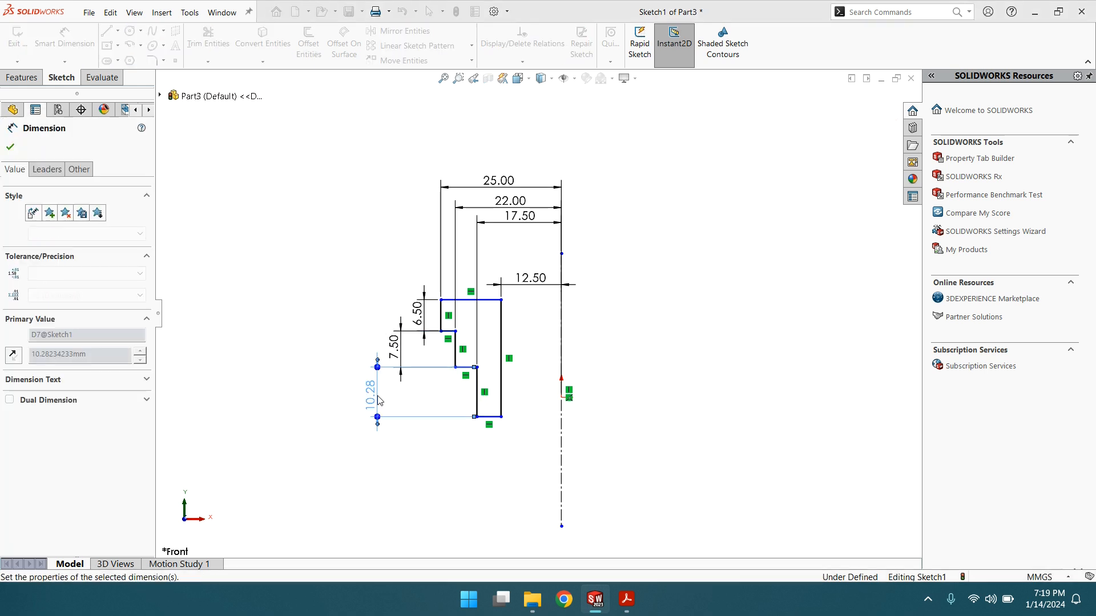
left_click(10, 147)
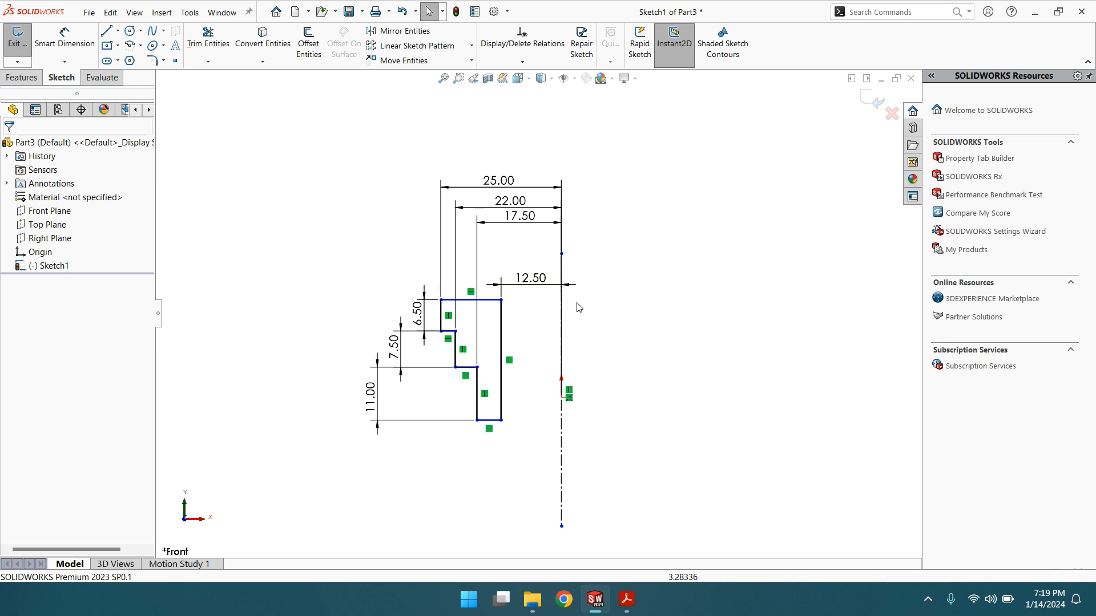
scroll(536, 379, "up", 2)
scroll(516, 390, "down", 2)
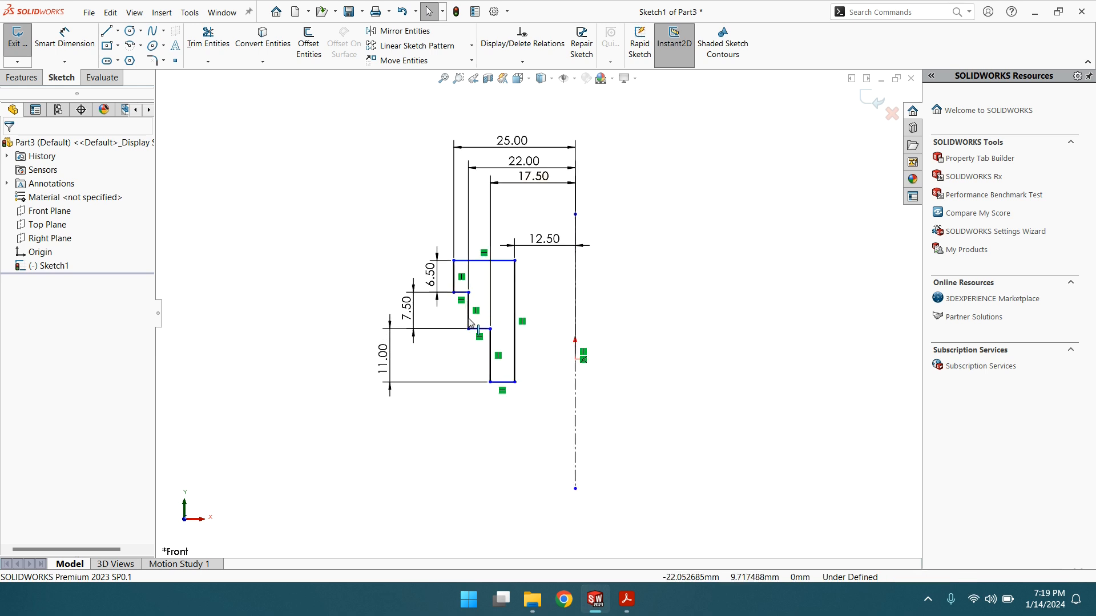
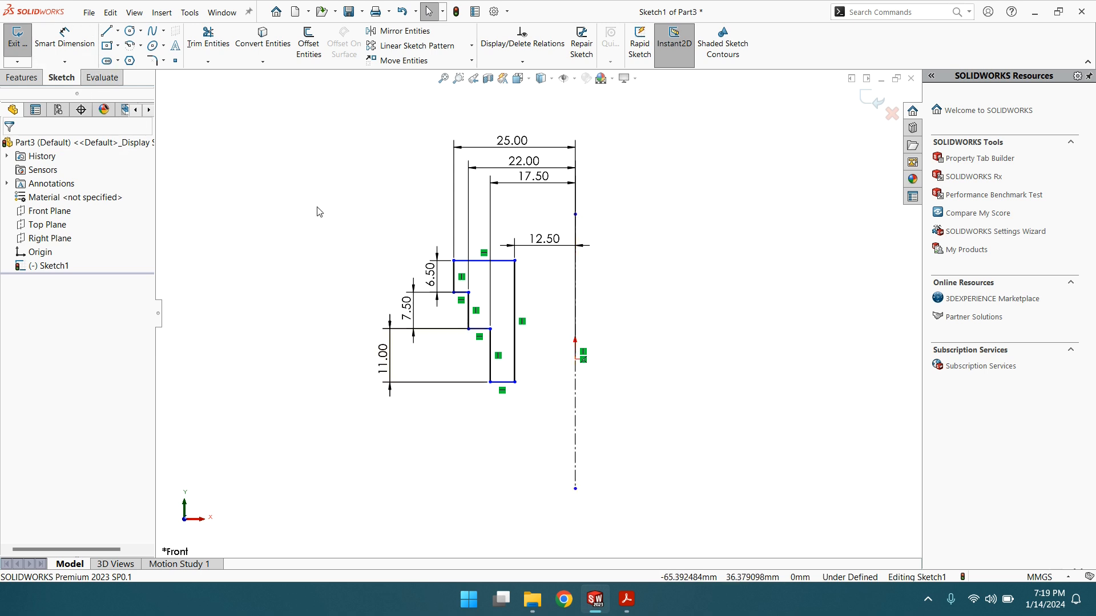
Add a horizontal relation between the origin and the two lowest corner points of the stepped profile
left_click(575, 359)
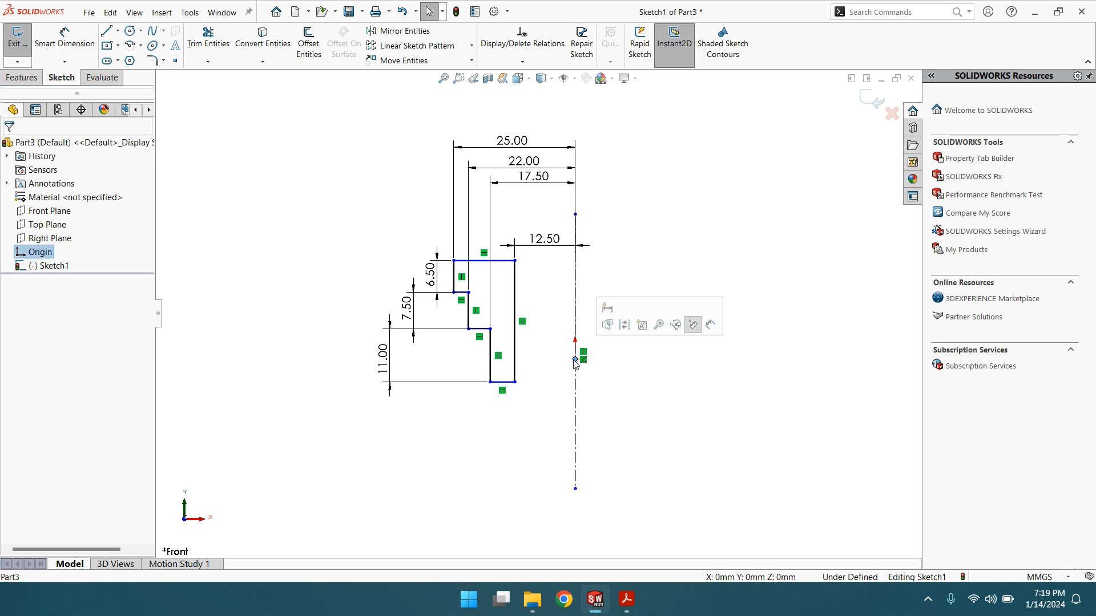
left_click(515, 383, "ctrl")
left_click(490, 382, "ctrl")
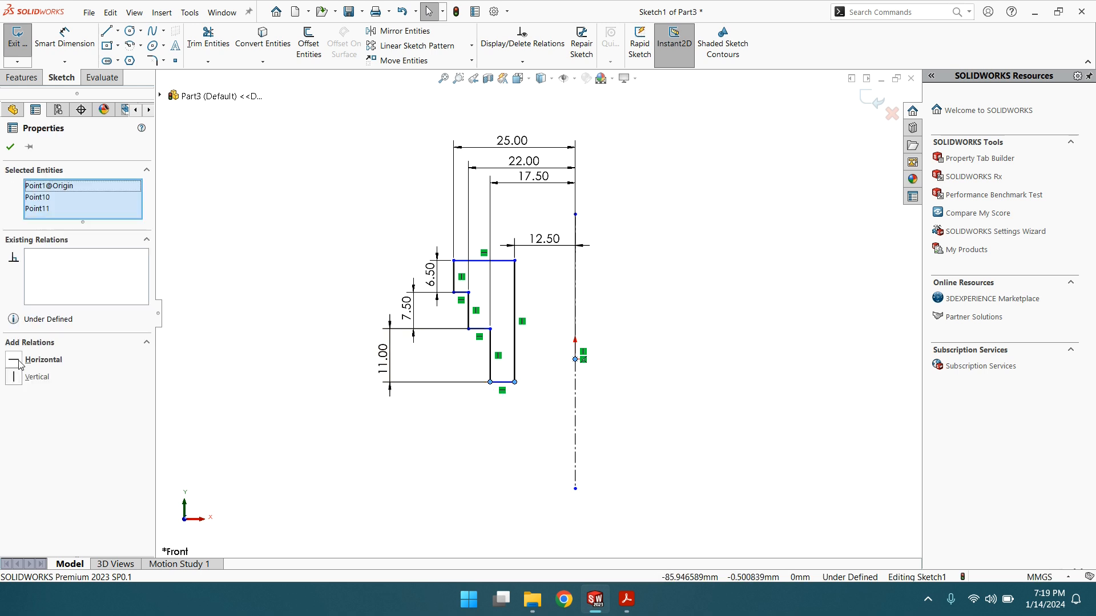
left_click(20, 361)
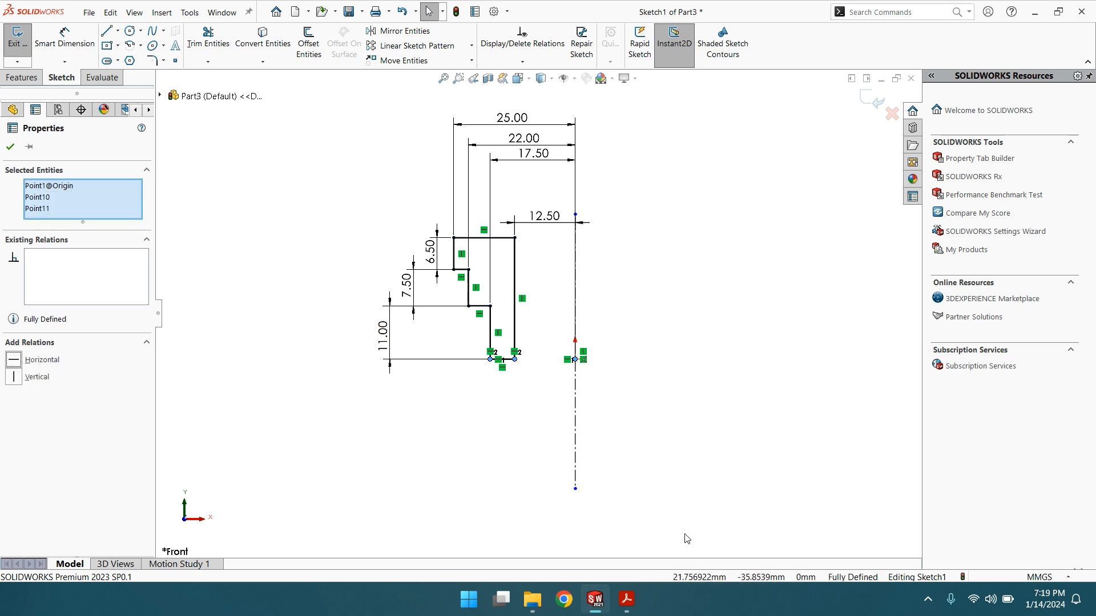
left_click(10, 147)
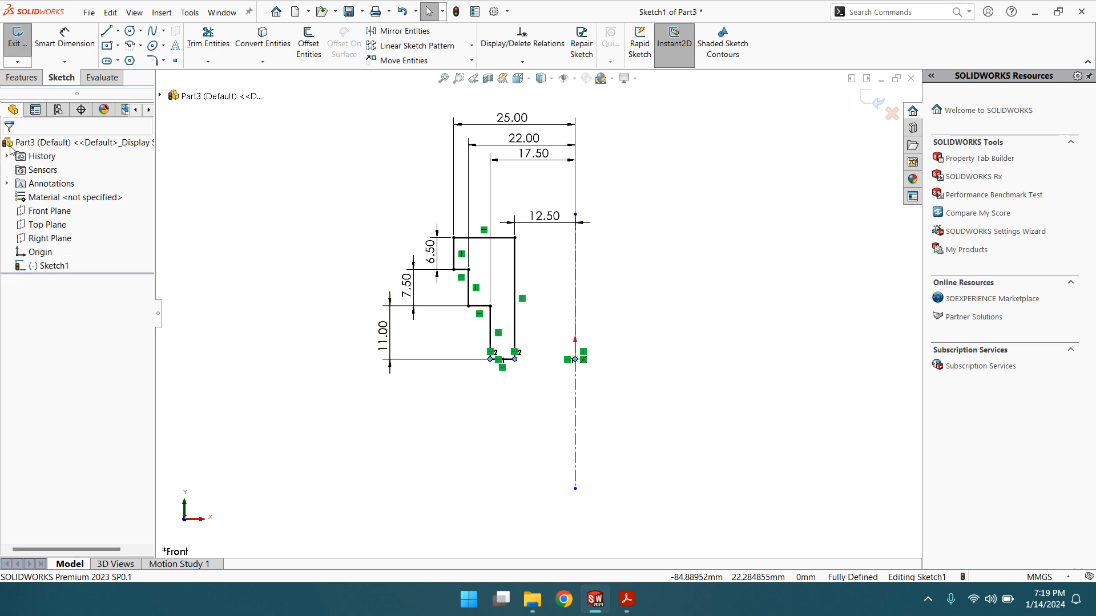
Sketch a horizontal centerline about 52 mm long from the origin through the profile's lowest edge
left_click(119, 34)
left_click(140, 59)
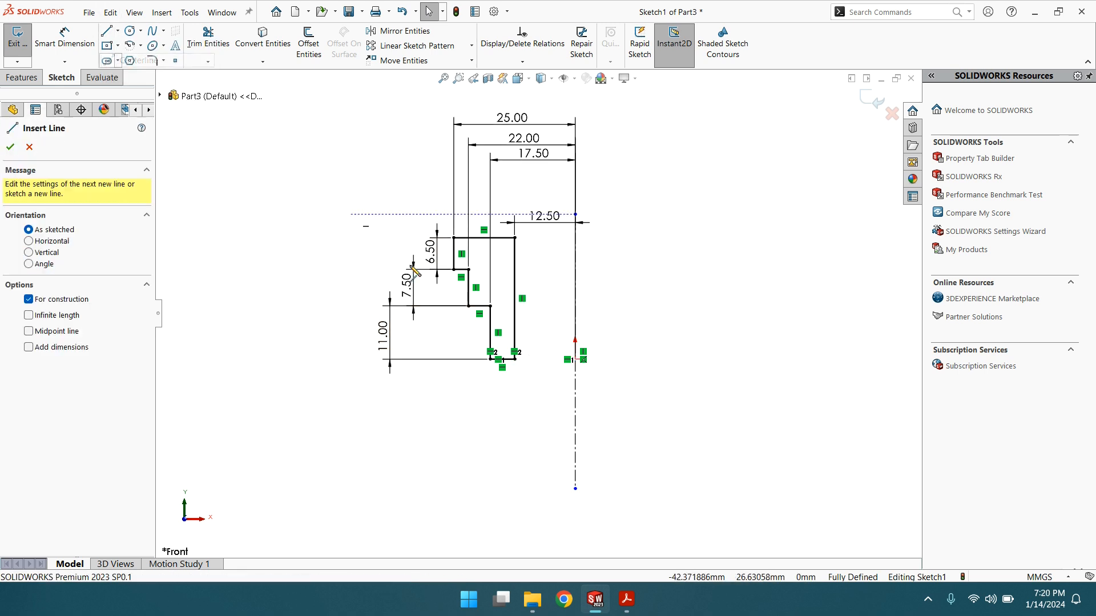
left_click(575, 360)
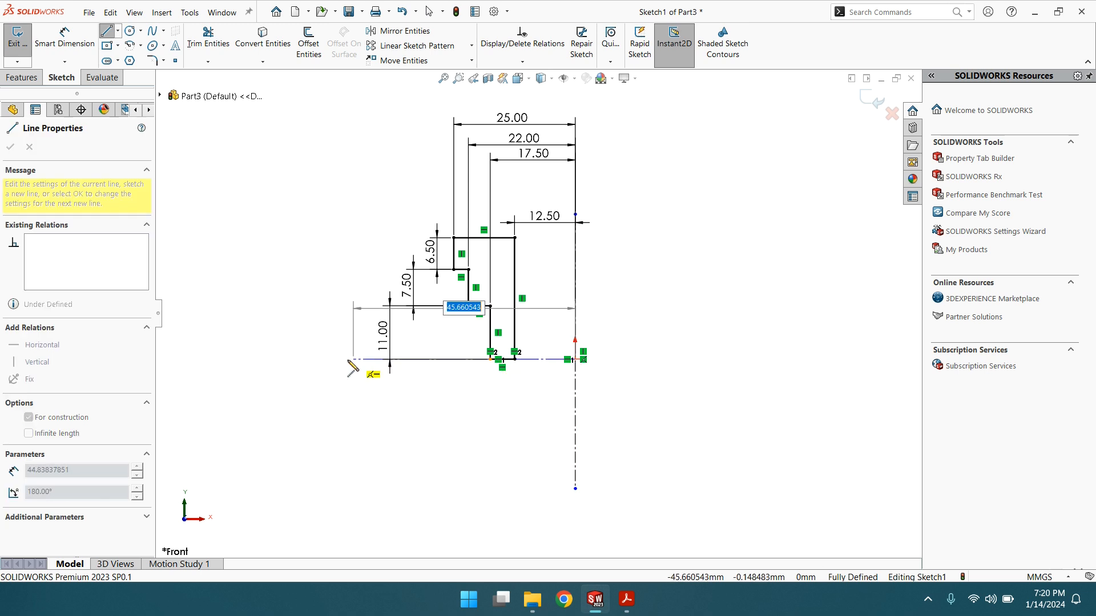
left_click(323, 360)
right_click(325, 361)
left_click(344, 365)
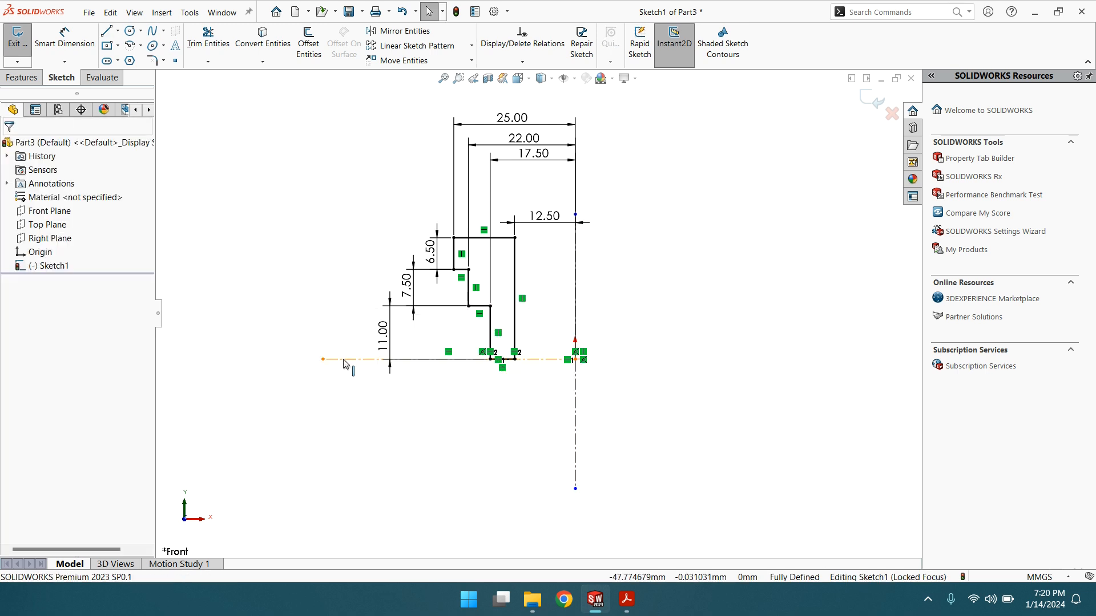
left_click(345, 361)
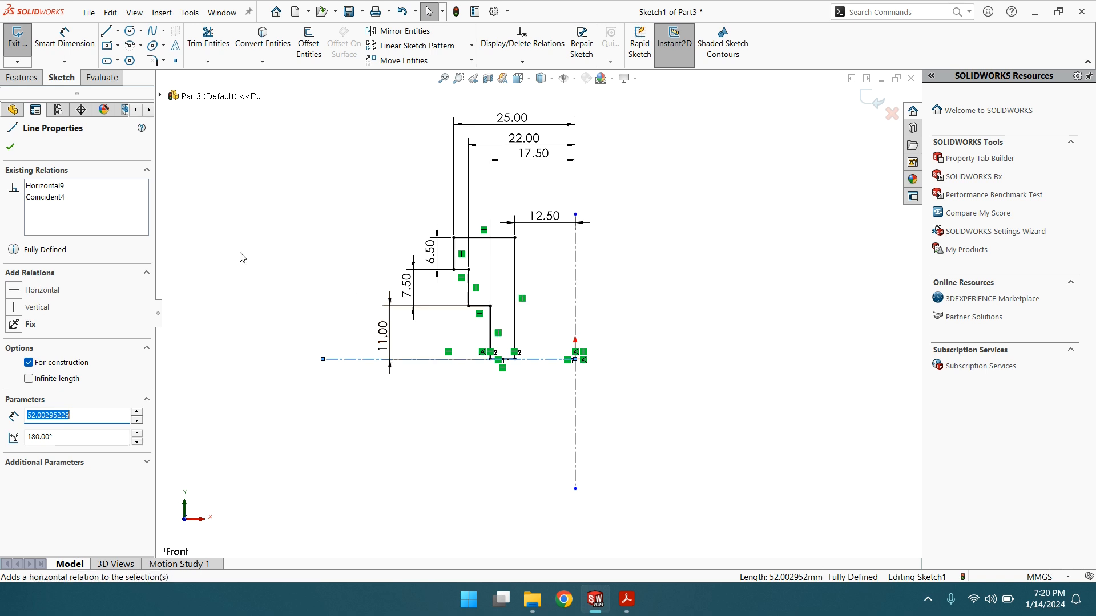
left_click(10, 146)
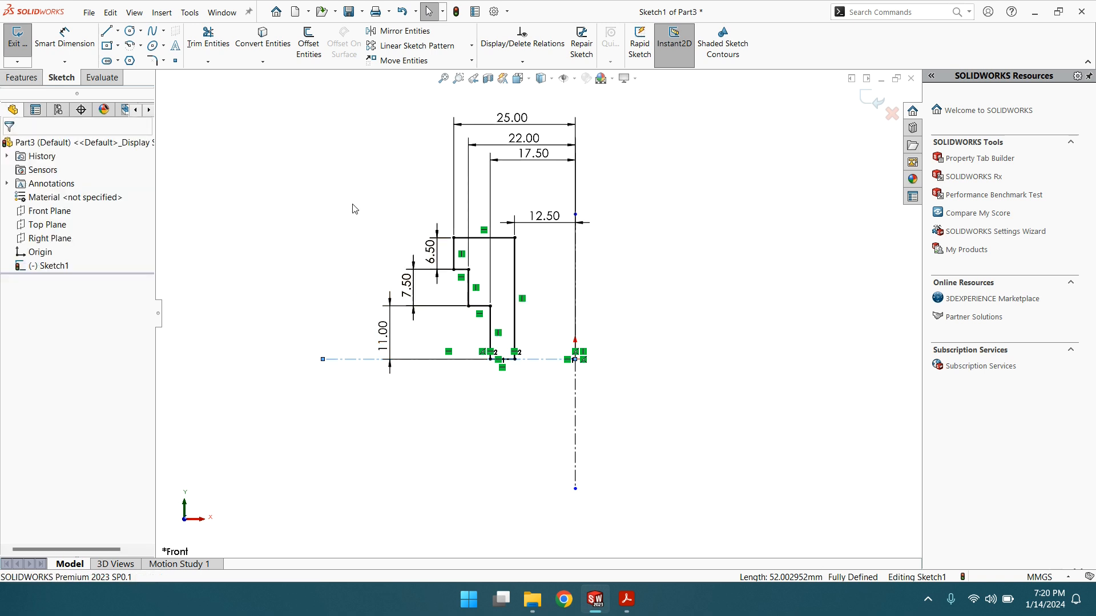
Mirror all the stepped profile's lines about the horizontal centerline, keeping the originals
mouse_move(355, 200)
left_mouse_down()
mouse_move(377, 238)
mouse_move(485, 334)
mouse_move(534, 351)
mouse_move(542, 375)
left_mouse_up()
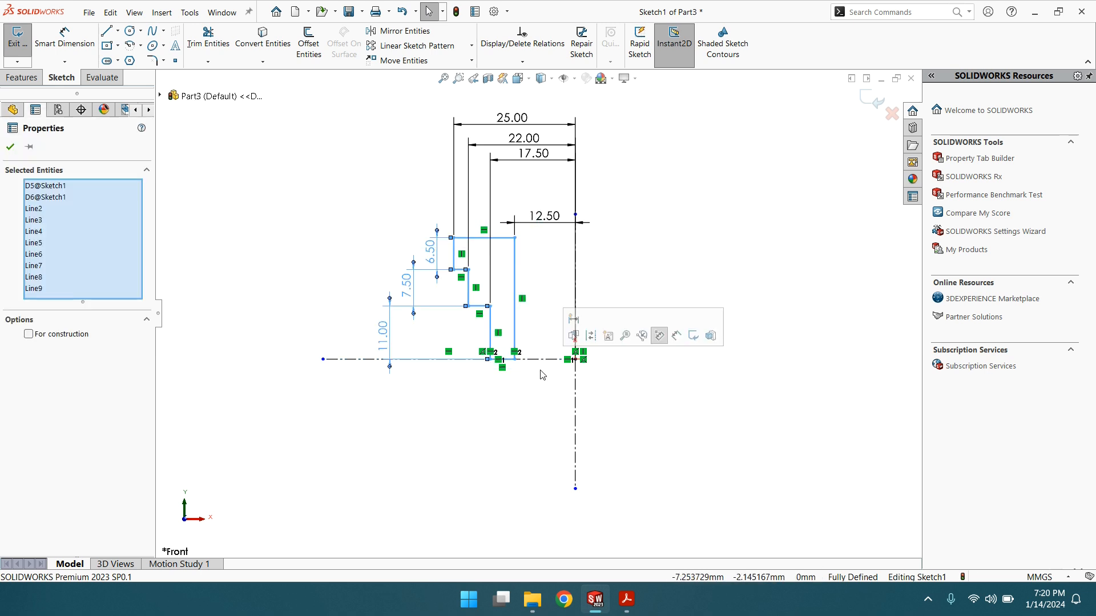
left_click(388, 34)
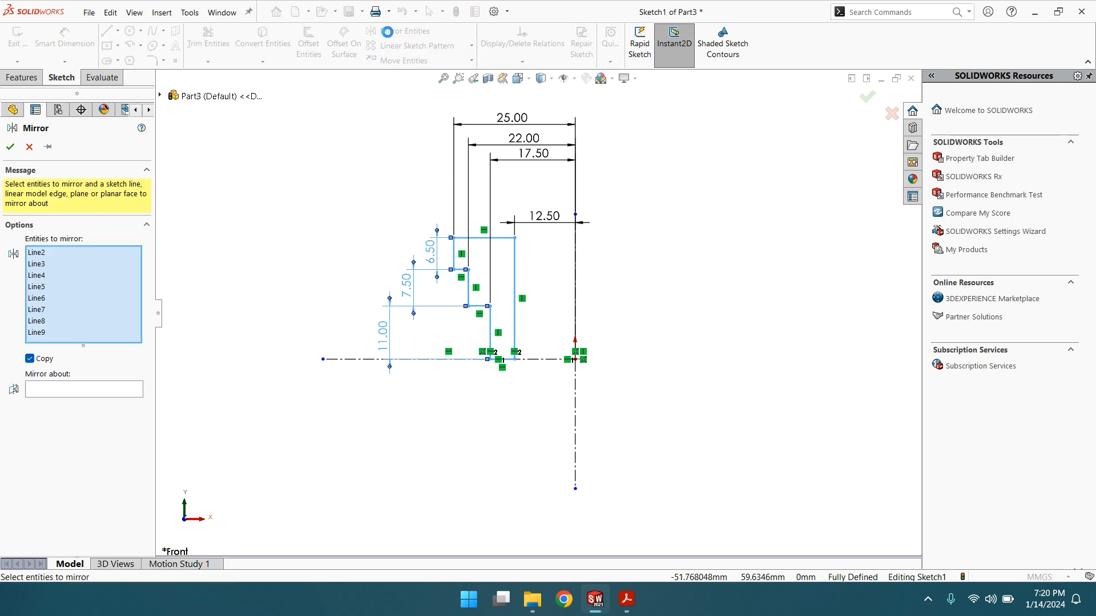
left_click(53, 392)
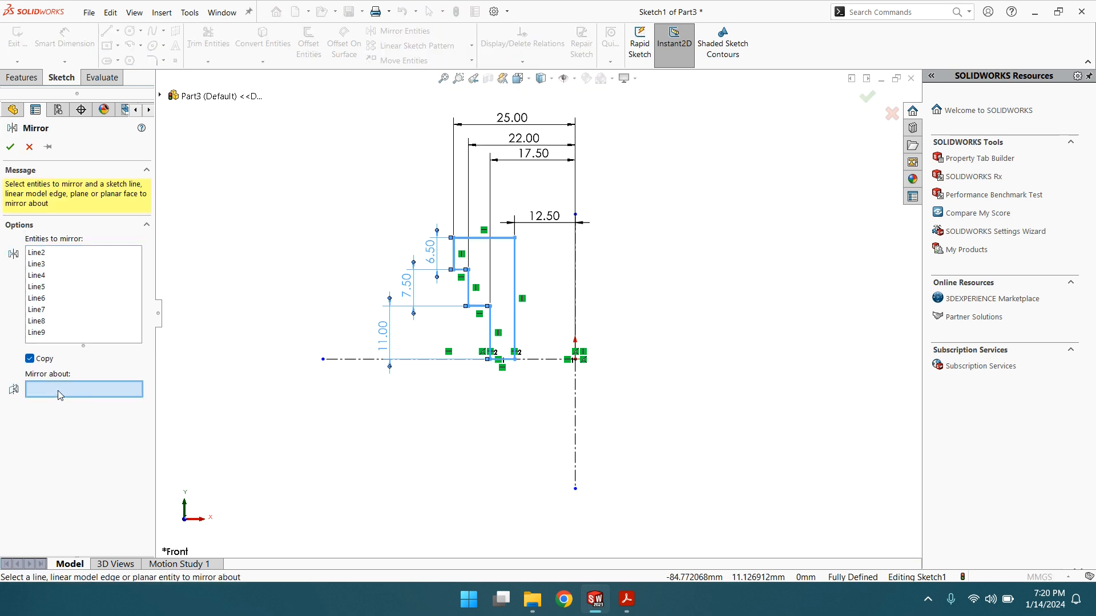
left_click(531, 365)
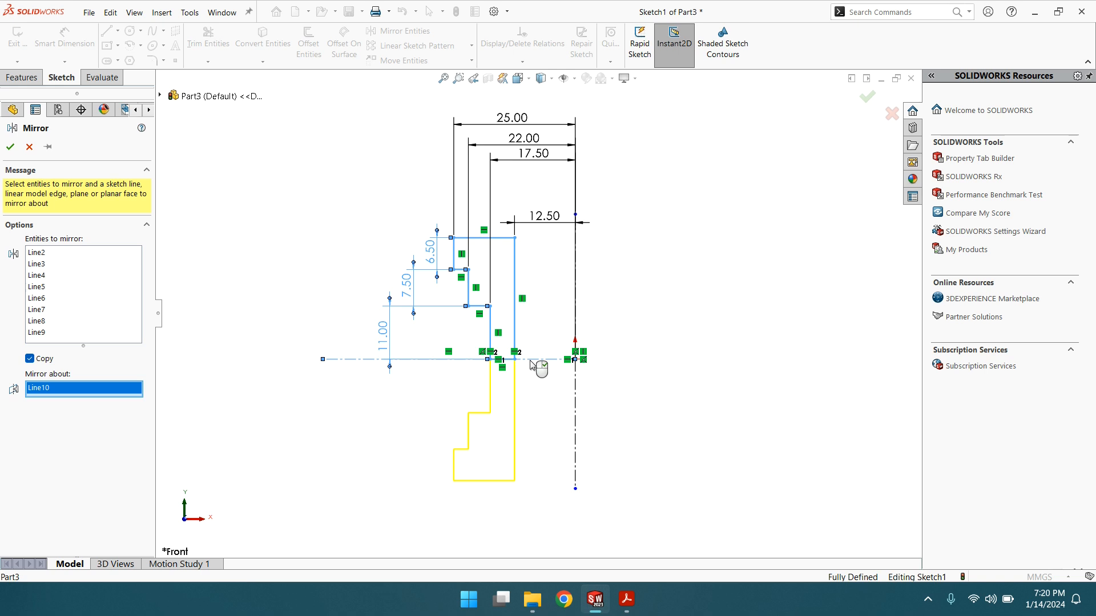
left_click(9, 147)
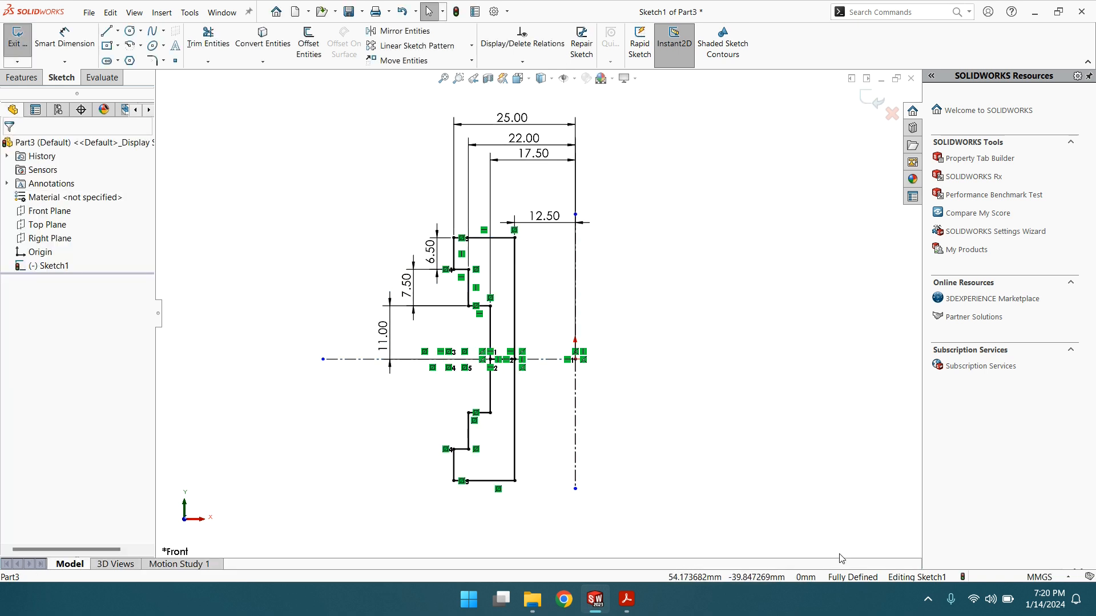
Check the mirrored profile against the upper block PDF drawing in Adobe Acrobat and return to the Part3 sketch in SOLIDWORKS
scroll(543, 412, "up", 2)
scroll(533, 415, "down", 2)
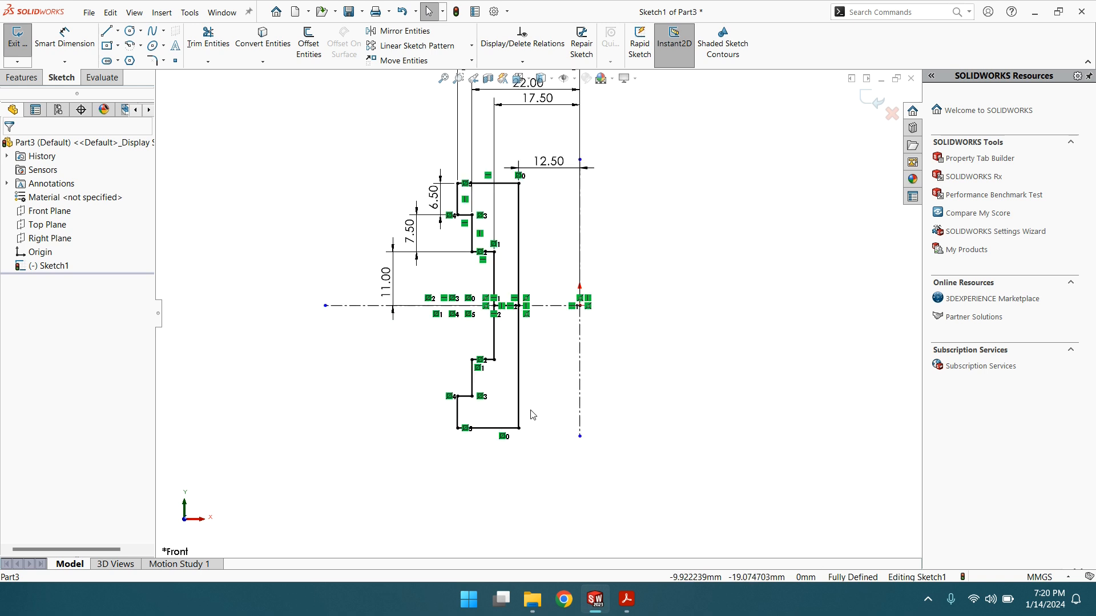
scroll(538, 314, "up", 1)
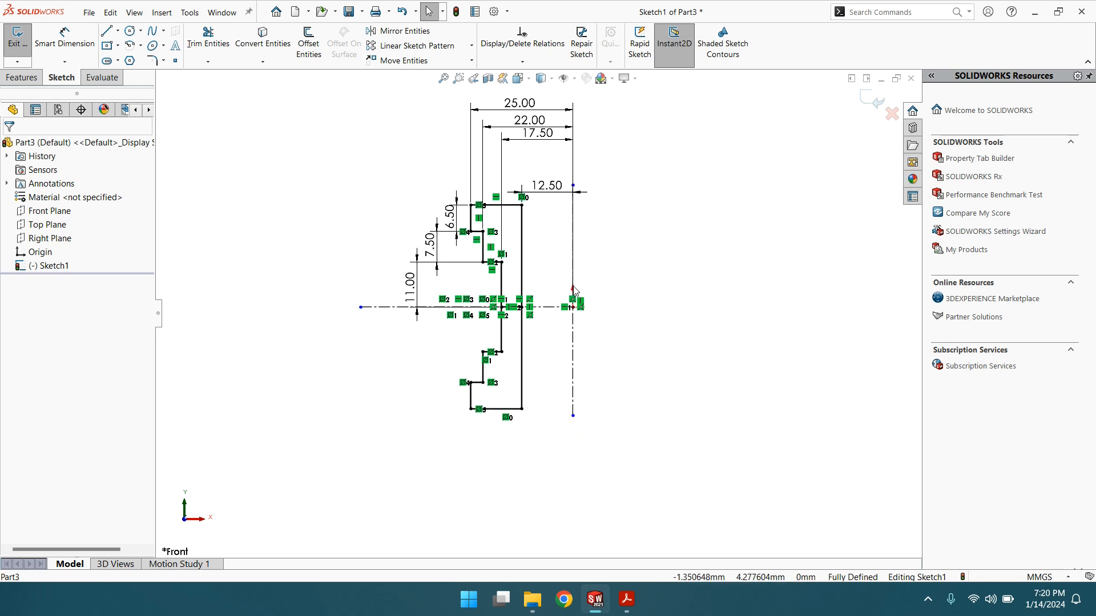
left_click(628, 598)
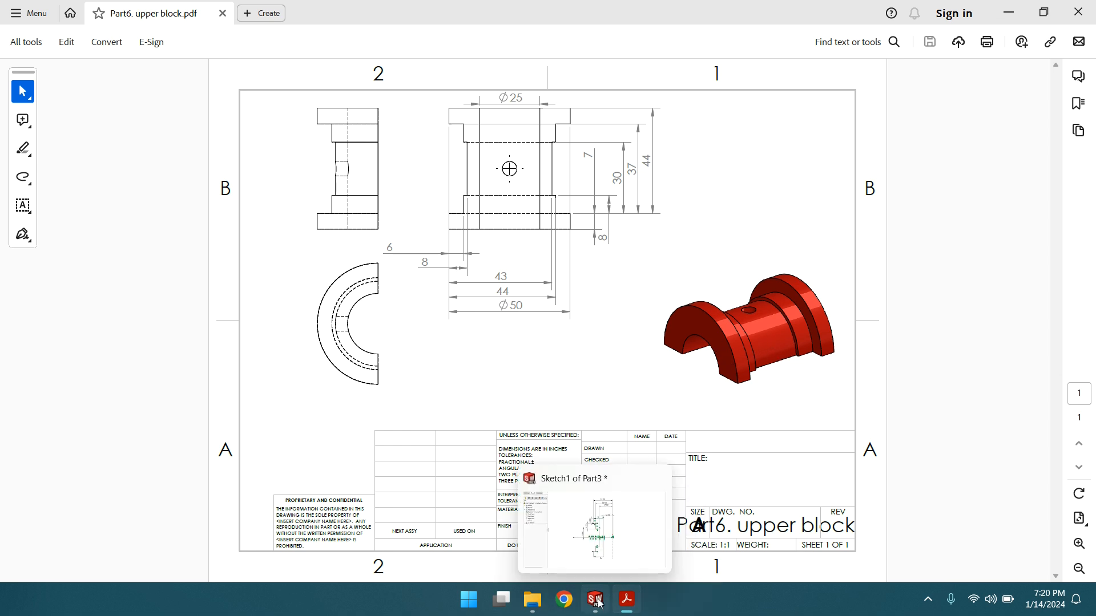
left_click(587, 526)
left_click(22, 77)
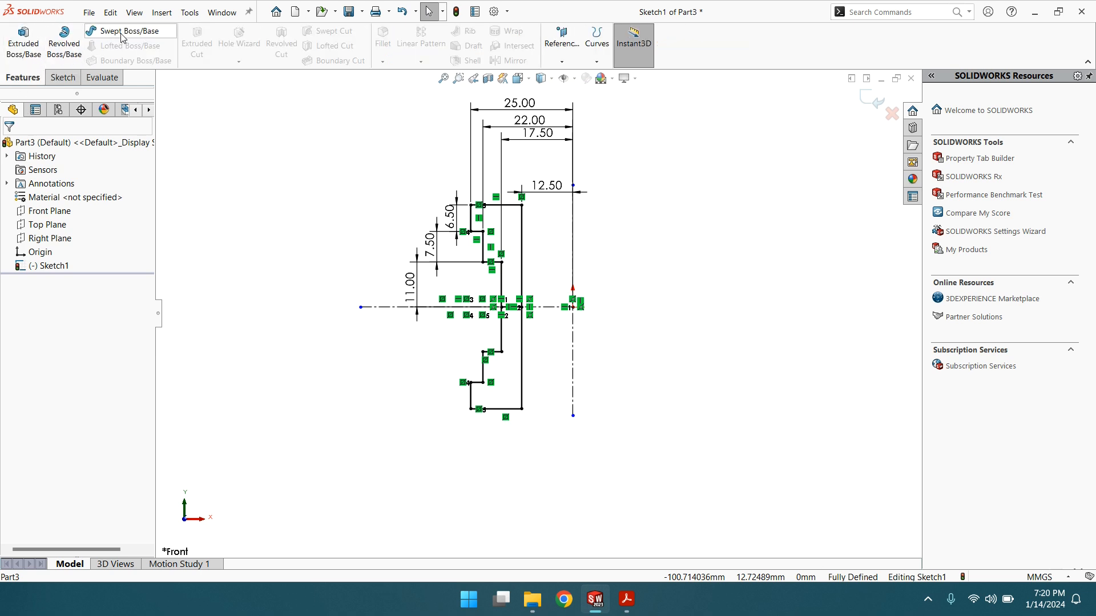
left_click(72, 55)
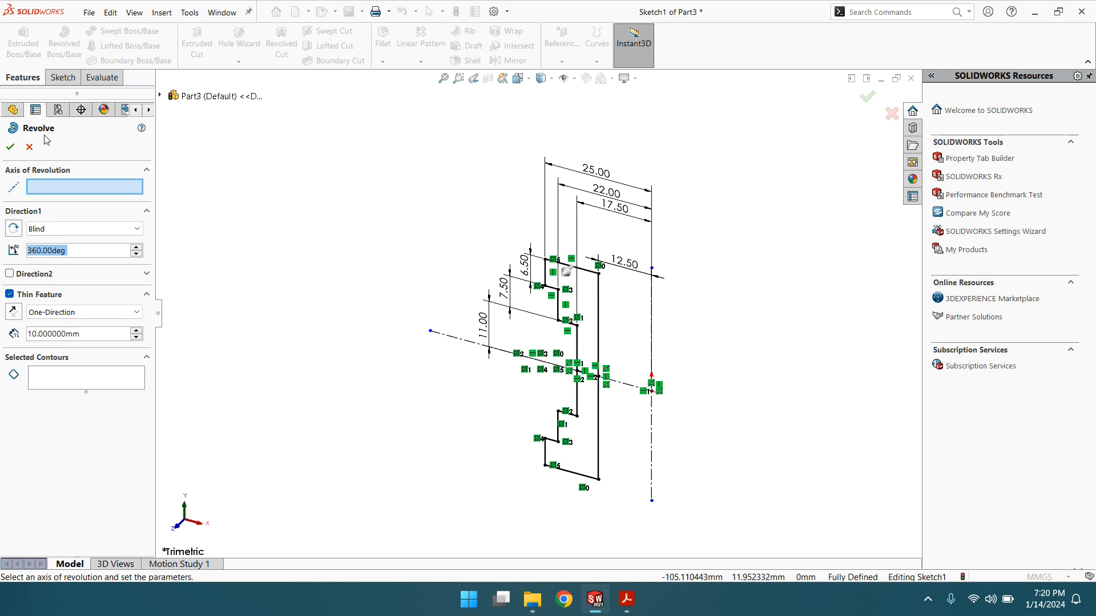
left_click(29, 147)
Trim away the shared line segment that separates the two mirrored halves of the profile
scroll(551, 344, "up", 2)
scroll(551, 344, "down", 4)
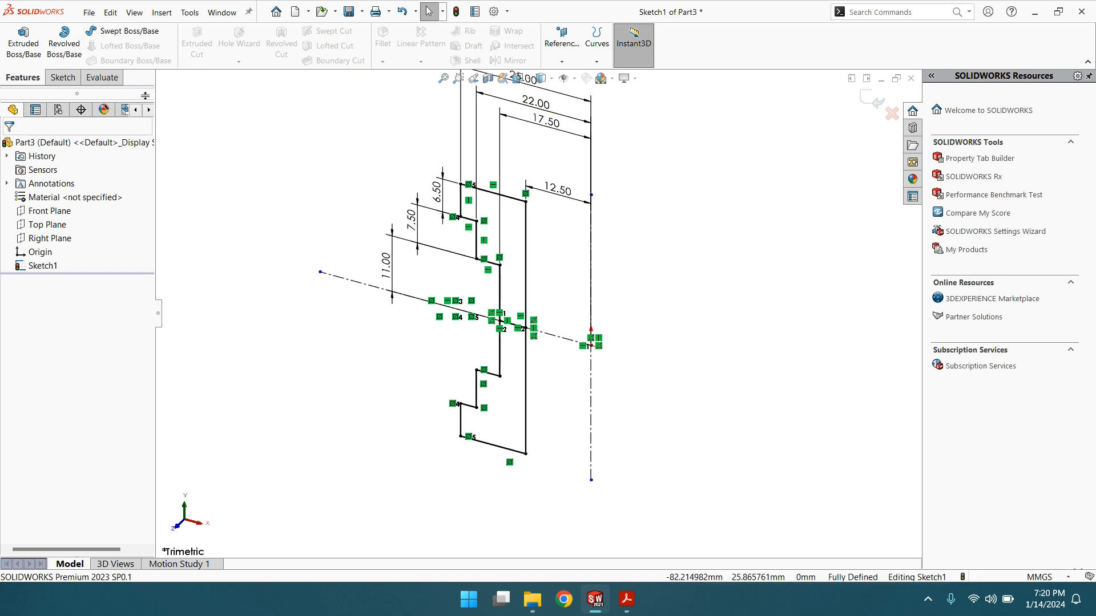
left_click(61, 78)
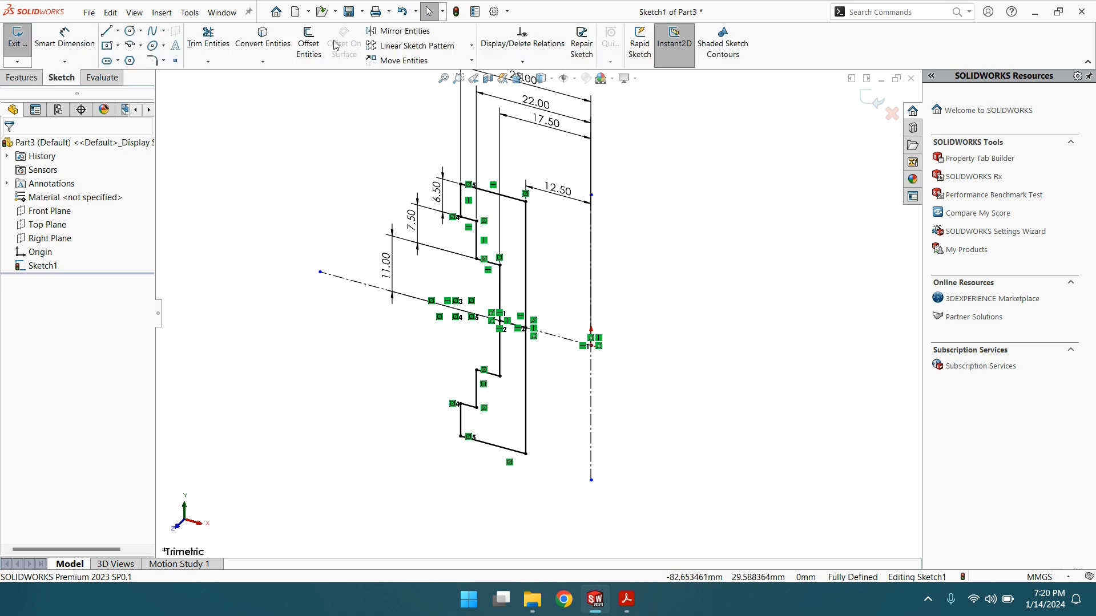
left_click(219, 53)
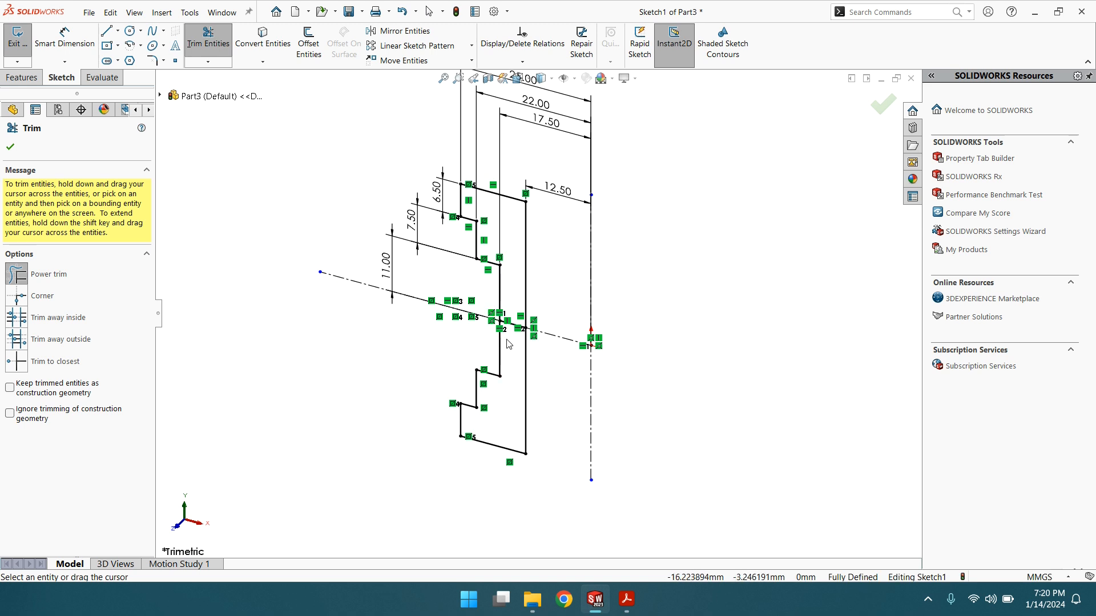
left_click(509, 320)
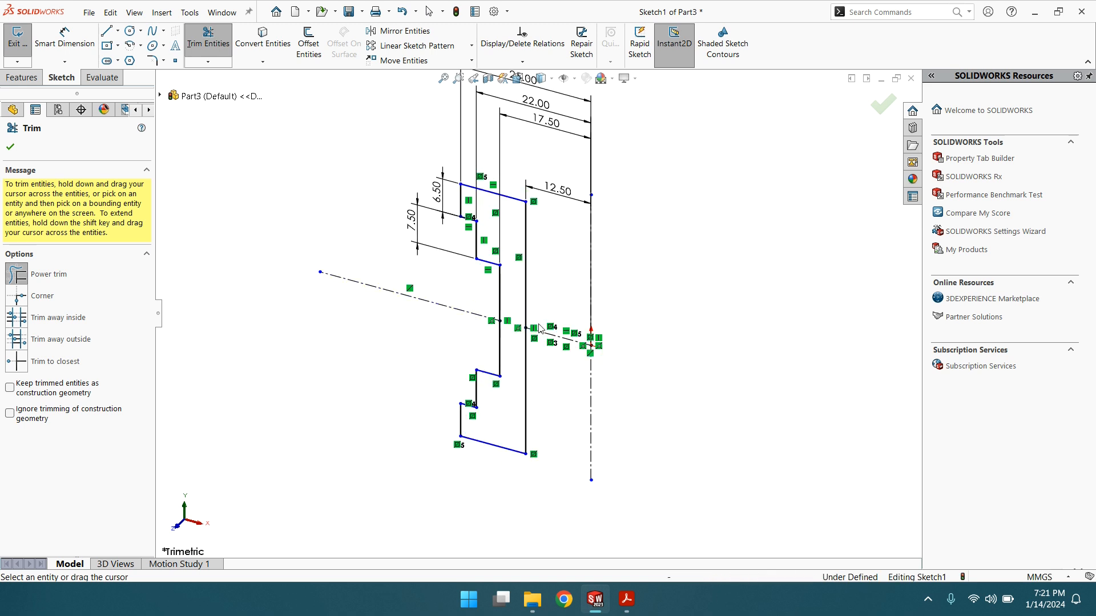
left_click(9, 147)
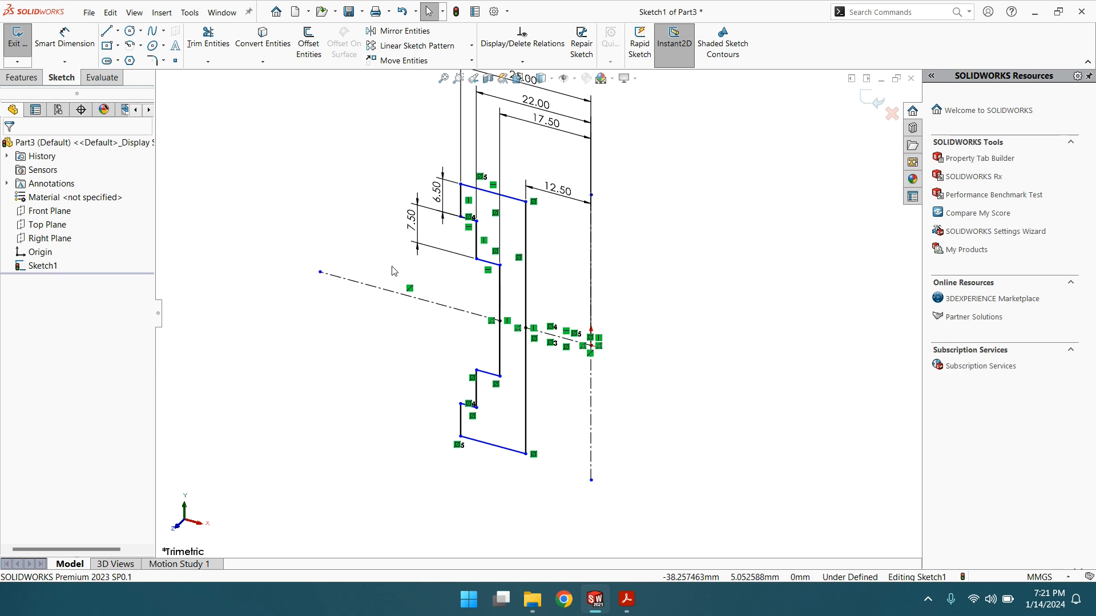
Revolve the closed stepped profile 360 degrees about the vertical centerline as a solid without a thin feature
scroll(376, 271, "up", 3)
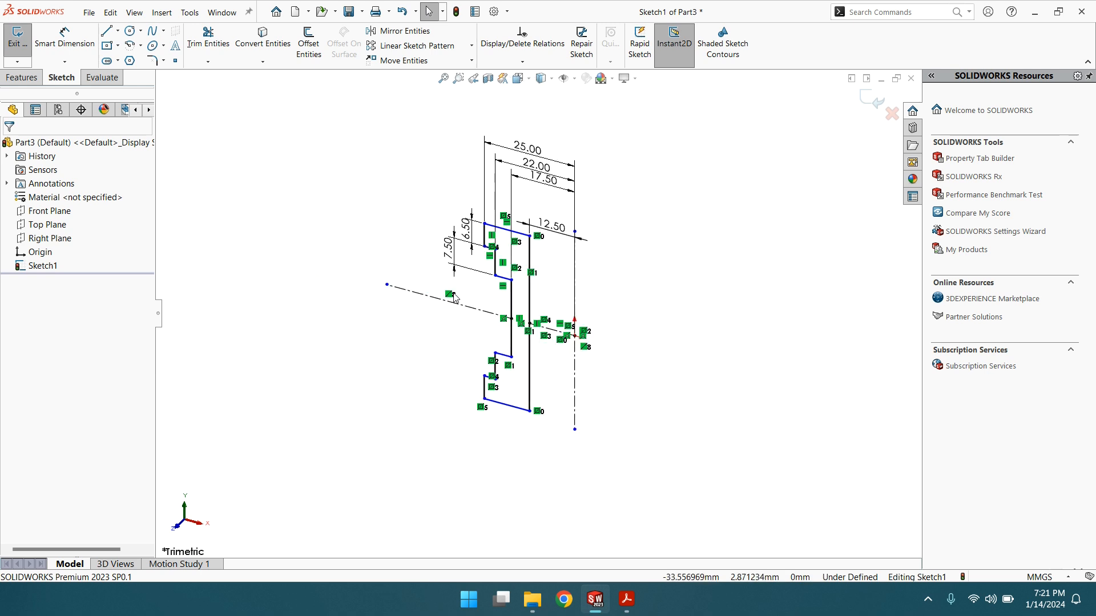
scroll(285, 234, "down", 2)
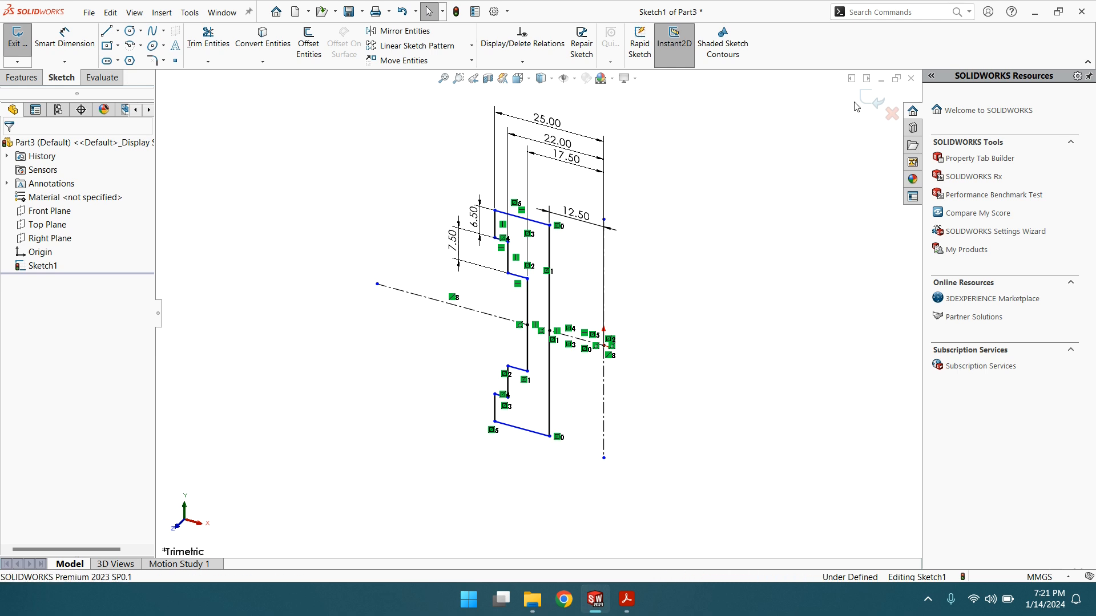
left_click(22, 77)
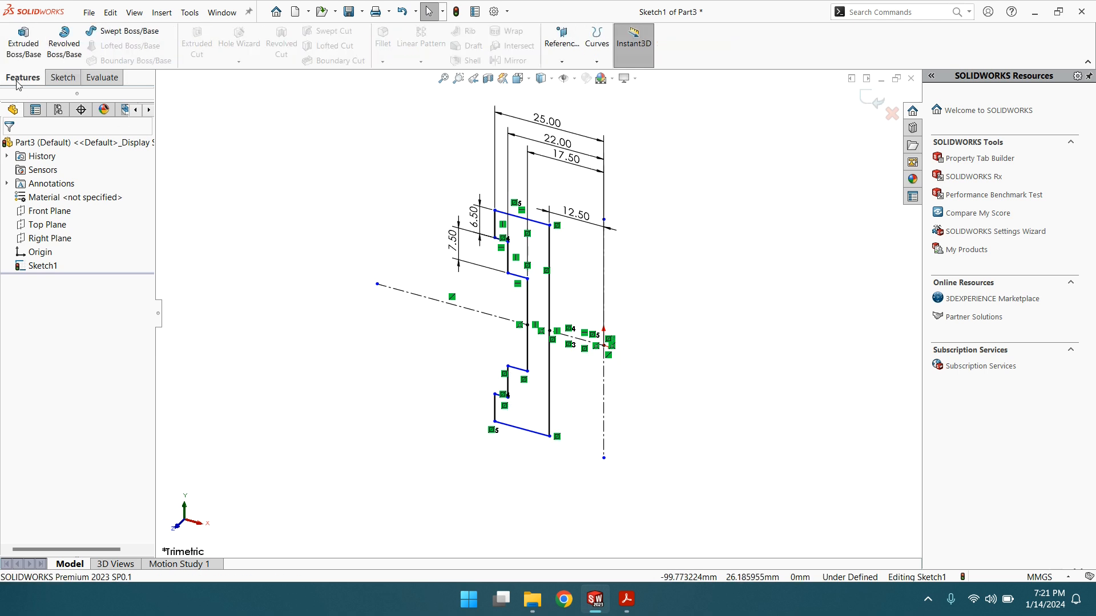
left_click(64, 45)
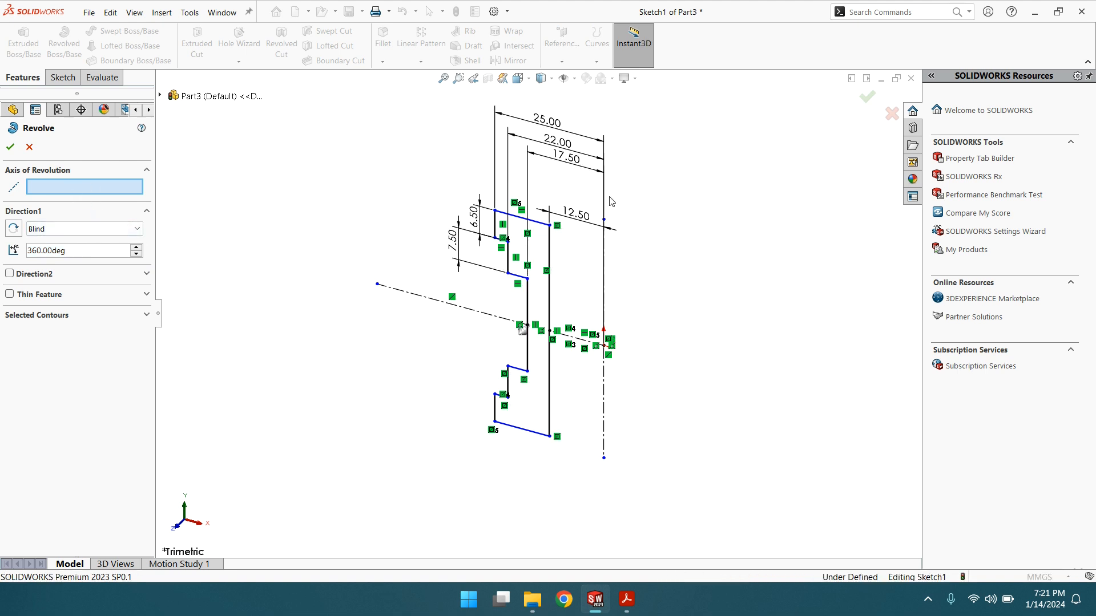
left_click(604, 284)
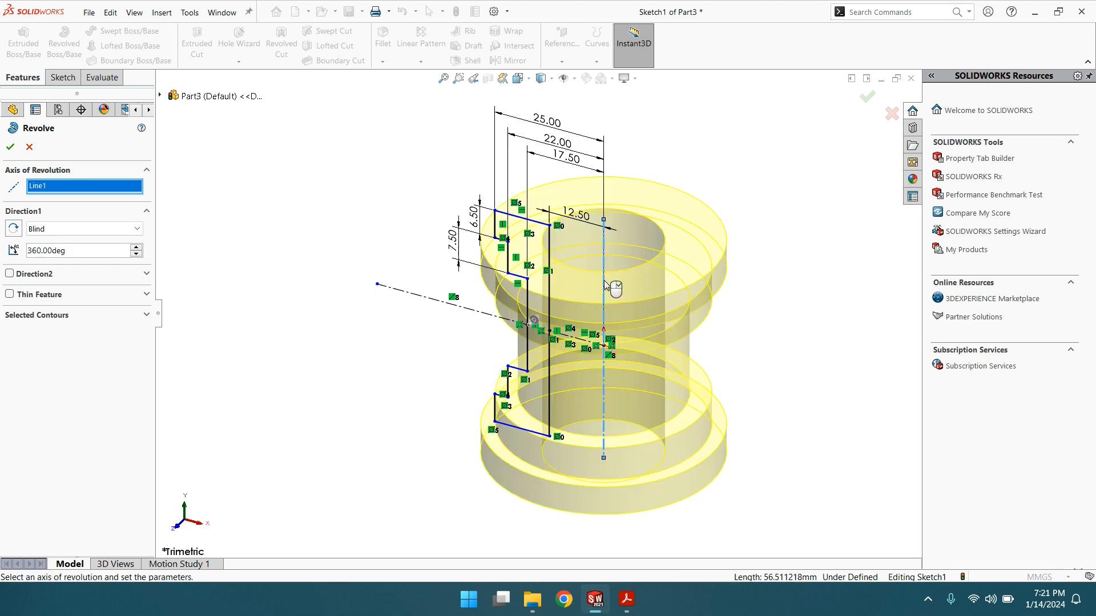
middle_click_drag(489, 334, 420, 276)
left_click(10, 147)
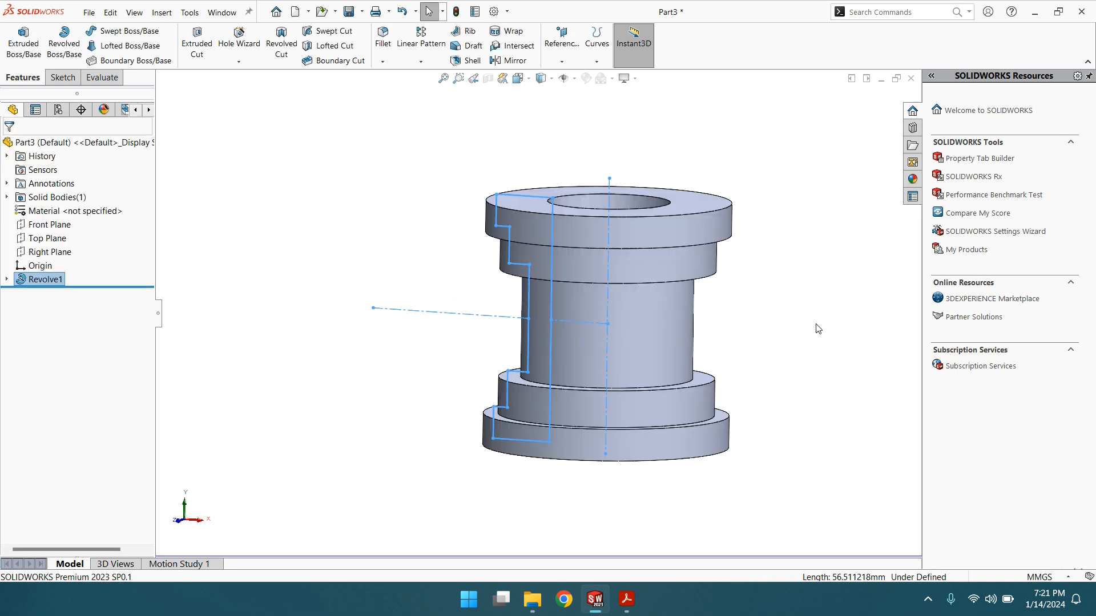
Sketch a vertical line on the revolved body's end face, passing through the origin and spanning the full outer diameter
middle_click_drag(522, 313, 521, 355)
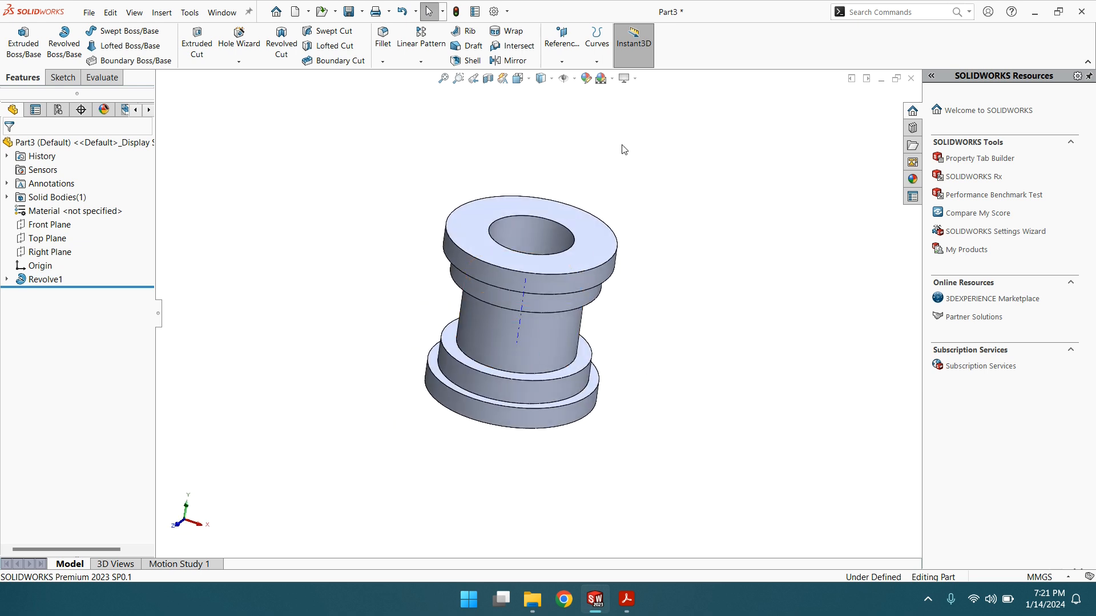
left_click(625, 78)
left_click(643, 94)
mouse_move(648, 239)
middle_mouse_down()
mouse_move(555, 283)
mouse_move(589, 194)
mouse_move(572, 186)
mouse_move(568, 387)
mouse_move(450, 377)
mouse_move(597, 370)
mouse_move(529, 262)
mouse_move(567, 421)
mouse_move(461, 327)
mouse_move(479, 354)
mouse_move(487, 310)
mouse_move(485, 388)
mouse_move(521, 217)
middle_mouse_up()
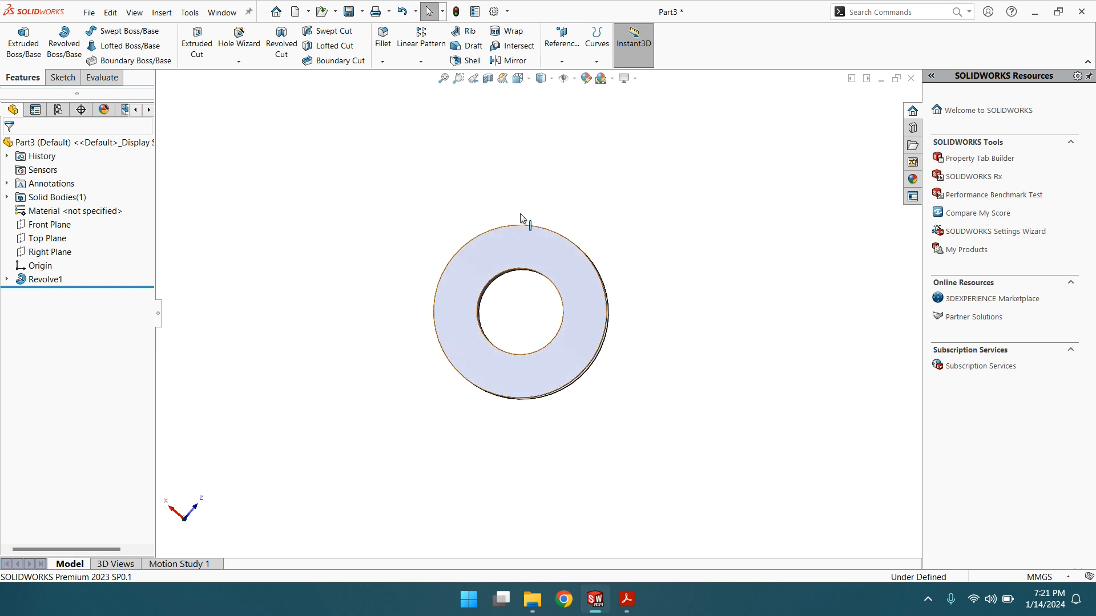
left_click(562, 354)
left_click(664, 321)
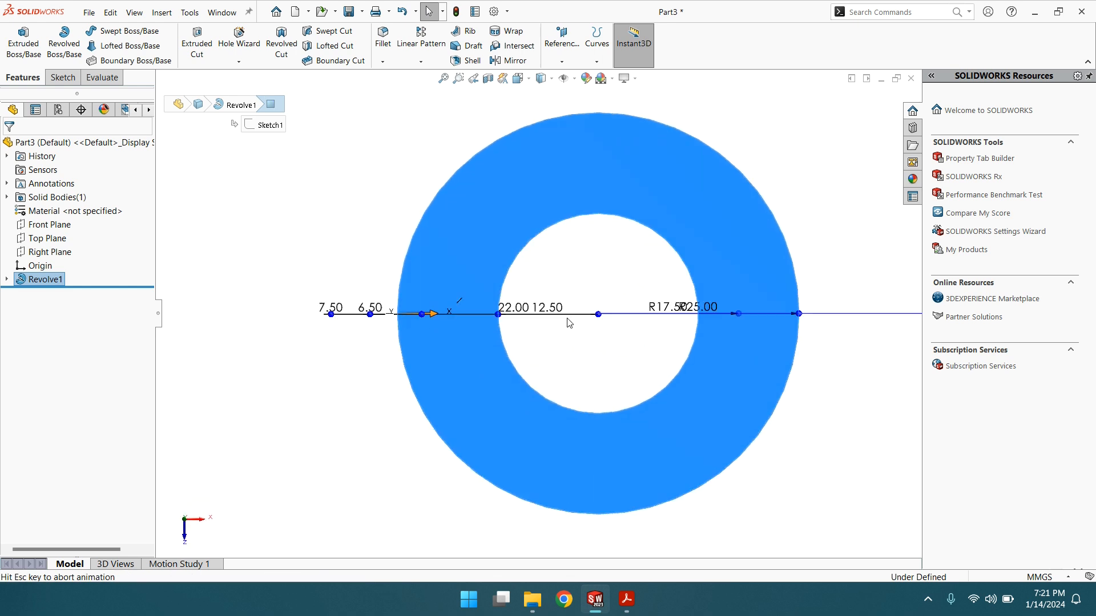
left_click(62, 77)
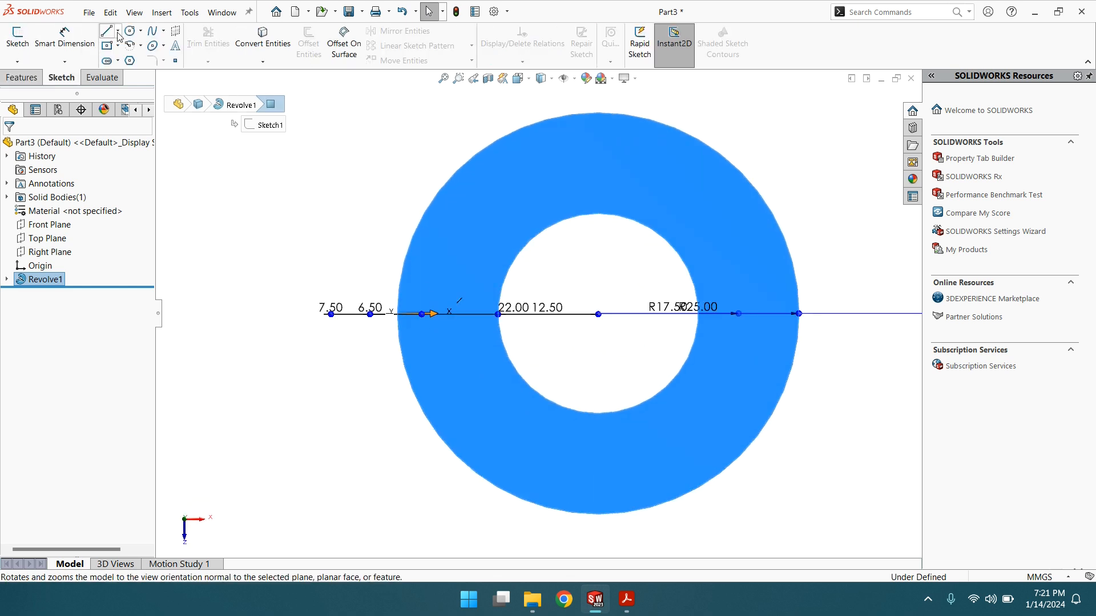
left_click(108, 32)
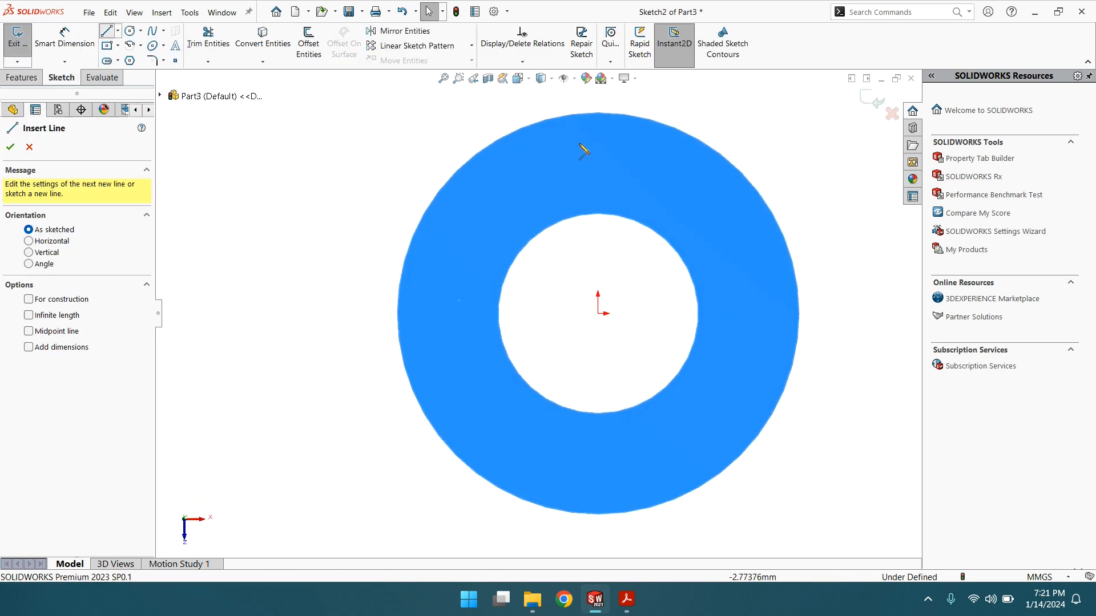
left_click(598, 113)
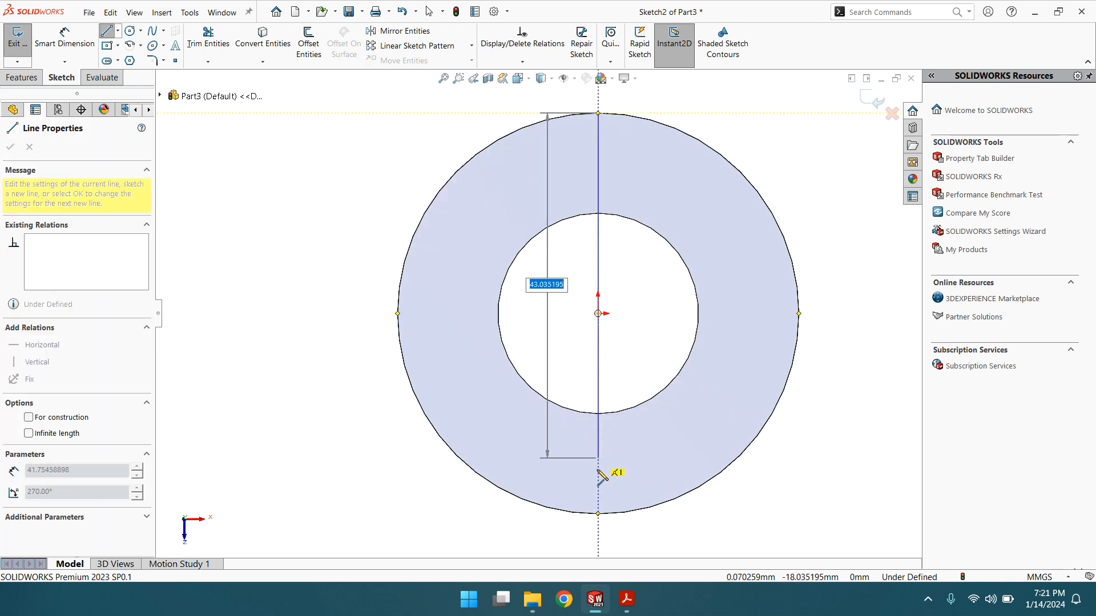
left_click(598, 513)
right_click(598, 514)
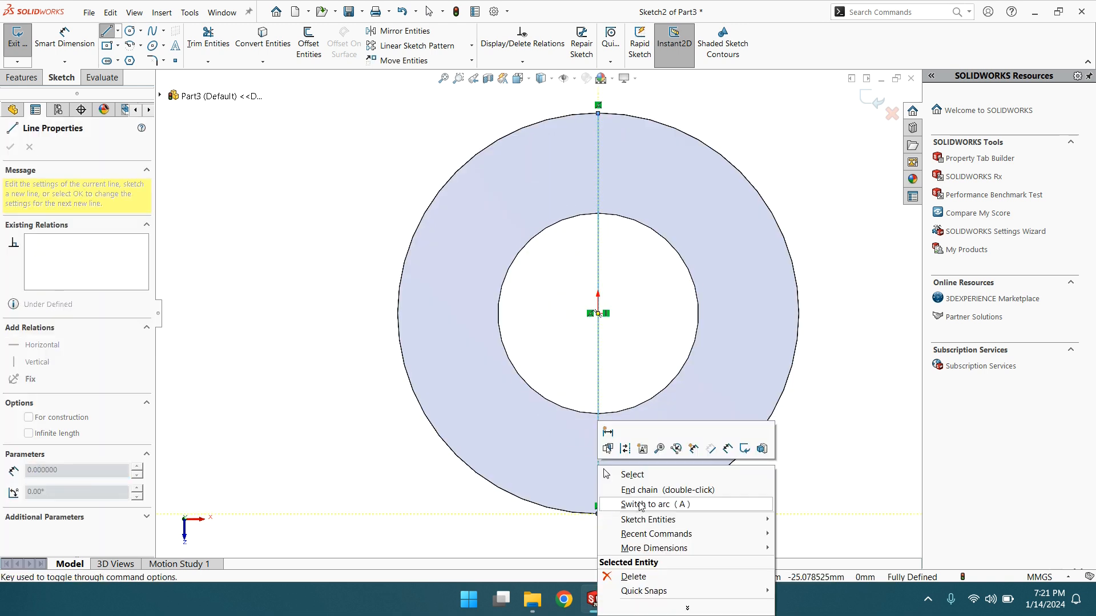
left_click(633, 475)
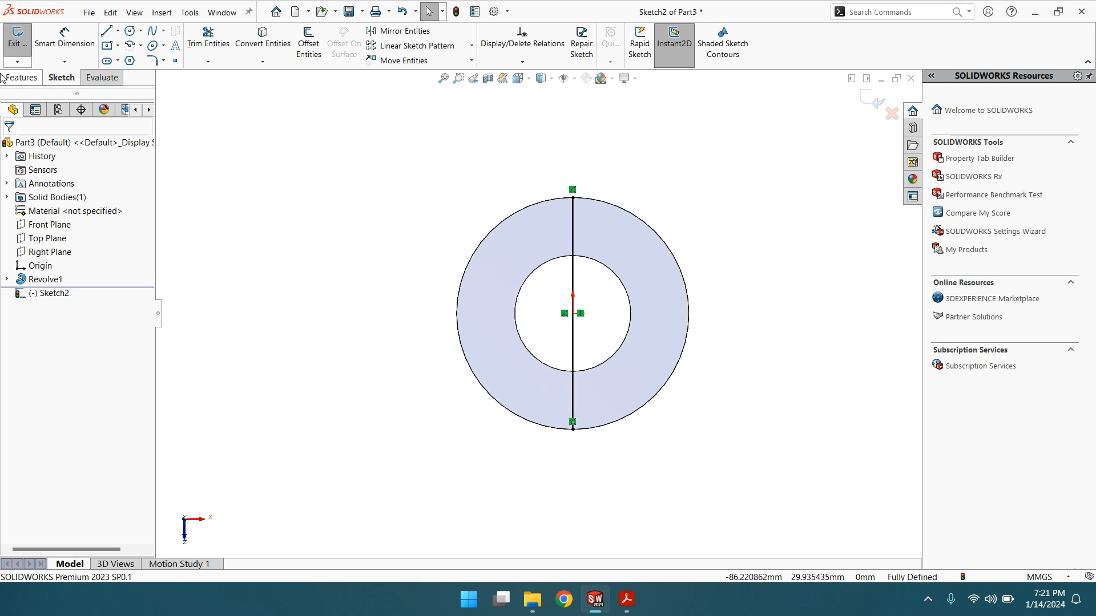
Cut away one half of the revolved body along the sketched line with an extruded cut set to Through All in both directions
left_click(10, 78)
left_click(184, 40)
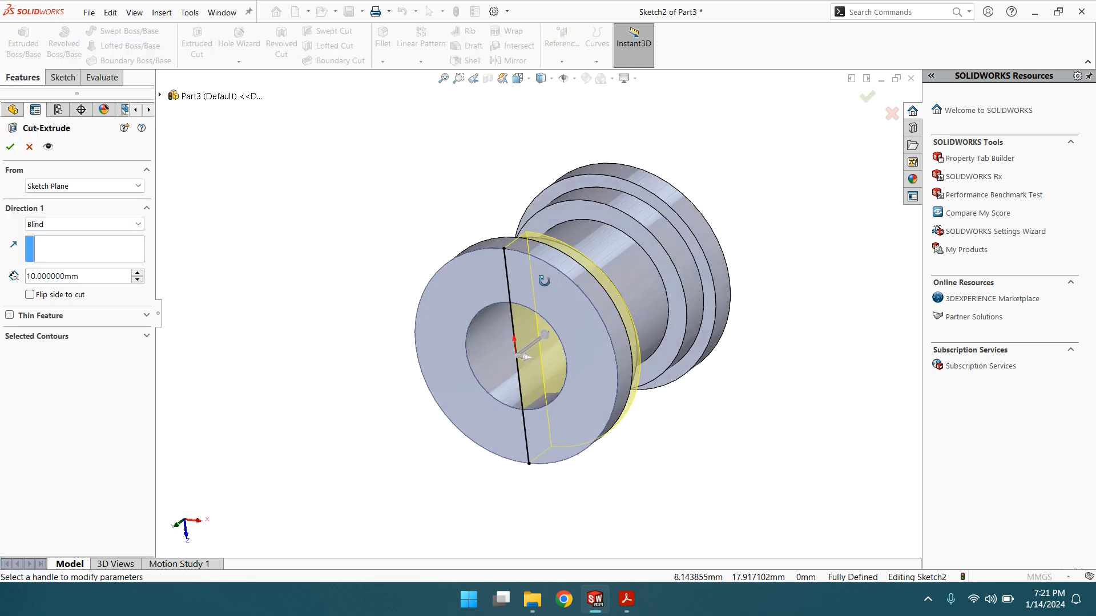
middle_click_drag(509, 306, 514, 342)
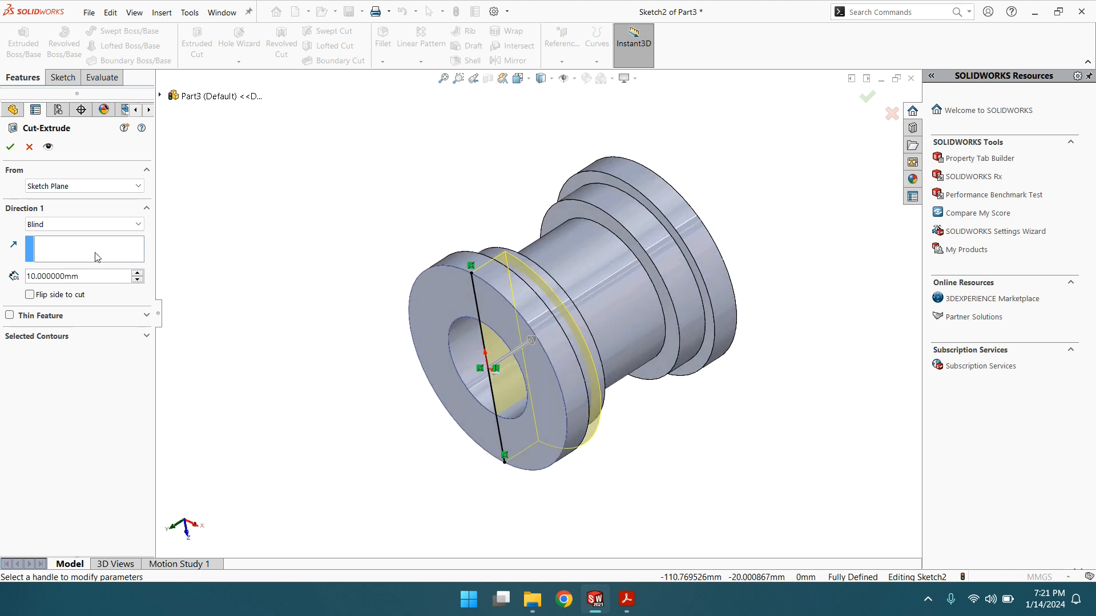
left_click(38, 225)
left_click(50, 242)
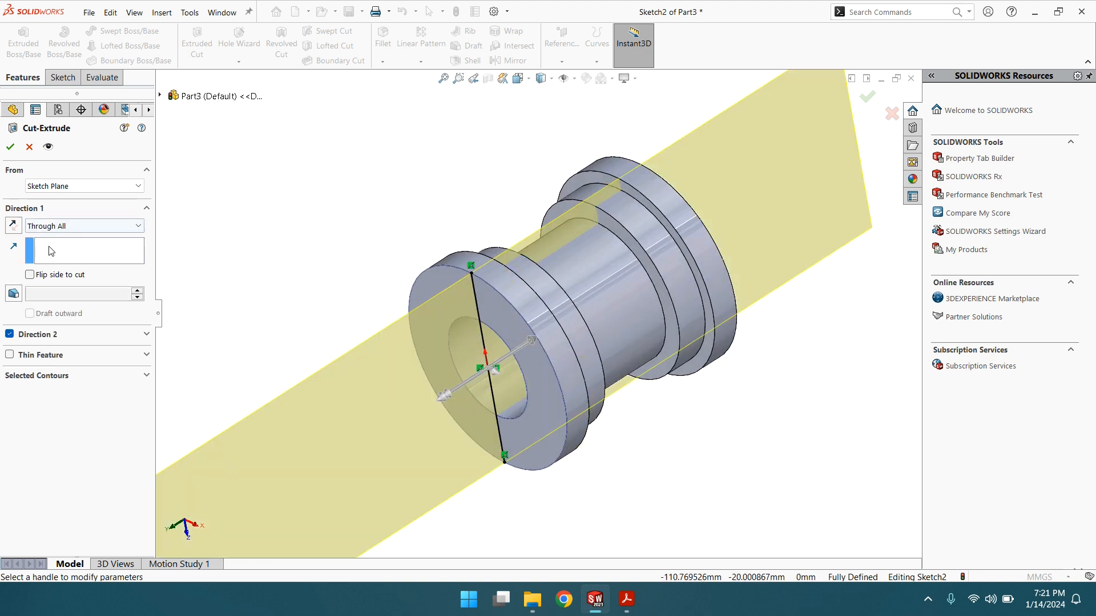
left_click(10, 147)
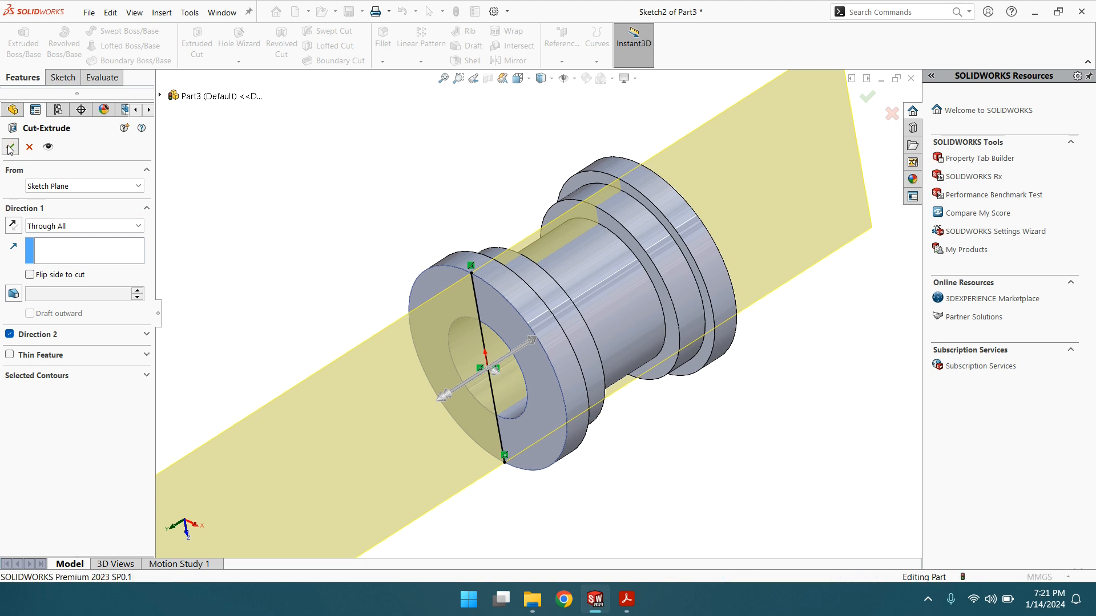
scroll(530, 289, "down", 3)
middle_click_drag(531, 291, 560, 307)
Check the halved body against the upper block PDF drawing in Adobe Acrobat and return to the Part3 model in SOLIDWORKS
mouse_move(627, 600)
left_click(630, 495)
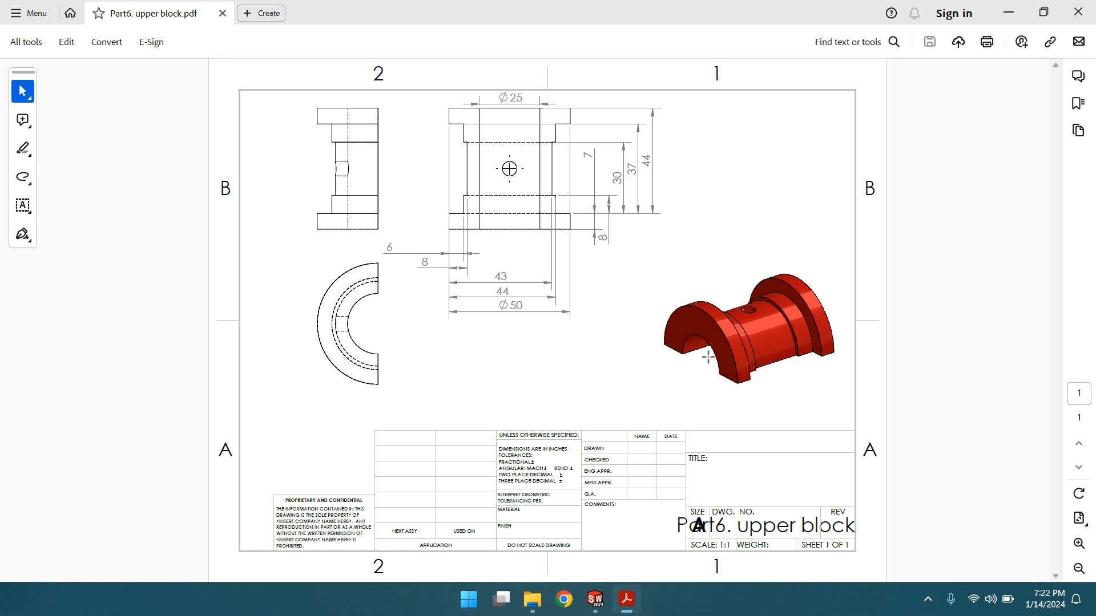
left_click(596, 600)
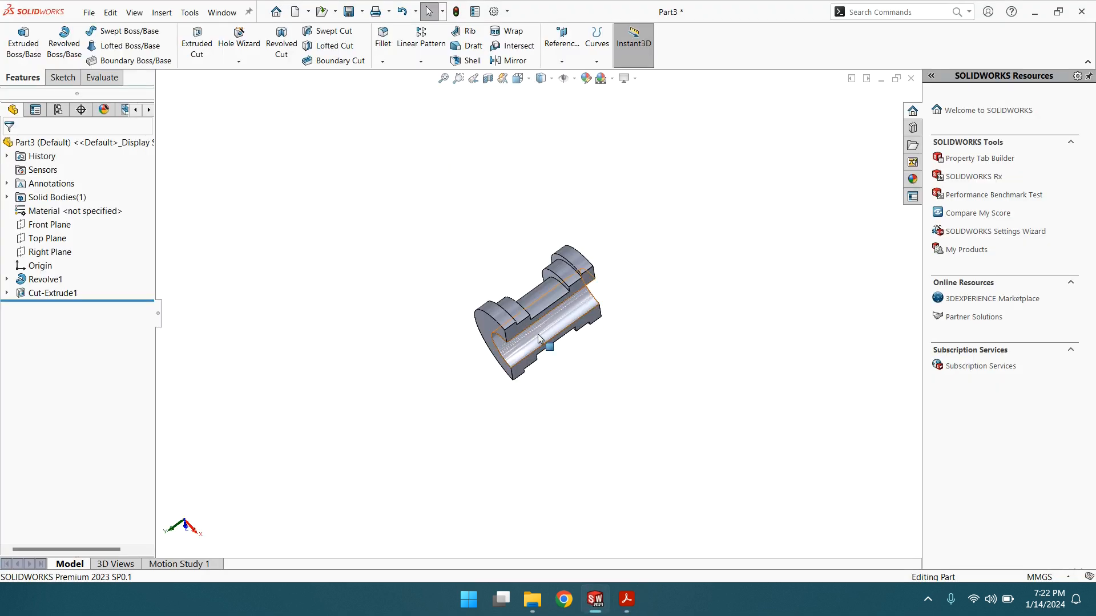
Sketch a circle about 5.1 mm in diameter centered on the origin, using the flat split face as the sketch plane
left_click(531, 371)
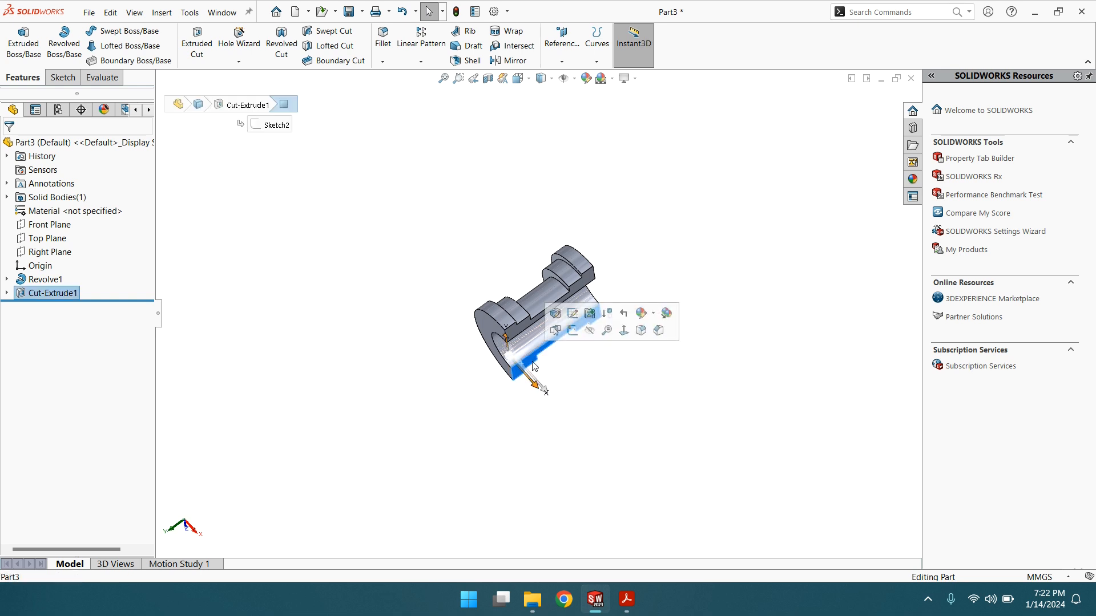
left_click(624, 337)
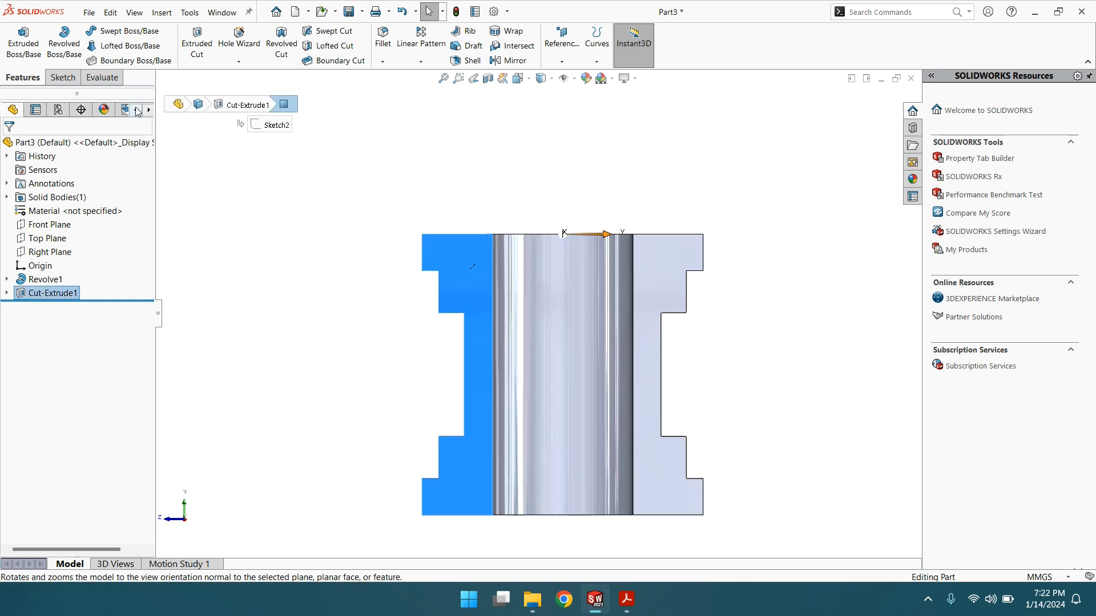
left_click(63, 78)
left_click(130, 31)
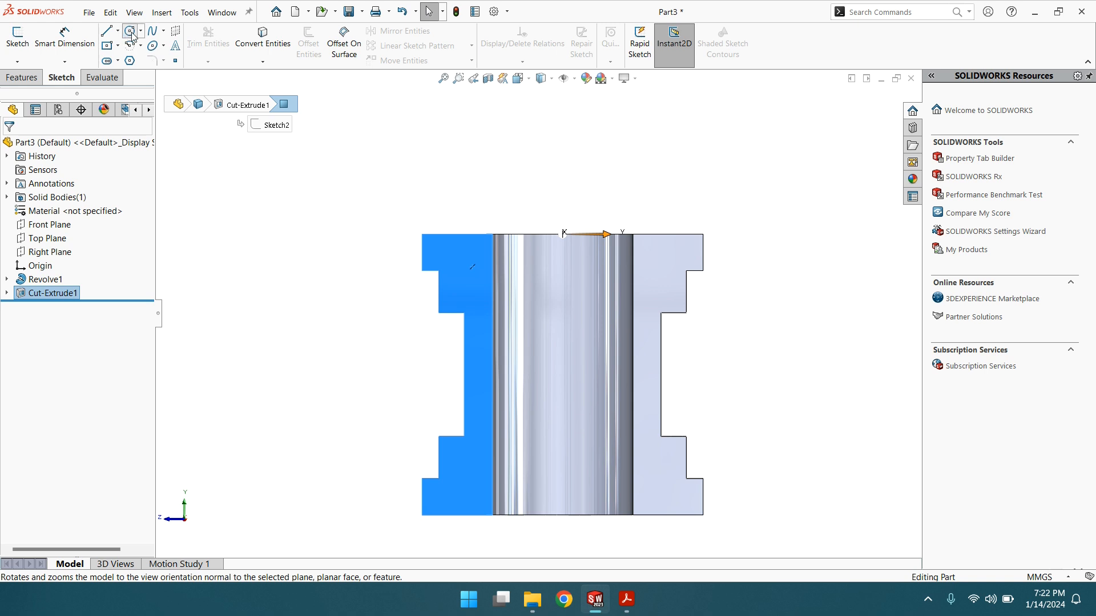
left_click_drag(562, 375, 568, 388)
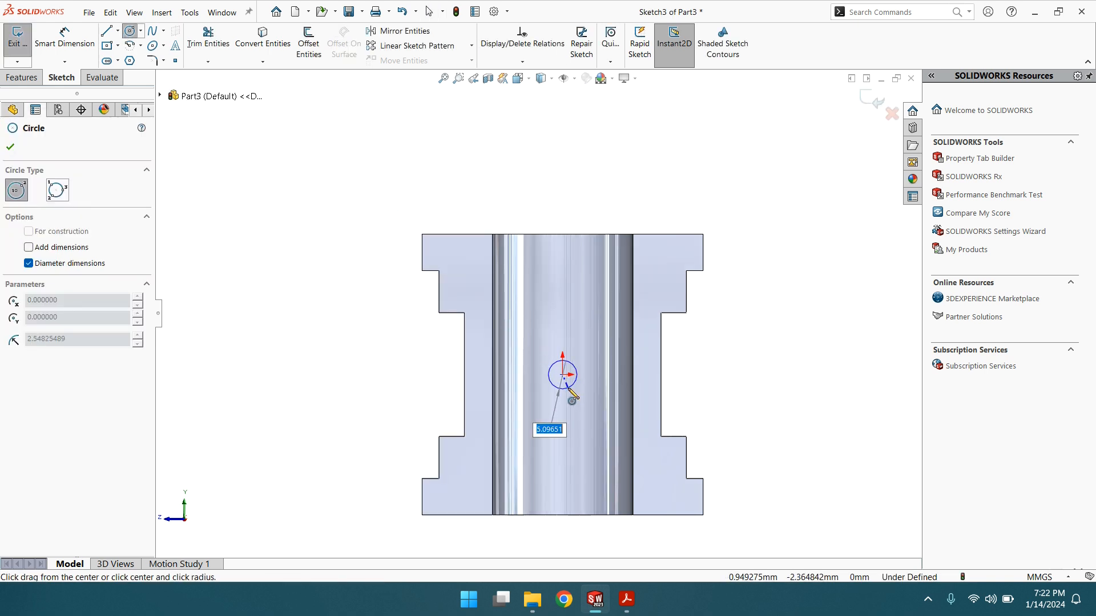
Dimension the circle's diameter and set it to 6 mm
left_click(58, 53)
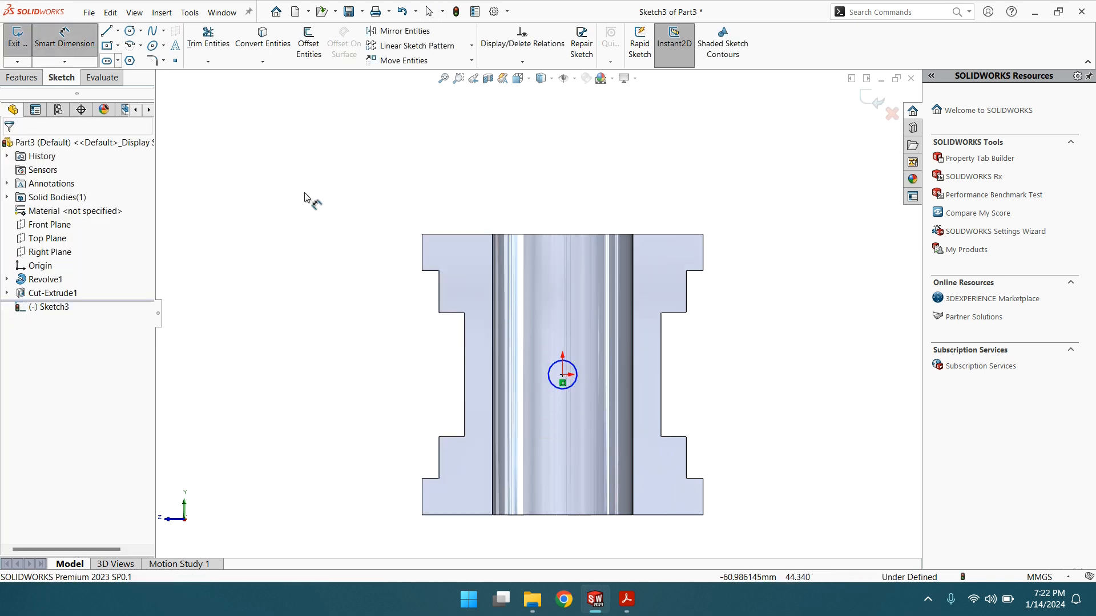
left_click(549, 366)
left_click(564, 324)
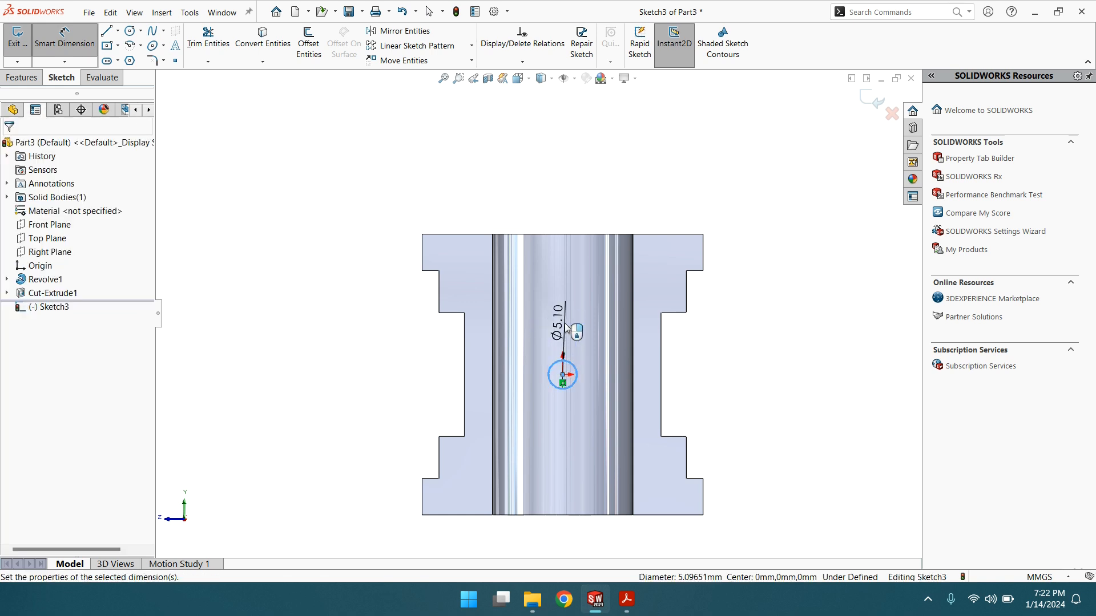
type("6")
key("Return")
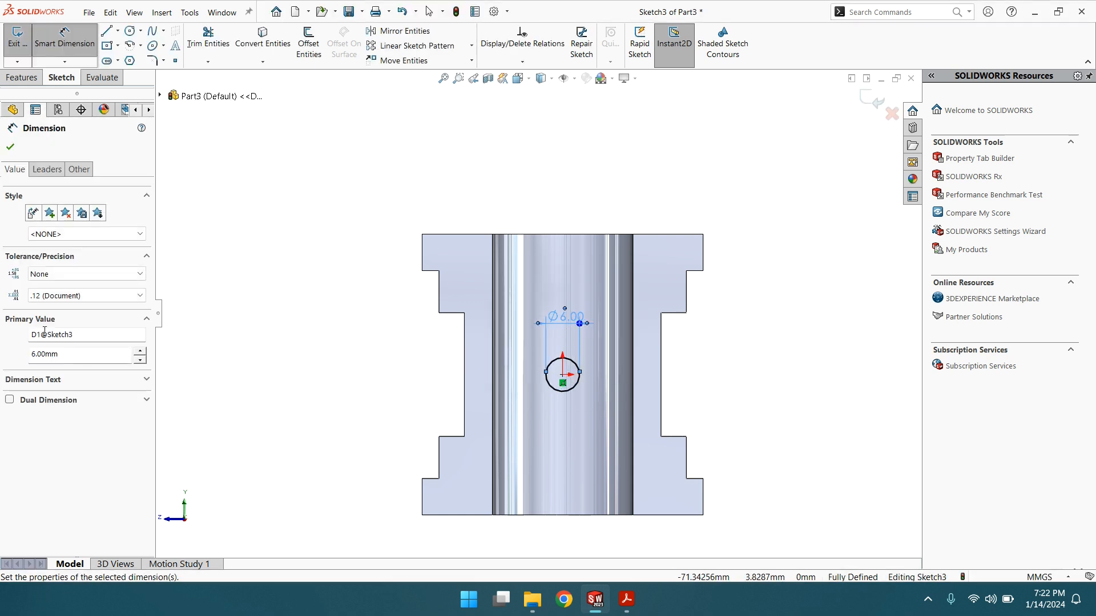
left_click(10, 148)
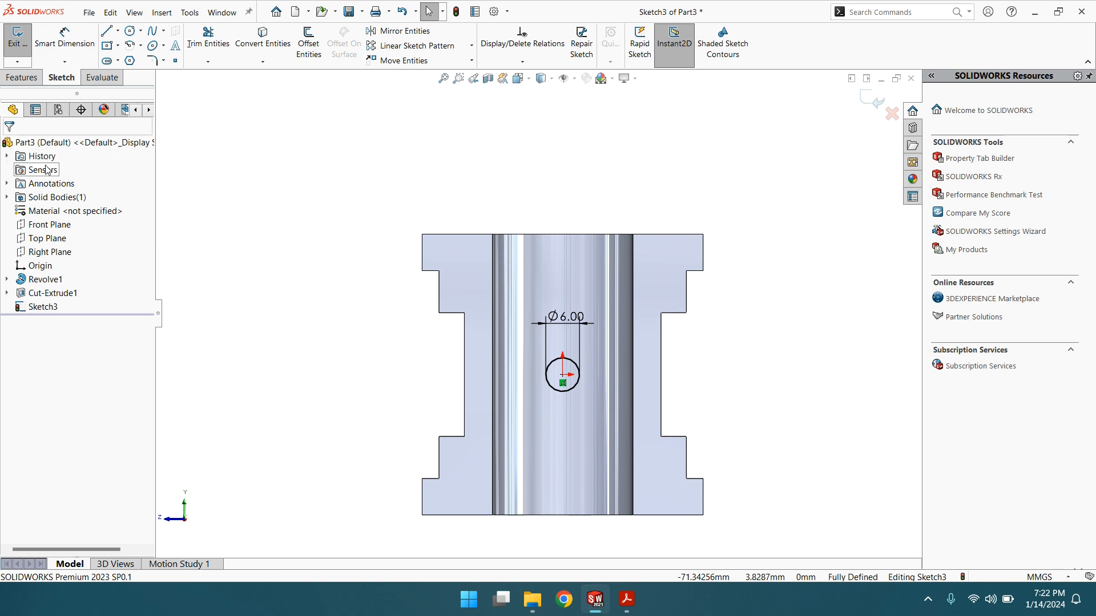
Cut the 6 mm circle through the curved wall of the half block as an extruded cut with the Through All end condition
left_click(22, 77)
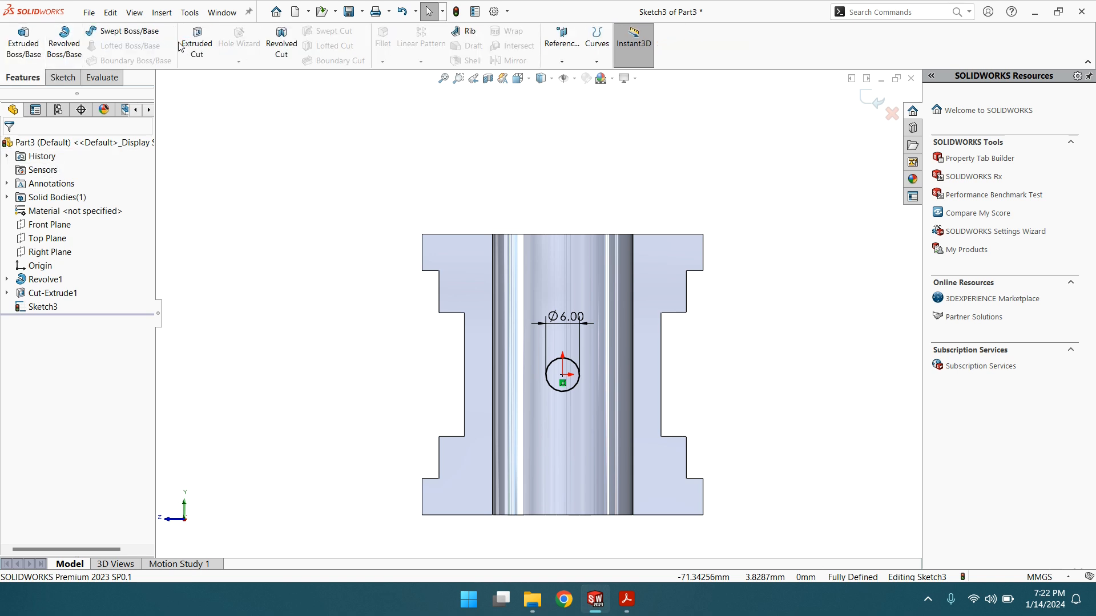
left_click(197, 45)
left_click(67, 226)
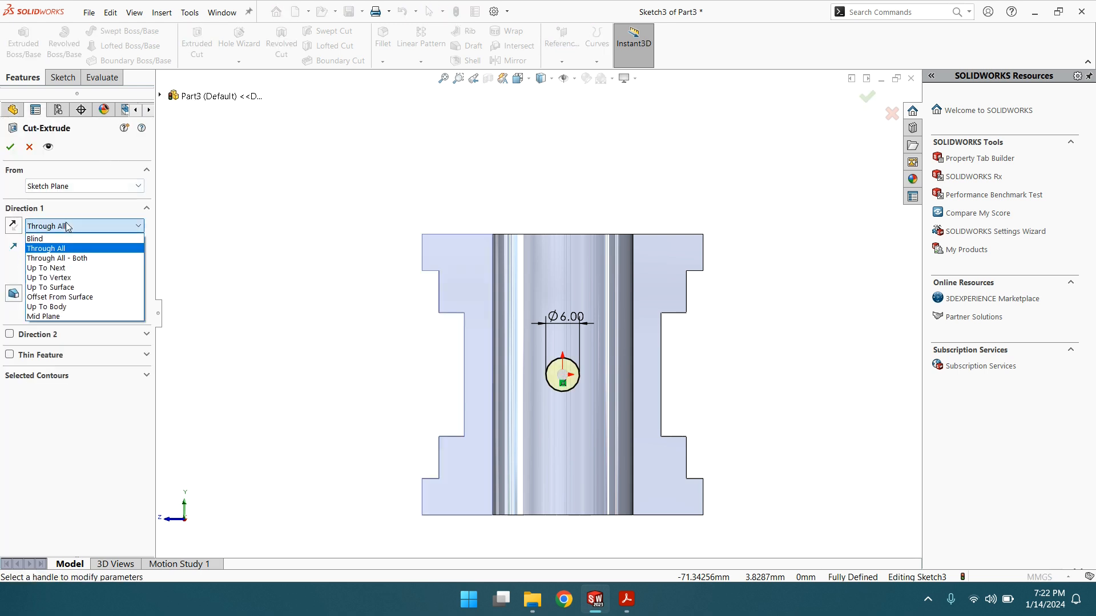
left_click(58, 249)
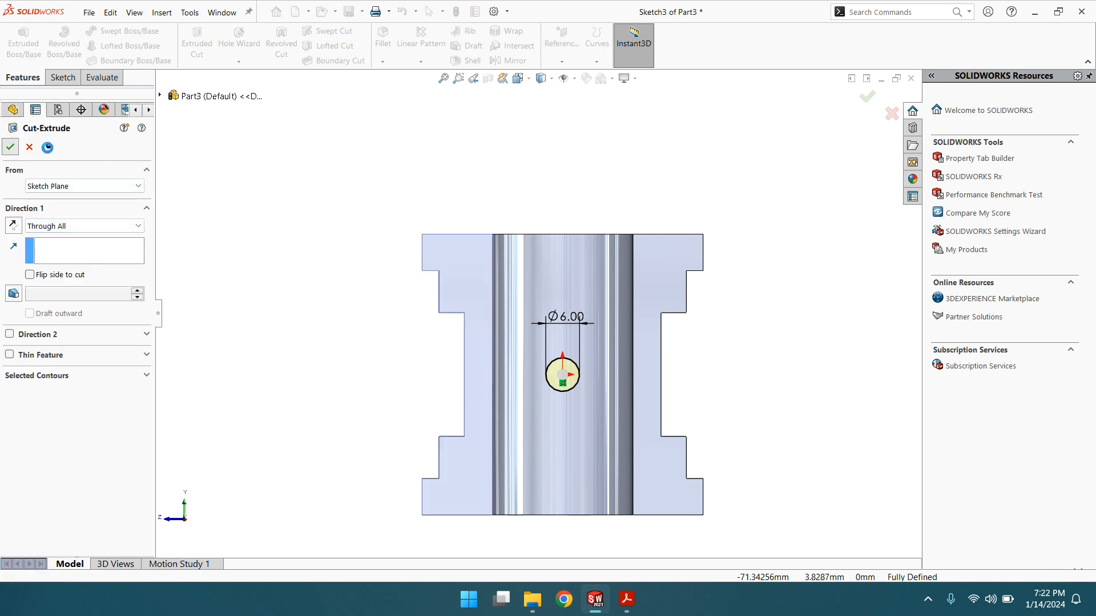
left_click(11, 146)
left_click(663, 372)
scroll(685, 350, "up", 3)
middle_click_drag(685, 350, 579, 442)
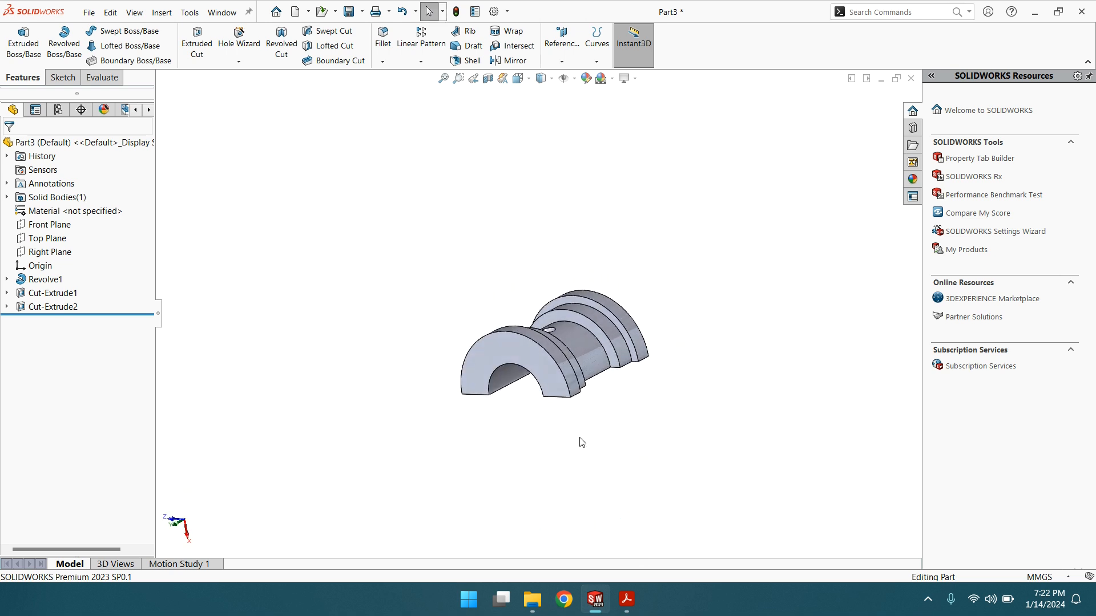
scroll(581, 327, "down", 2)
middle_click_drag(581, 327, 573, 381)
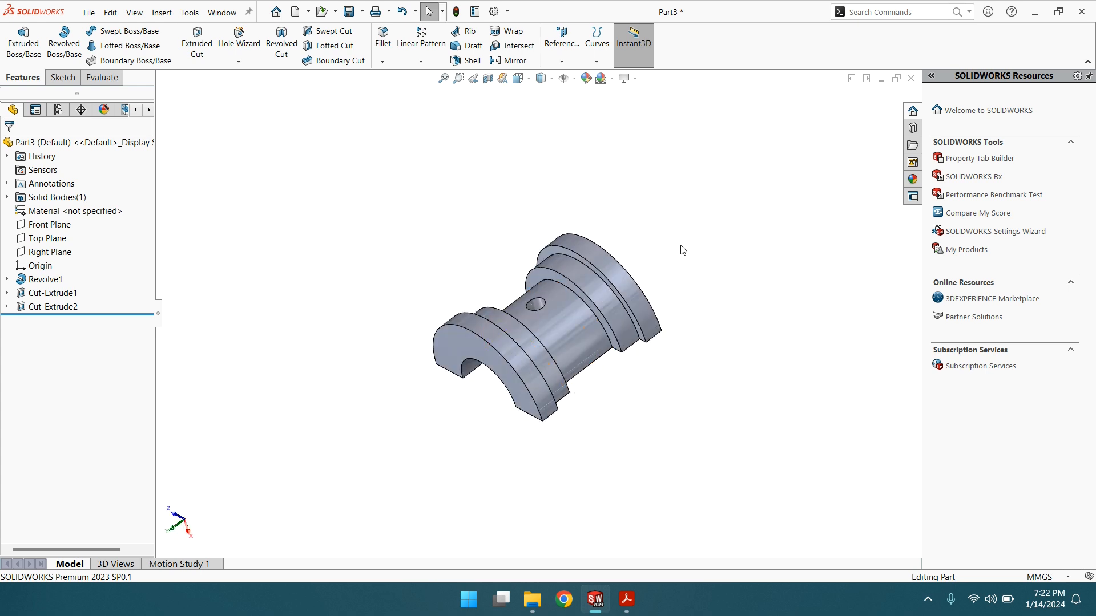
Apply the red color from the standard swatches to the entire solid body of the upper block
left_click(48, 198)
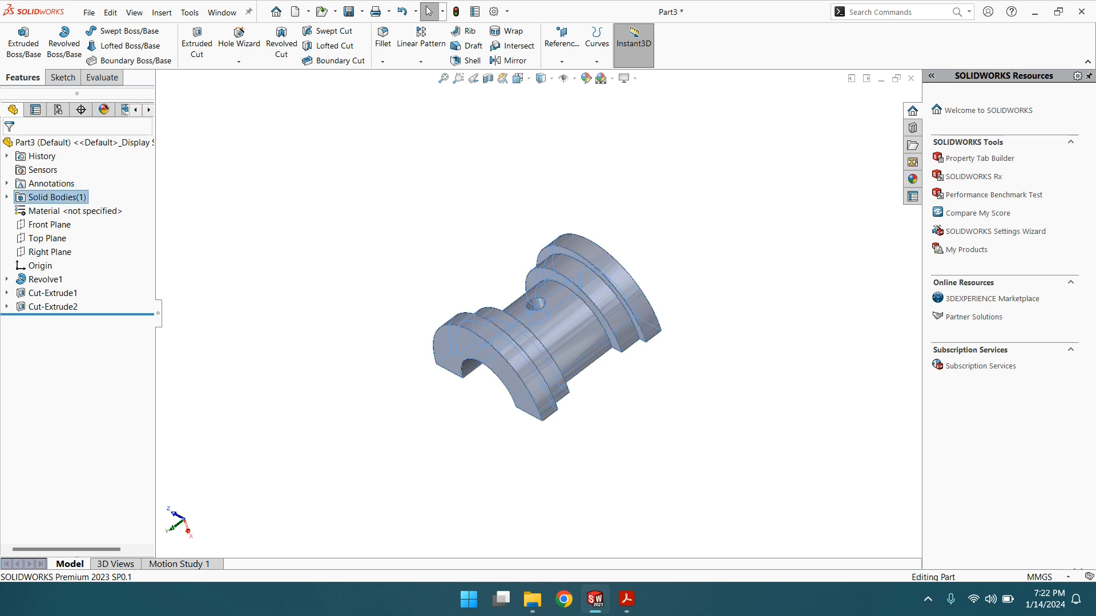
left_click(639, 606)
left_click(638, 606)
left_click(587, 78)
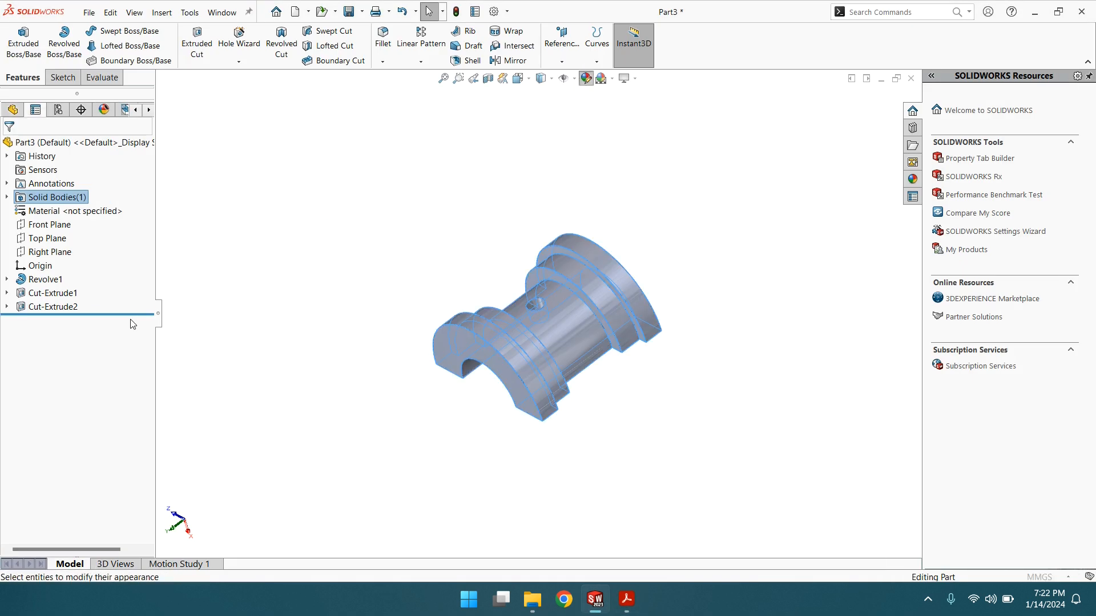
left_click(42, 431)
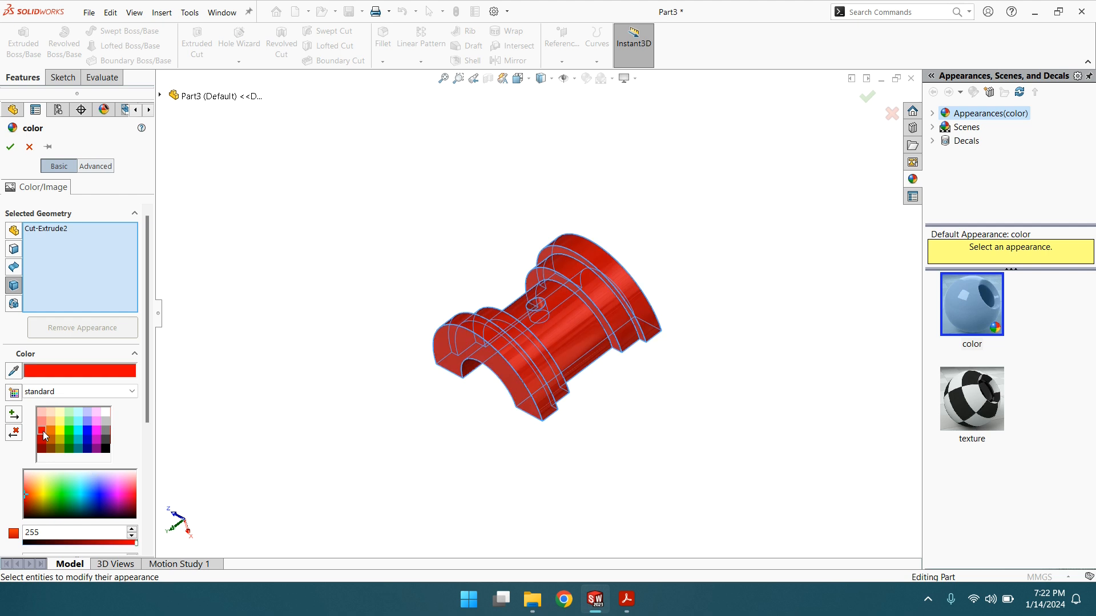
left_click(10, 148)
scroll(567, 315, "up", 2)
scroll(567, 315, "down", 5)
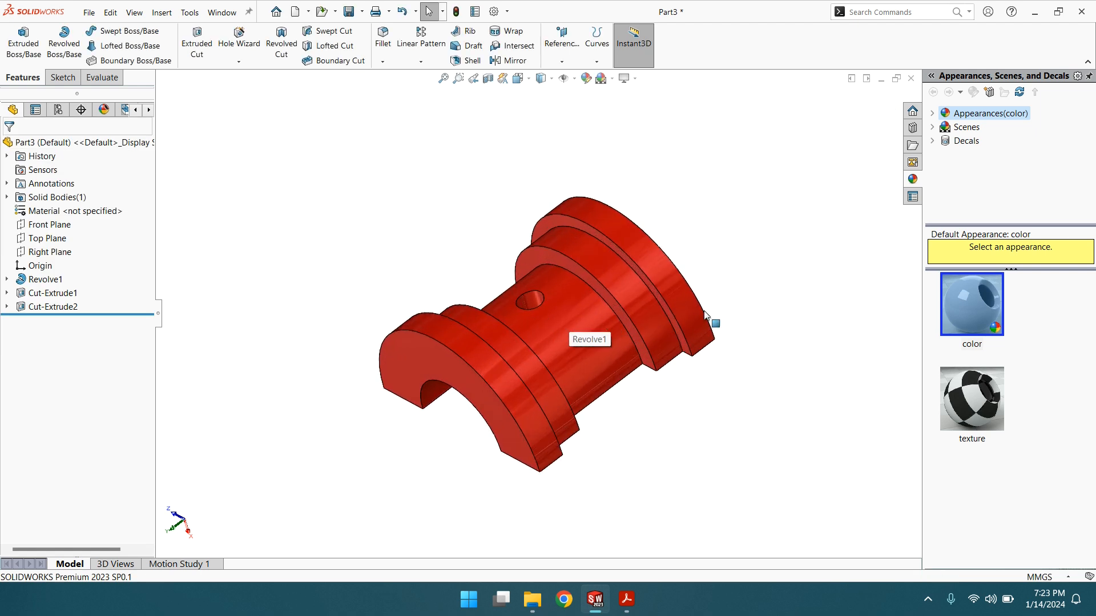
Save the part as upper block in the plummer block folder inside the solidworks folder on the Desktop
left_click(89, 11)
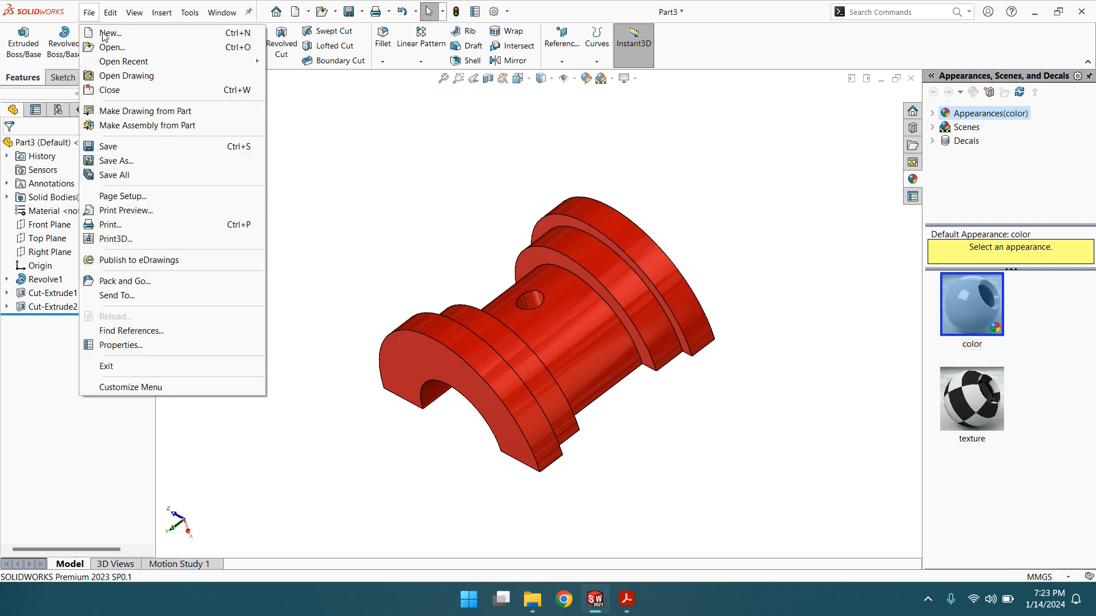
left_click(112, 152)
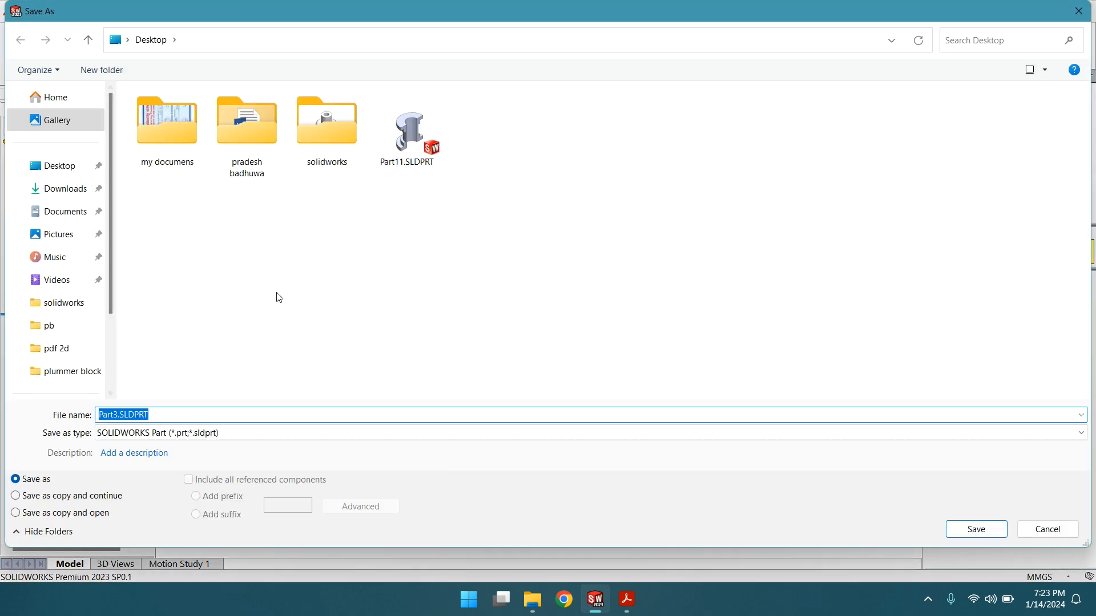
double_click(326, 129)
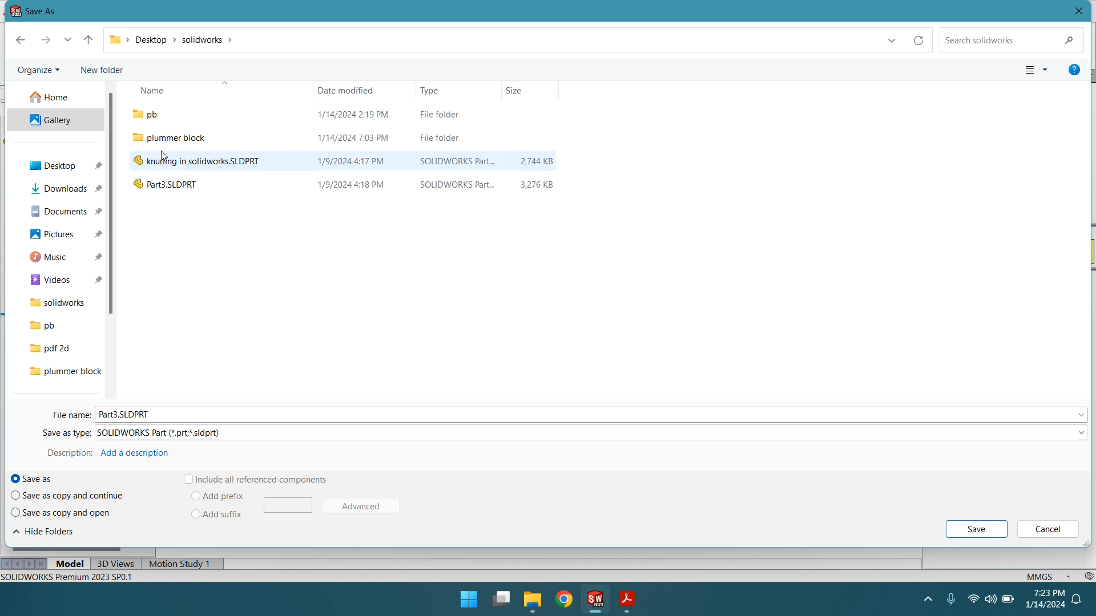
double_click(170, 138)
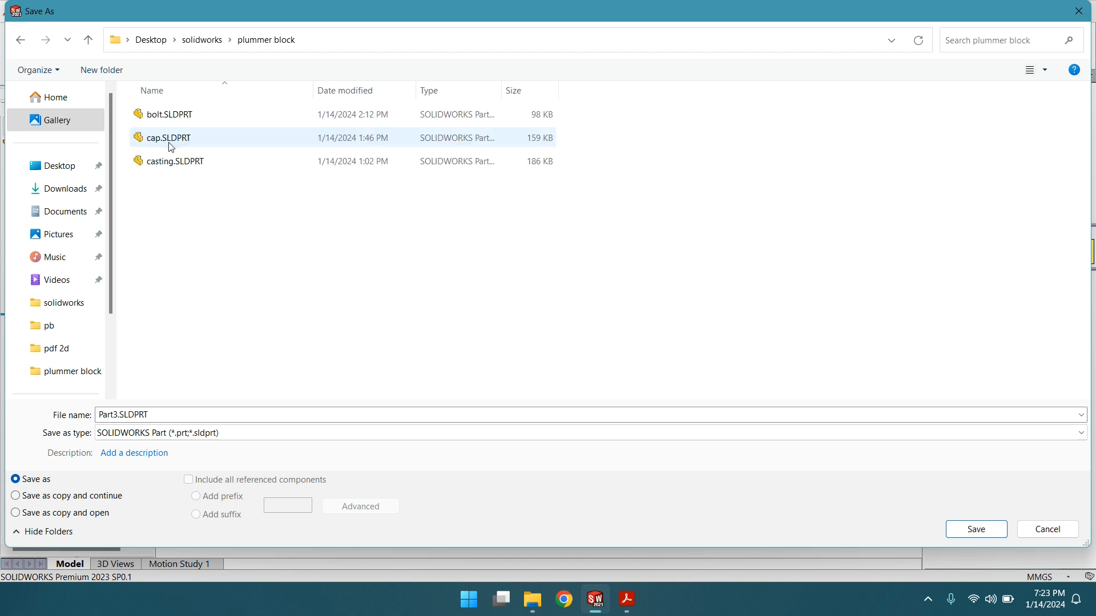
left_click(120, 415)
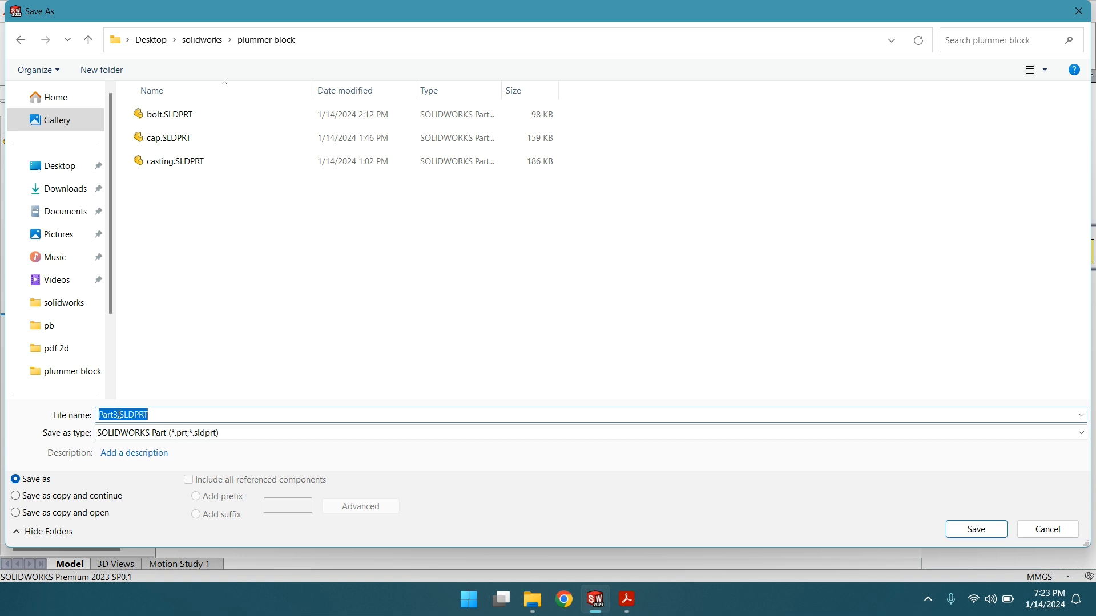
left_click(119, 414)
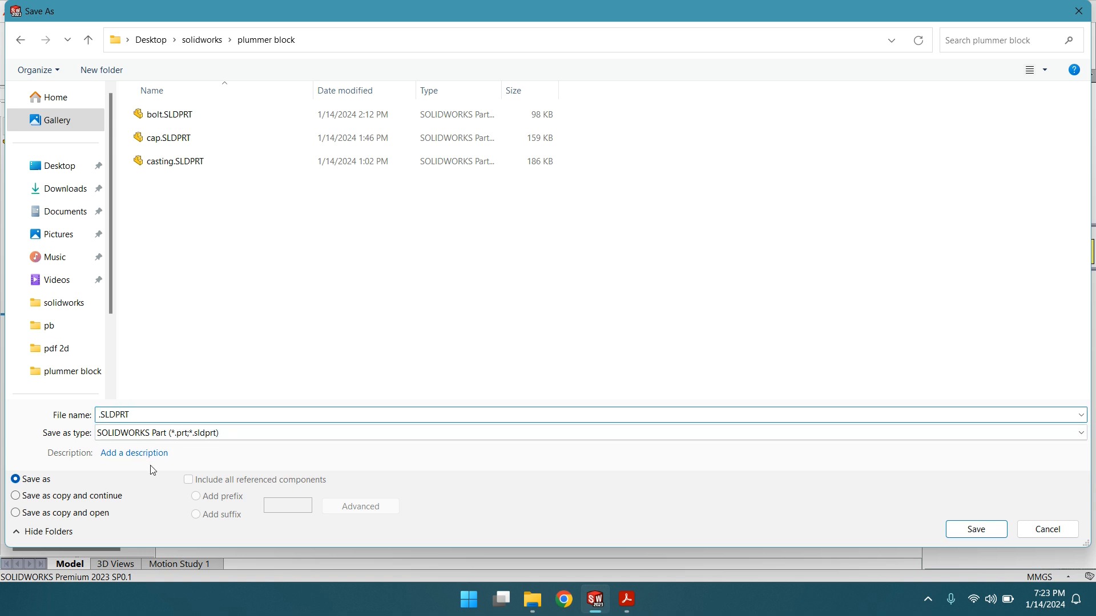
type("UP")
left_click(976, 529)
left_click(638, 604)
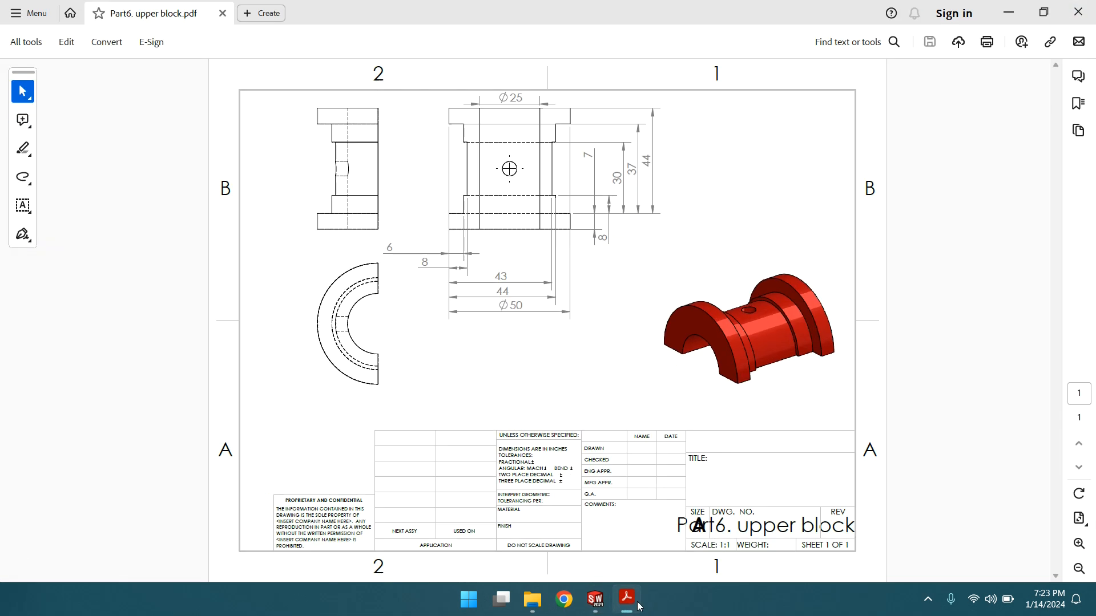
left_click(626, 601)
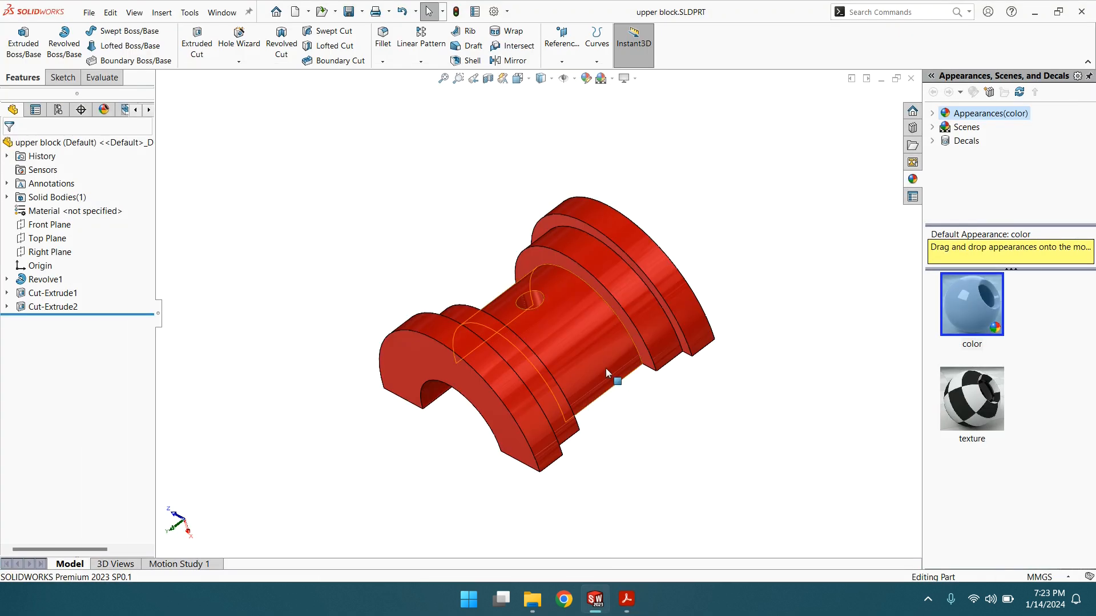
scroll(560, 317, "up", 3)
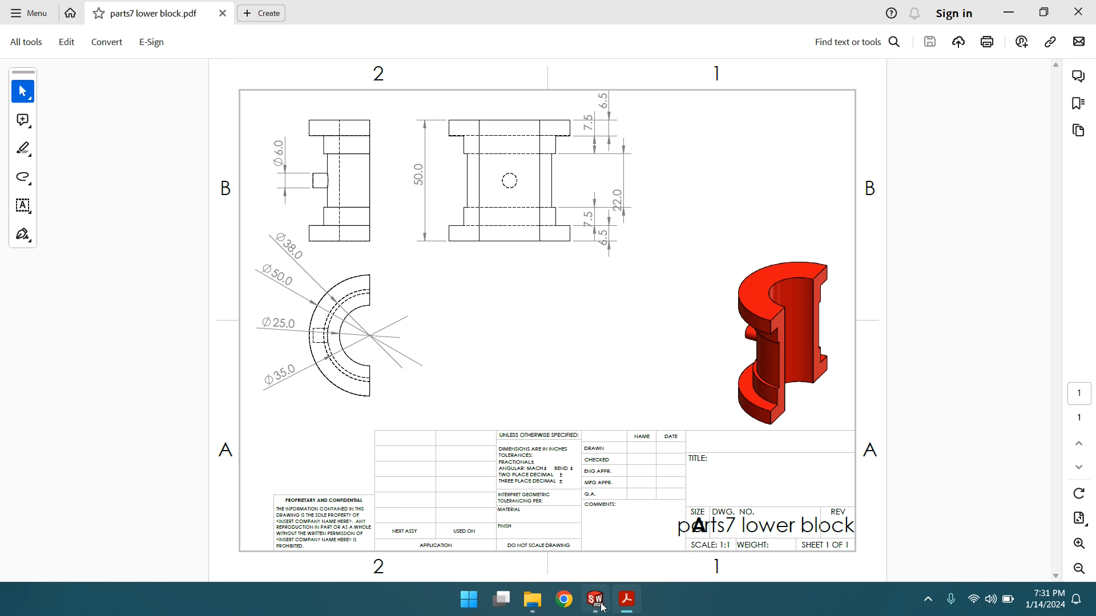
Switch to File Explorer and duplicate upper block.SLDPRT within the plummer block folder
mouse_move(531, 606)
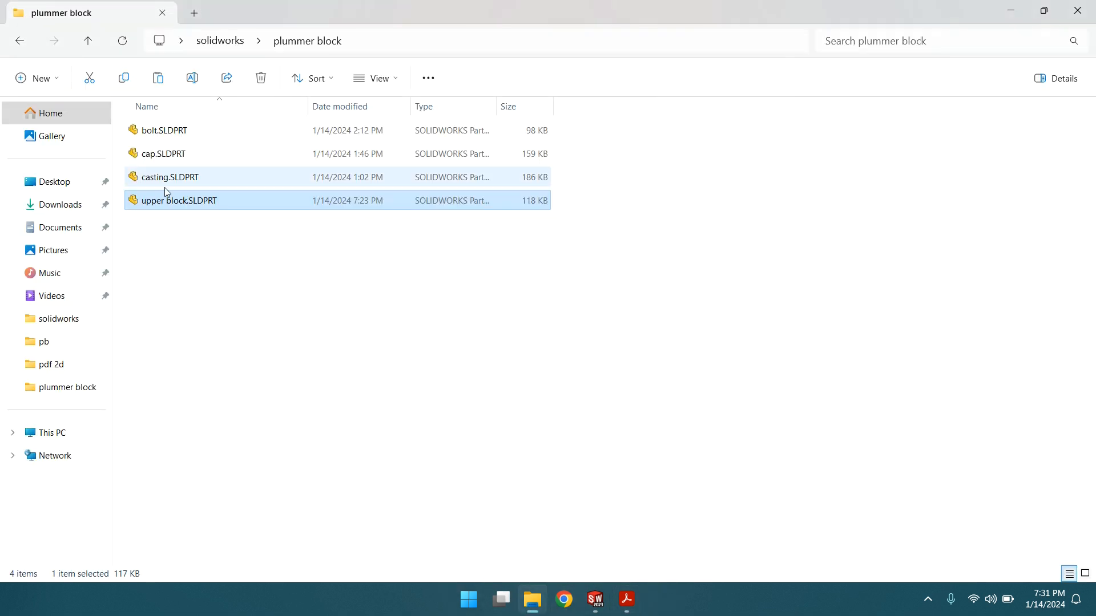
right_click(182, 201)
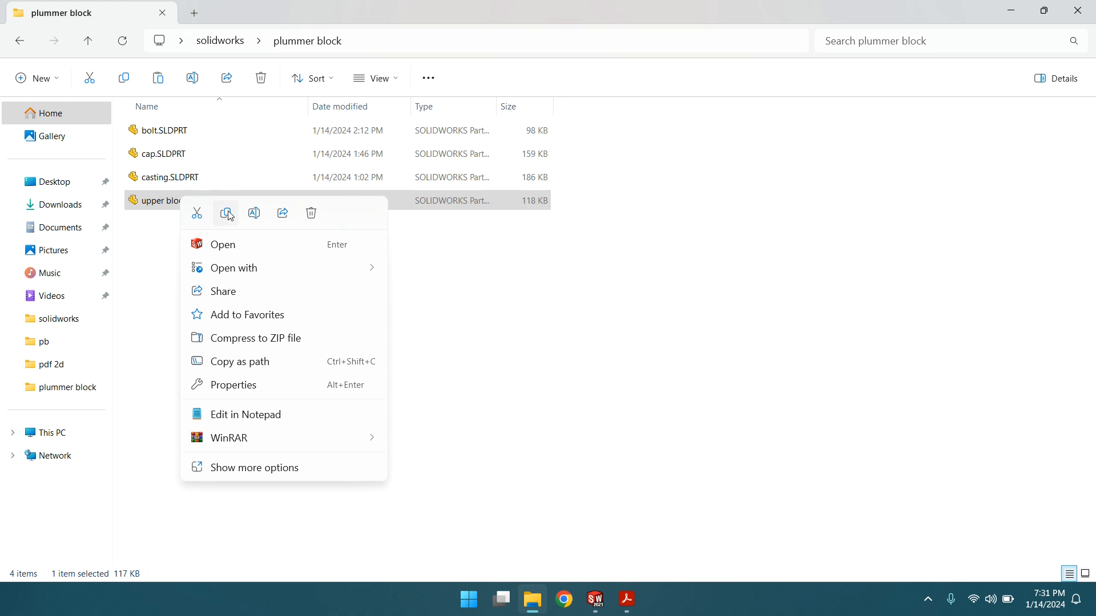
left_click(227, 214)
left_click(197, 261)
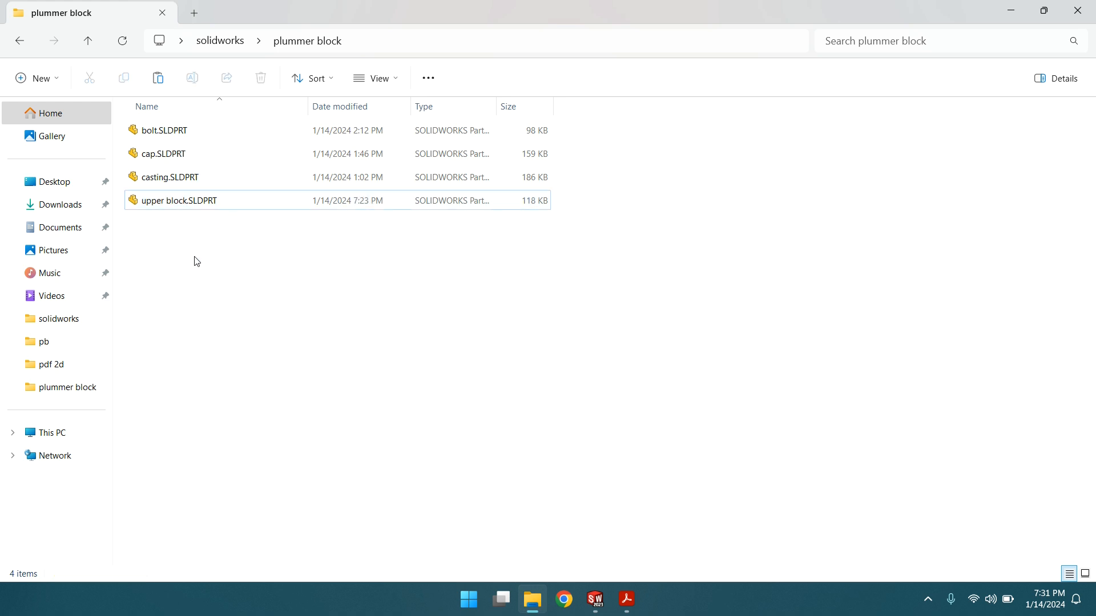
key("ctrl+v")
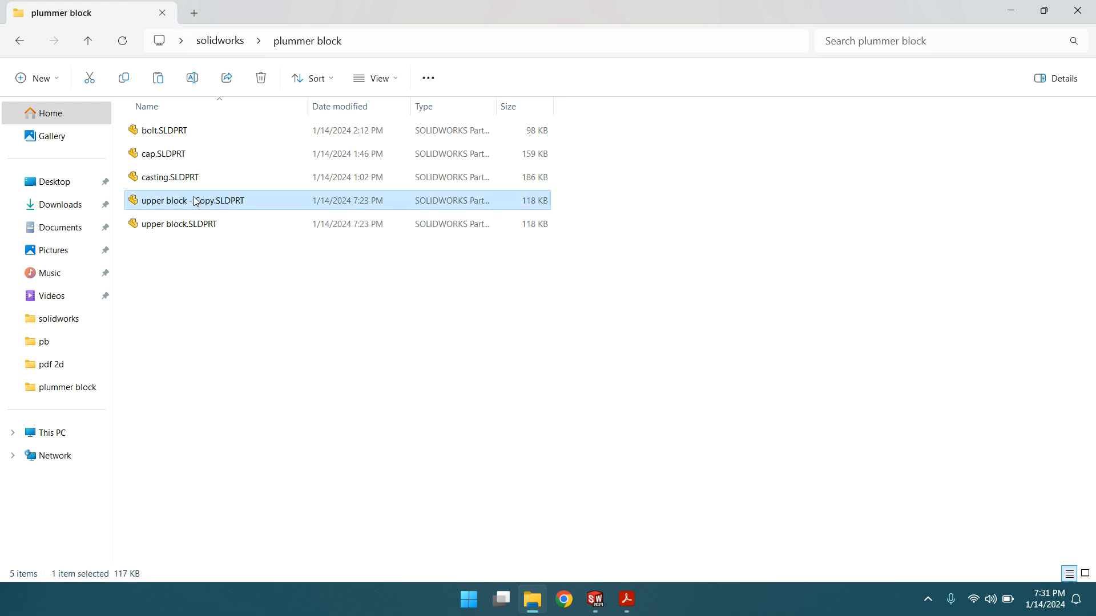
Rename the copied part file as lower block.SLDPRT
right_click(196, 202)
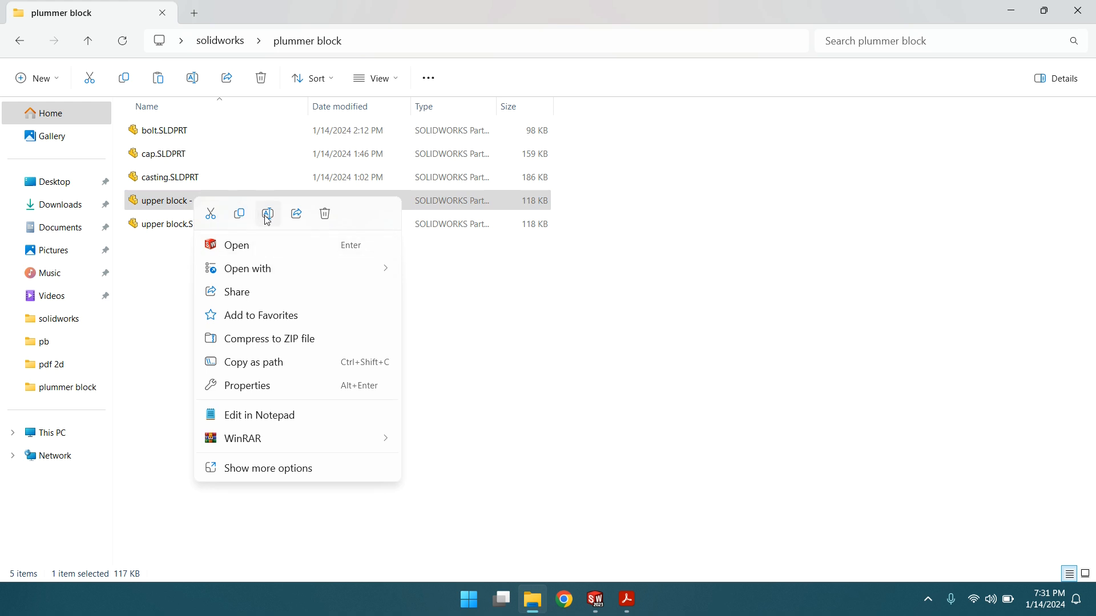
left_click(268, 214)
left_click(190, 202)
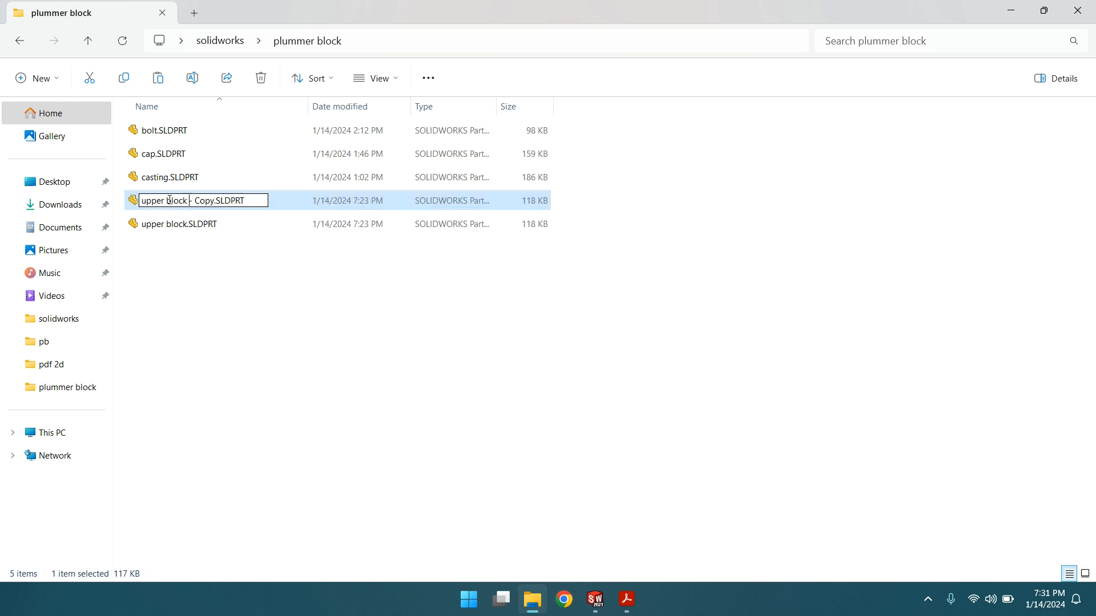
left_click_drag(165, 202, 133, 205)
type("lower block")
key("BackSpace")
key("BackSpace")
key("BackSpace")
key("BackSpace")
key("BackSpace")
key("BackSpace")
key("BackSpace")
key("BackSpace")
key("BackSpace")
key("BackSpace")
key("BackSpace")
key("BackSpace")
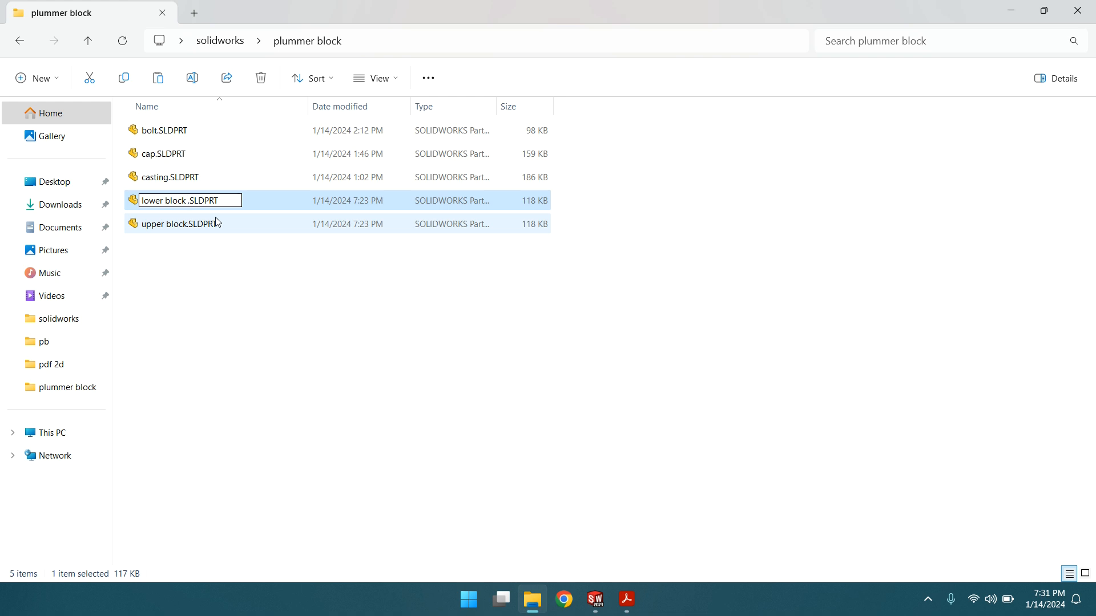
key("BackSpace")
left_click(193, 298)
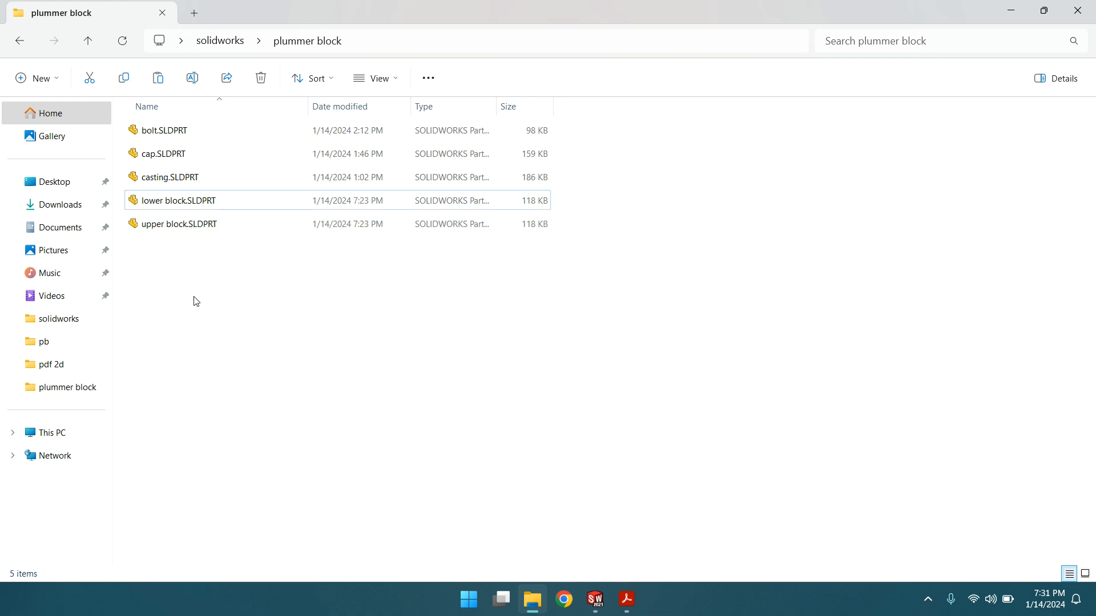
Open lower block.SLDPRT in SOLIDWORKS and delete the Cut-Extrude1 split cut together with its child features, keeping its sketch
double_click(189, 202)
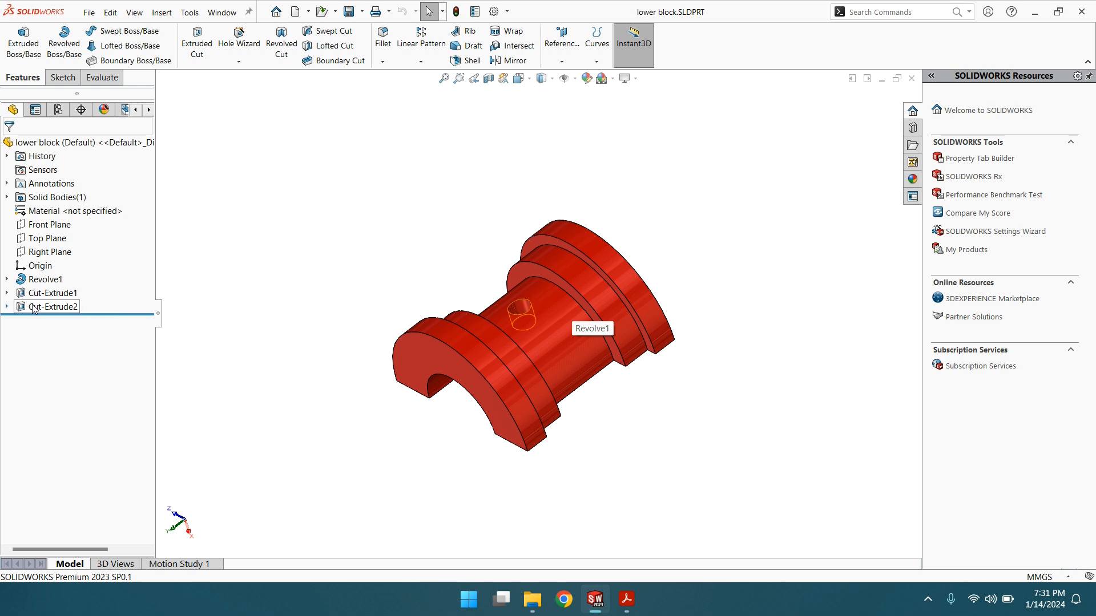
left_click(7, 293)
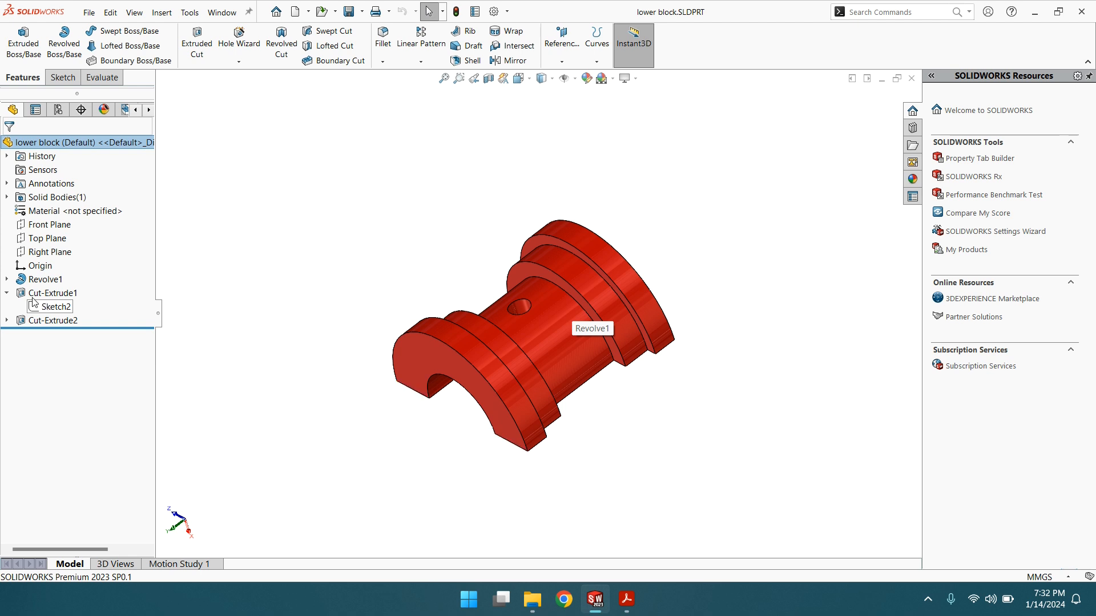
left_click(52, 293)
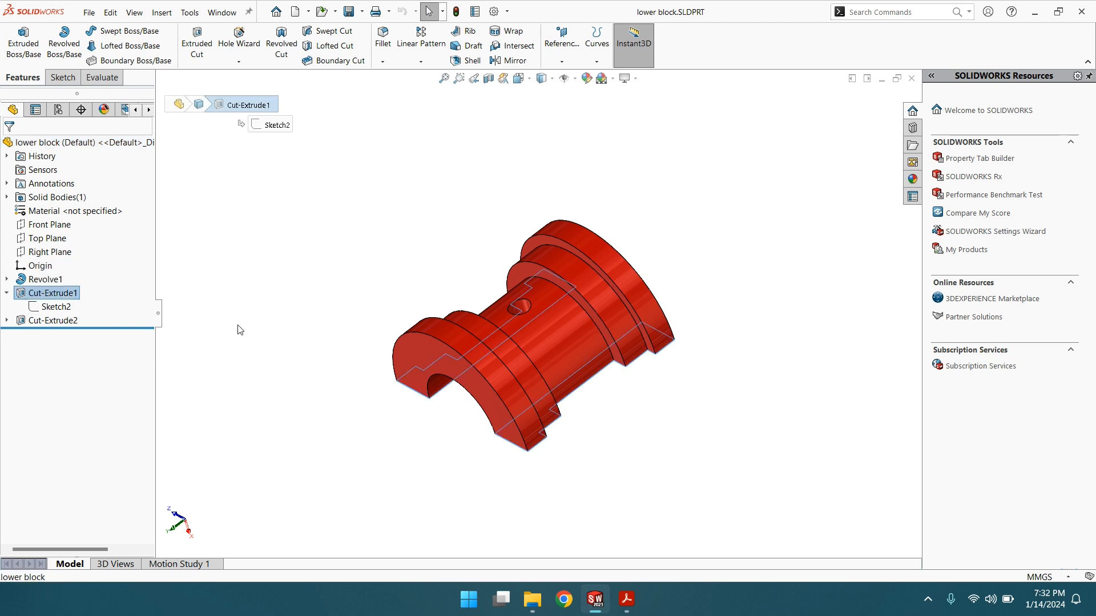
key("Delete")
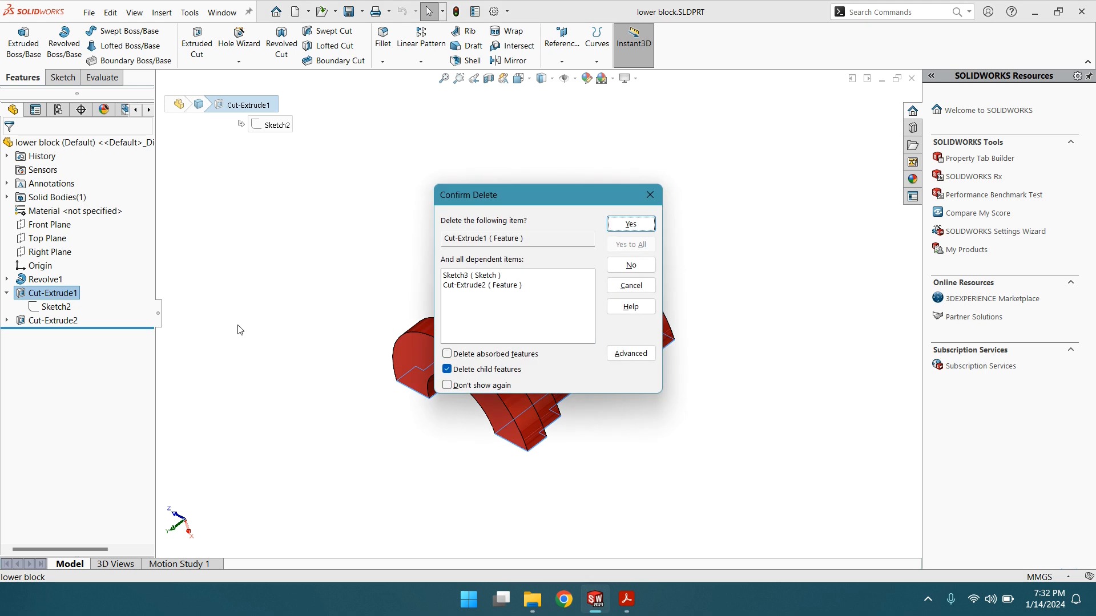
left_click(631, 223)
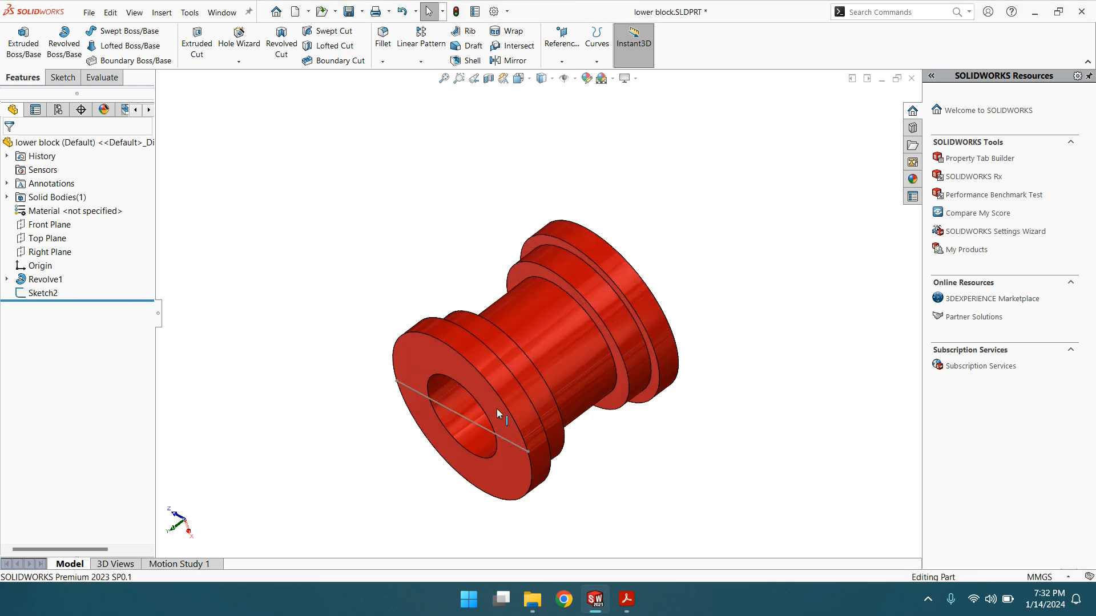
Cut away the upper half of the revolved body with the existing split-line sketch, Through All in both directions and the cut side flipped
scroll(495, 401, "up", 2)
scroll(506, 396, "down", 4)
scroll(562, 309, "up", 2)
scroll(583, 291, "down", 1)
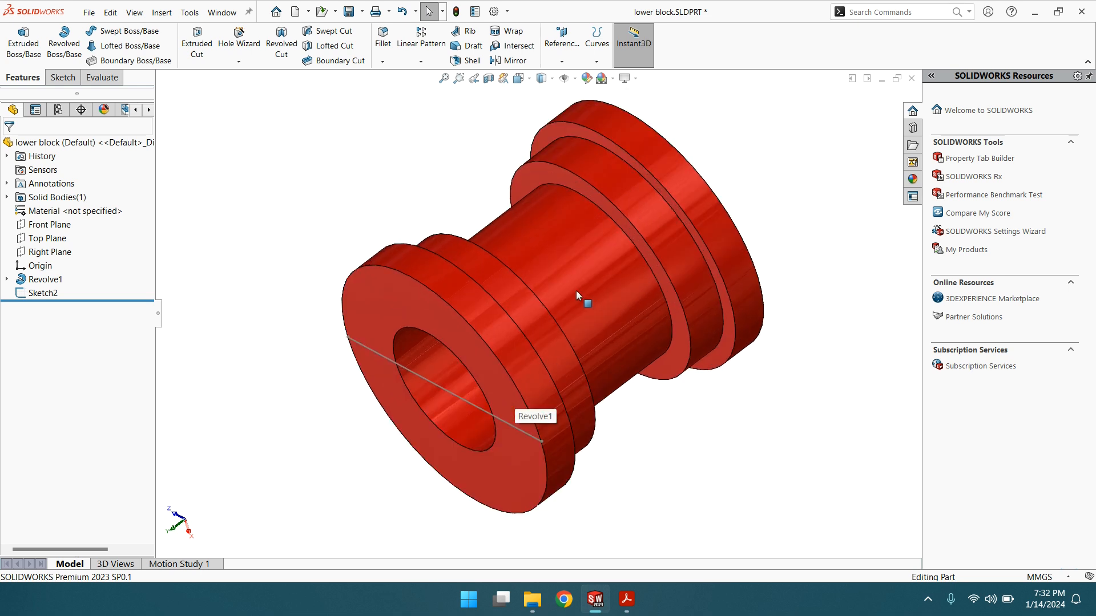
scroll(565, 299, "up", 1)
left_click(468, 363)
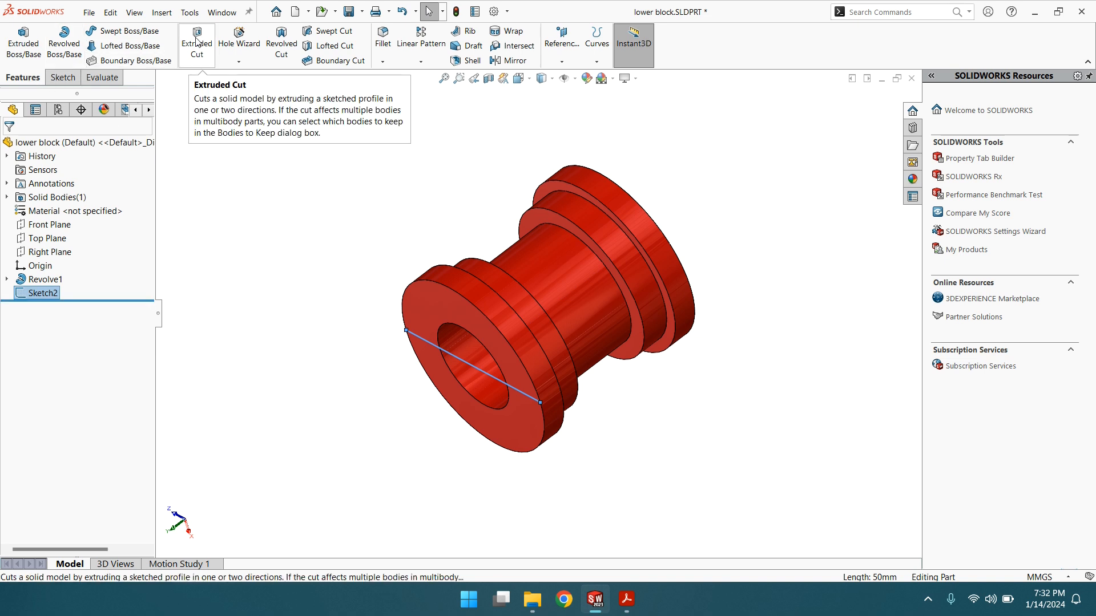
left_click(196, 42)
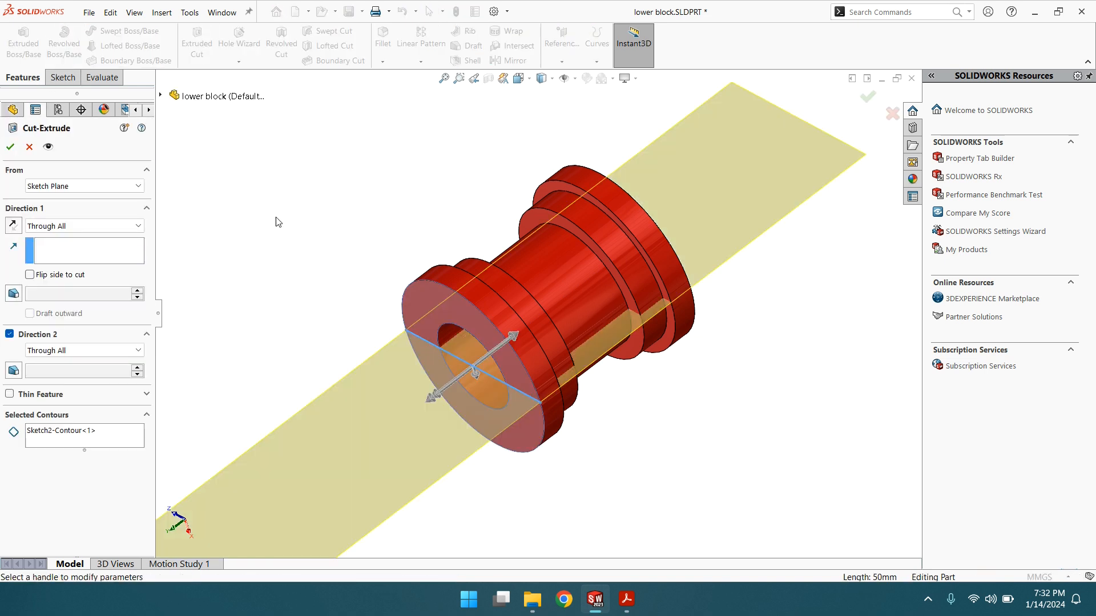
scroll(452, 323, "up", 3)
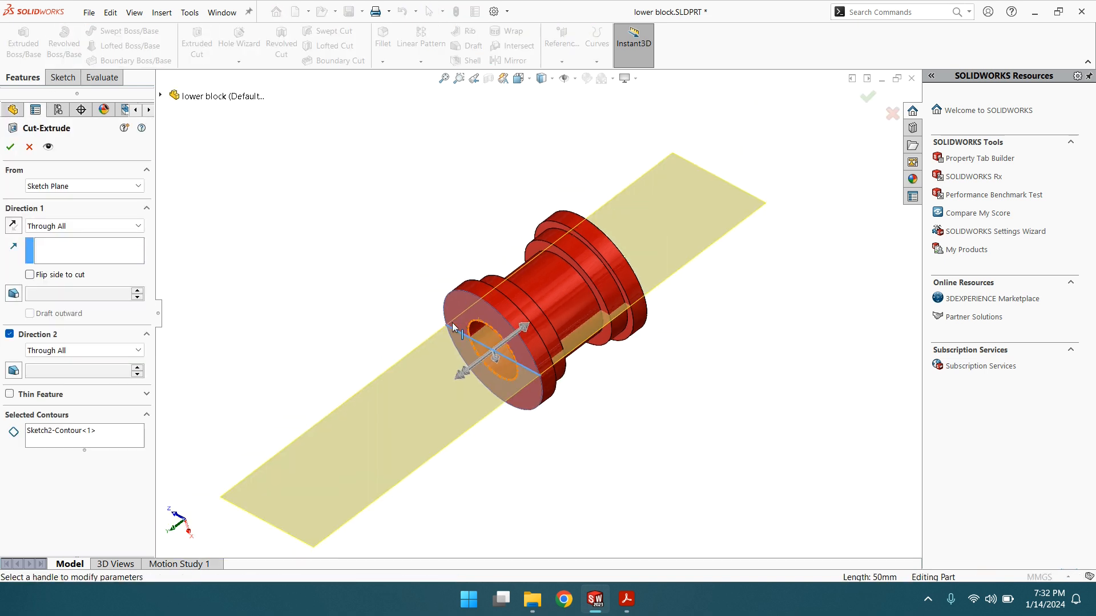
left_click(30, 274)
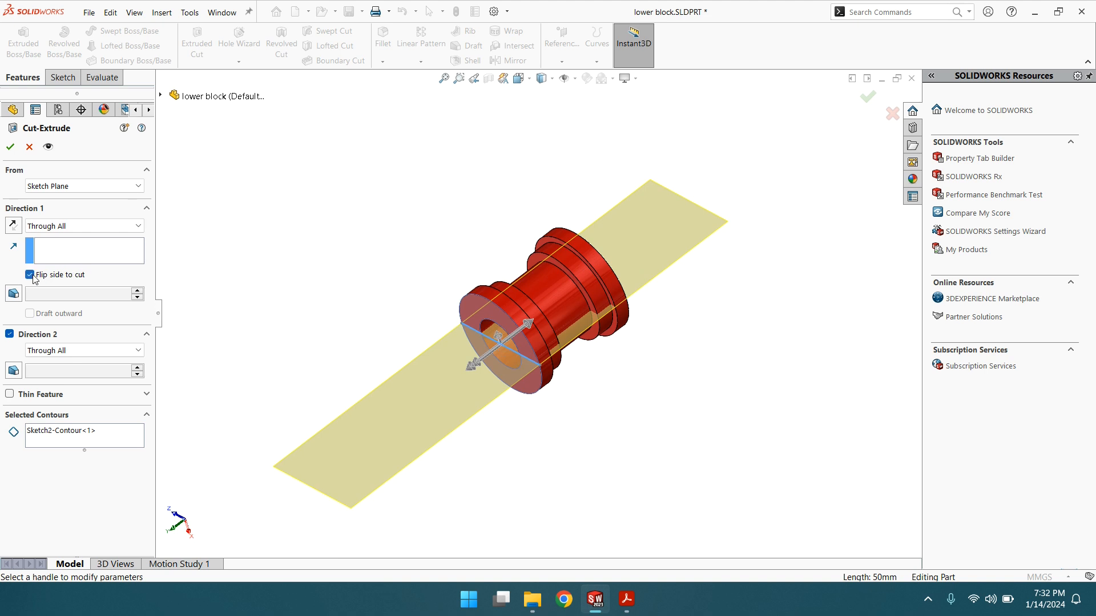
left_click(10, 147)
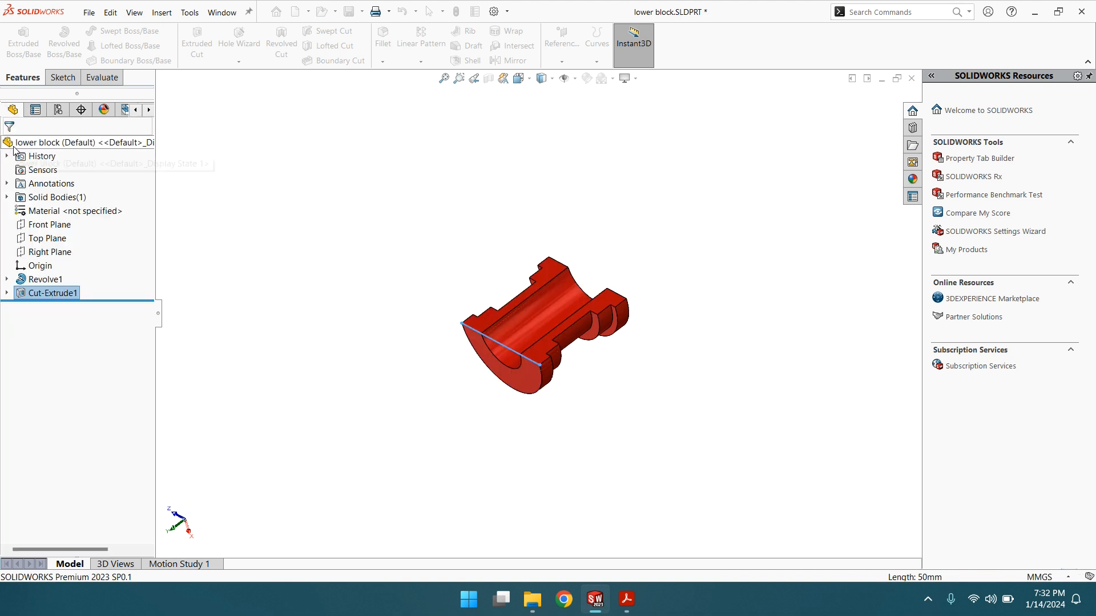
left_click(377, 322)
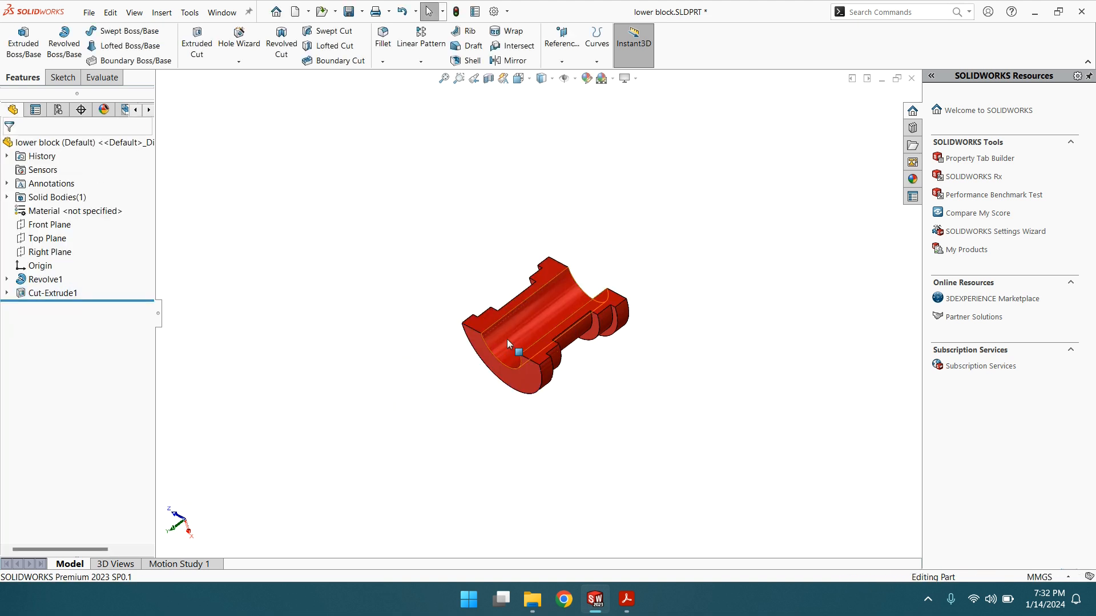
On the flat split face of the lower block, sketch a circle about 6.8 mm in diameter centred on the origin
scroll(556, 327, "up", 2)
scroll(544, 318, "down", 1)
scroll(543, 317, "down", 4)
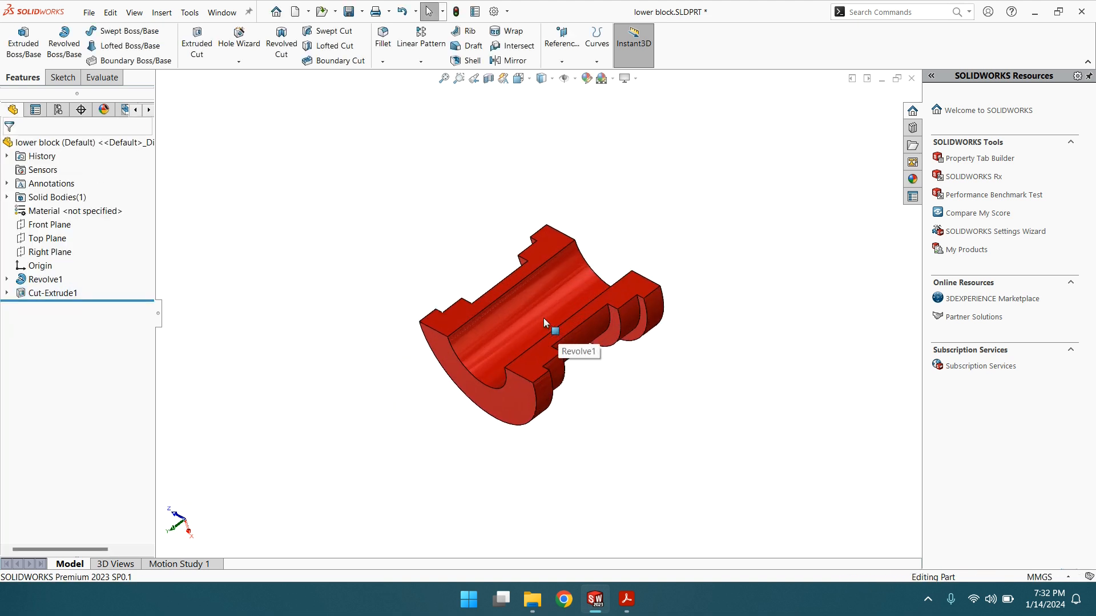
middle_click_drag(657, 385, 682, 409)
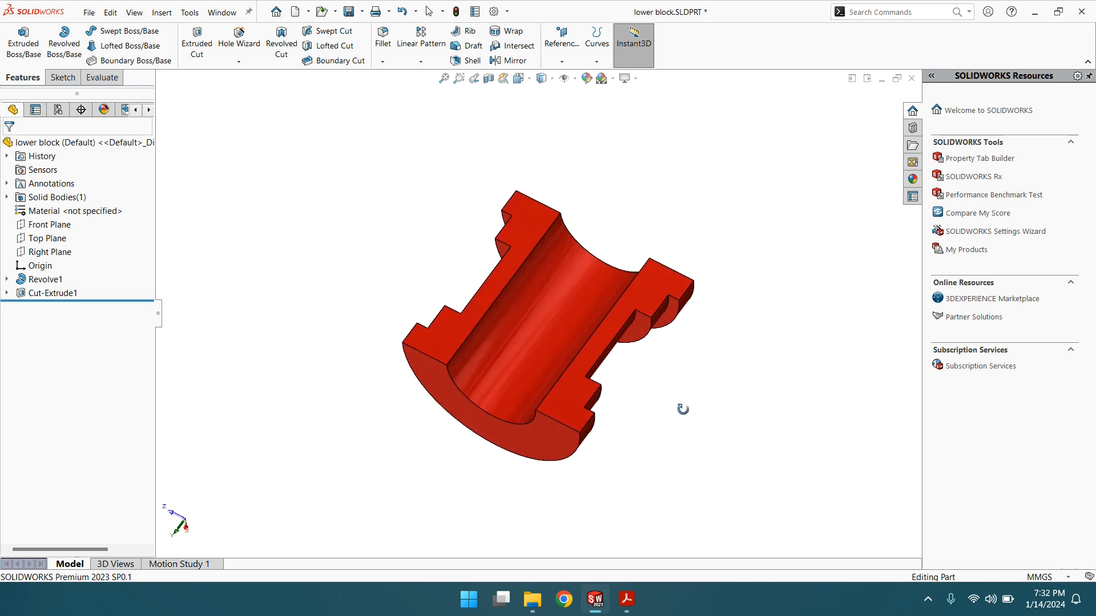
left_click(560, 398)
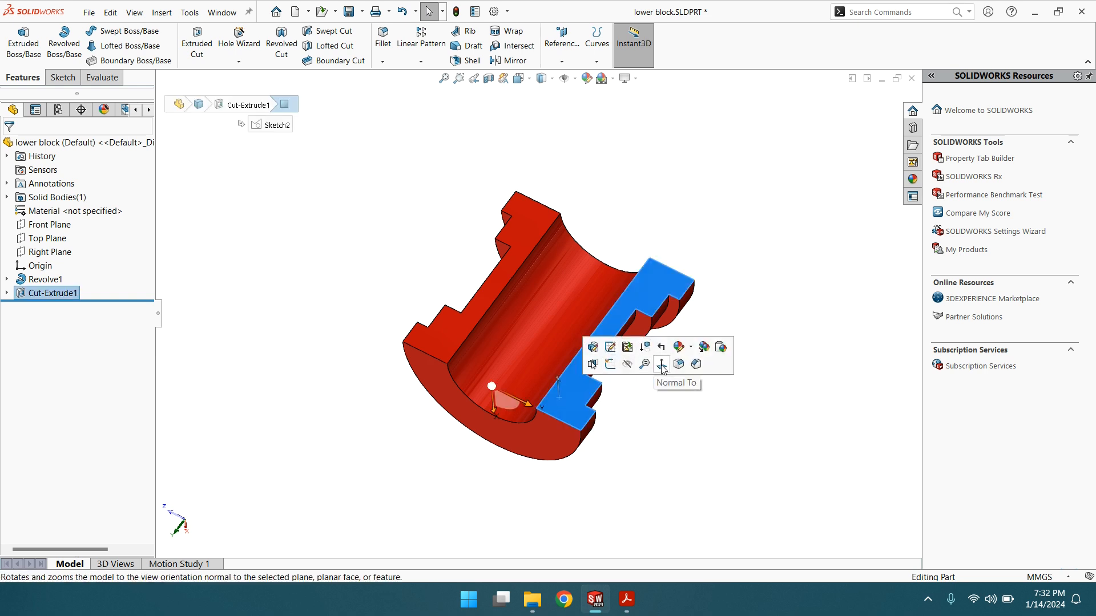
left_click(660, 364)
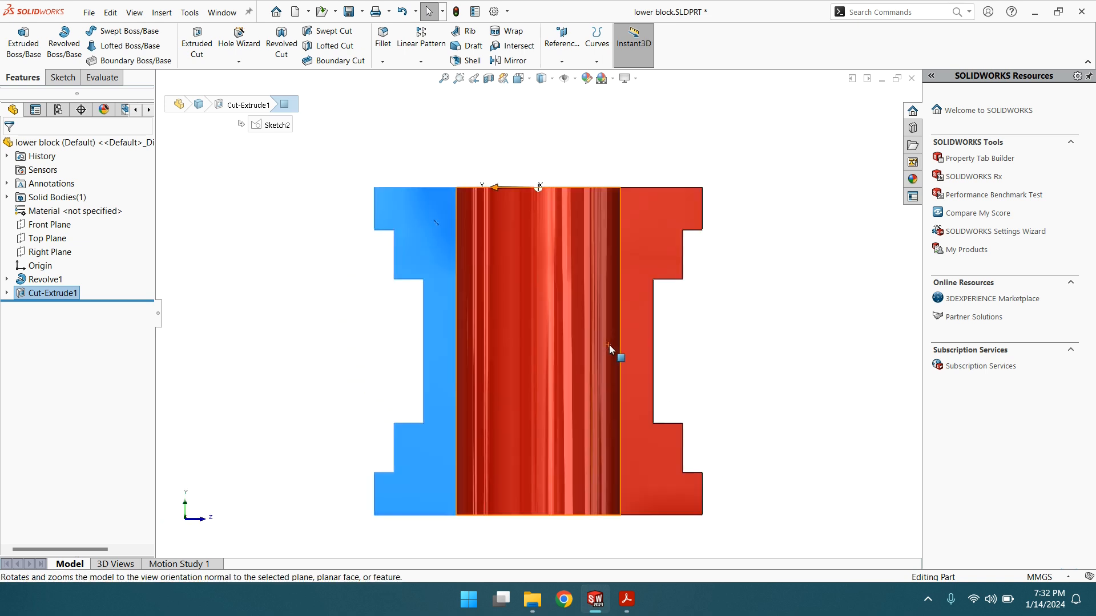
left_click(63, 77)
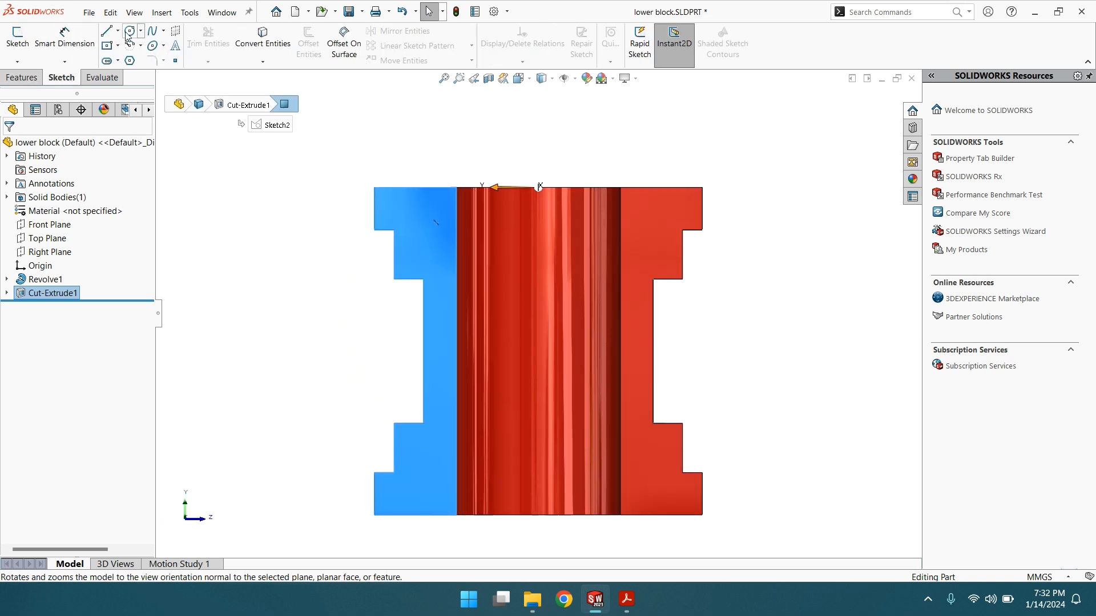
left_click(130, 30)
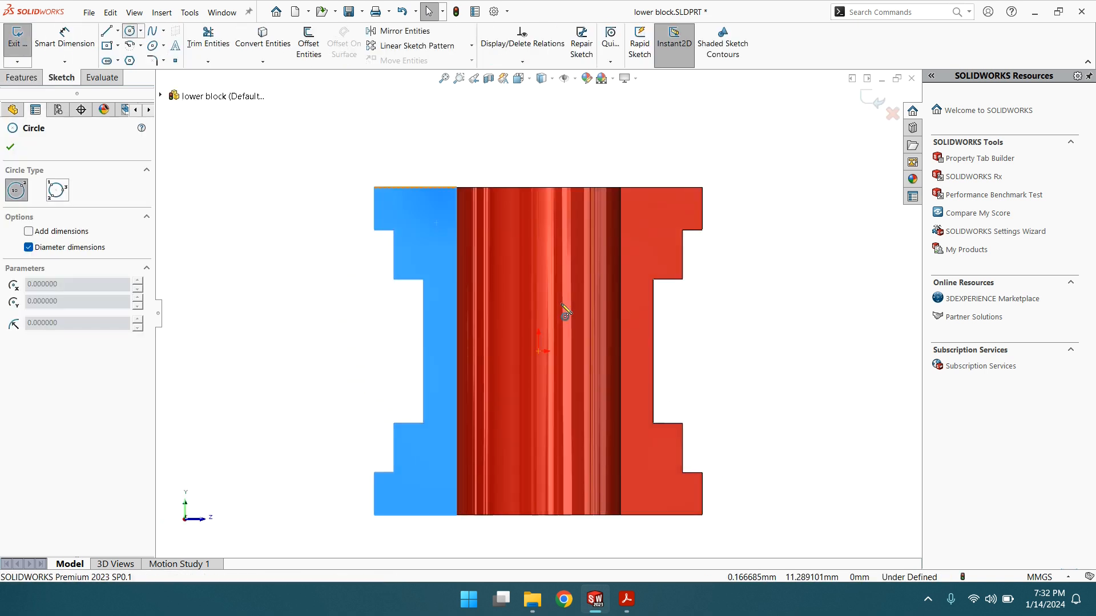
left_click(539, 351)
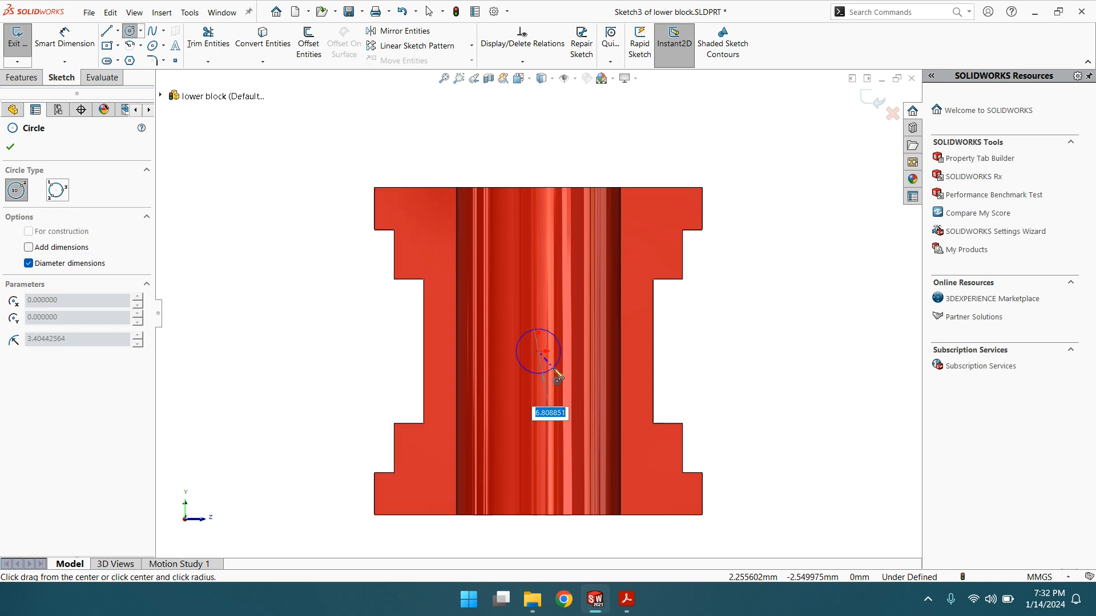
left_click(553, 370)
Dimension the sketched circle's diameter as 6 mm
left_click(64, 40)
left_click(529, 331)
left_click(540, 299)
type("6")
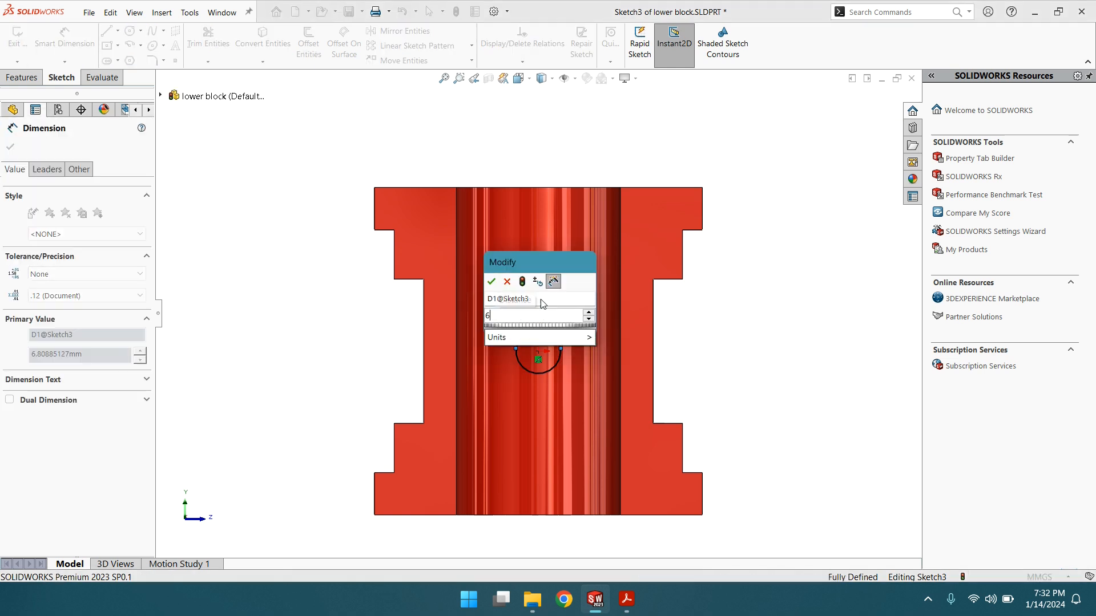
key("Return")
left_click(10, 146)
key("Escape")
Extrude the circle as a merged boss to a 23.5 mm blind depth, in the reversed direction through the block's outer wall
left_click(22, 77)
middle_click_drag(409, 326, 312, 398)
left_click(39, 54)
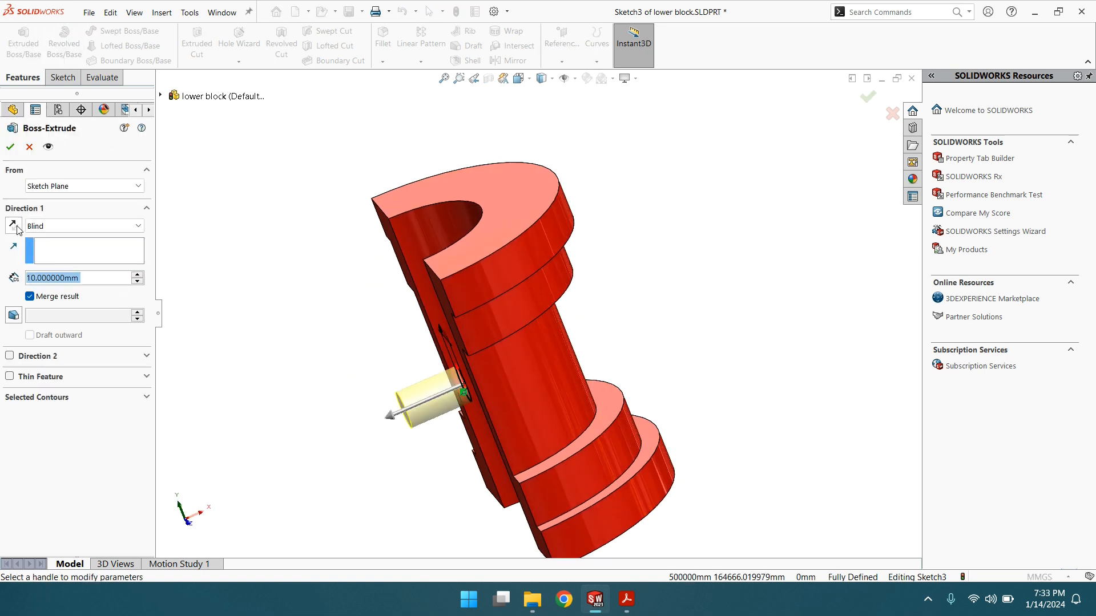
left_click(17, 228)
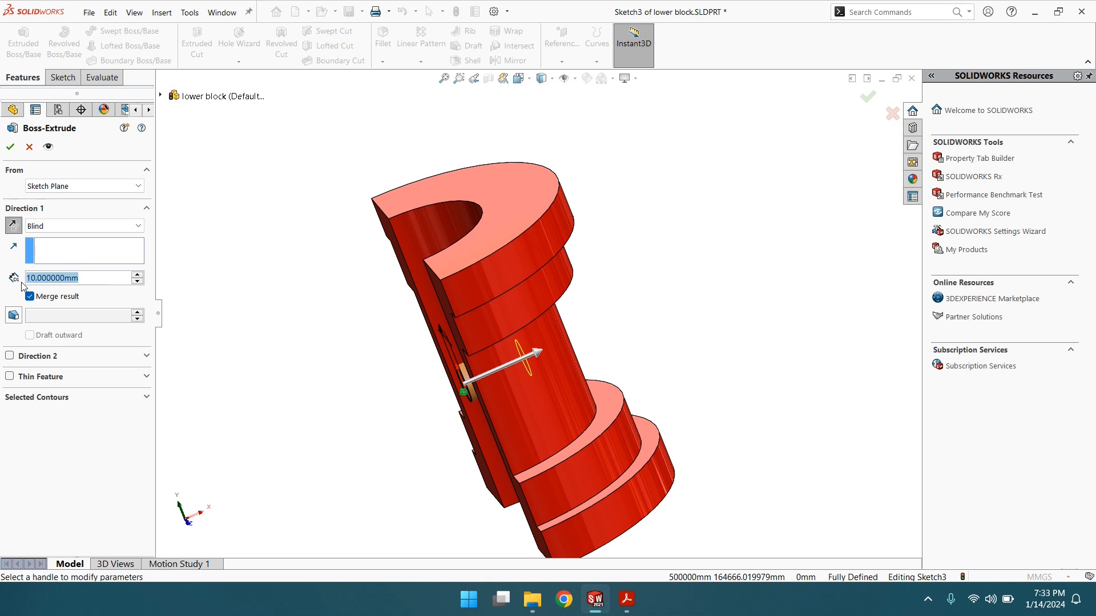
type("23.5")
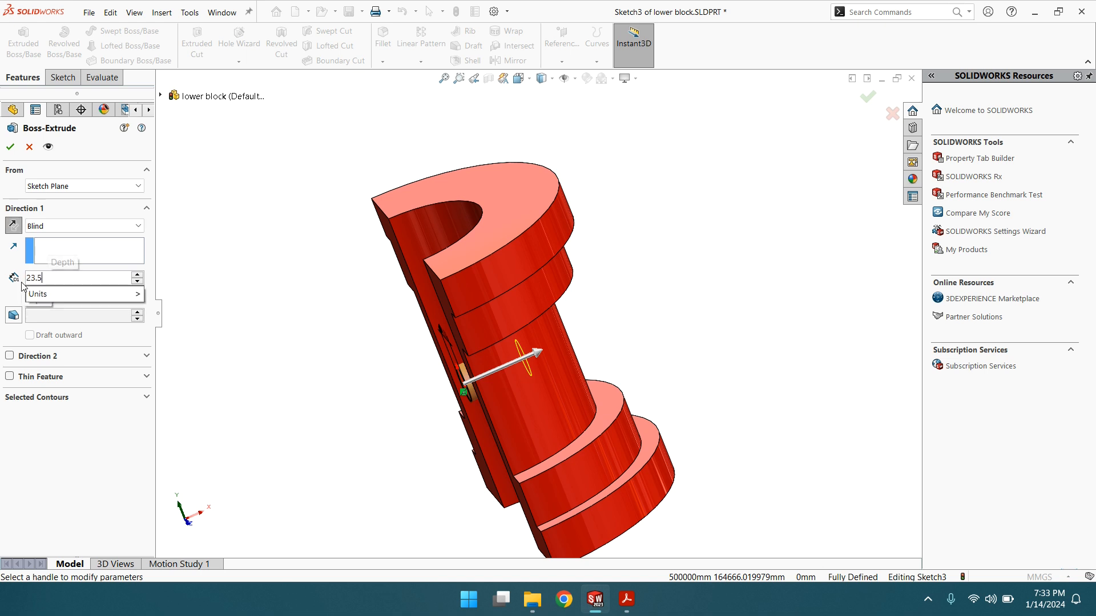
key("Return")
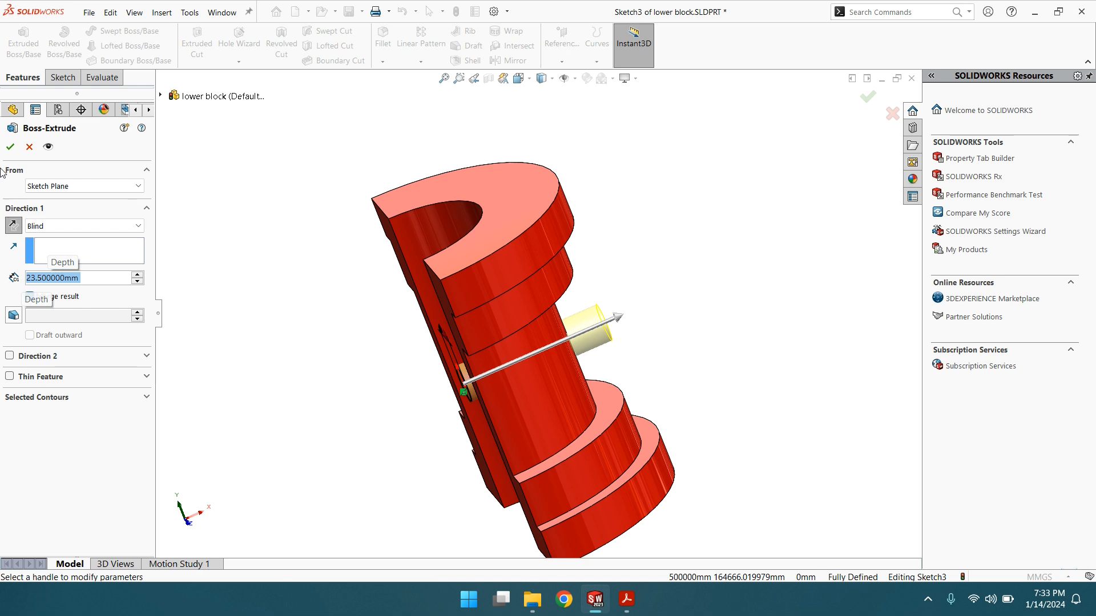
key("Return")
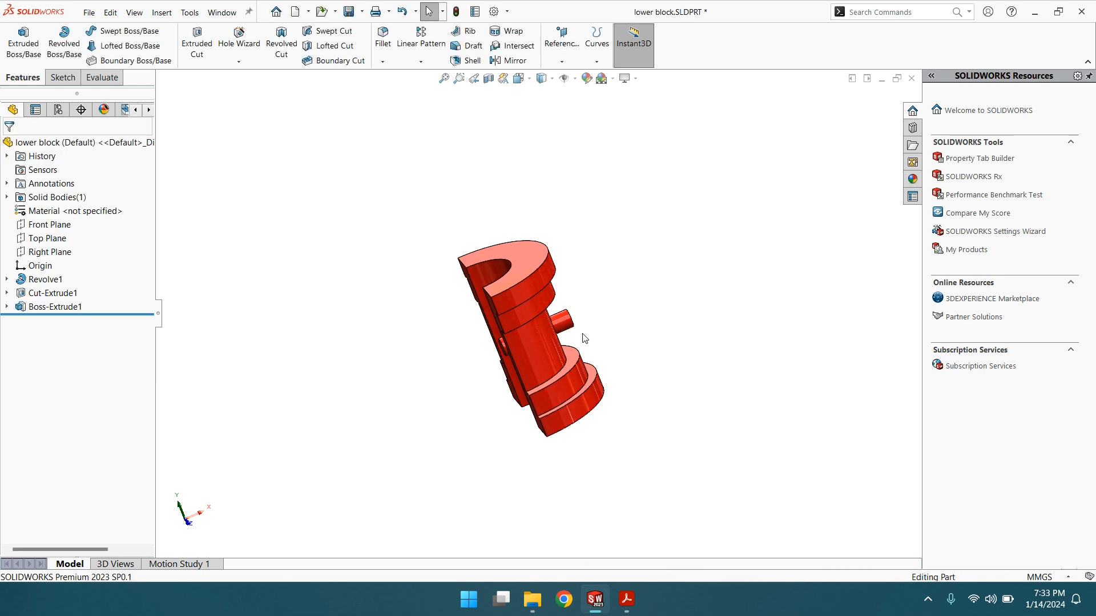
On the semicircular end face, sketch a 25 mm diameter circle centred on the bore axis and coincident with the bore edge
middle_click_drag(580, 340, 628, 328)
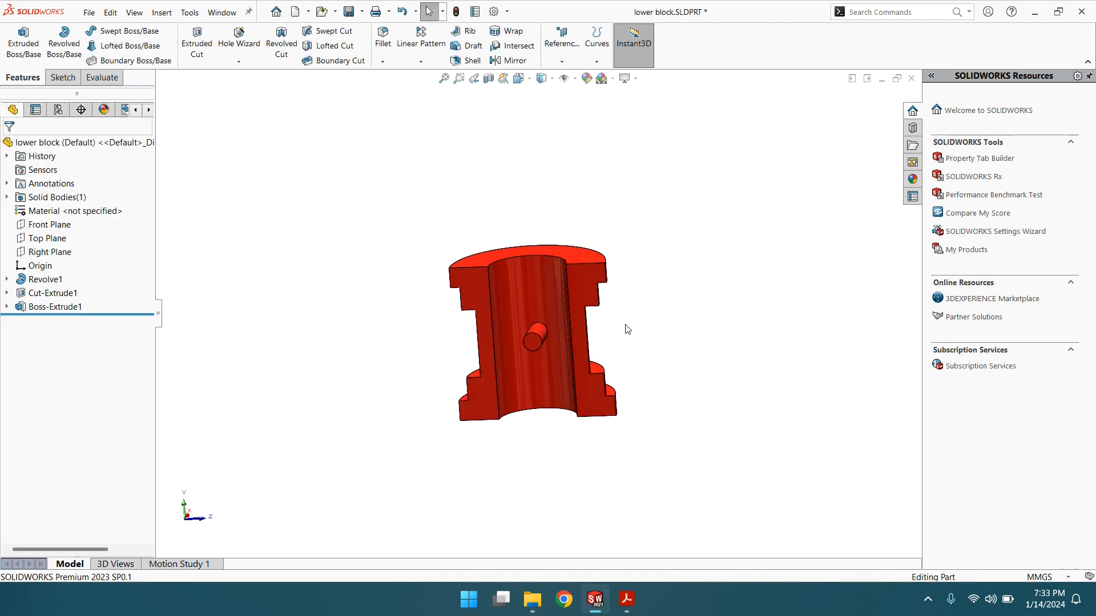
middle_click_drag(539, 334, 557, 450)
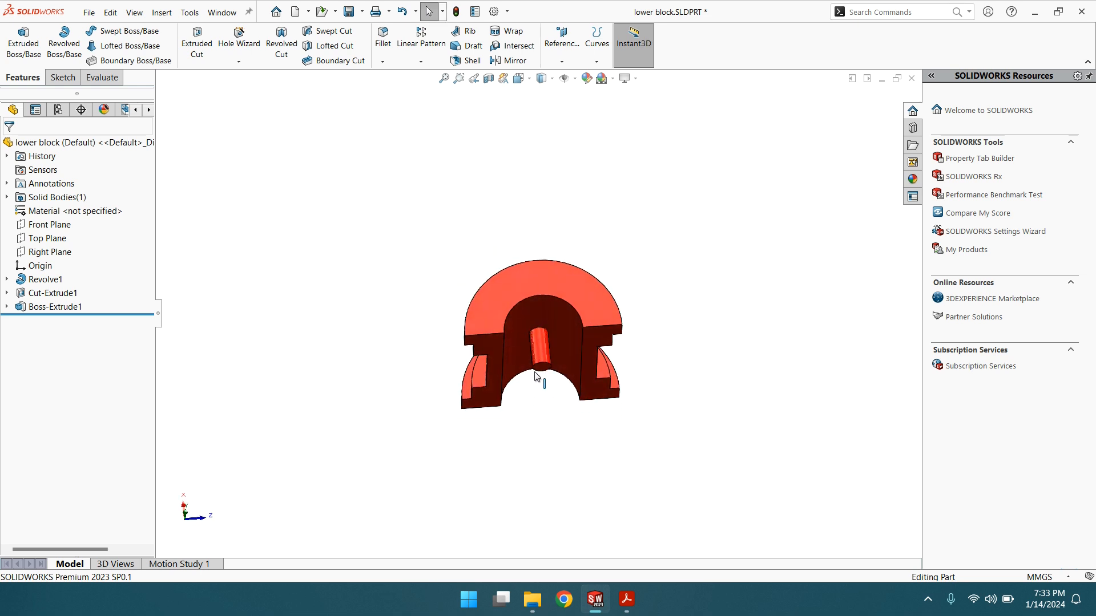
scroll(536, 343, "down", 2)
scroll(545, 334, "down", 2)
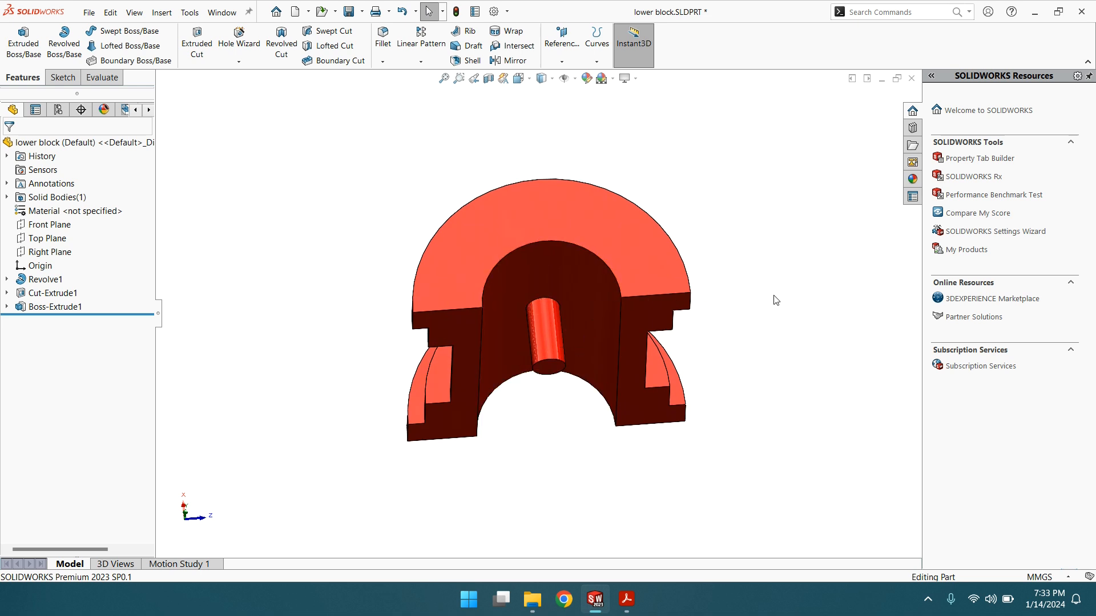
left_click(645, 252)
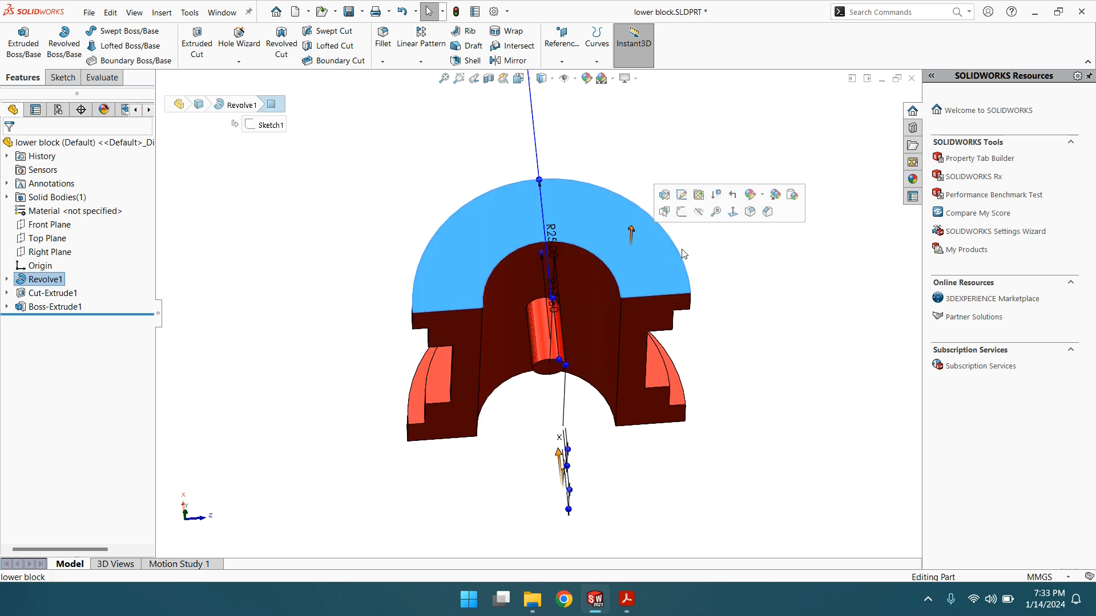
left_click(733, 213)
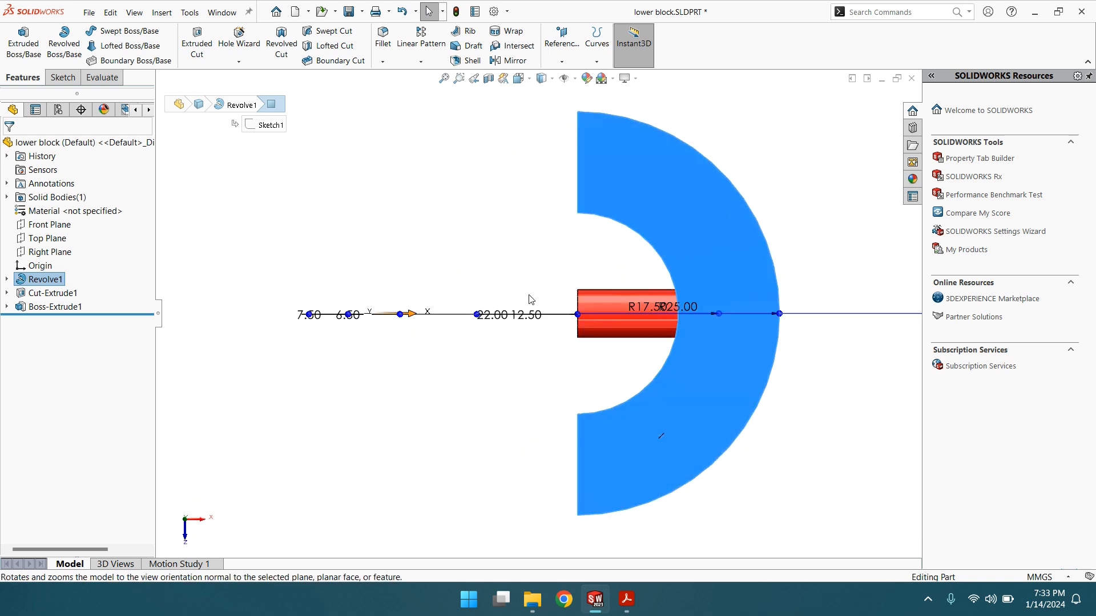
scroll(531, 299, "up", 3)
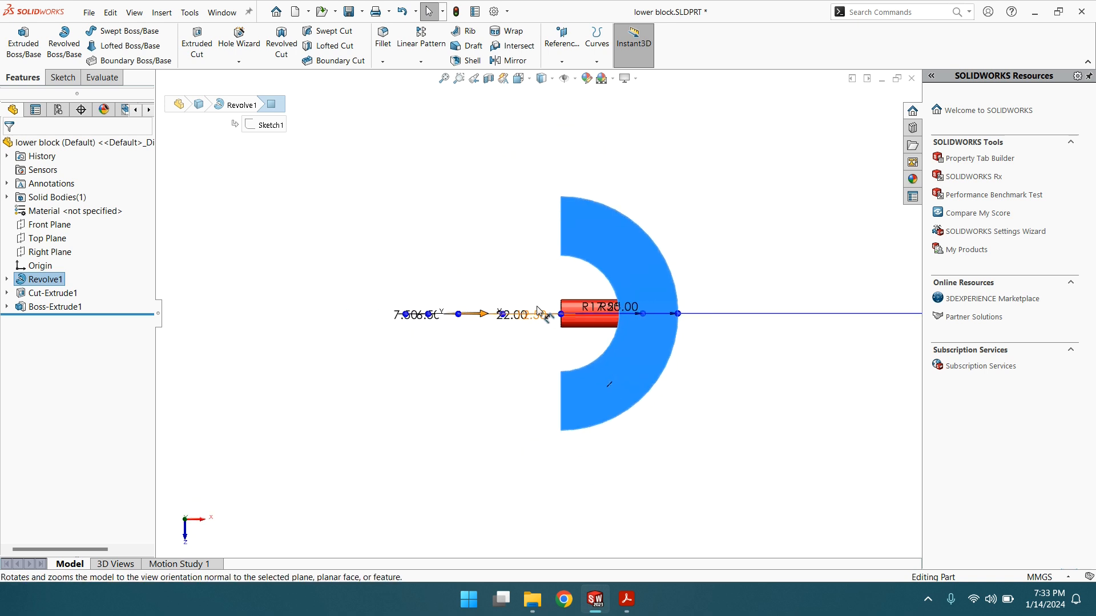
left_click(63, 77)
left_click(130, 31)
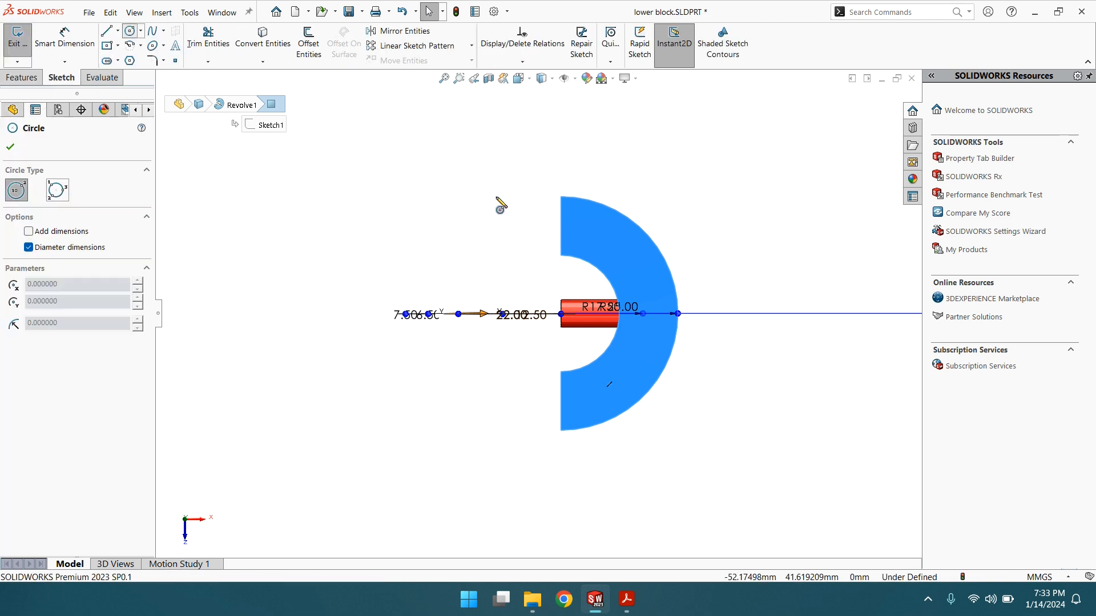
left_click(561, 314)
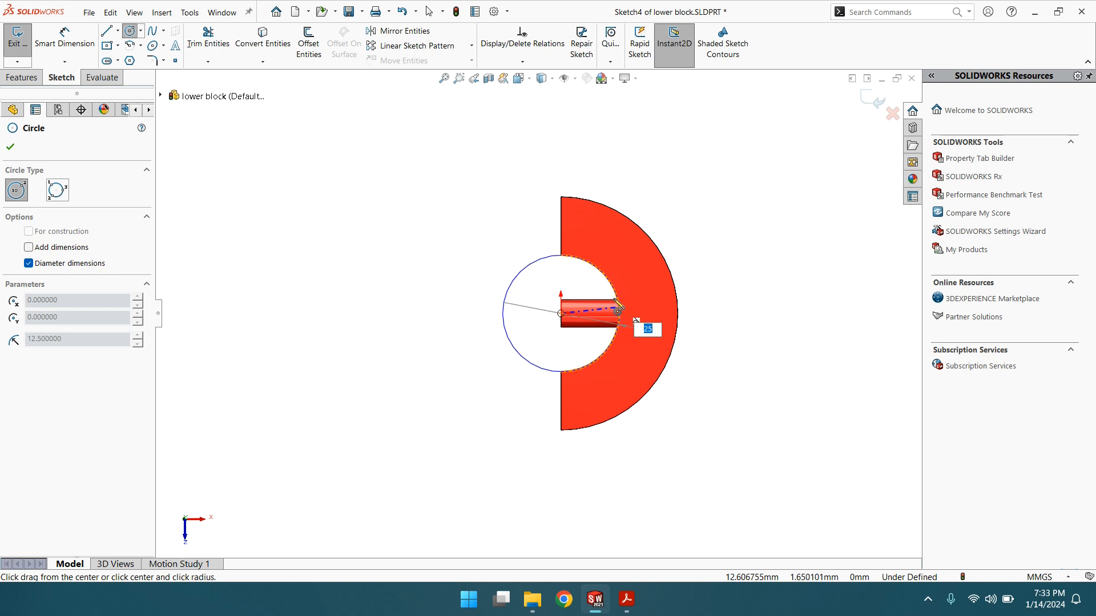
left_click(561, 255)
right_click(563, 258)
left_click(588, 262)
Cut the bore circle Through All to remove the part of the peg inside the bore
left_click(21, 77)
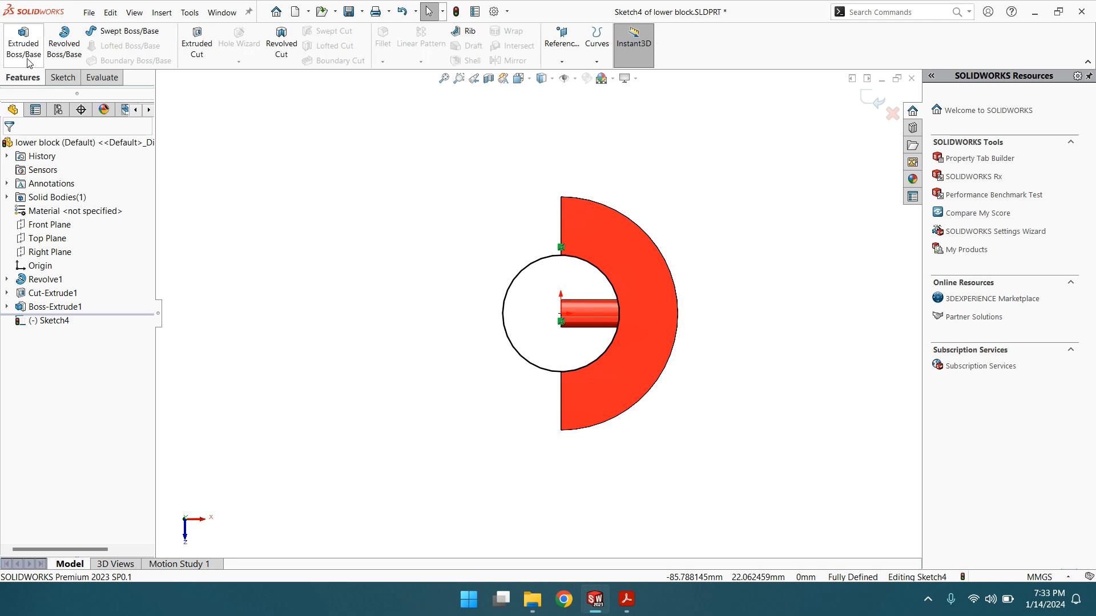
left_click(85, 226)
left_click(66, 250)
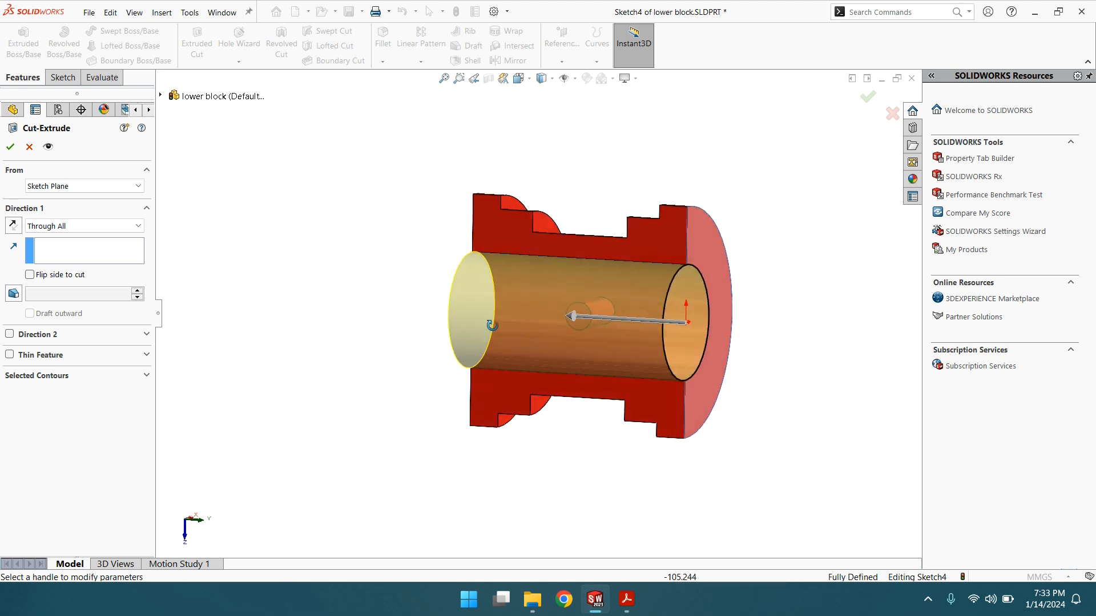
left_click(368, 308)
Inspect the finished lower block with its outer peg and save the part
scroll(699, 331, "up", 4)
middle_click_drag(679, 329, 502, 230)
scroll(573, 306, "down", 5)
mouse_move(573, 305)
middle_mouse_down()
mouse_move(637, 329)
mouse_move(560, 309)
middle_mouse_up()
scroll(559, 309, "down", 2)
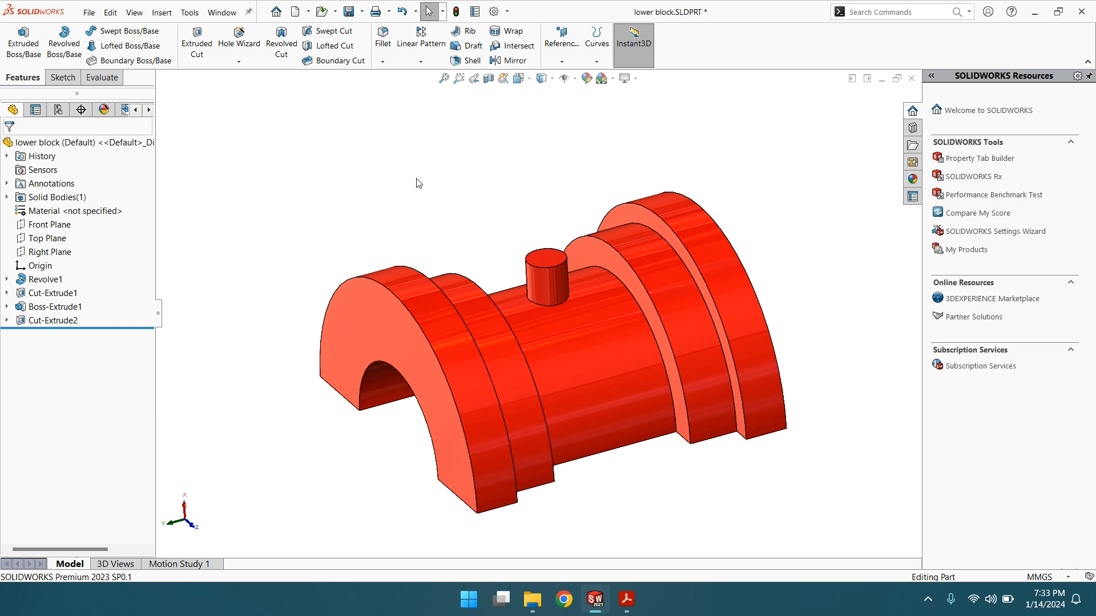
scroll(550, 262, "up", 3)
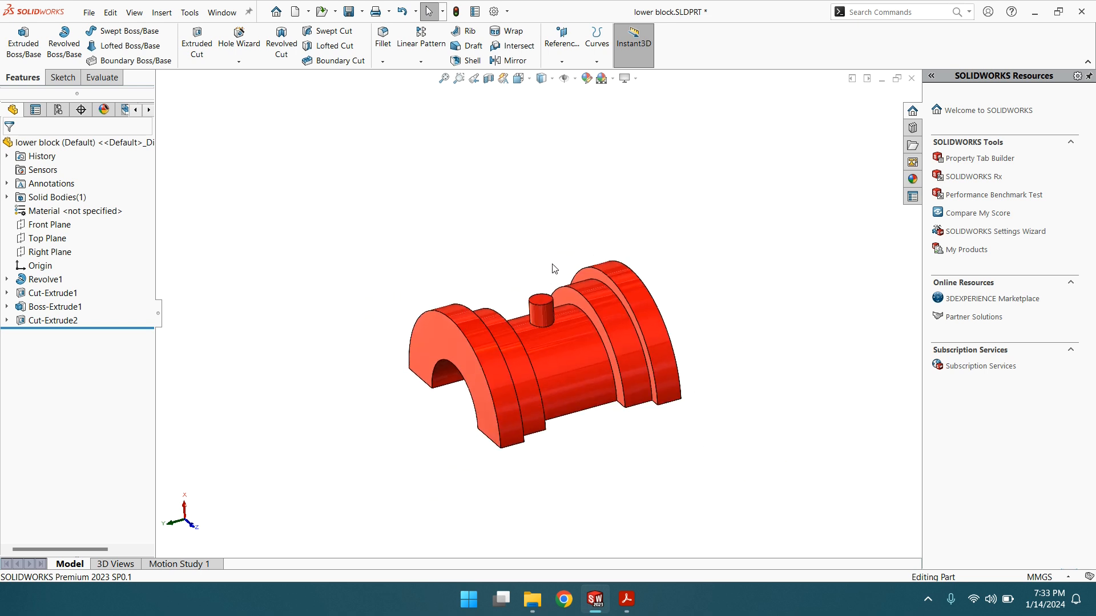
left_click(88, 13)
left_click(120, 146)
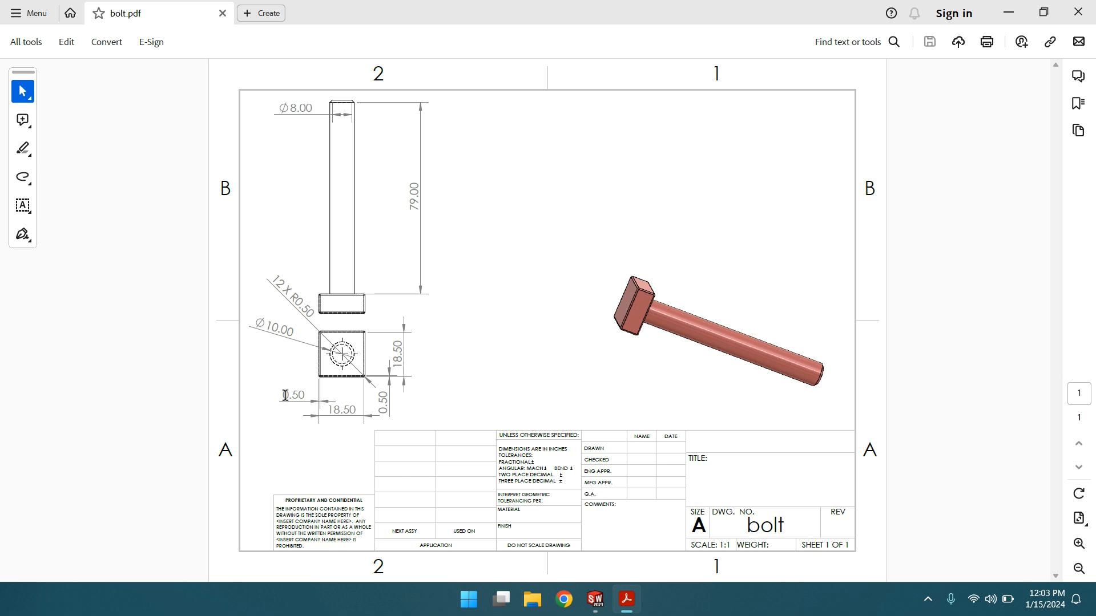
Check the square head's dimensions in the bolt.pdf drawing, switch to SOLIDWORKS and create a new part document
left_click_drag(284, 395, 309, 396)
left_click(309, 396)
double_click(301, 396)
left_click(353, 407)
left_click(597, 601)
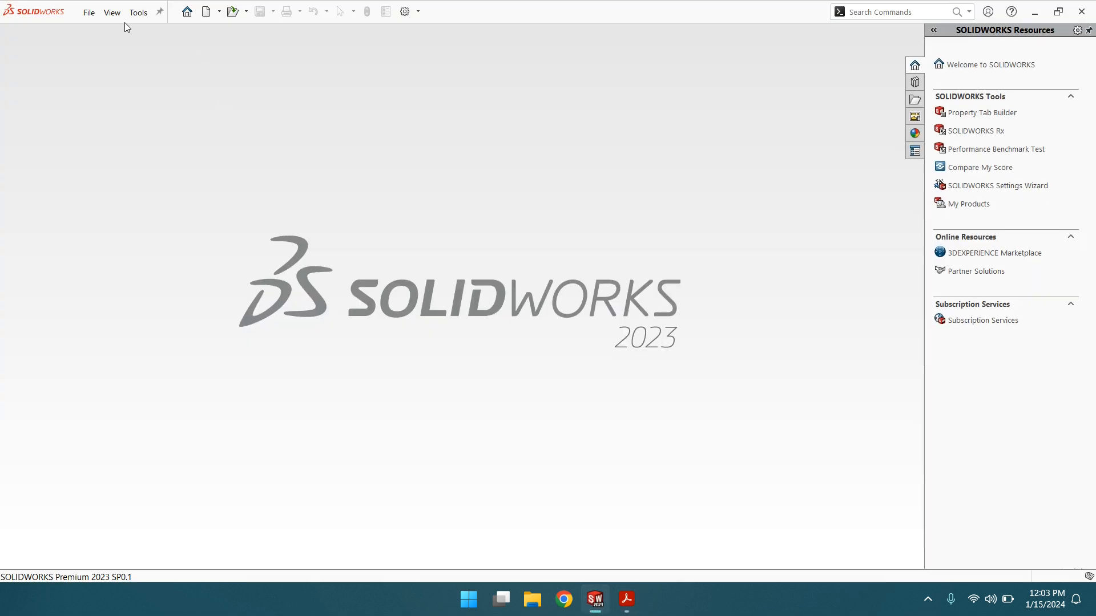
left_click(89, 12)
left_click(103, 32)
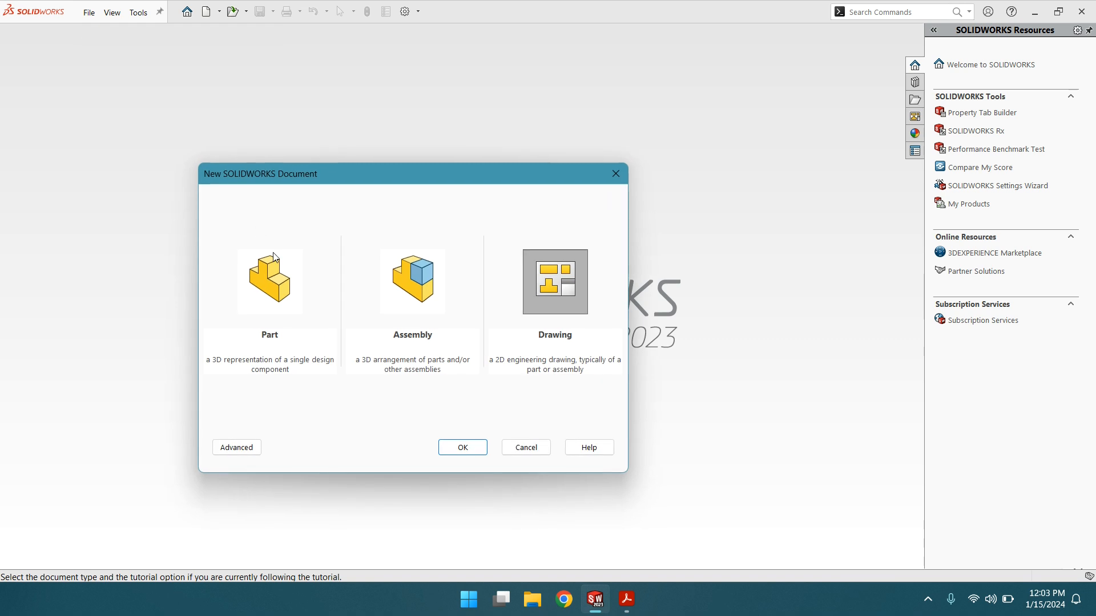
left_click(275, 257)
left_click(462, 447)
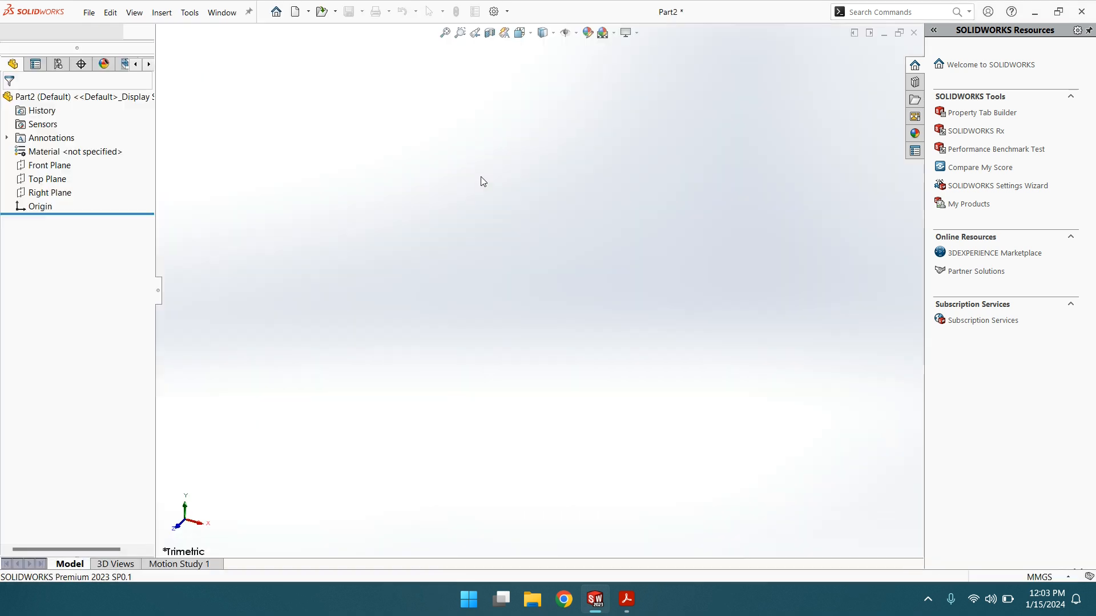
Open the list of background scenes for the new part
left_click(614, 78)
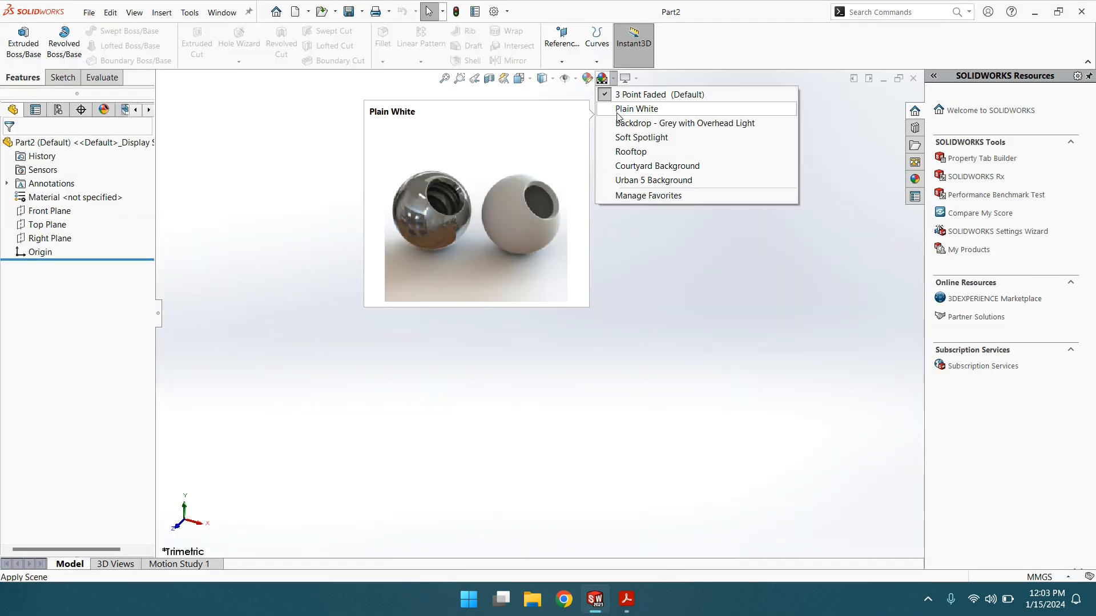
Apply the Plain White scene and sketch a 19 by 19 mm center rectangle at the origin on the Top Plane
left_click(640, 108)
left_click(47, 225)
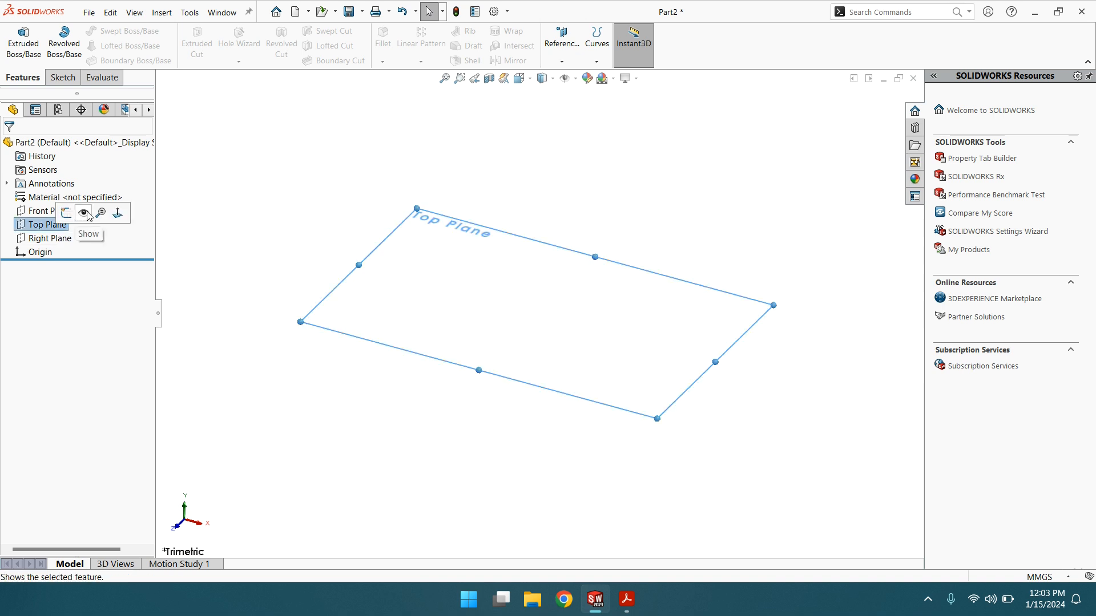
left_click(117, 213)
left_click(63, 77)
left_click(108, 46)
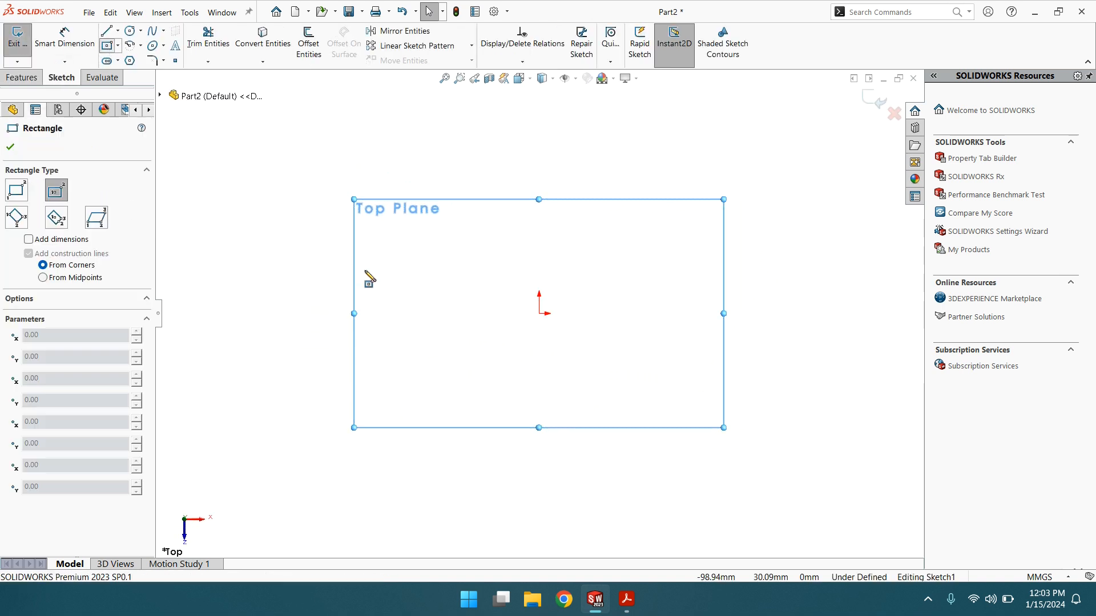
left_click(539, 314)
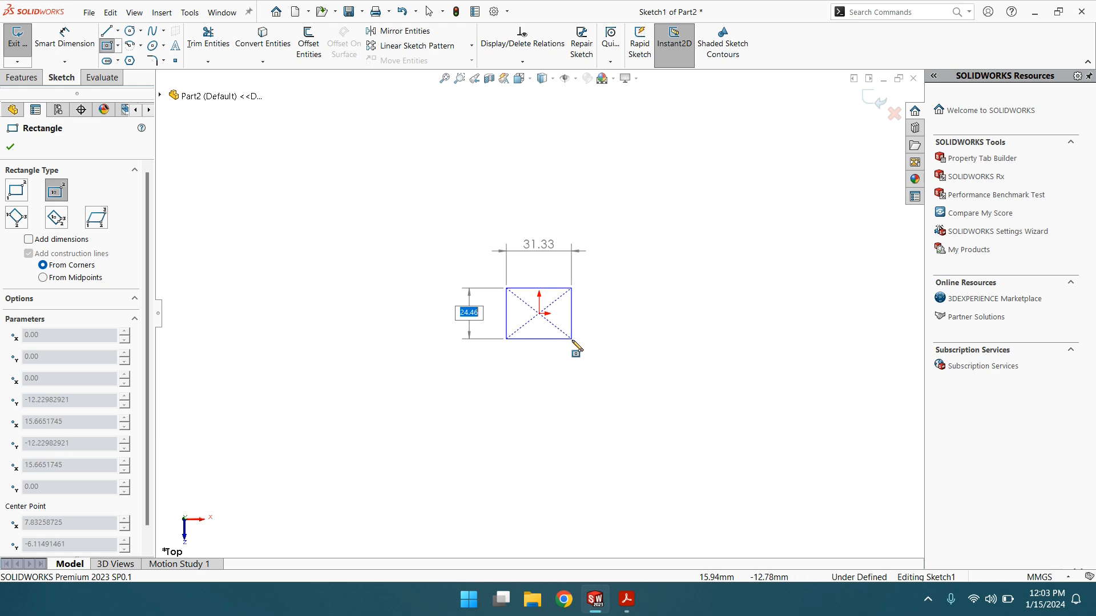
type("19")
key("Tab")
type("19")
key("Return")
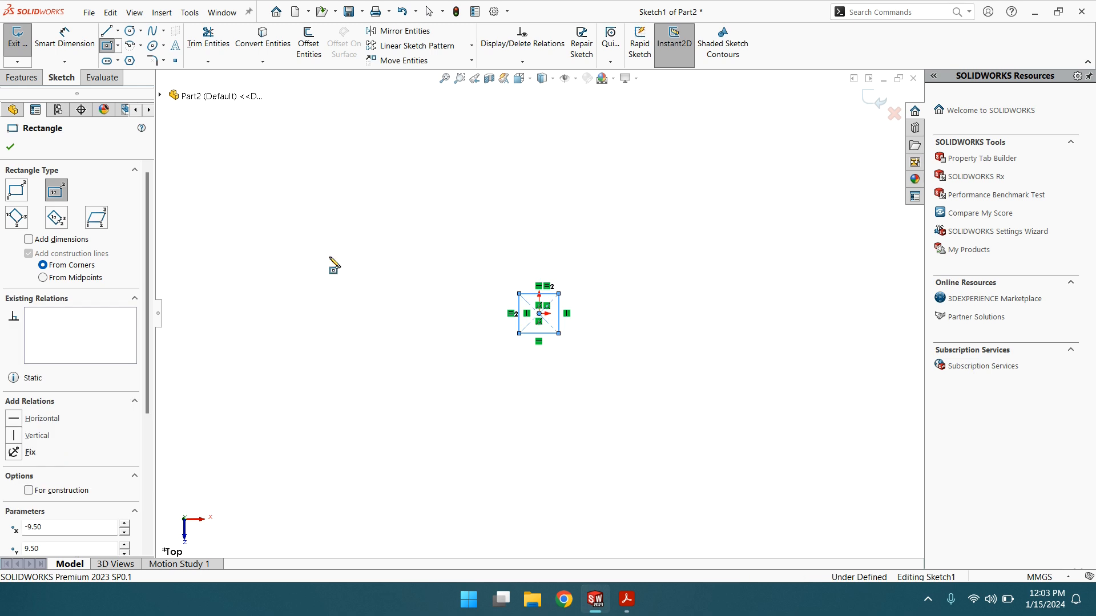
left_click(10, 148)
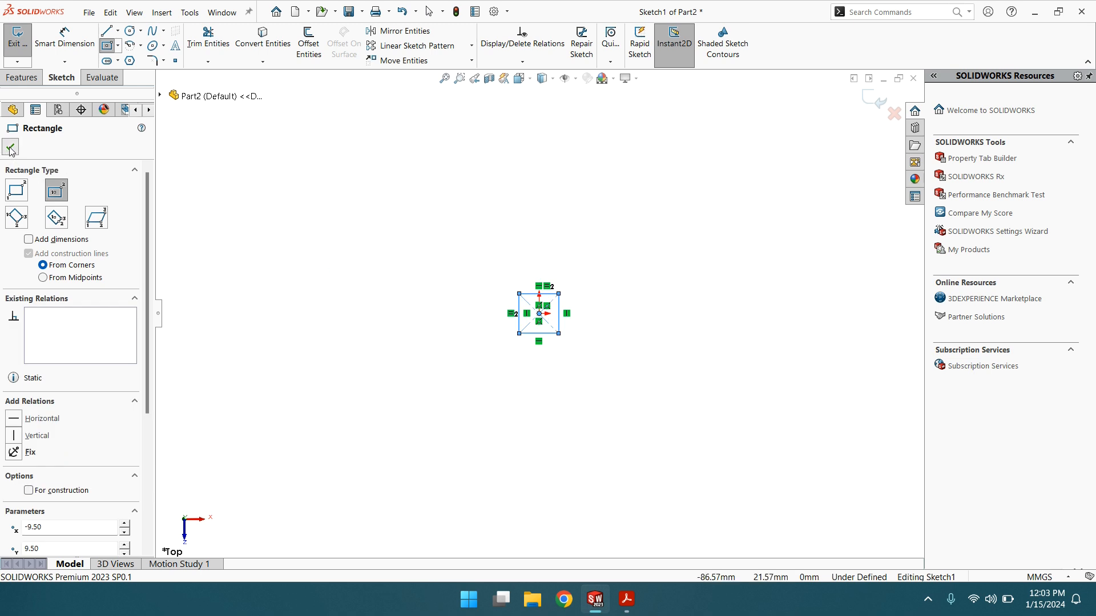
Extrude the square sketch 8 mm to form the bolt head
left_click(23, 77)
left_click(23, 43)
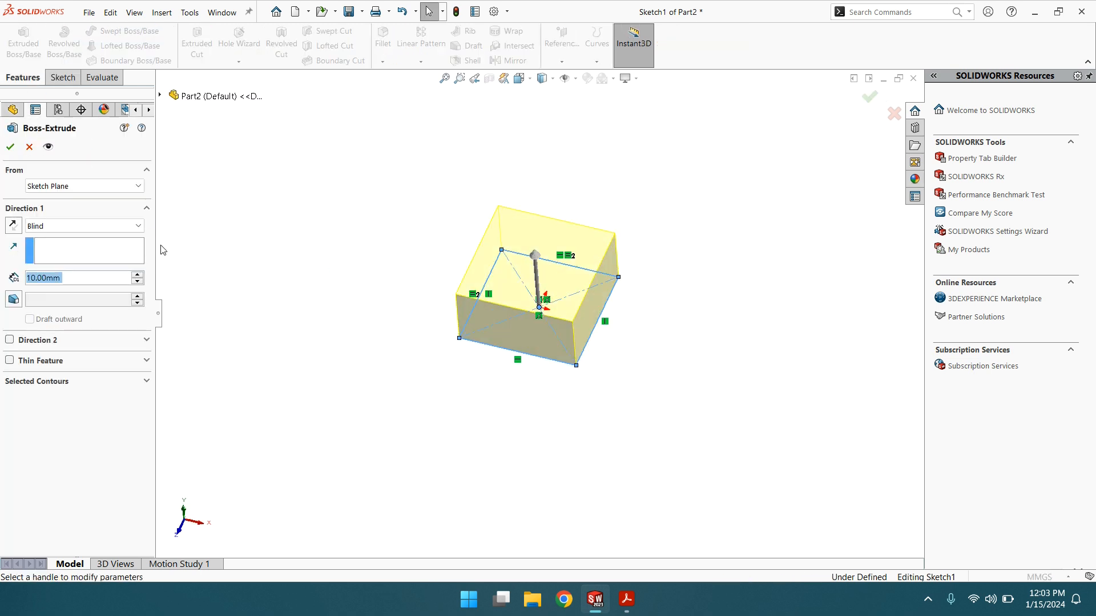
left_click(10, 148)
Sketch a 10 mm diameter circle centered at the origin on the square head's top face
middle_click_drag(657, 213, 638, 294)
left_click(525, 311)
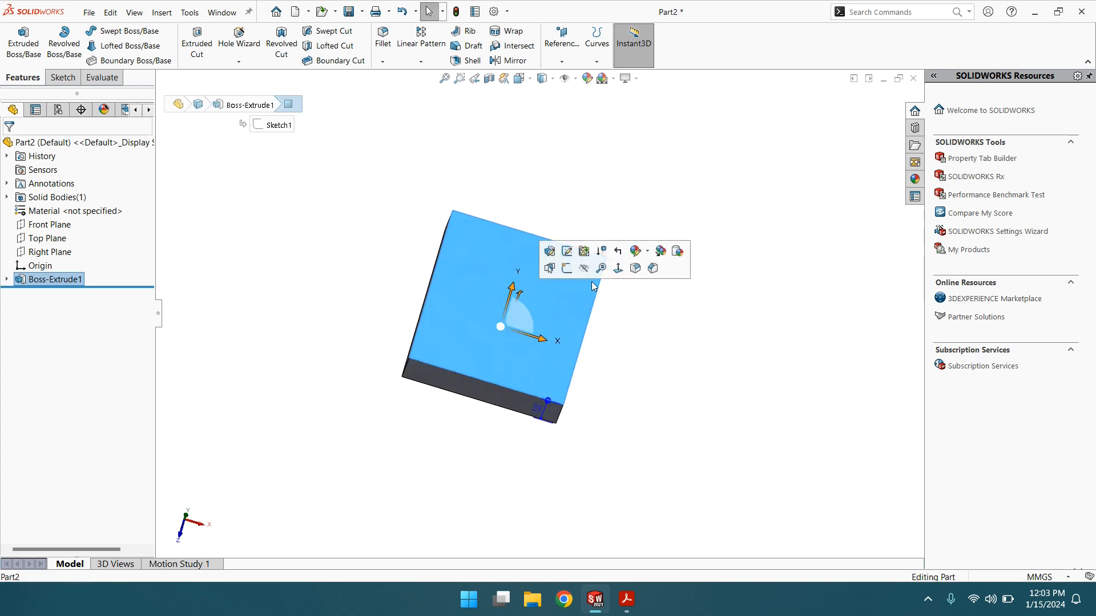
left_click(617, 269)
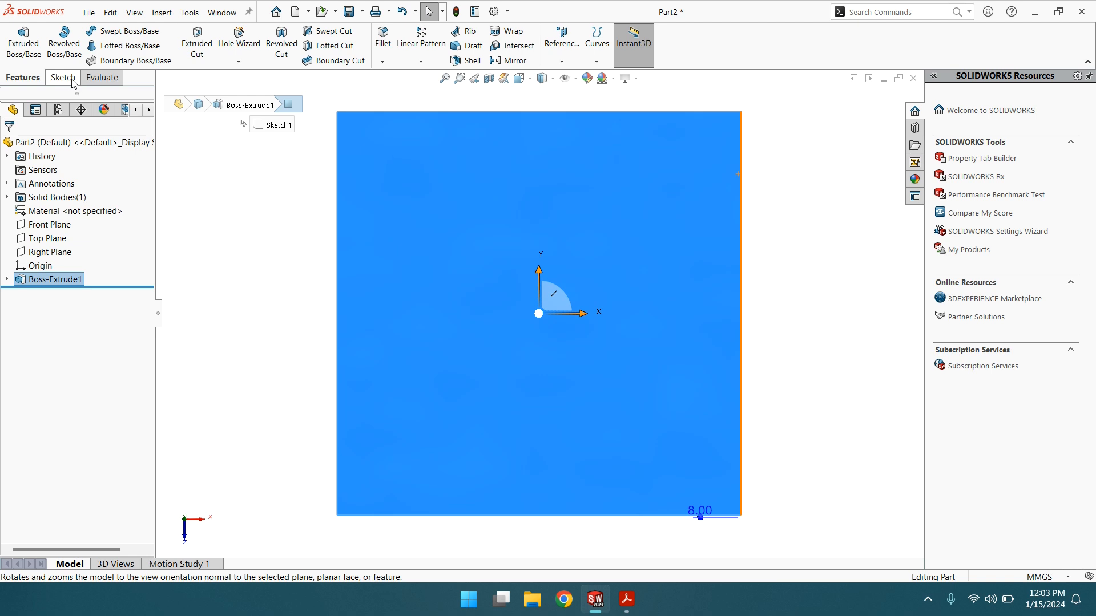
left_click(62, 77)
left_click(128, 34)
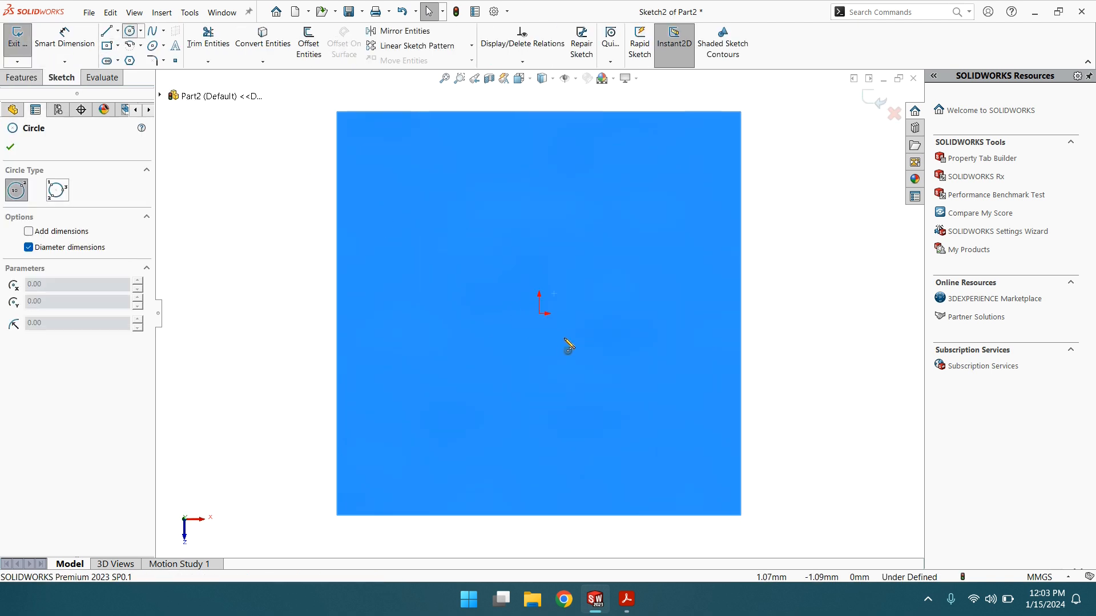
left_click(539, 313)
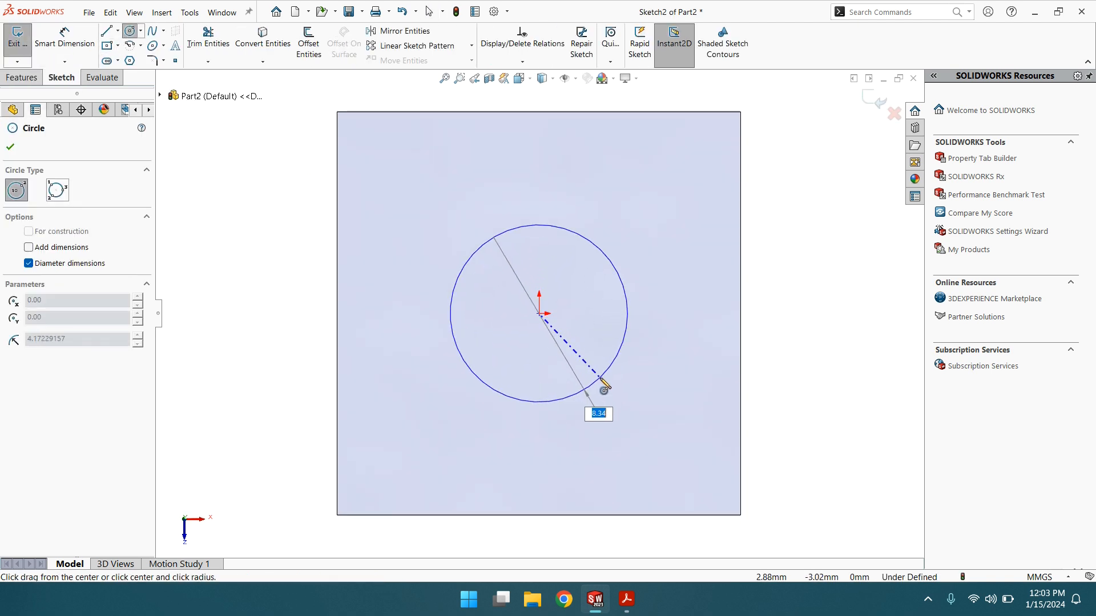
type("10")
key("Return")
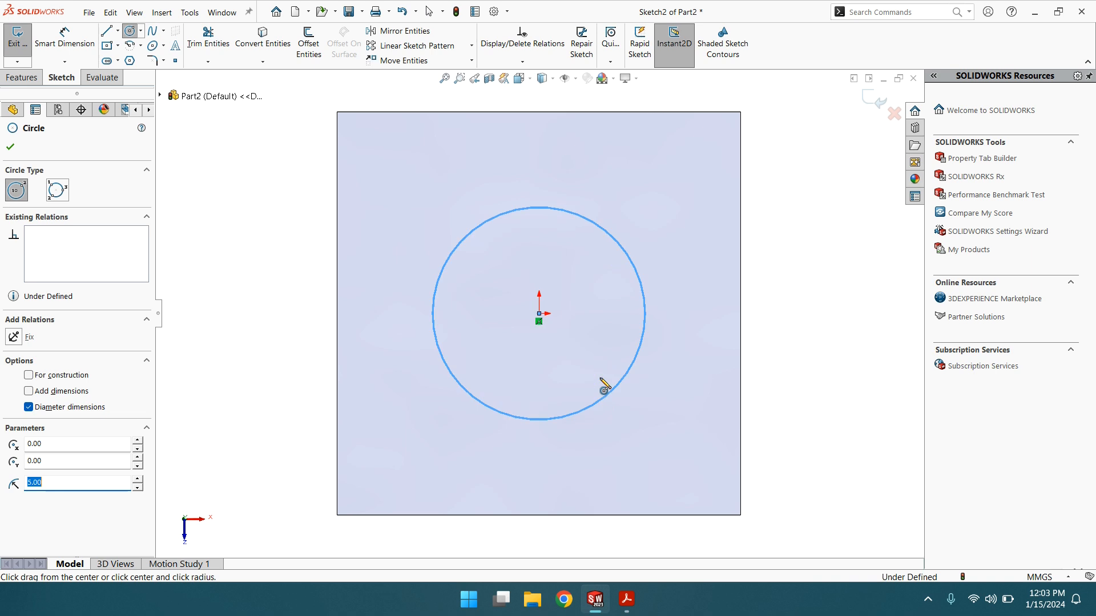
left_click(11, 147)
Extrude the circle 80 mm from the head to form the bolt shank
left_click(21, 77)
left_click(23, 43)
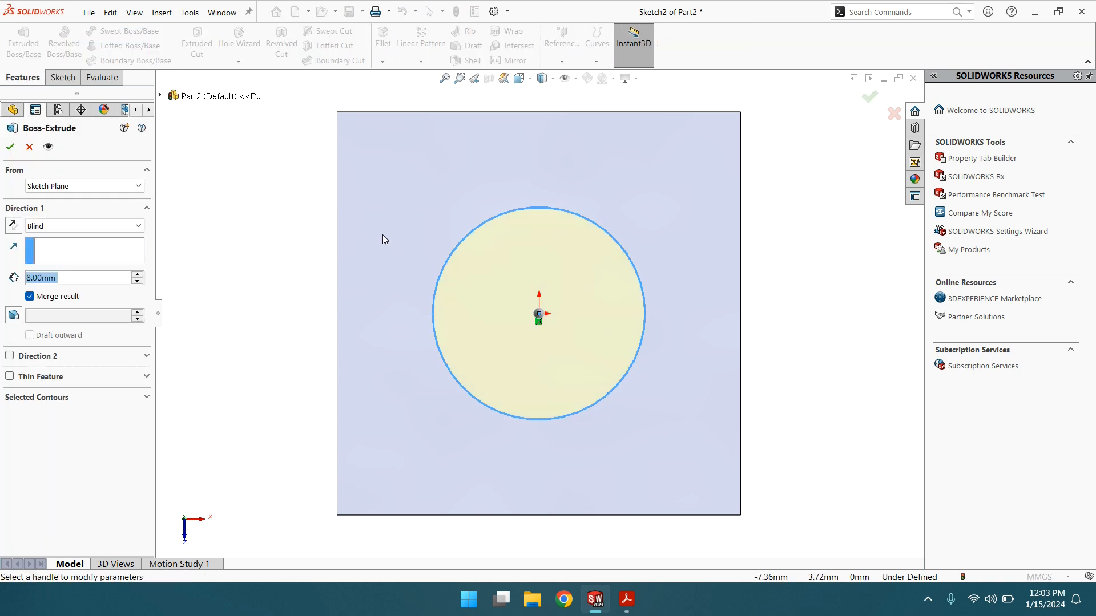
type("80")
key("Return")
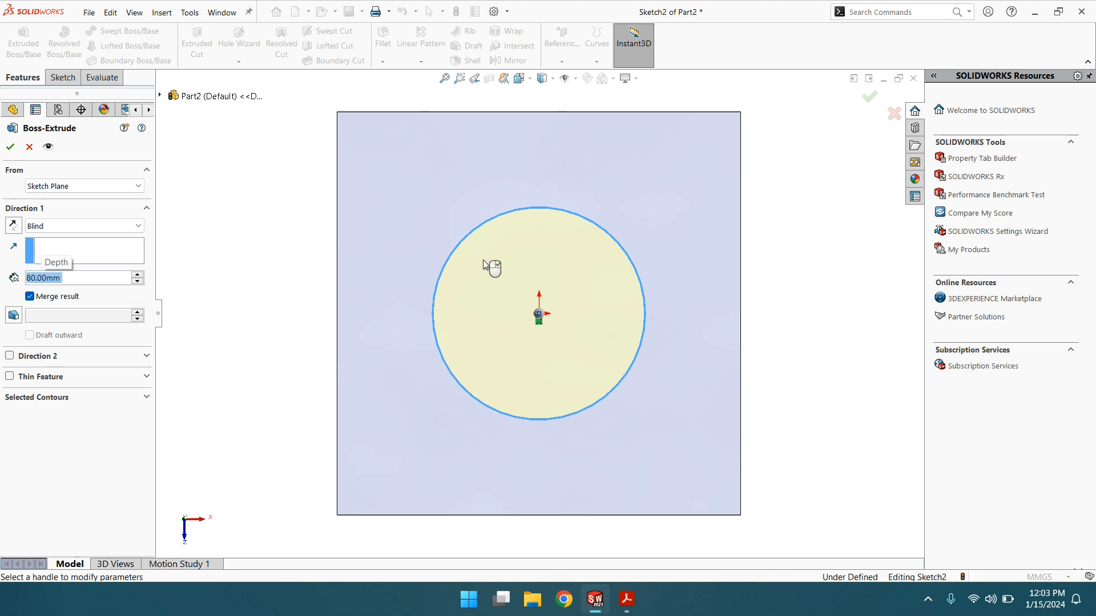
left_click(10, 146)
Chamfer the circular edge at the shank's free end with a 1 mm distance and 45 degree angle
key("ctrl+7")
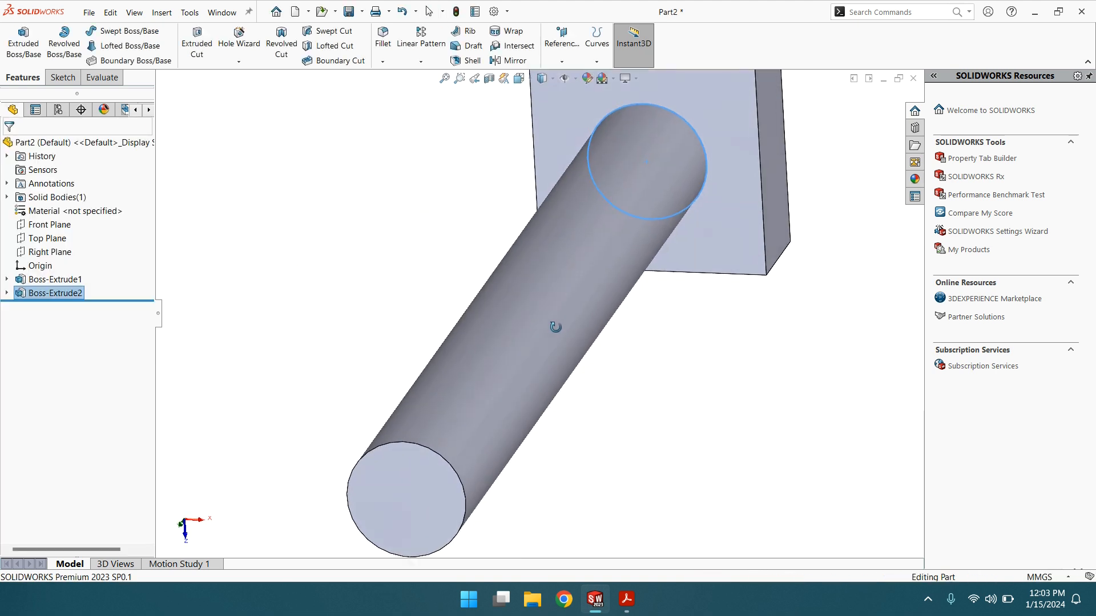
left_click(383, 62)
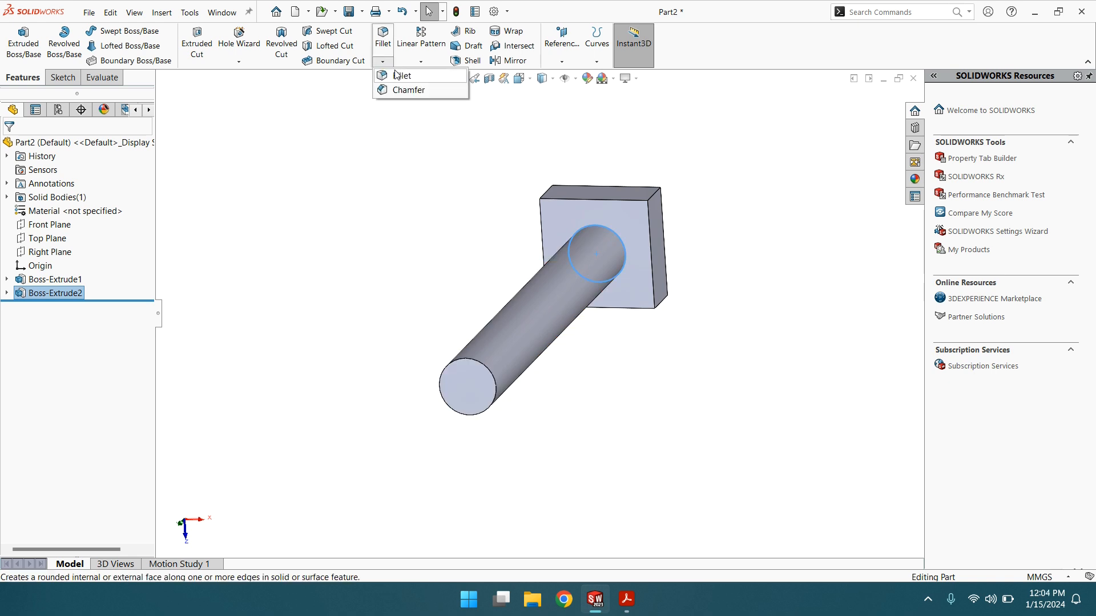
left_click(408, 89)
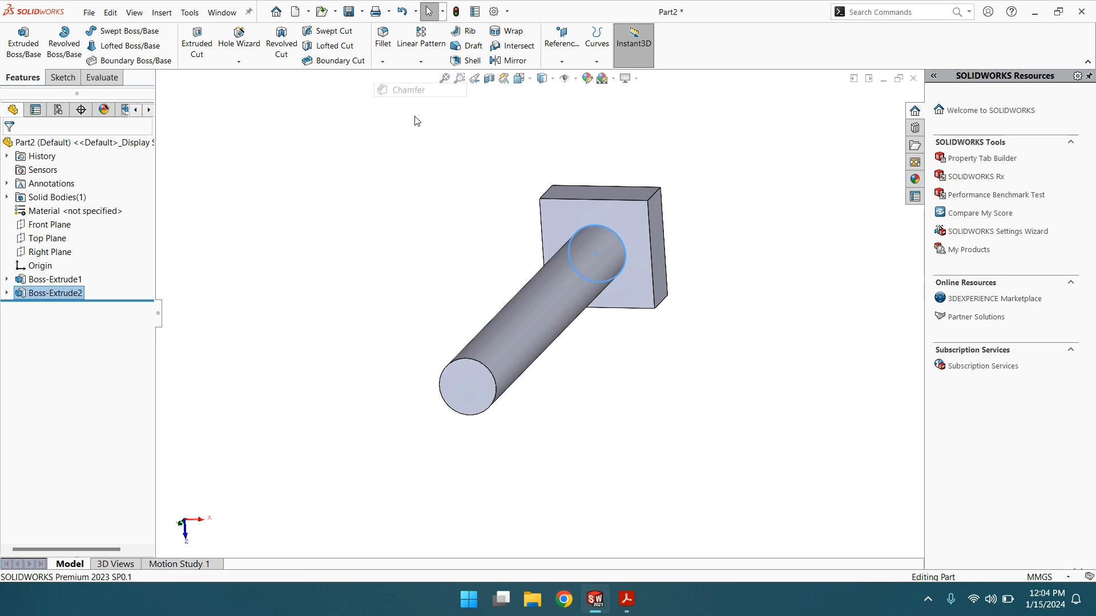
left_click(473, 364)
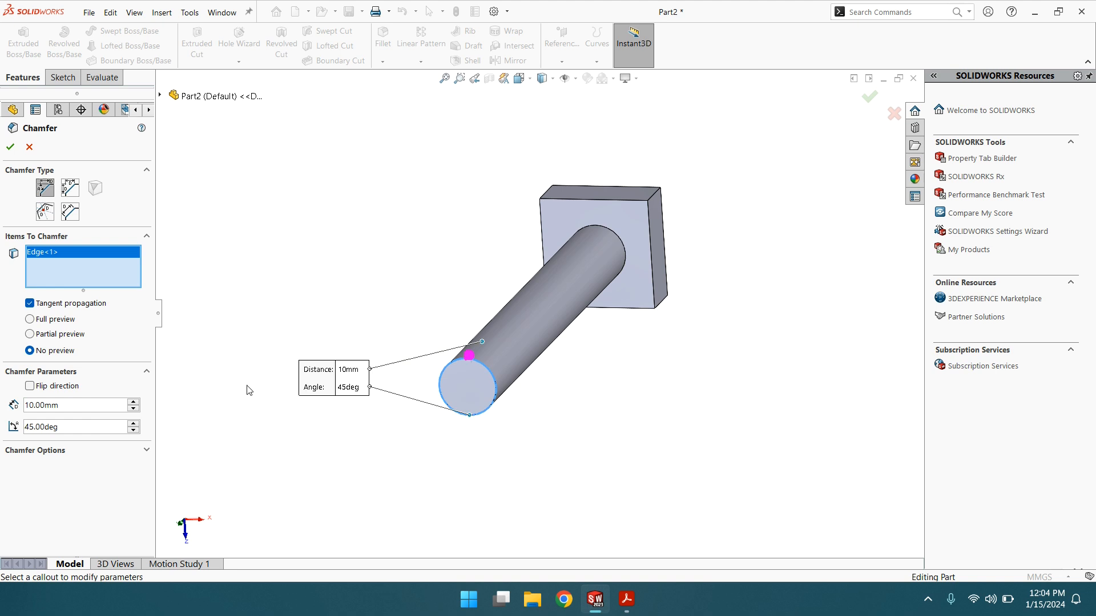
left_click_drag(70, 409, 8, 408)
type("1")
key("Return")
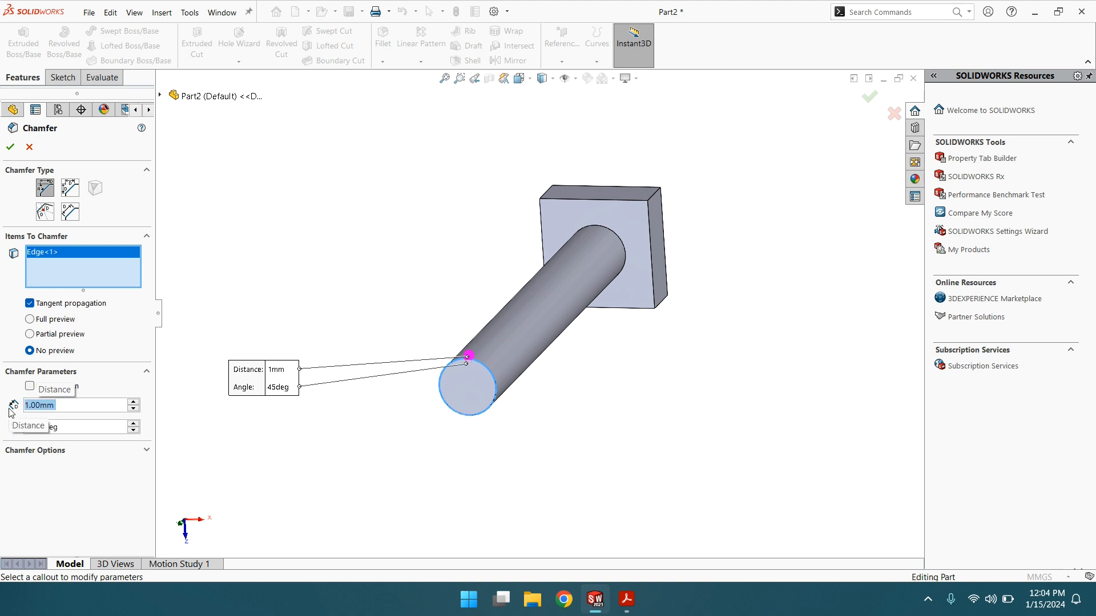
left_click(10, 146)
Fillet all twelve edges of the square head with a 0.5 mm radius
middle_click_drag(532, 271, 586, 233)
scroll(567, 201, "down", 4)
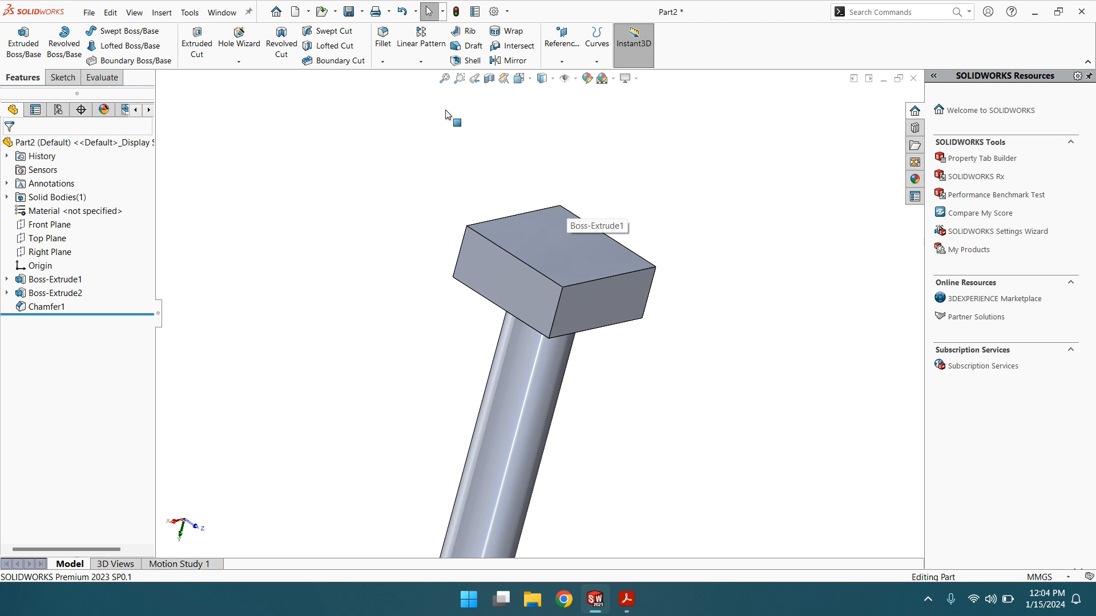
left_click(382, 63)
left_click(393, 69)
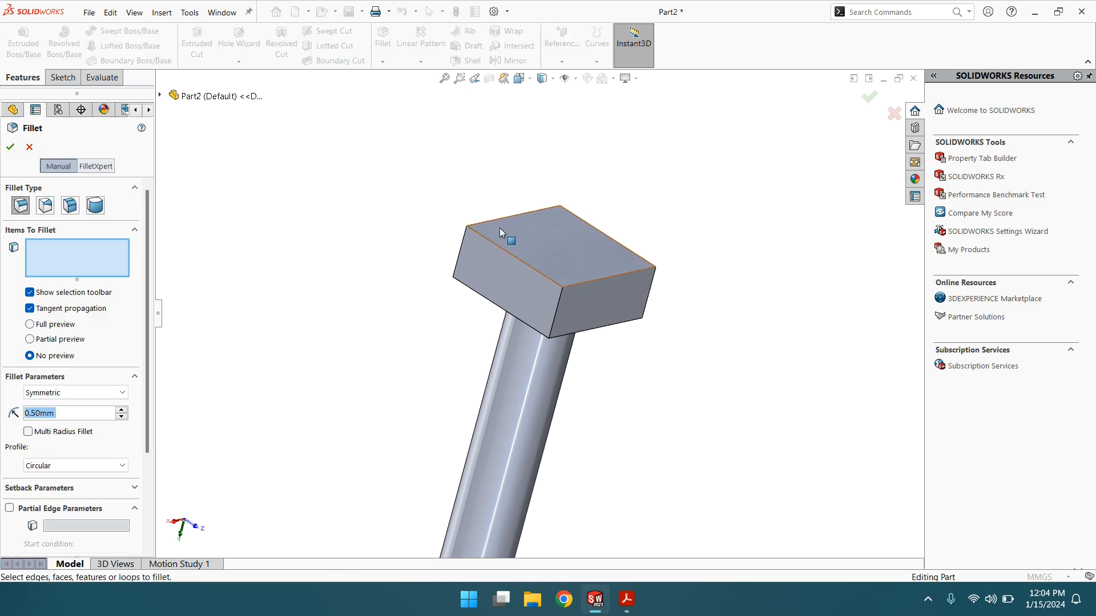
left_click(69, 412)
left_click_drag(69, 412, 15, 411)
left_click(520, 265)
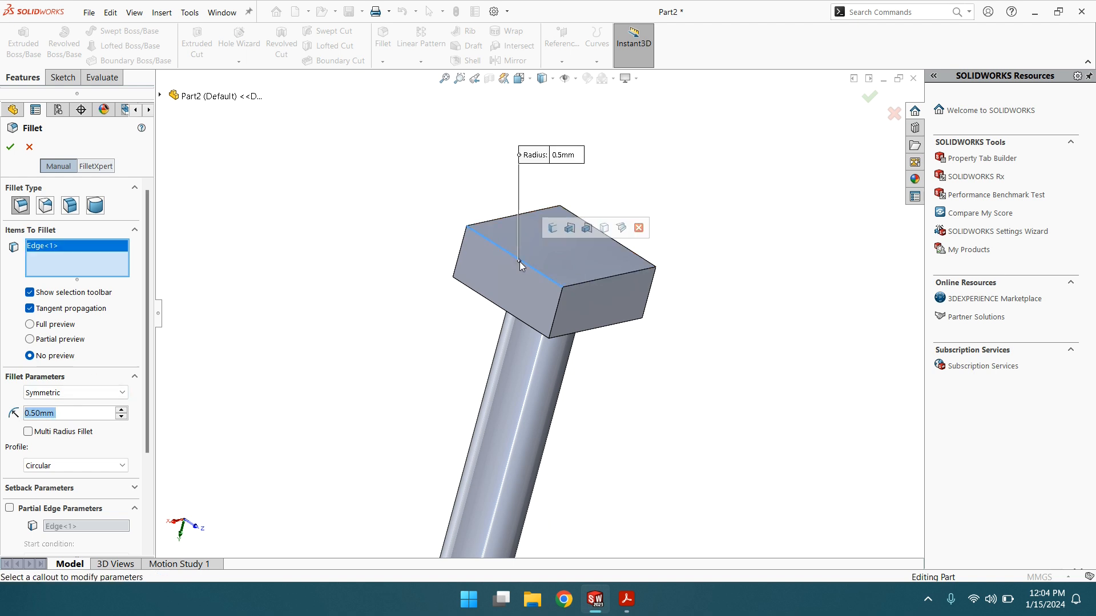
left_click(570, 228)
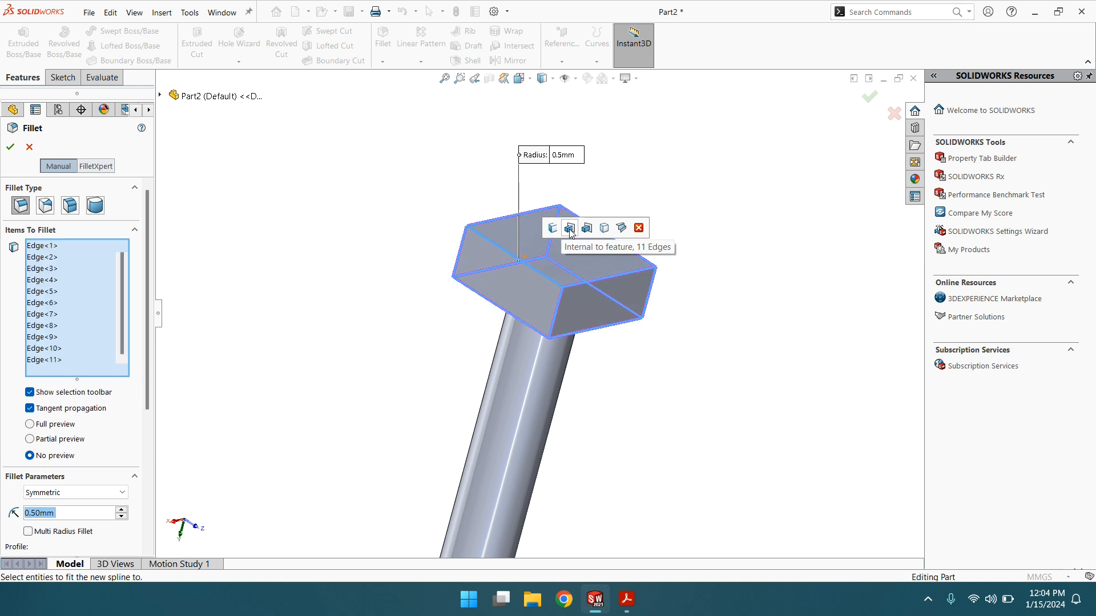
middle_click_drag(737, 320, 686, 198)
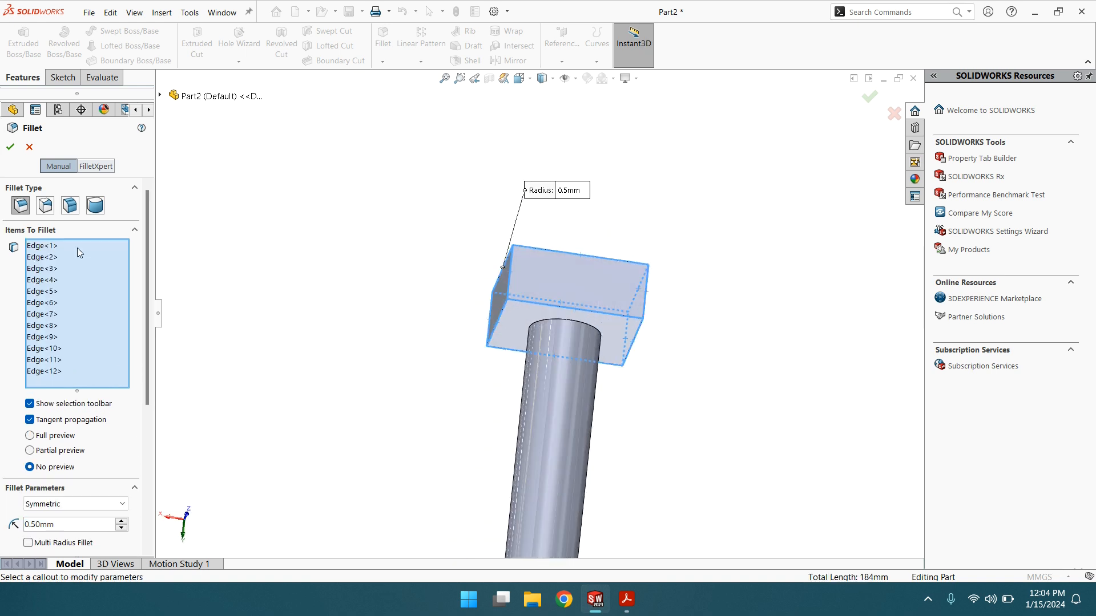
left_click(11, 148)
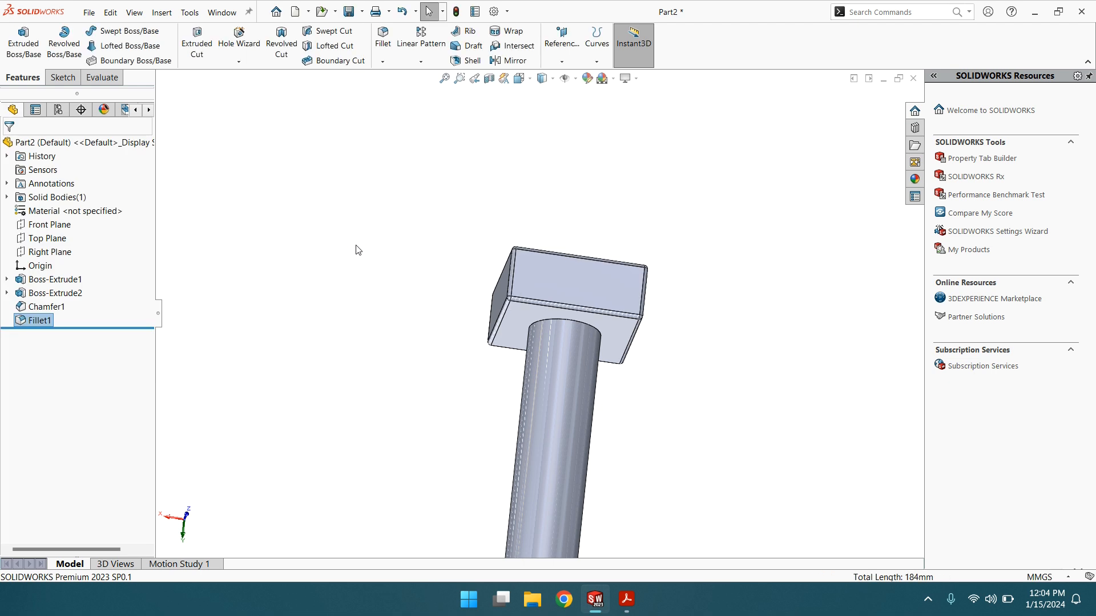
Apply a light red color from the standard swatches to the whole solid body
scroll(581, 320, "up", 4)
middle_click_drag(616, 337, 546, 391)
scroll(489, 261, "down", 2)
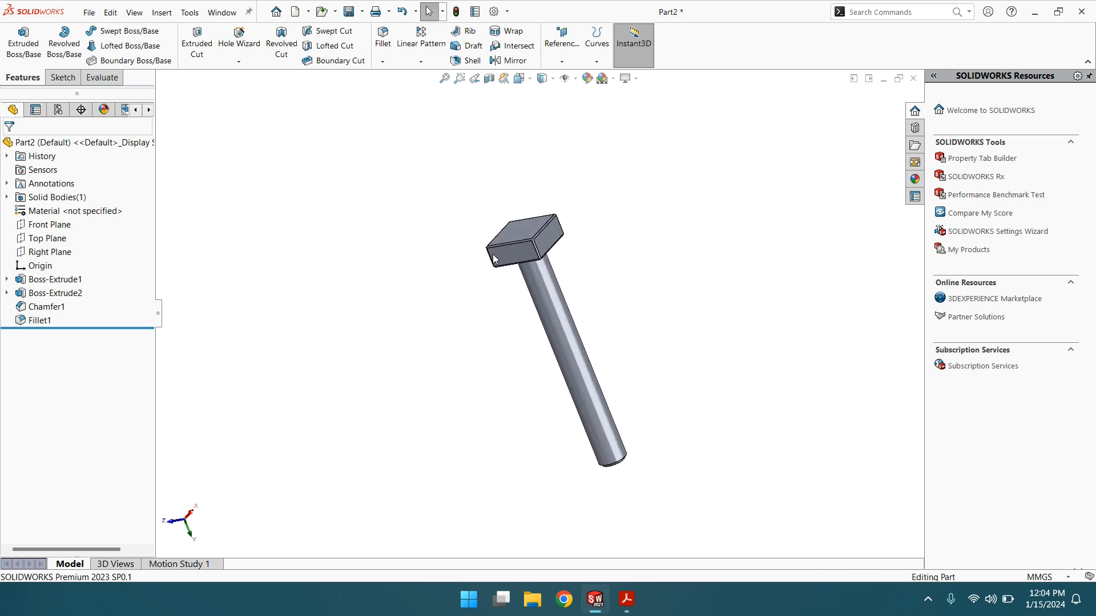
scroll(545, 262, "down", 2)
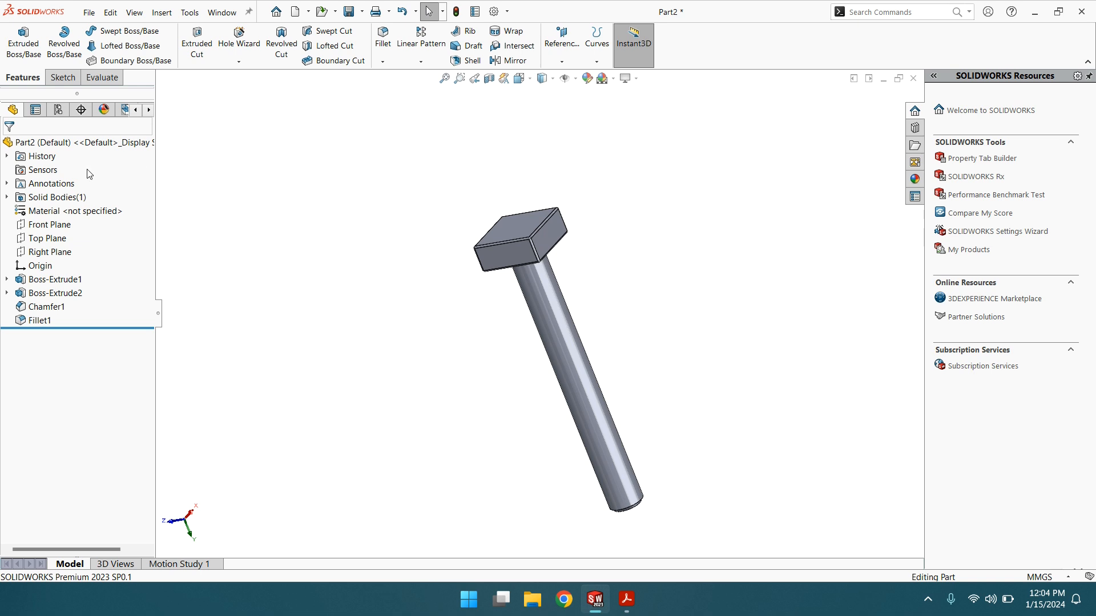
left_click(46, 197)
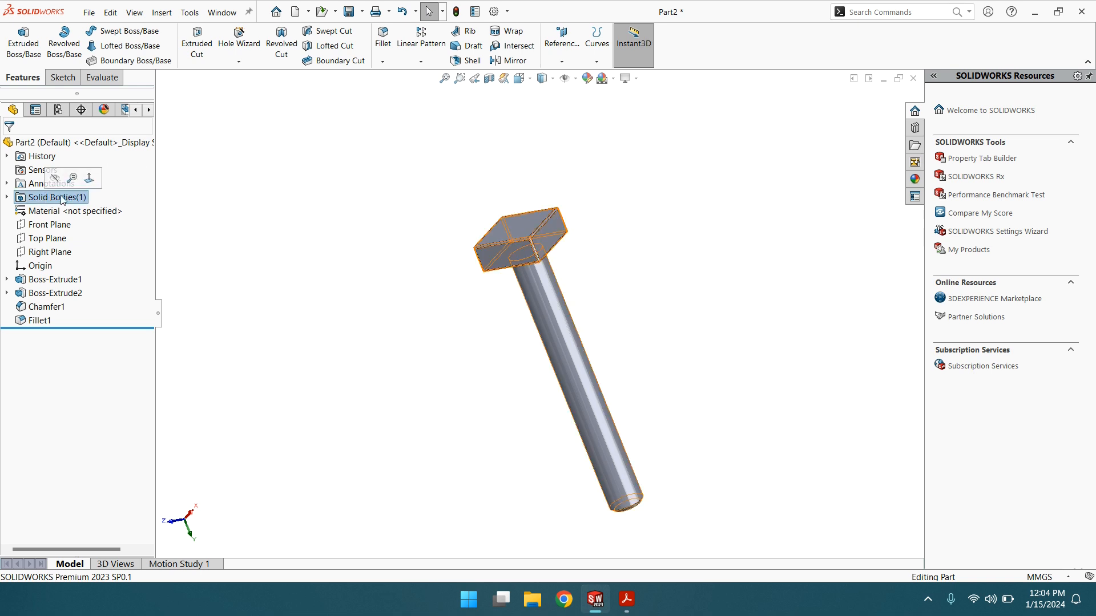
left_click(589, 80)
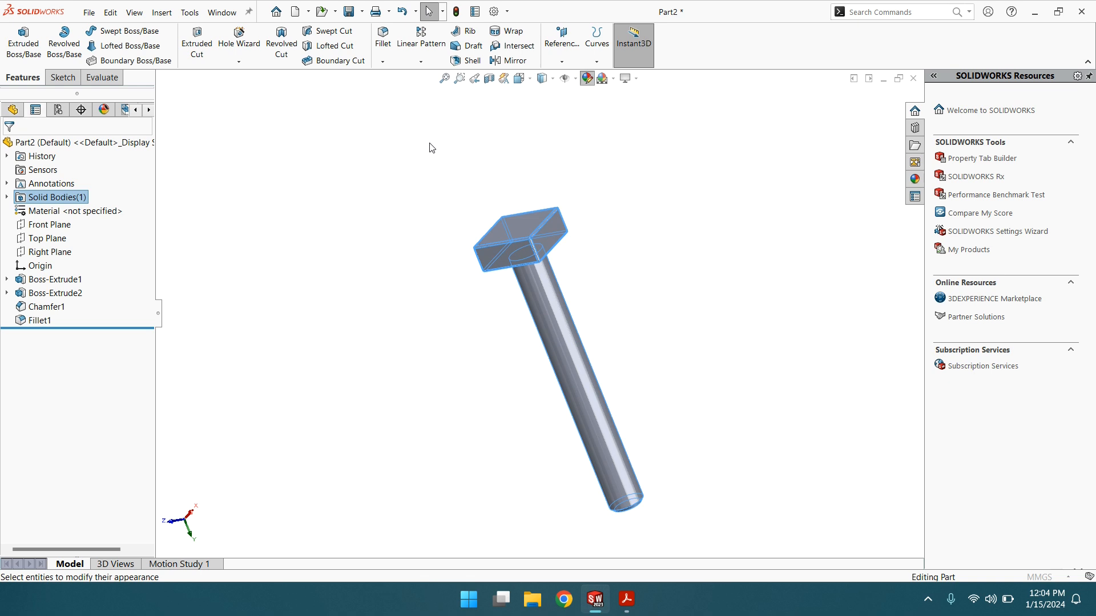
left_click(43, 420)
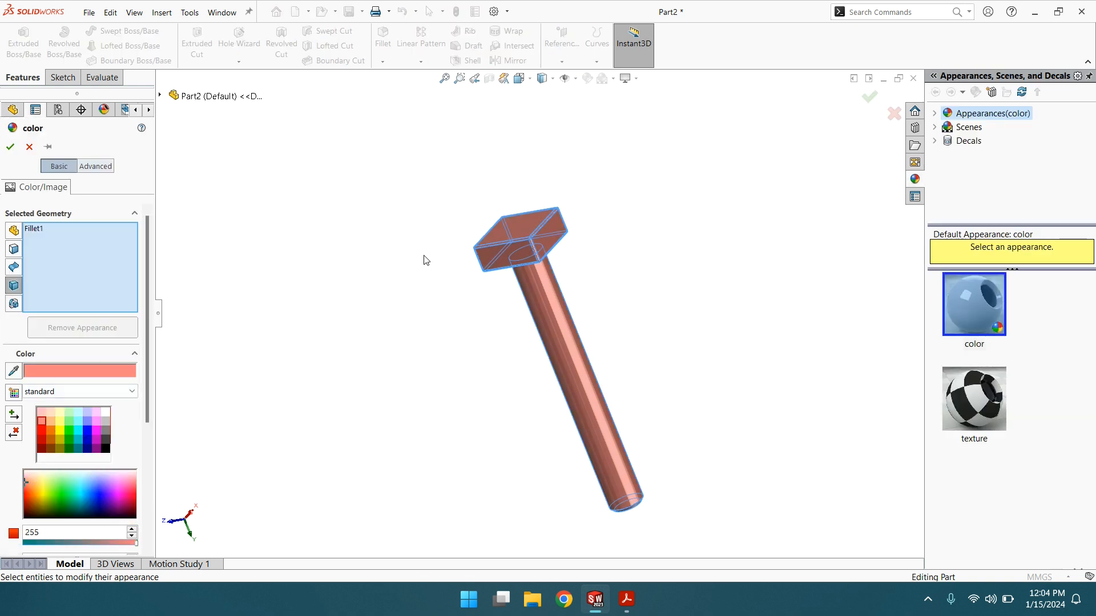
left_click(10, 146)
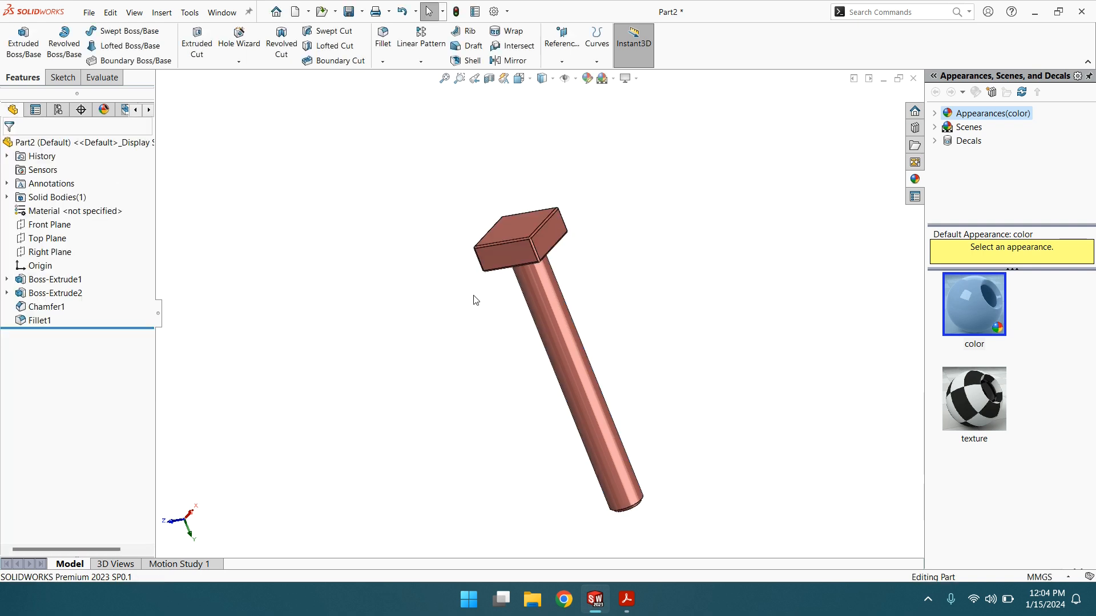
Save the part as bolt.SLDPRT in the Desktop's solidworks > plummer block folder, replacing the existing file
left_click(89, 13)
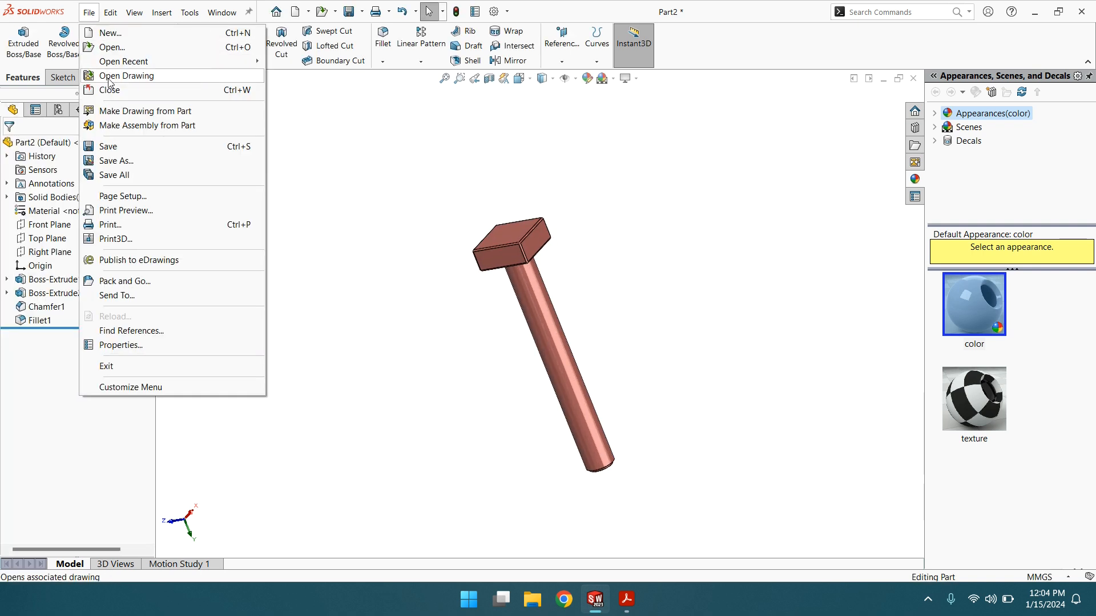
left_click(108, 147)
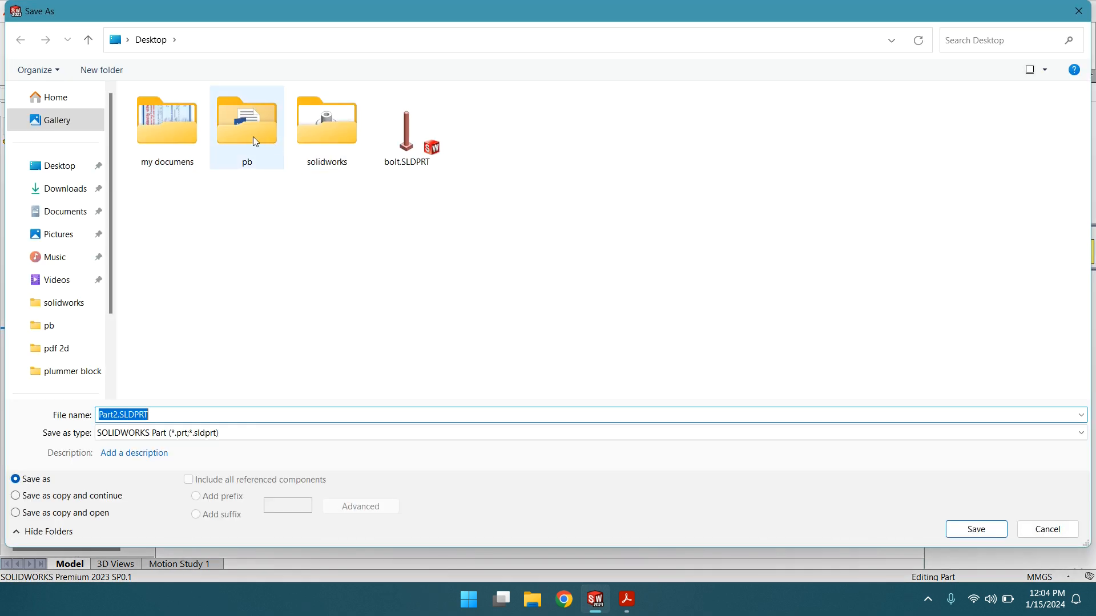
left_click(57, 165)
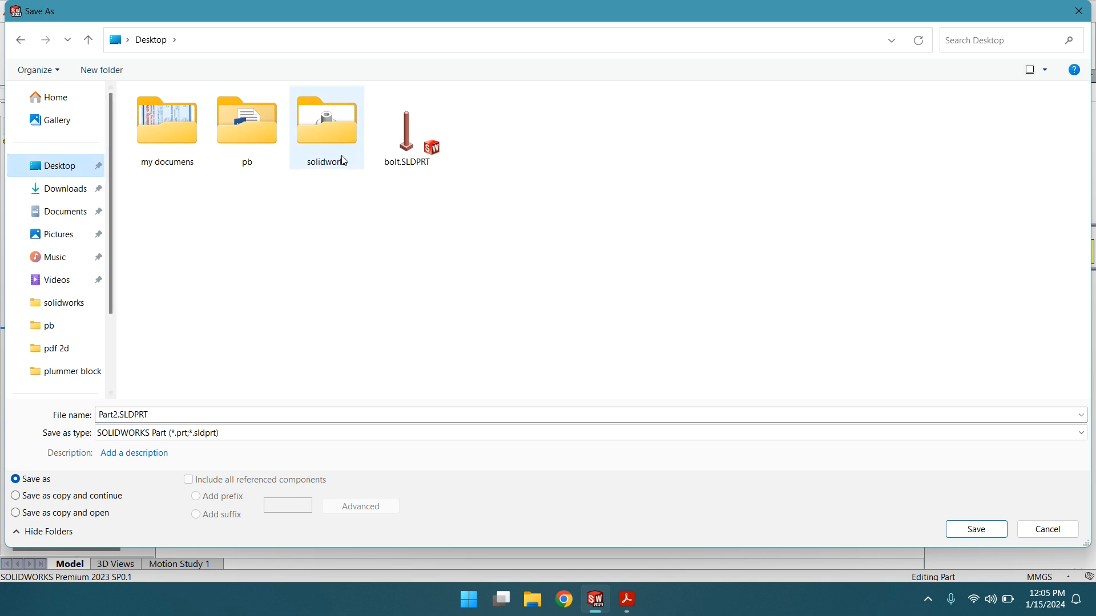
double_click(316, 136)
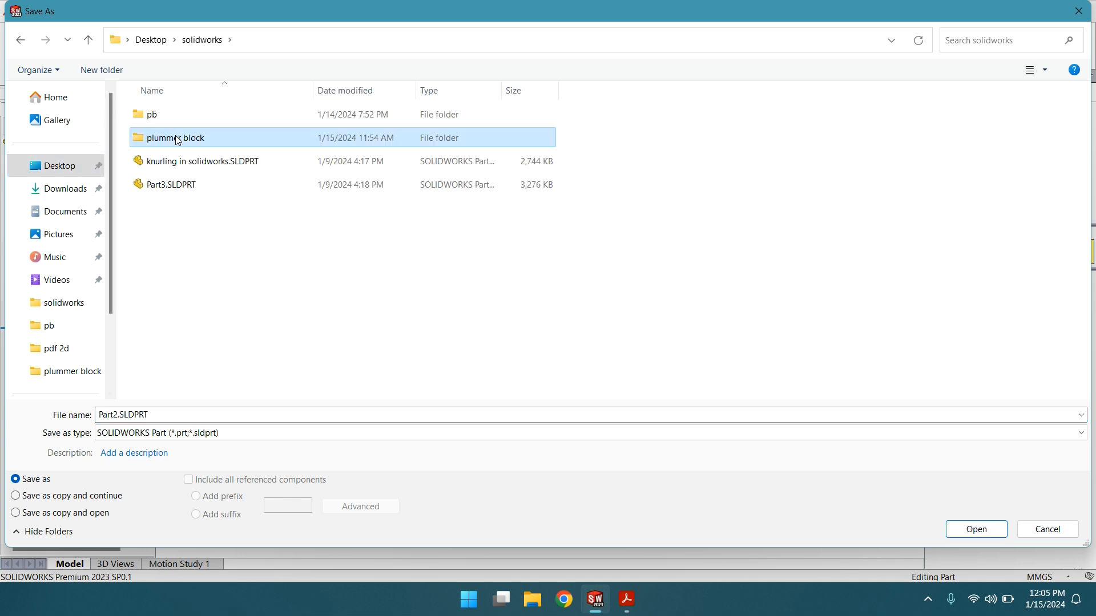
double_click(179, 138)
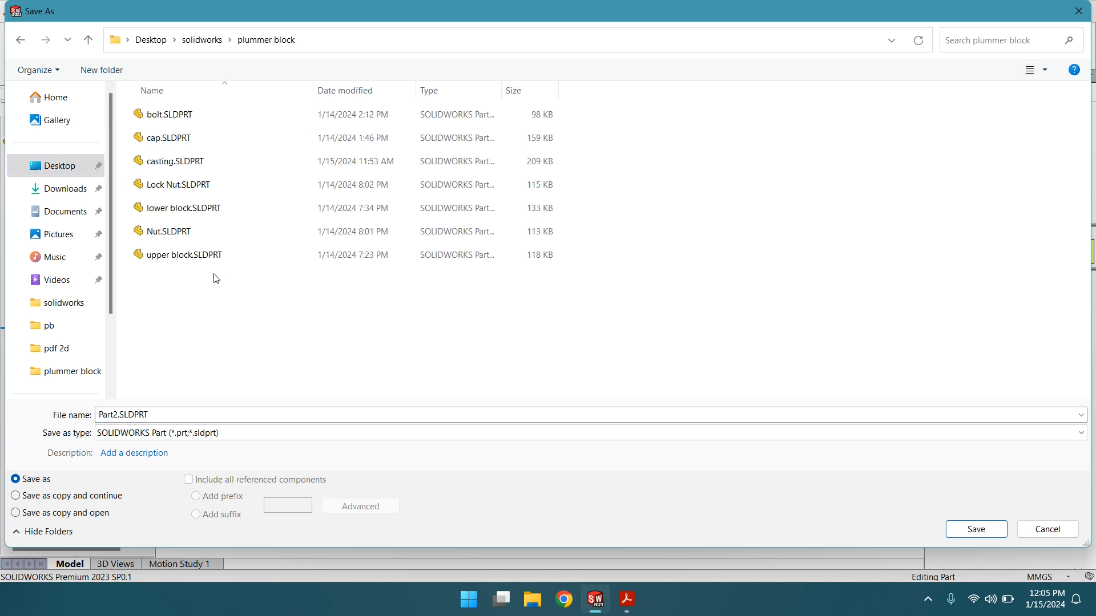
left_click(116, 414)
left_click(117, 414)
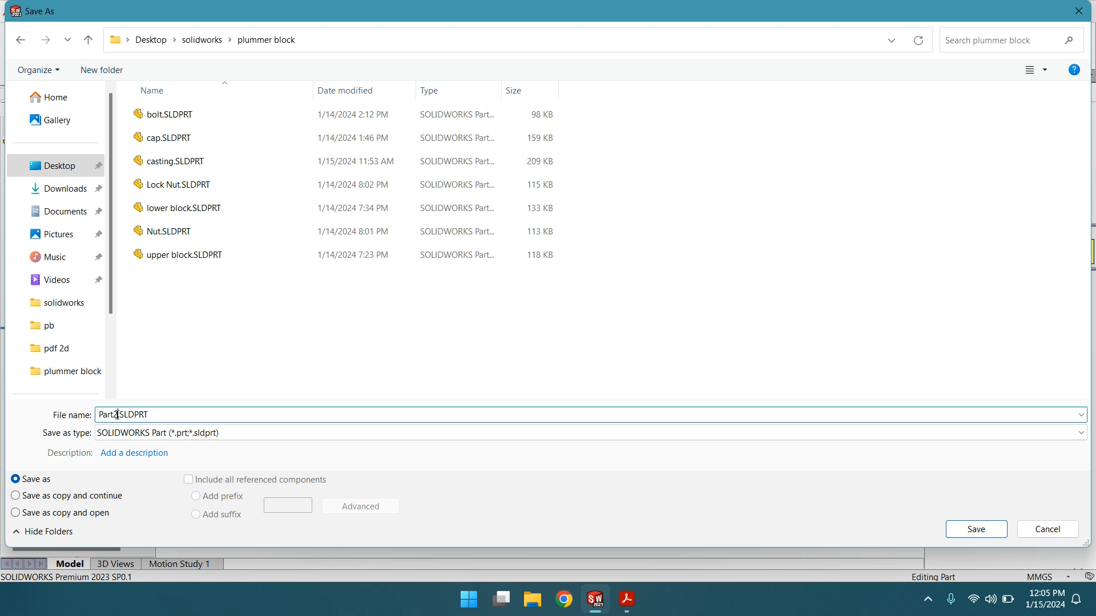
double_click(113, 414)
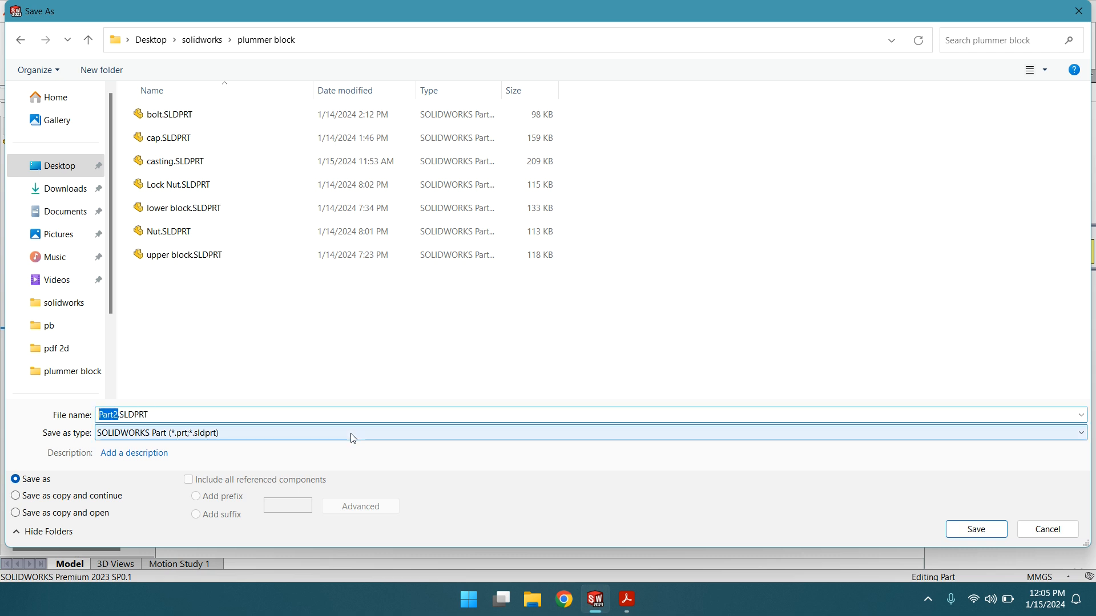
type("bol")
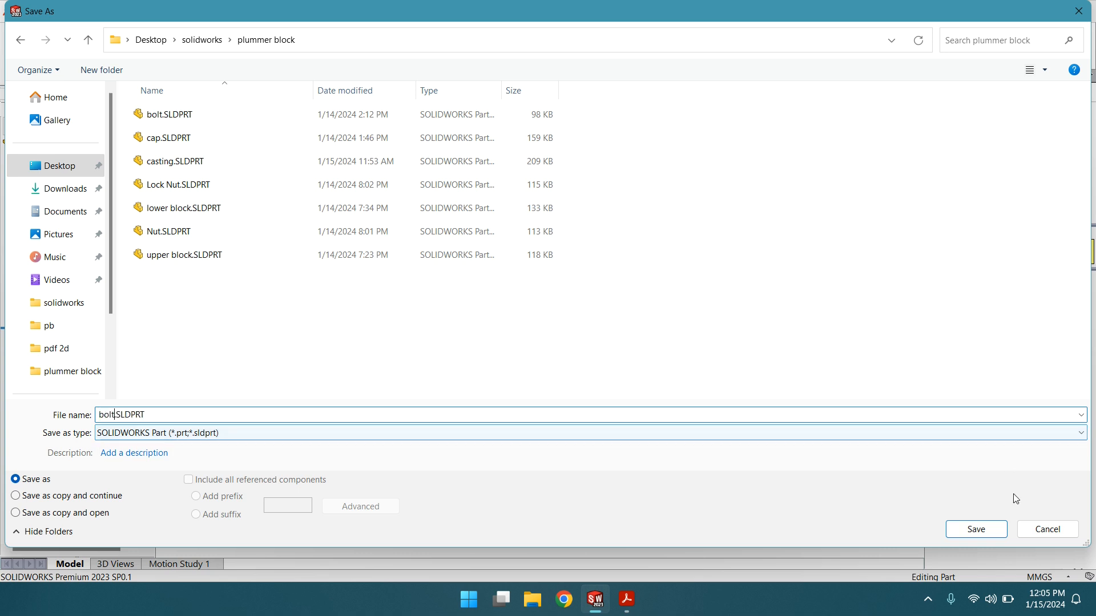
left_click(976, 529)
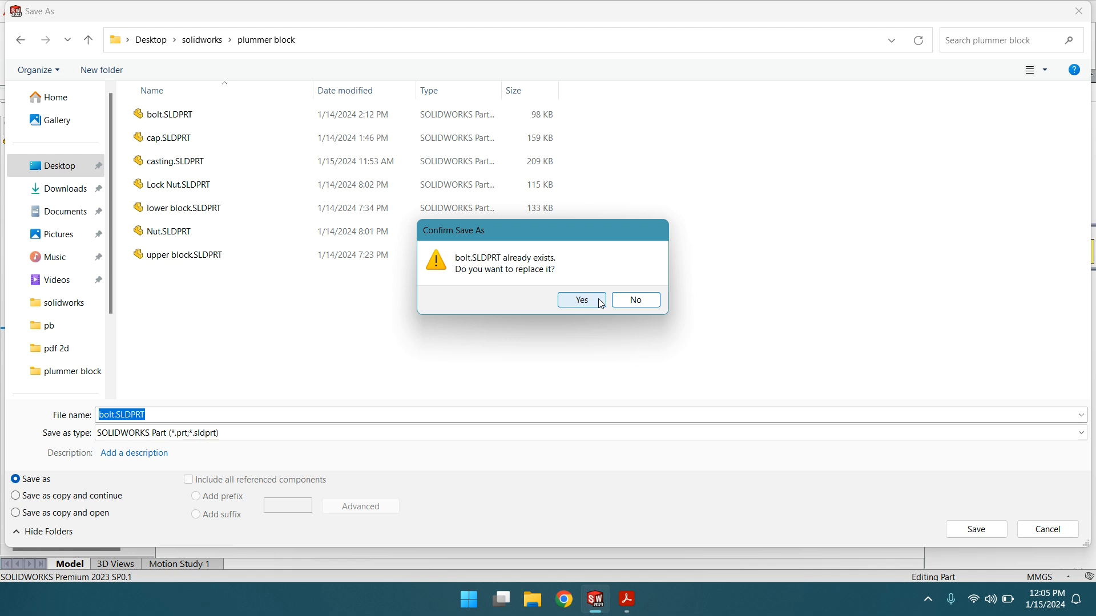
left_click(581, 303)
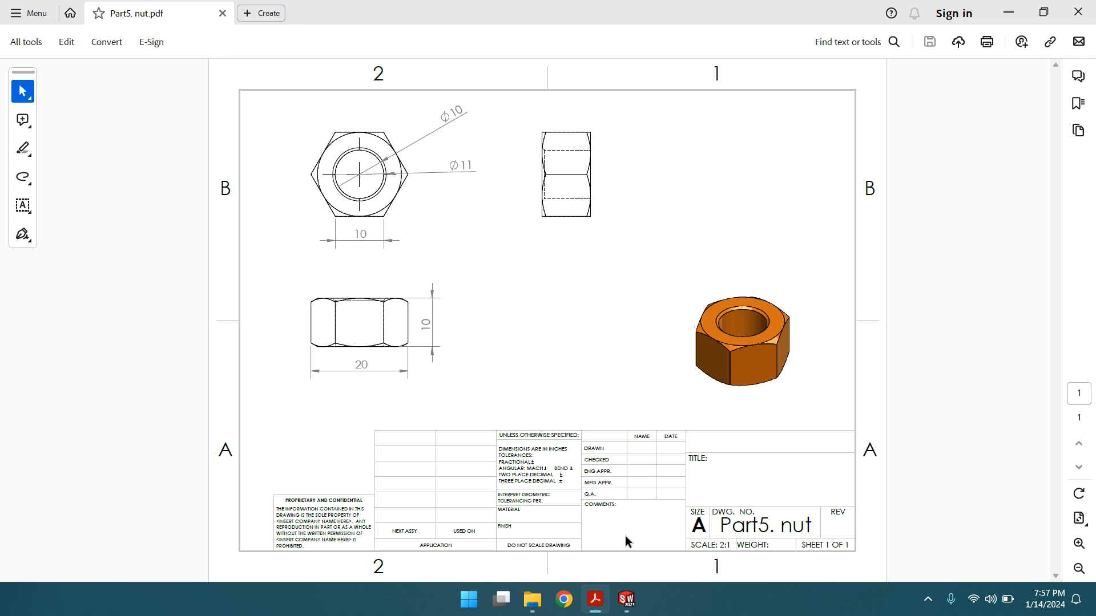
Switch from the nut drawing PDF to SOLIDWORKS and create a new Part document
left_click(628, 599)
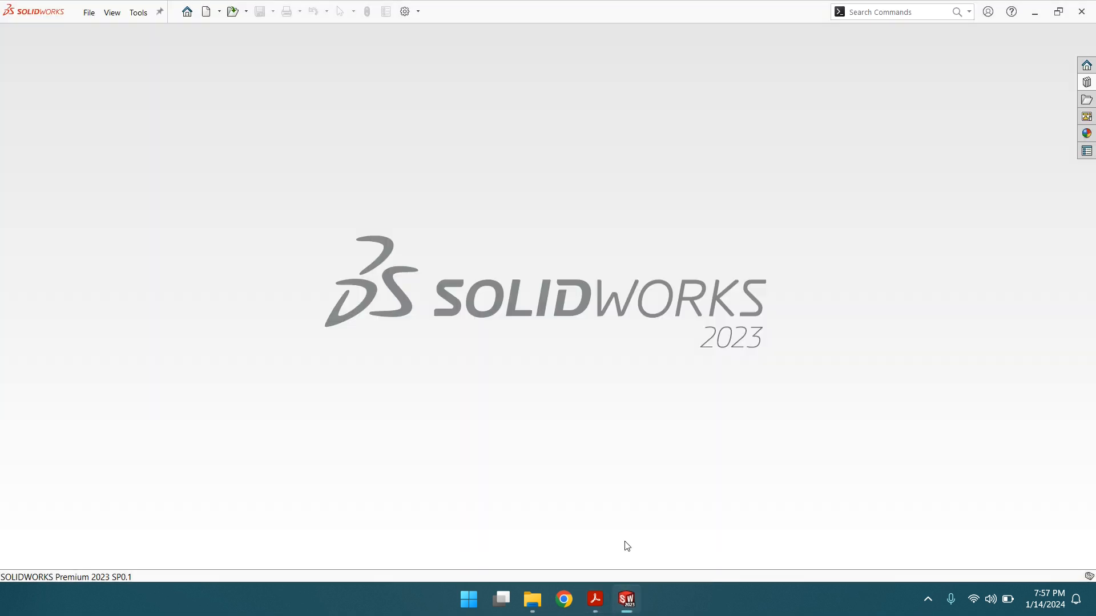
left_click(108, 17)
mouse_move(89, 13)
left_click(108, 31)
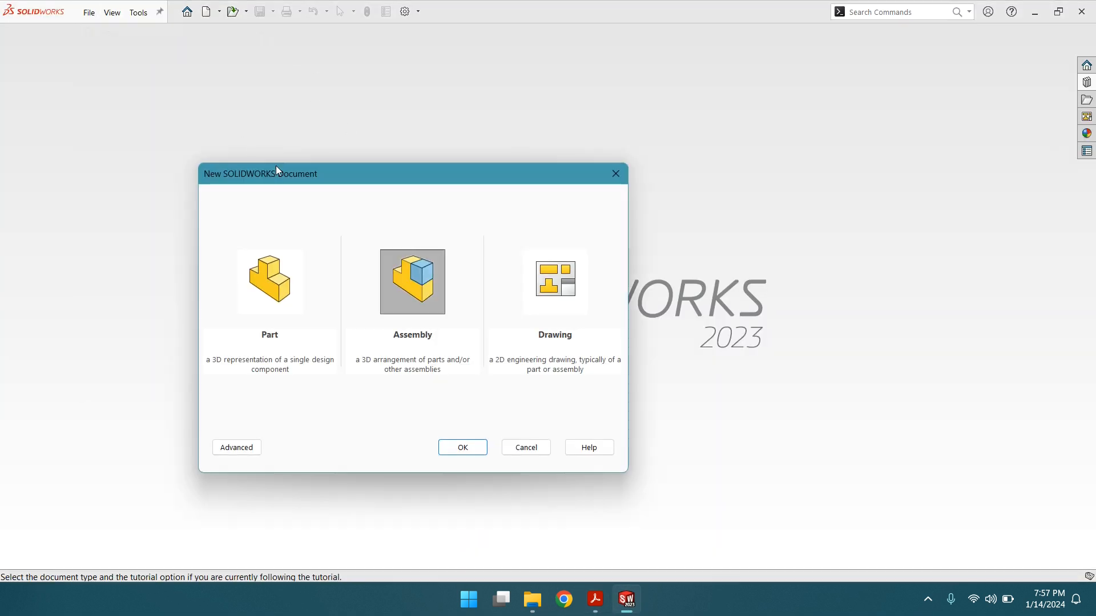
left_click(296, 294)
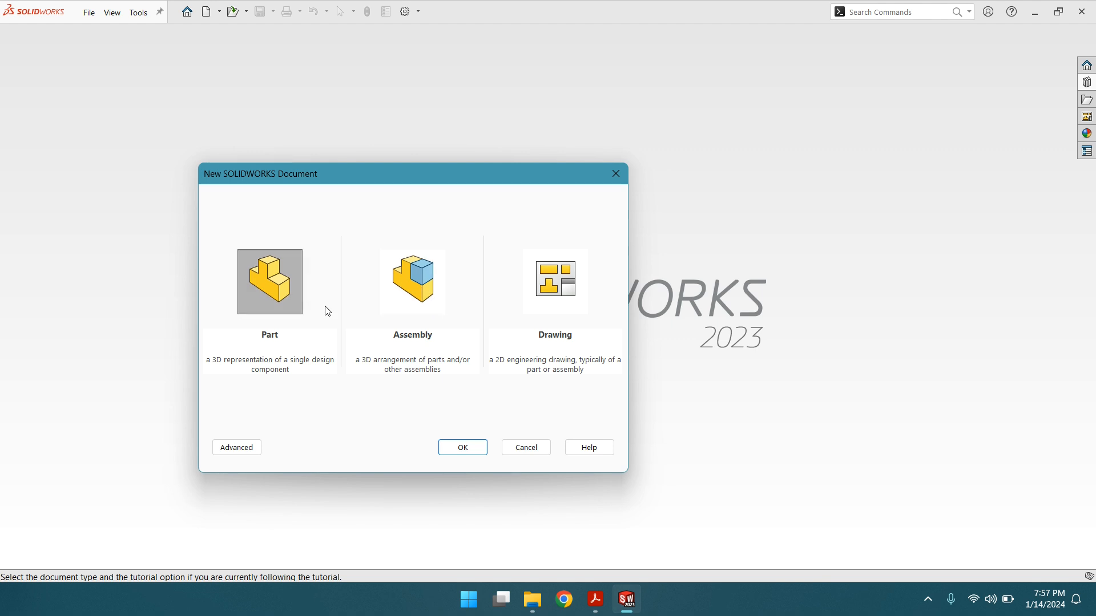
left_click(463, 448)
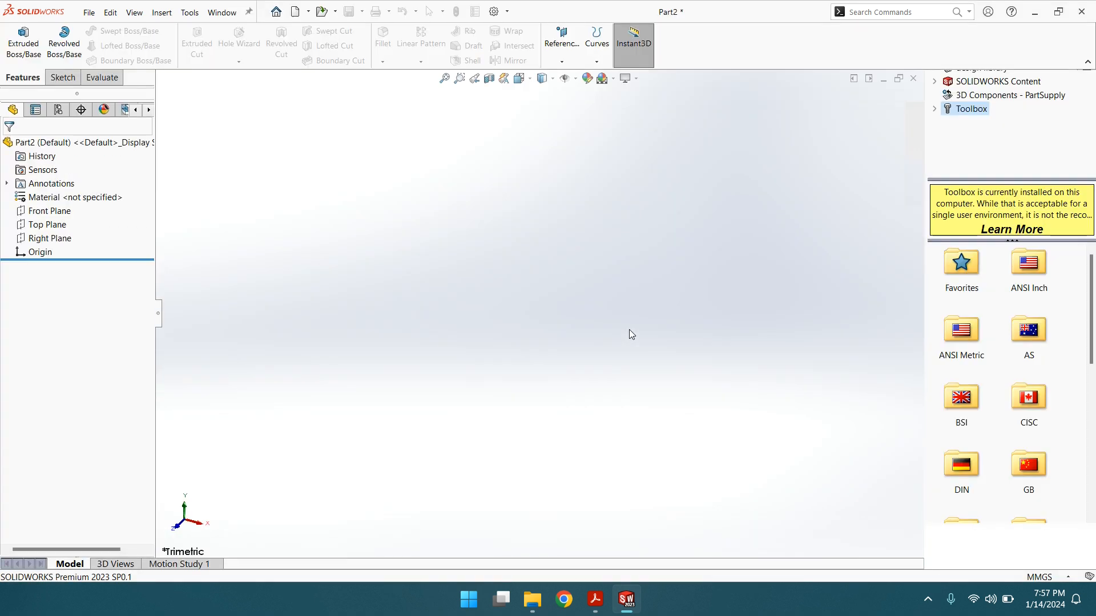
Toggle RealView Graphics and change the scene to a plain white background
left_click(626, 78)
left_click(645, 94)
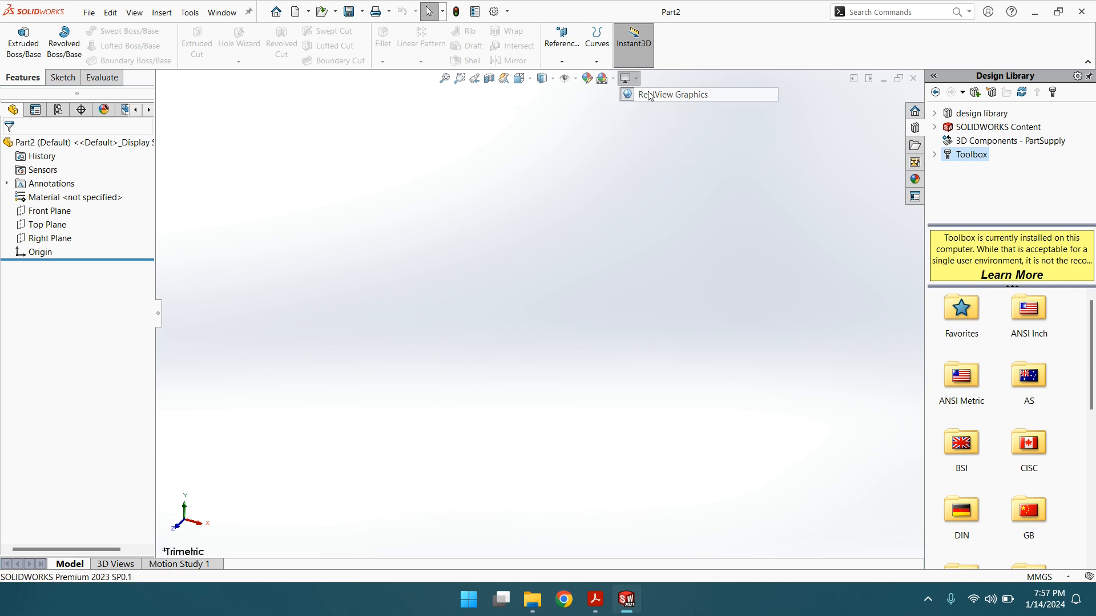
left_click(602, 78)
left_click(636, 108)
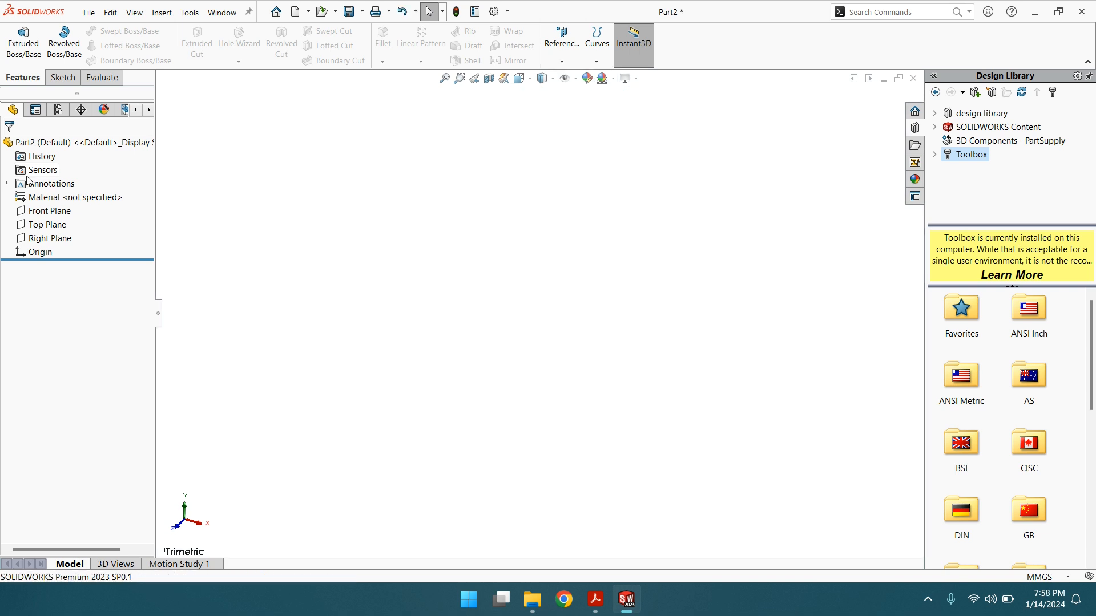
Sketch a six-sided polygon centred on the origin of the Top Plane, with an inscribed circle about 58 mm in diameter
left_click(36, 226)
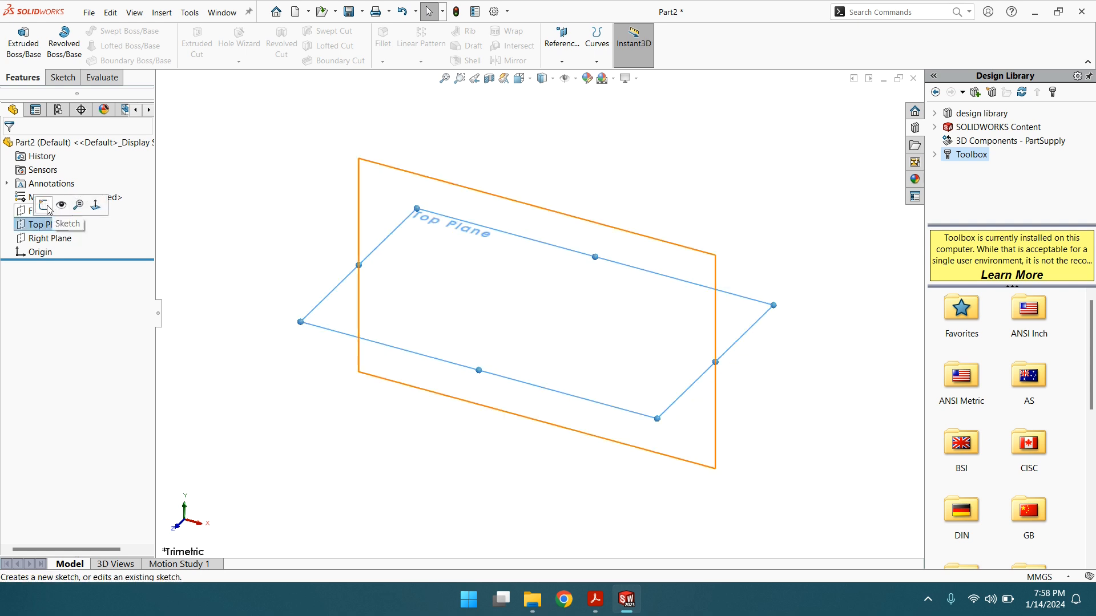
left_click(52, 203)
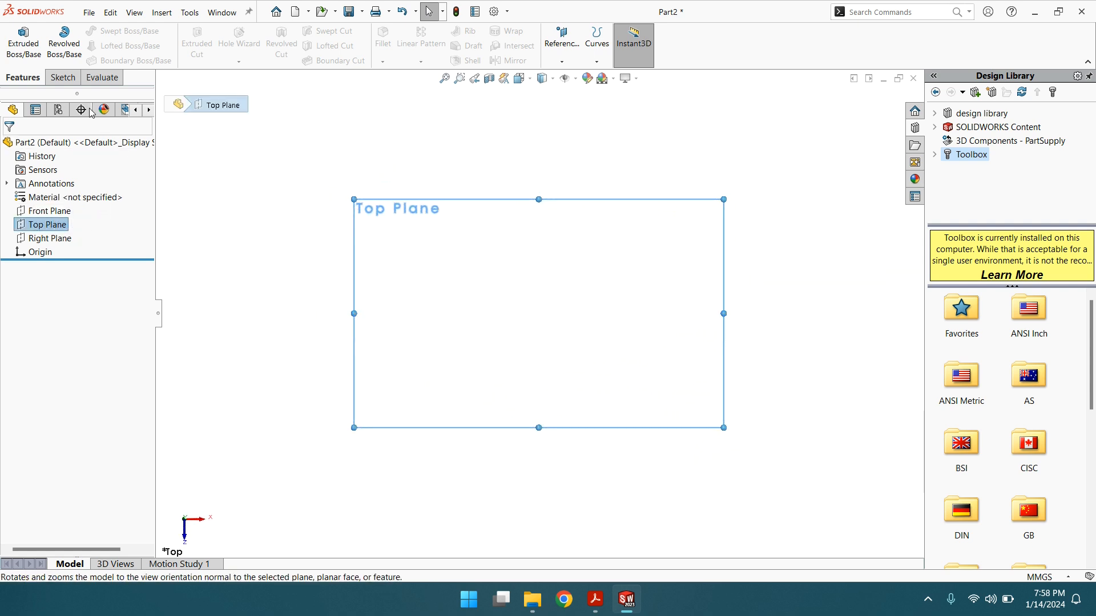
left_click(63, 78)
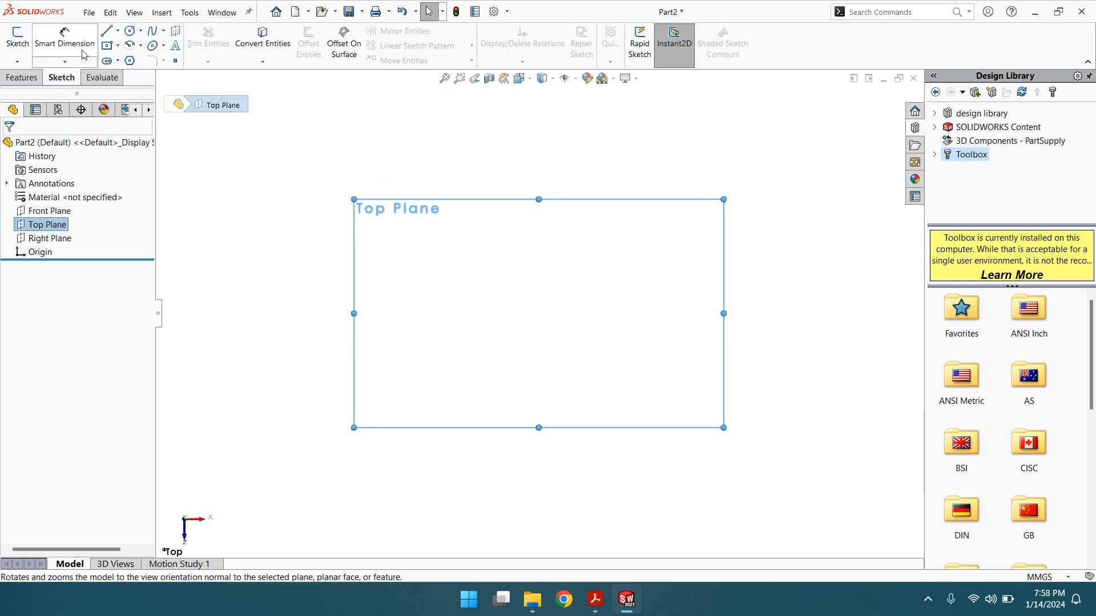
left_click(130, 60)
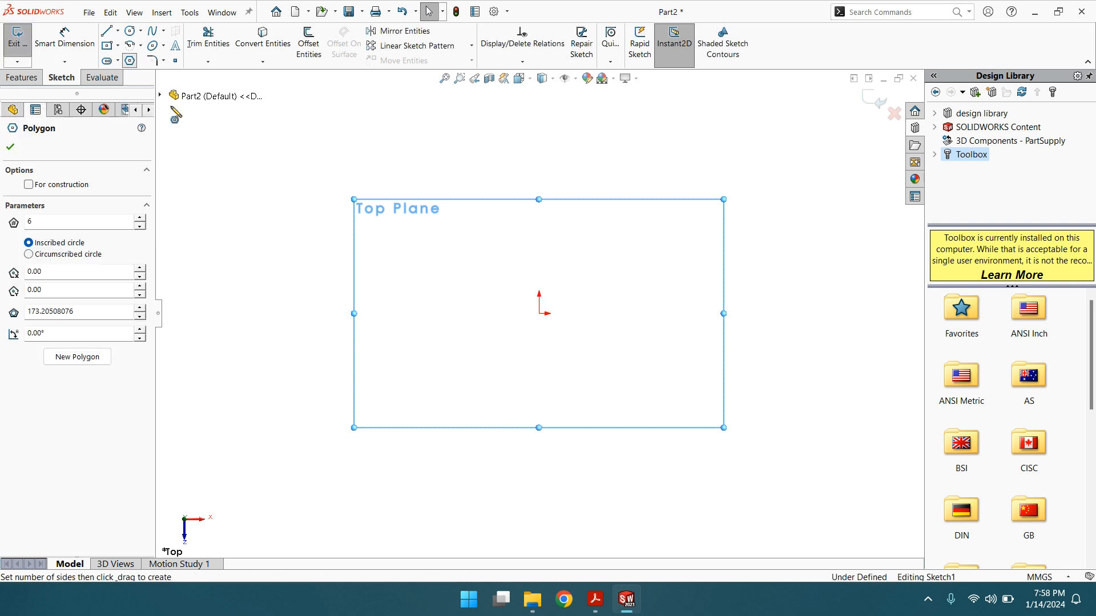
left_click(538, 313)
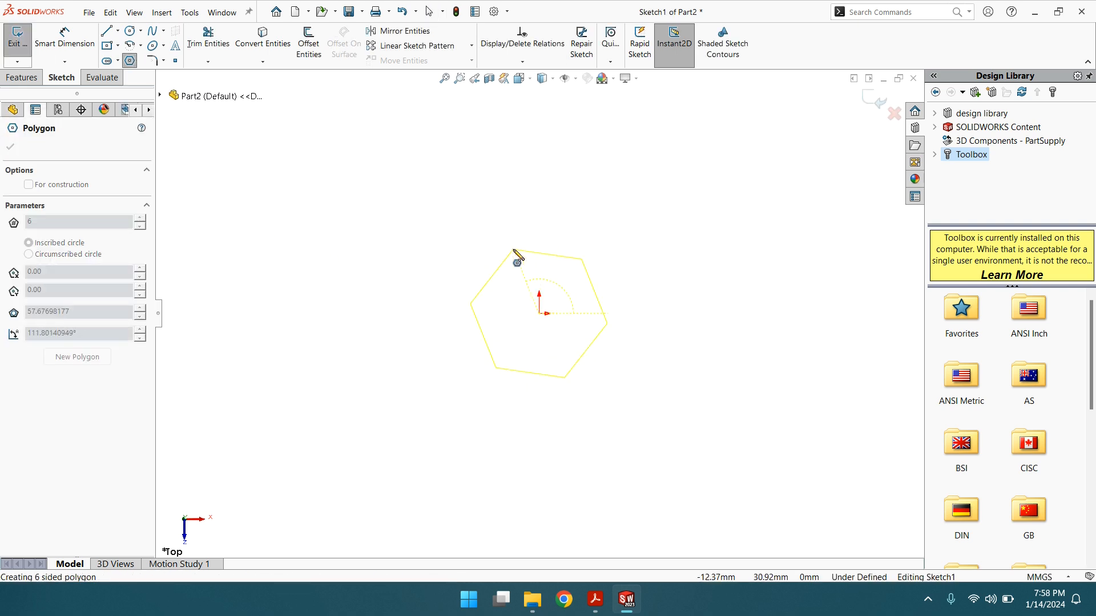
left_click(513, 250)
right_click(517, 254)
left_click(551, 260)
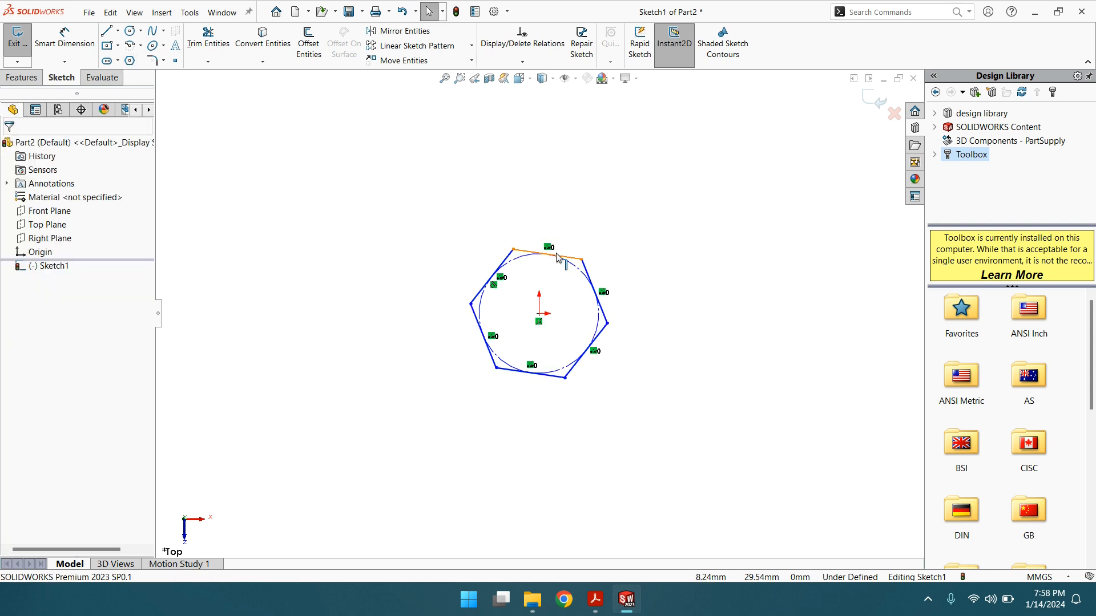
Add a horizontal relation to the hexagon's upper edge
left_click(557, 258)
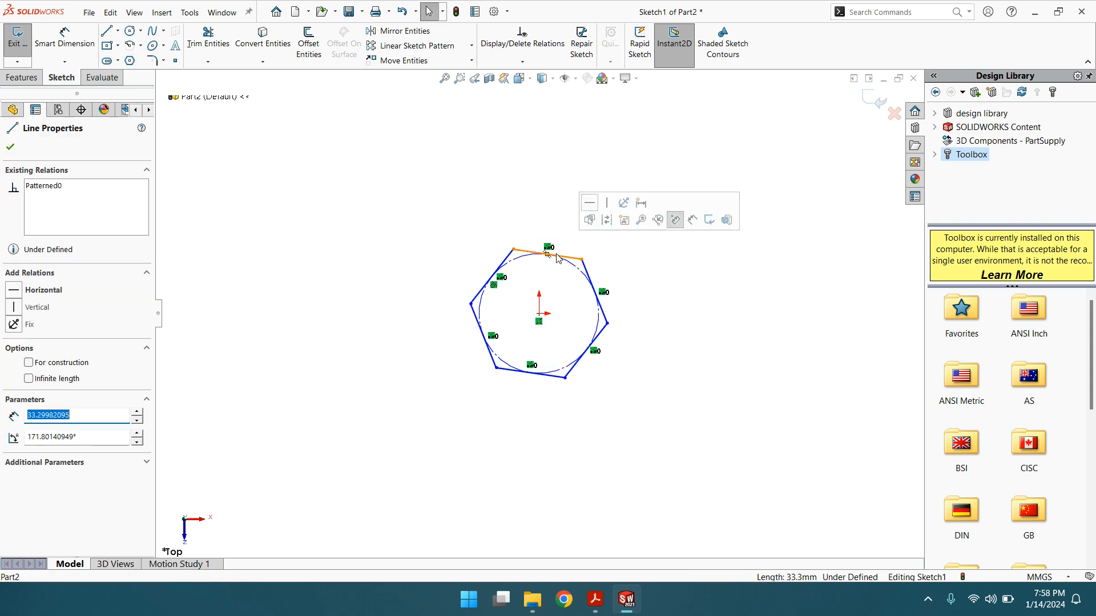
left_click(591, 204)
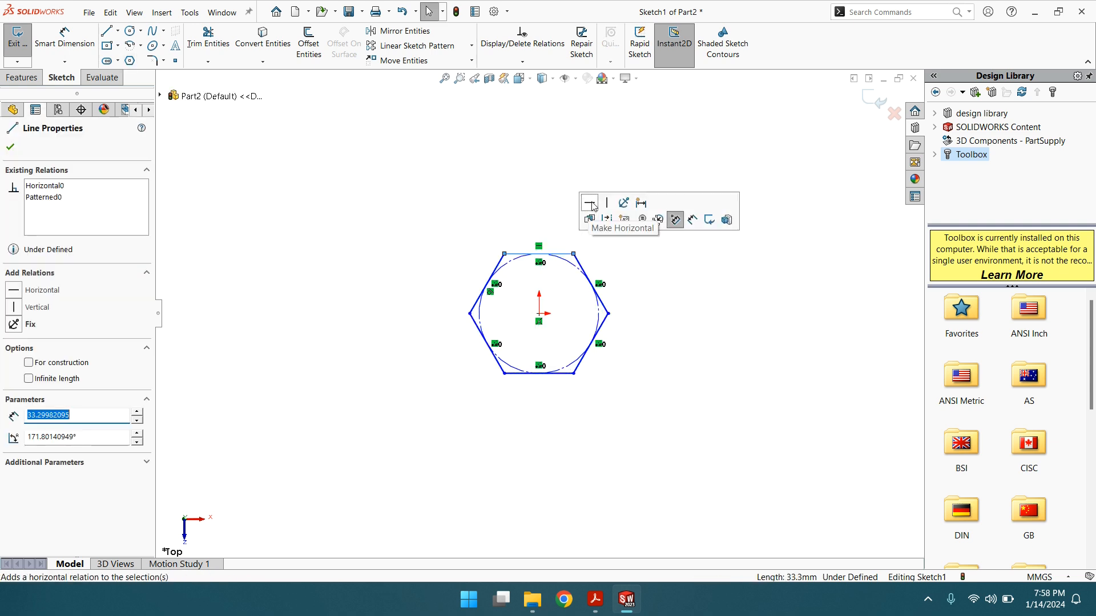
left_click(13, 147)
Dimension the hexagon between its two opposite side corners and set the width to 20 mm
left_click(64, 38)
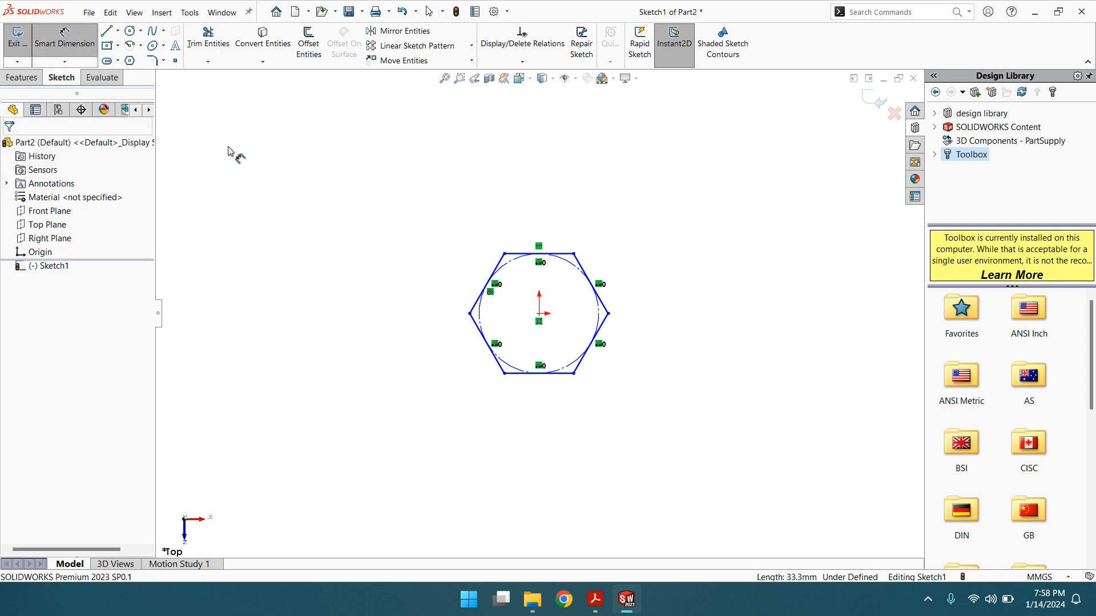
left_click(468, 314)
left_click(608, 313)
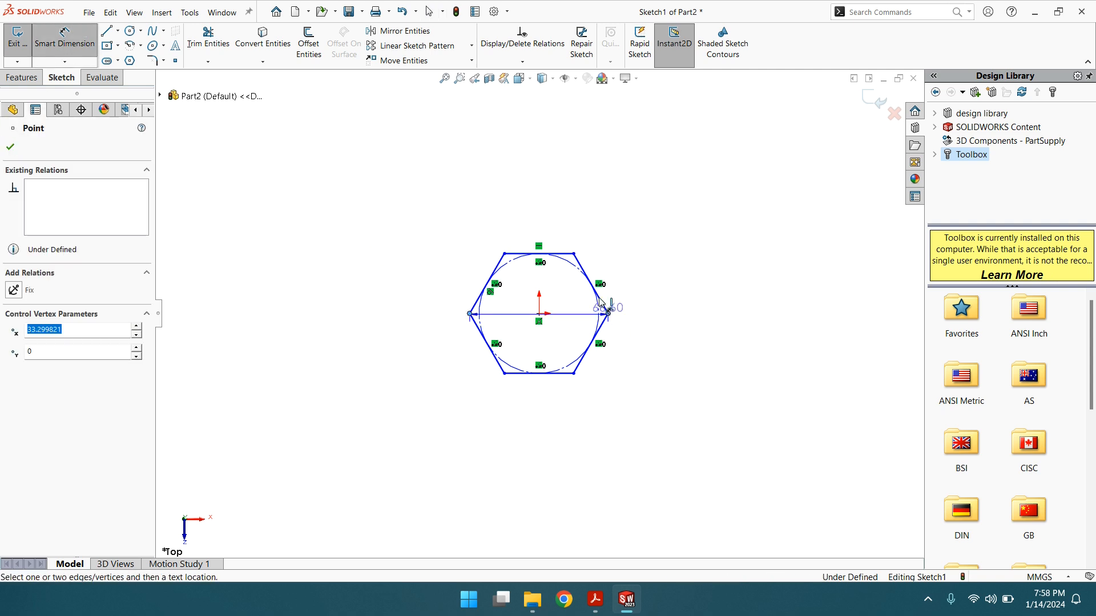
left_click(533, 196)
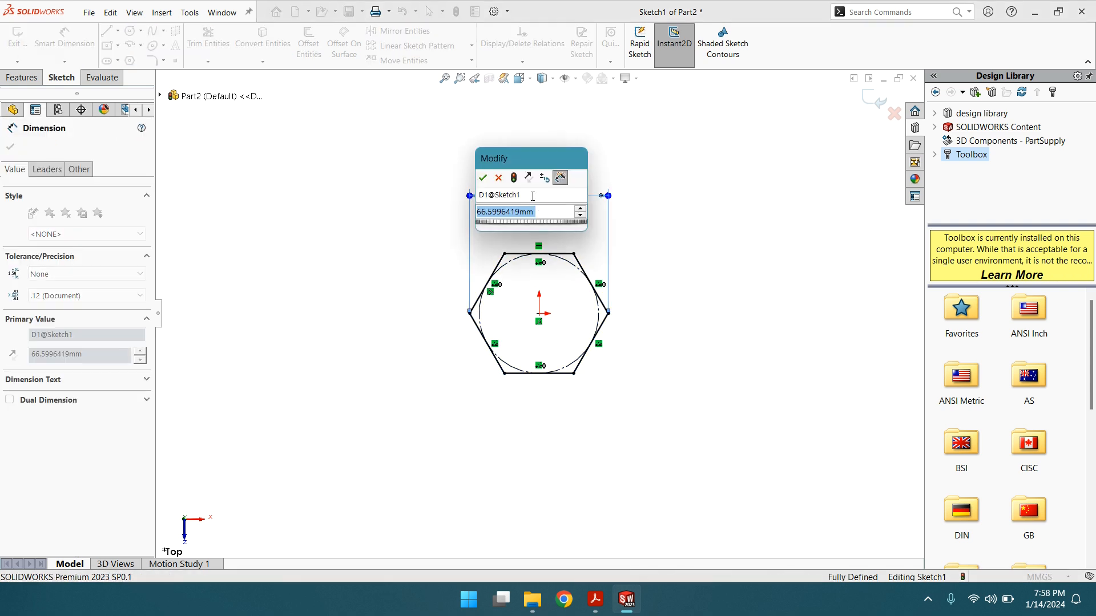
type("20")
key("Return")
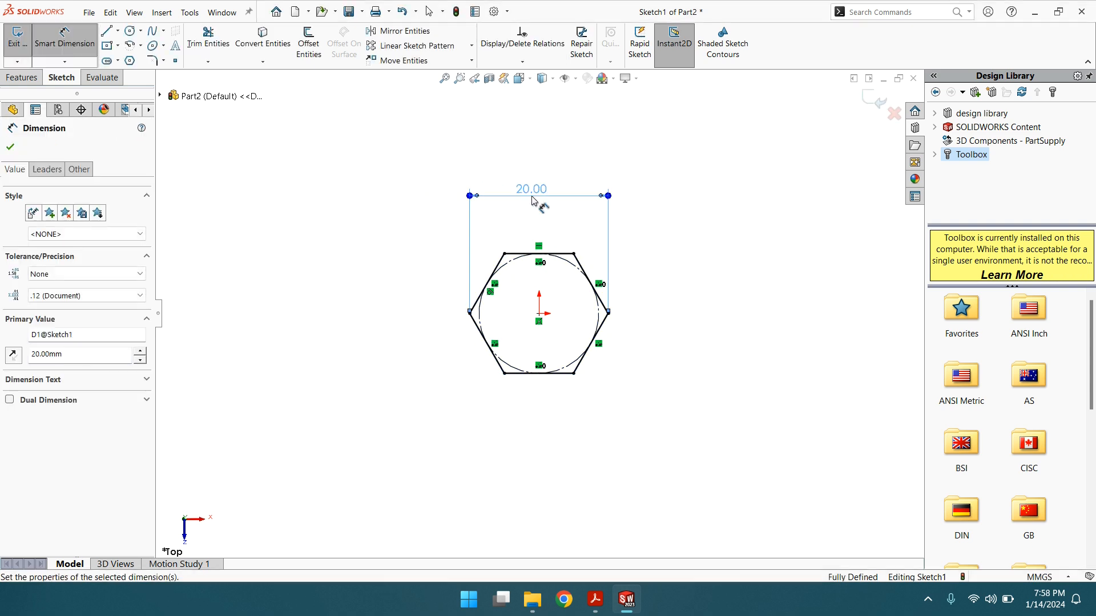
left_click(11, 147)
Sketch a circle about 10.7 mm in diameter inside the hexagon, centred on the origin
left_click(24, 78)
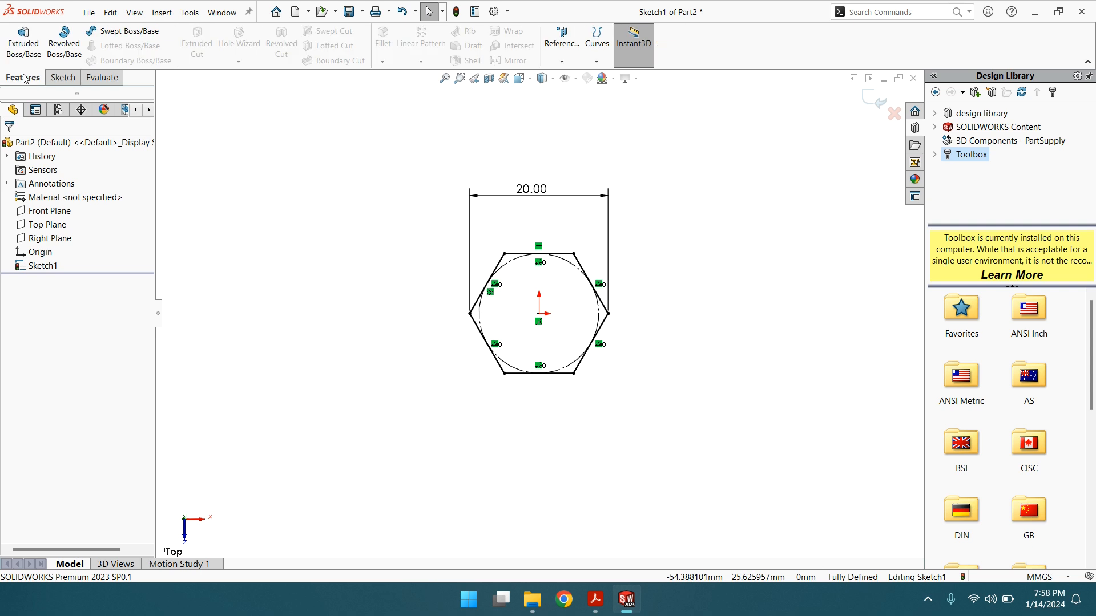
left_click(62, 77)
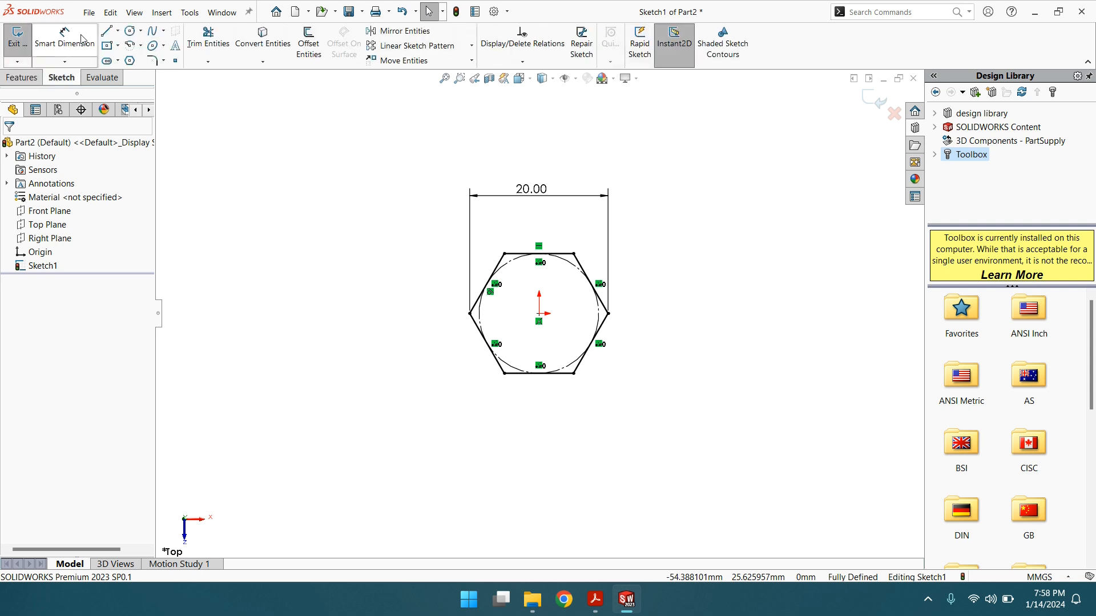
left_click(130, 31)
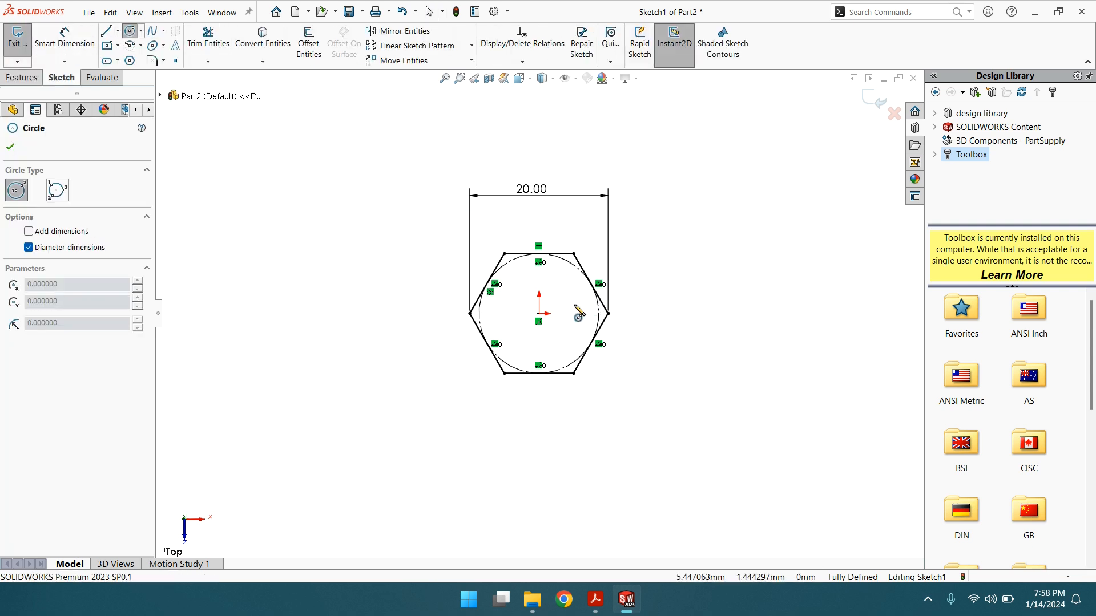
left_click(539, 313)
left_click(560, 345)
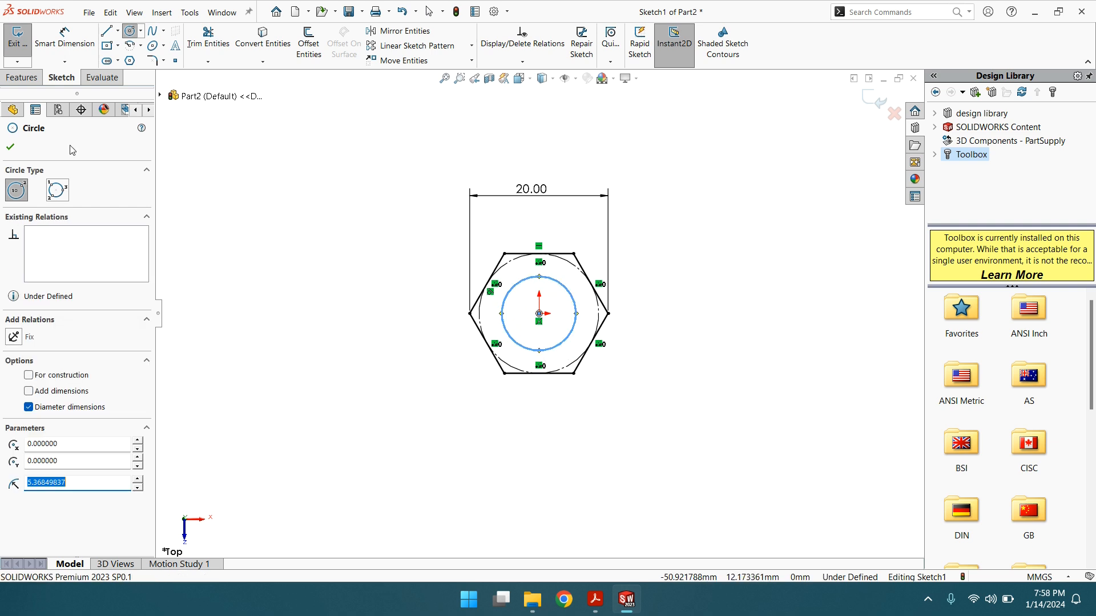
Dimension the inner circle and set its diameter to 10 mm
left_click(64, 44)
left_click(503, 319)
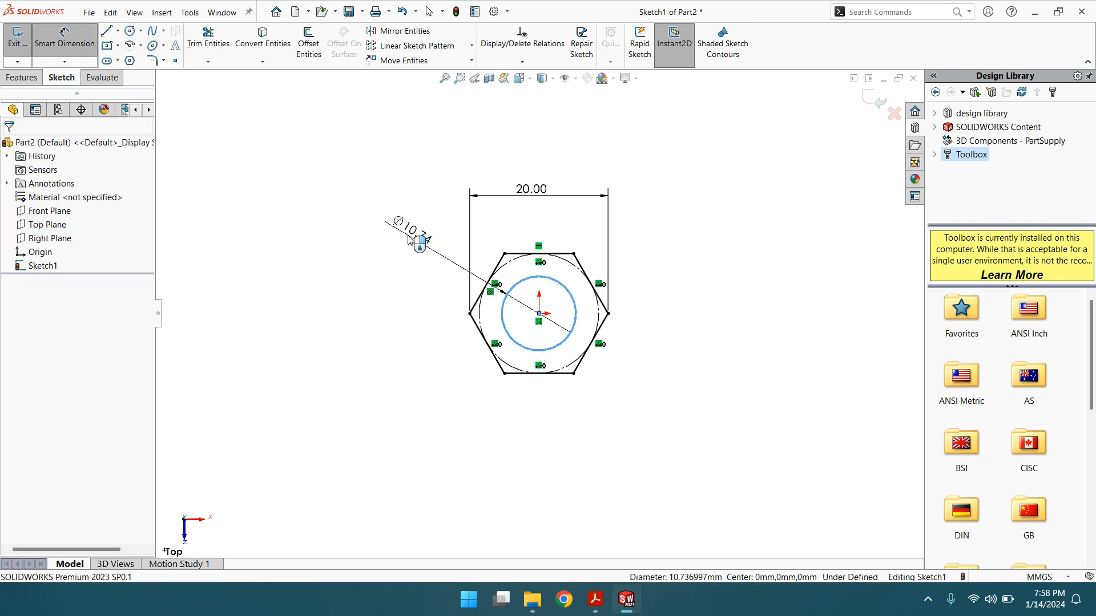
left_click(409, 235)
type("10")
key("Return")
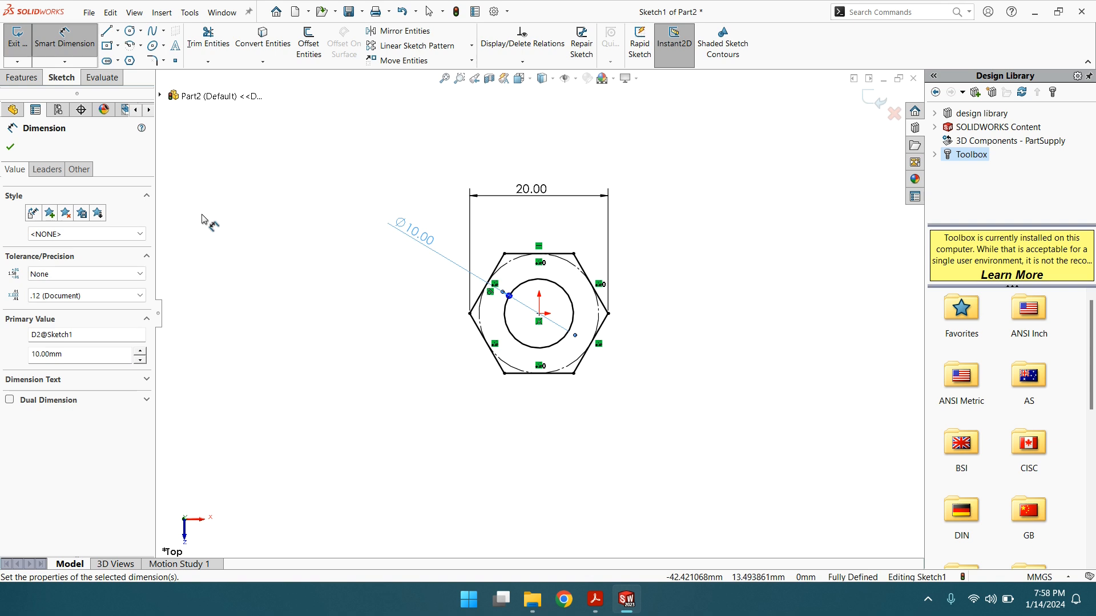
left_click(10, 147)
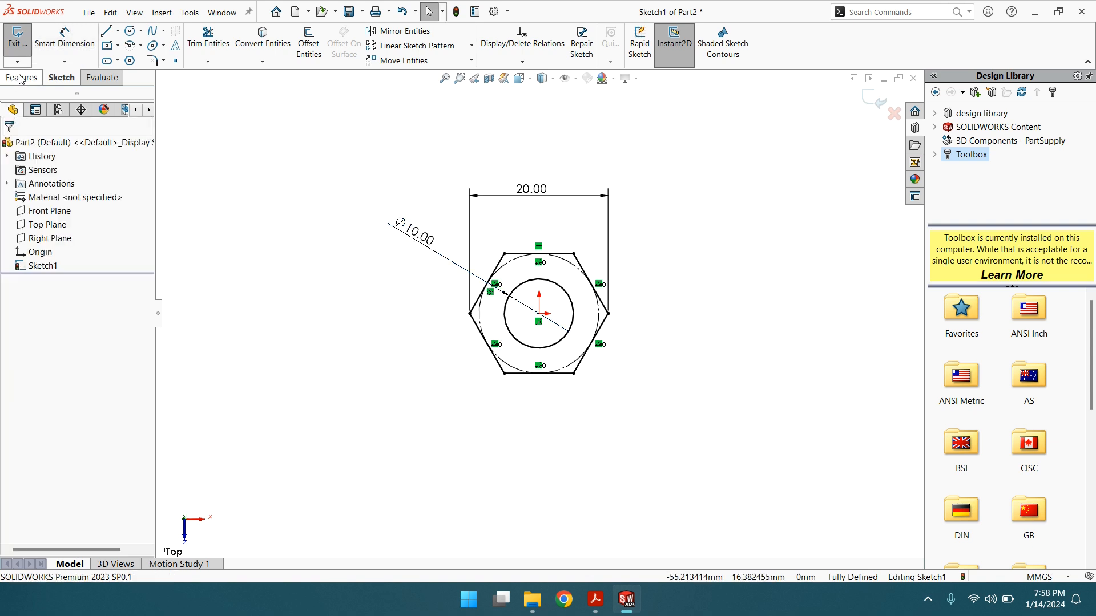
Extrude the hexagon with its central hole 10 mm, symmetric about the sketch plane with the Mid Plane end condition
left_click(22, 77)
left_click(22, 43)
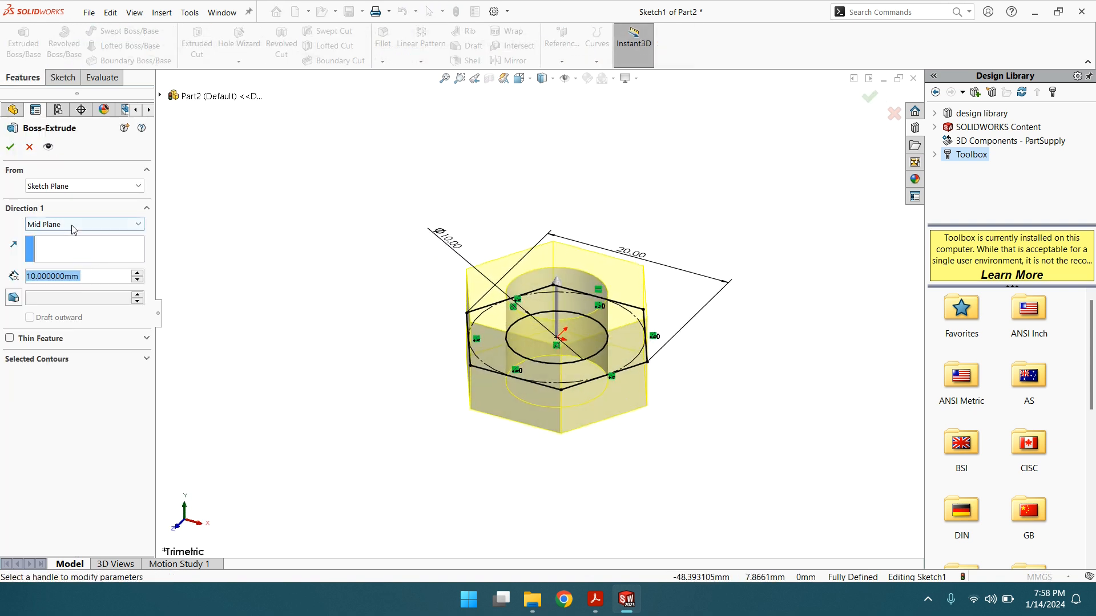
left_click(10, 149)
scroll(493, 360, "up", 3)
scroll(588, 302, "down", 3)
middle_click_drag(619, 306, 544, 389)
key("ctrl+7")
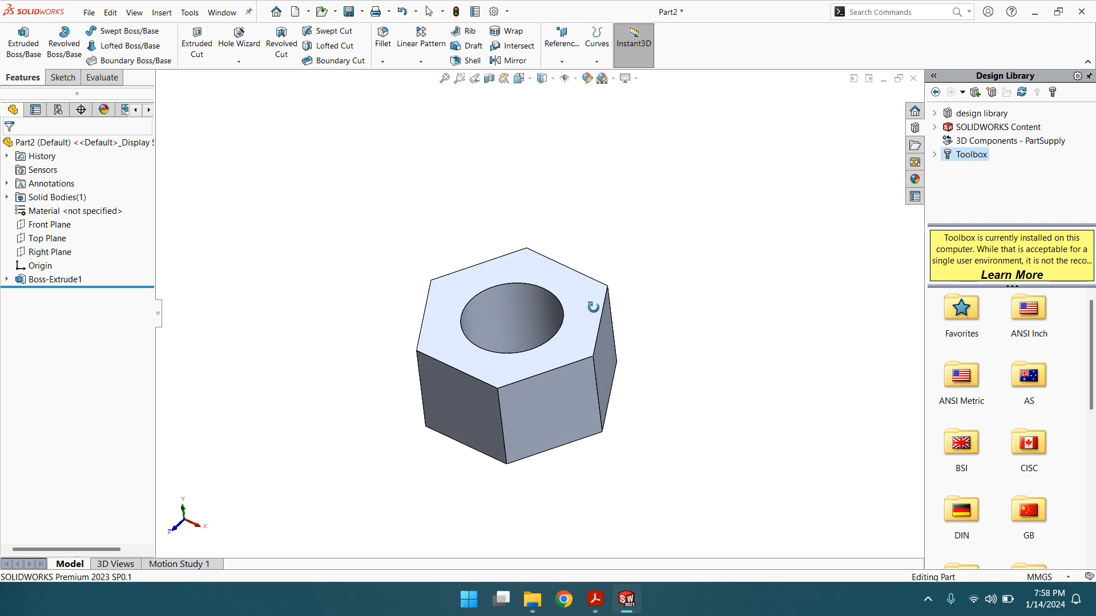
Chamfer the upper edge of the nut's hole with a distance of 0.5 mm at 45 degrees
left_click(383, 61)
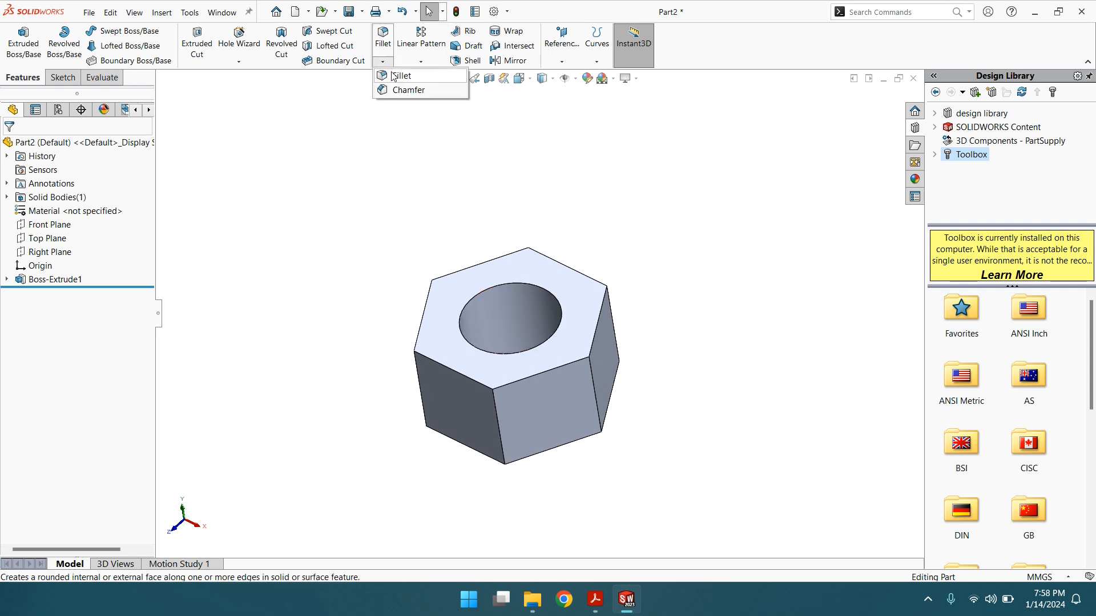
left_click(402, 90)
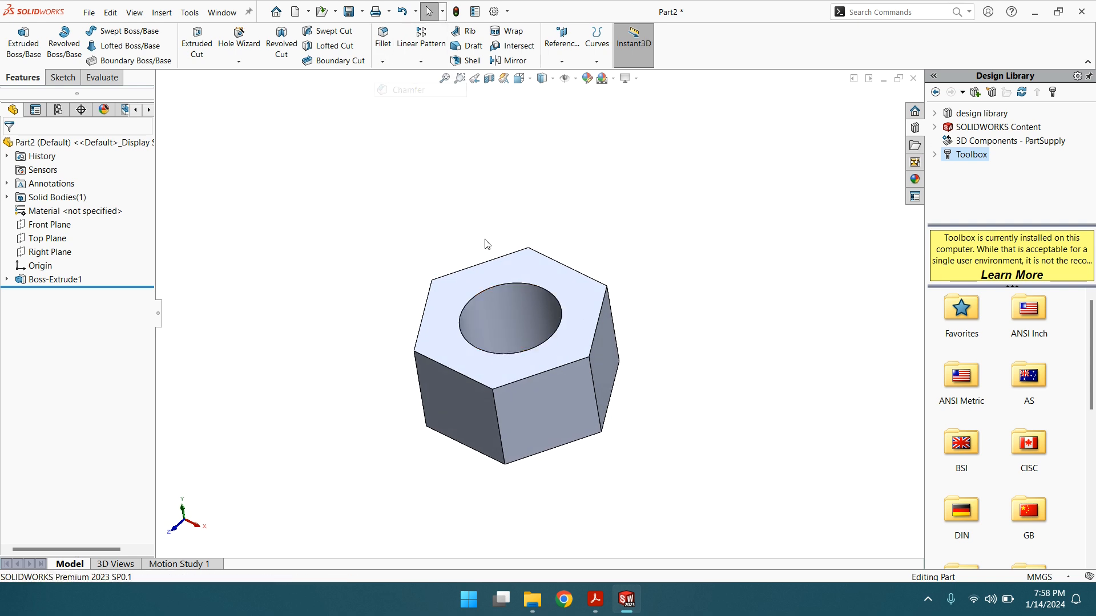
left_click(484, 290)
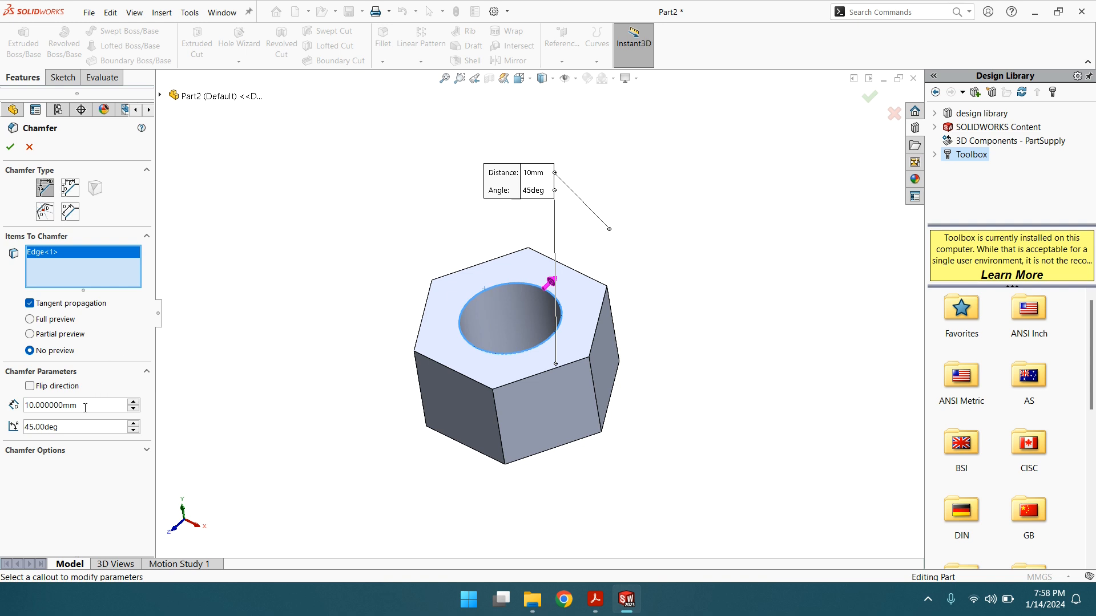
left_click_drag(85, 408, 4, 407)
type("0.5")
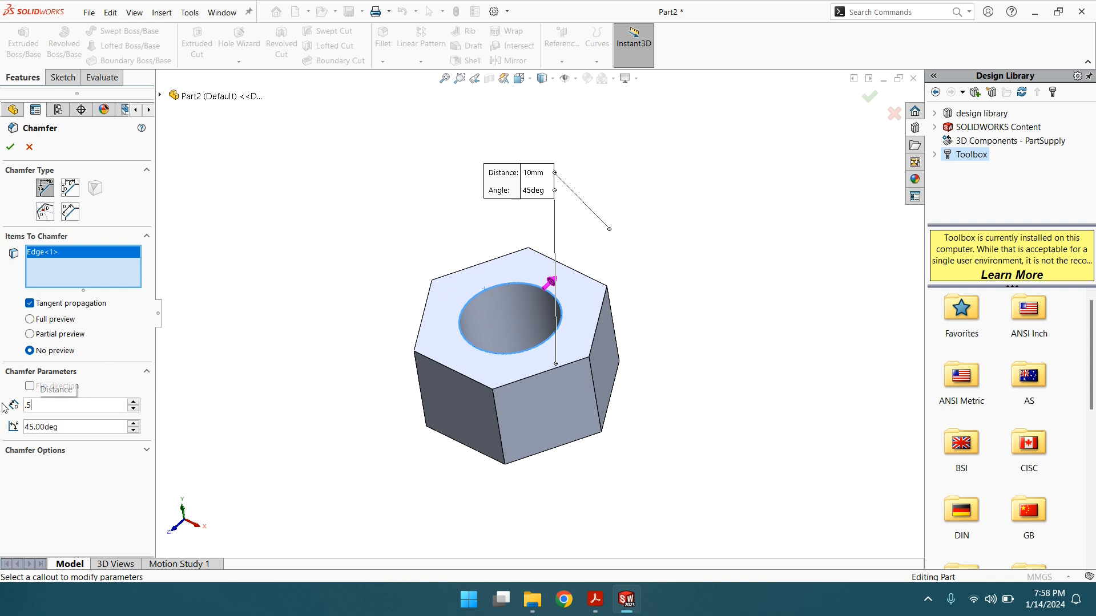
key("Return")
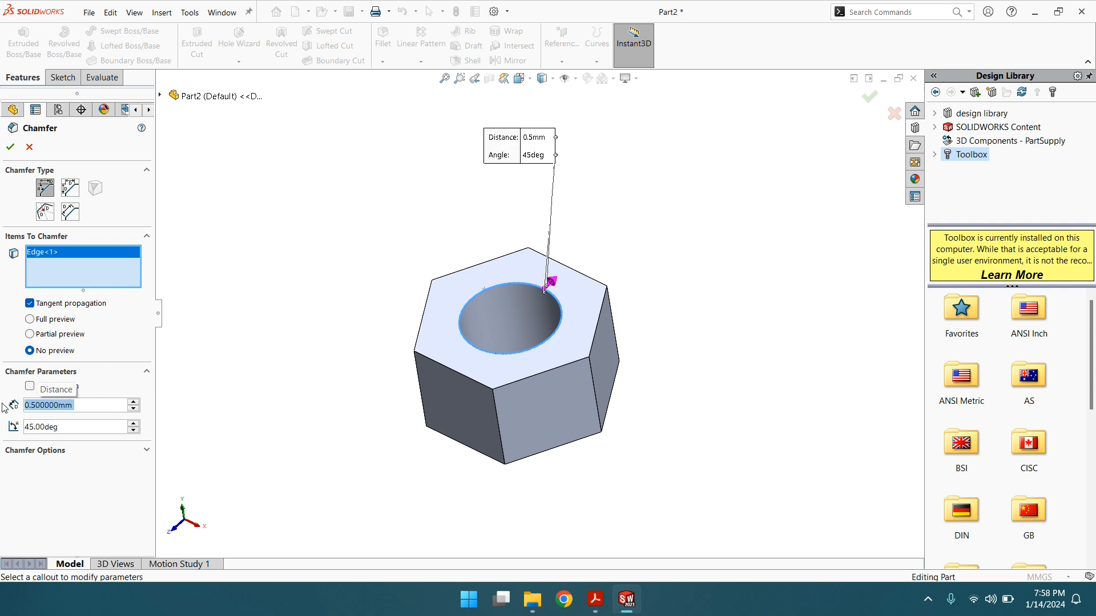
left_click(11, 147)
middle_click_drag(357, 244, 502, 273)
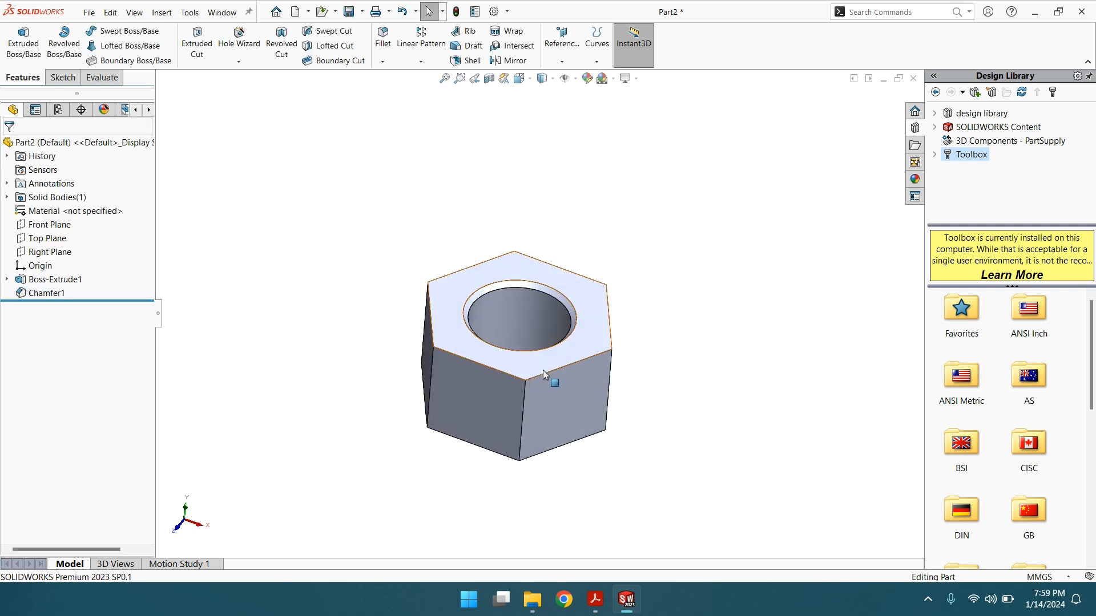
Sketch a circle on the nut's upper face, centred on the origin and reaching the hexagon's flat sides, and dismiss the save reminder
left_click(588, 316)
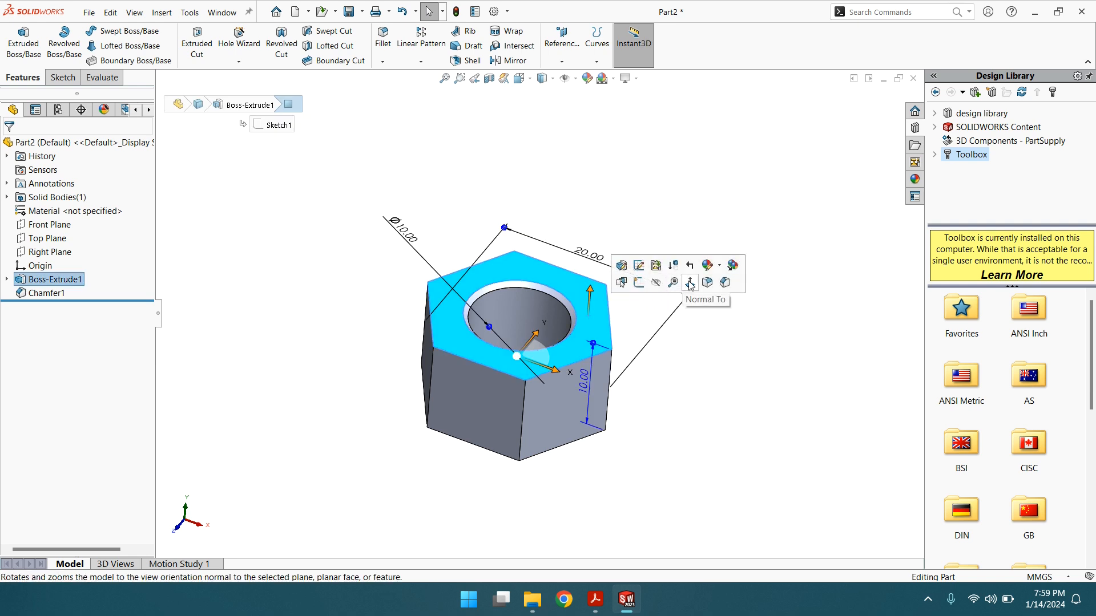
left_click(690, 284)
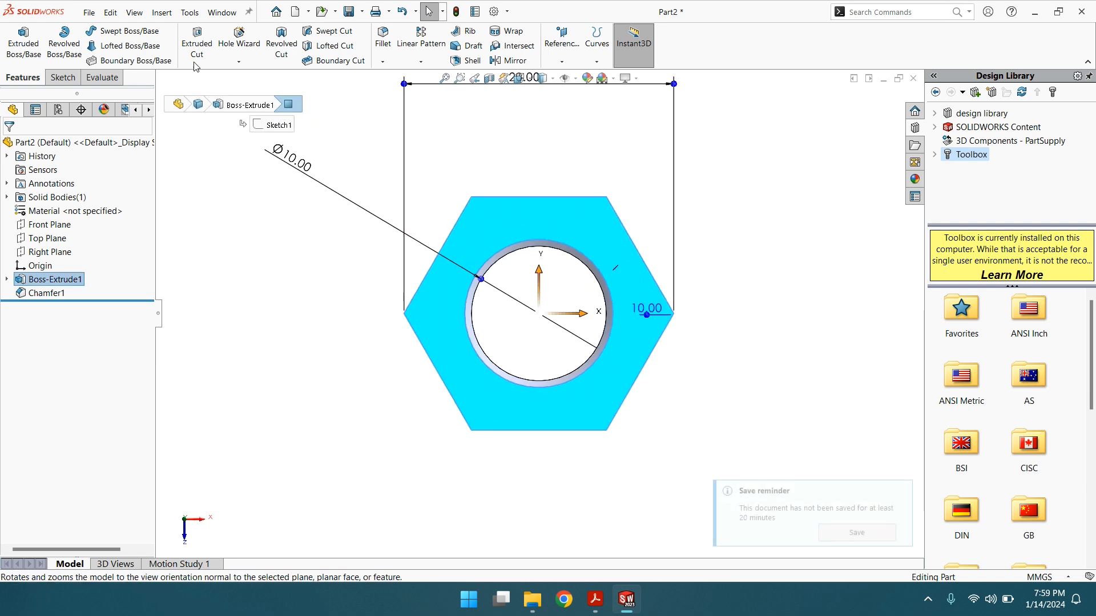
left_click(62, 77)
left_click(130, 30)
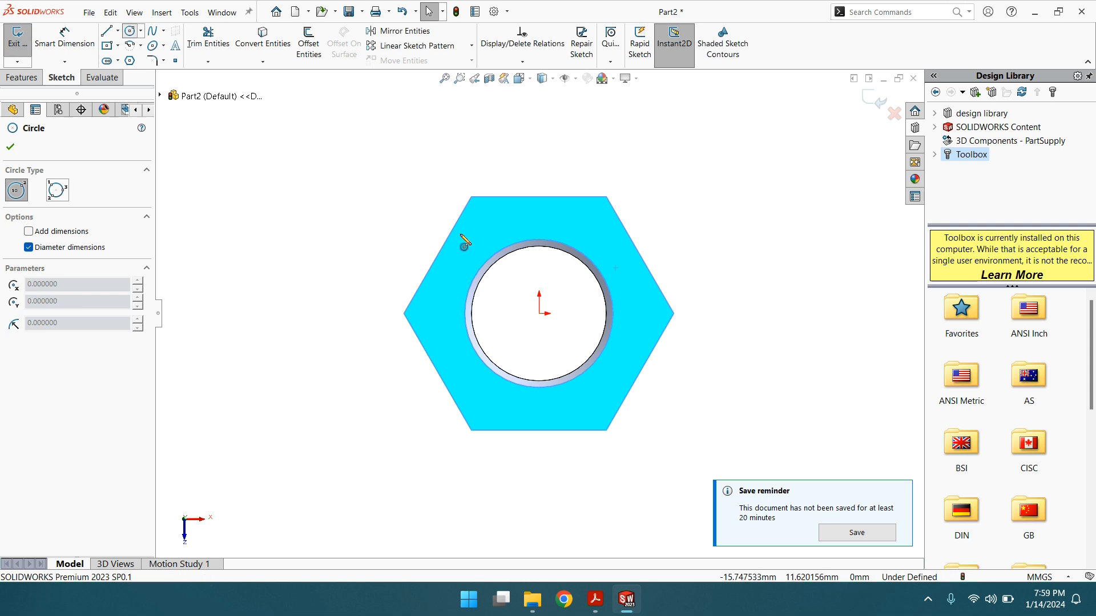
left_click(539, 313)
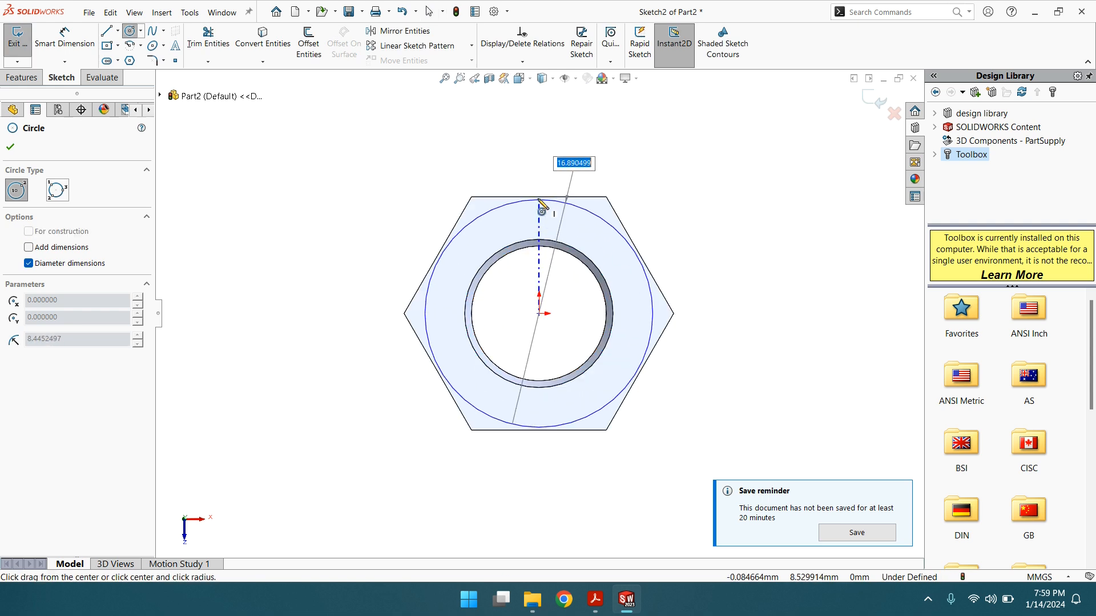
left_click(545, 198)
right_click(546, 204)
left_click(570, 208)
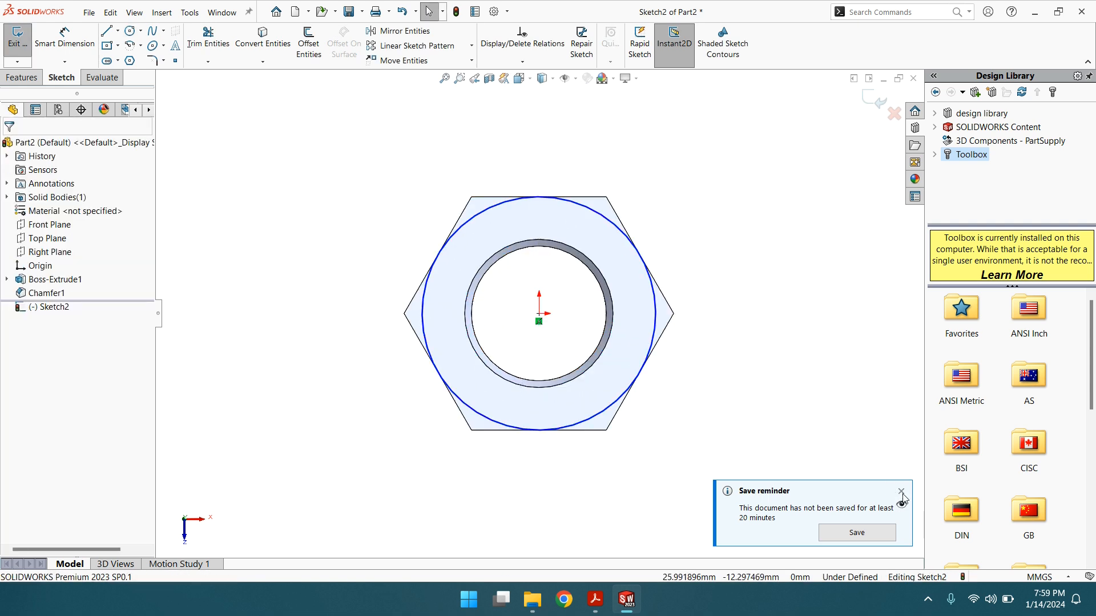
left_click(904, 492)
Cut away the corners outside the circle with a flipped-side blind Extruded Cut, 10 mm deep with a 60-degree draft
left_click(22, 77)
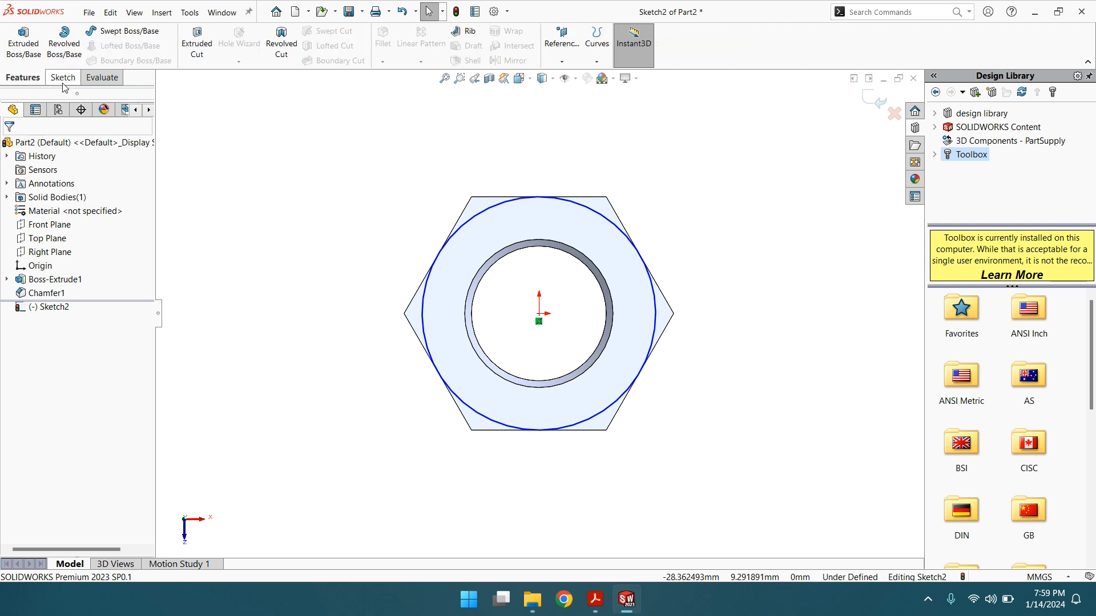
left_click(195, 49)
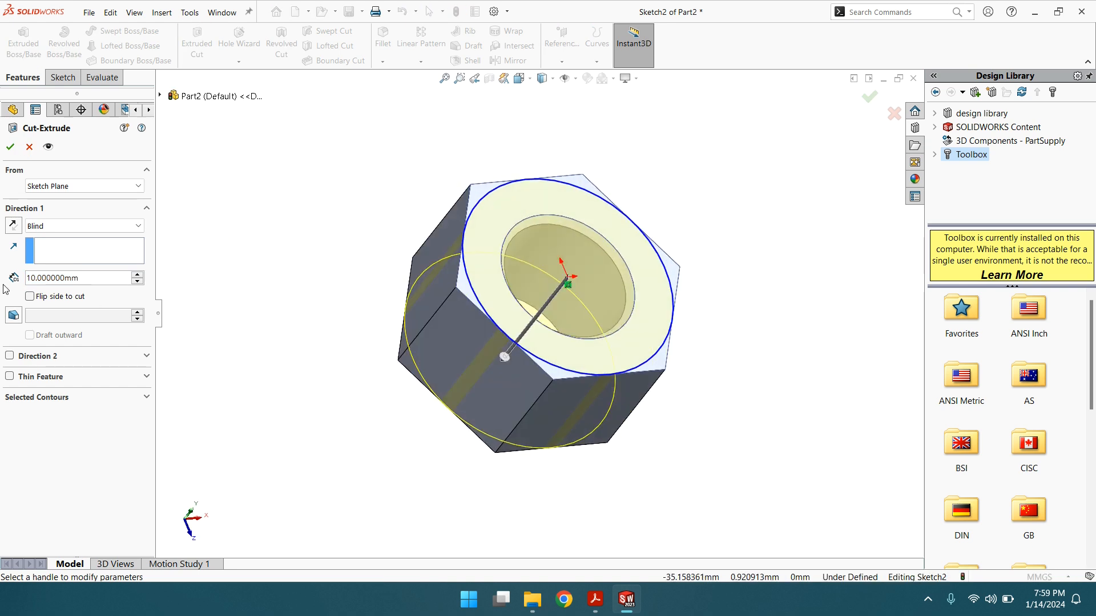
left_click(31, 297)
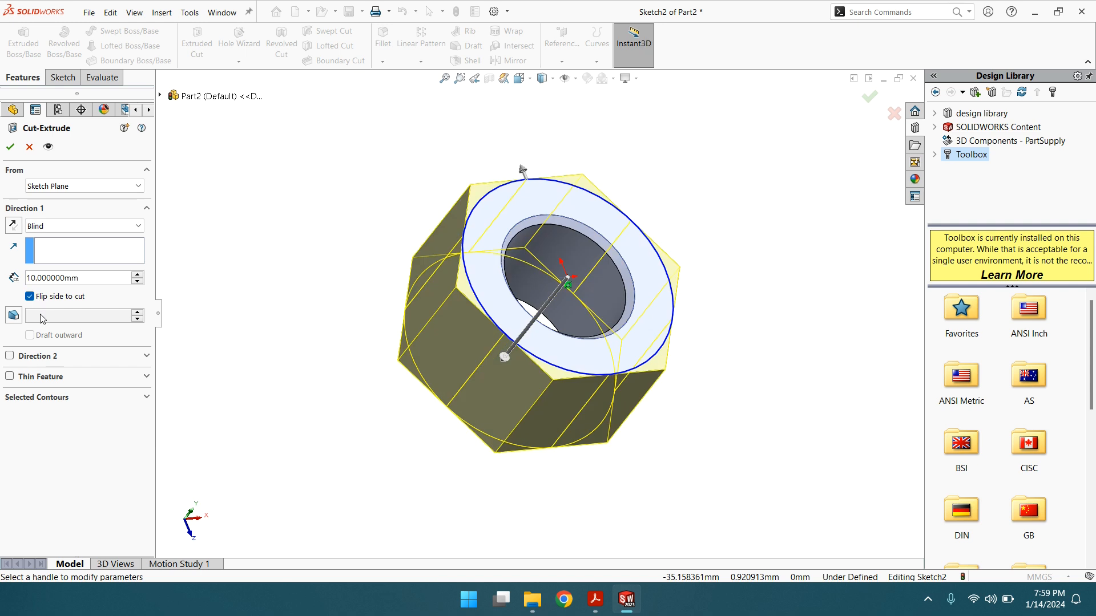
left_click(13, 315)
left_click(73, 317)
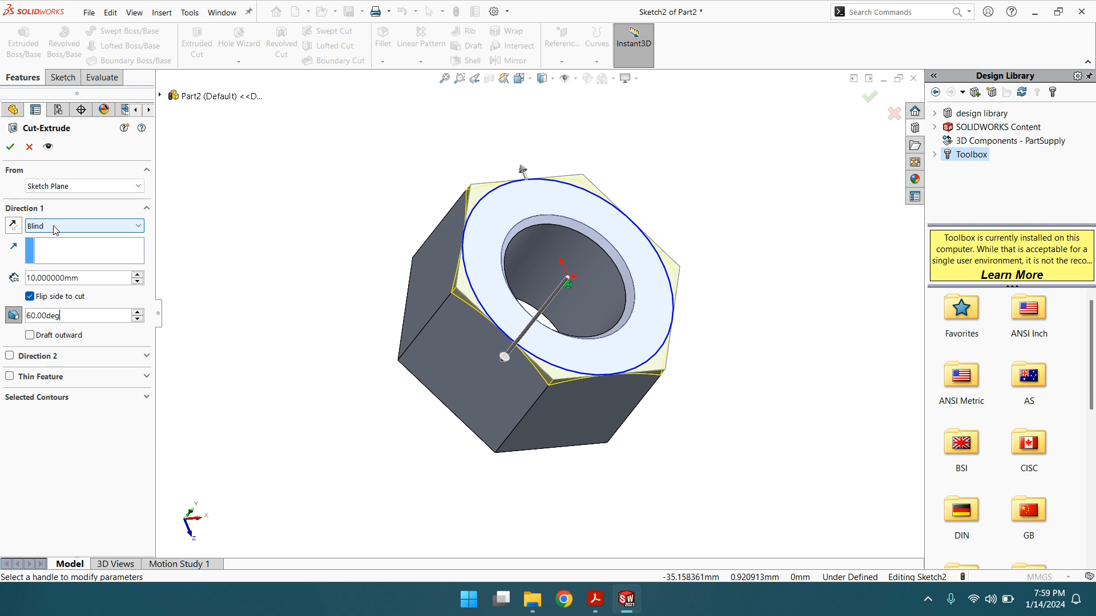
key("Return")
Sketch a circle about 17.32 mm in diameter on the nut's opposite face, centred on the origin and touching the hexagon's edge
middle_click_drag(388, 290, 345, 190)
middle_click_drag(605, 448, 556, 300)
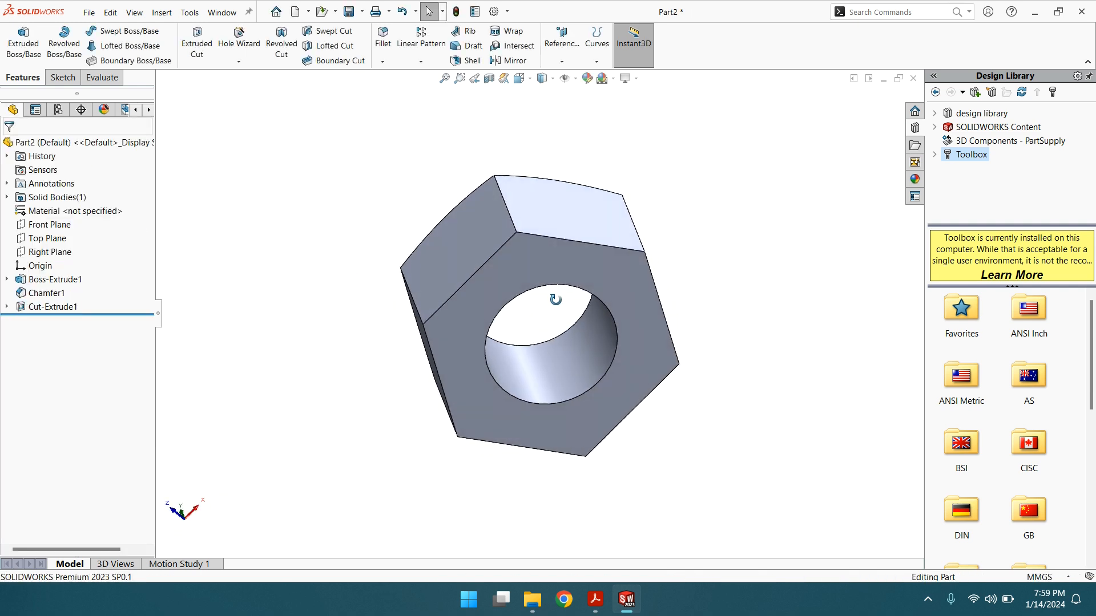
left_click(612, 285)
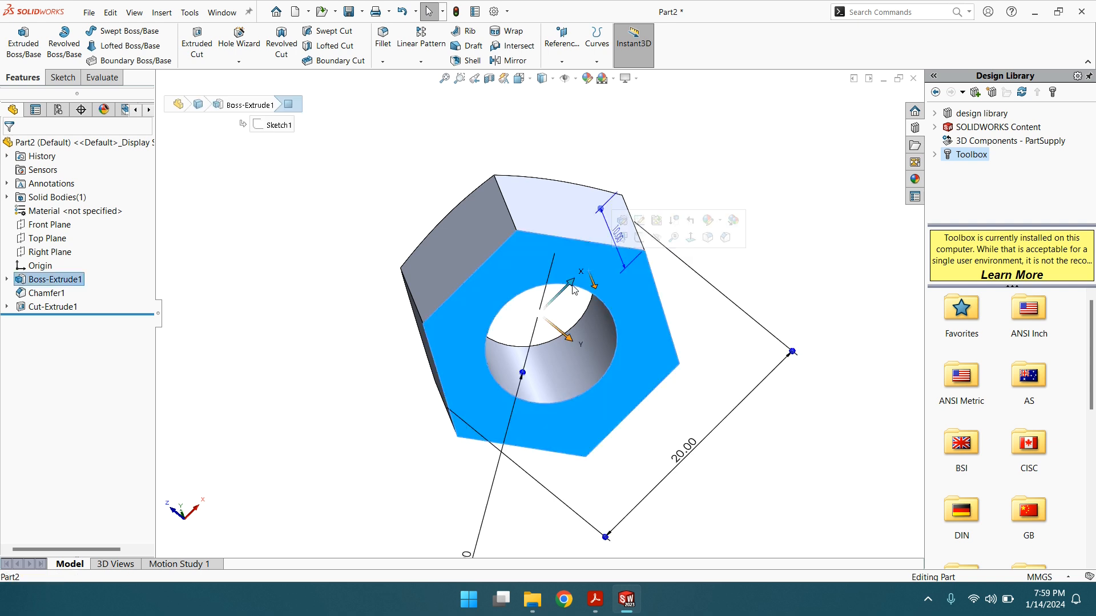
left_click(691, 238)
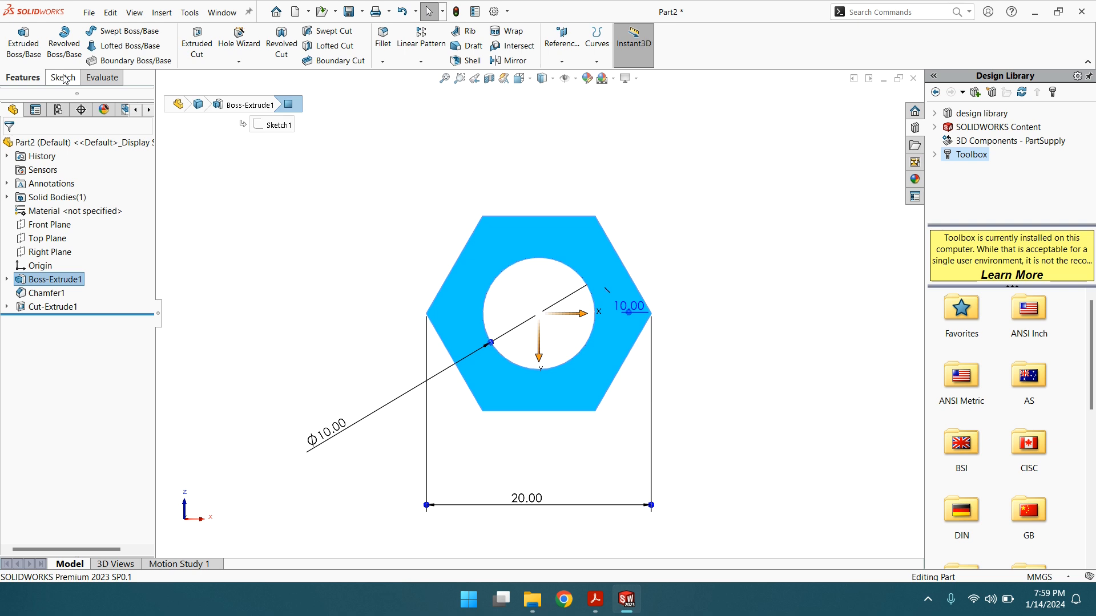
left_click(63, 78)
left_click(130, 33)
left_click(539, 313)
left_click(543, 254)
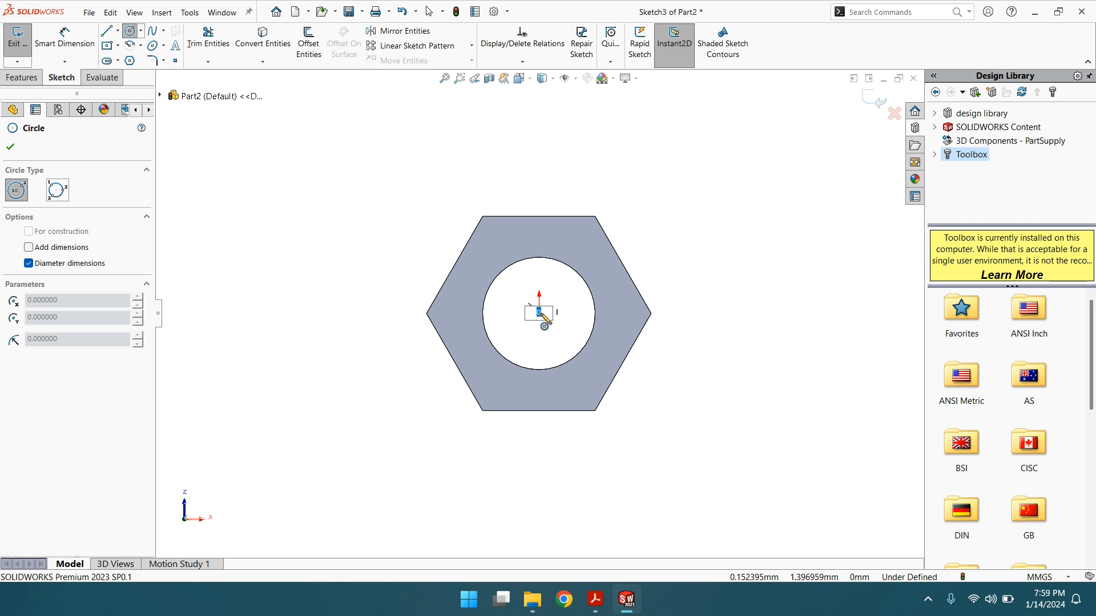
key("Escape")
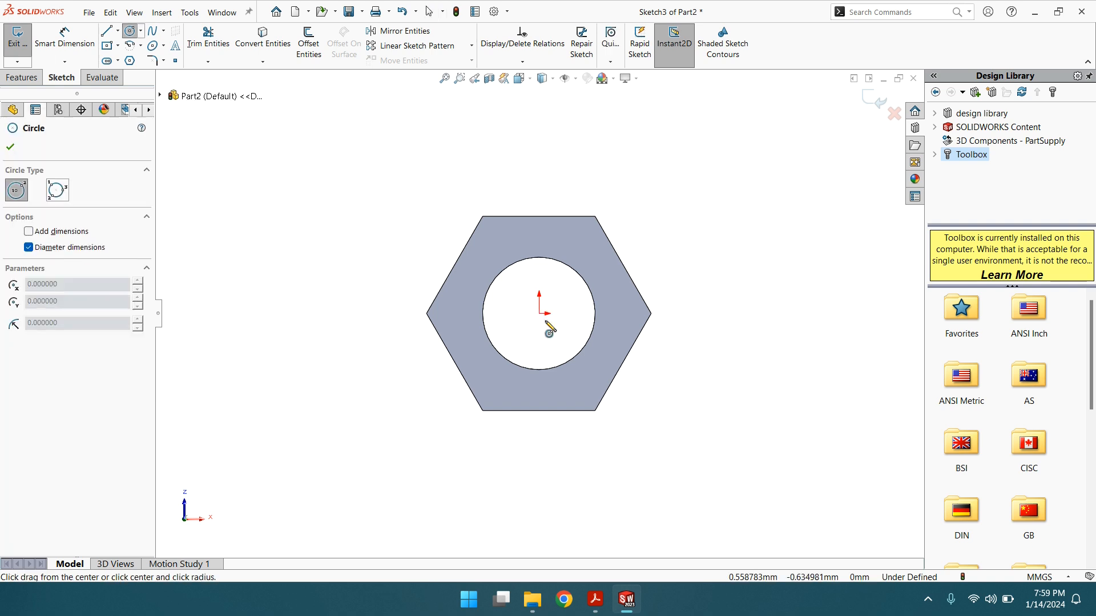
left_click(539, 313)
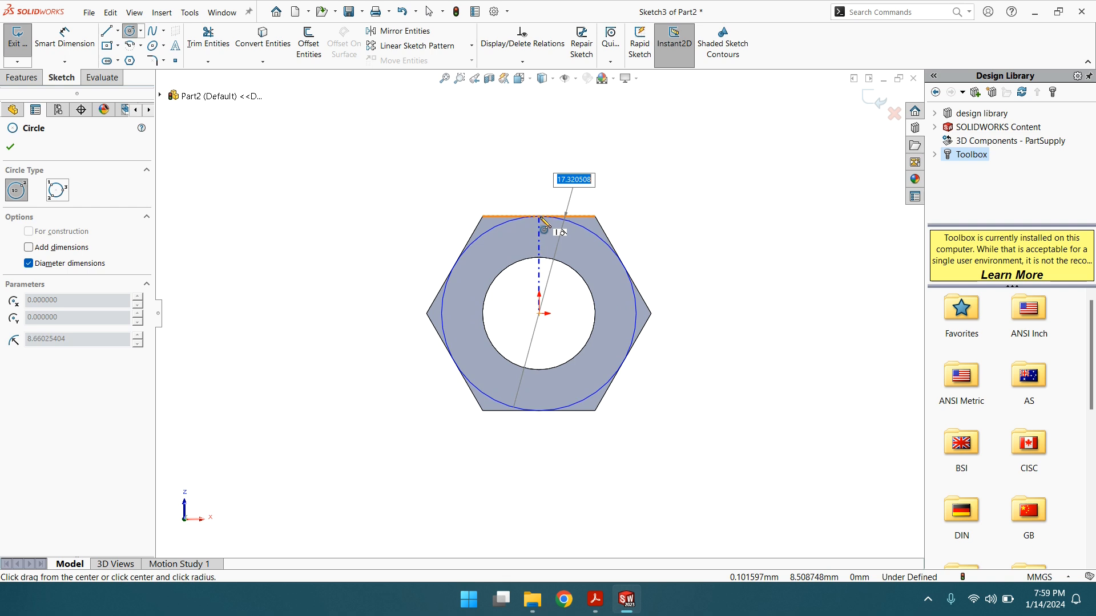
left_click(540, 218)
right_click(547, 221)
left_click(568, 226)
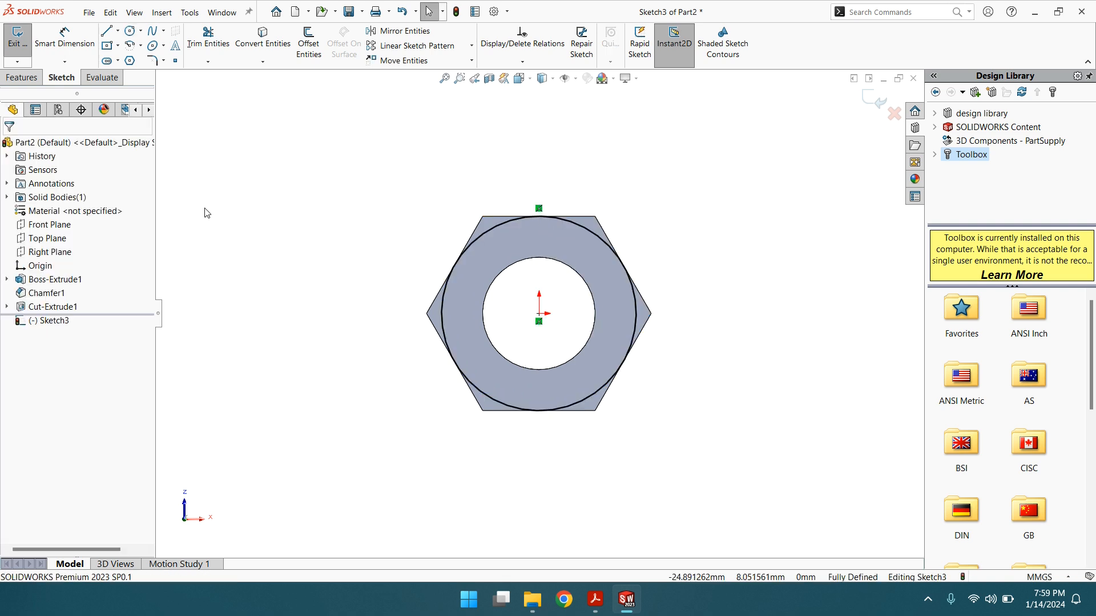
left_click(23, 77)
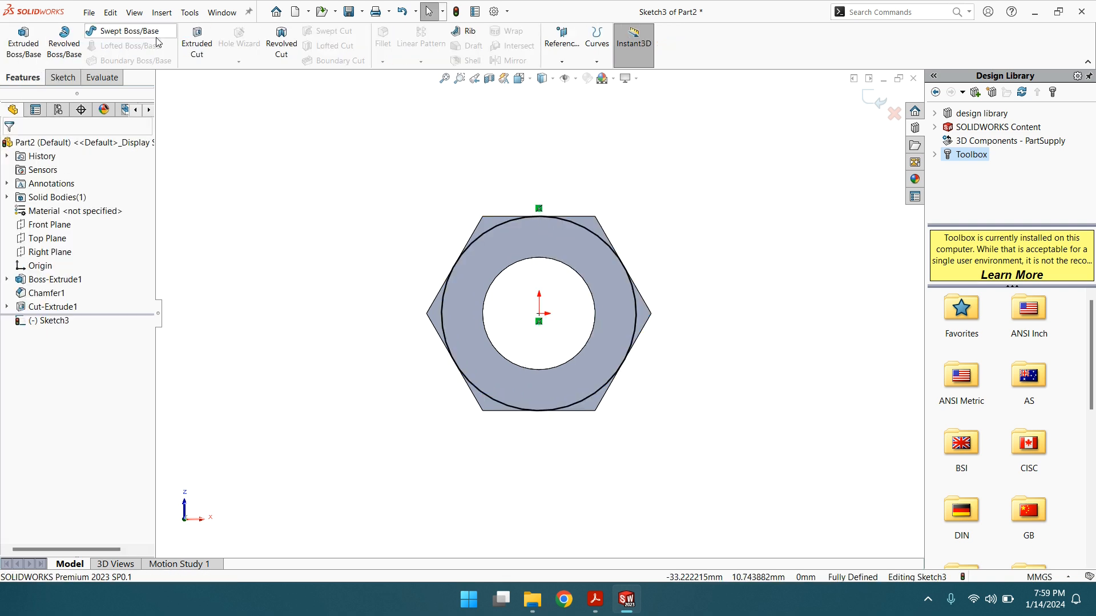
left_click(24, 40)
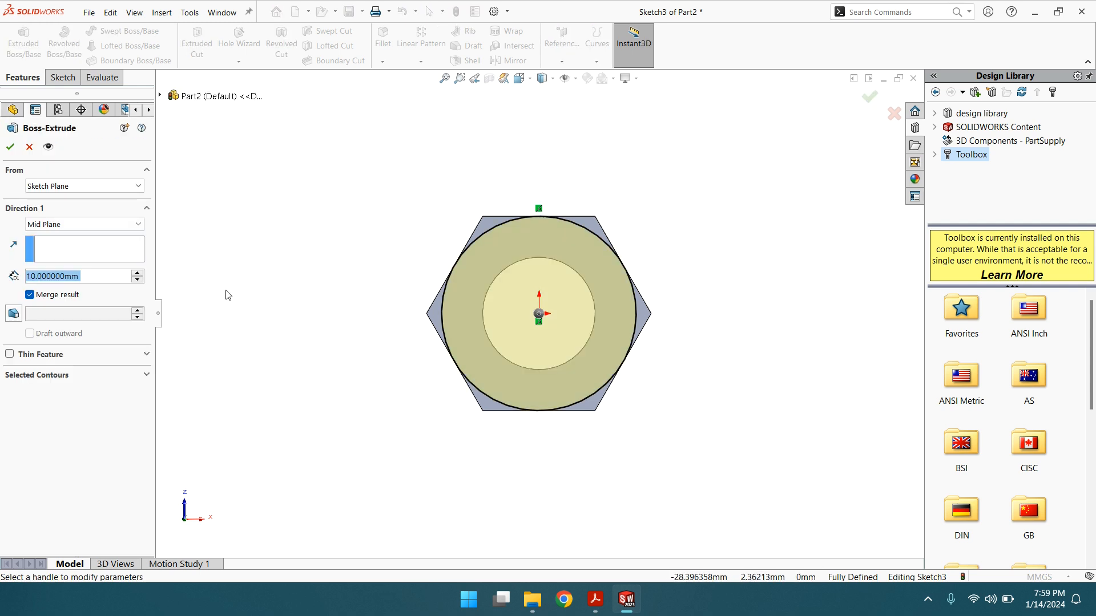
mouse_move(411, 230)
middle_mouse_down()
mouse_move(480, 183)
mouse_move(470, 329)
mouse_move(455, 208)
middle_mouse_up()
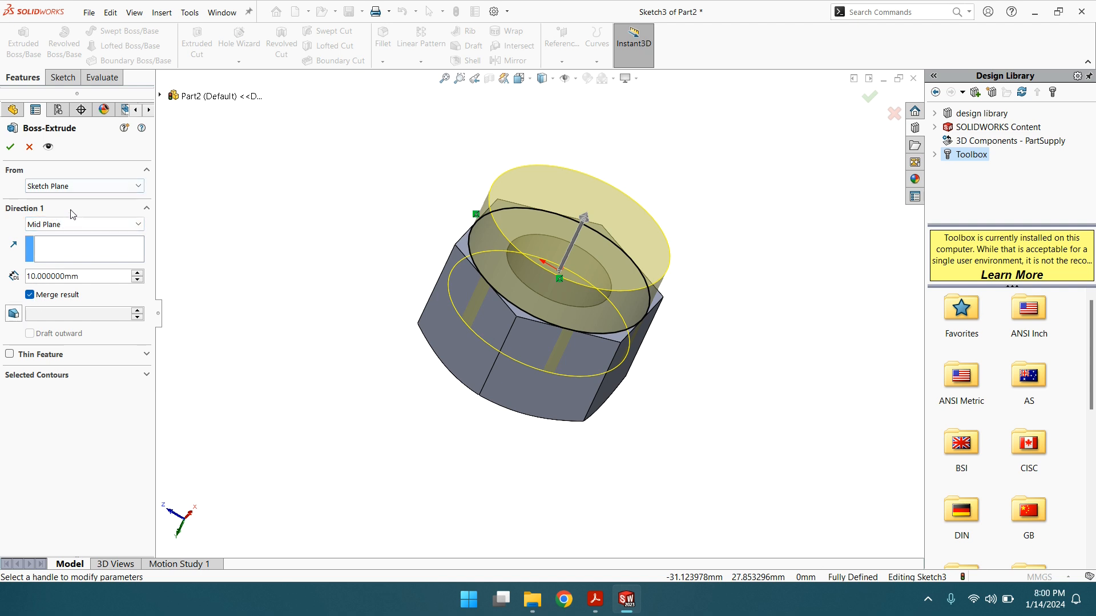
left_click(29, 147)
Cut the opposite face's corners outside its circle with a flipped-side blind Extruded Cut, 10 mm deep with a 60-degree draft
left_click(197, 50)
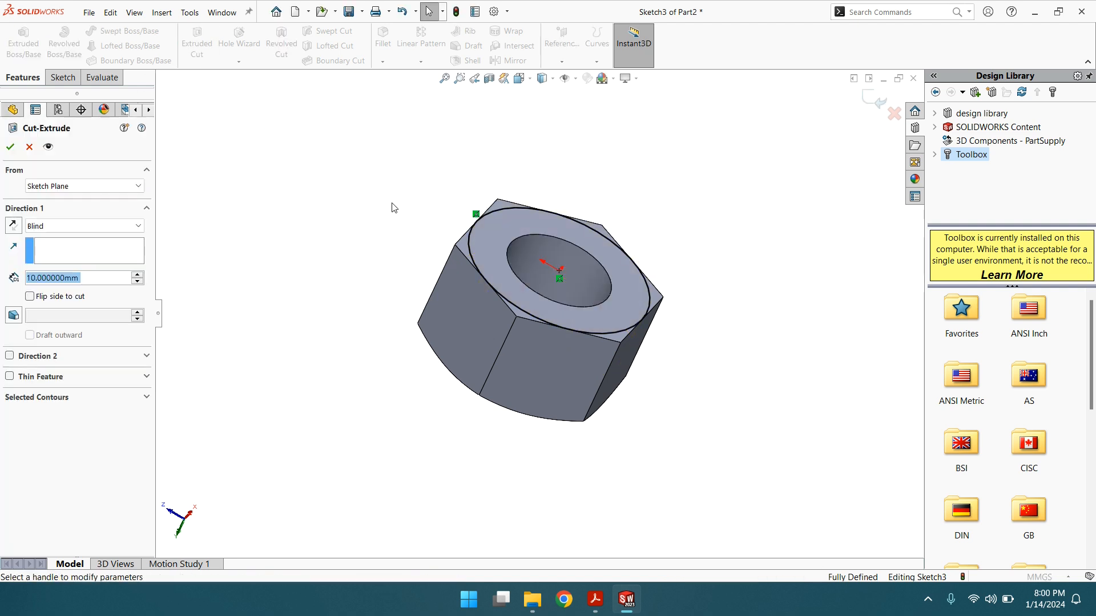
middle_click_drag(376, 296, 400, 273)
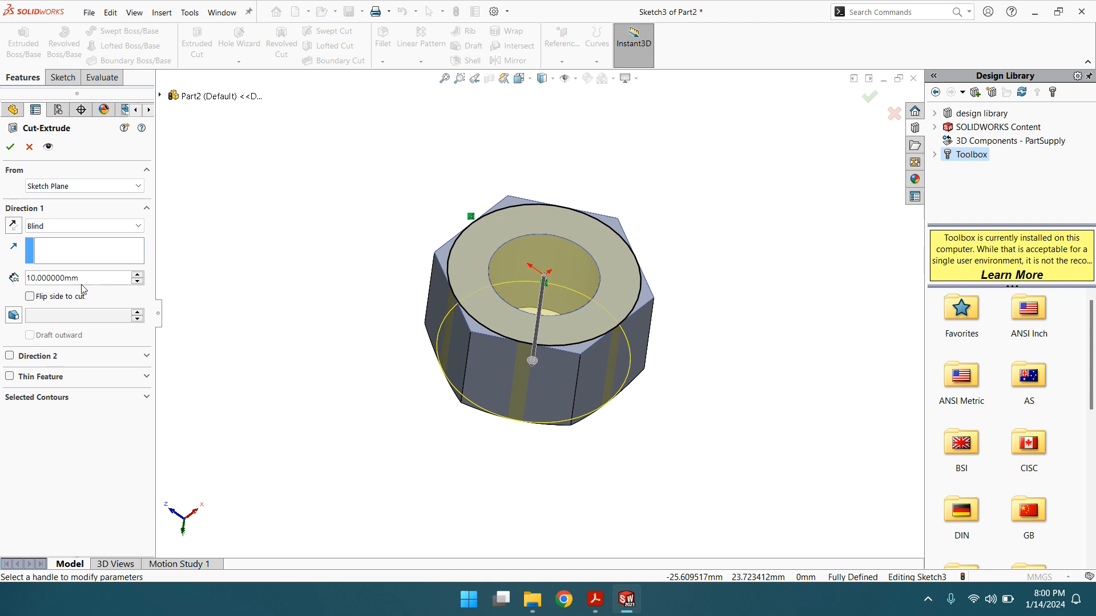
left_click(30, 297)
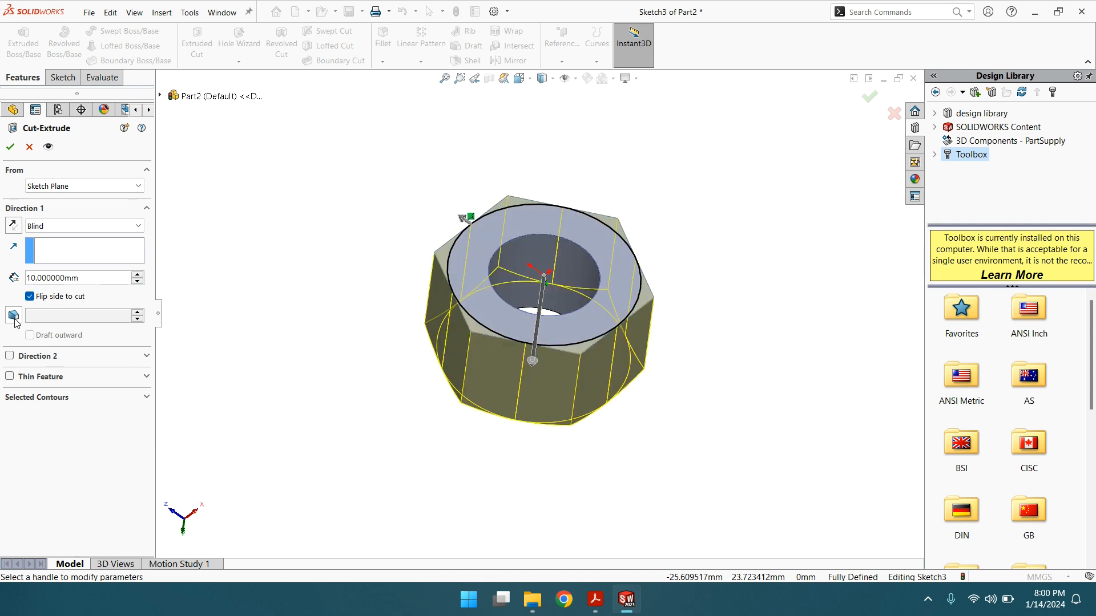
left_click(15, 319)
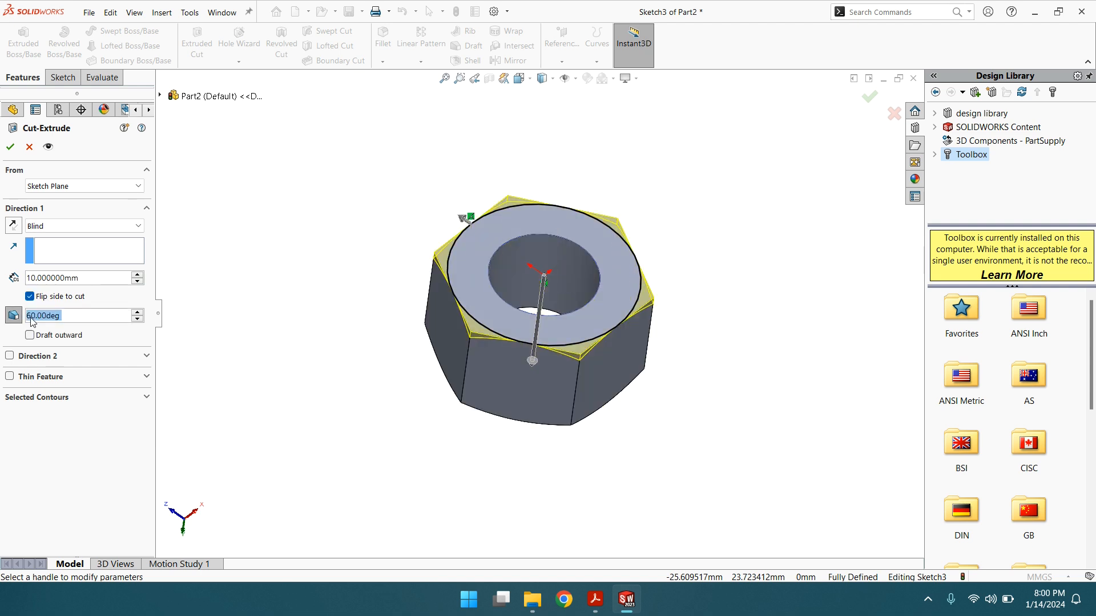
left_click(10, 146)
Collapse the Design Library pane to give the finished nut more viewing space
scroll(551, 296, "up", 2)
scroll(612, 297, "down", 1)
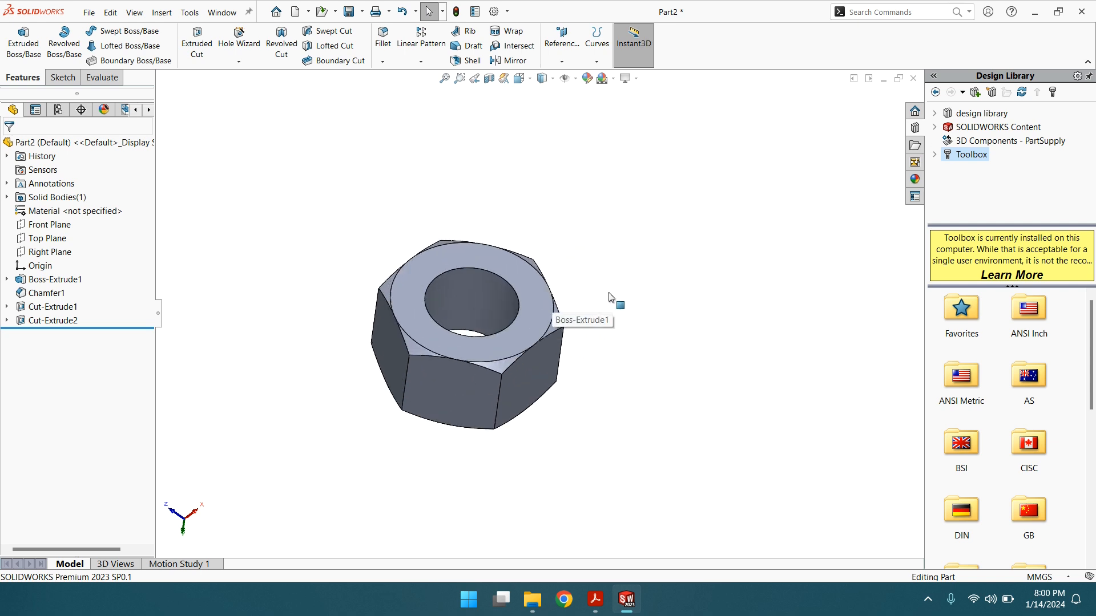
middle_click_drag(591, 276, 506, 303)
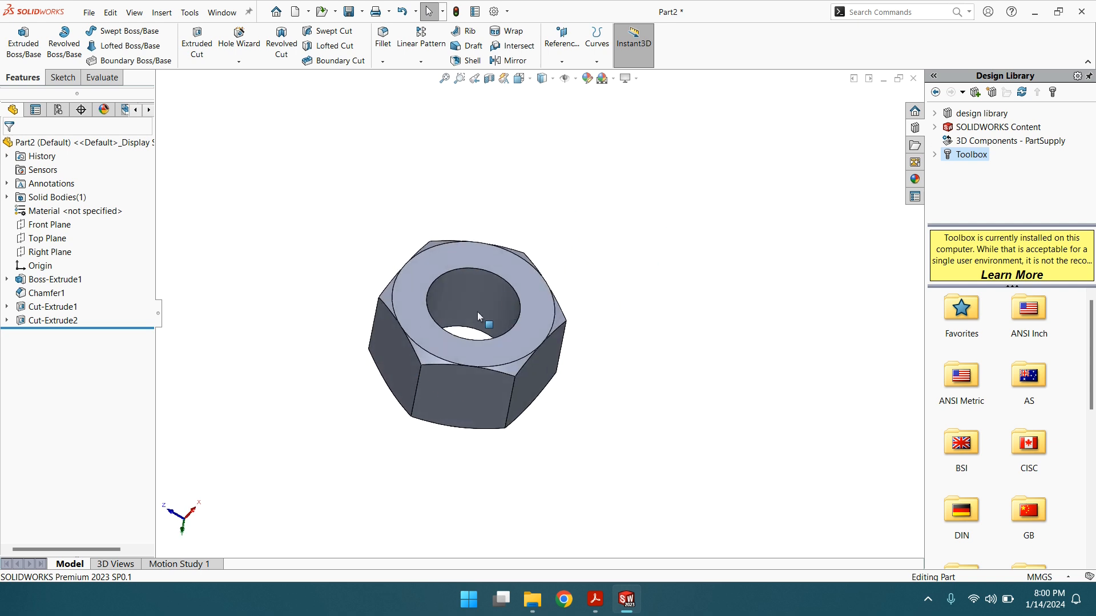
scroll(564, 256, "up", 2)
scroll(482, 315, "down", 1)
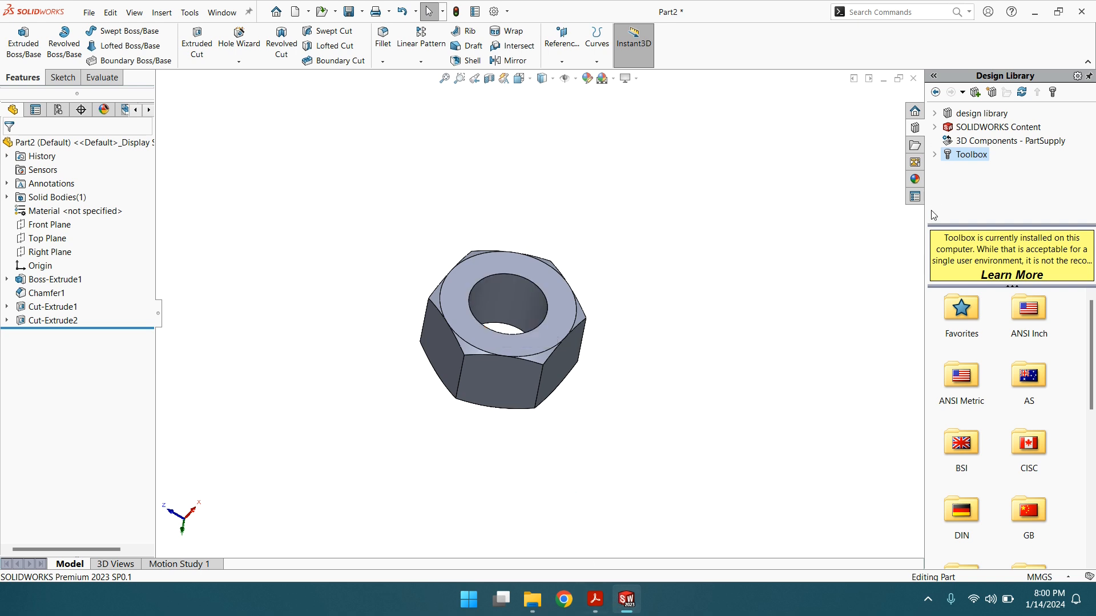
left_click_drag(924, 218, 1095, 188)
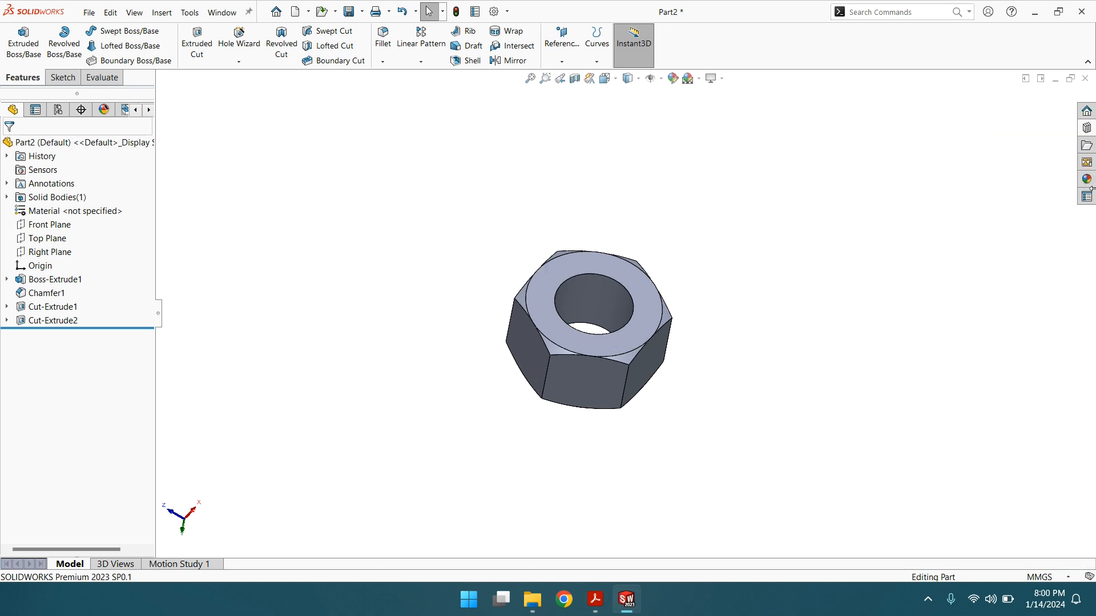
Check the nut's colour in the PDF drawing and apply a matching orange appearance to the nut's whole solid body
left_click(596, 600)
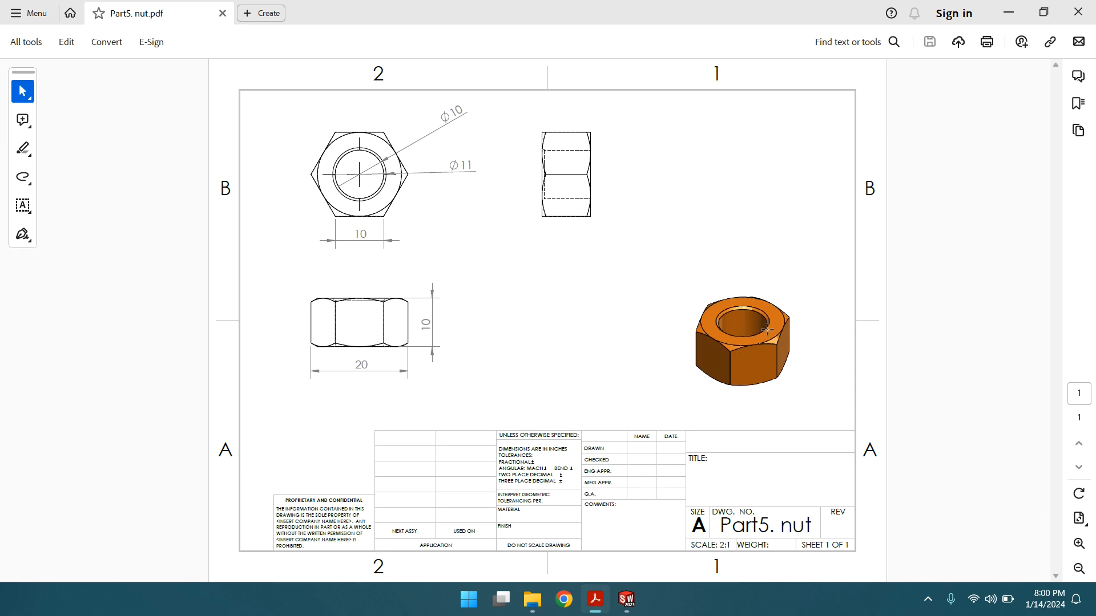
left_click(626, 597)
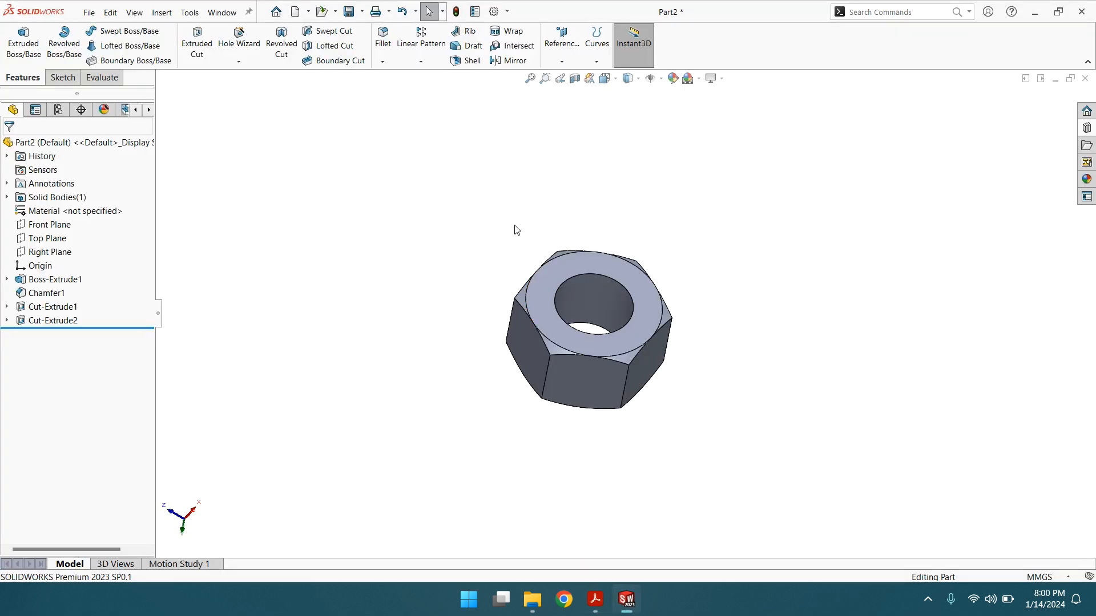
left_click(63, 197)
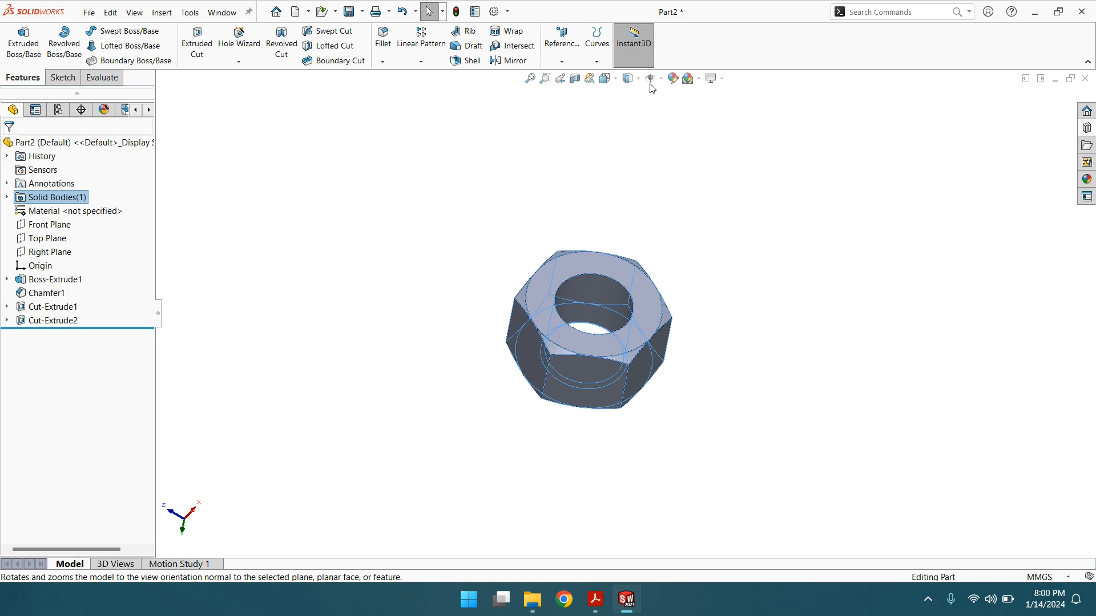
left_click(673, 78)
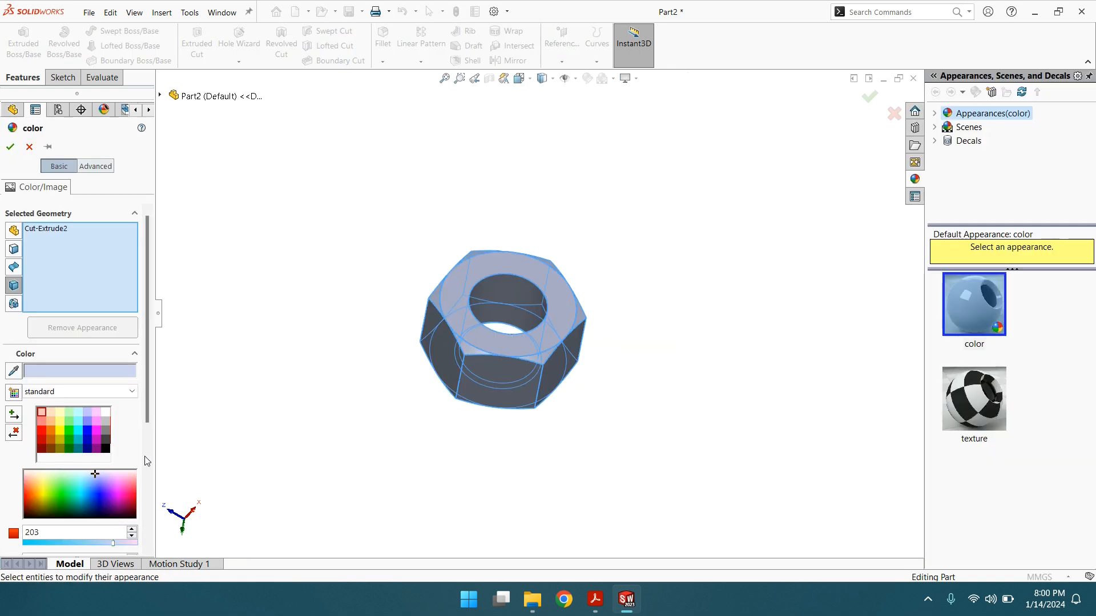
left_click(51, 439)
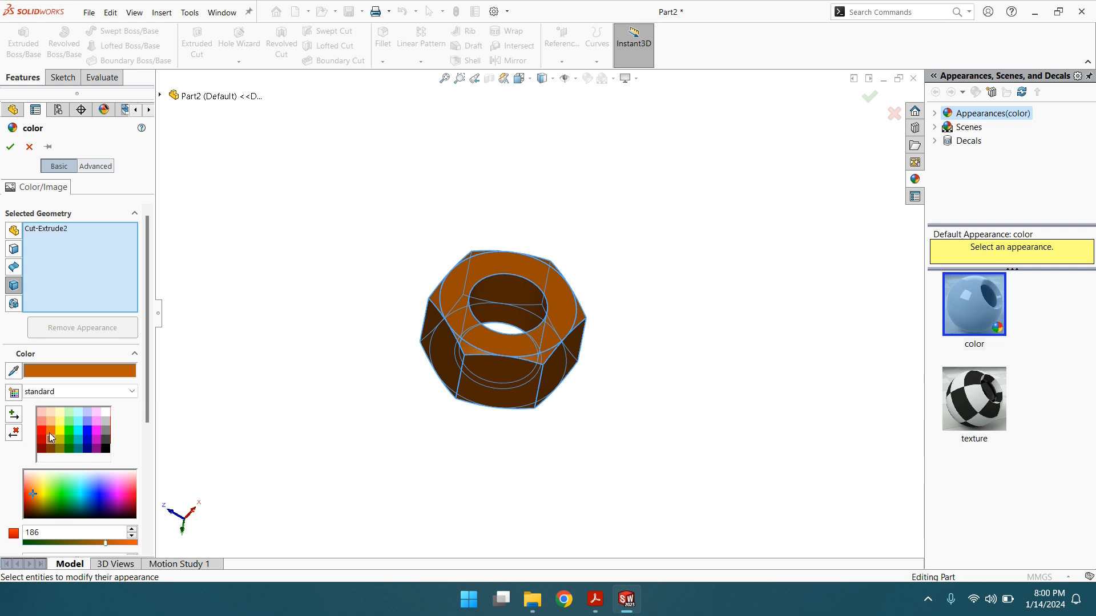
left_click(49, 432)
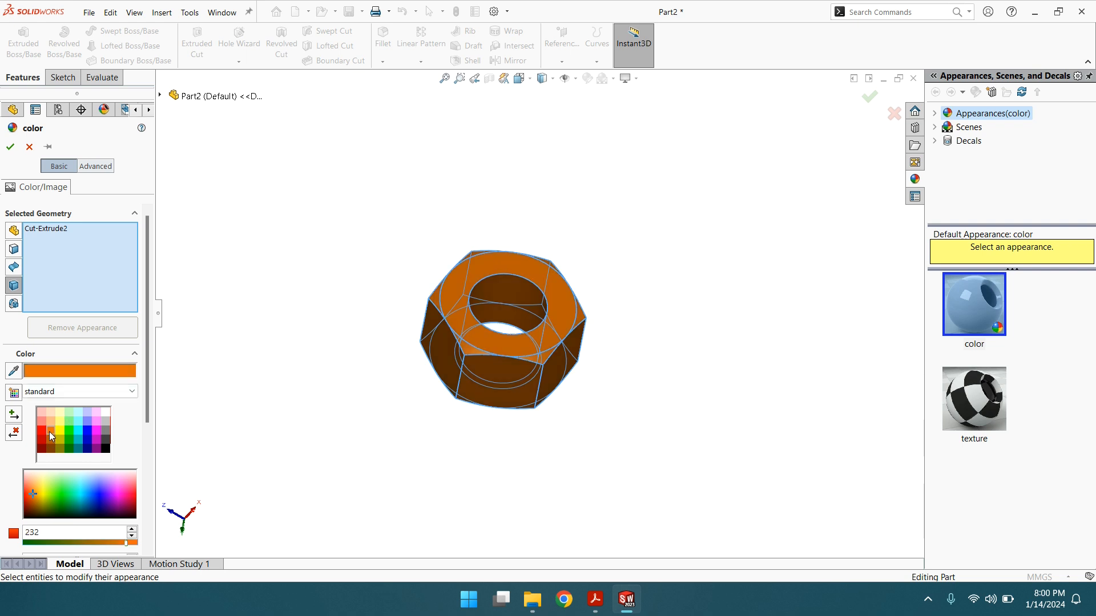
left_click(11, 148)
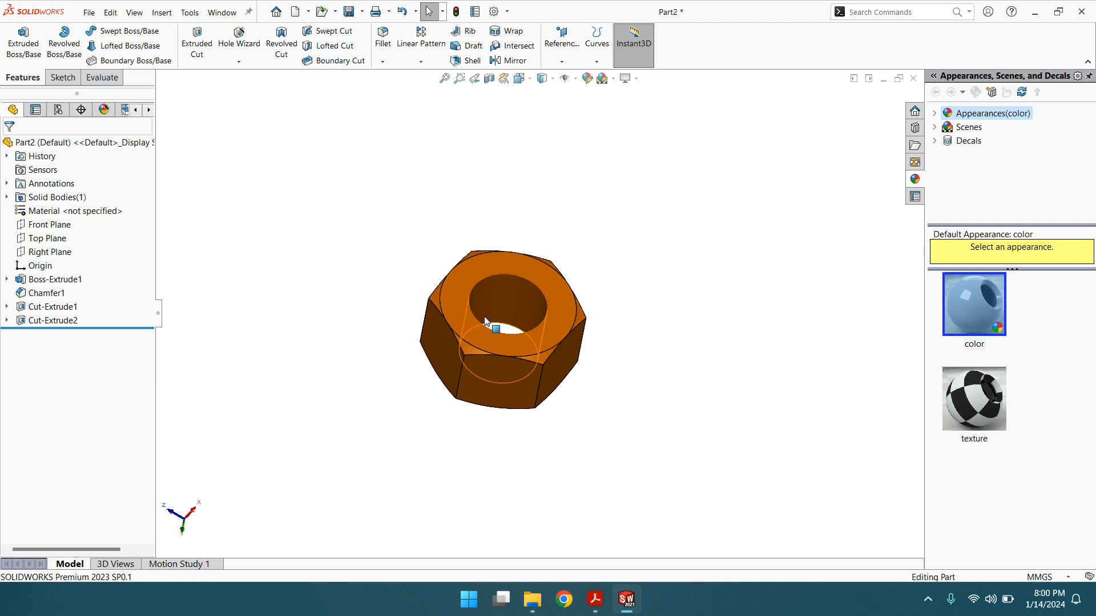
scroll(533, 317, "up", 2)
scroll(534, 316, "down", 1)
middle_click_drag(634, 323, 563, 342)
scroll(522, 318, "down", 3)
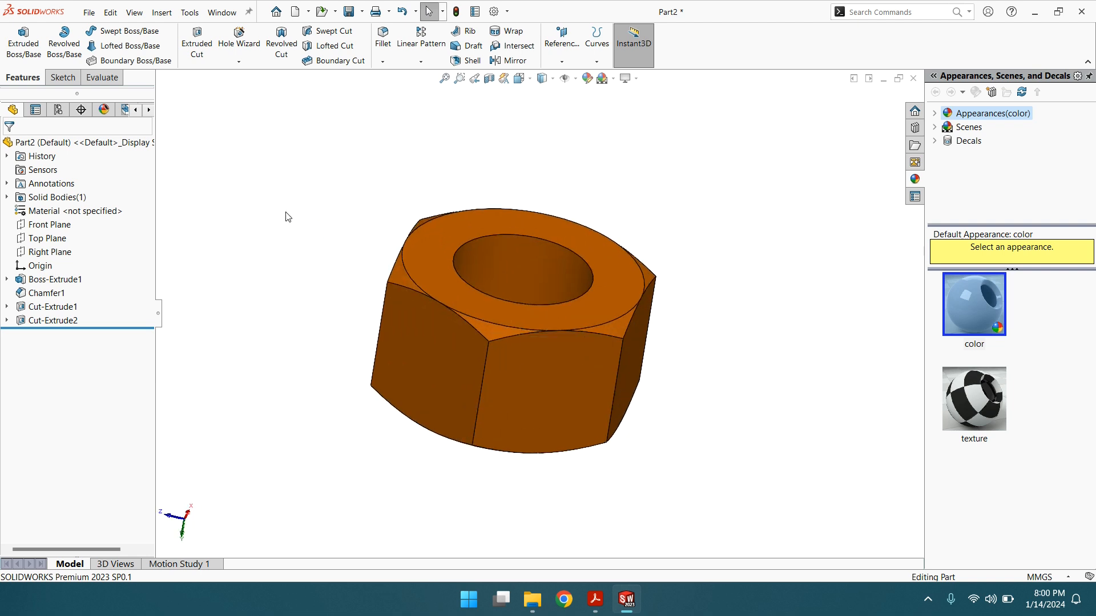
Save the part under the name Nut in the plummer block folder inside solidworks
left_click(89, 14)
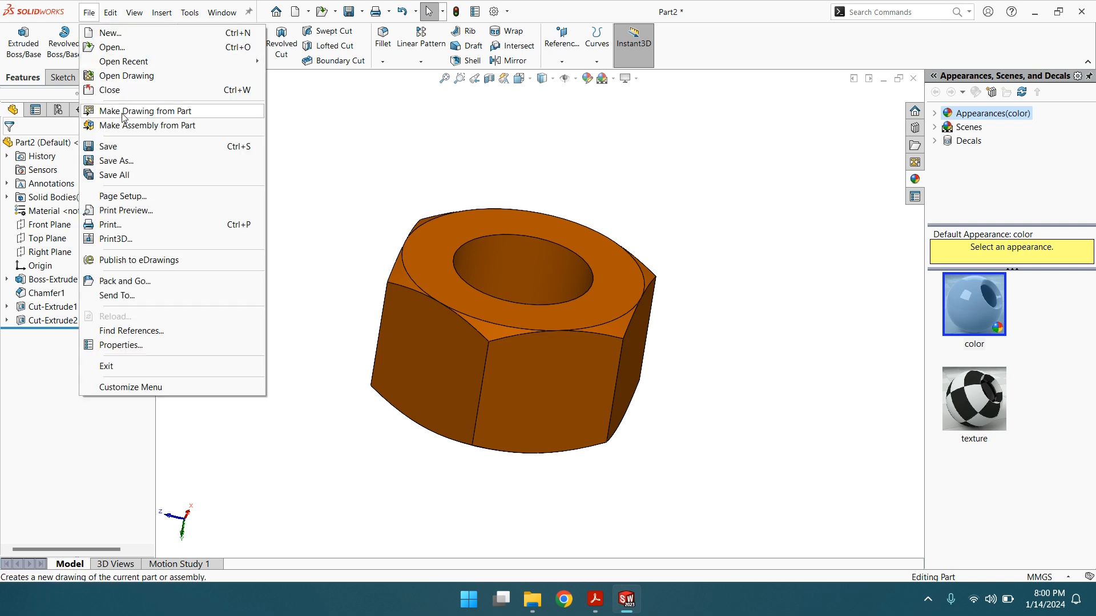
left_click(131, 162)
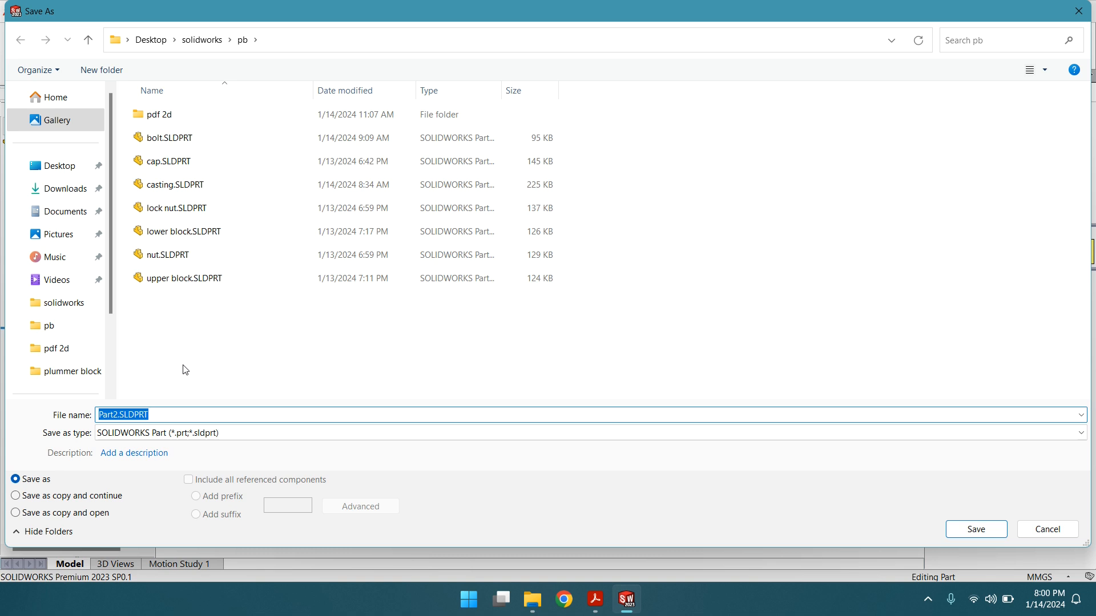
left_click(118, 415)
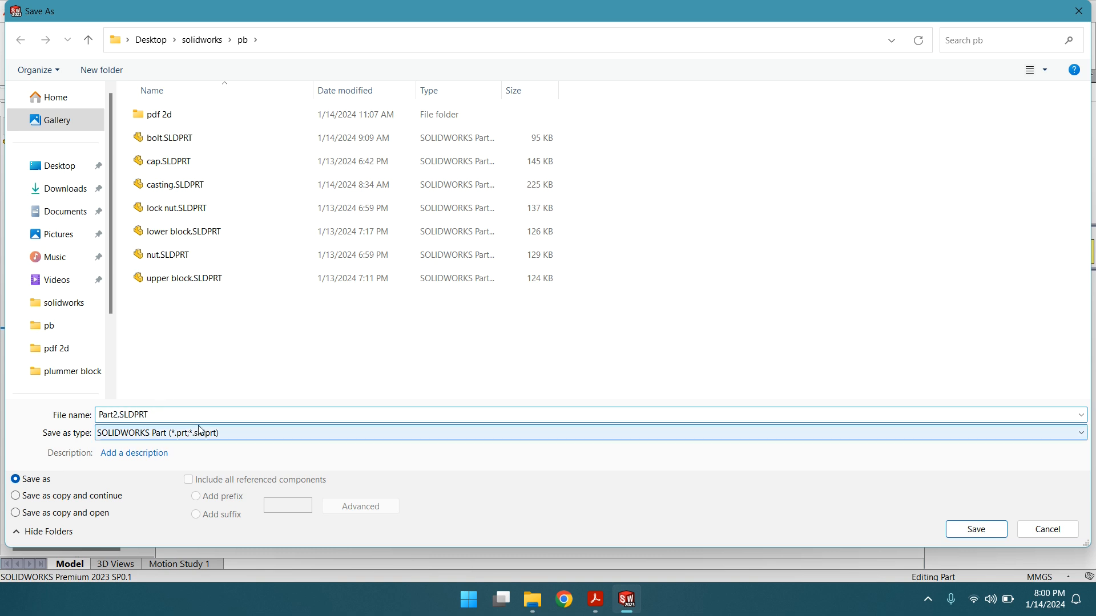
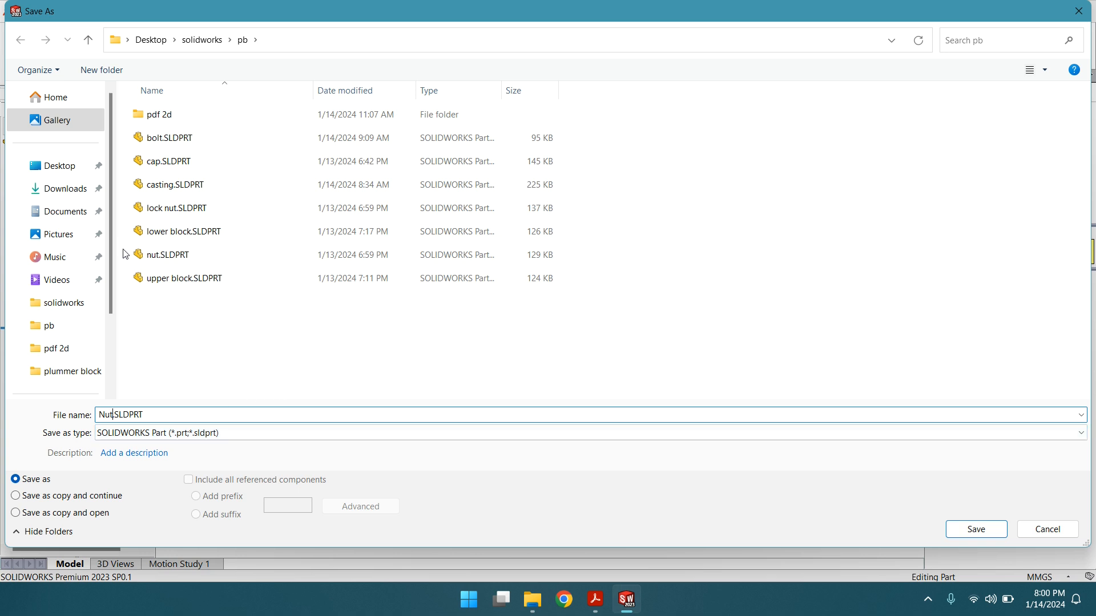
left_click(88, 39)
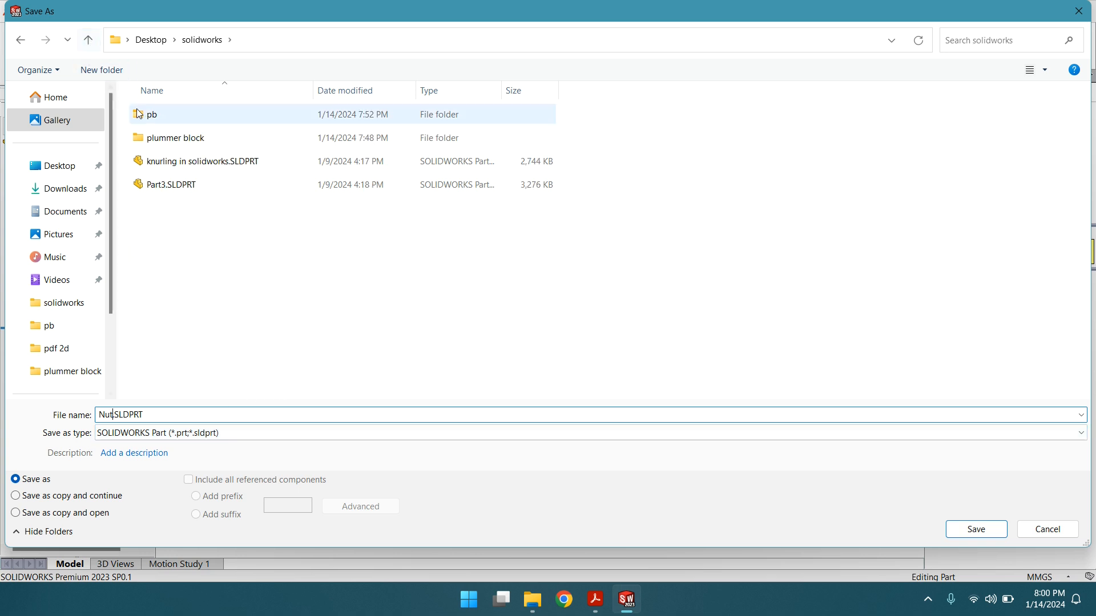
double_click(171, 138)
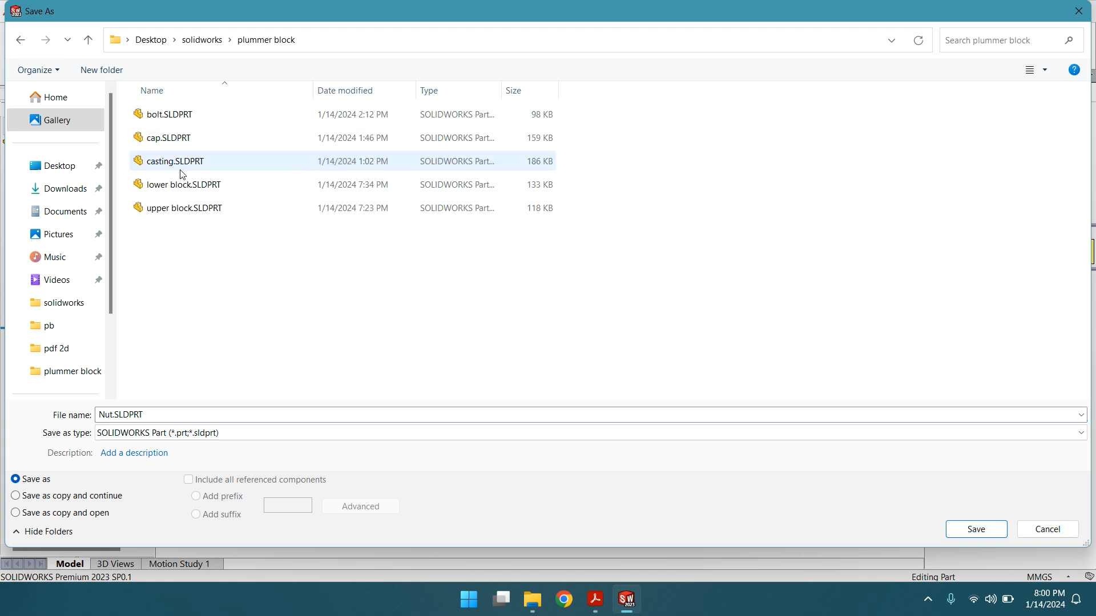
left_click(969, 529)
Close the nut part and switch to the plummer block folder in File Explorer
scroll(546, 288, "up", 3)
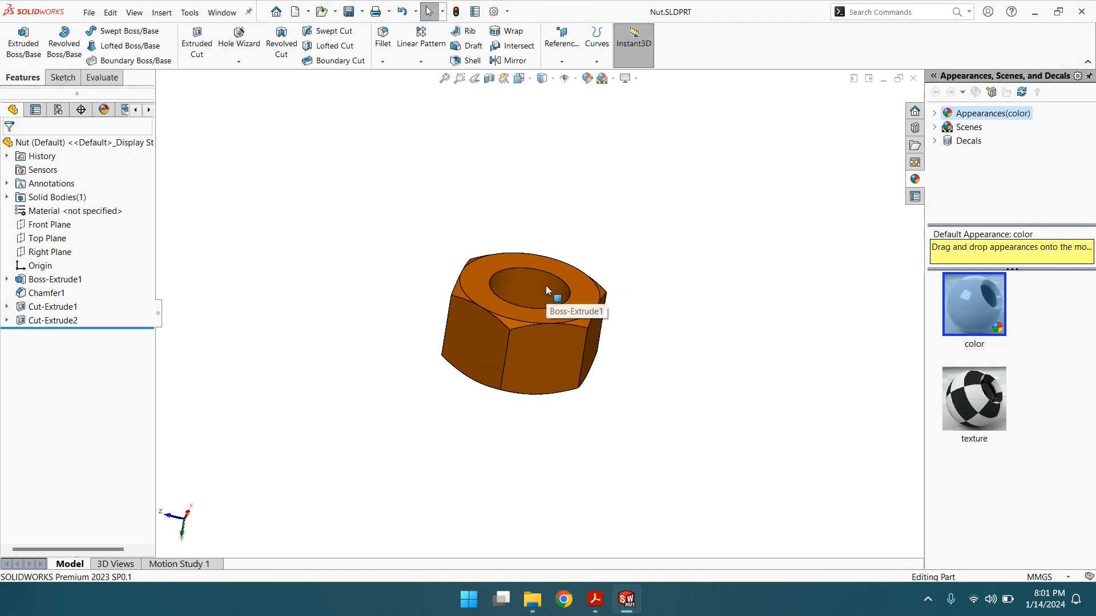
scroll(546, 286, "down", 3)
middle_click_drag(701, 299, 589, 362)
scroll(559, 327, "up", 3)
scroll(537, 328, "down", 2)
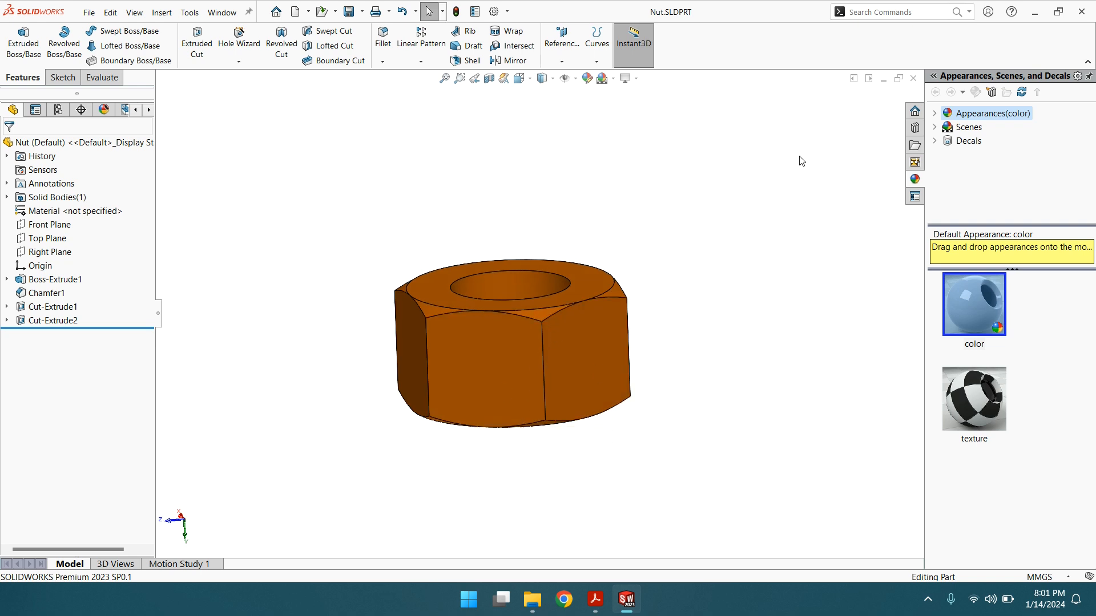
left_click(913, 78)
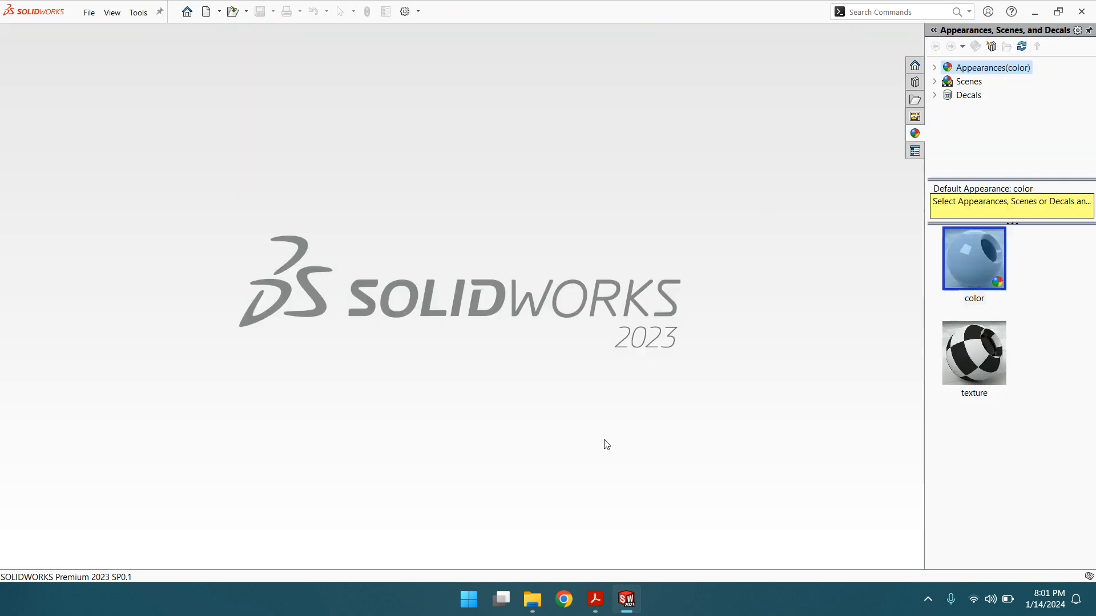
mouse_move(540, 599)
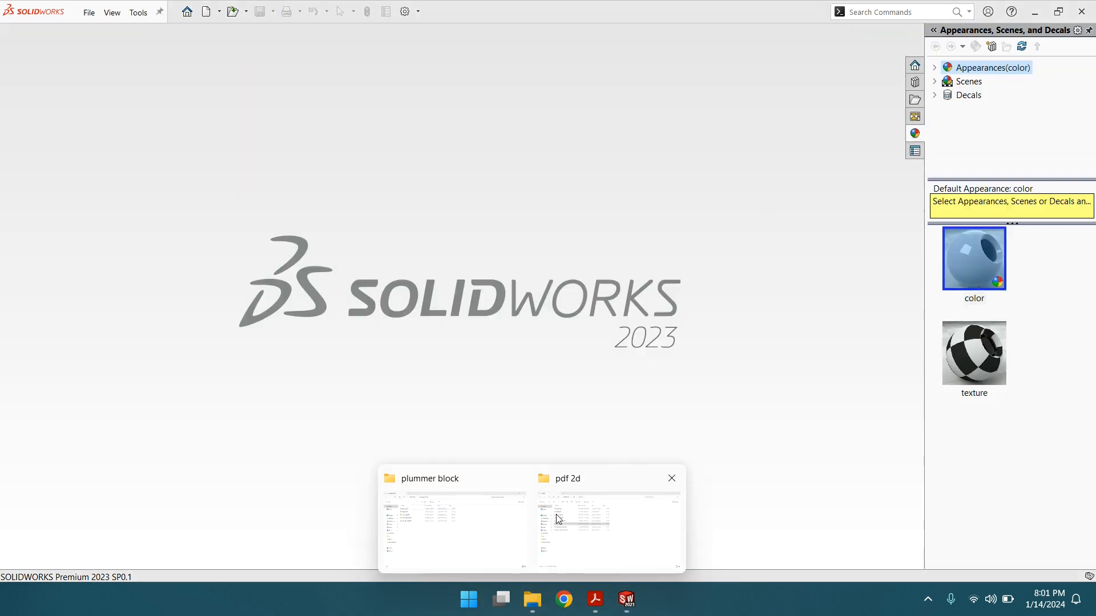
left_click(480, 522)
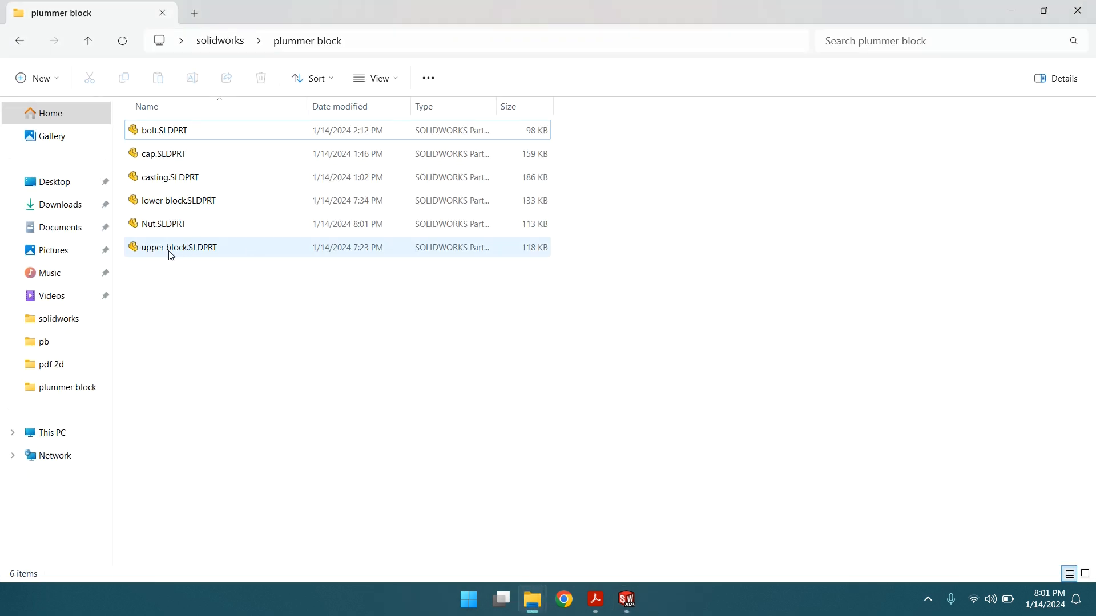
Duplicate Nut.SLDPRT within the plummer block folder
left_click(163, 227)
right_click(162, 233)
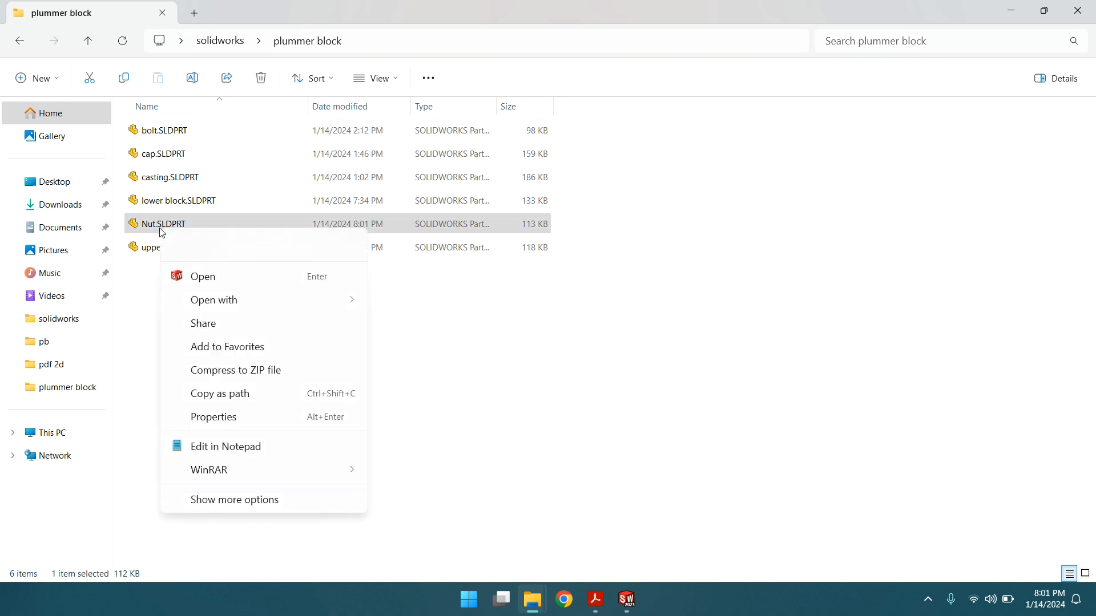
left_click(207, 246)
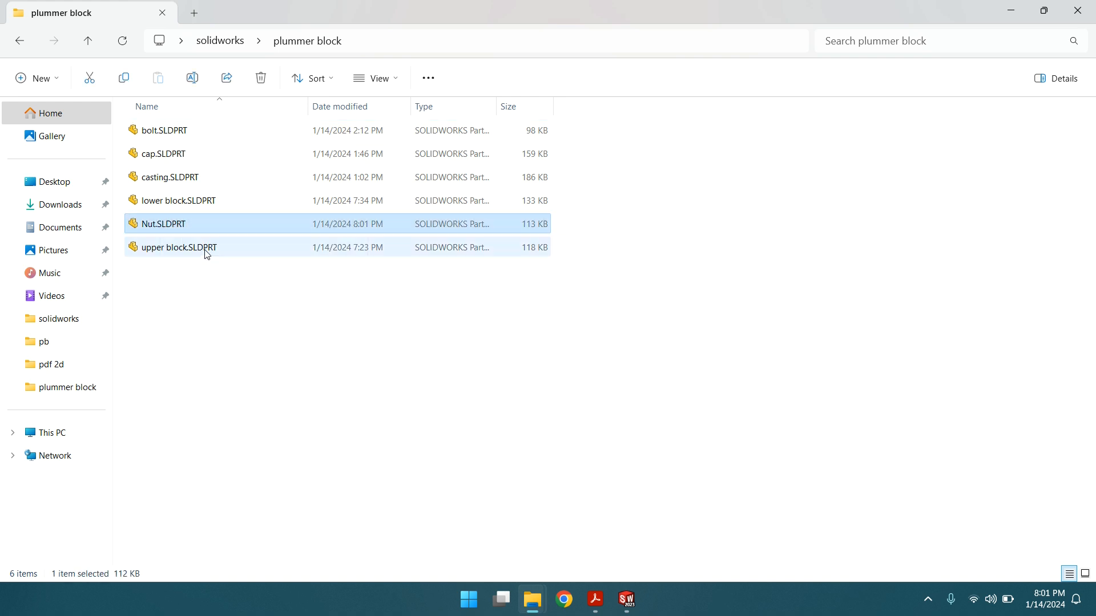
right_click(191, 308)
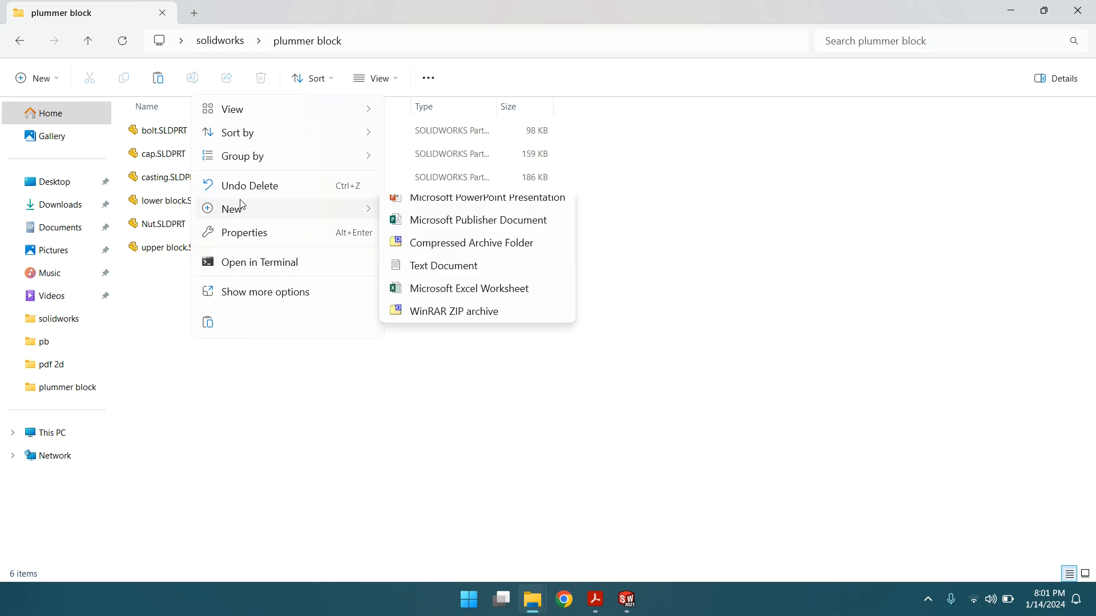
left_click(209, 323)
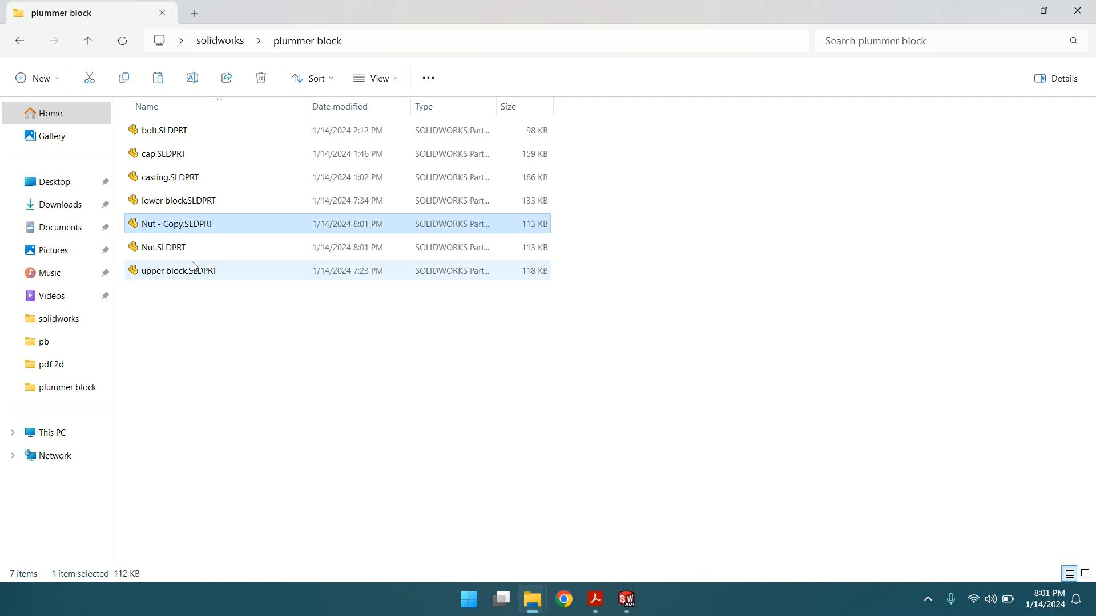
Rename the duplicated nut file as Lock Nut.SLDPRT and open it in SOLIDWORKS
right_click(199, 231)
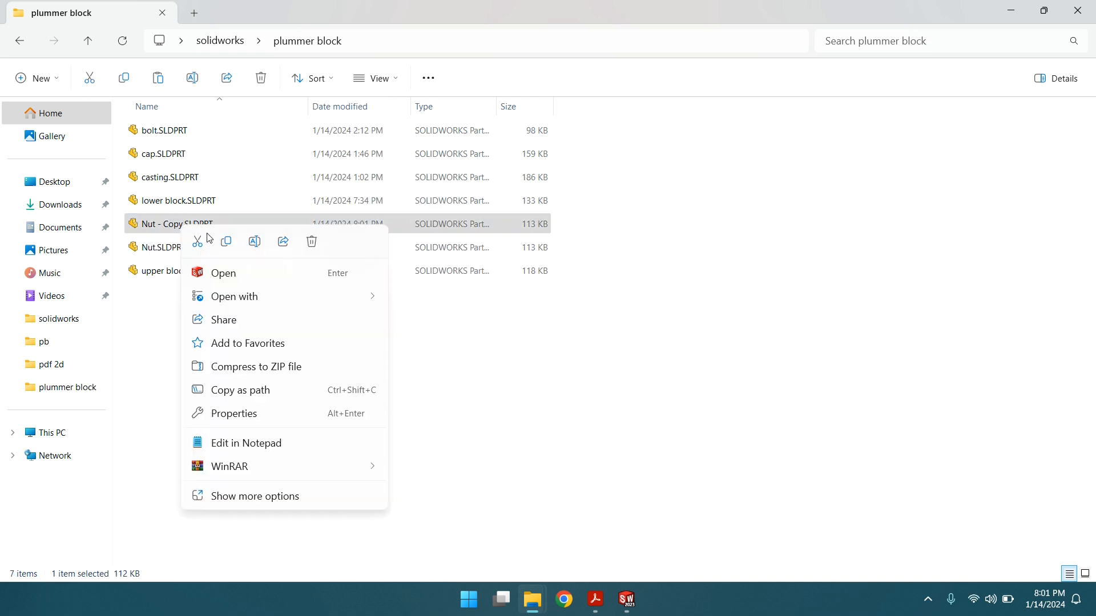
left_click(255, 243)
key("Right")
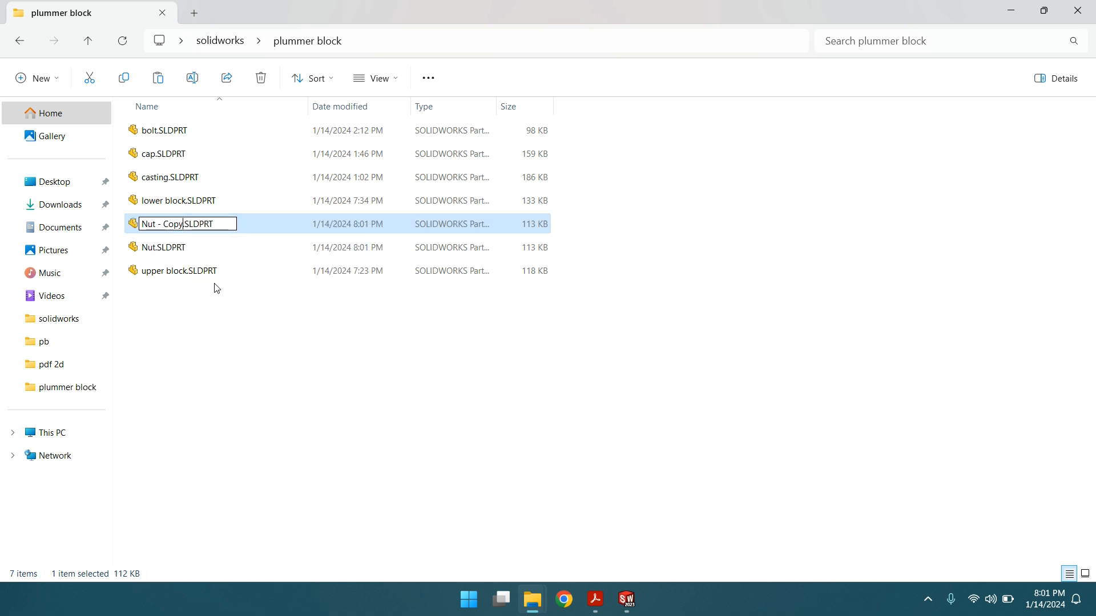
key("BackSpace")
key("BackSpace")
key("BackSpace")
key("BackSpace")
key("Return")
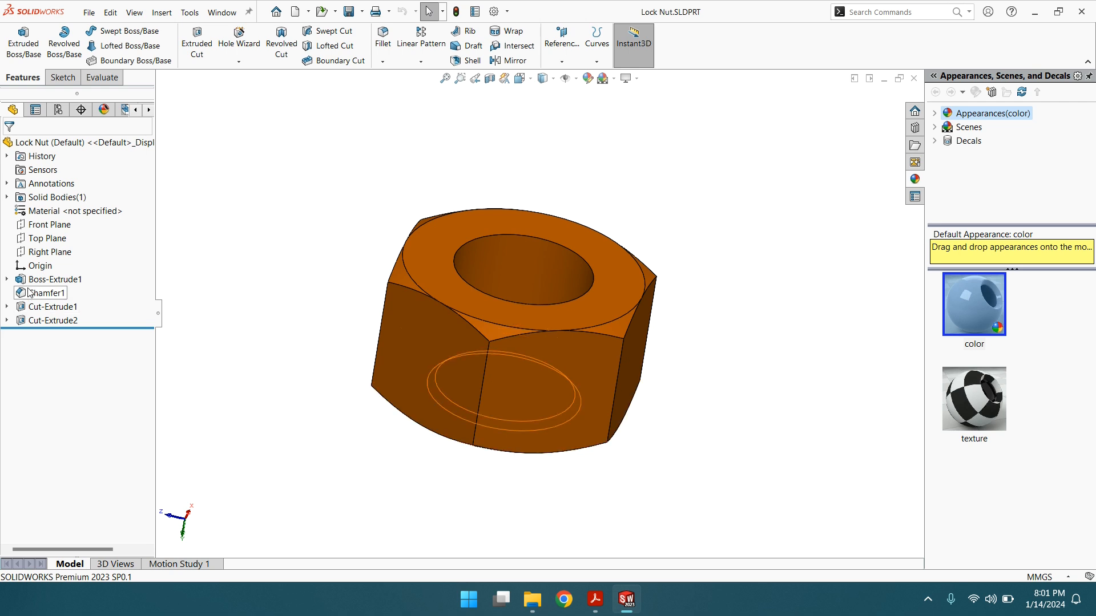
Edit the lock nut's base extrusion, setting its Mid Plane depth to 6 mm
left_click(50, 279)
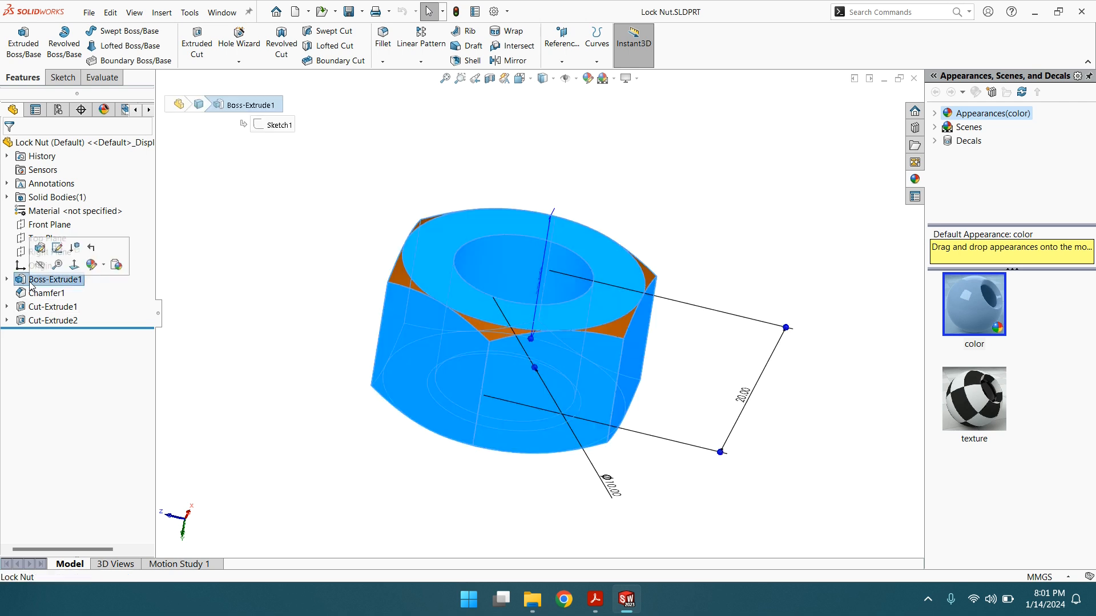
left_click(40, 249)
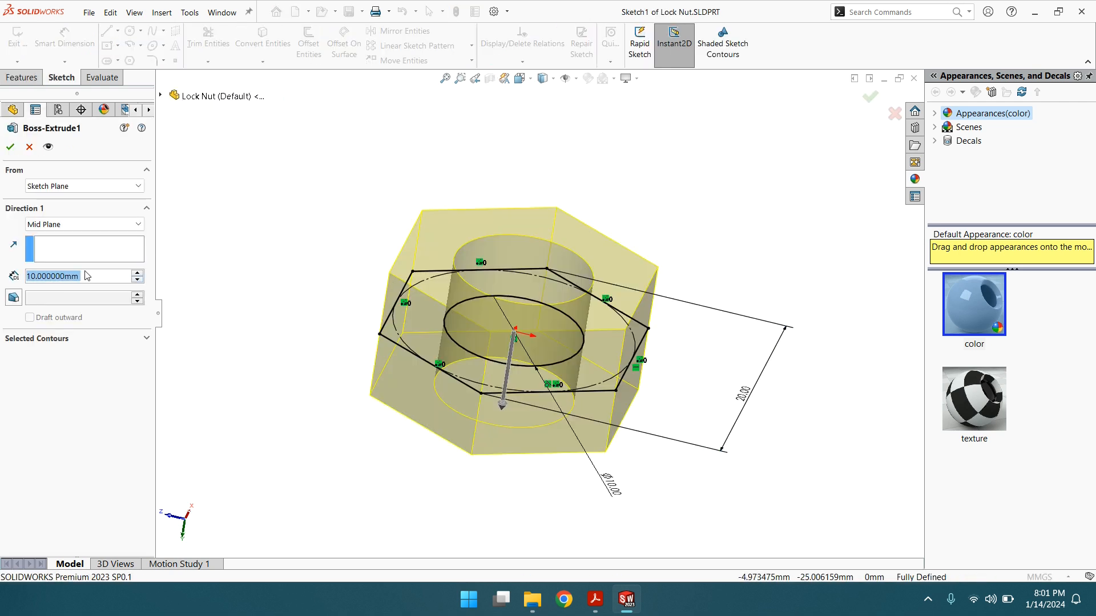
type("6")
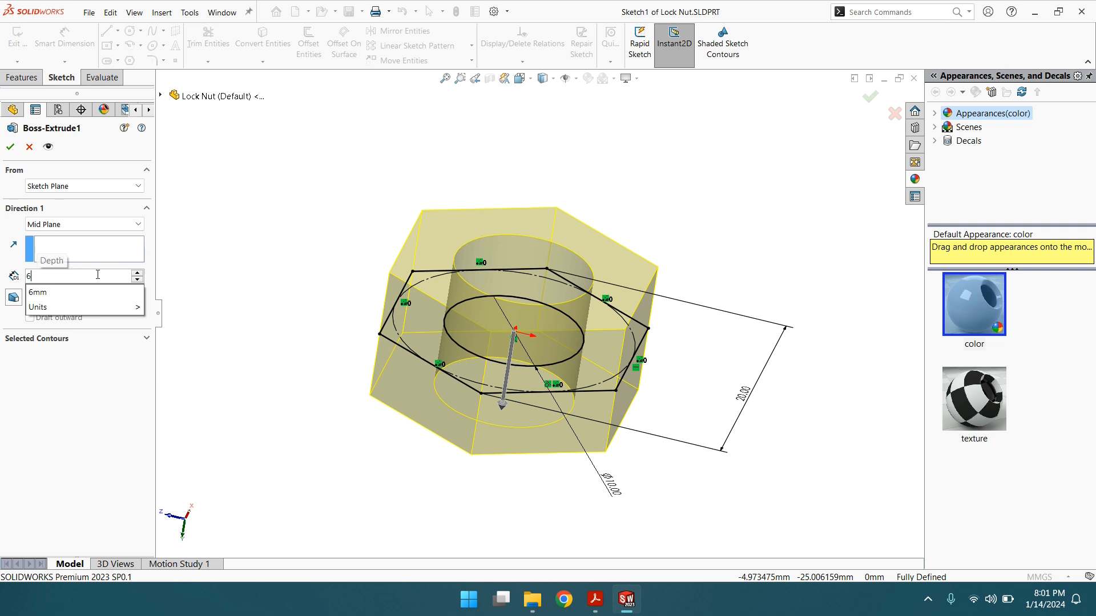
key("Return")
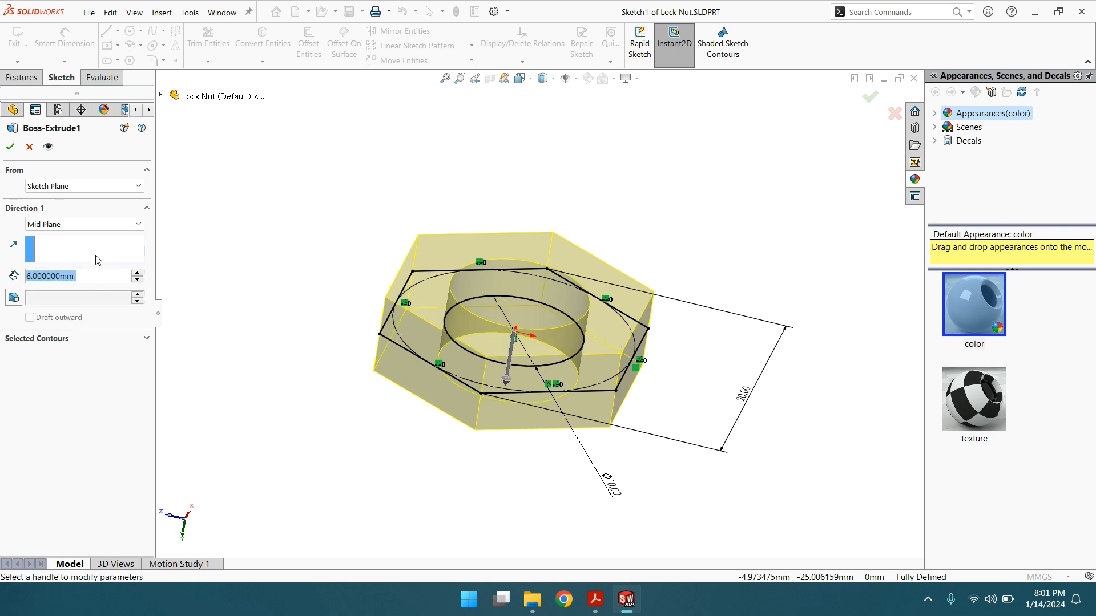
left_click(11, 147)
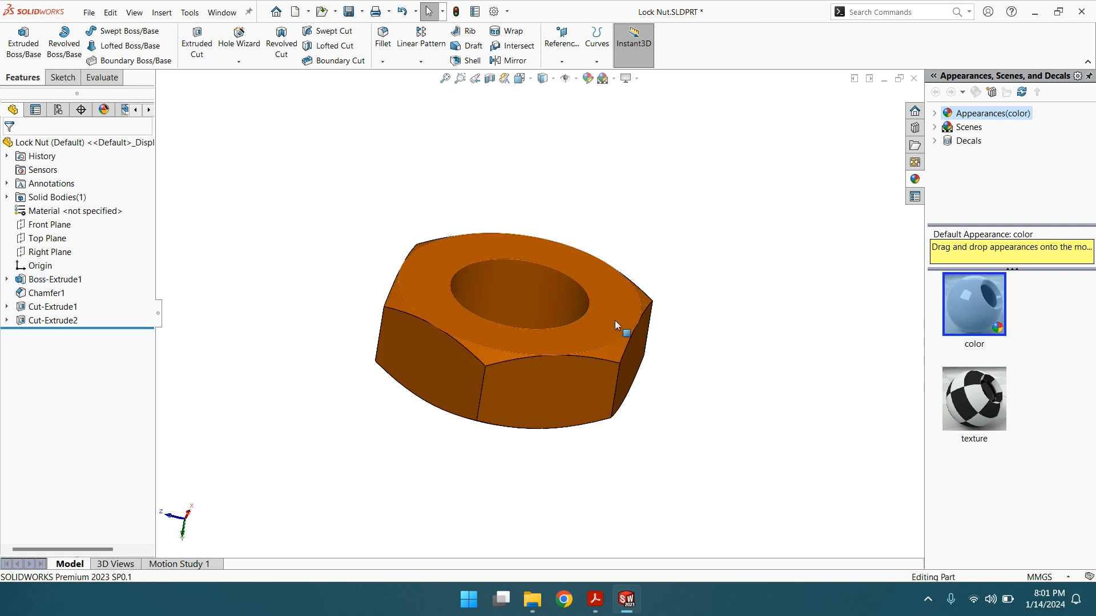
Inspect the thinner lock nut from several sides and save the part
middle_click_drag(615, 320, 515, 288)
scroll(517, 287, "up", 1)
scroll(518, 301, "down", 2)
scroll(722, 277, "up", 3)
middle_click_drag(679, 282, 727, 279)
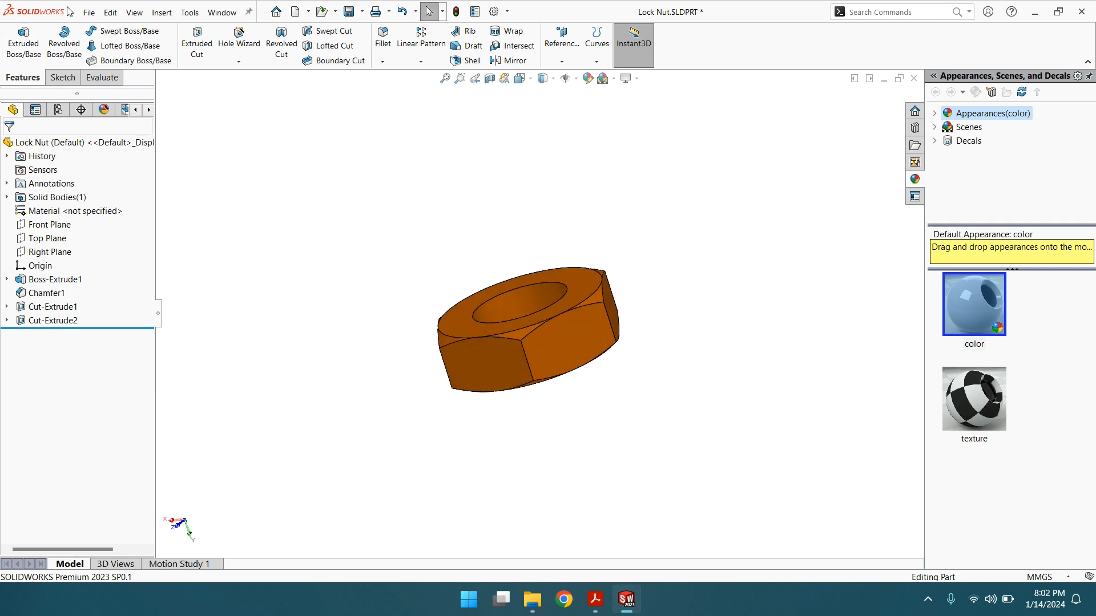
left_click(88, 12)
left_click(104, 149)
middle_click_drag(549, 255, 556, 310)
middle_click_drag(644, 274, 664, 293)
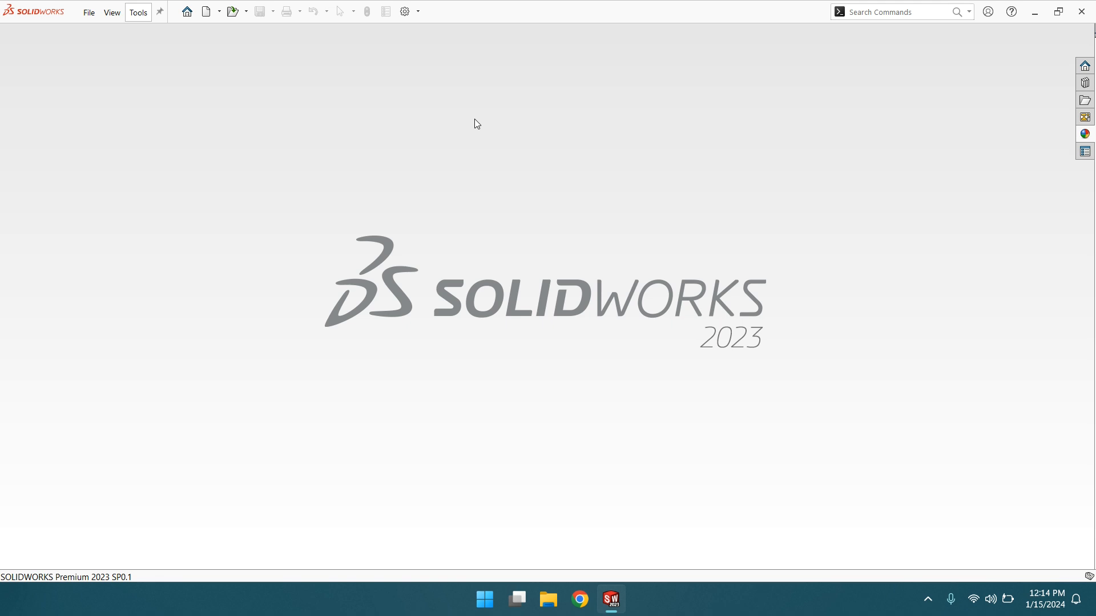
Create a new assembly document
left_click(91, 12)
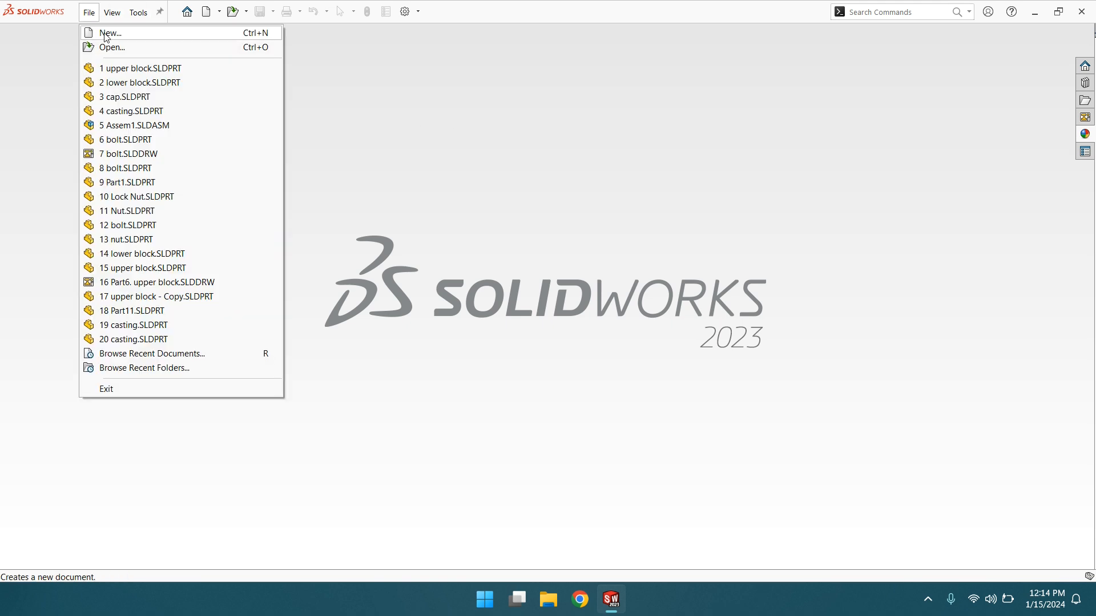
left_click(106, 34)
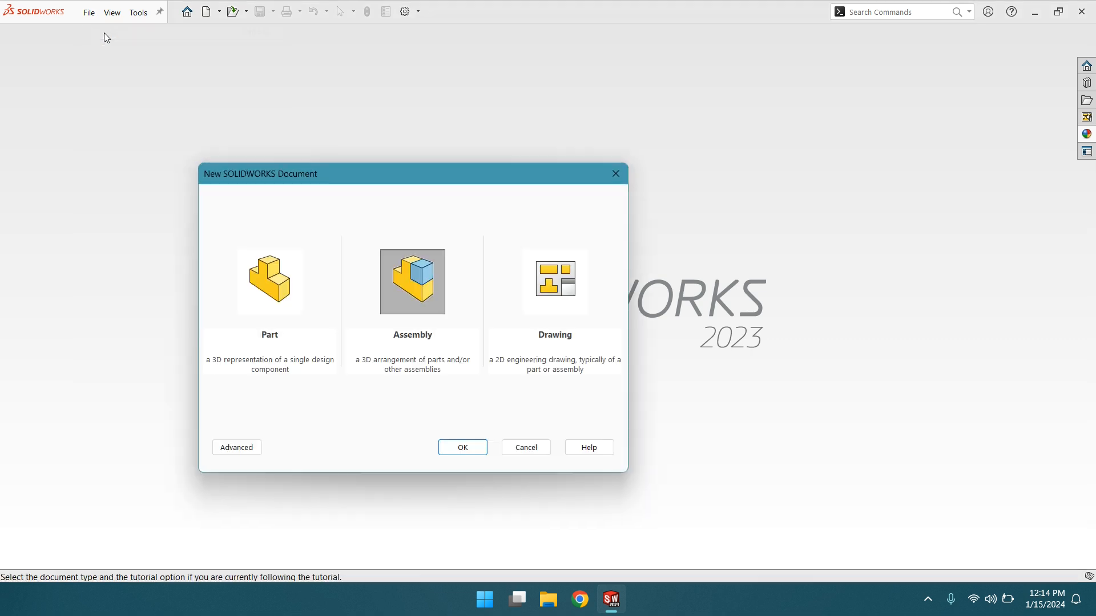
left_click(403, 292)
left_click(475, 453)
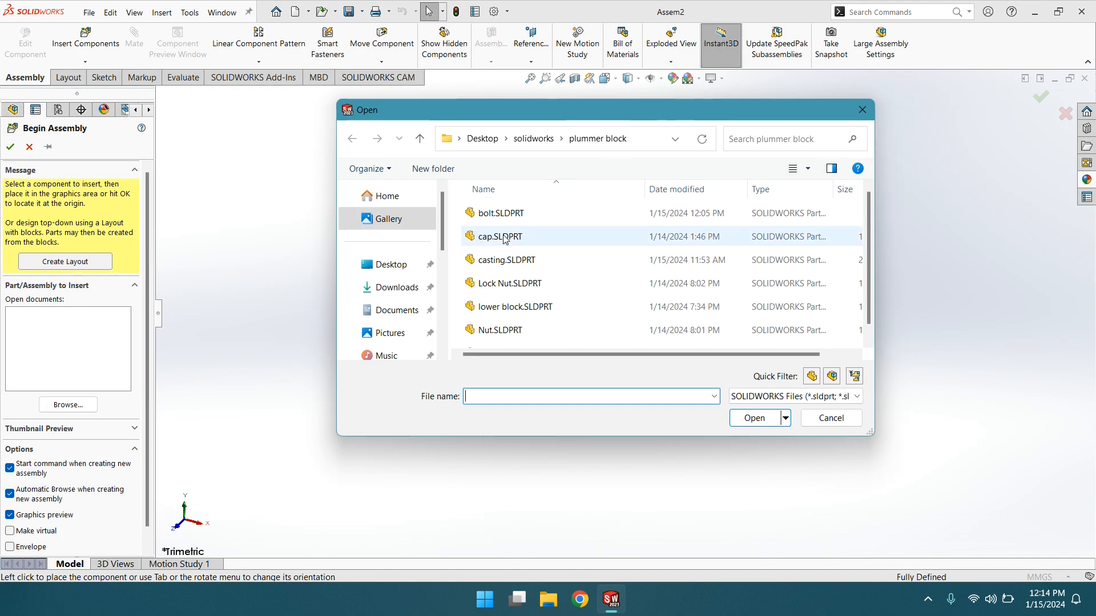
Place casting.SLDPRT from the plummer block folder as the first component and apply the Plain White scene
scroll(575, 255, "down", 1)
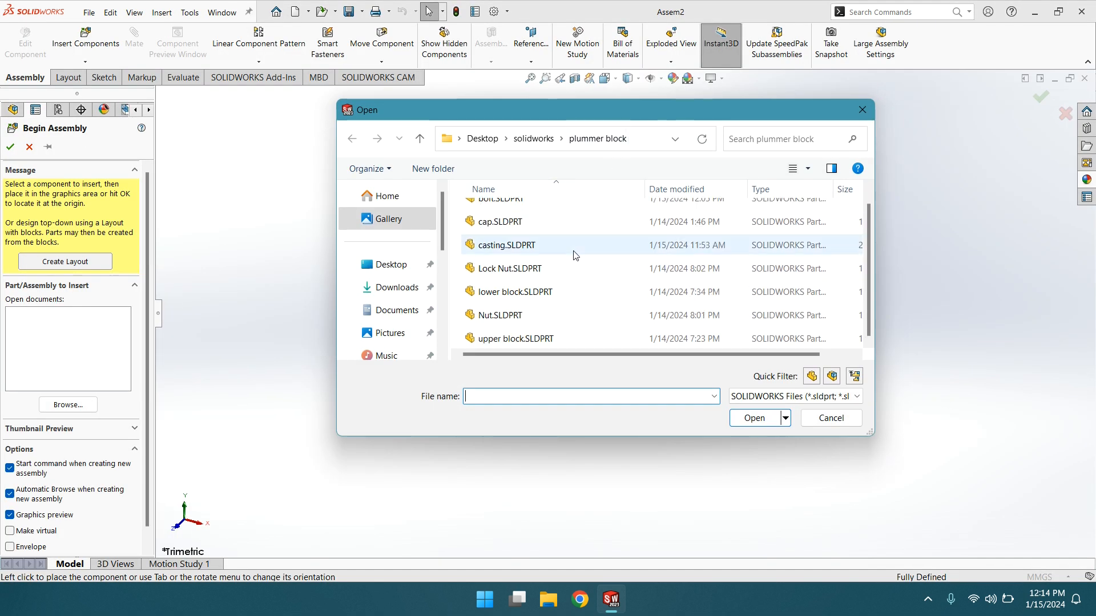
left_click(391, 268)
double_click(659, 242)
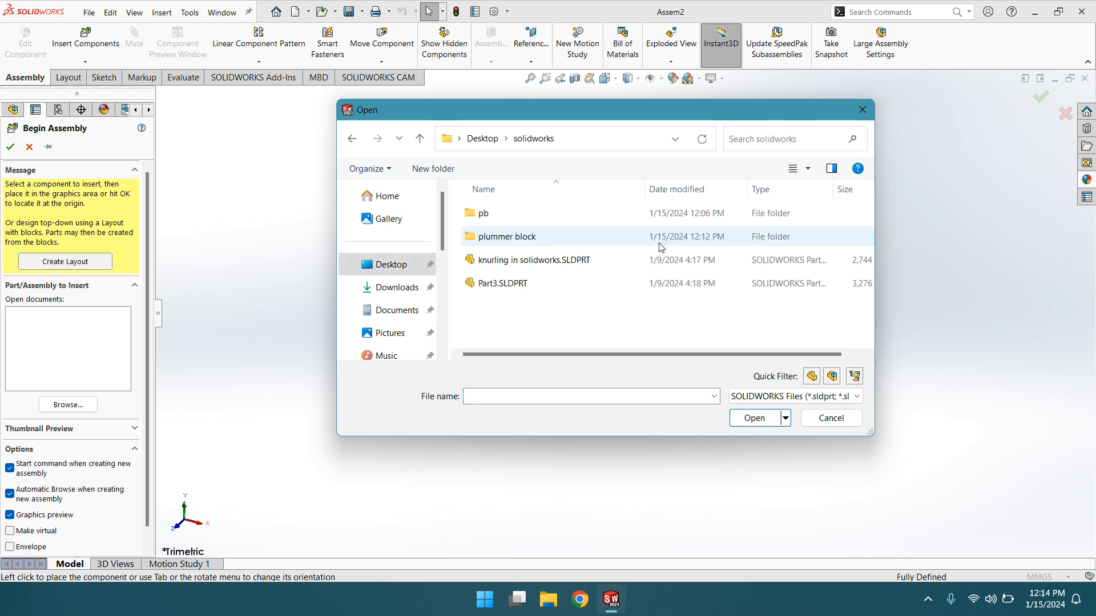
double_click(497, 240)
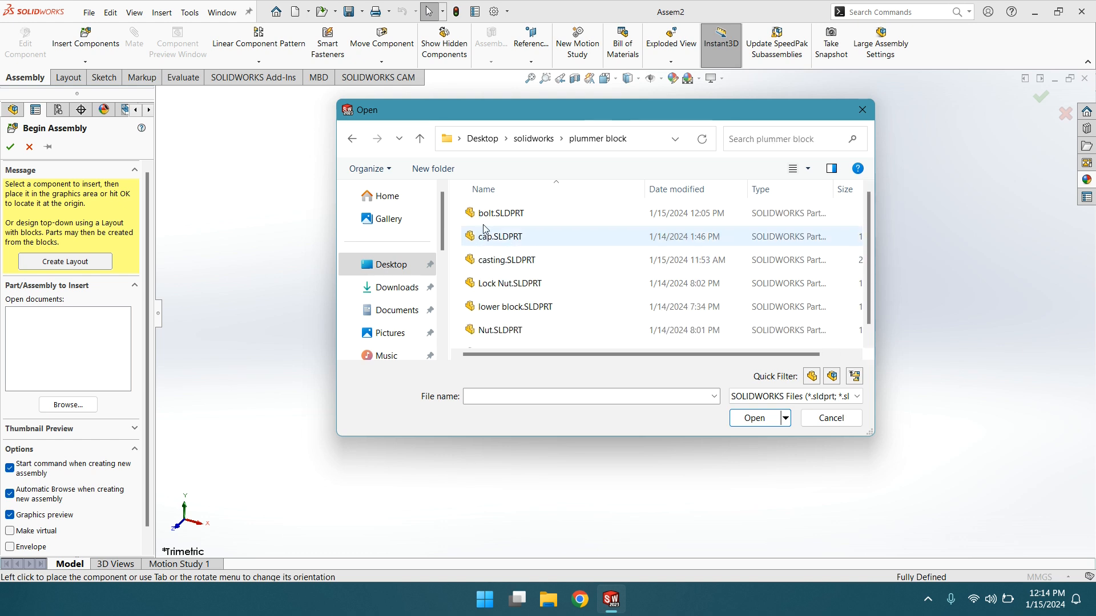
left_click(496, 261)
left_click(753, 417)
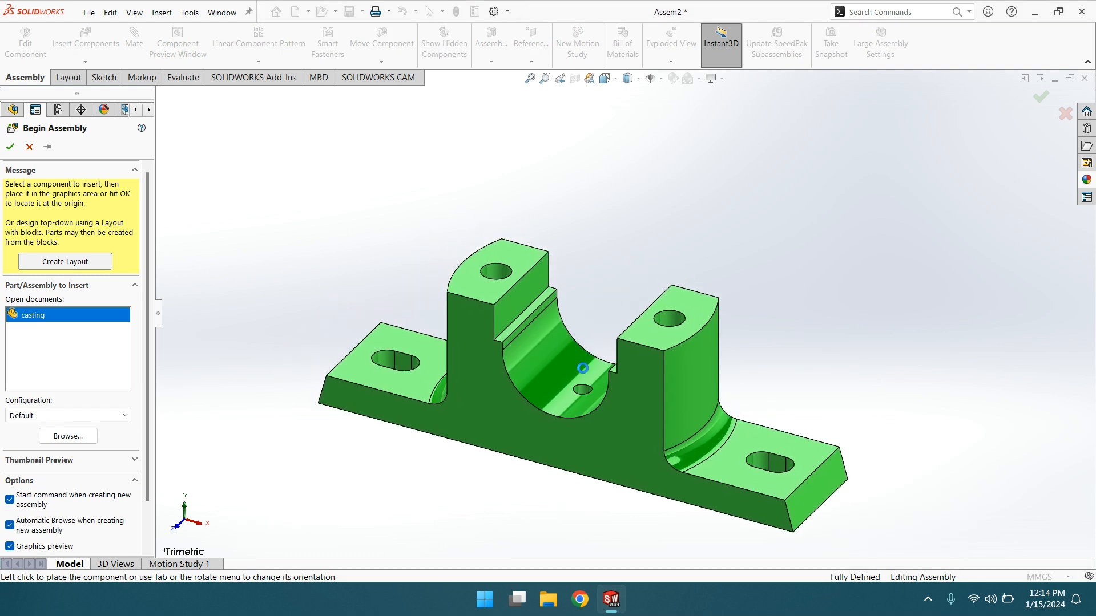
left_click(583, 368)
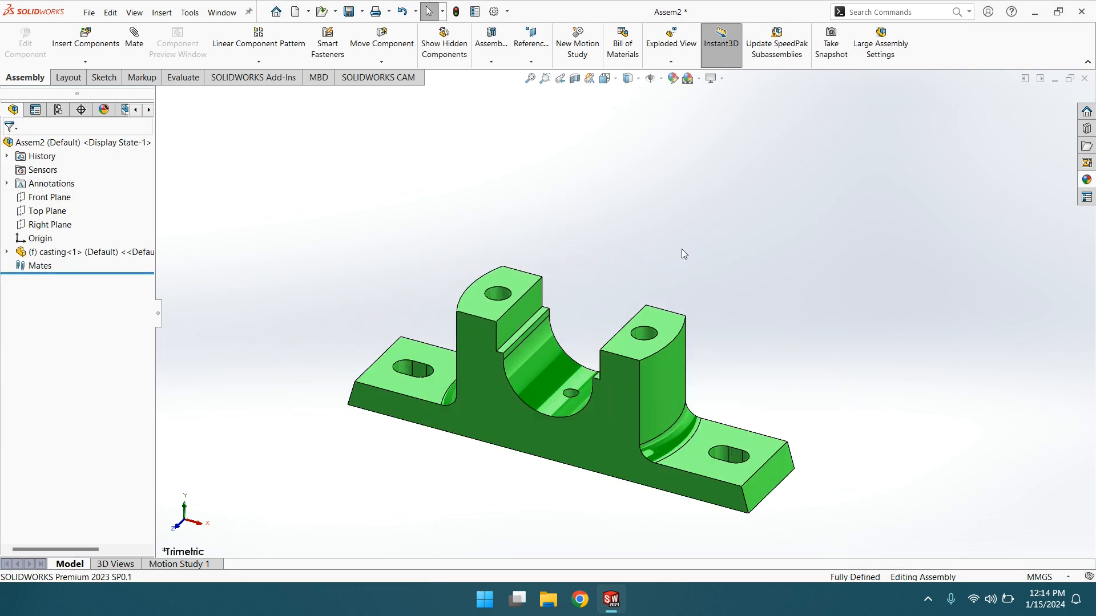
left_click(699, 78)
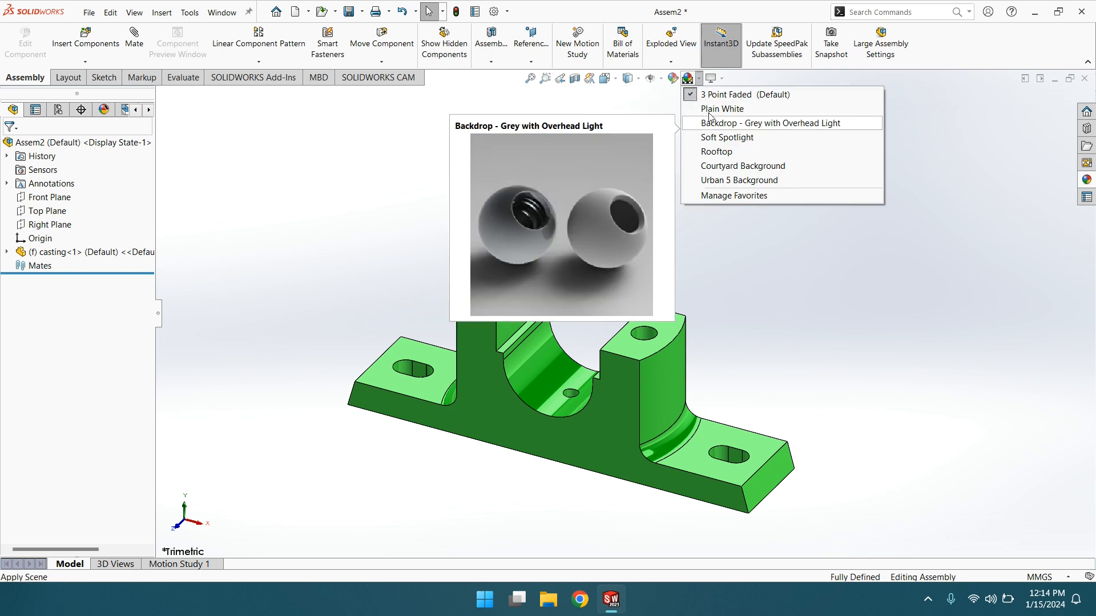
left_click(722, 108)
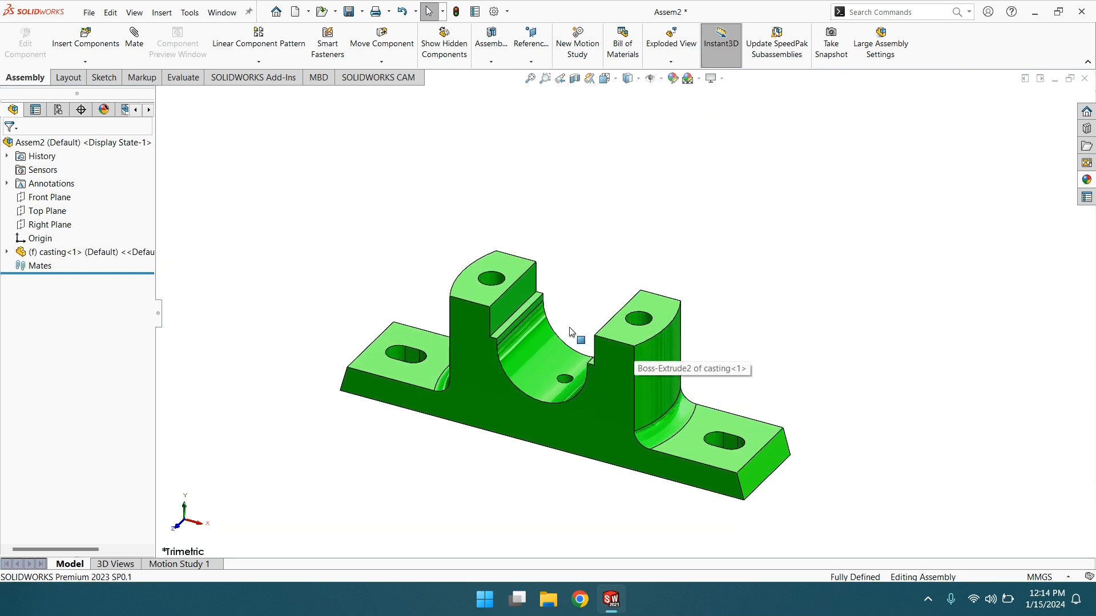
Insert cap.SLDPRT into the assembly and place it above the casting
left_click(85, 43)
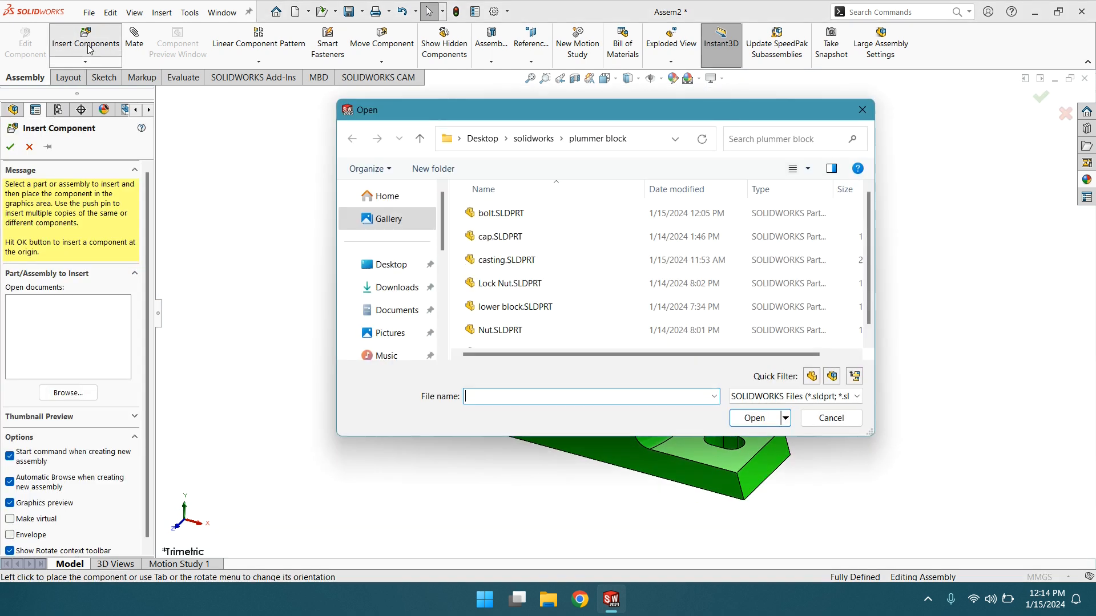
left_click(501, 237)
left_click(753, 418)
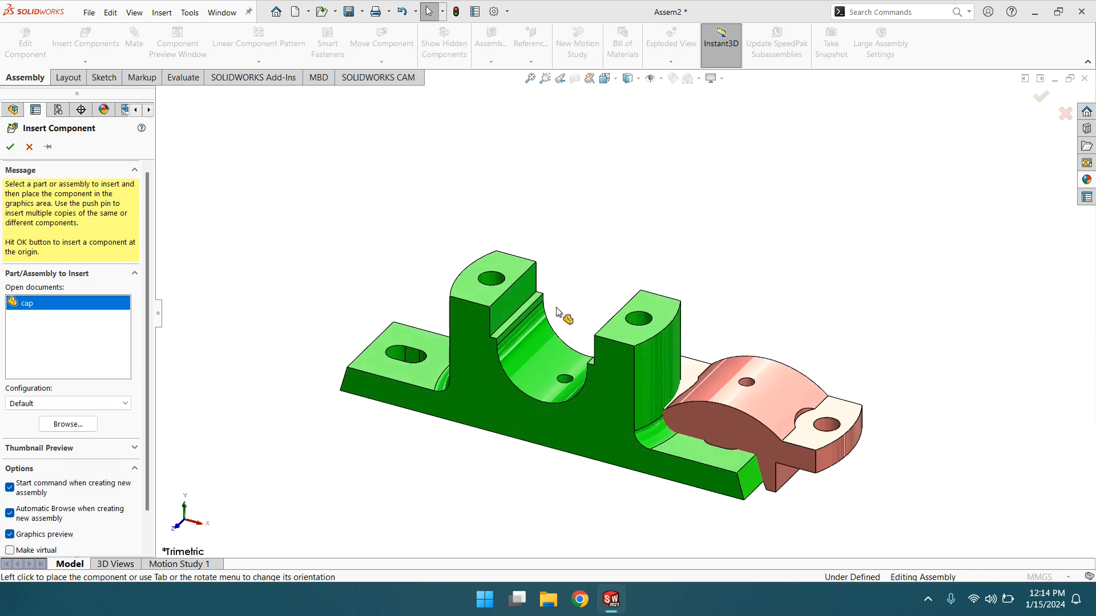
left_click(369, 217)
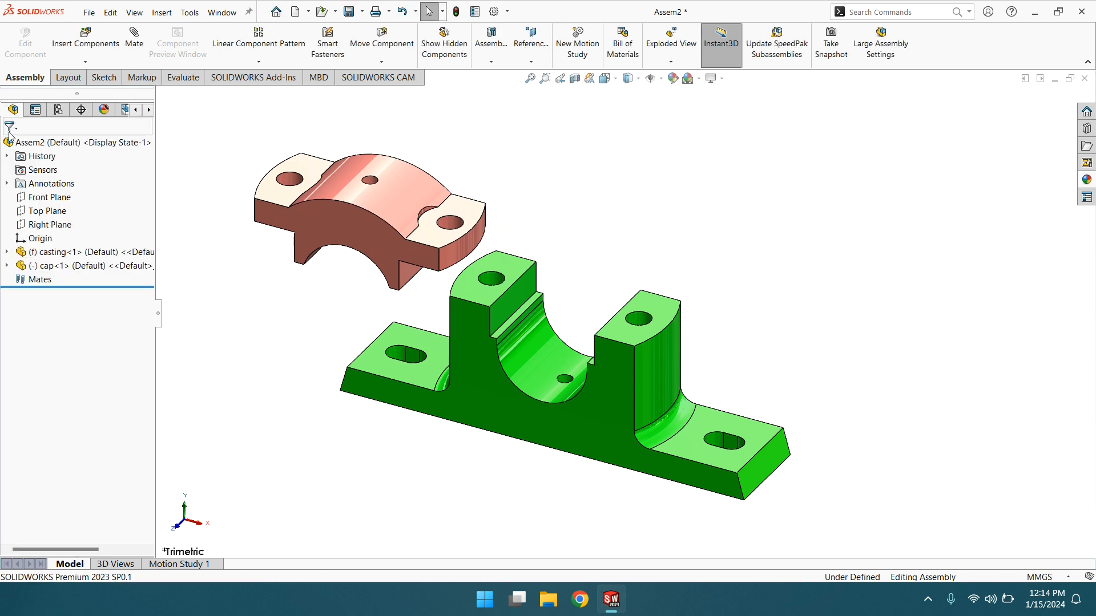
Mate the cap's front face coincident with the casting's front face and move the cap over the casting's opening
left_click(133, 41)
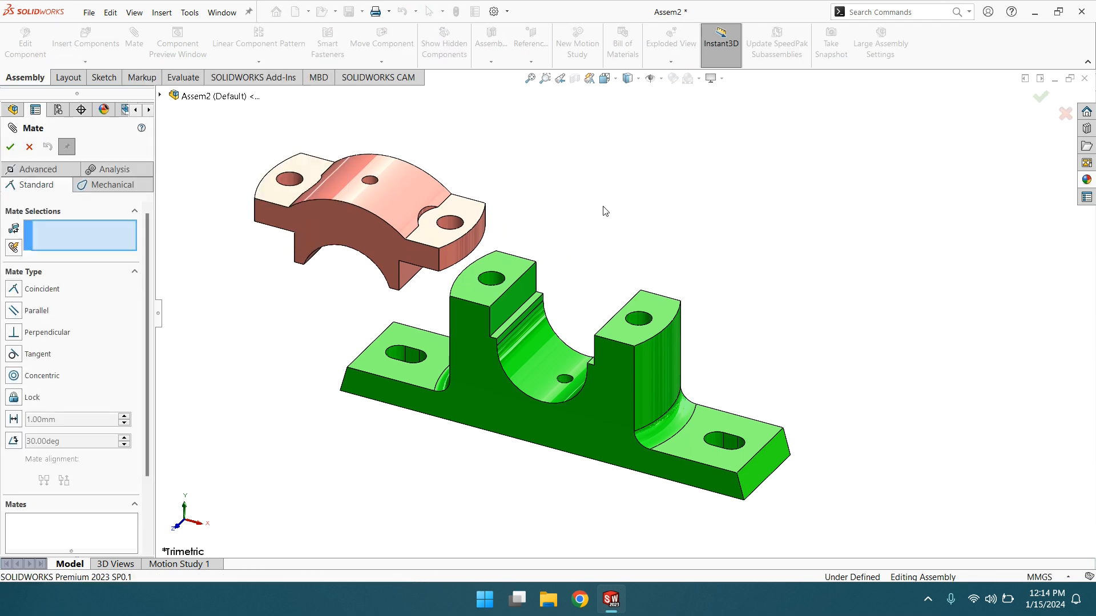
middle_click_drag(606, 211, 622, 154)
middle_click_drag(594, 239, 457, 212)
left_click(340, 222)
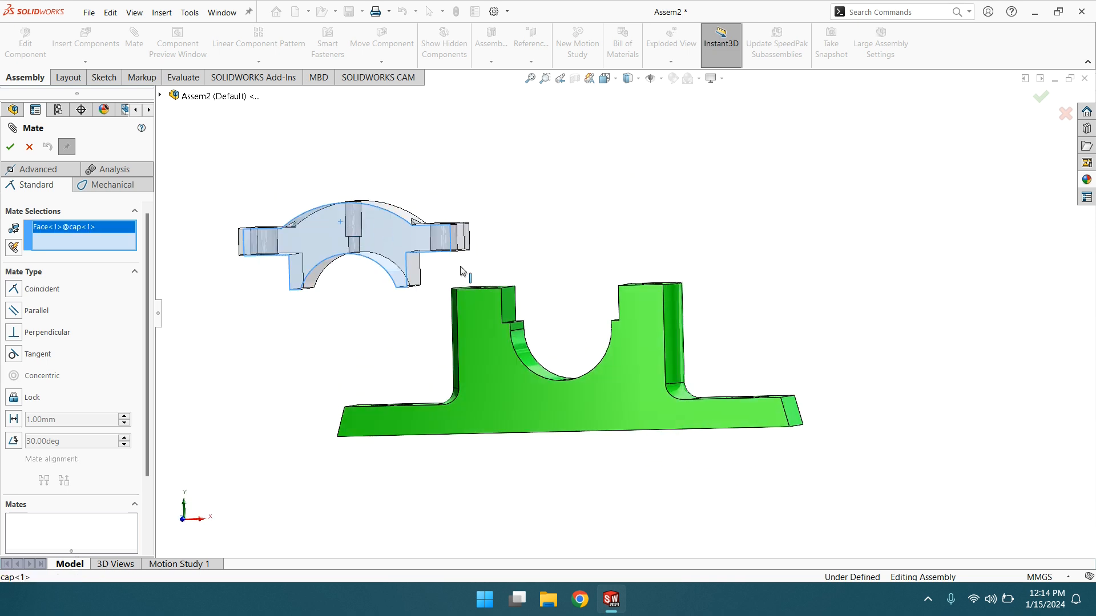
left_click(478, 323)
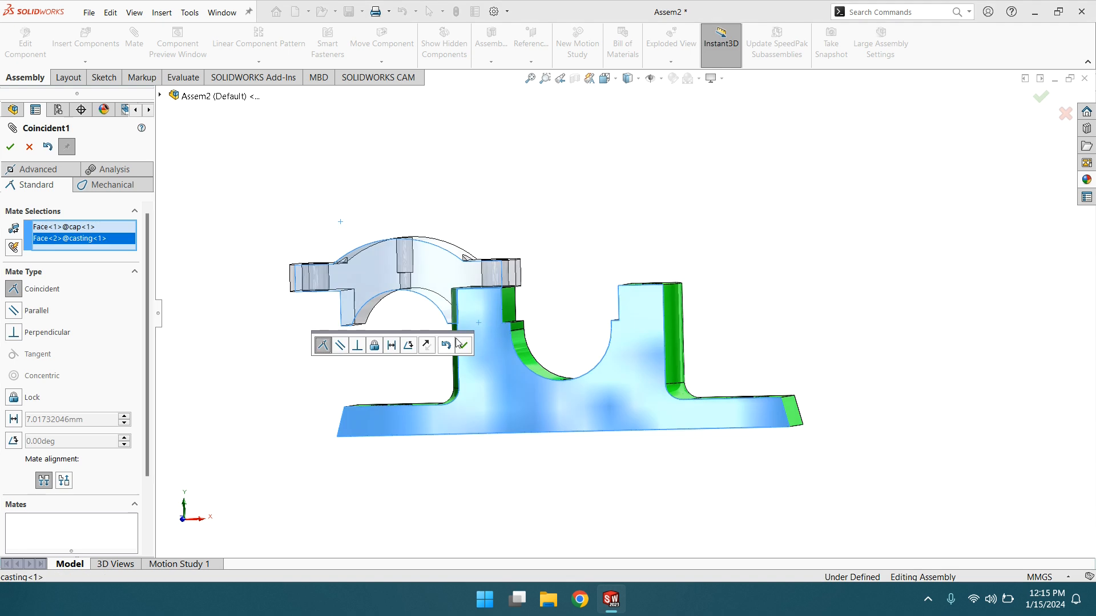
left_click(463, 347)
left_click_drag(427, 259, 590, 218)
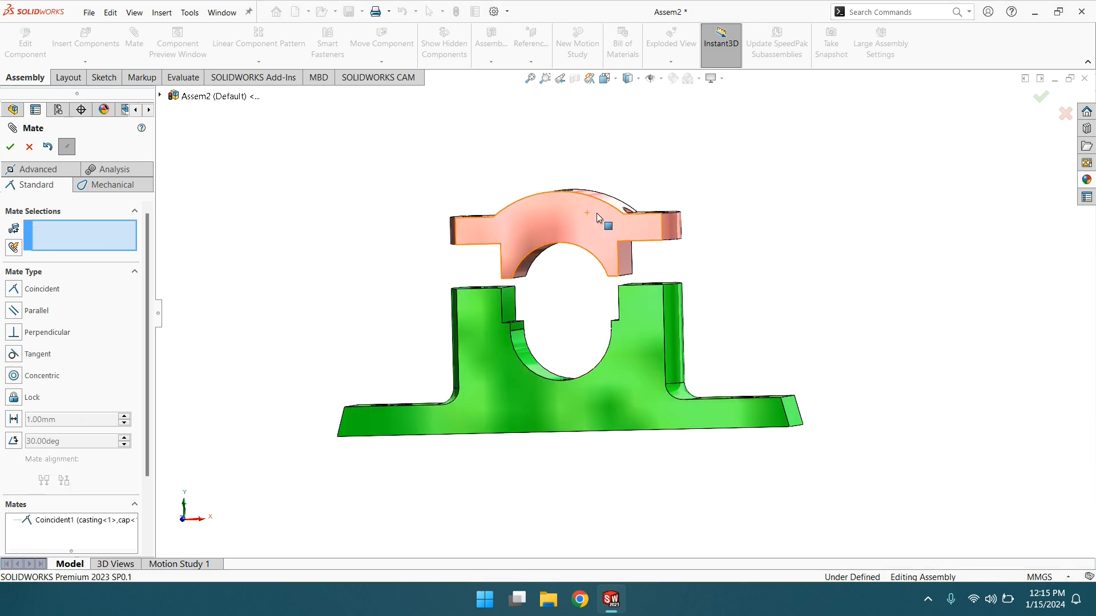
Add a 5 mm distance mate between the underside of the cap's leg and the casting's inner ledge, and finish mating
middle_click_drag(737, 278, 699, 315)
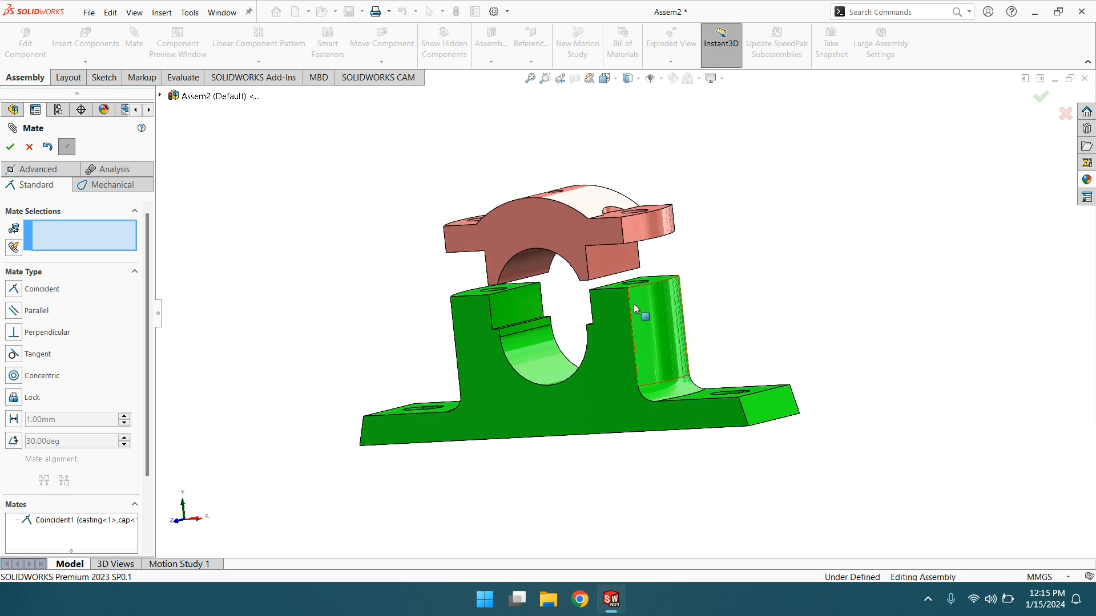
scroll(621, 291, "down", 4)
scroll(621, 291, "up", 3)
middle_click_drag(621, 292, 659, 259)
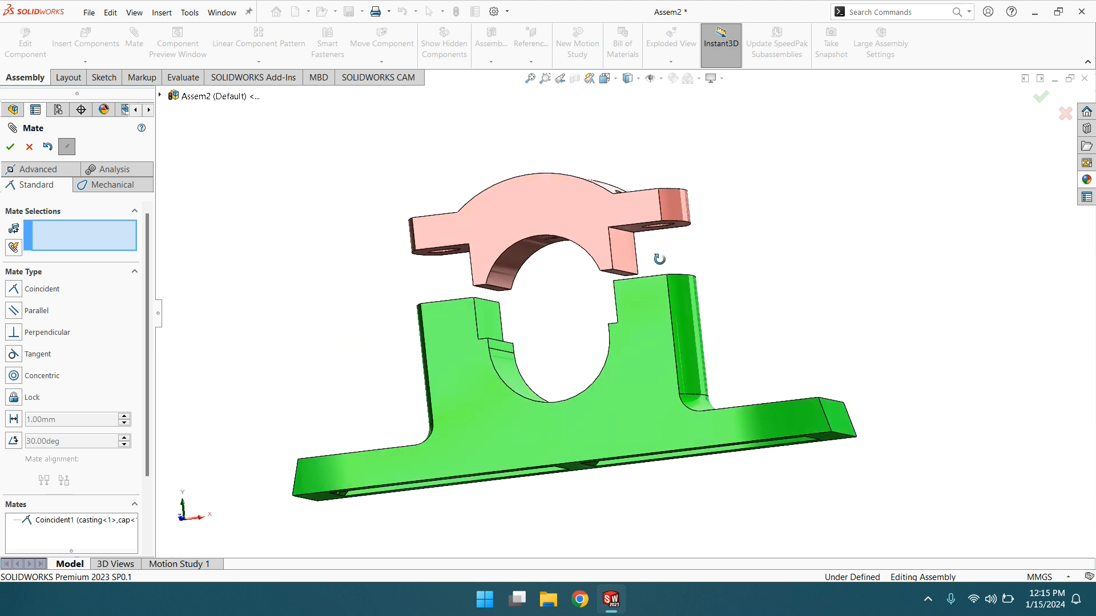
middle_click_drag(510, 317, 519, 469)
left_click(492, 299)
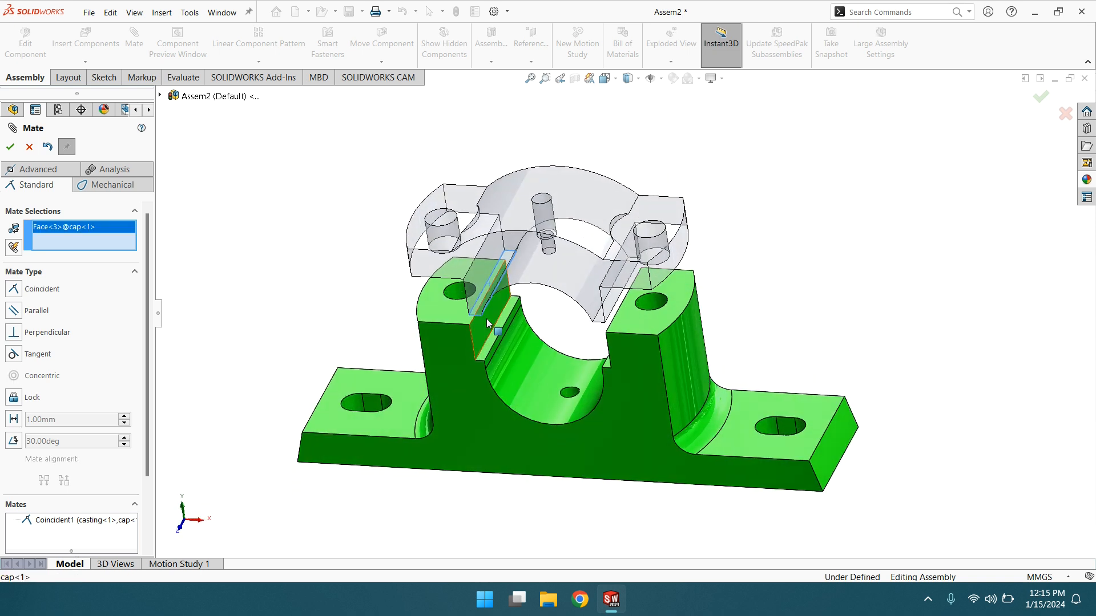
left_click(489, 341)
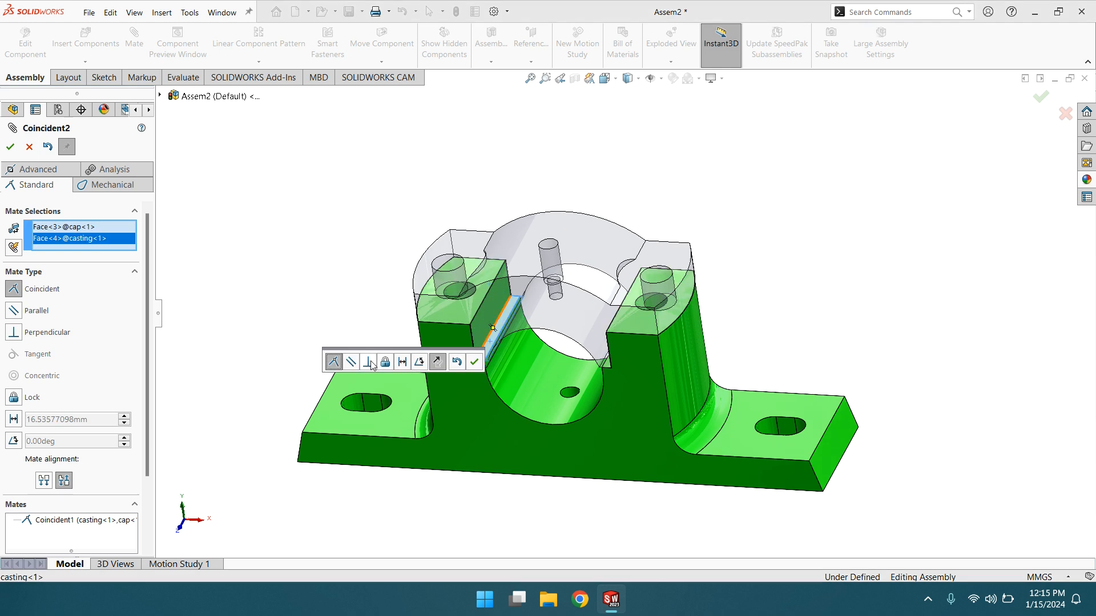
left_click(402, 362)
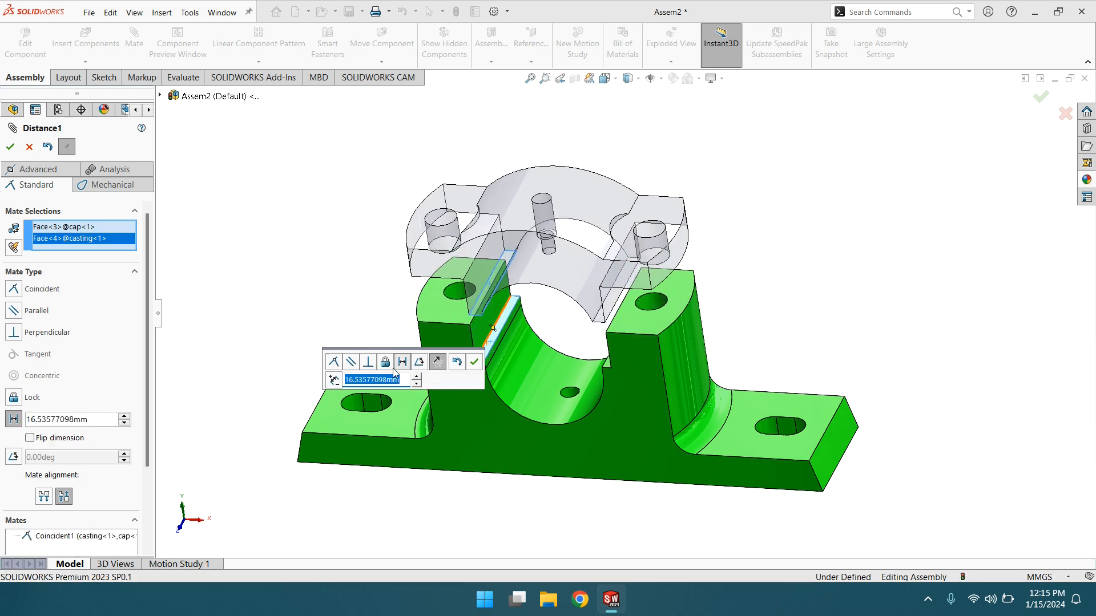
type("5")
key("Return")
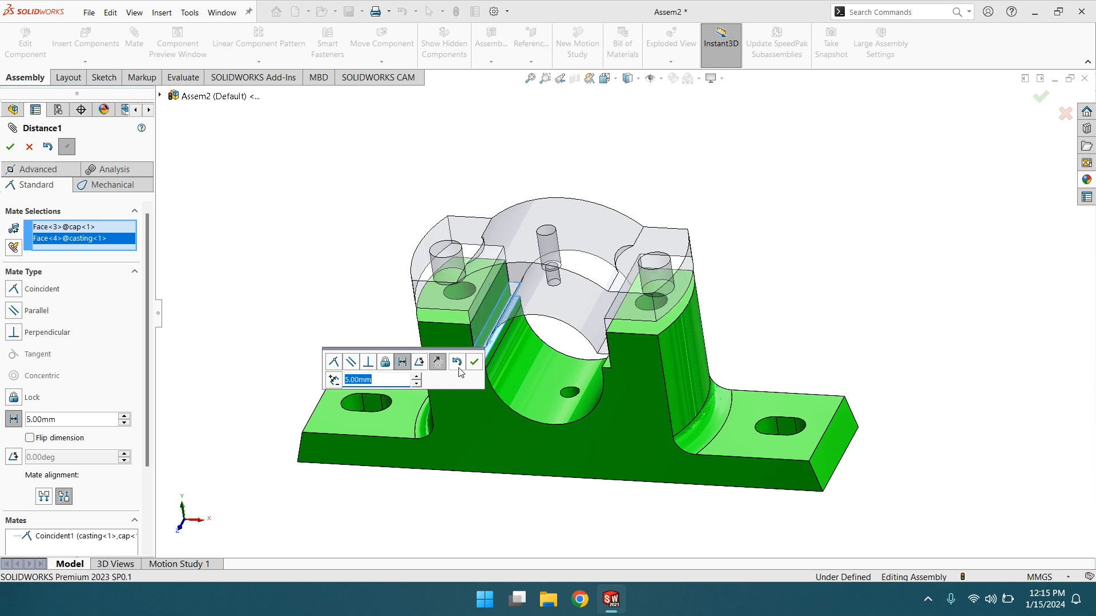
left_click(474, 362)
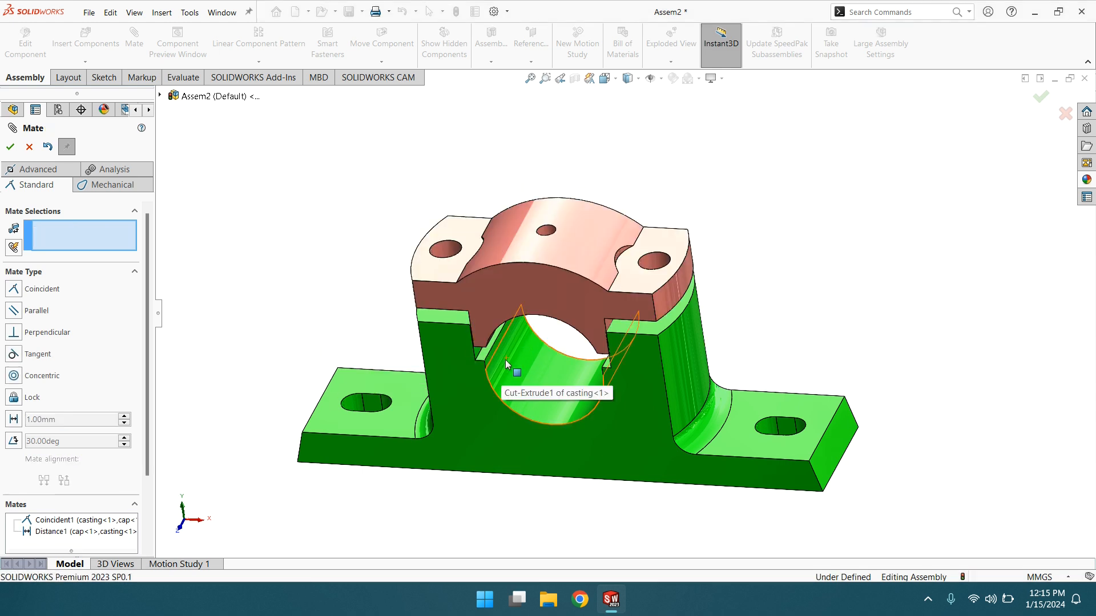
middle_click_drag(518, 311, 512, 365)
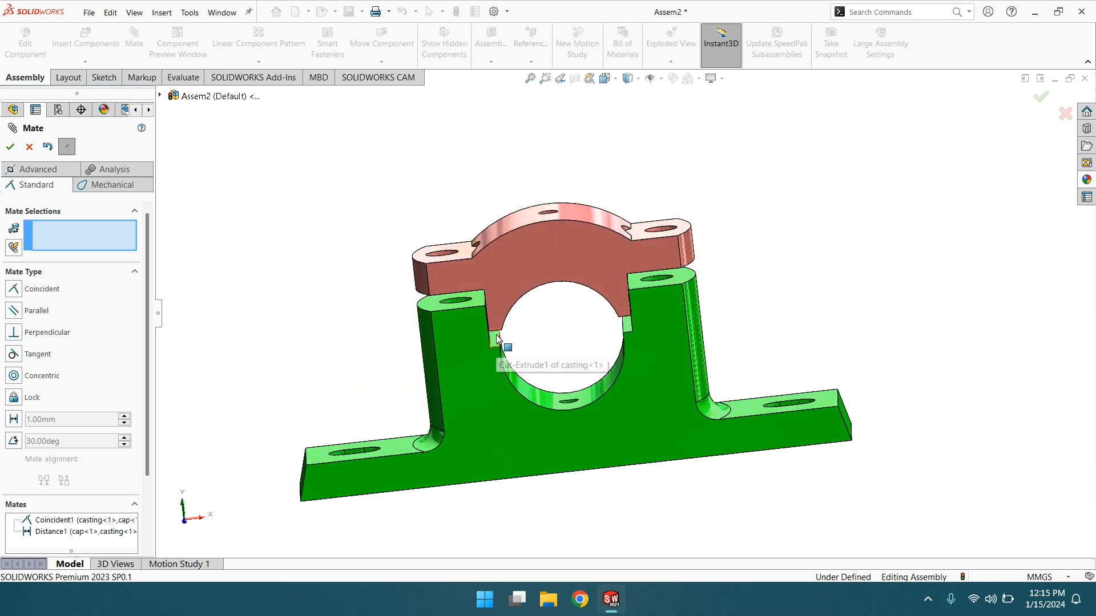
middle_click_drag(654, 350, 571, 392)
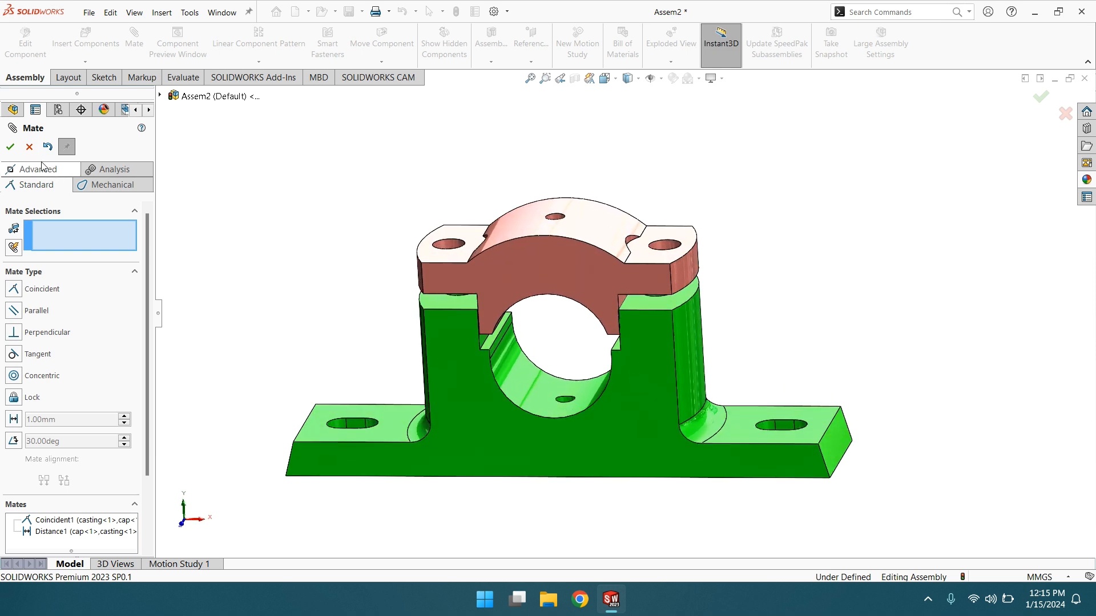
left_click(10, 149)
Insert lower block.SLDPRT and place it beside the cap
left_click(85, 38)
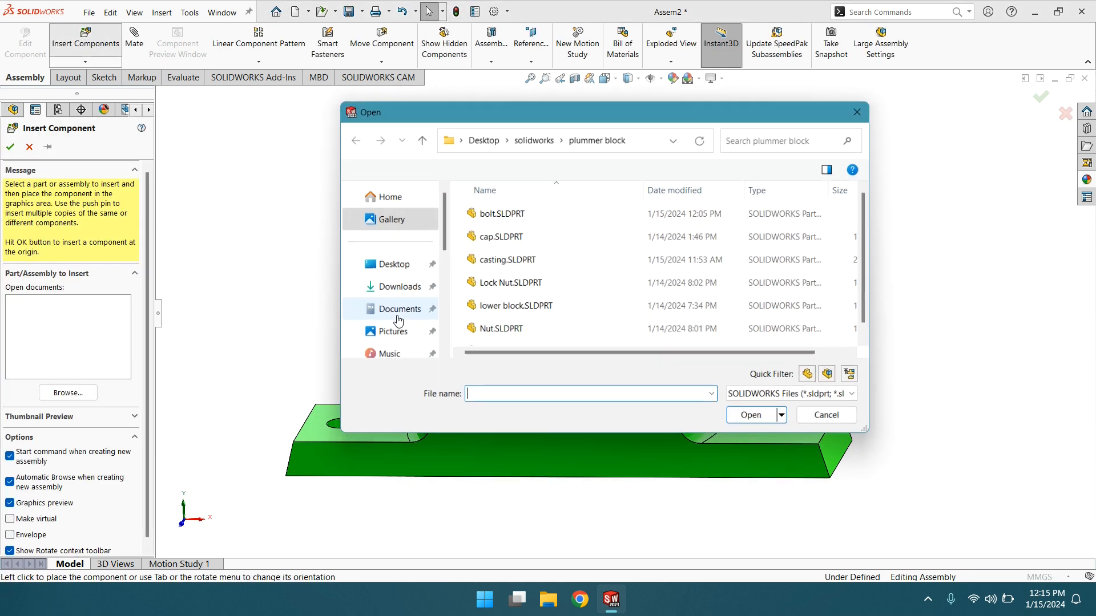
left_click(515, 307)
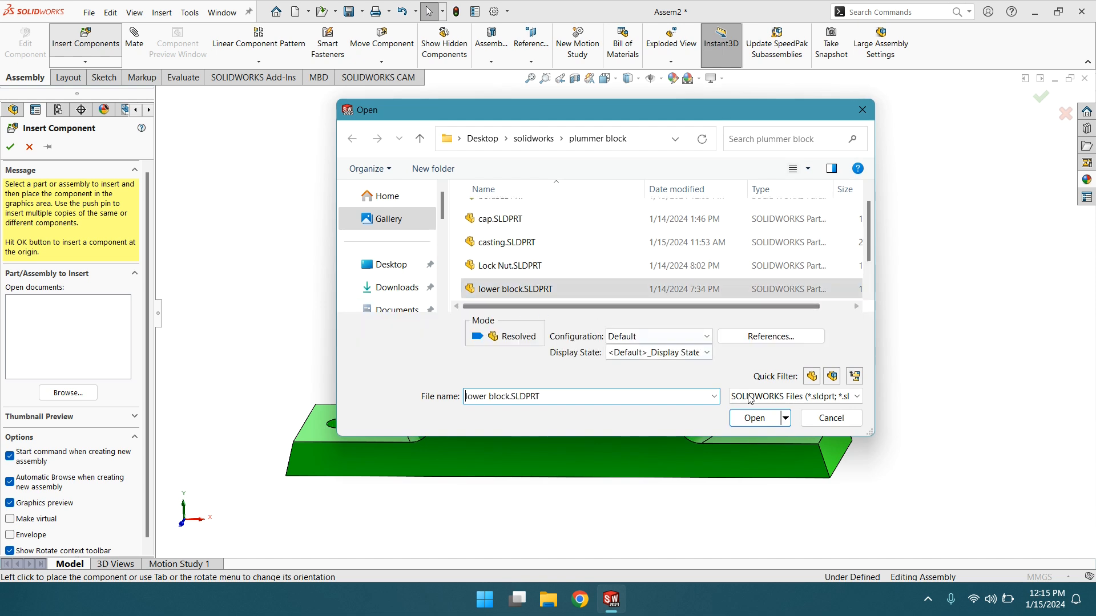
left_click(754, 418)
left_click(748, 206)
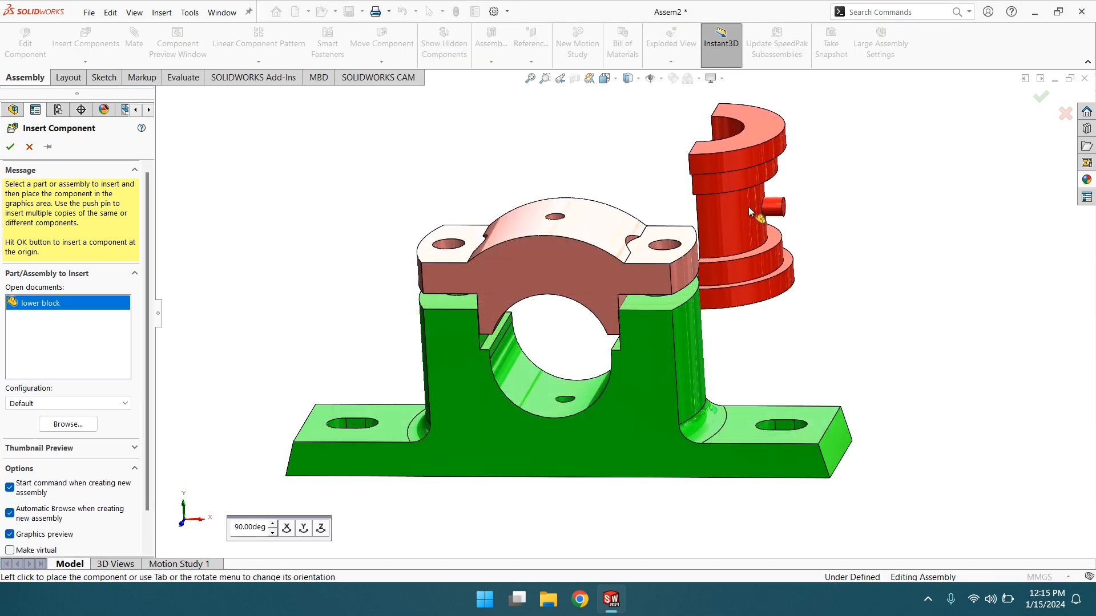
Mate the lower block's middle cylindrical face concentric with the casting's bore and pull the block out along the axis
left_click(134, 57)
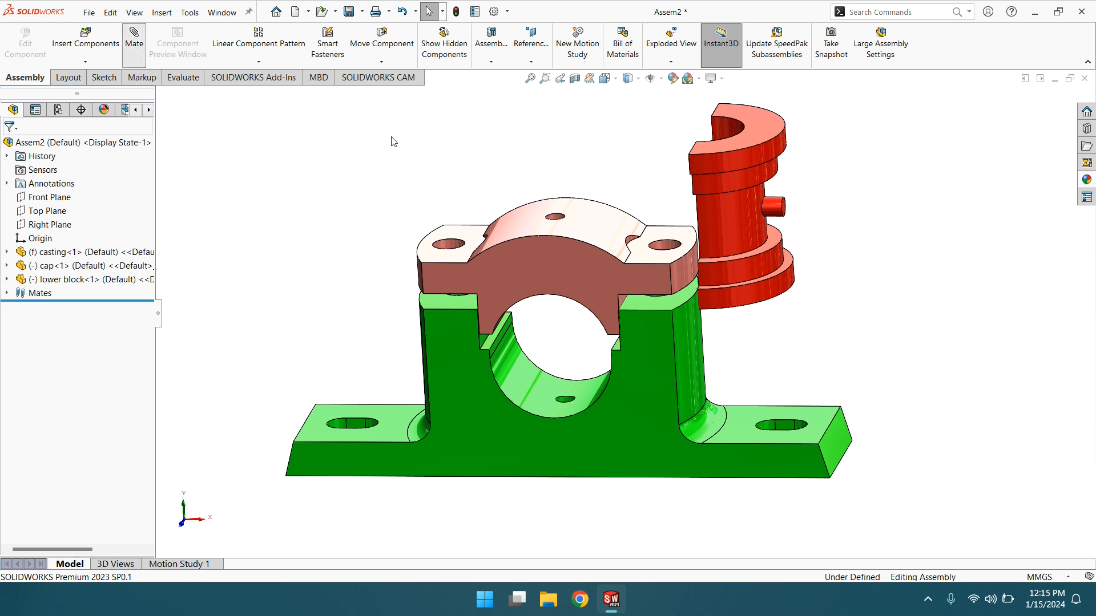
left_click(740, 222)
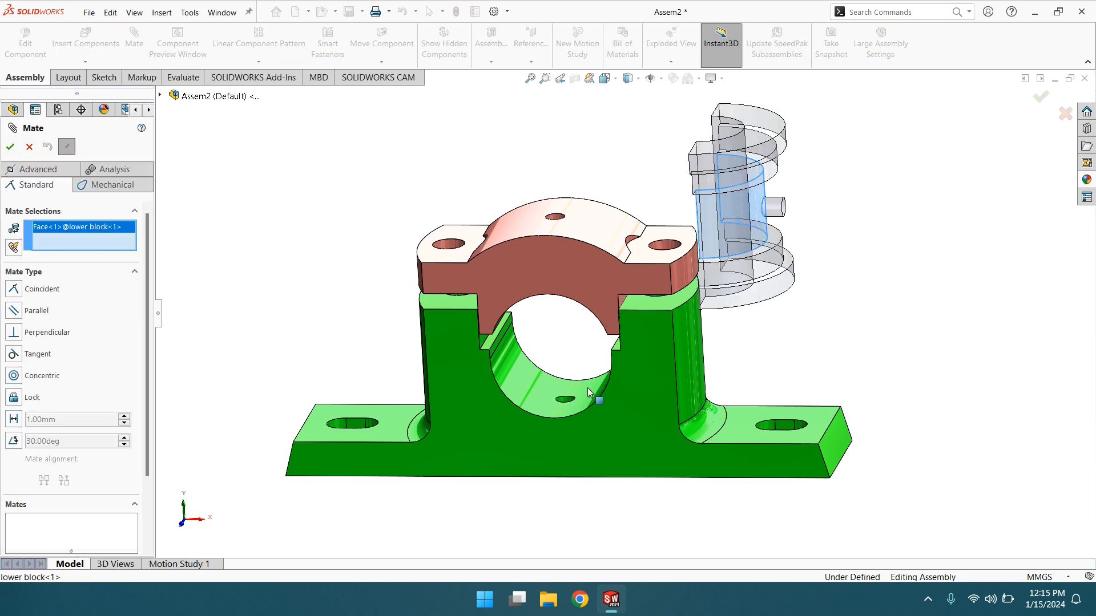
left_click(525, 392)
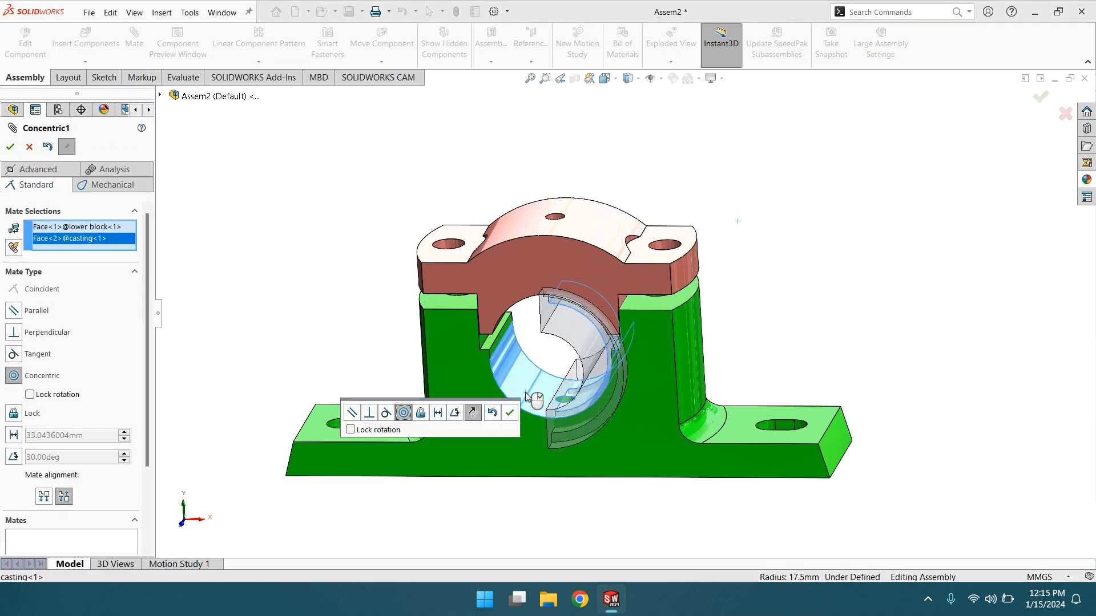
left_click(507, 413)
left_click_drag(588, 327, 695, 410)
middle_click_drag(695, 410, 593, 485)
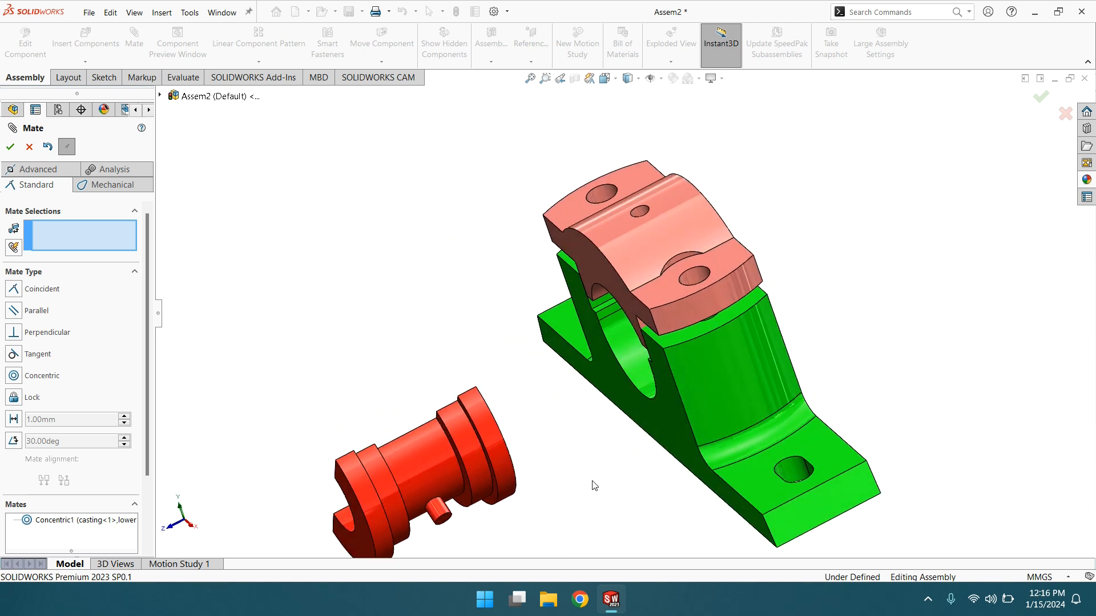
left_click(444, 508)
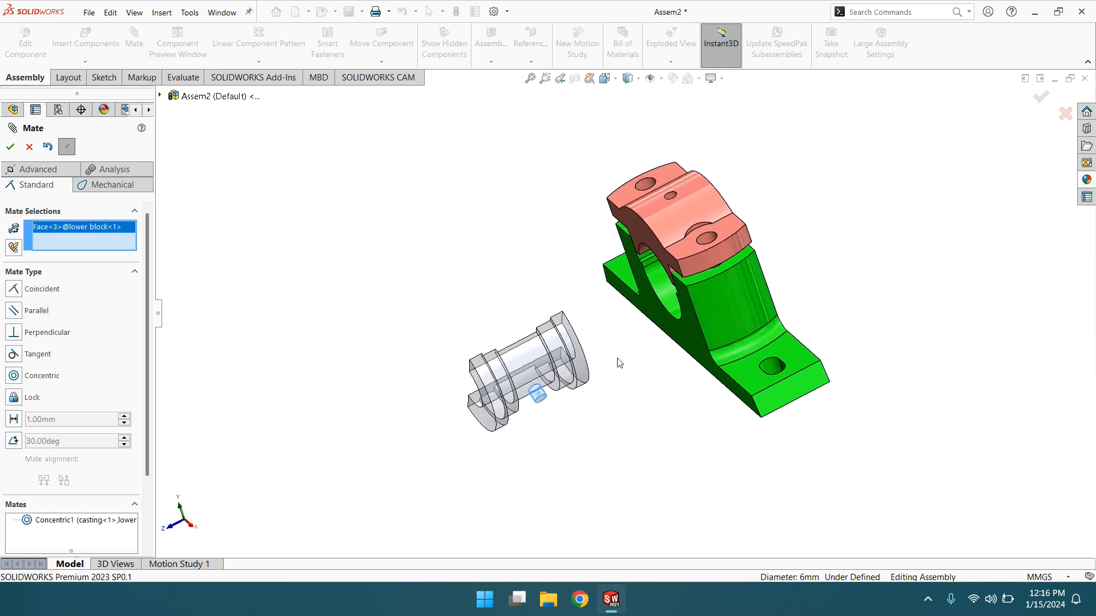
right_click(55, 228)
left_click(94, 237)
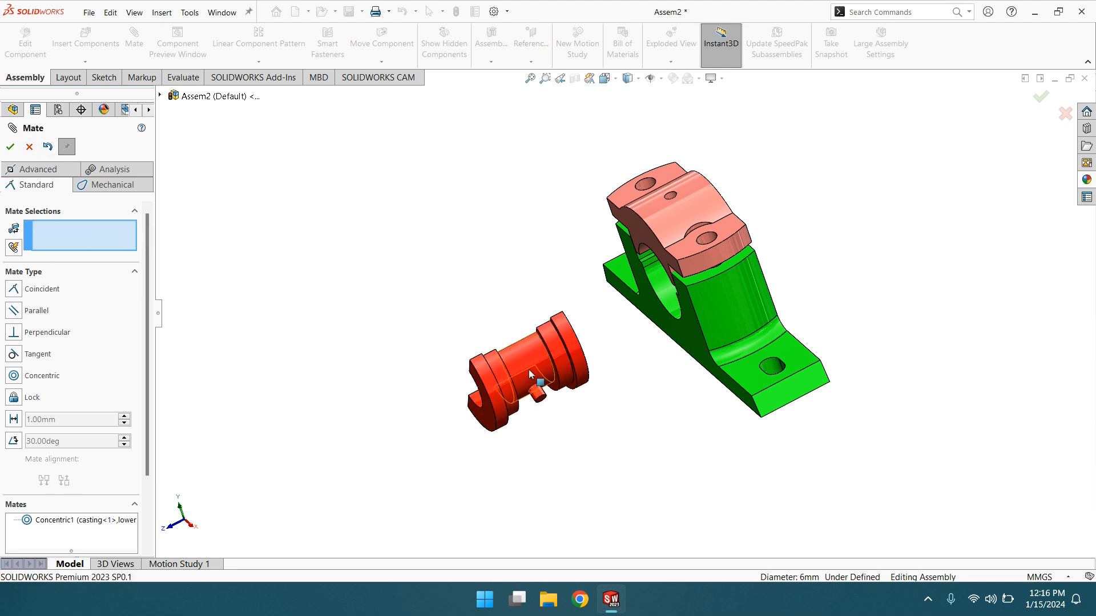
Mate the lower block's locating pin concentric with the small hole in the casting's bore and finish mating
left_click(546, 395)
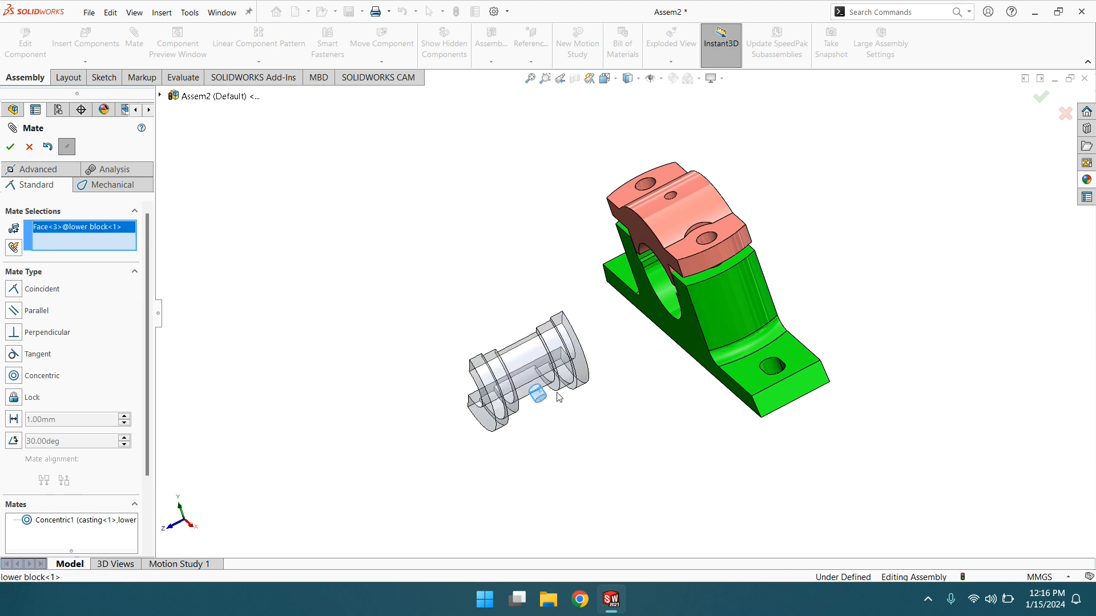
middle_click_drag(654, 411, 727, 433)
scroll(614, 293, "down", 5)
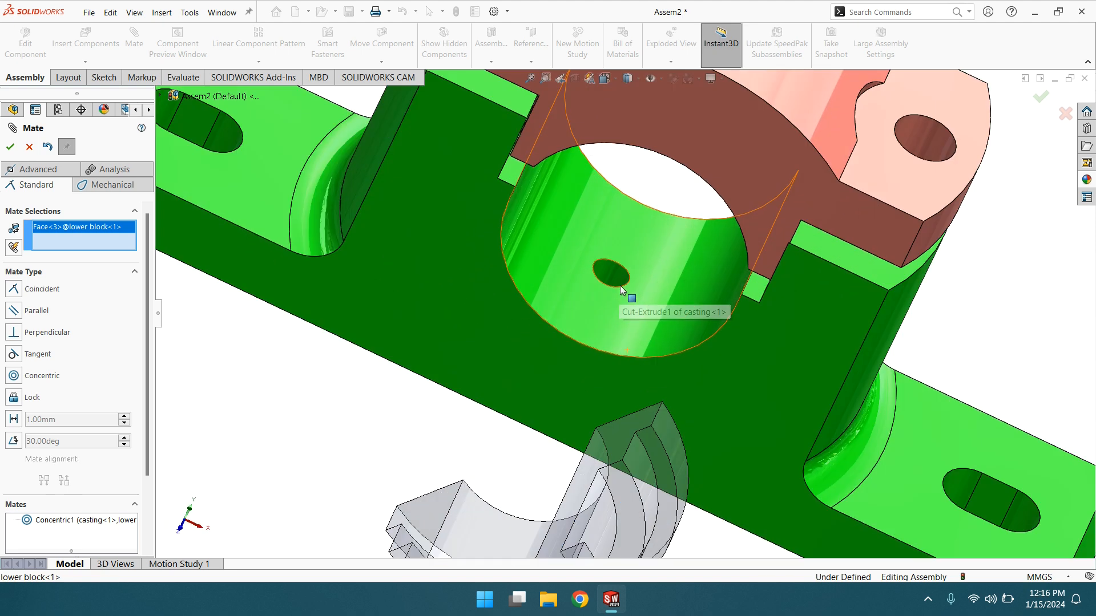
left_click(612, 274)
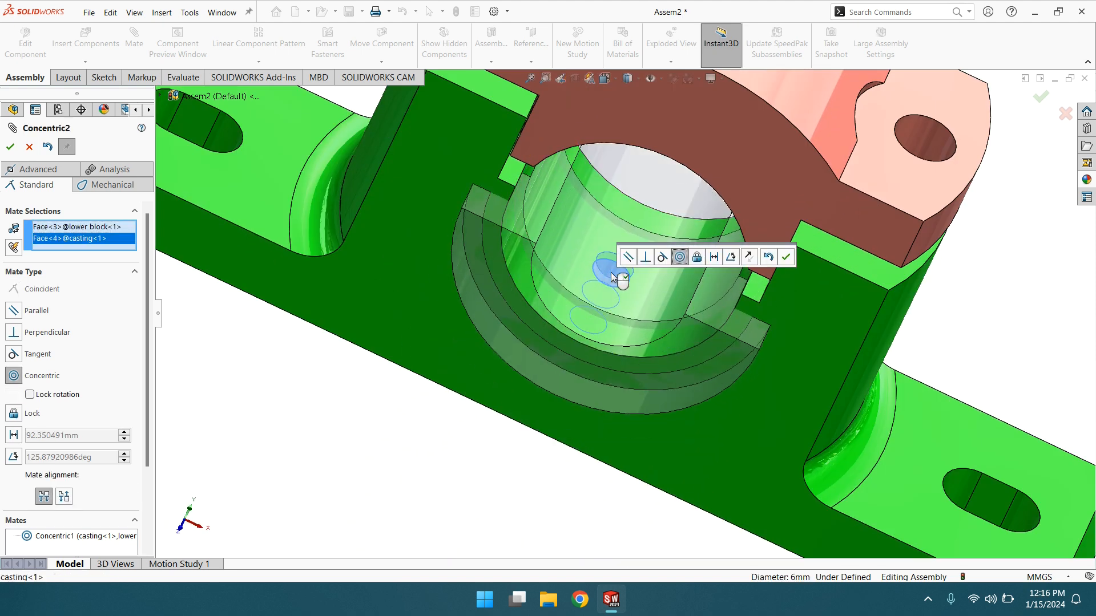
left_click(786, 256)
scroll(756, 351, "up", 3)
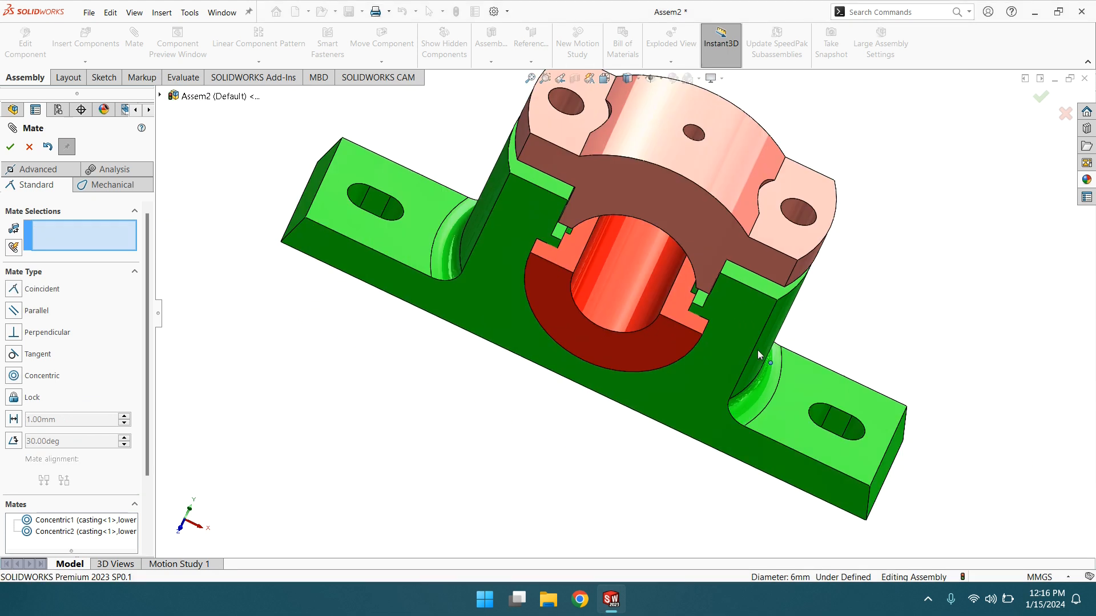
middle_click_drag(853, 327, 798, 256)
scroll(883, 334, "up", 2)
middle_click_drag(879, 333, 792, 337)
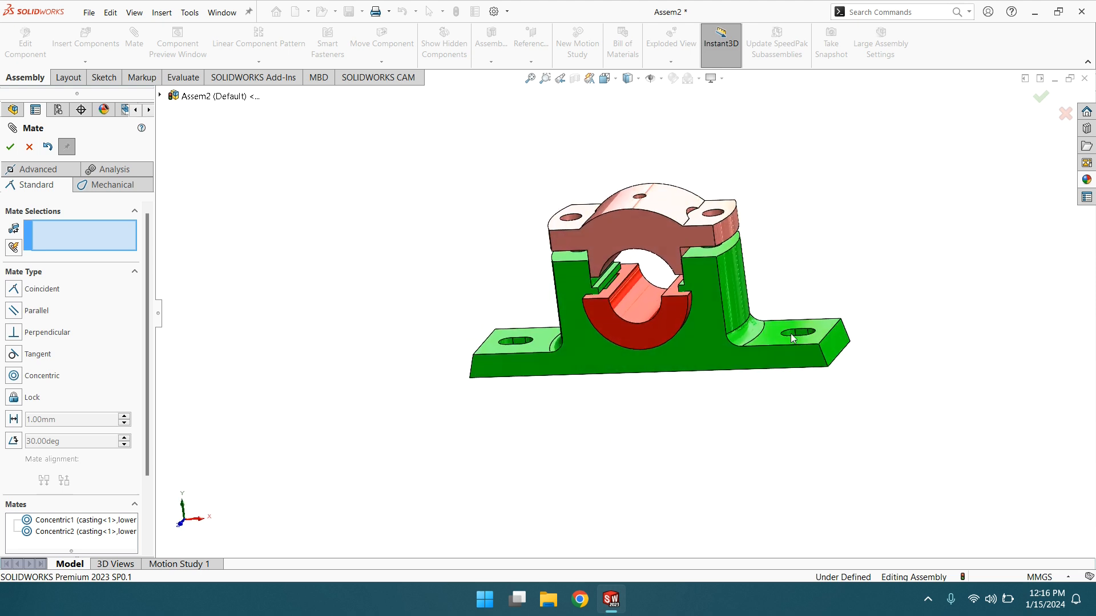
left_click(18, 146)
Insert upper block.SLDPRT and place it in free space beside the cap
left_click(85, 40)
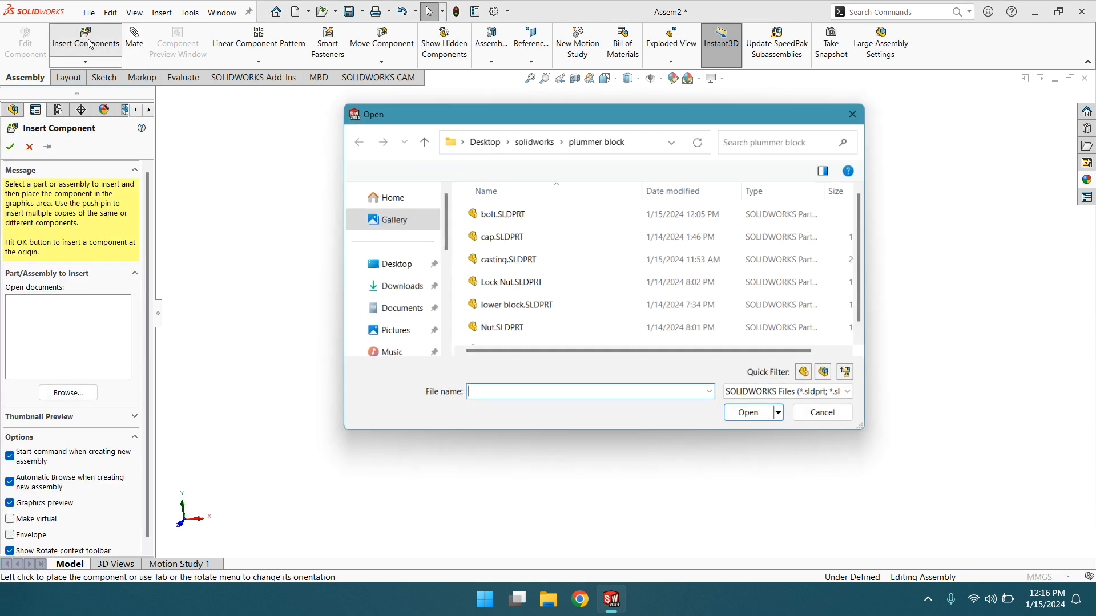
scroll(477, 297, "down", 1)
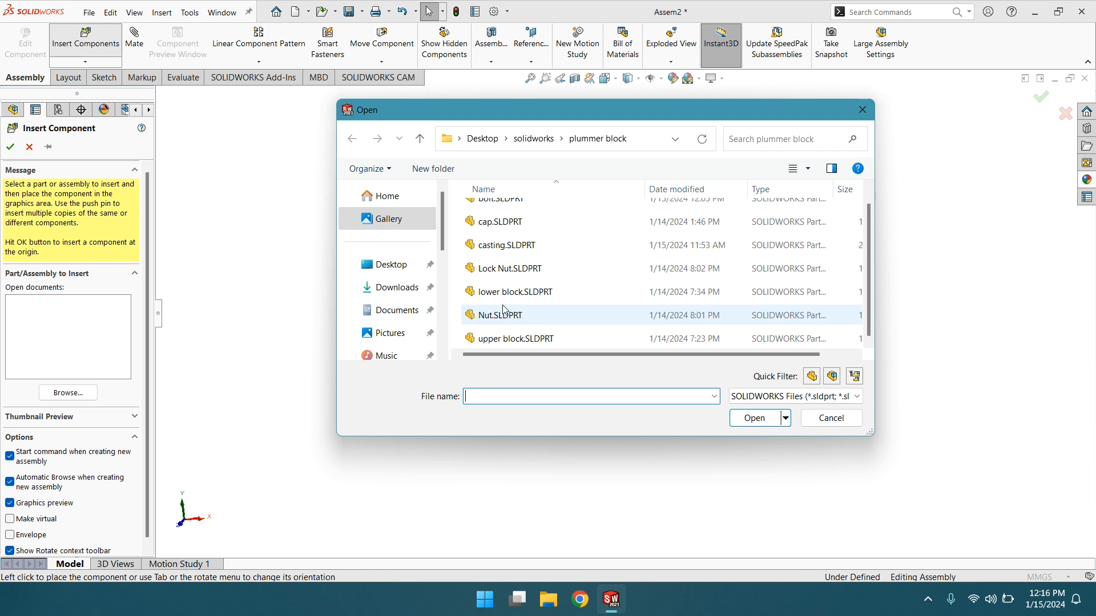
left_click(502, 336)
left_click(754, 418)
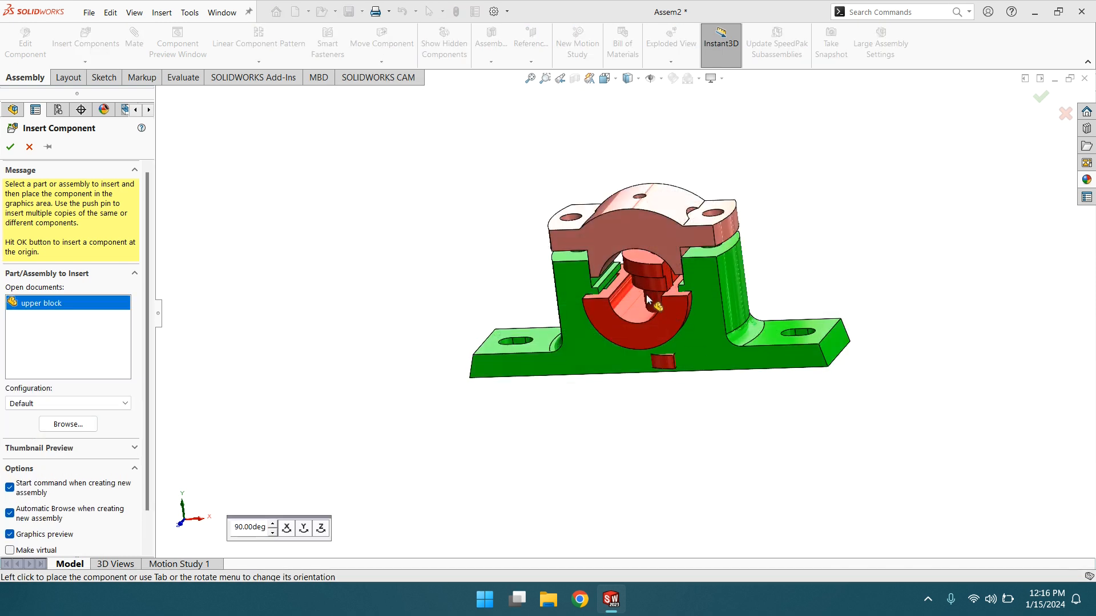
left_click(404, 228)
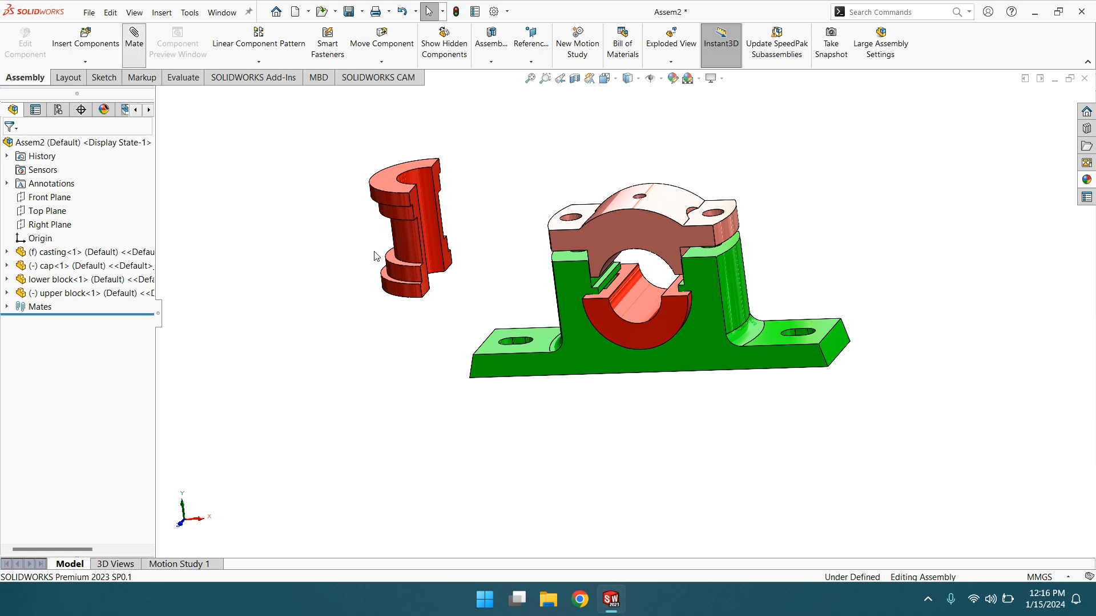
Mate the upper block's middle cylindrical face concentric with the cap's bore
left_click(408, 238)
middle_click_drag(641, 289, 626, 234)
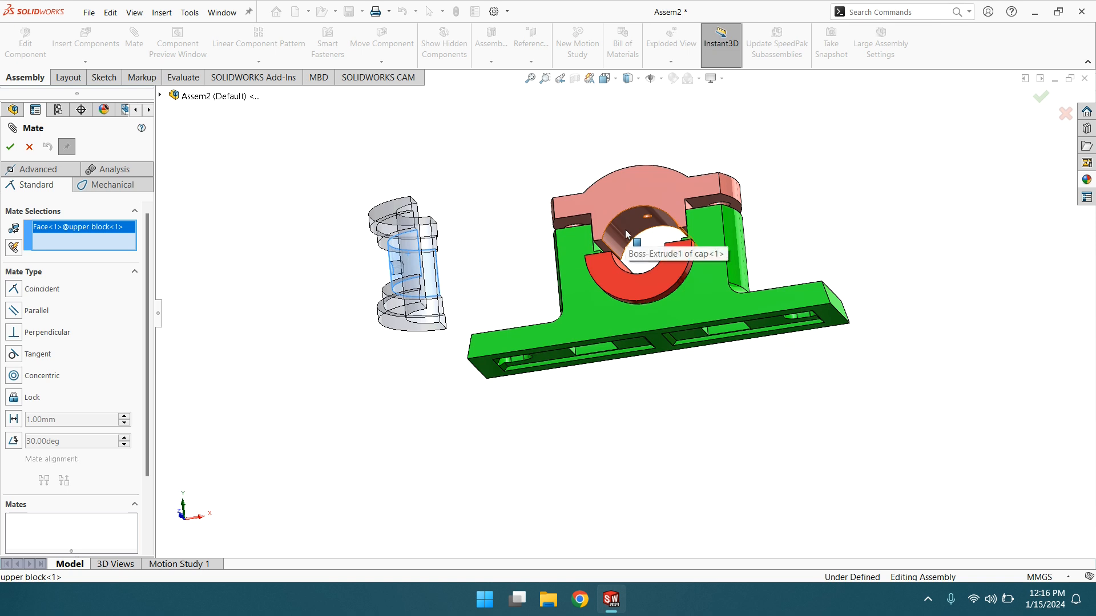
left_click(626, 231)
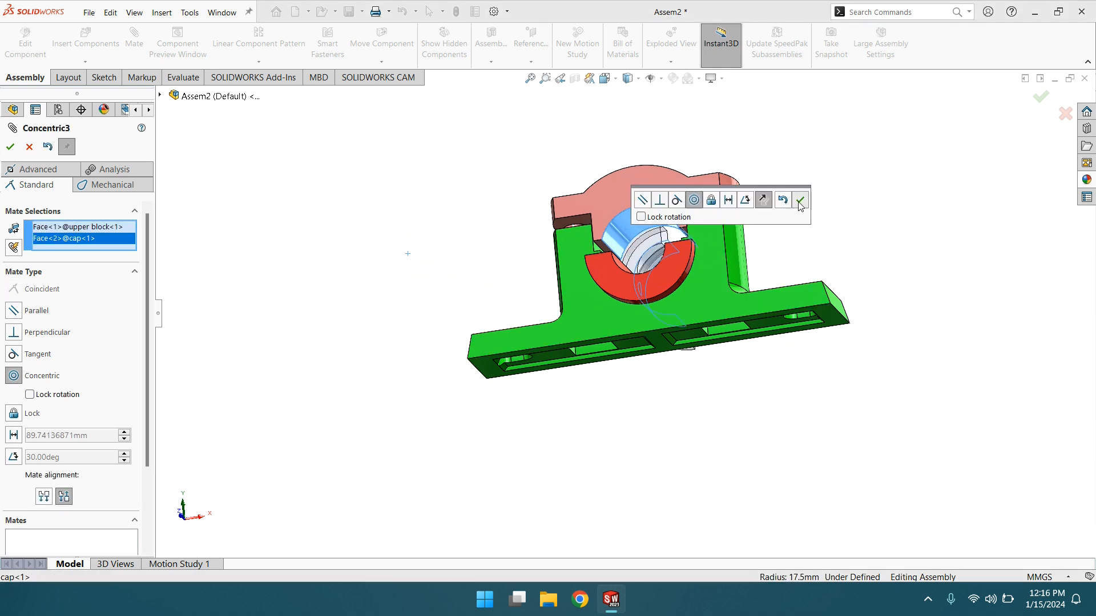
left_click(800, 201)
middle_click_drag(786, 214, 783, 310)
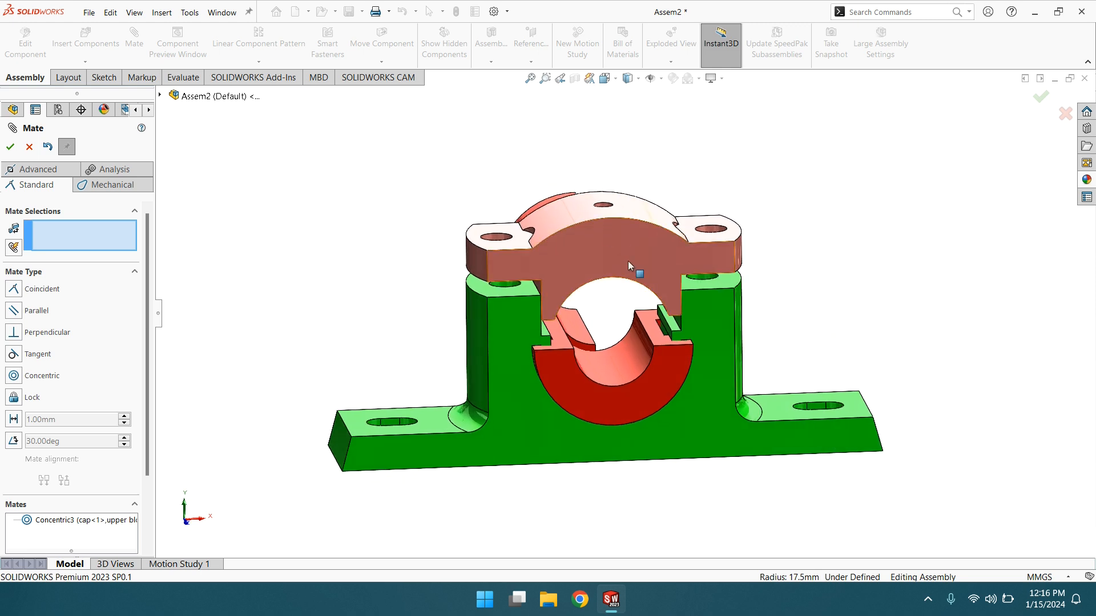
Slide the cap sideways and pull the upper block out behind it along the bore axis
middle_click_drag(704, 302, 647, 231)
left_click_drag(645, 228, 590, 205)
middle_click_drag(590, 206, 538, 235)
left_click_drag(404, 270, 446, 204)
middle_click_drag(447, 204, 644, 257)
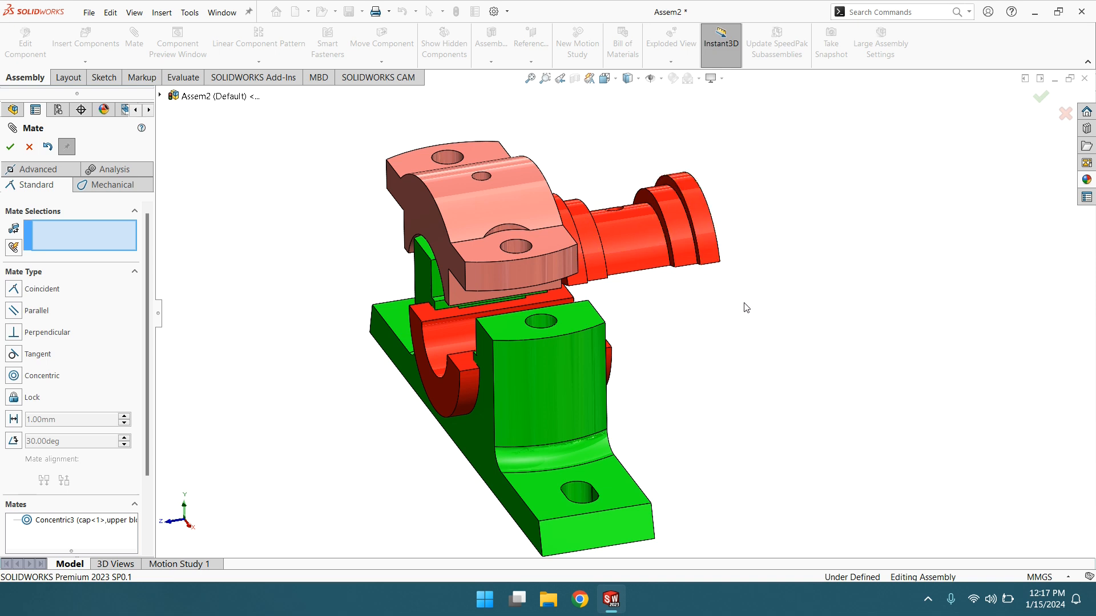
Add a parallel mate between the upper block's flat split face and the lower block's flat top face
middle_click_drag(337, 298, 342, 204)
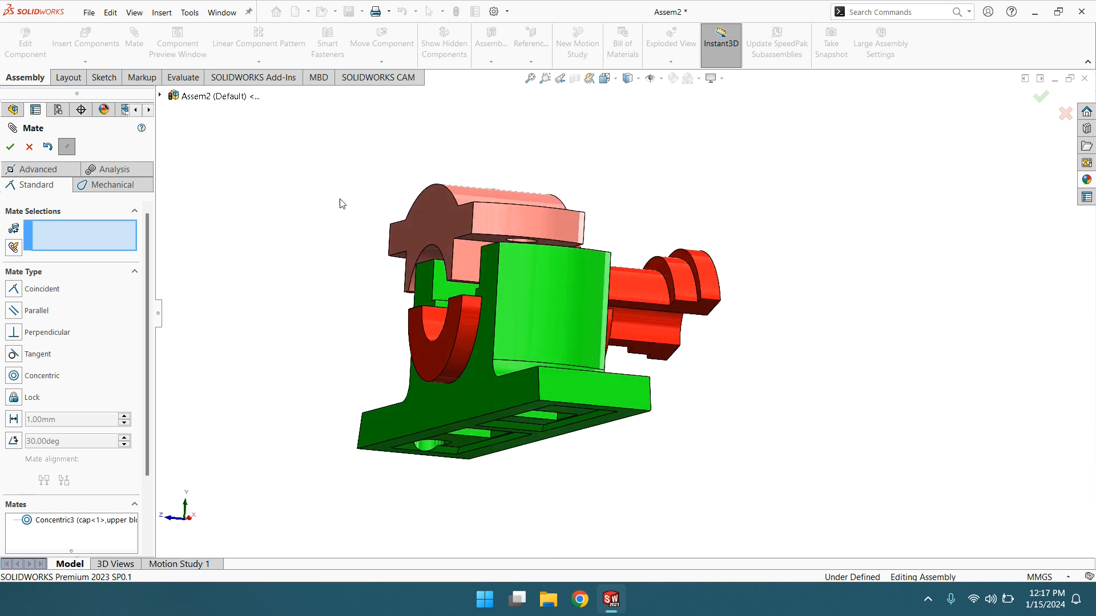
left_click(687, 311)
middle_click_drag(760, 343, 841, 409)
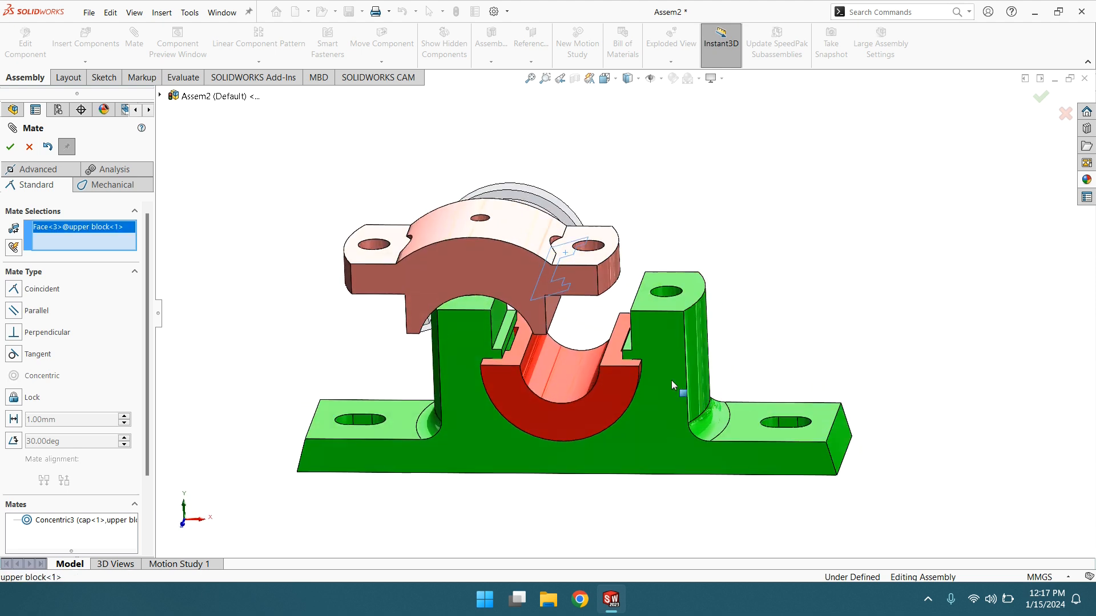
left_click(608, 361)
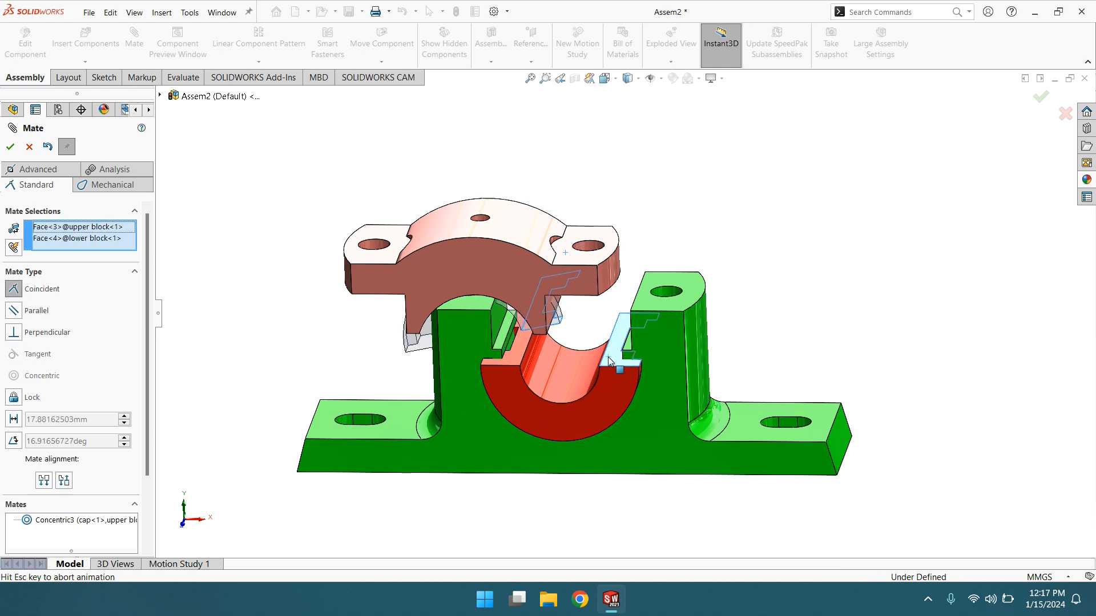
left_click(766, 379)
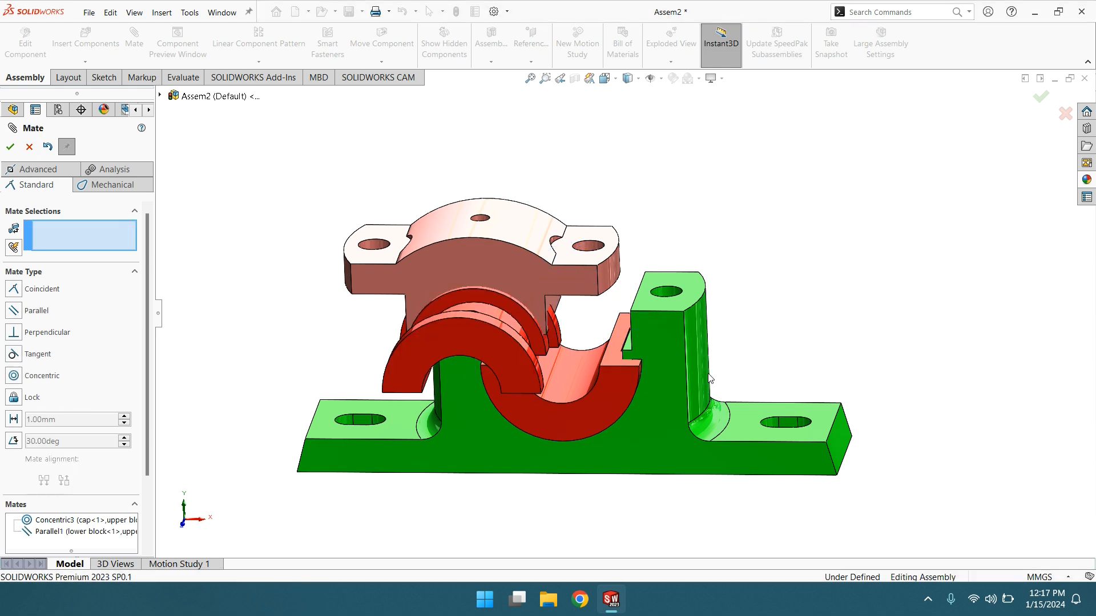
Slide the cap and upper block back over the casting's opening and finish mating
left_click_drag(492, 265, 611, 253)
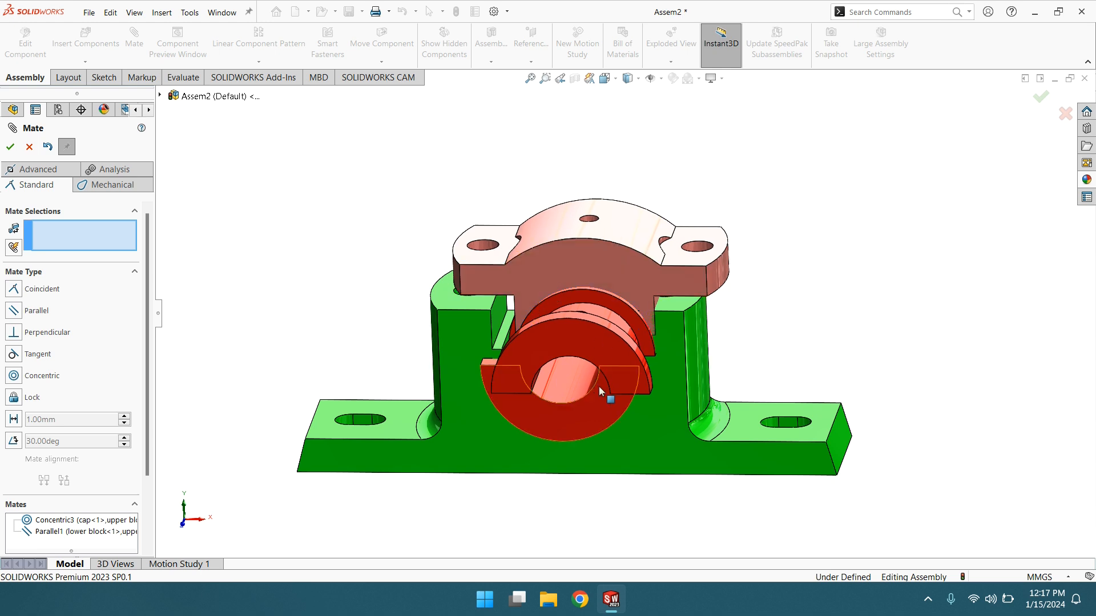
scroll(598, 386, "up", 2)
middle_click_drag(608, 314, 615, 272)
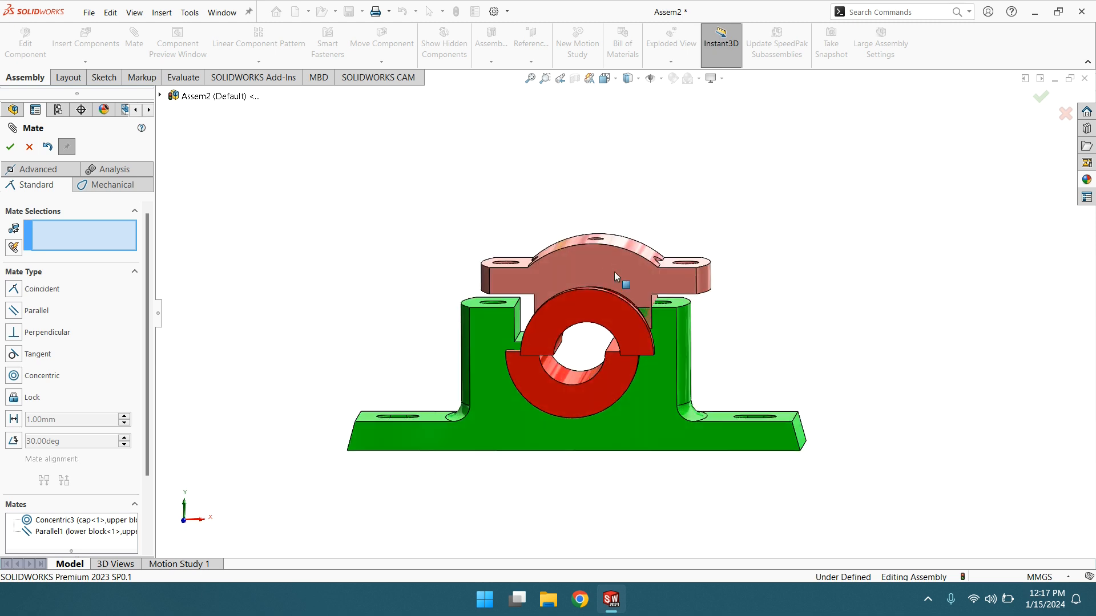
left_click(15, 149)
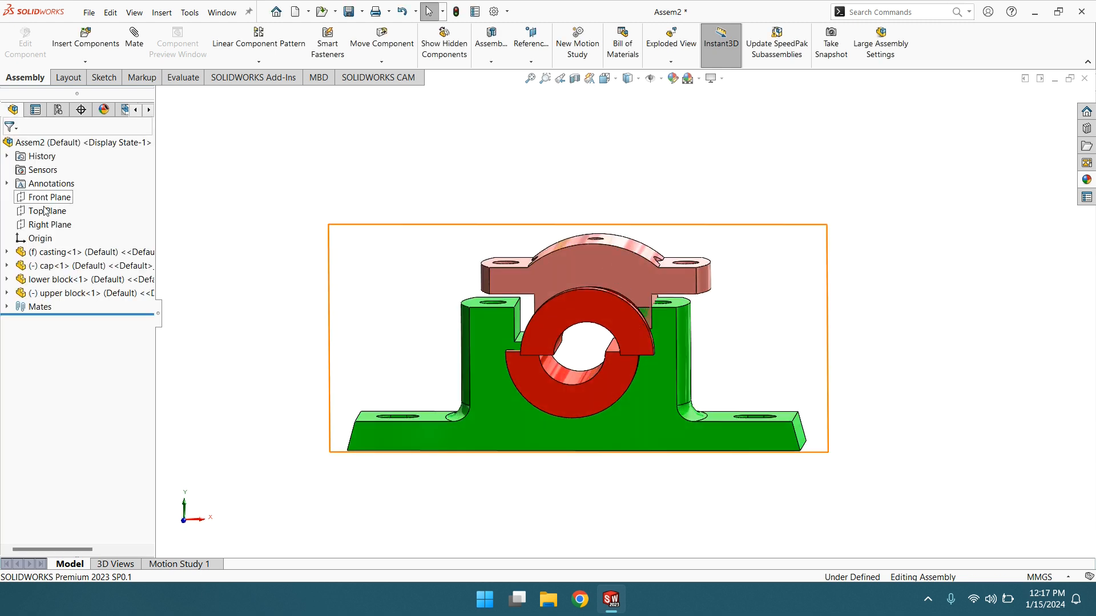
Delete the parallel mate between the lower block and the upper block
left_click(7, 308)
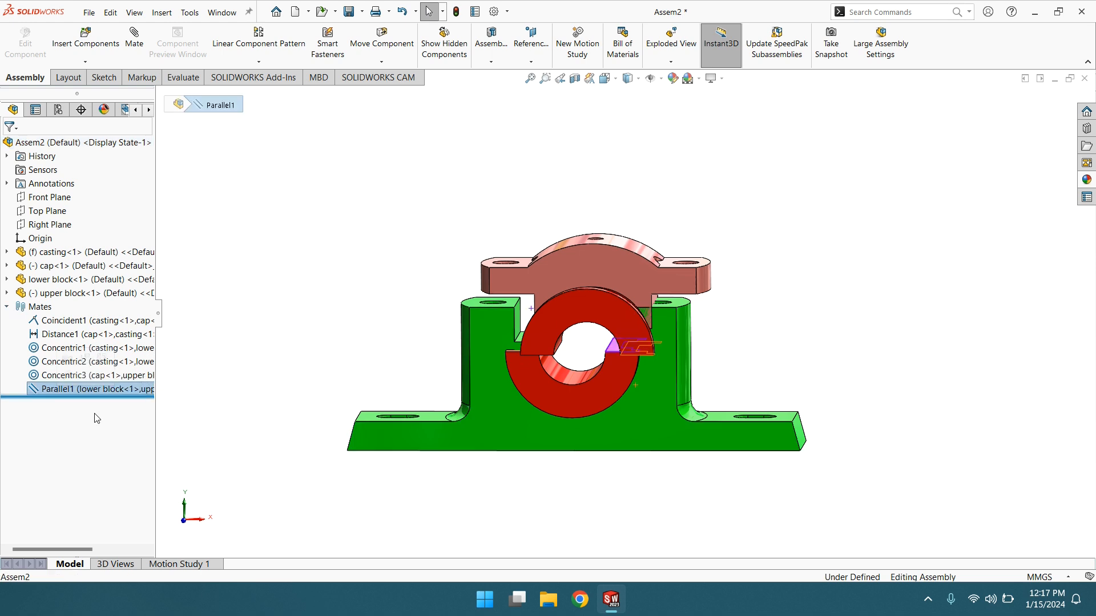
key("Delete")
key("Return")
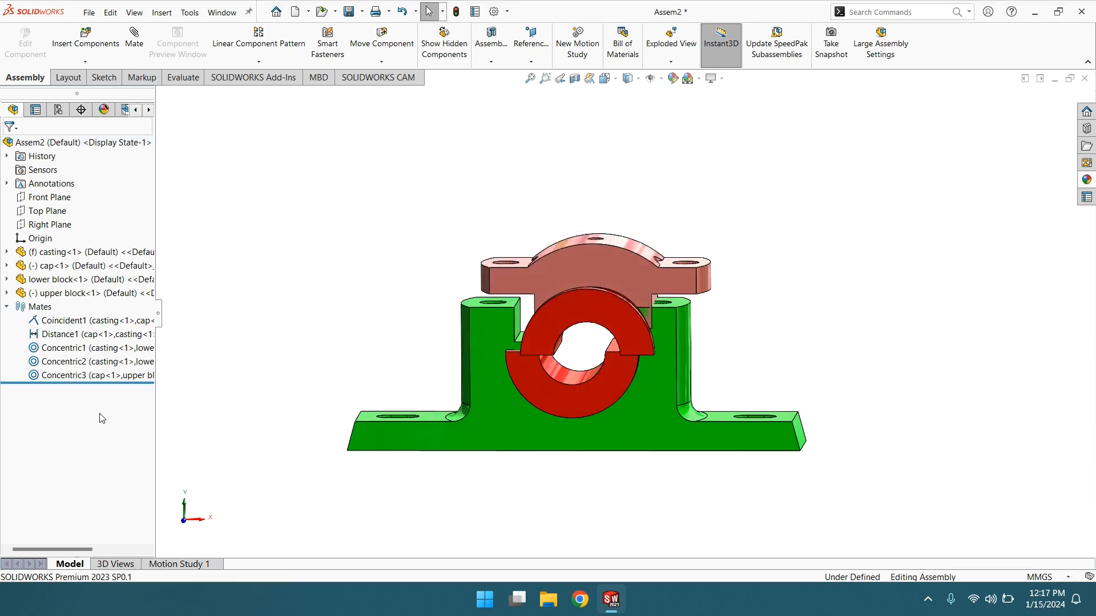
Pull the upper block clear of the cap and slide the cap sideways off the casting's opening
left_click_drag(566, 306, 687, 200)
middle_click_drag(815, 333, 808, 303)
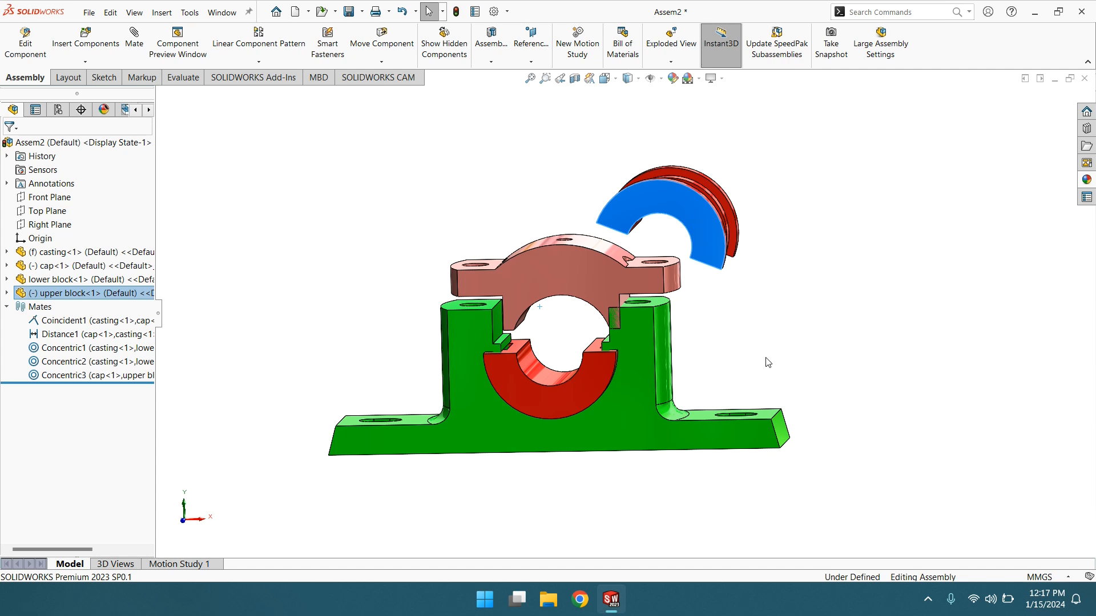
left_click_drag(572, 276, 502, 267)
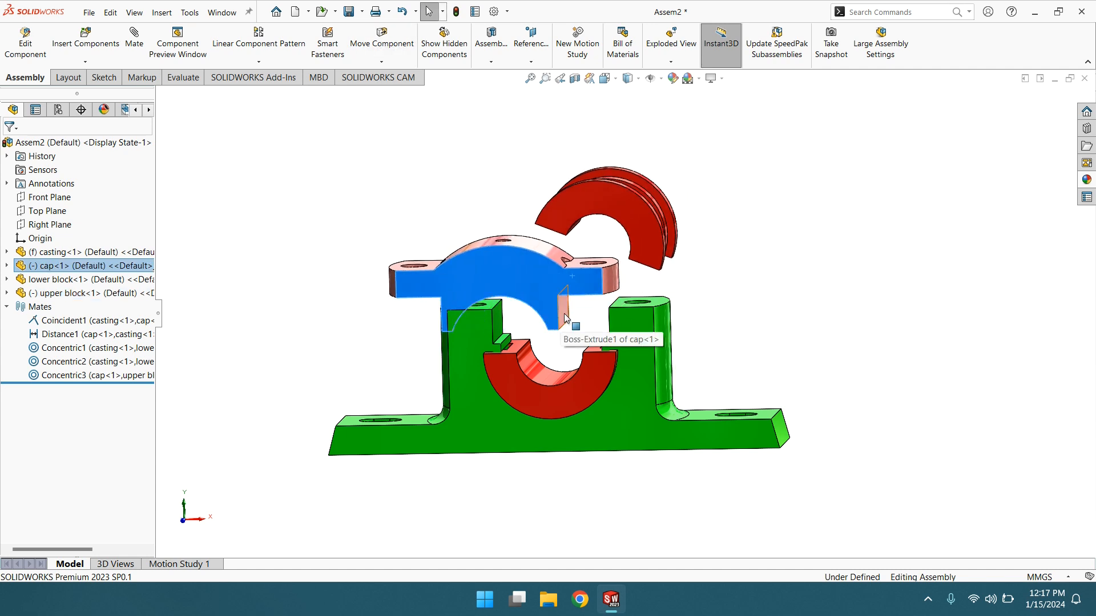
Mate the outer side face of the cap's leg coincident with the casting's inner side wall and leave mating
left_click(565, 318)
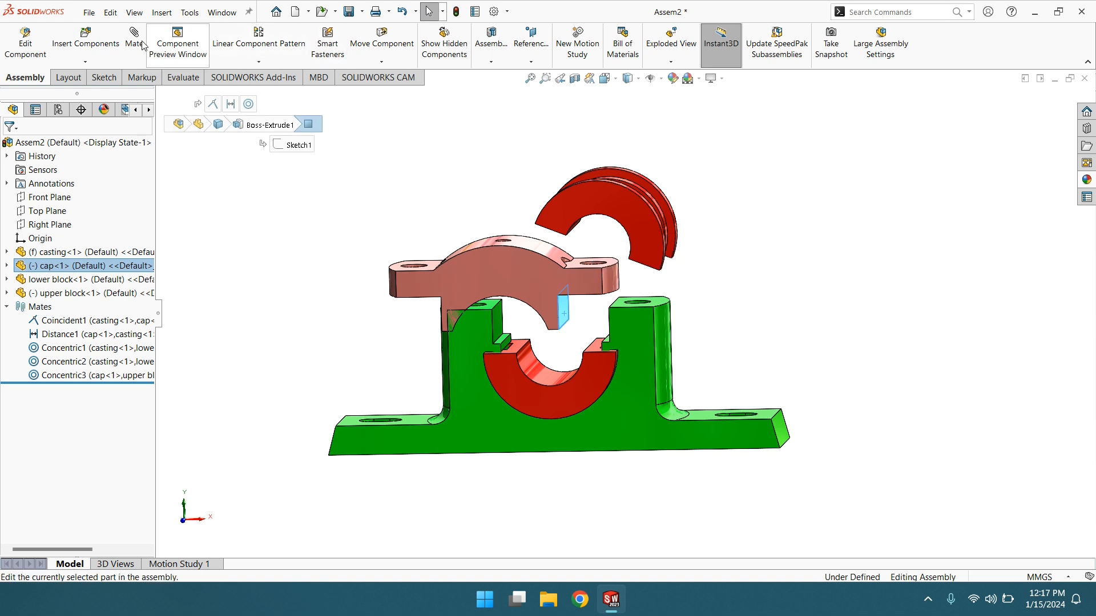
middle_click_drag(765, 332, 808, 315)
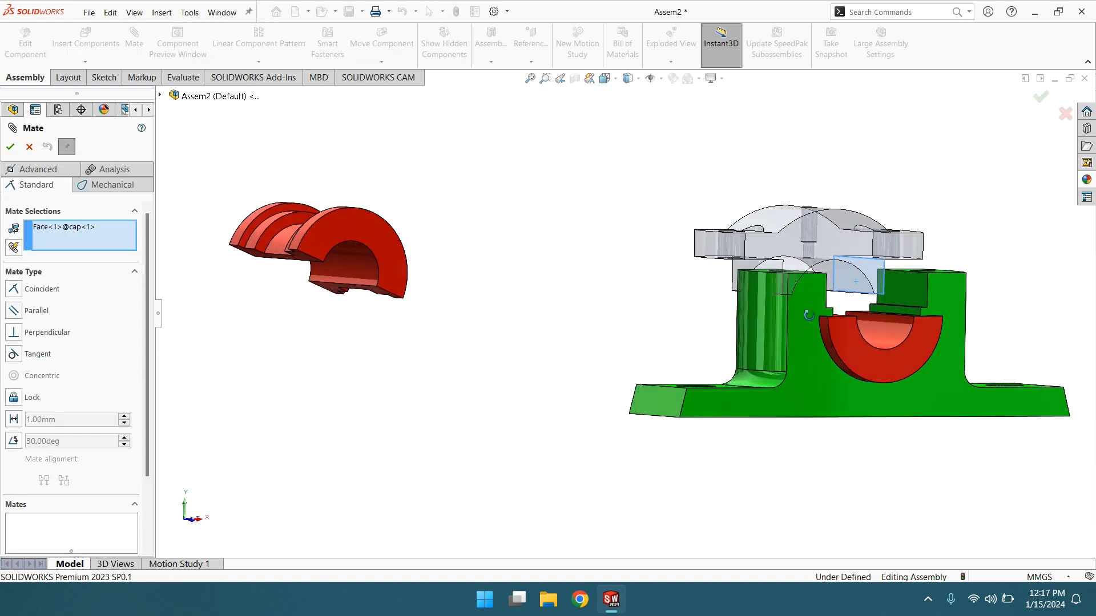
left_click(901, 290)
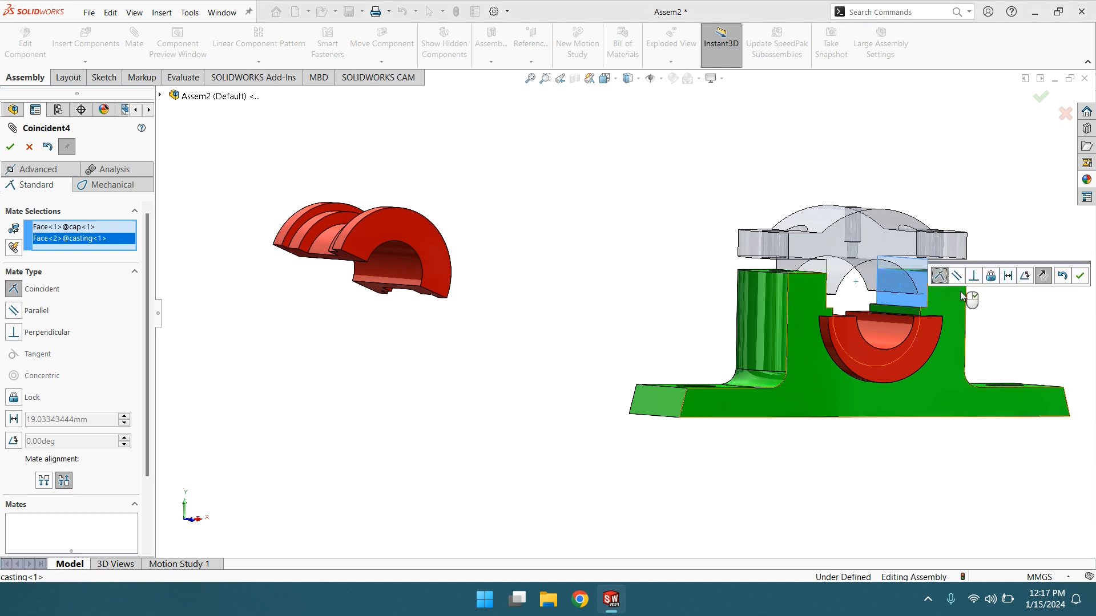
left_click(1080, 277)
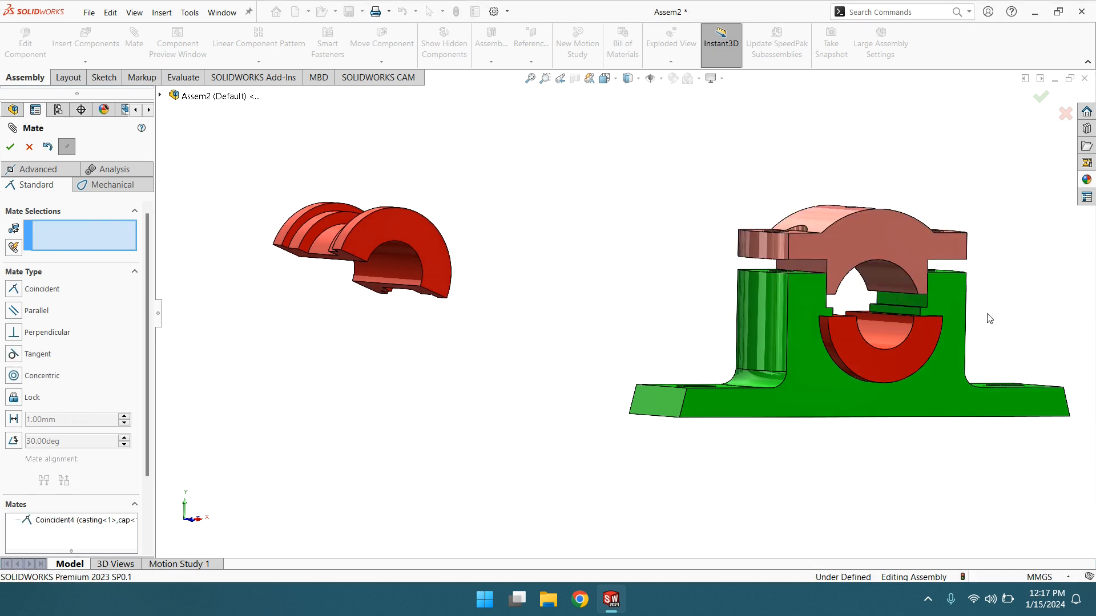
left_click(407, 267)
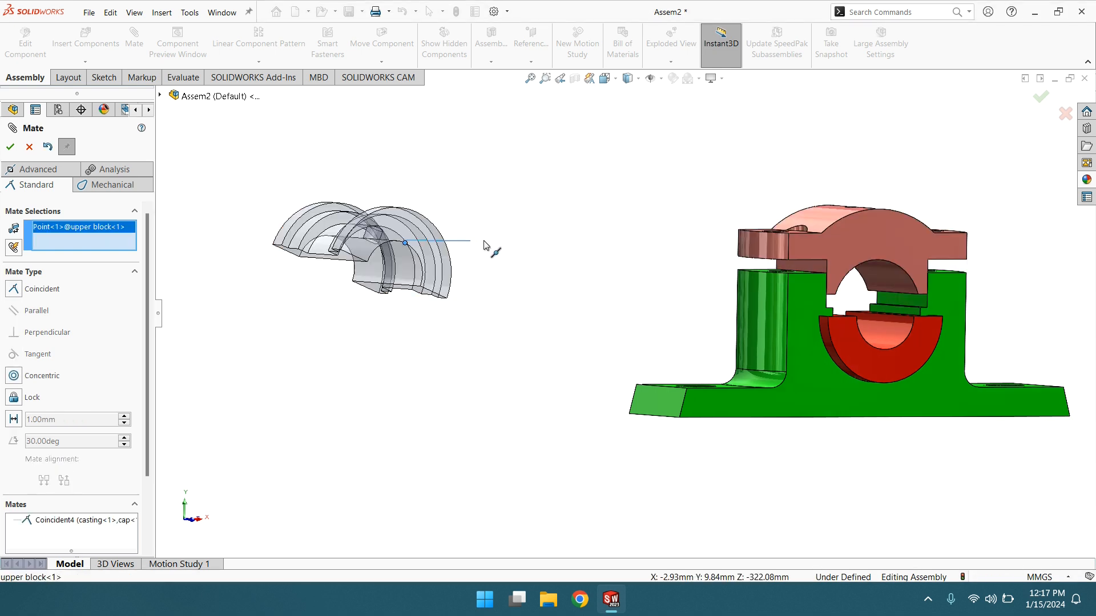
left_click(30, 147)
Move the upper block across the workspace so that it sits beside the casting and cap
left_click_drag(335, 228, 628, 258)
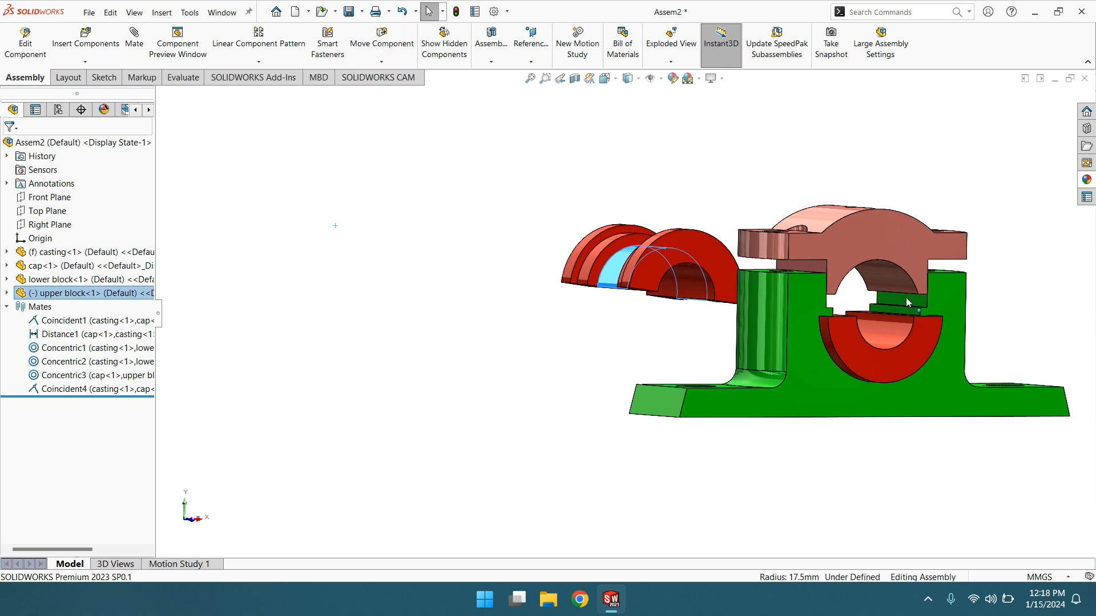
scroll(900, 303, "up", 3)
scroll(792, 297, "down", 5)
middle_click_drag(847, 306, 769, 235)
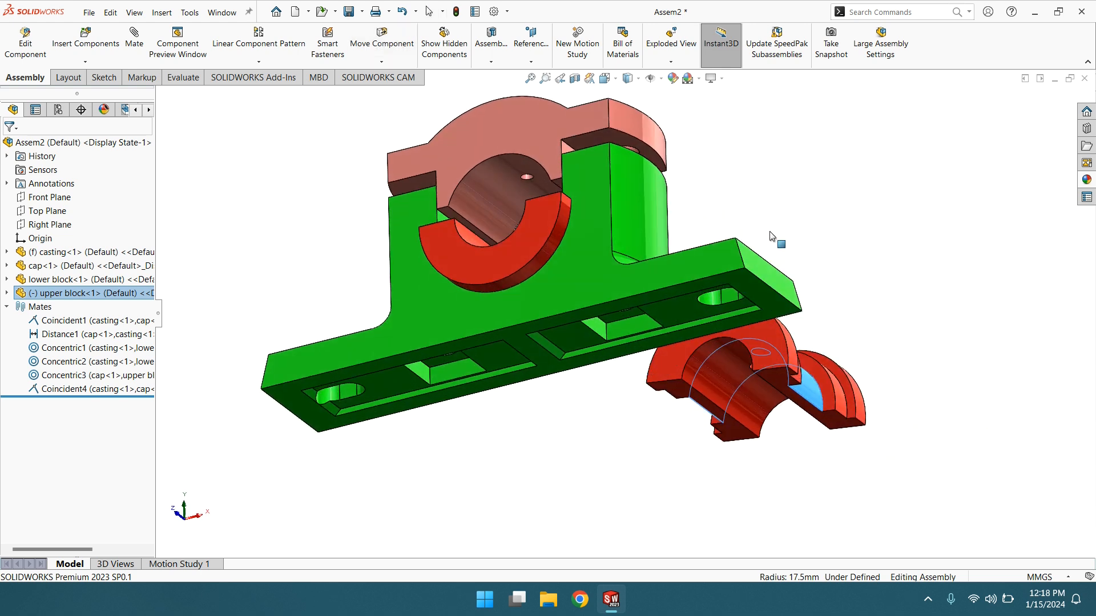
Mate the flat split face of the upper block parallel to the flat split face of the lower block
left_click(859, 461)
left_click(824, 421)
middle_click_drag(697, 445, 725, 509)
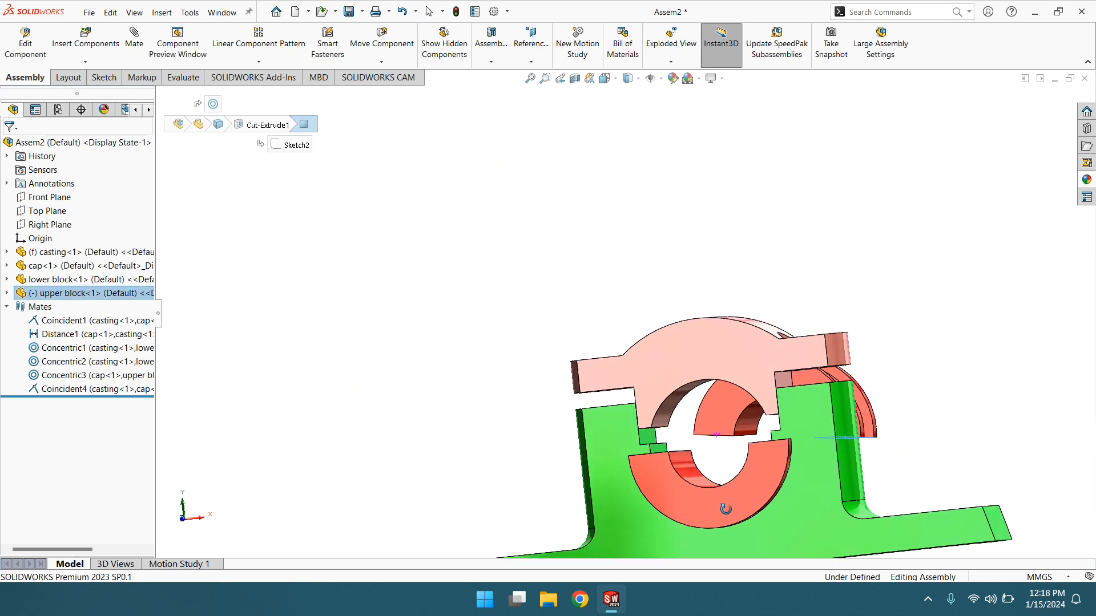
middle_click_drag(772, 464, 834, 494)
scroll(857, 492, "up", 3)
scroll(807, 457, "down", 8)
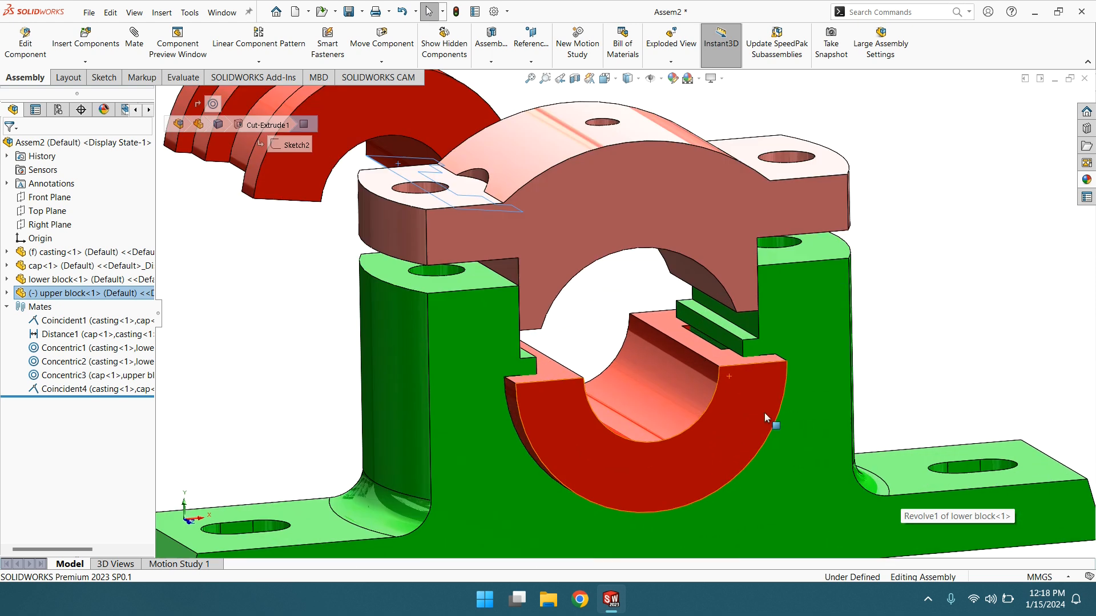
left_click(711, 354)
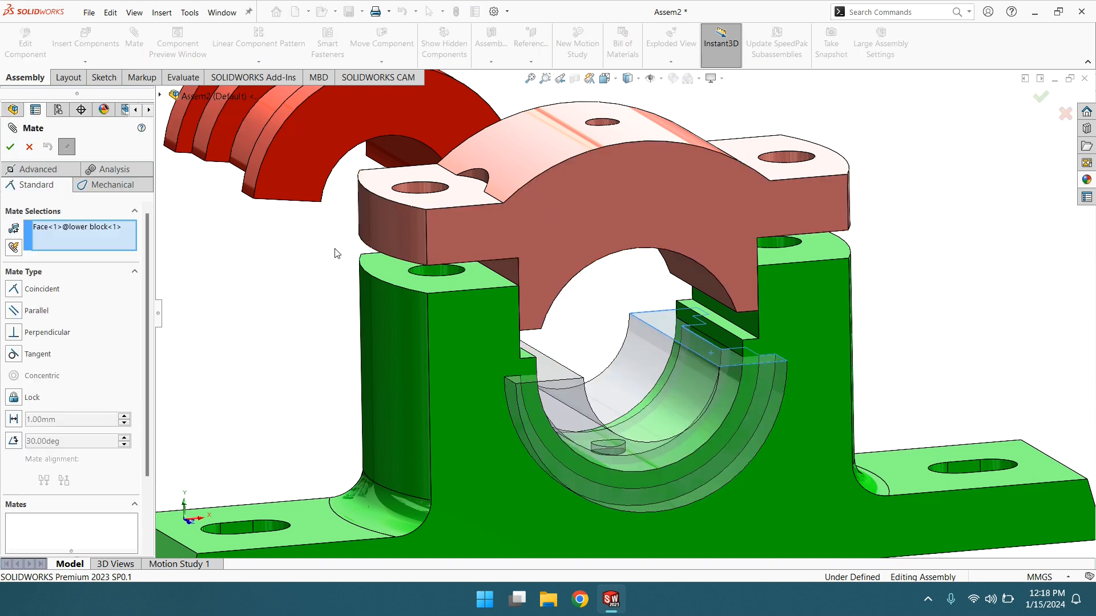
key("ctrl+1")
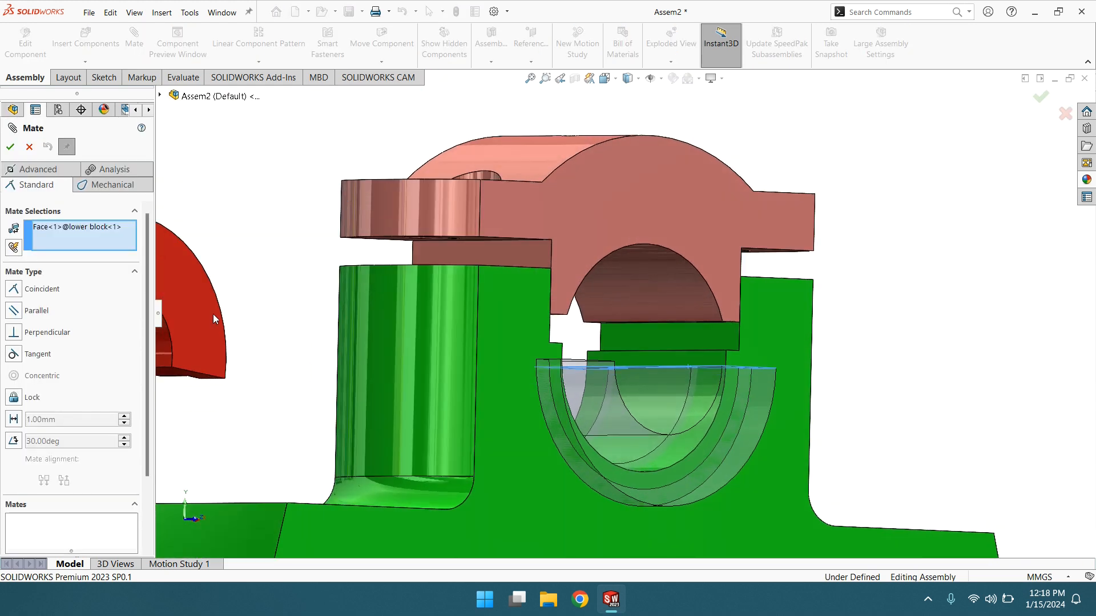
left_click(171, 378)
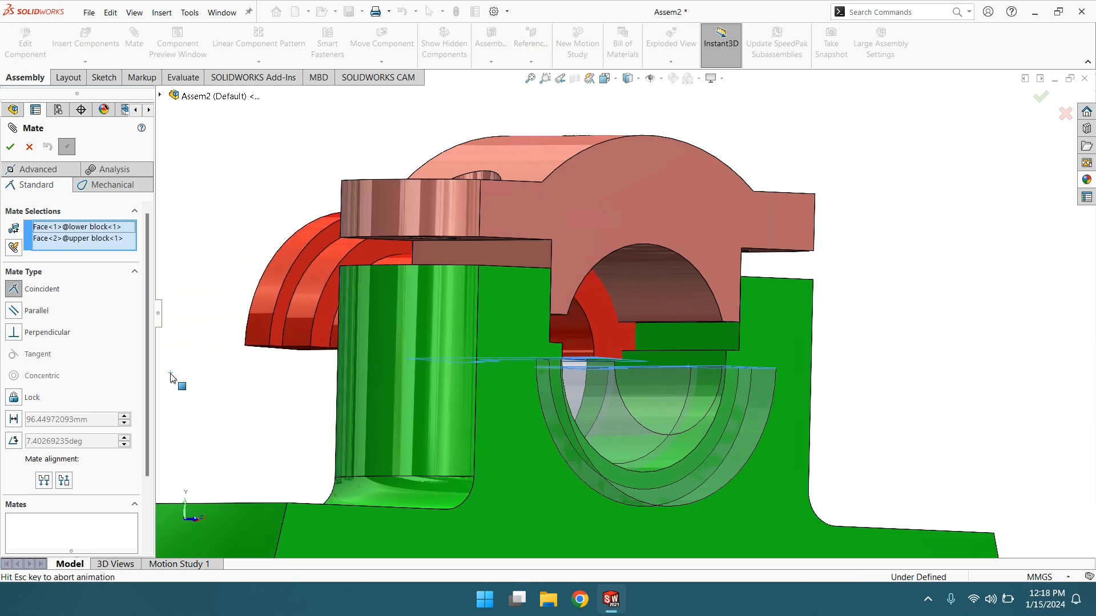
middle_click_drag(434, 289, 508, 357)
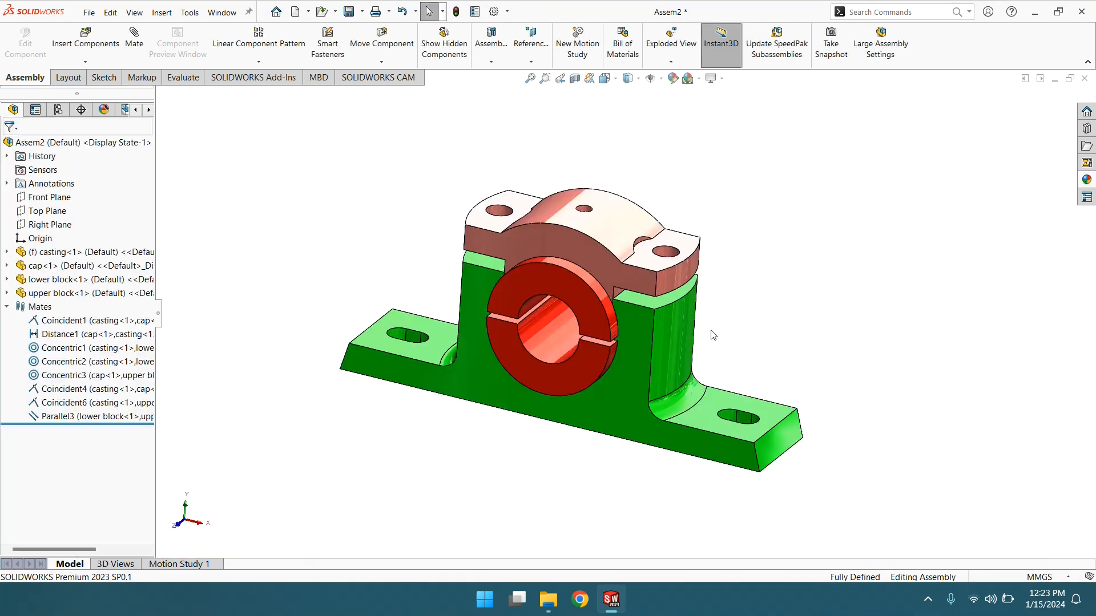
Insert the bolt.SLDPRT part from the plummer block folder and place it upright beside the casting
scroll(702, 328, "up", 2)
middle_click_drag(690, 323, 675, 301)
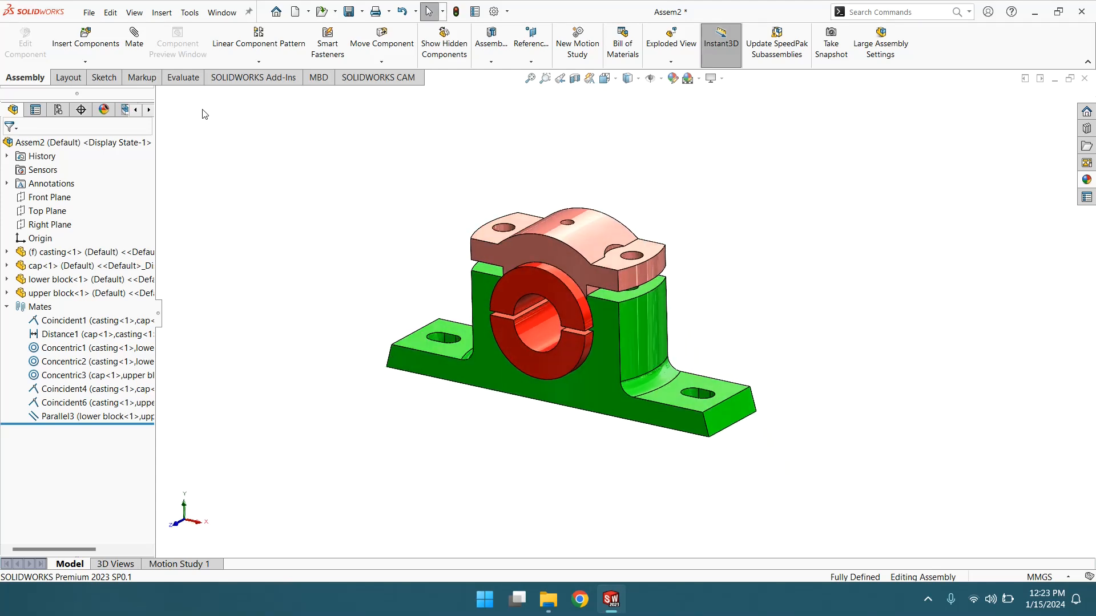
left_click(109, 52)
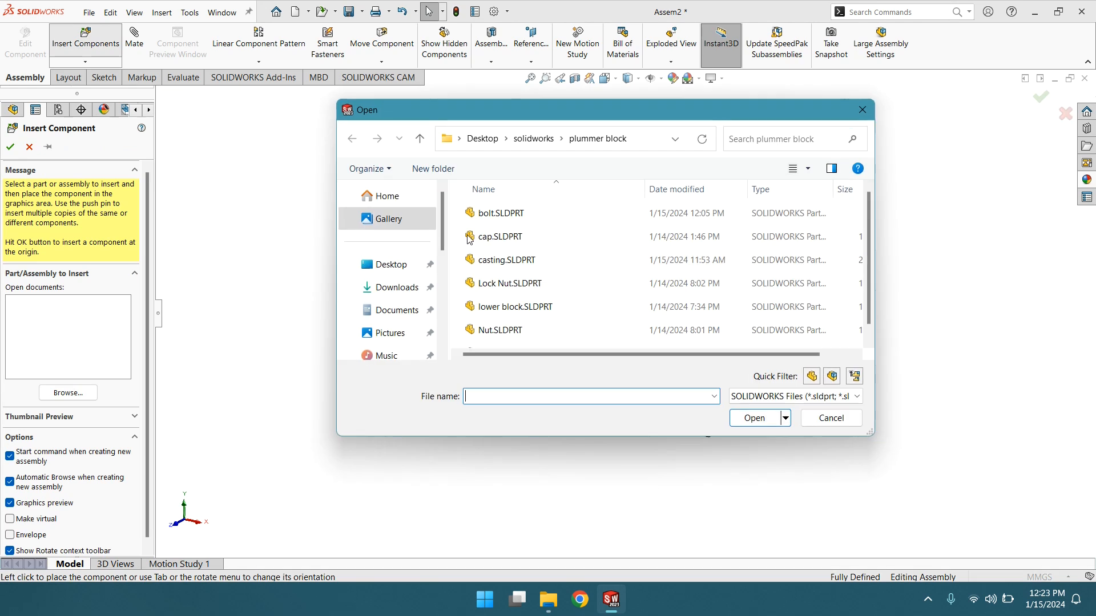
left_click(498, 216)
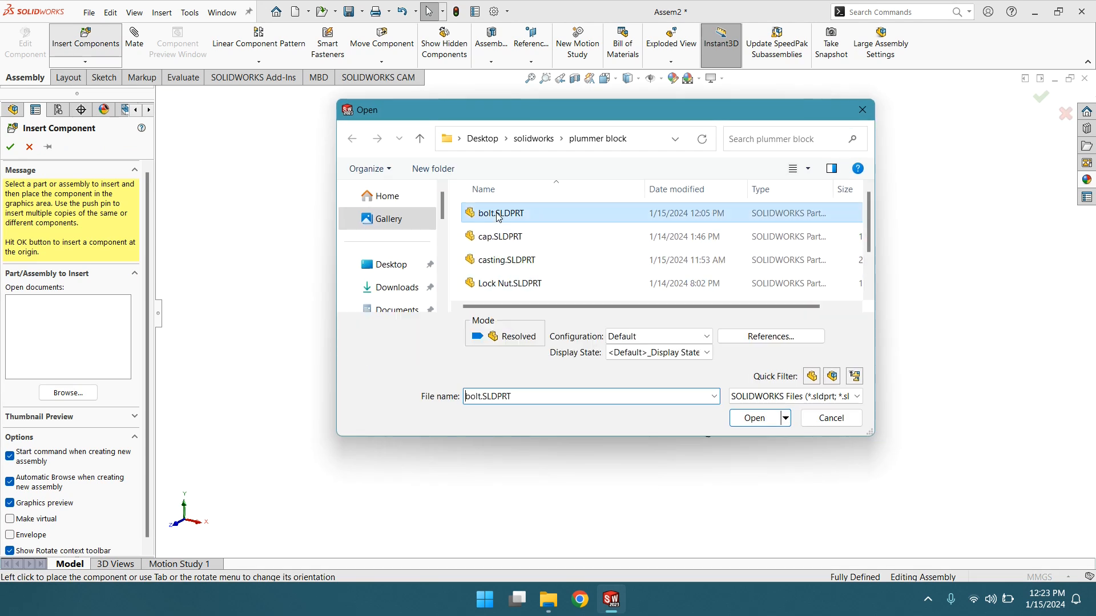
left_click(776, 419)
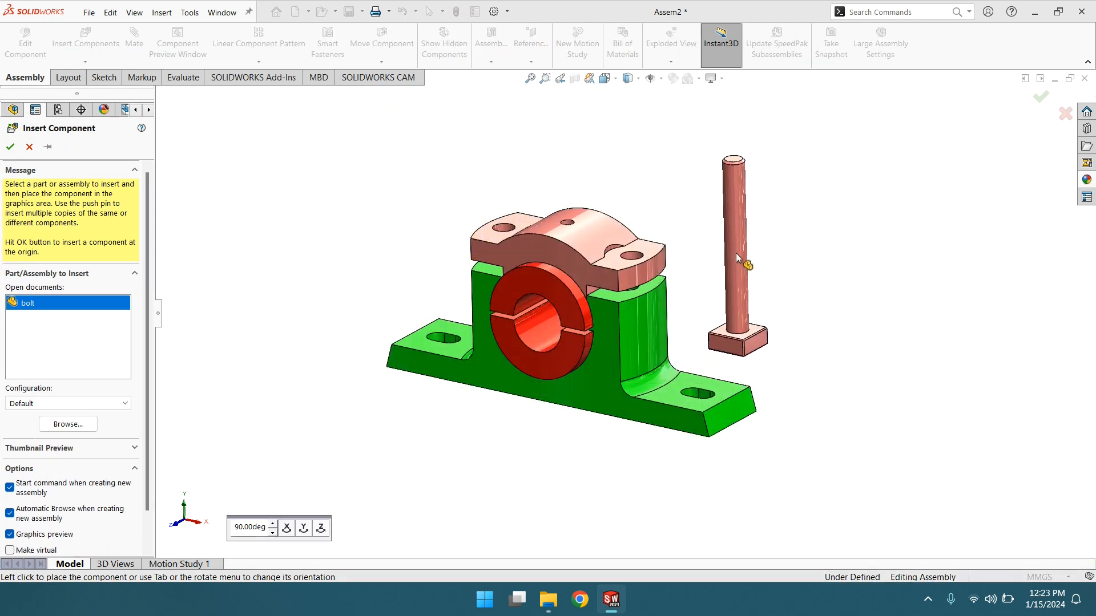
left_click(782, 253)
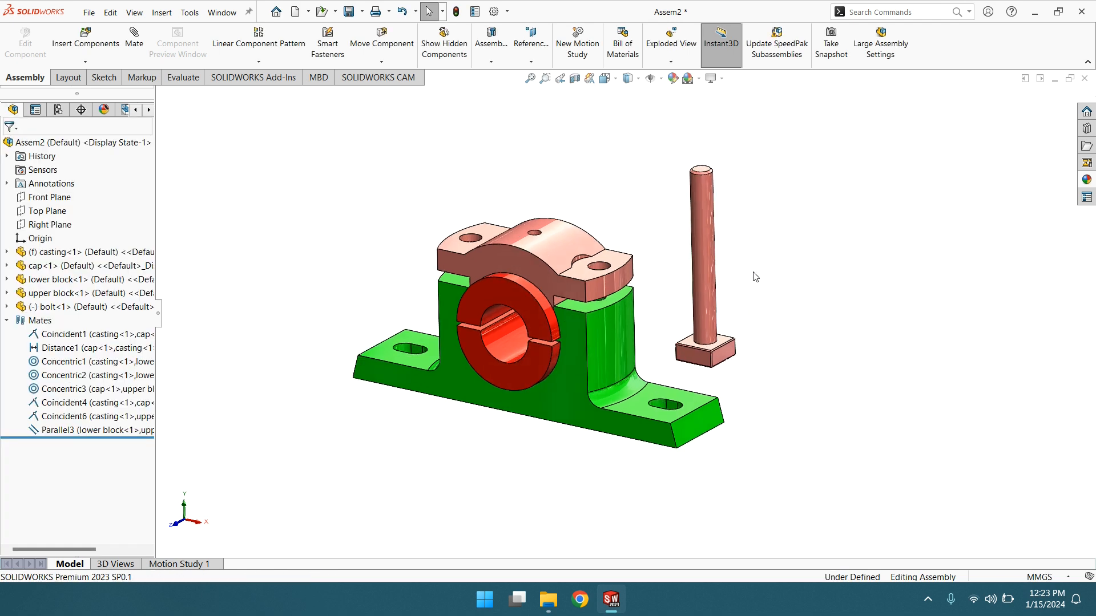
Mate the upper face of the bolt's square head coincident with the floor of the casting's square underside recess nearest the bolt
middle_click_drag(698, 243, 645, 279)
left_click(693, 375)
left_click(581, 299)
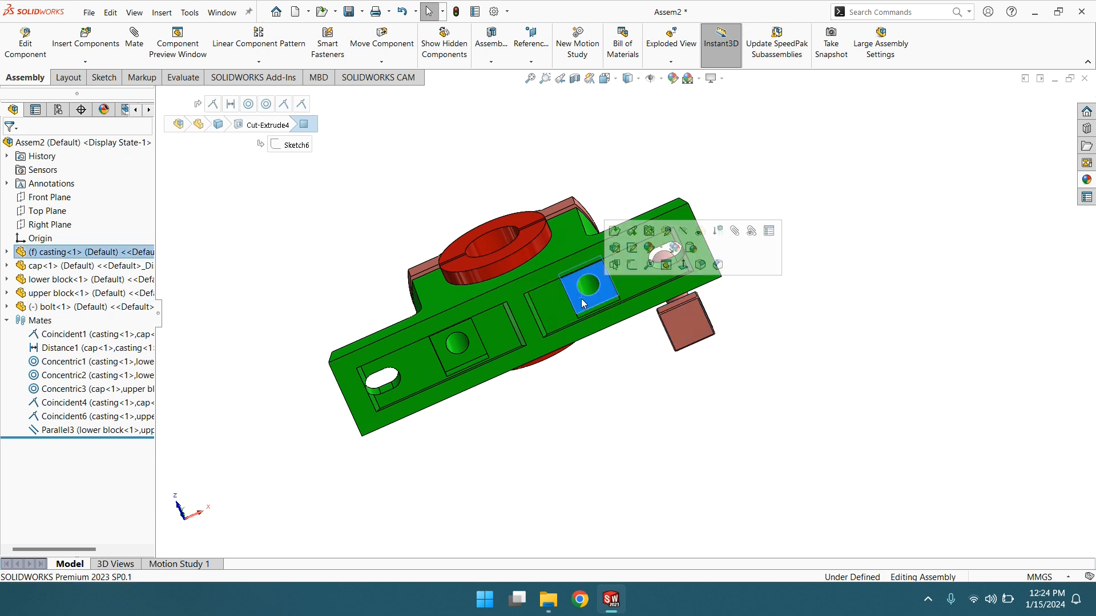
left_click(135, 41)
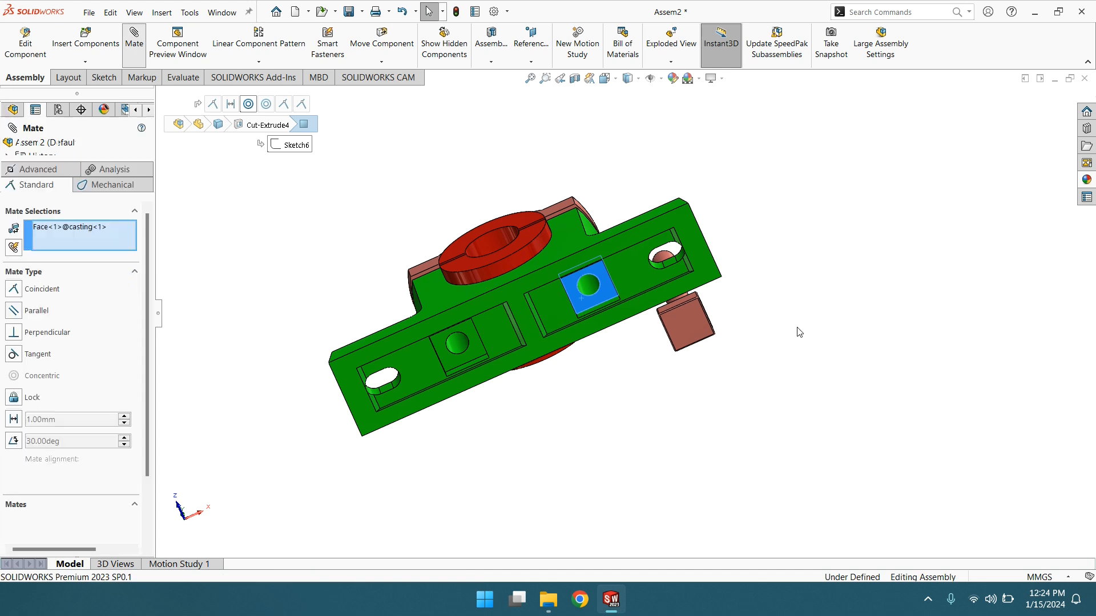
middle_click_drag(775, 288, 694, 368)
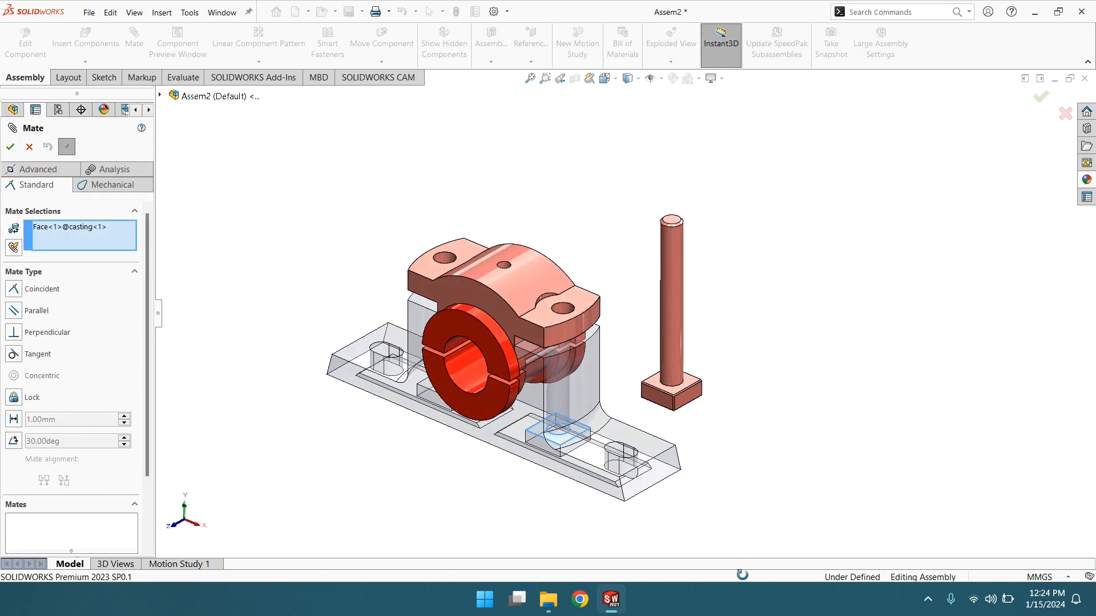
left_click(692, 386)
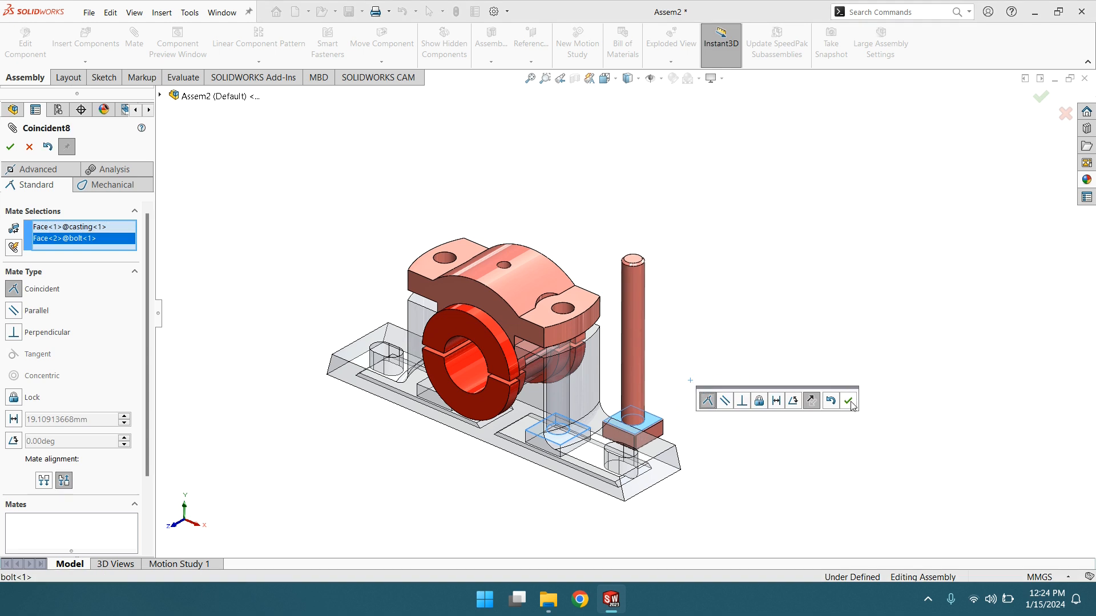
left_click(848, 401)
Mate the bolt's shank concentric with the hole in the casting's square recess and finish mating
scroll(736, 402, "up", 3)
middle_click_drag(729, 401, 765, 166)
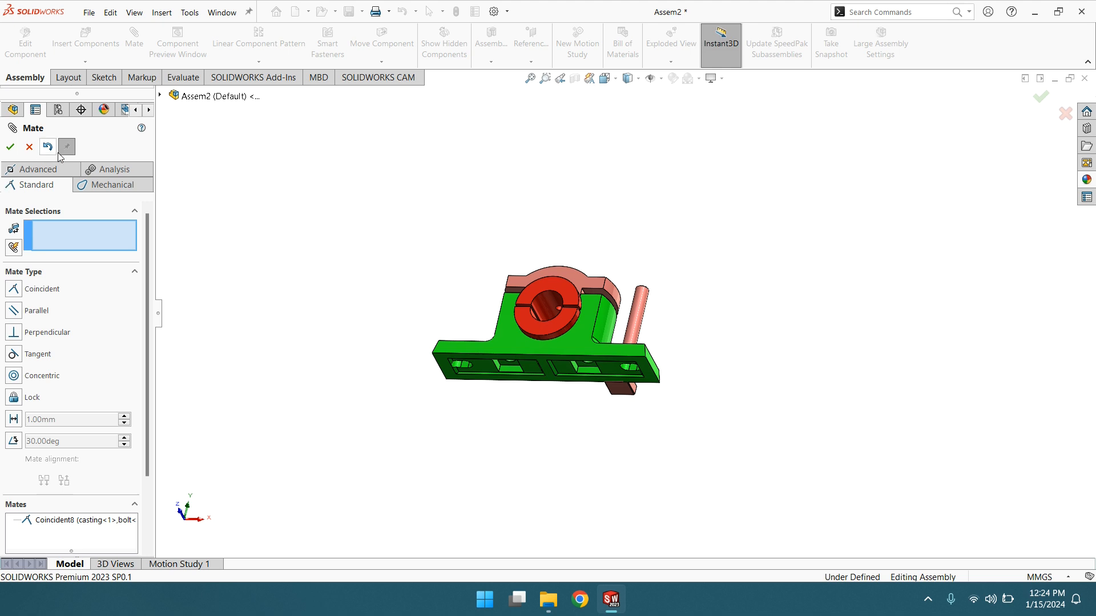
left_click(638, 314)
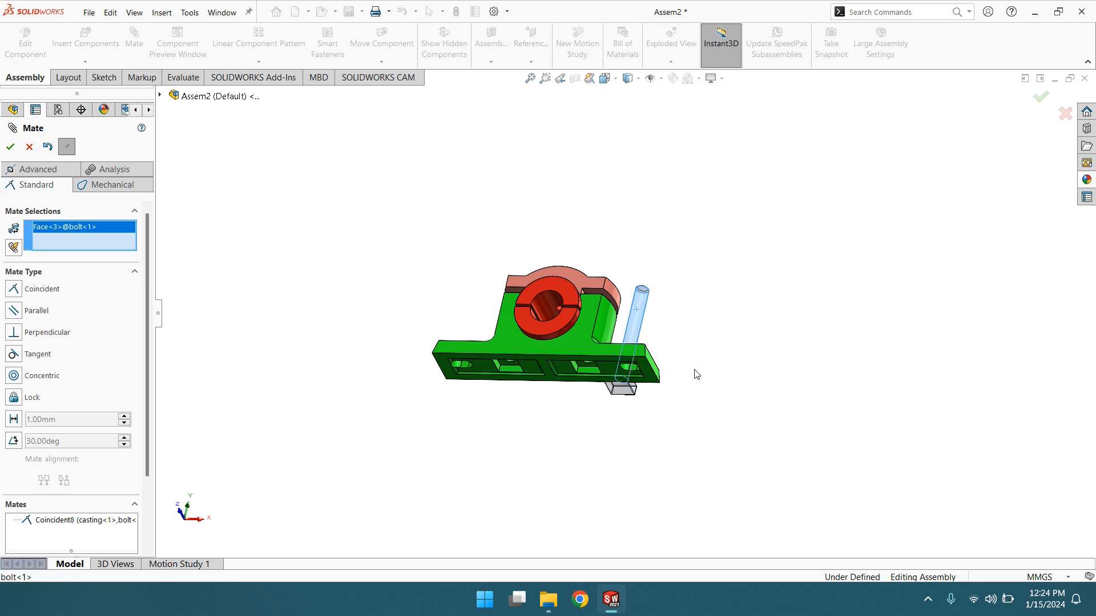
scroll(584, 389, "down", 3)
middle_click_drag(599, 353, 602, 268)
left_click(601, 289)
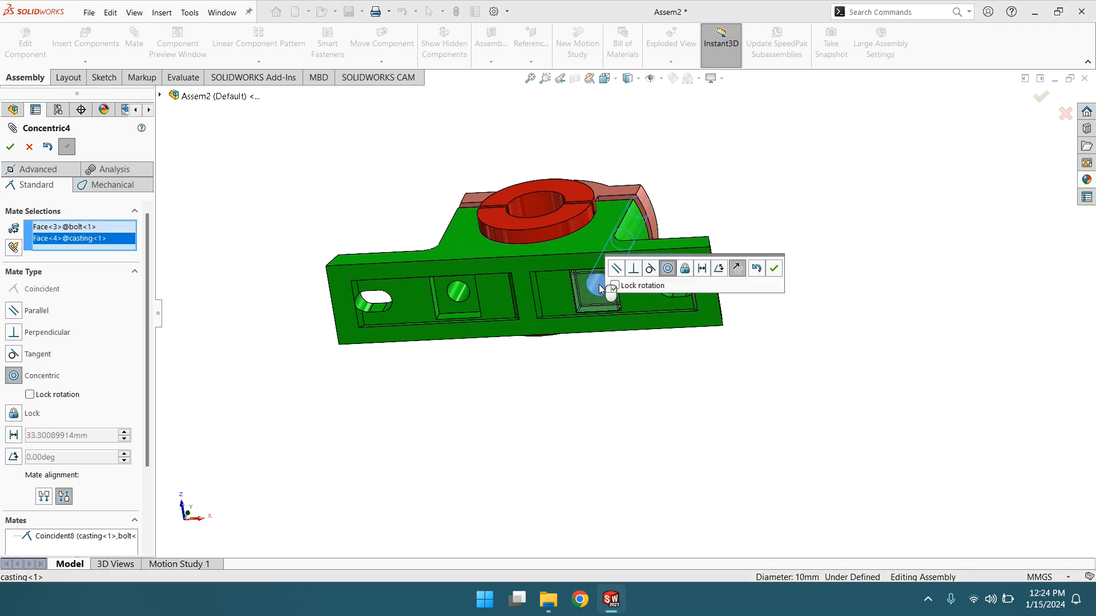
left_click(774, 269)
middle_click_drag(751, 303, 755, 418)
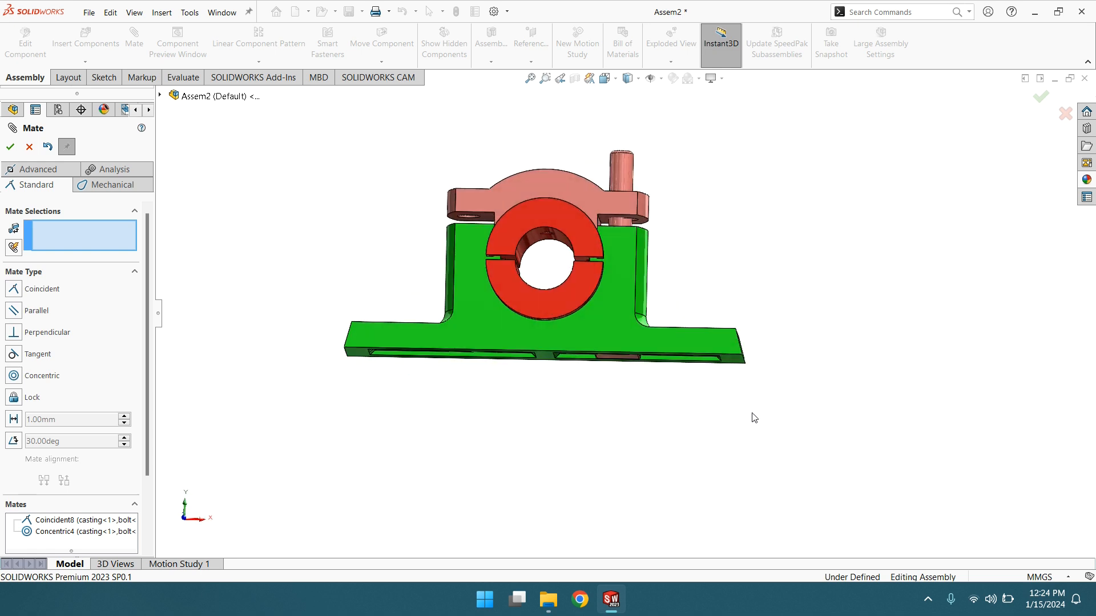
left_click(10, 148)
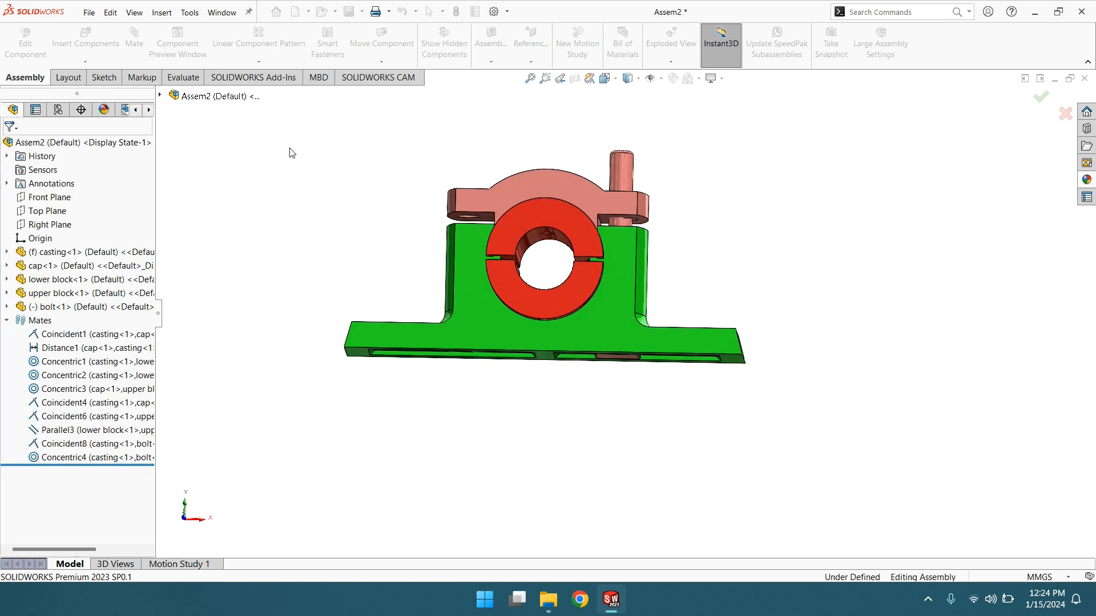
Make a second copy of the bolt and place it beside the assembly
left_click_drag(626, 173, 751, 206, "ctrl")
middle_click_drag(751, 186, 755, 261)
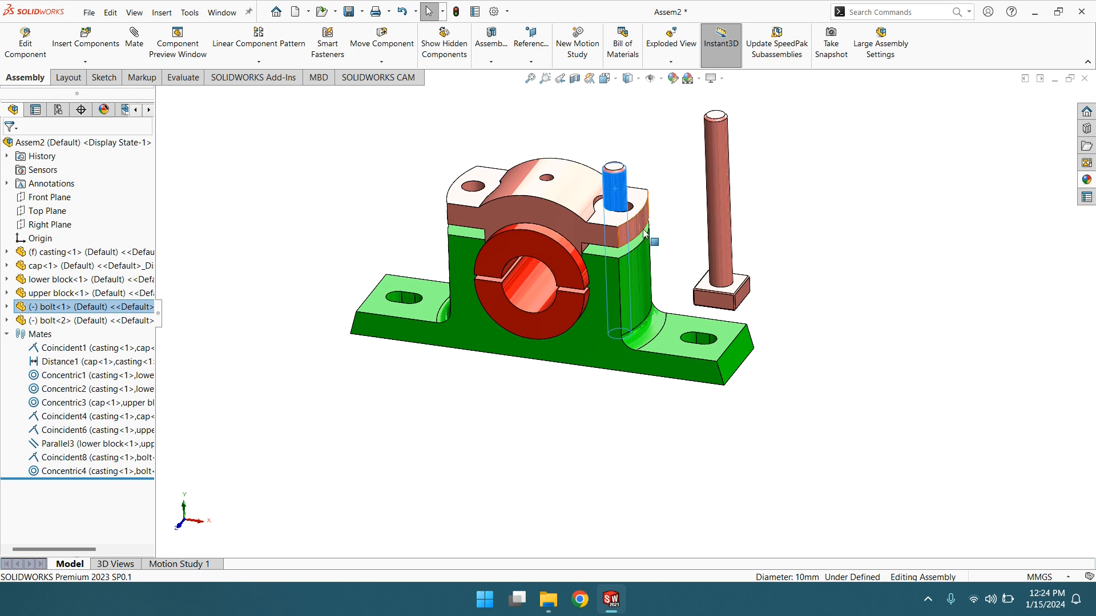
Examine how the mated bolt fits in the cap's bolt hole and compare it with the cap's other holes
mouse_move(642, 227)
middle_mouse_down()
mouse_move(650, 262)
mouse_move(643, 421)
mouse_move(655, 222)
mouse_move(670, 250)
mouse_move(668, 227)
mouse_move(623, 221)
mouse_move(650, 210)
mouse_move(670, 225)
mouse_move(667, 186)
mouse_move(659, 226)
middle_mouse_up()
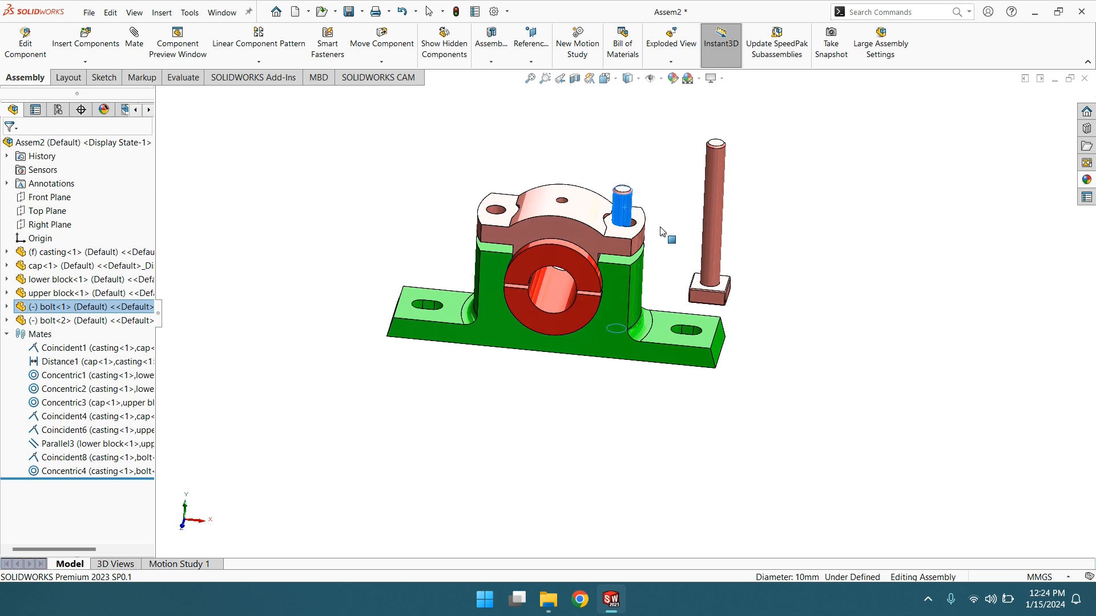
middle_click_drag(661, 273, 639, 400)
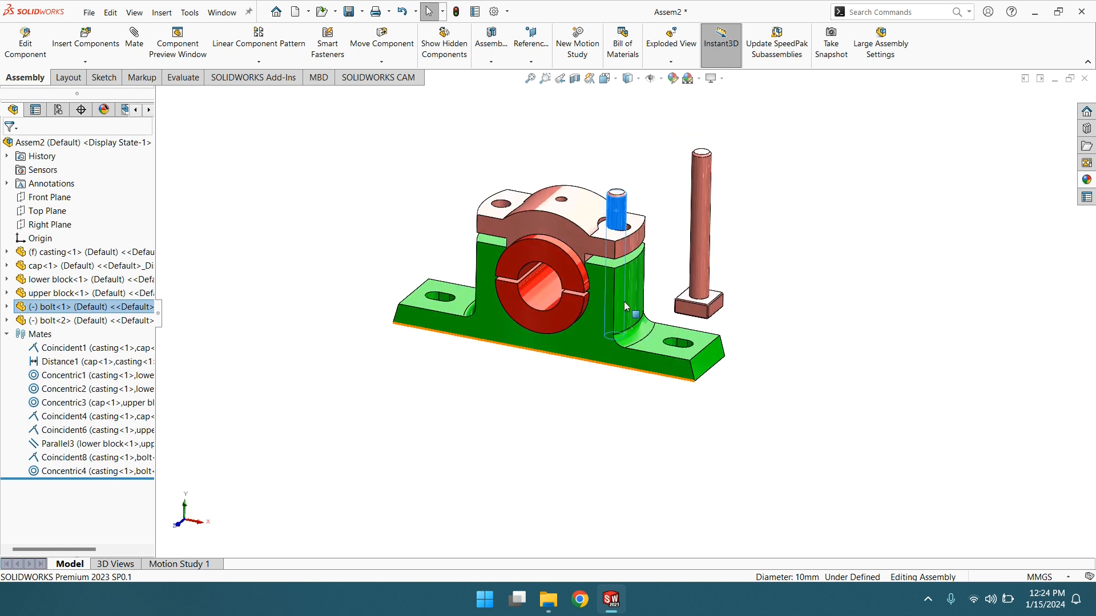
scroll(616, 226, "down", 1)
scroll(617, 227, "down", 2)
middle_click_drag(658, 250, 641, 340)
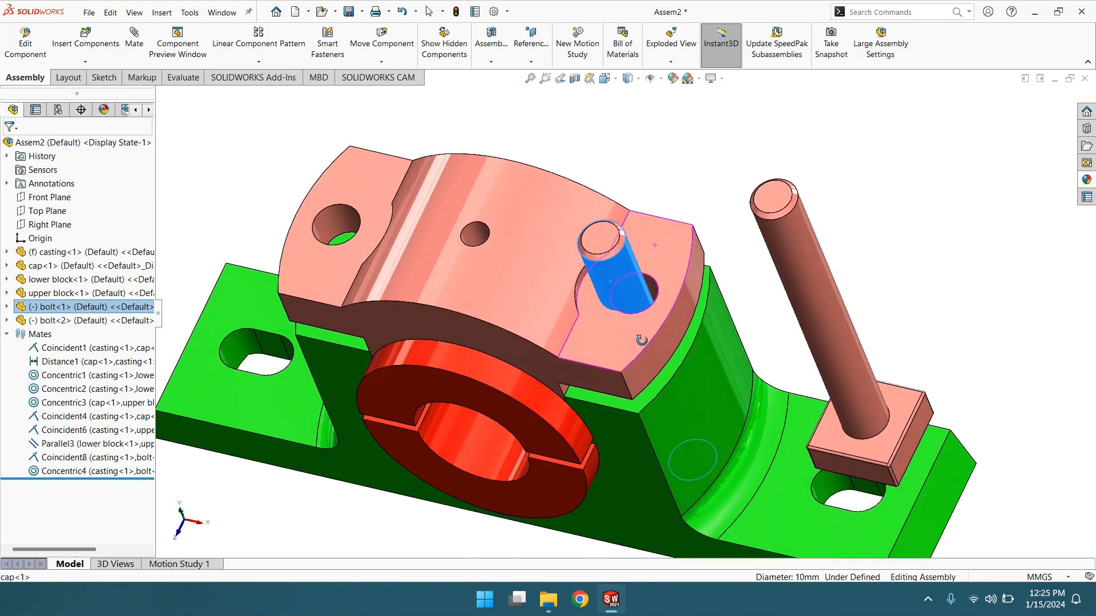
scroll(621, 308, "up", 2)
scroll(624, 307, "down", 3)
mouse_move(642, 302)
middle_mouse_down()
mouse_move(655, 443)
mouse_move(650, 294)
middle_mouse_up()
scroll(571, 330, "up", 4)
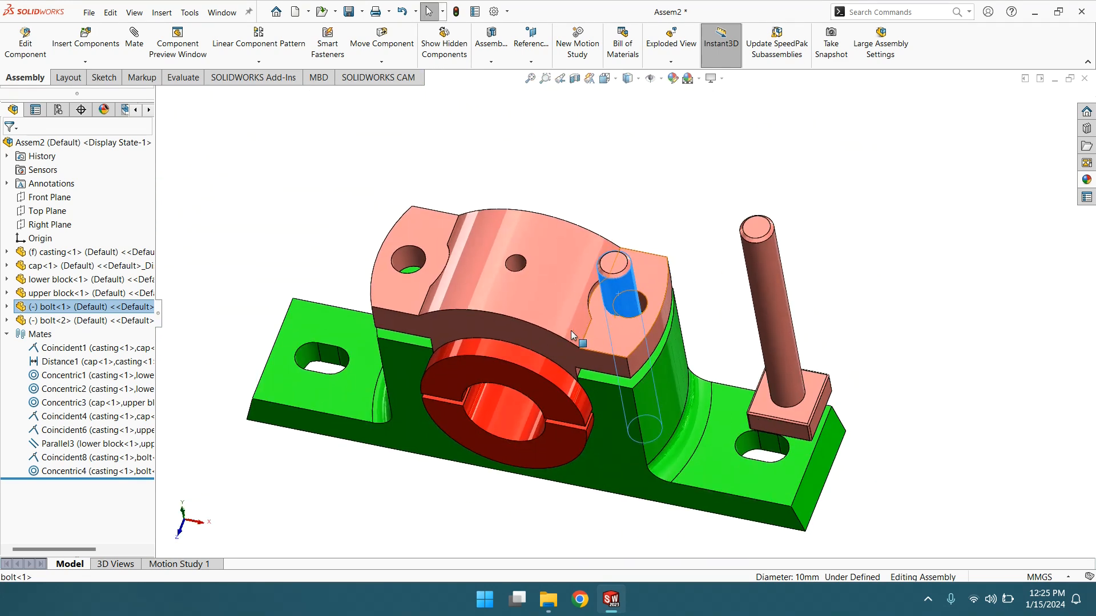
scroll(598, 300, "down", 2)
middle_click_drag(599, 299, 489, 268)
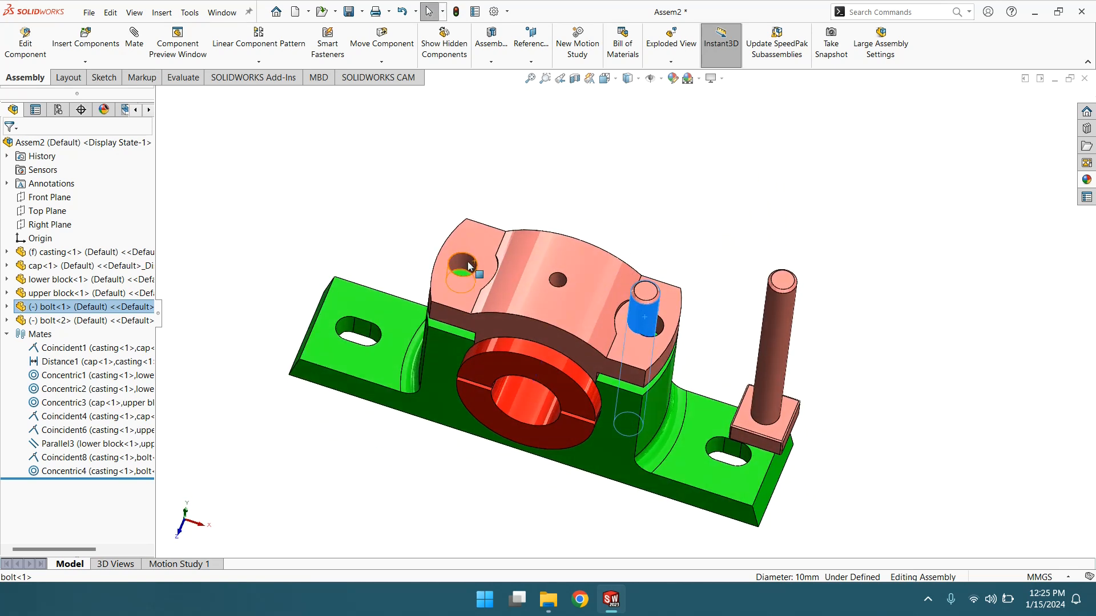
middle_click_drag(535, 304, 481, 279)
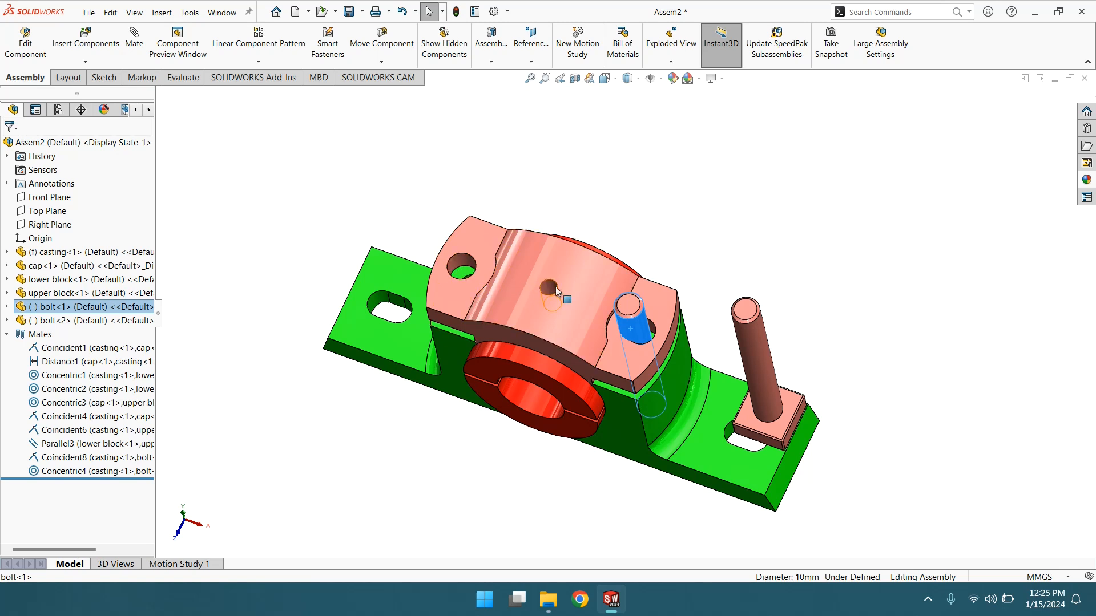
Switch to File Explorer and open the plummer block folder inside the solidworks folder on the Desktop
left_click(547, 609)
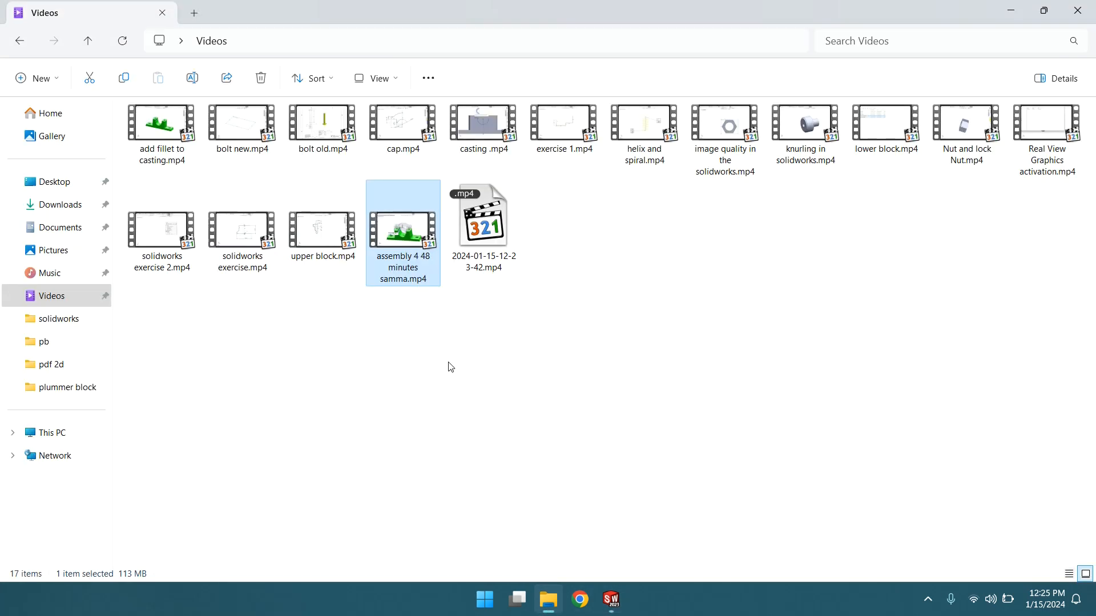
left_click(1020, 18)
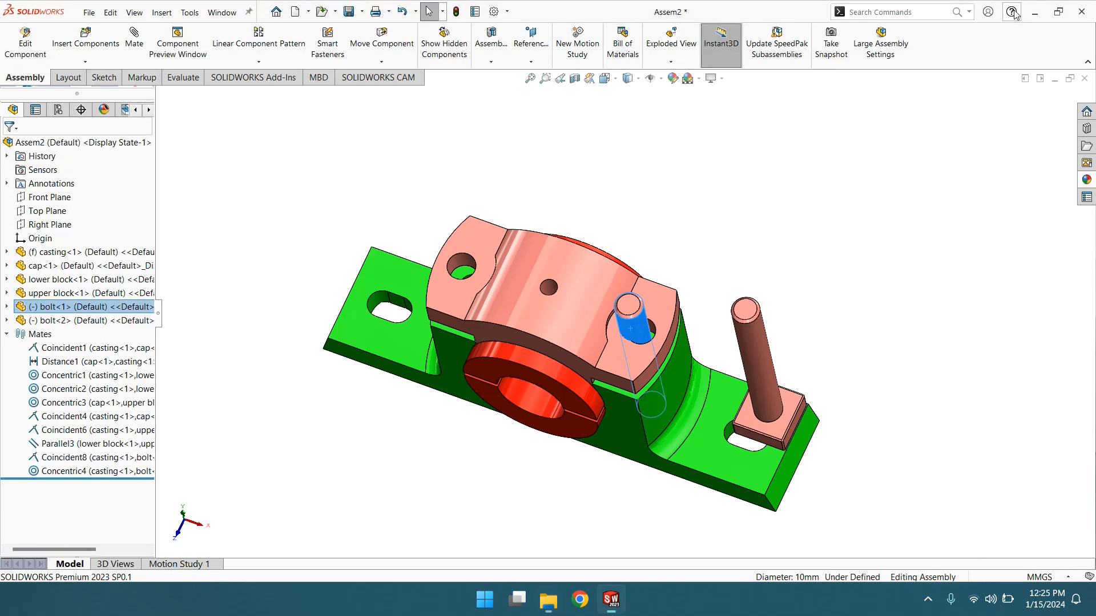
left_click(548, 599)
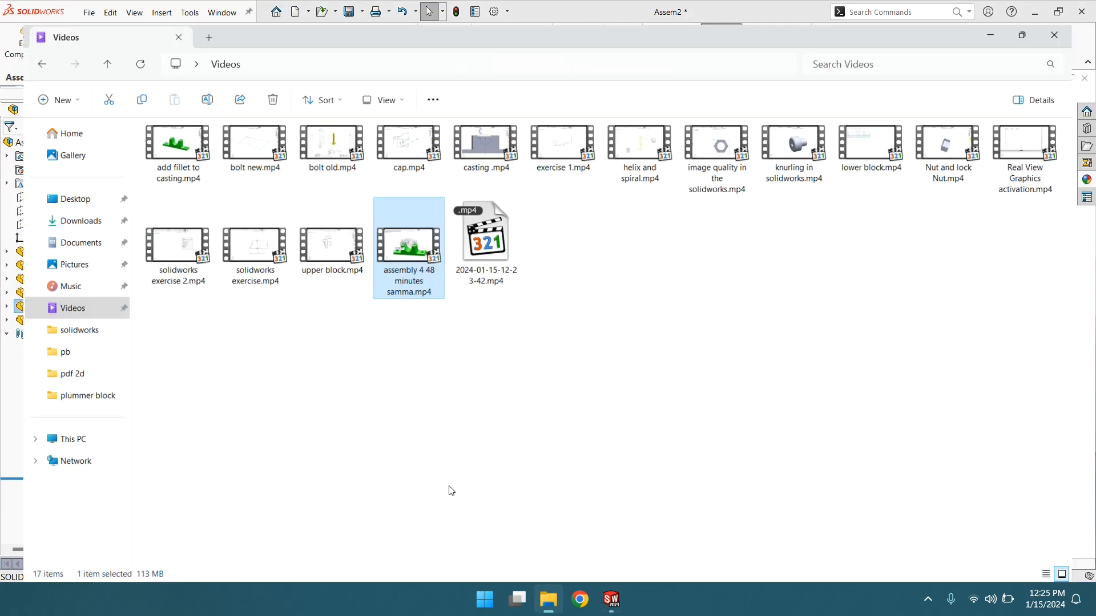
left_click(52, 181)
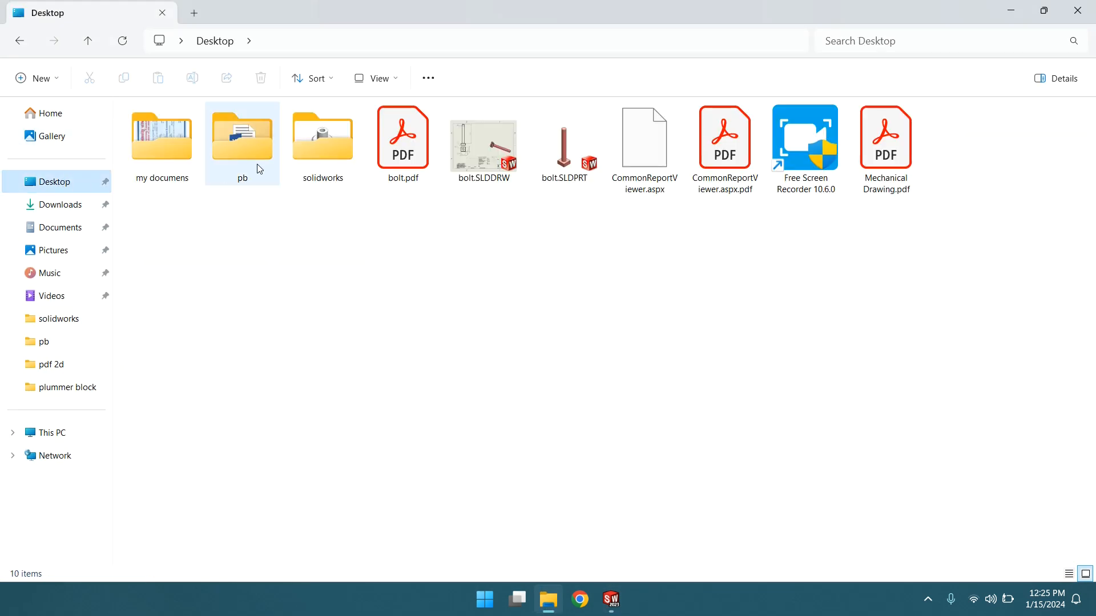
double_click(328, 152)
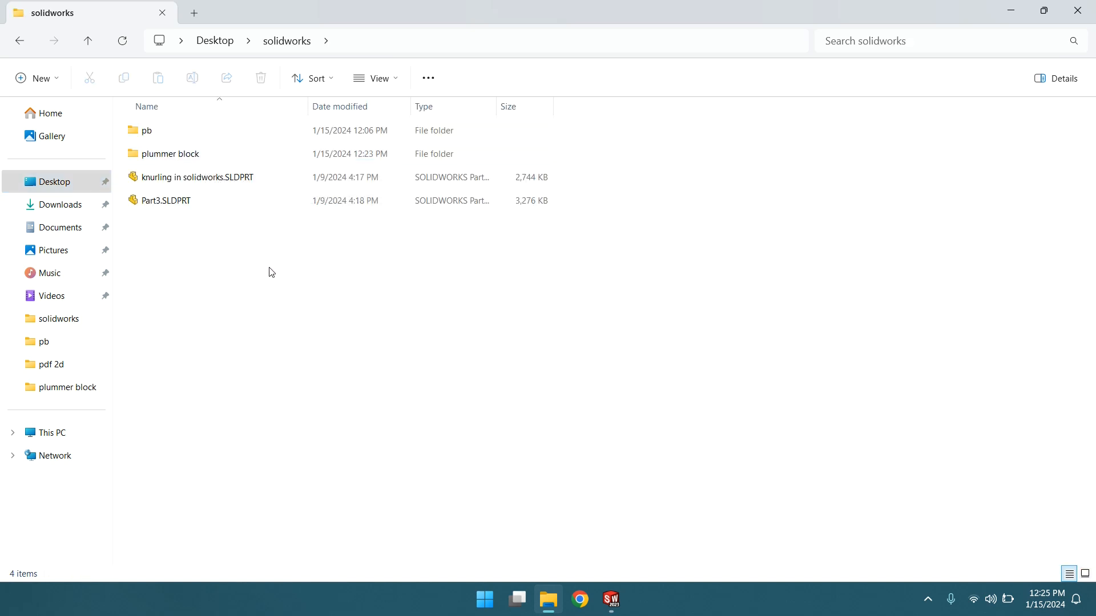
double_click(171, 153)
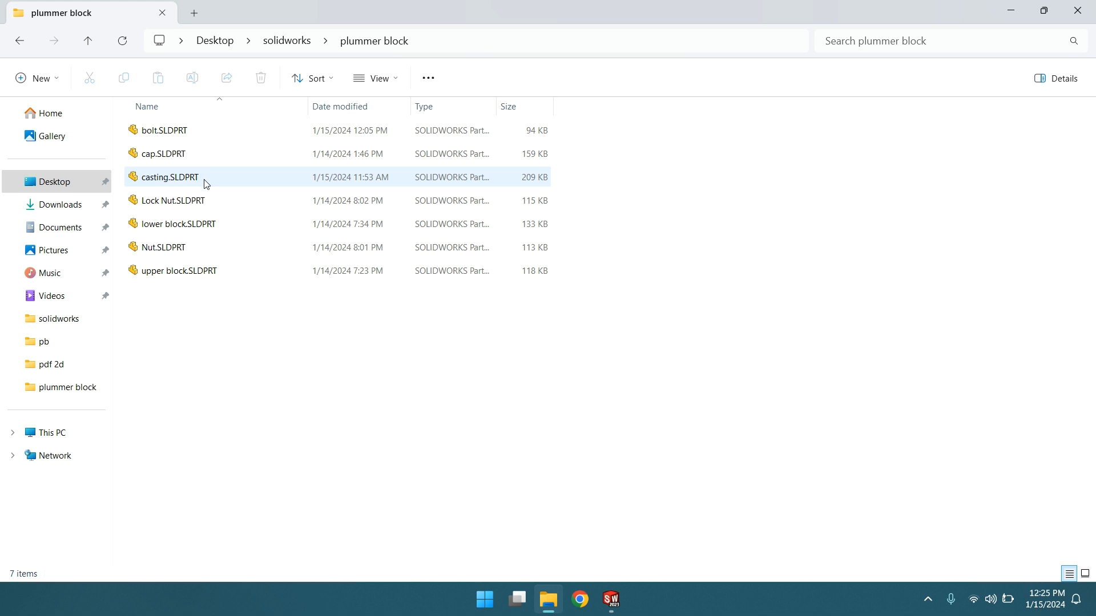
Consult the Part3. Cap.pdf drawing in the pdf 2d folder inside pb for the bolt-hole spacing
left_click(89, 42)
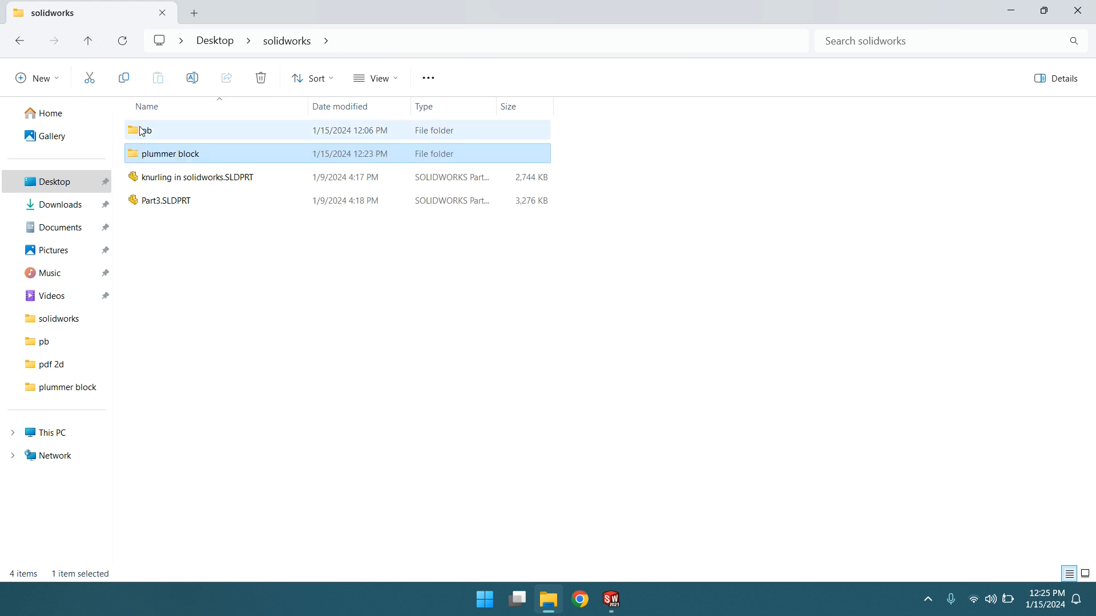
double_click(148, 133)
double_click(147, 133)
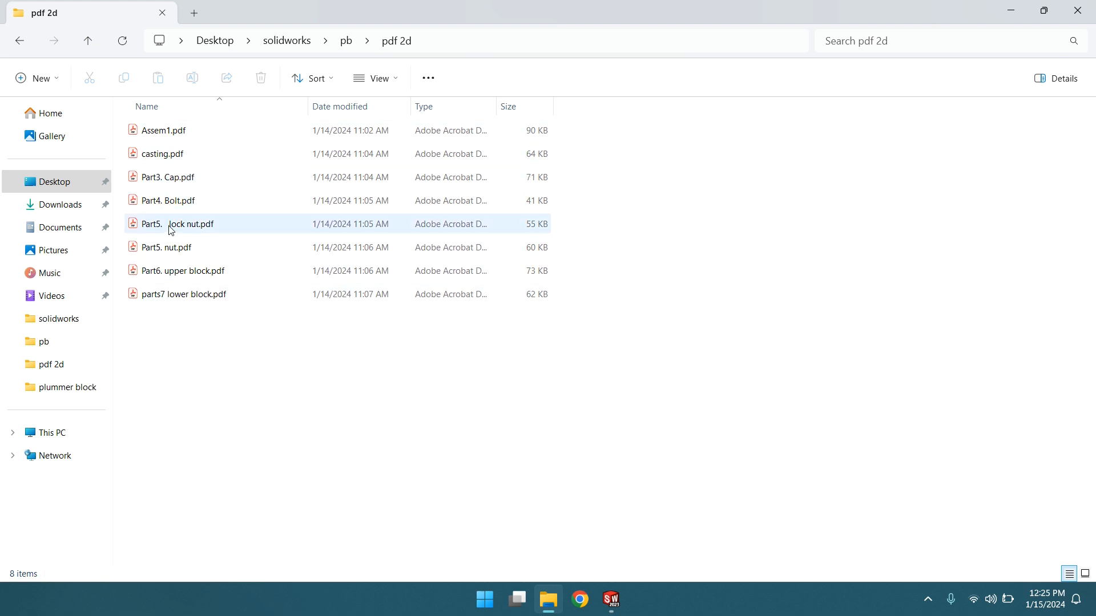
double_click(163, 177)
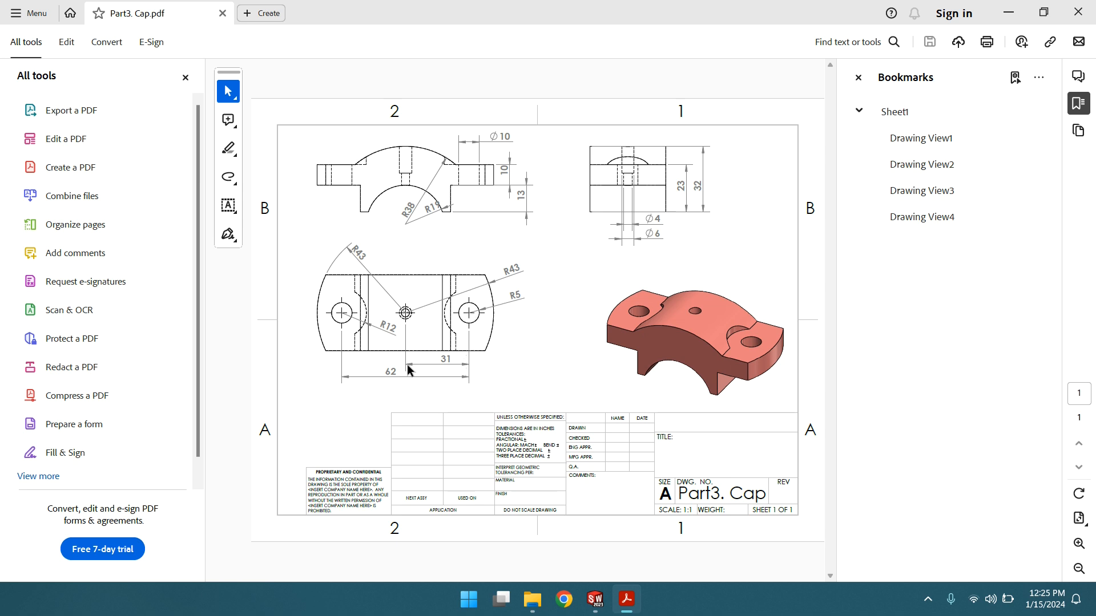
left_click(1006, 16)
Return to the plummer block folder inside the solidworks folder and open cap.SLDPRT
left_click(88, 44)
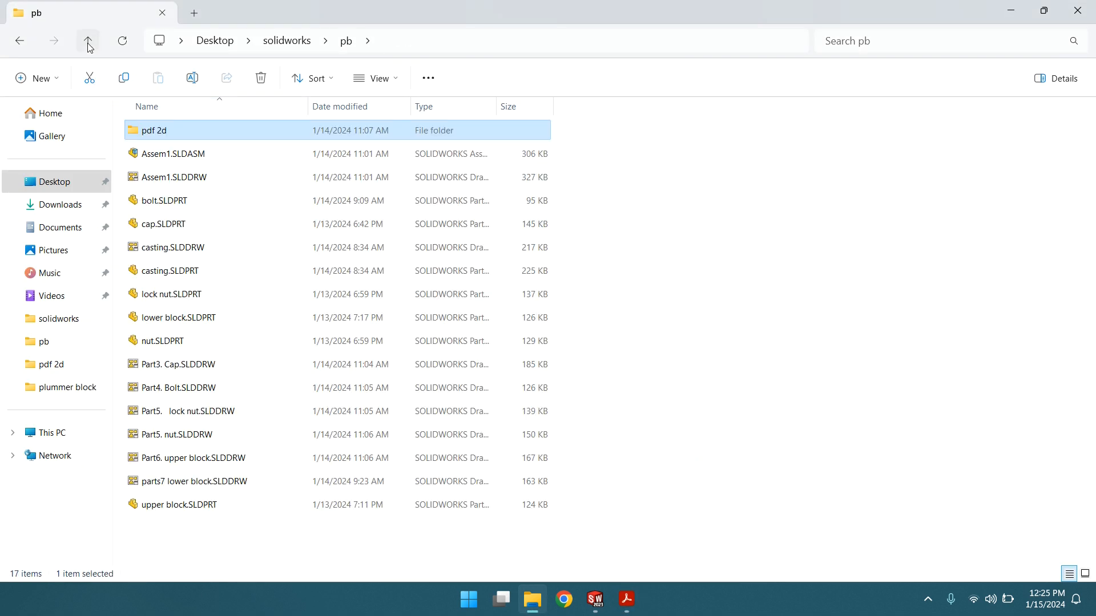
left_click(87, 40)
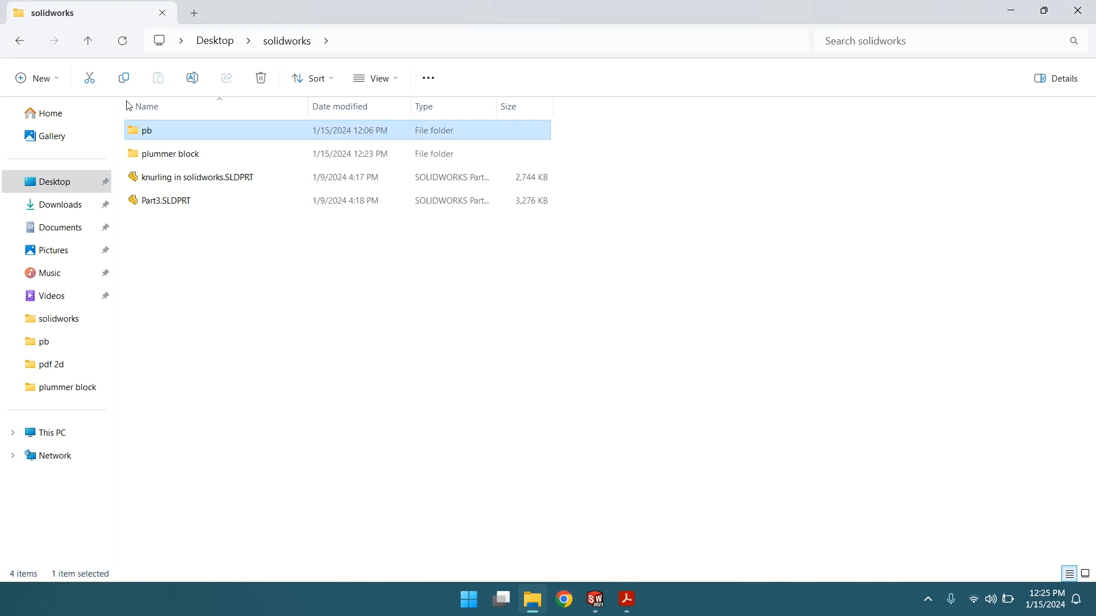
double_click(156, 153)
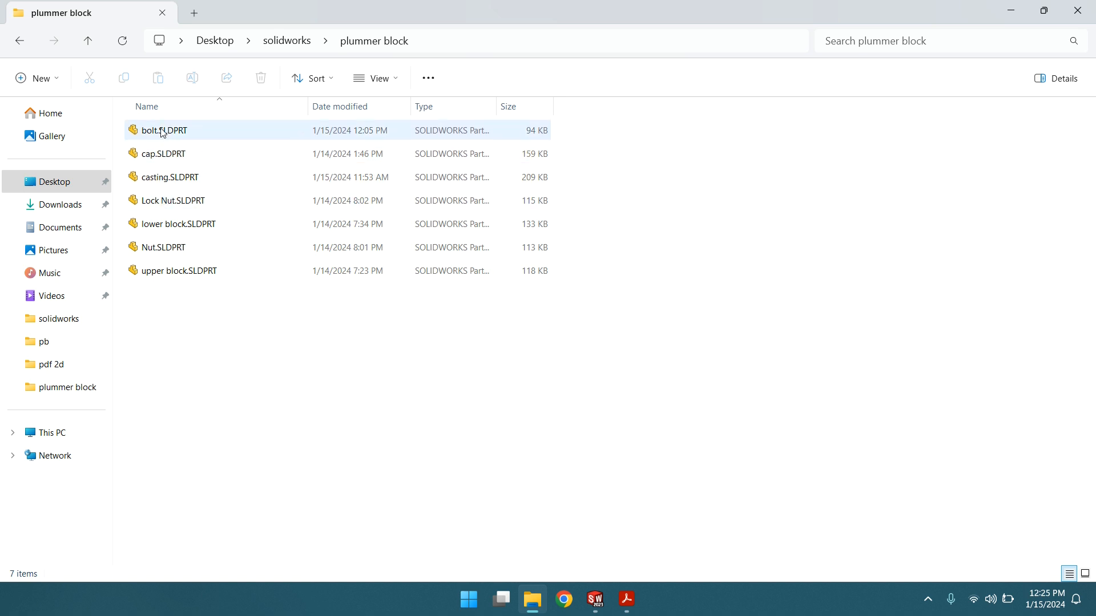
double_click(159, 160)
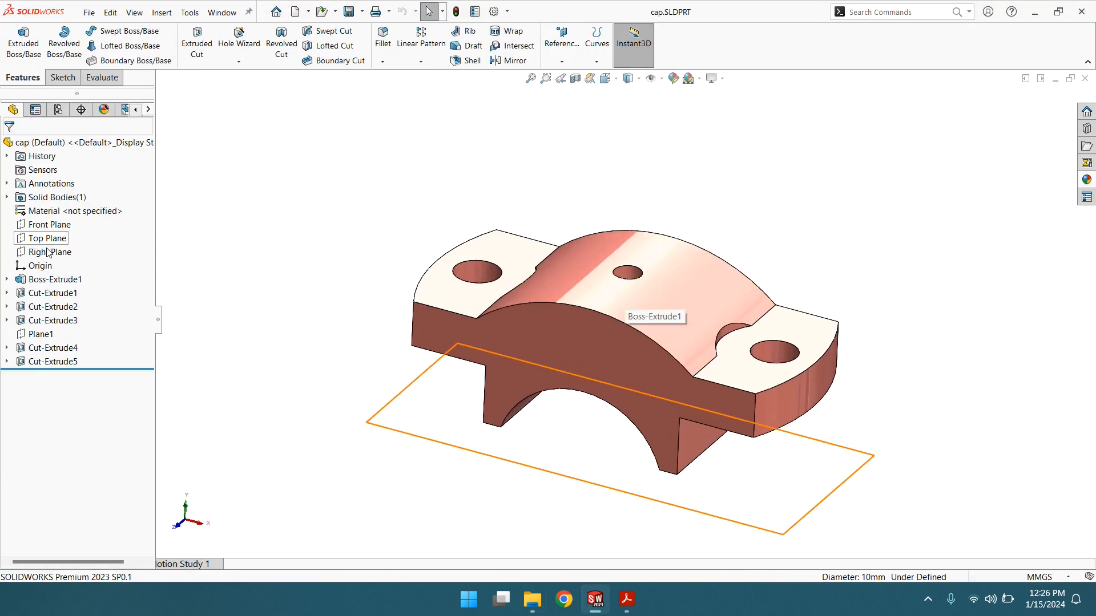
Open the sketch of the cap's two 10 mm bolt holes for editing and view it face-on
left_click(7, 279)
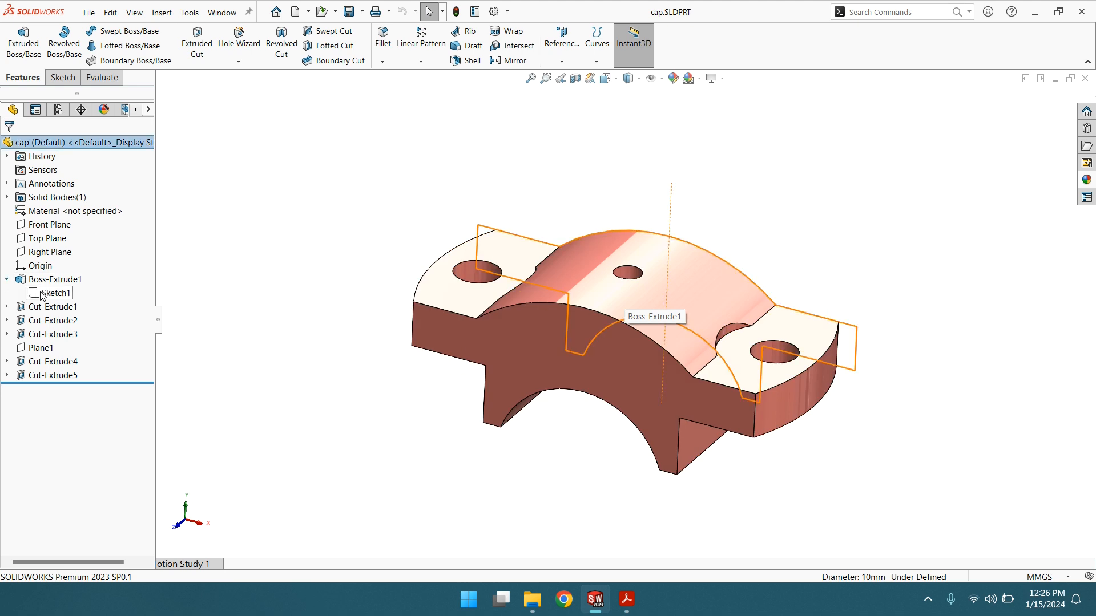
left_click(481, 272)
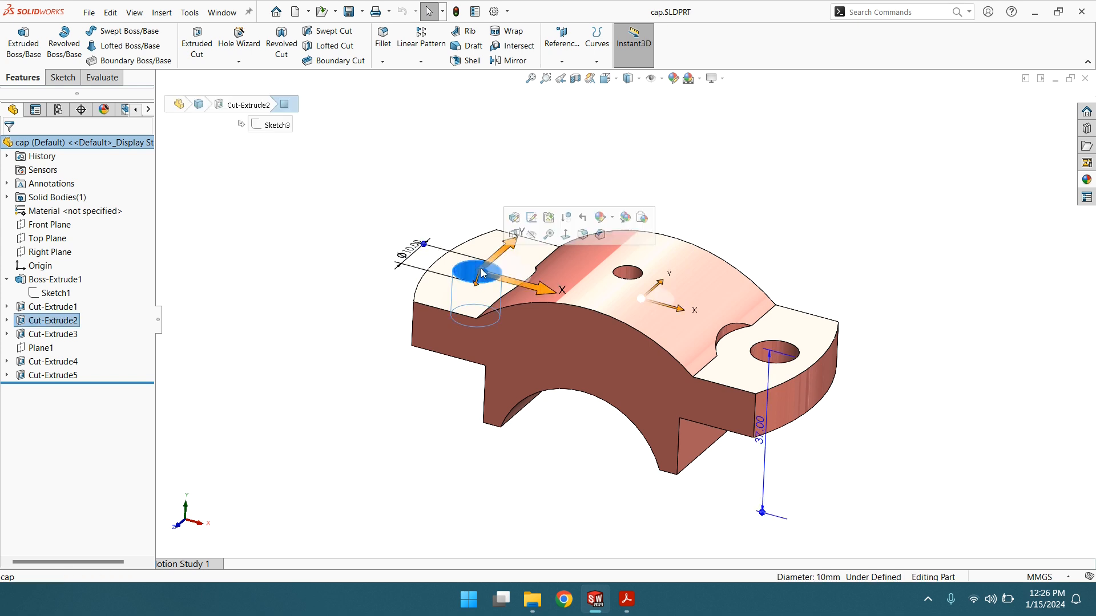
left_click(7, 321)
left_click(62, 333)
left_click(78, 303)
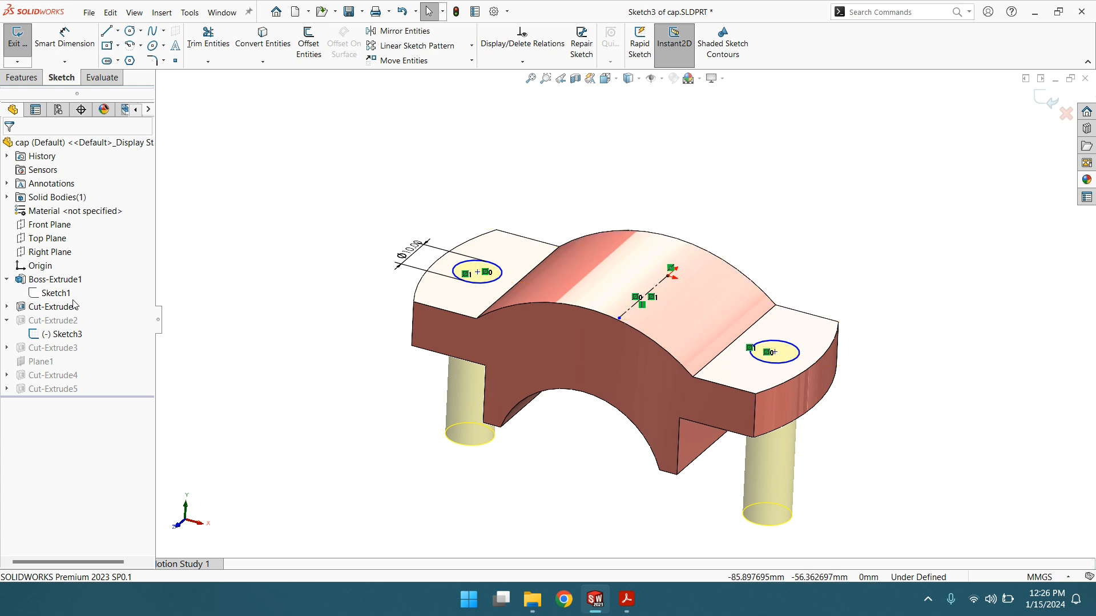
left_click(64, 334)
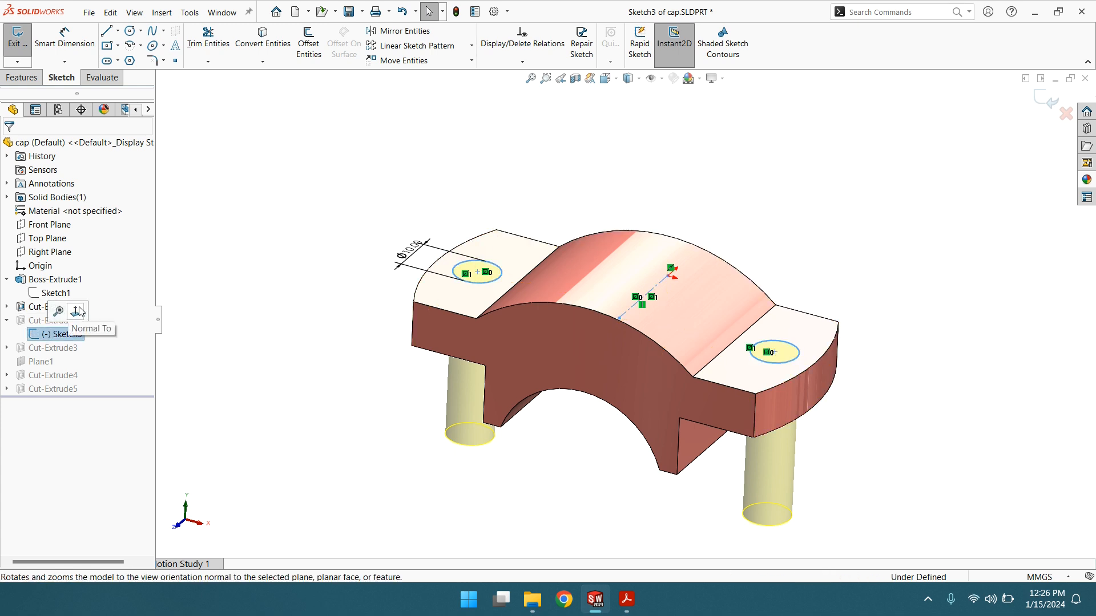
left_click(77, 311)
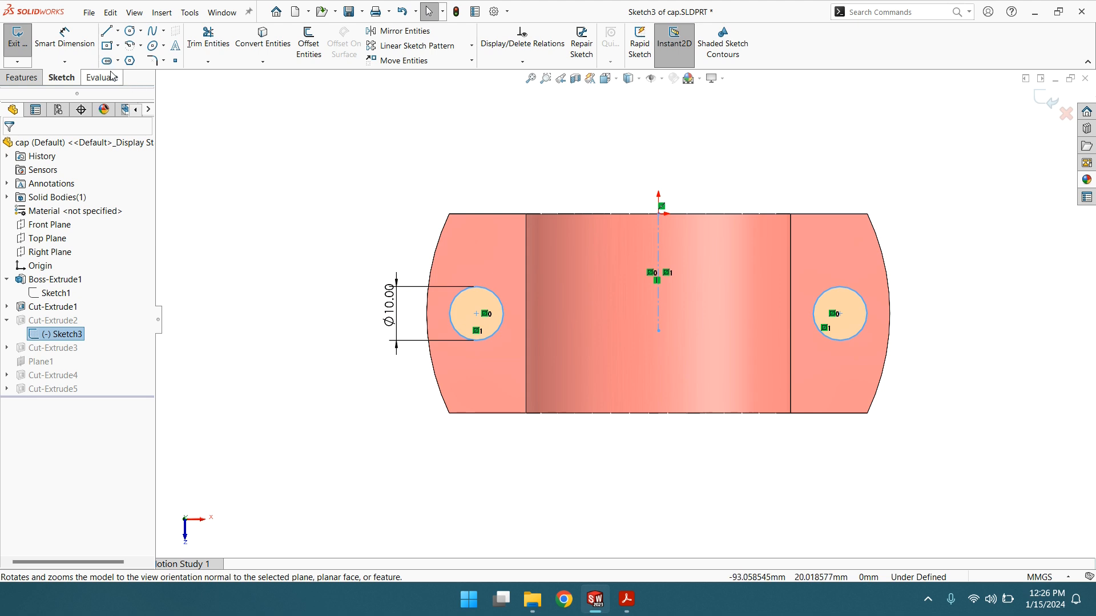
Dimension the horizontal distance from a bolt hole's centre to the sketch centreline as 31 mm, as given in the cap drawing
left_click(67, 40)
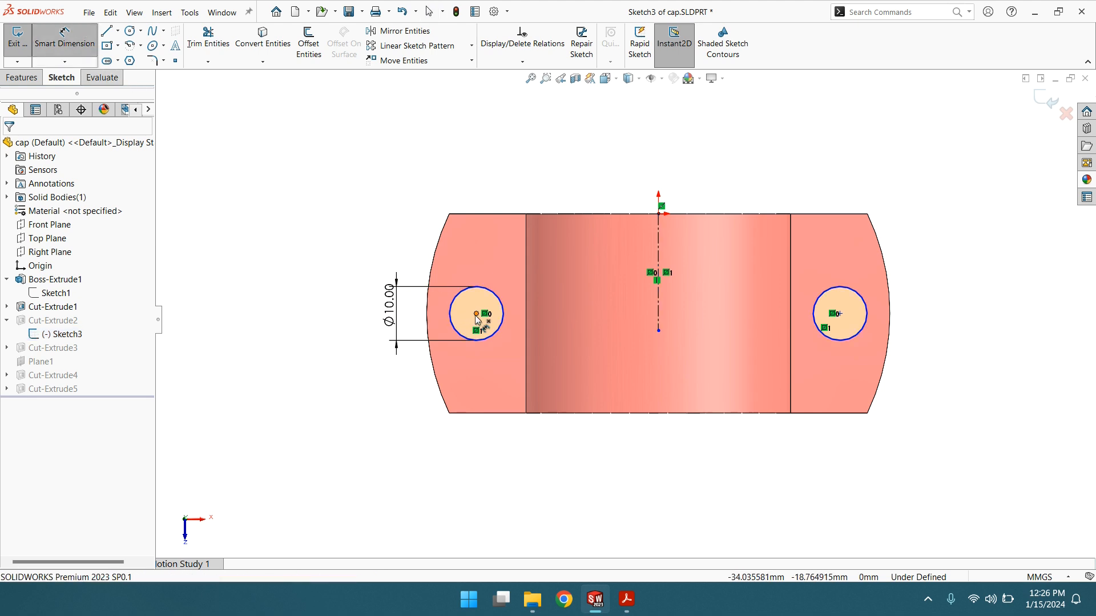
left_click(477, 314)
left_click(660, 330)
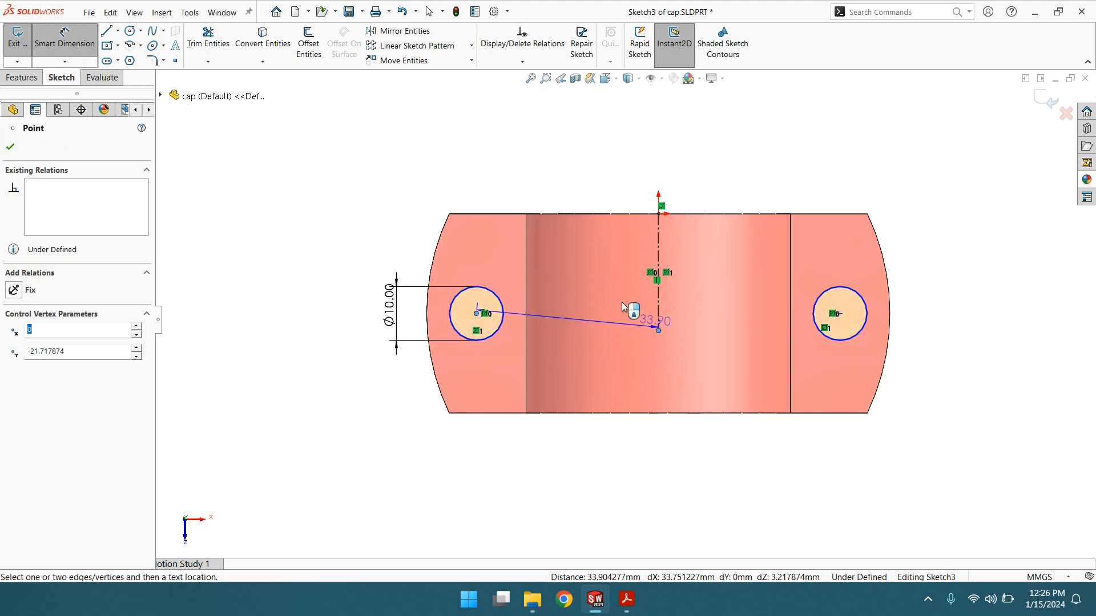
left_click(569, 183)
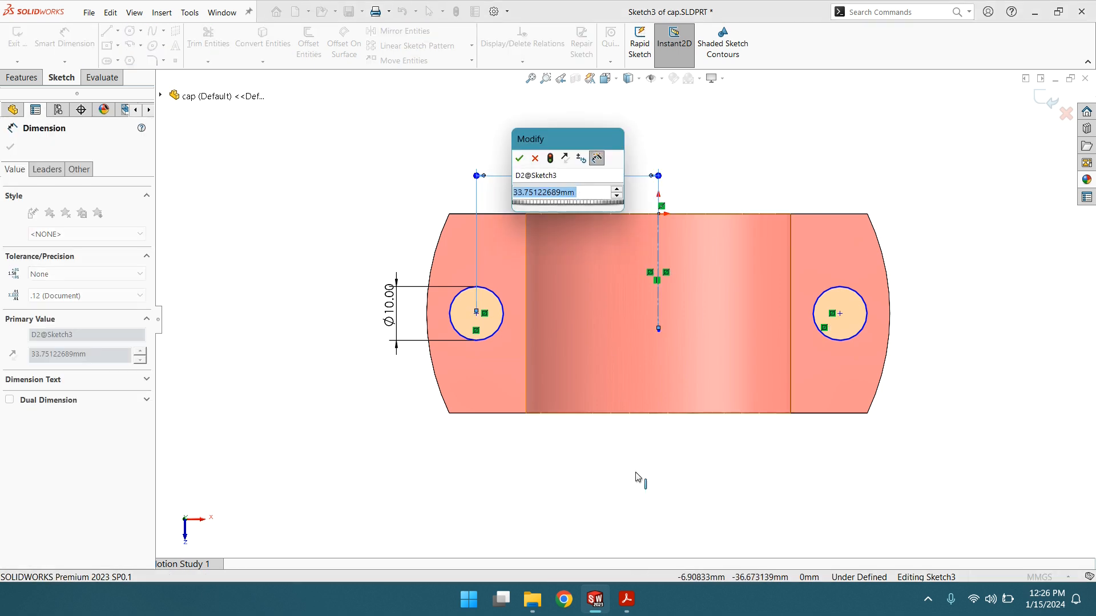
left_click(632, 606)
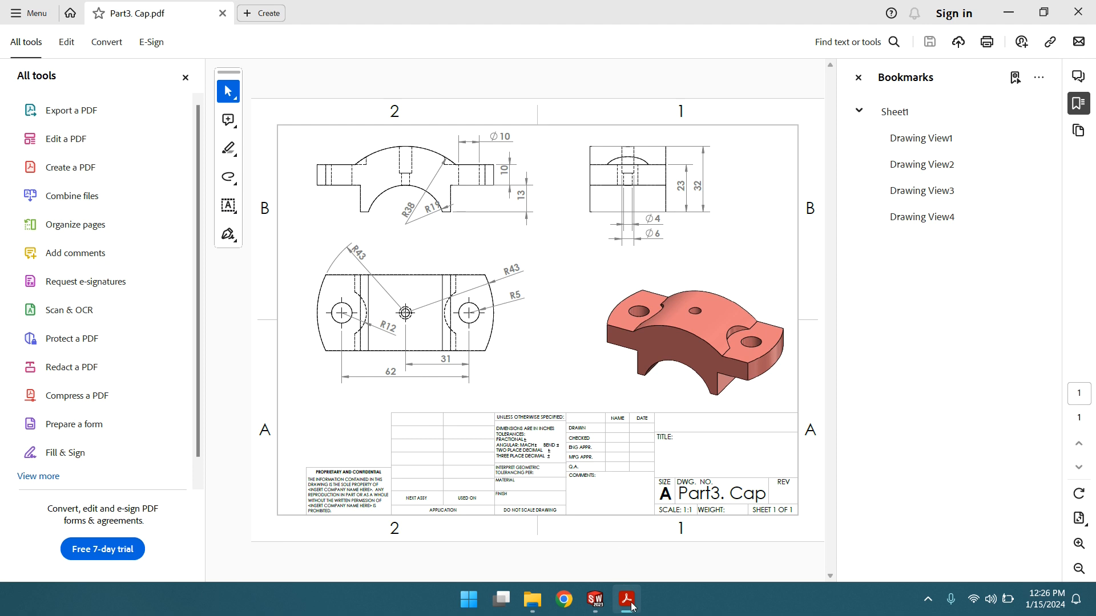
left_click(626, 599)
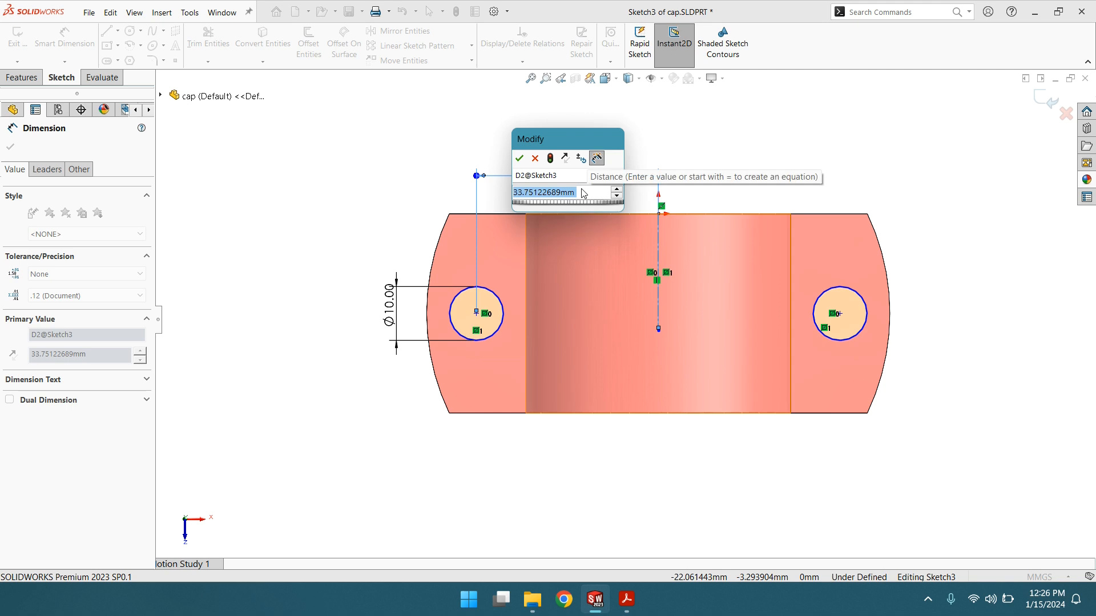
type("31")
key("Return")
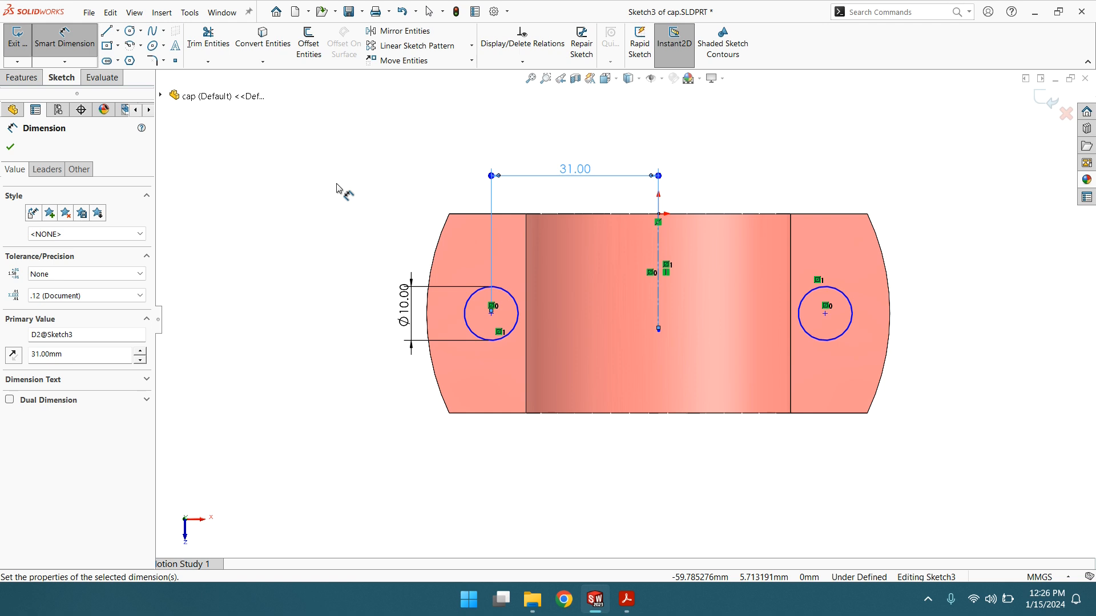
left_click(12, 147)
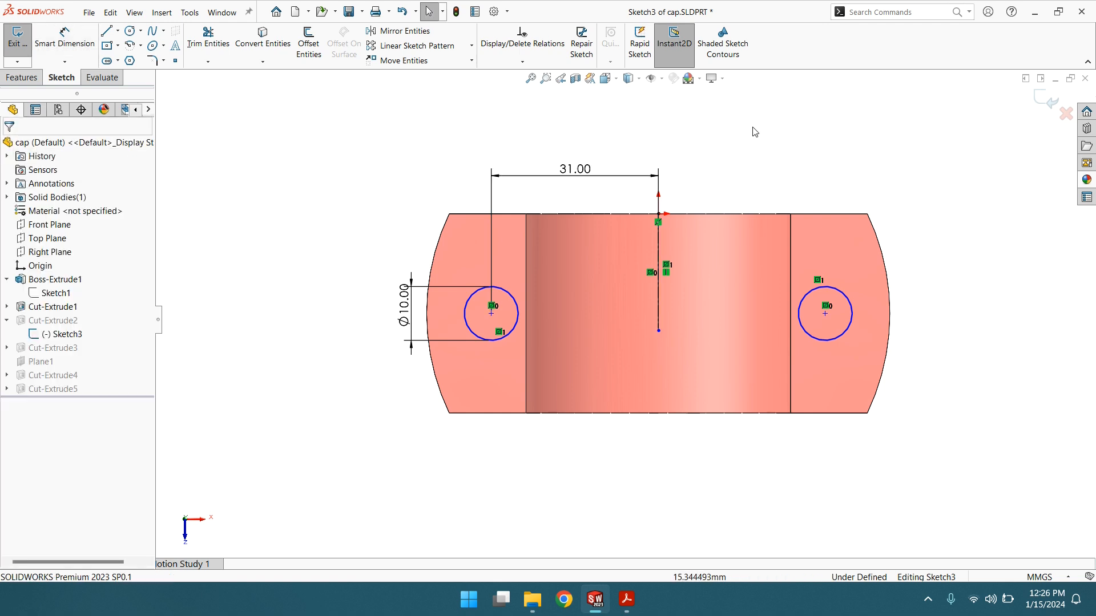
Exit the bolt-hole sketch and save the cap part
left_click(1048, 99)
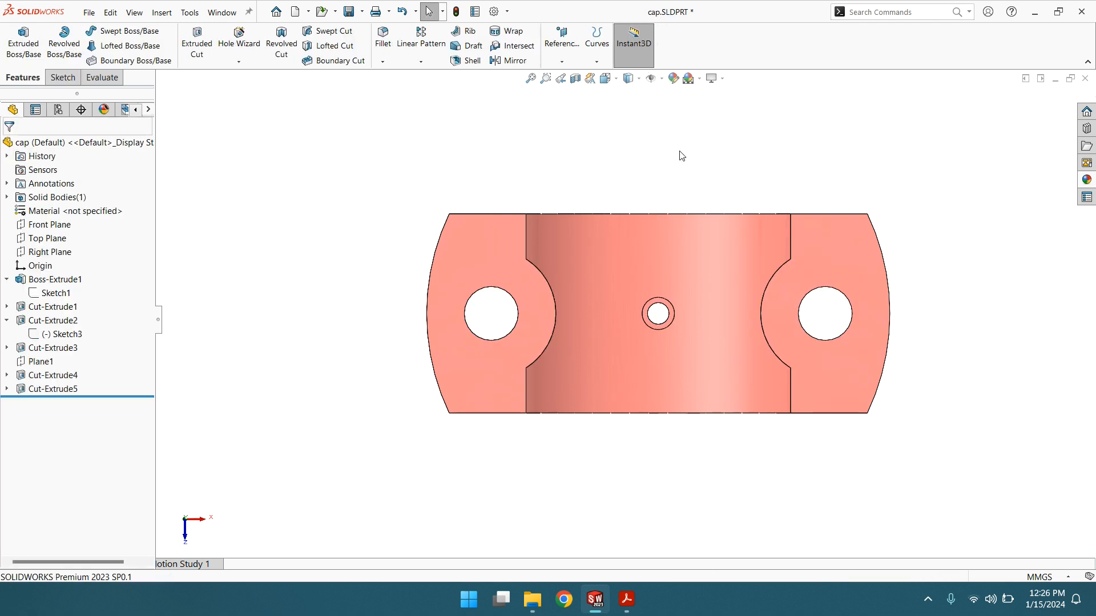
left_click(89, 12)
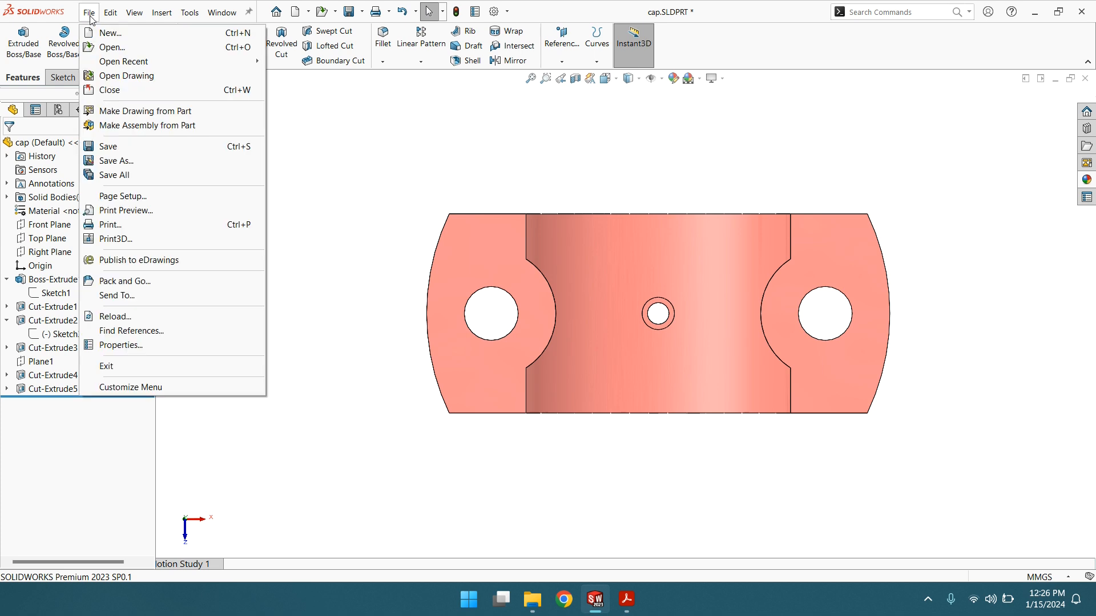
left_click(107, 145)
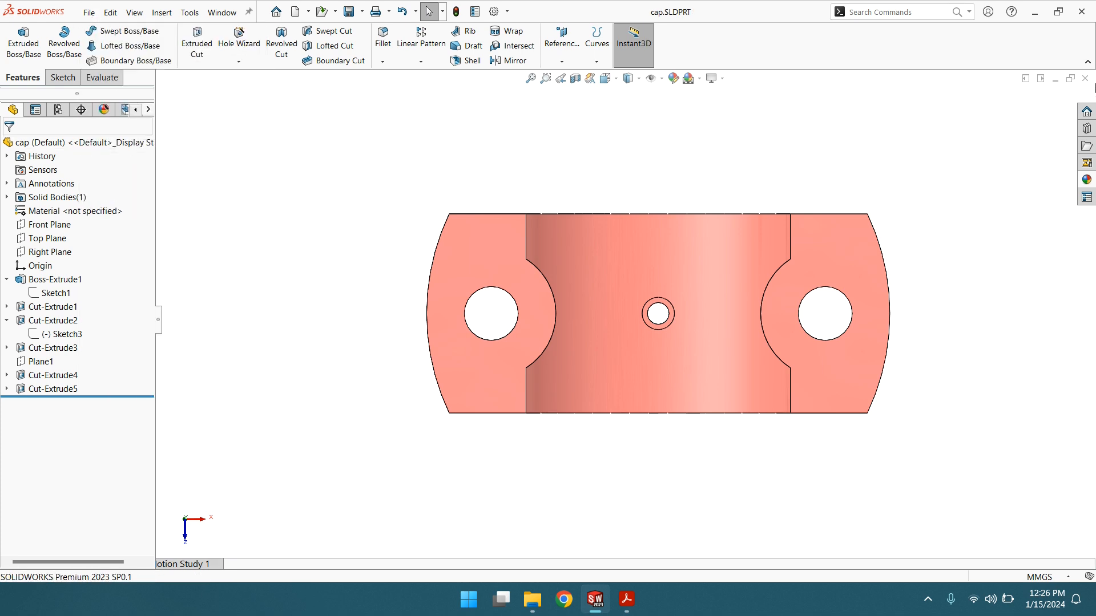
Close the cap part and rebuild the assembly with the changed cap, checking the mated bolt's fit in its hole
left_click(1085, 79)
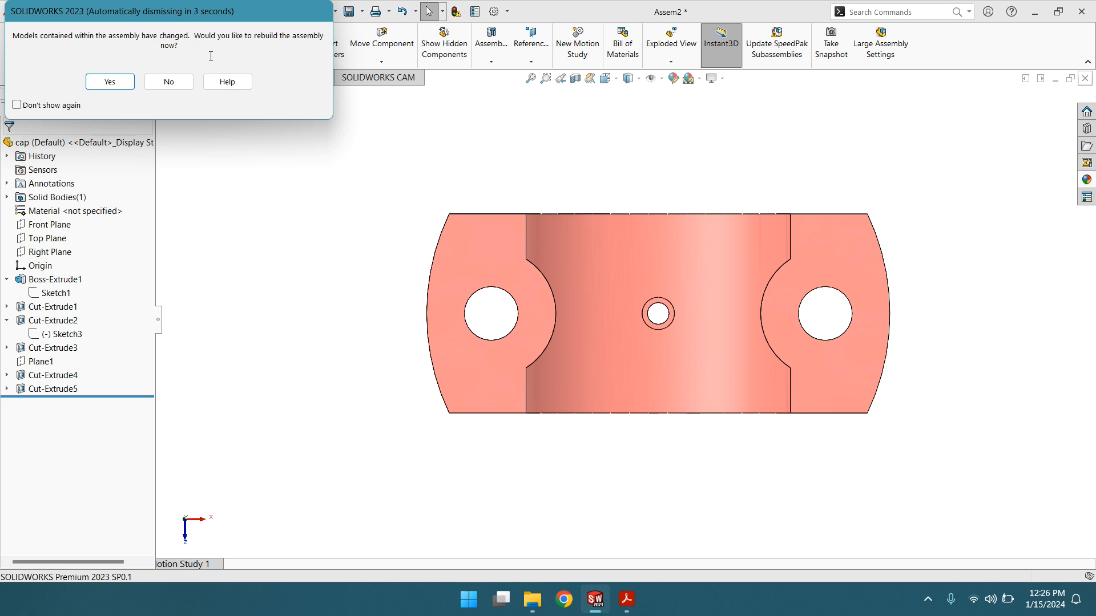
left_click(110, 82)
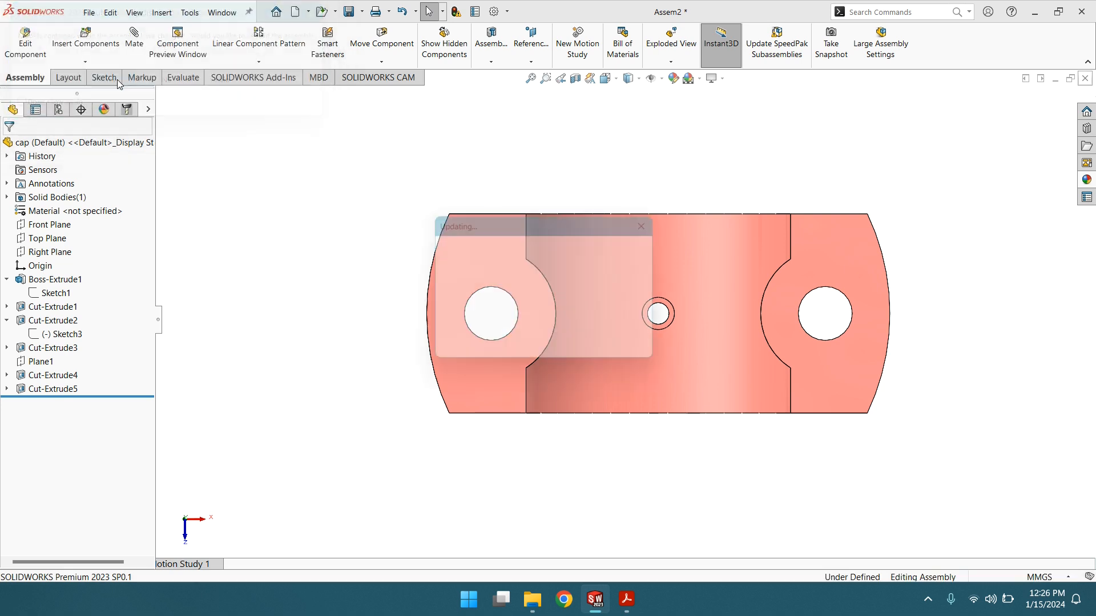
middle_click_drag(669, 270, 653, 181)
scroll(615, 311, "down", 3)
scroll(615, 311, "up", 8)
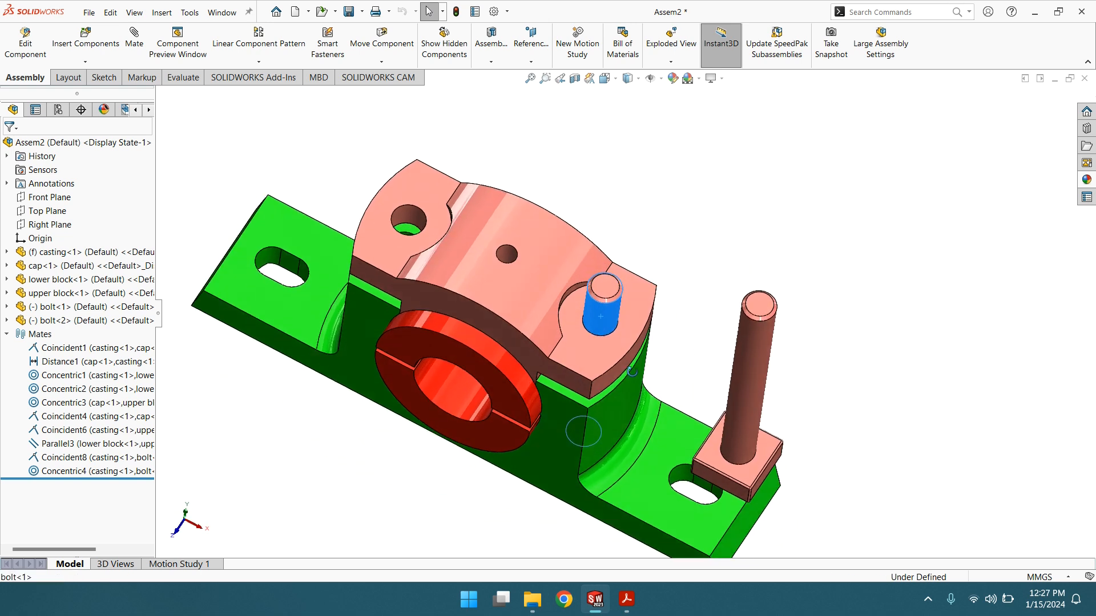
left_click(657, 242)
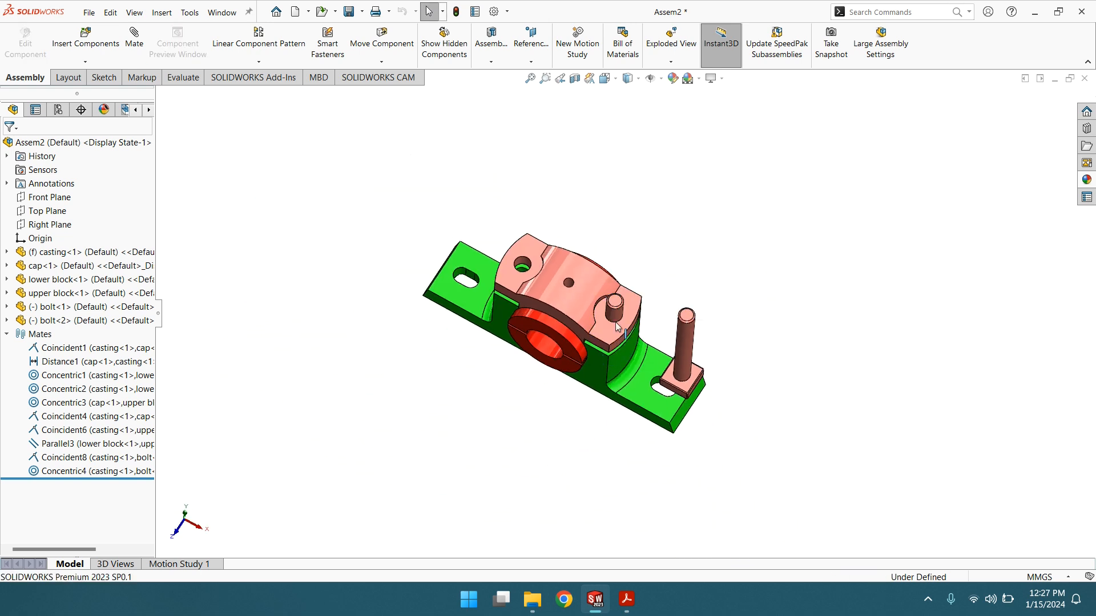
scroll(615, 315, "down", 4)
middle_click_drag(628, 300, 627, 373)
scroll(625, 371, "down", 2)
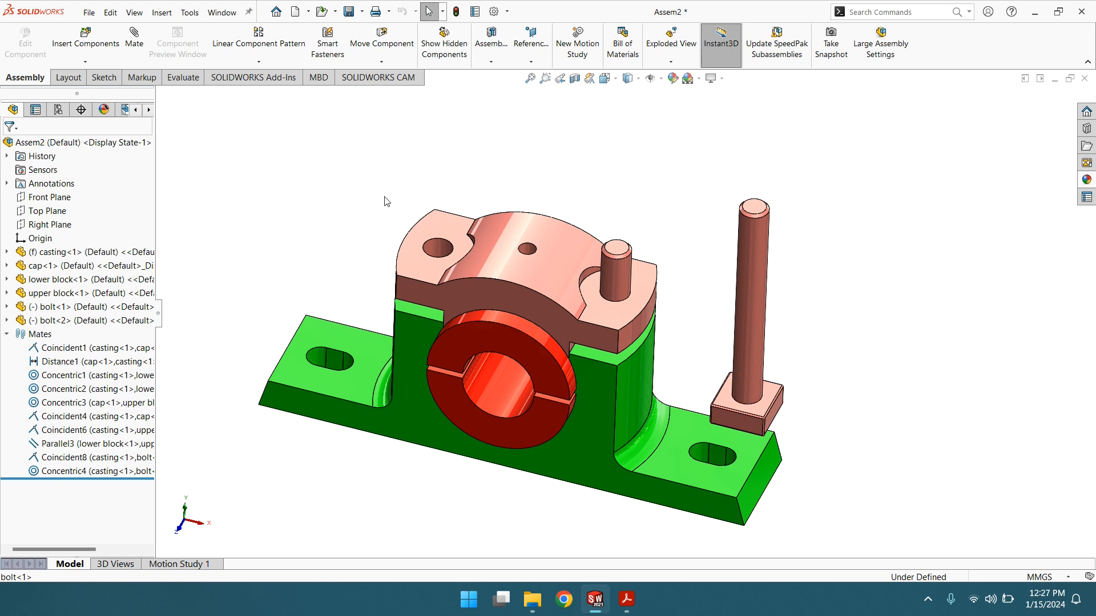
Mate the shank-side face of the second bolt's square head coincident with the floor of the empty square recess under the casting
left_click(761, 412)
left_click(135, 37)
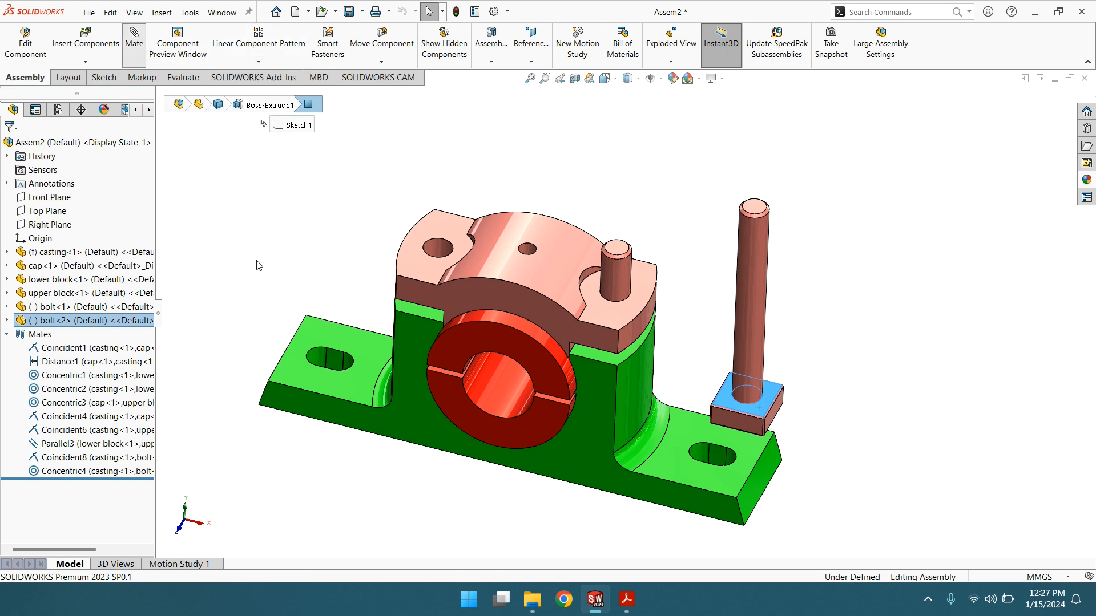
middle_click_drag(332, 447, 370, 343)
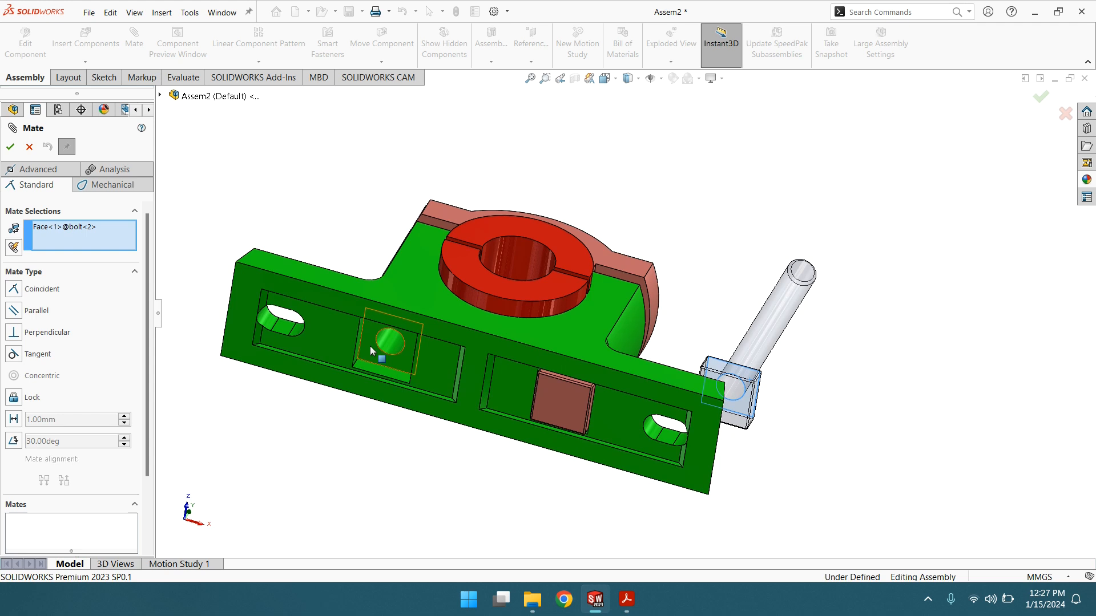
left_click(370, 346)
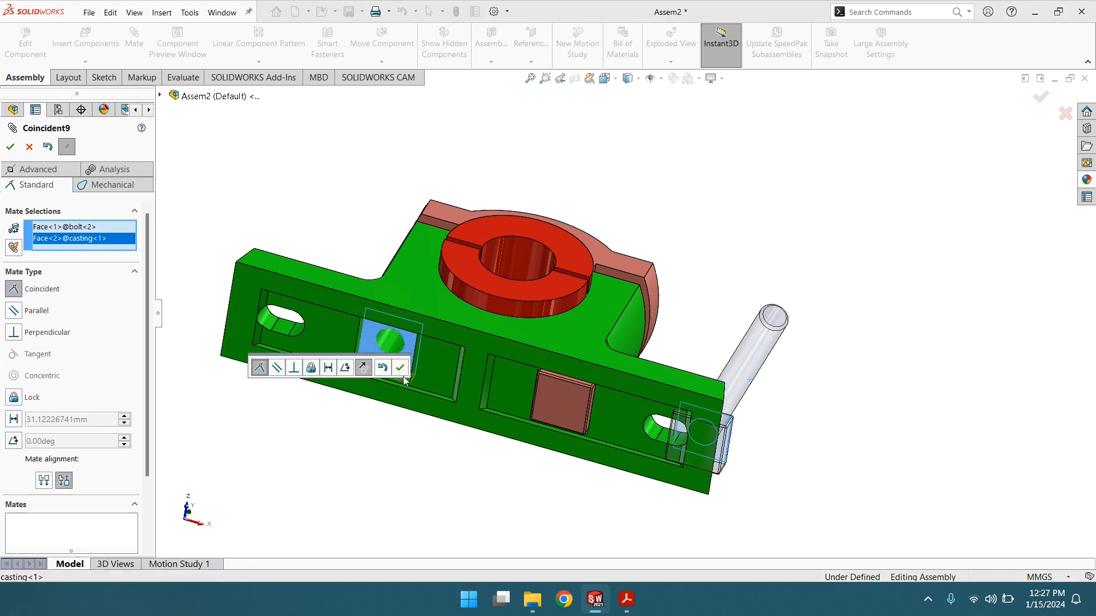
left_click(399, 371)
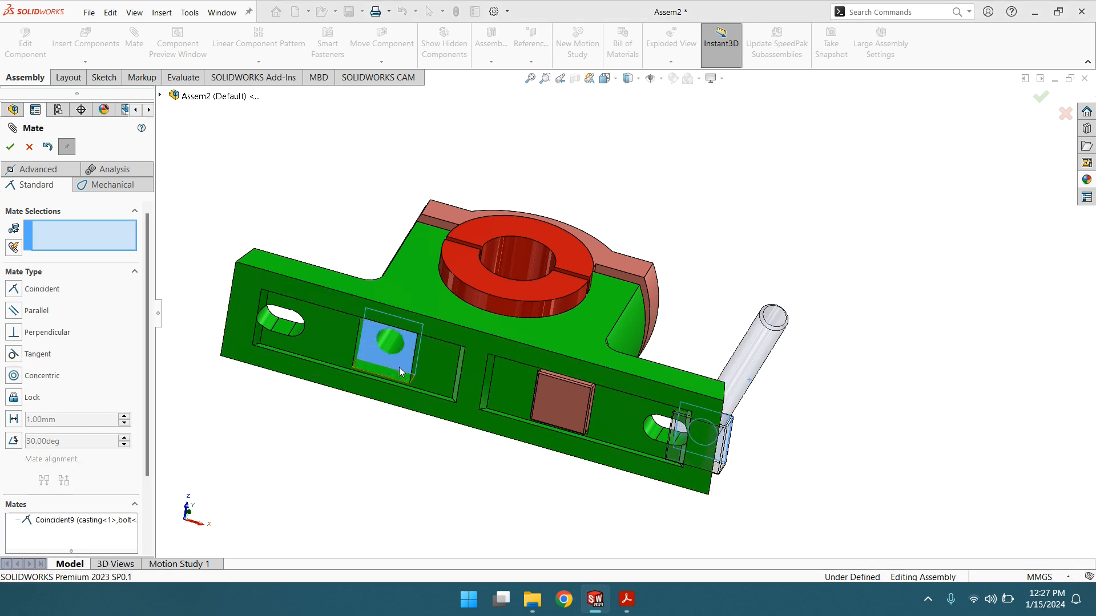
Mate the second bolt's shank concentric with the hole in the casting's square recess and check both bolts through the cap
left_click(765, 361)
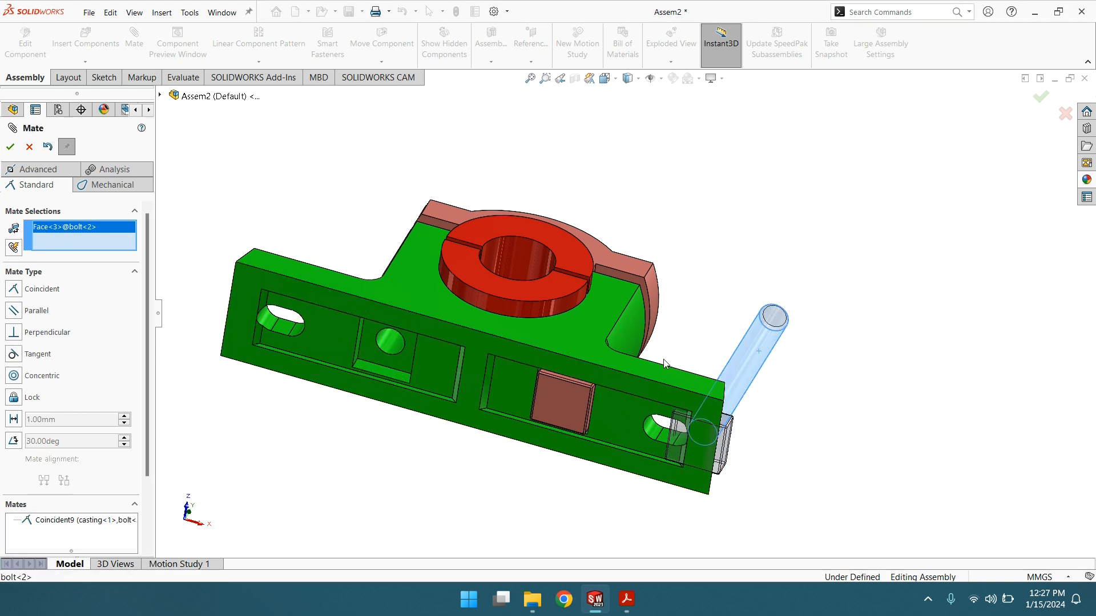
left_click(389, 345)
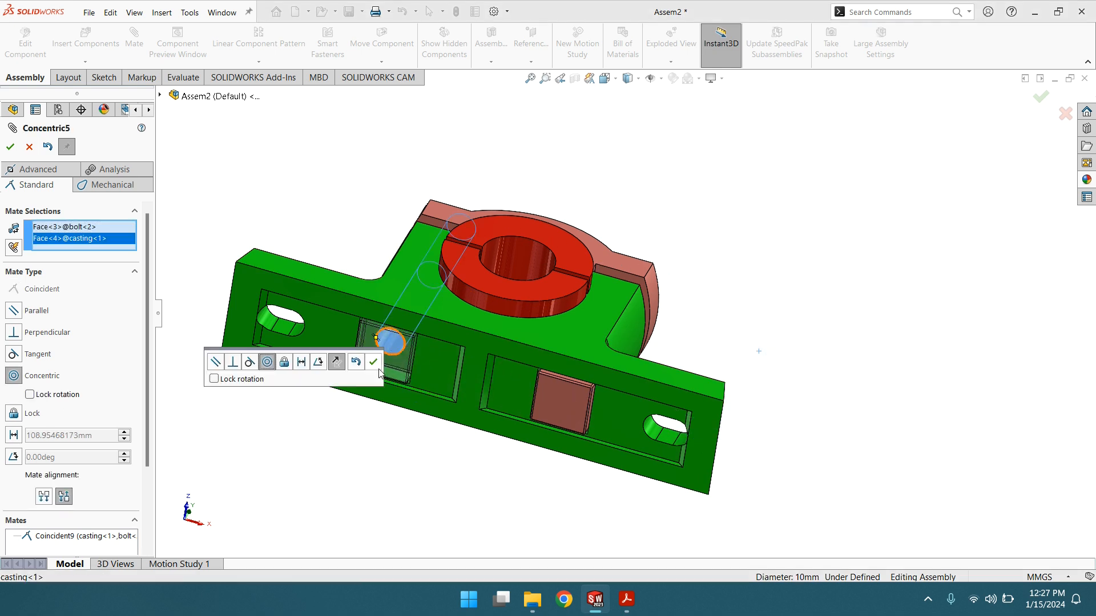
left_click(374, 362)
scroll(736, 299, "up", 3)
middle_click_drag(736, 298, 670, 460)
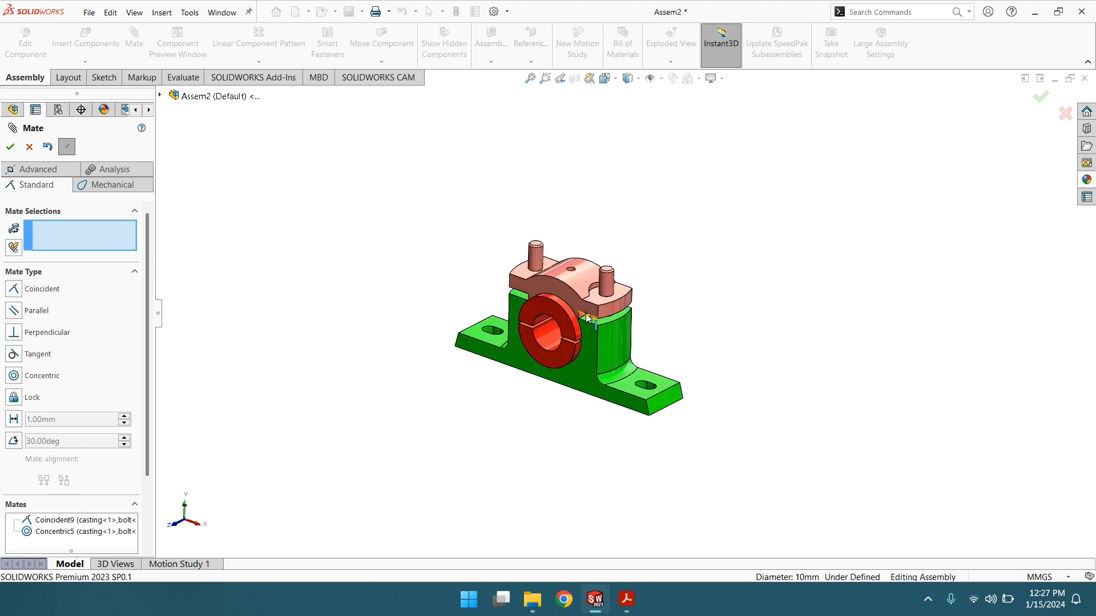
scroll(587, 318, "down", 2)
middle_click_drag(586, 318, 605, 331)
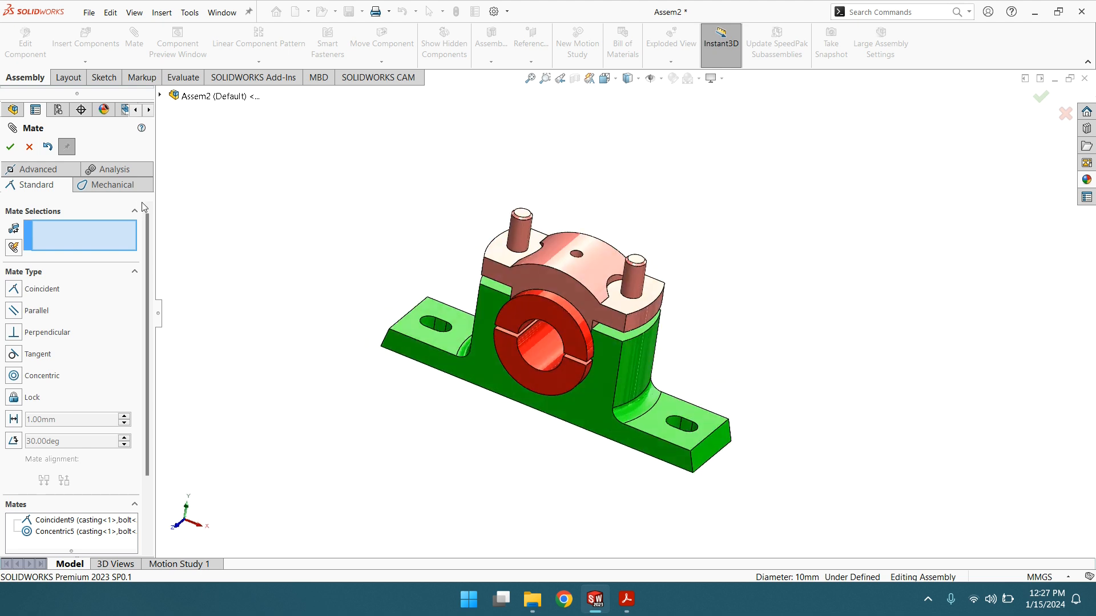
Finish mating the second bolt and leave the Mate command
left_click(11, 146)
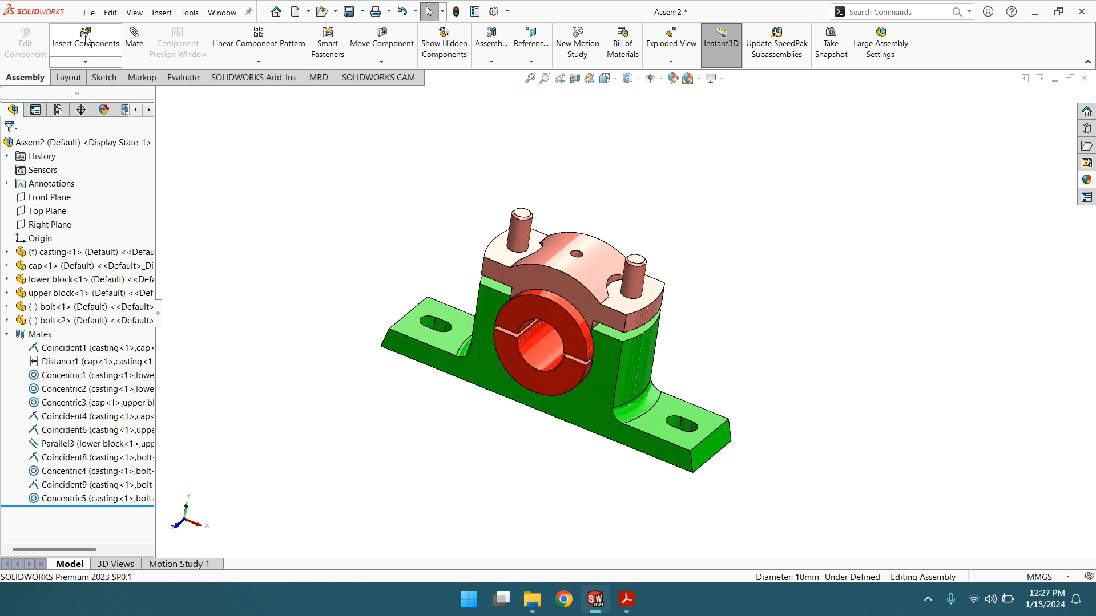
left_click(85, 40)
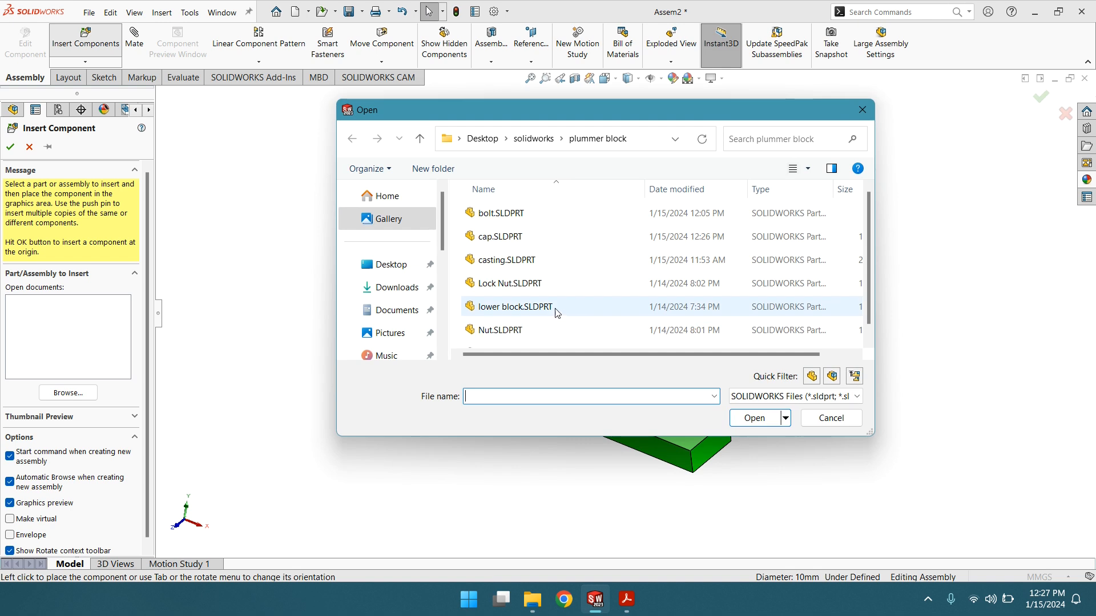
left_click(501, 214)
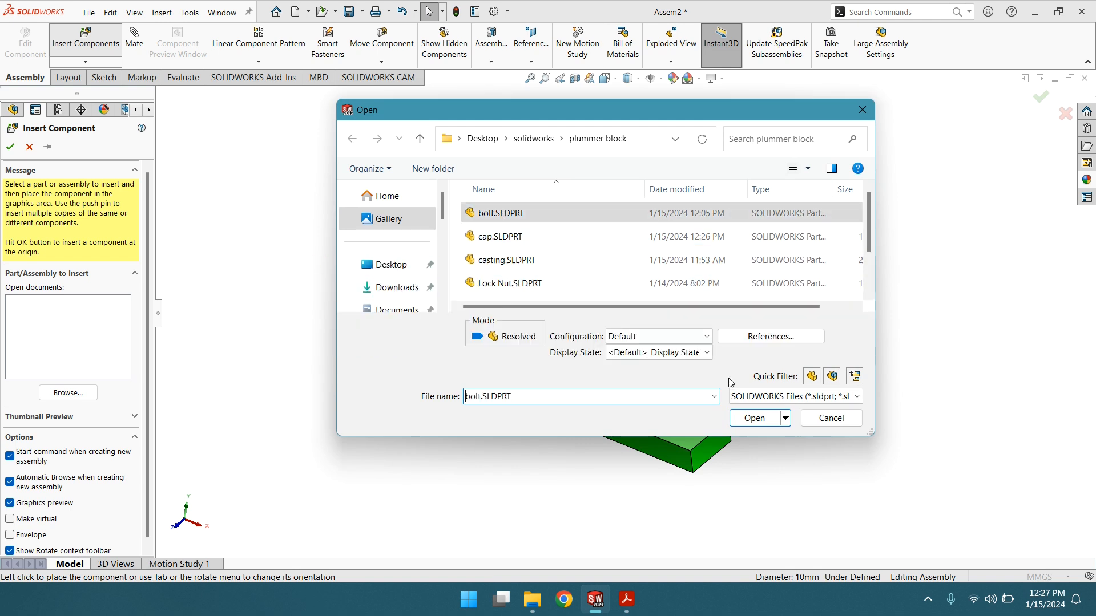
left_click(752, 419)
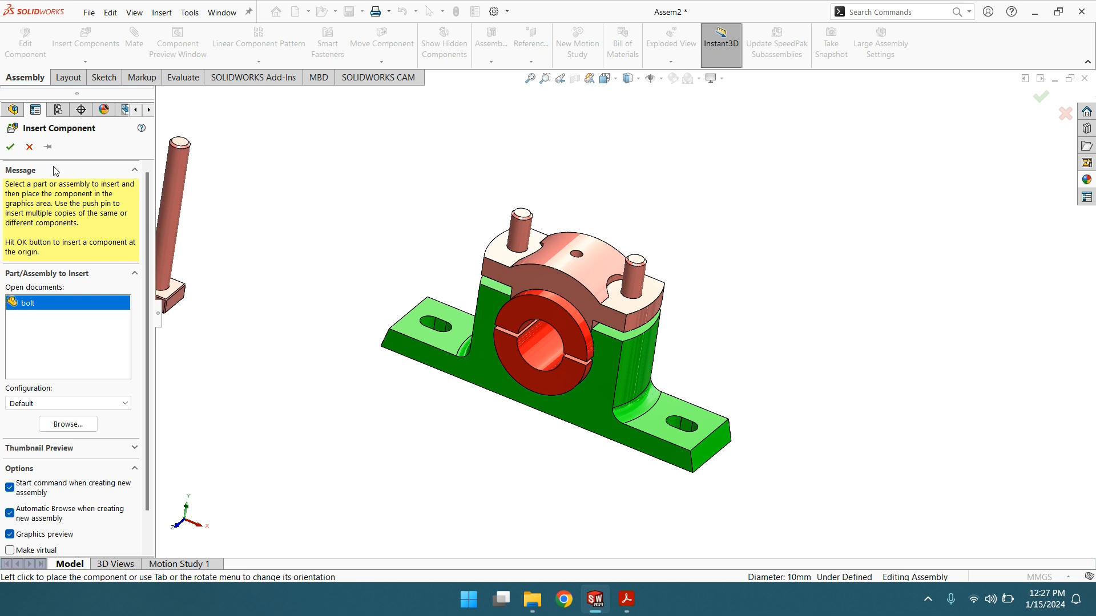
left_click(10, 147)
Insert the Lock Nut part from the plummer block folder and place it beside the assembly
left_click(85, 39)
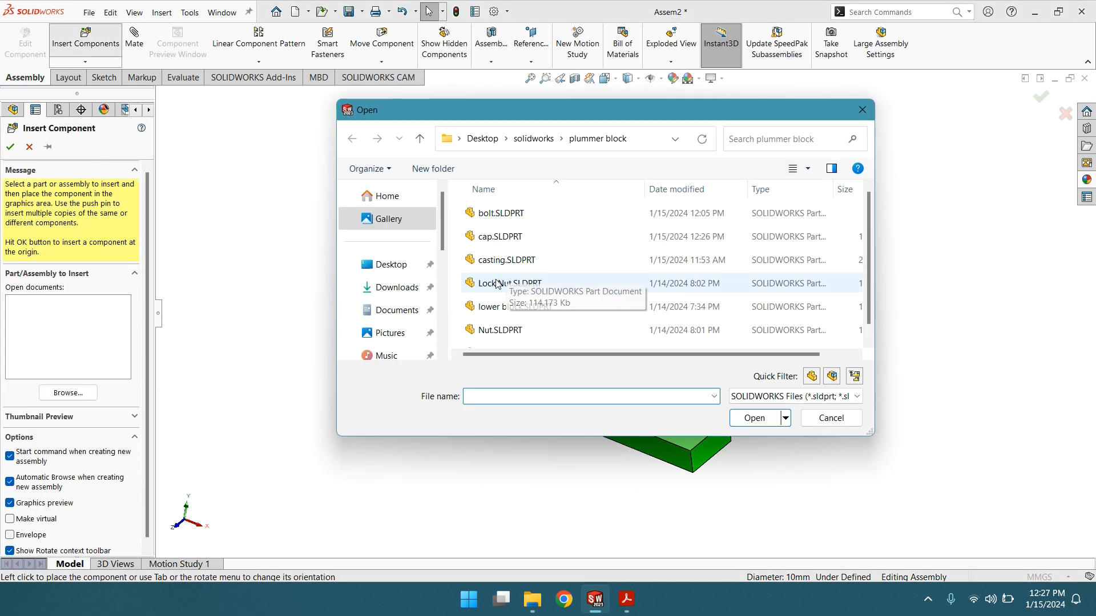
left_click(522, 281)
left_click(755, 418)
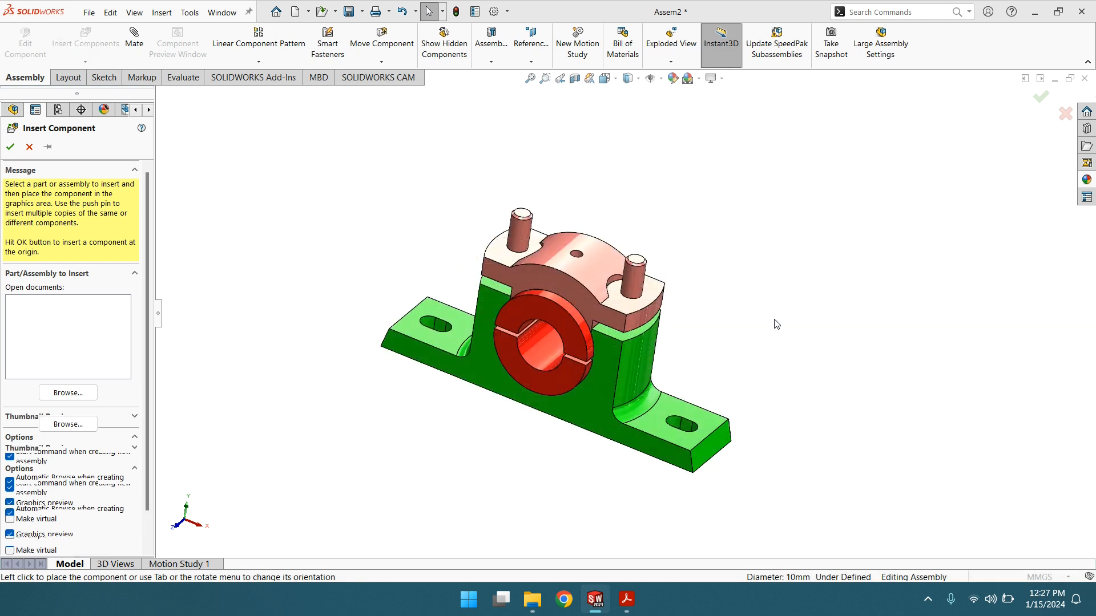
key("Escape")
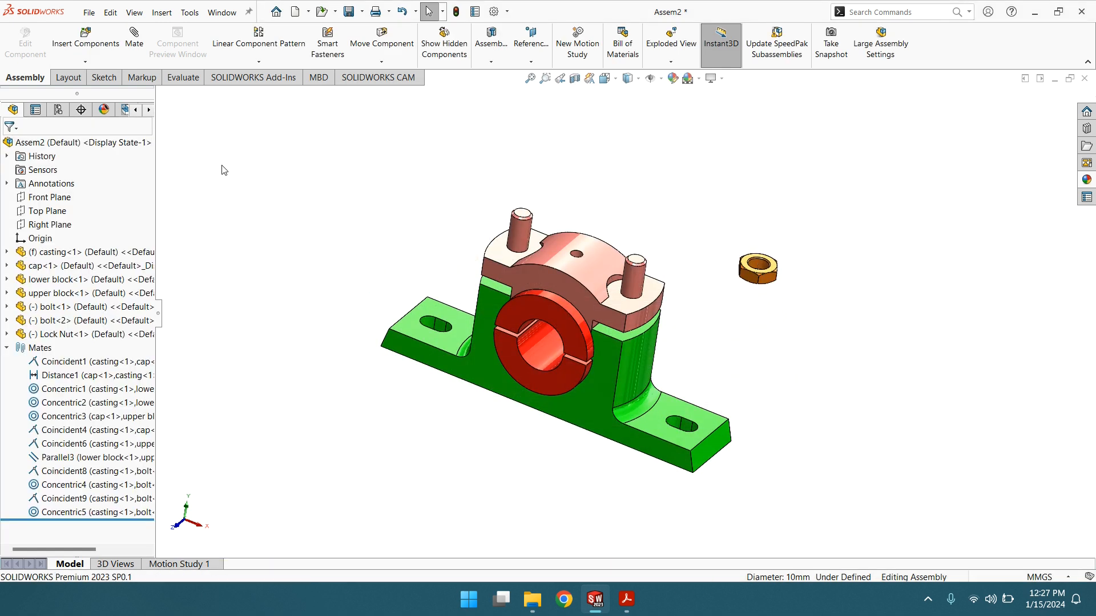
Insert the Nut part from the plummer block folder and place it above the cap, clear of the bolts
left_click(85, 39)
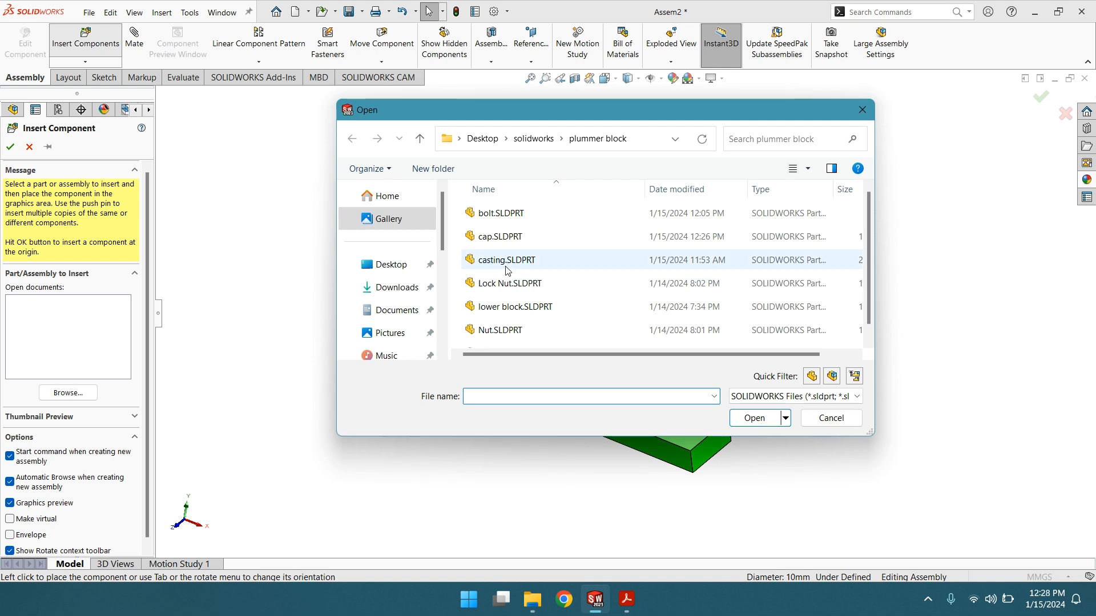
scroll(541, 308, "down", 1)
left_click(514, 313)
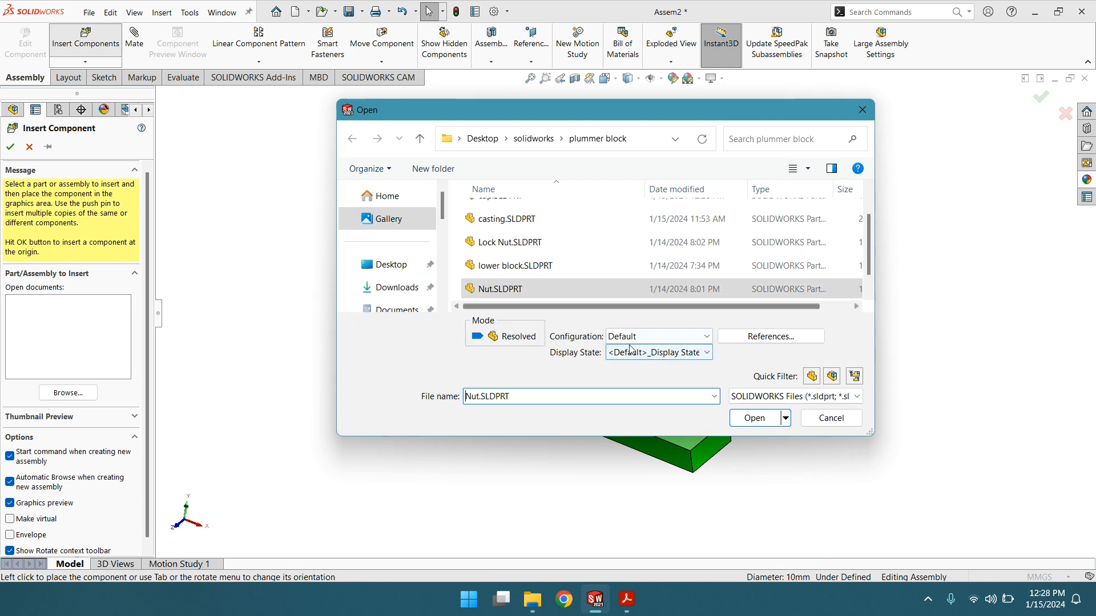
left_click(753, 418)
left_click(669, 204)
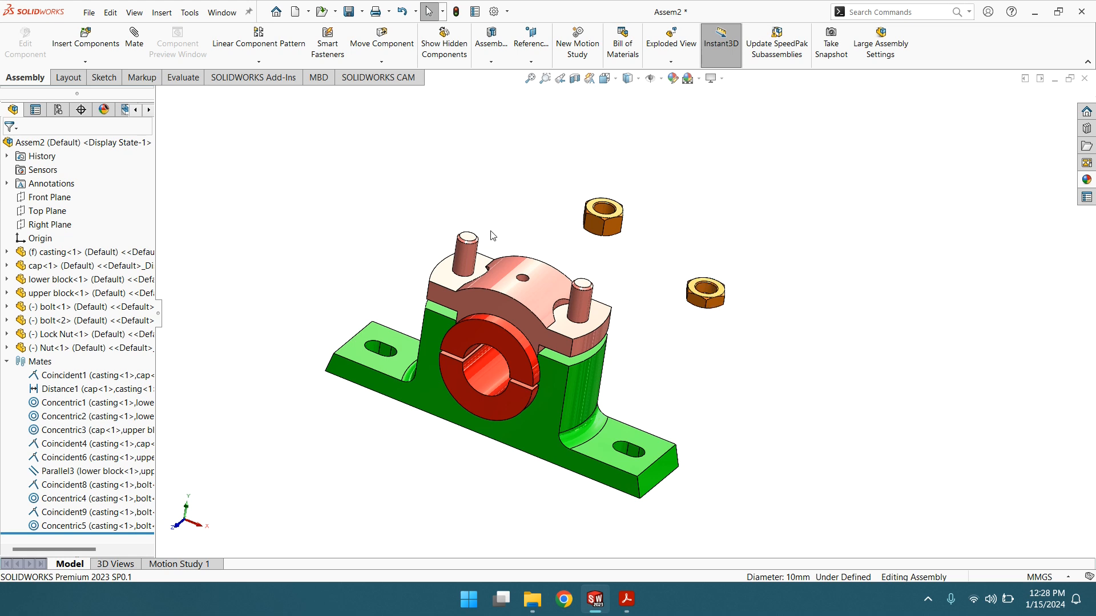
Mate the nut's bore concentric with the shank of the bolt nearest the inserted nuts and slide the nut along it
left_click(131, 40)
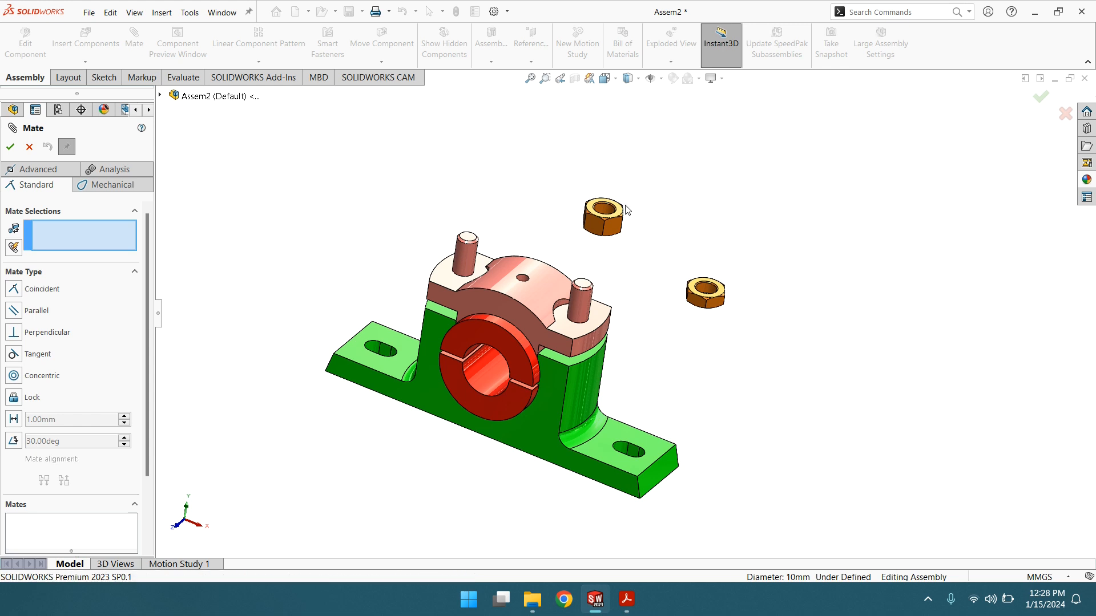
left_click(603, 211)
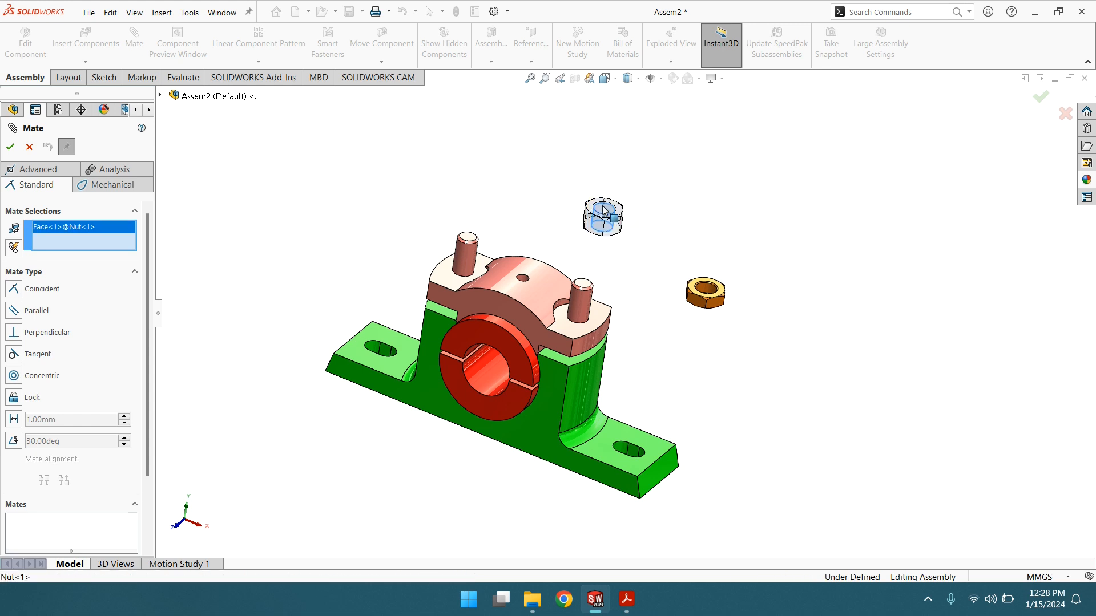
left_click(589, 302)
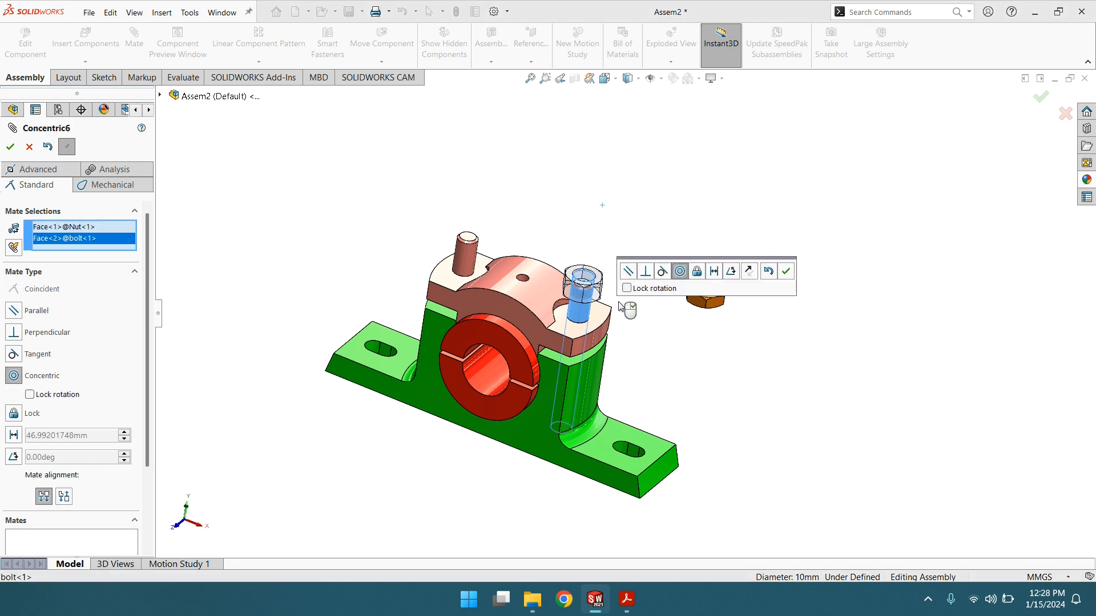
left_click(785, 274)
left_click_drag(596, 296, 596, 311)
Mate the nut's underside coincident with the cap's flat top face around the bolt
middle_click_drag(644, 340, 641, 154)
scroll(599, 254, "down", 5)
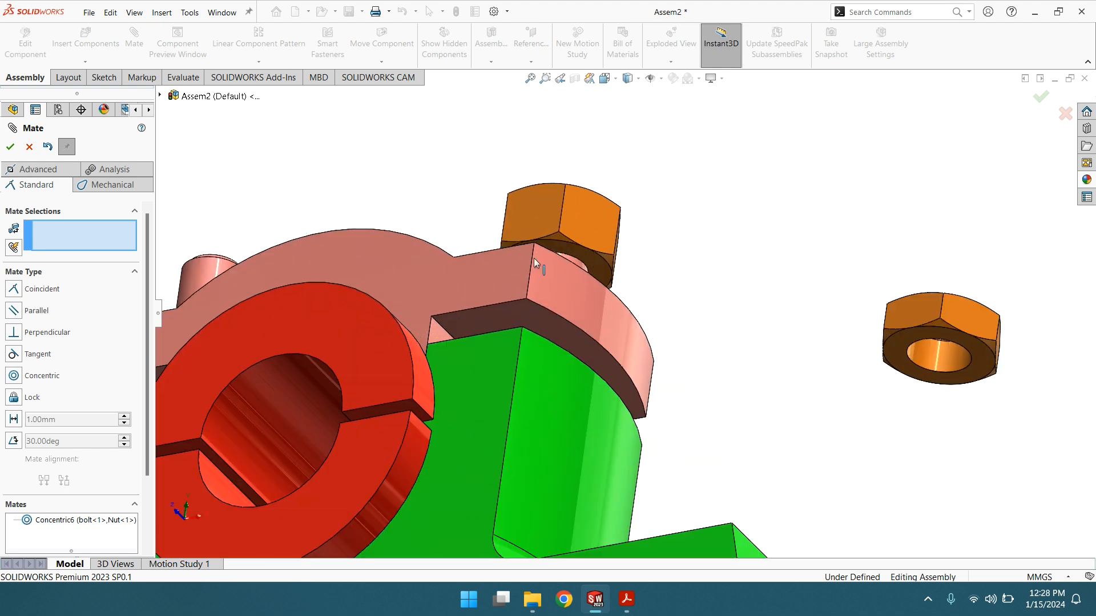
left_click(590, 258)
middle_click_drag(680, 252, 641, 274)
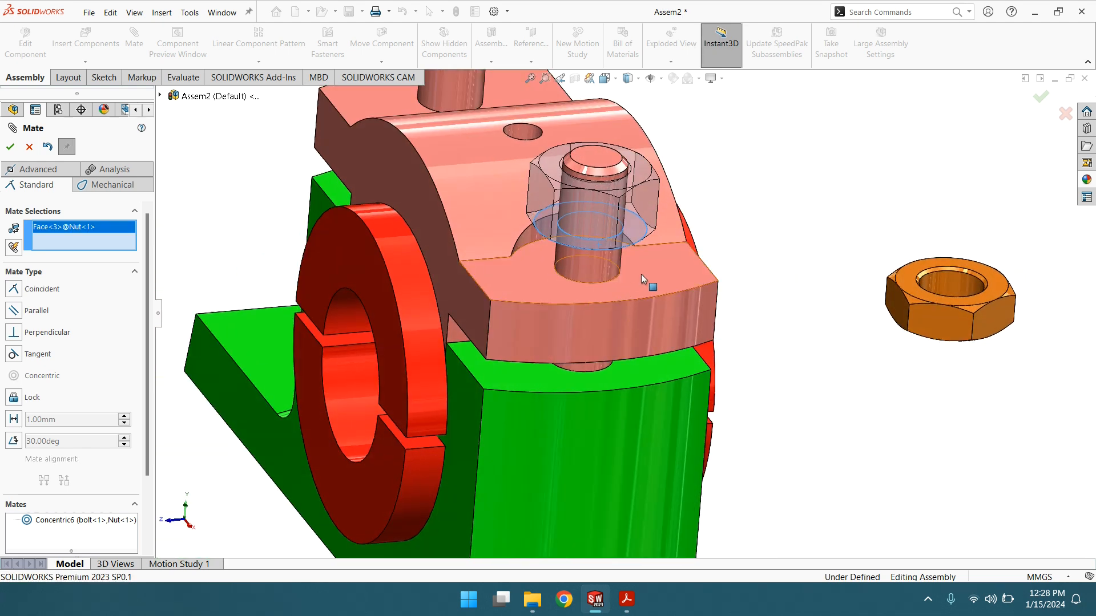
left_click(641, 273)
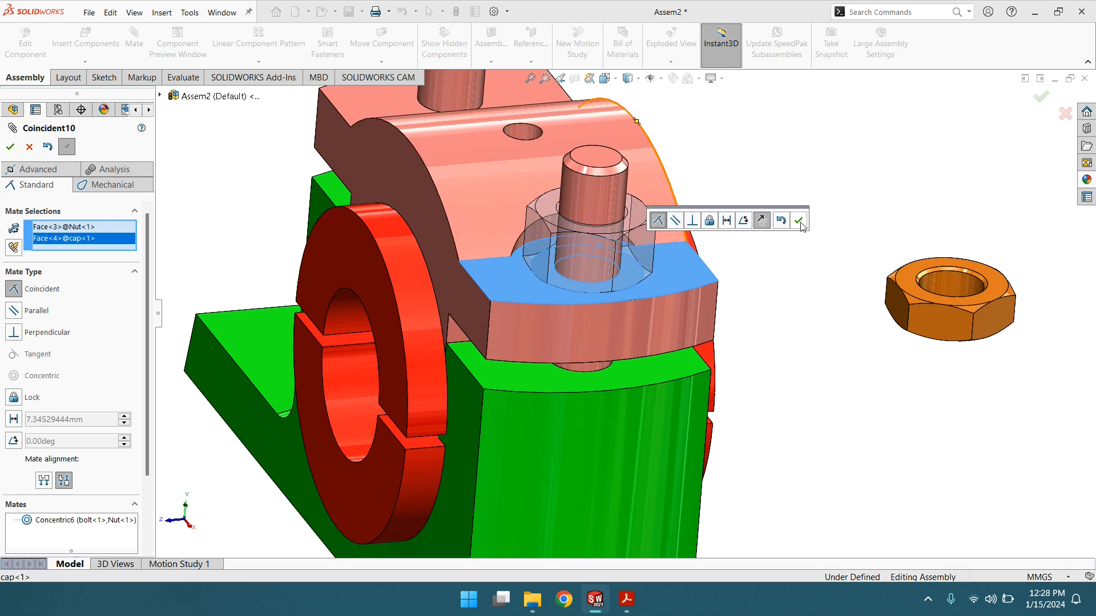
left_click(798, 221)
key("f")
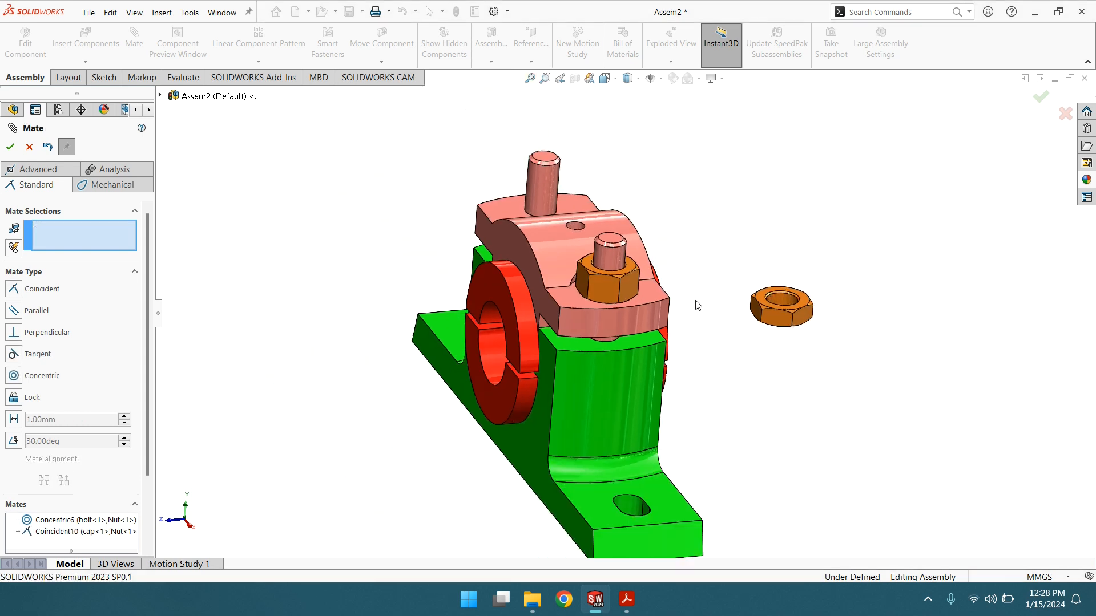
Mate the lock nut's bore concentric with the bolt carrying the nut and move the lock nut up clear of it
middle_click_drag(671, 228, 611, 239)
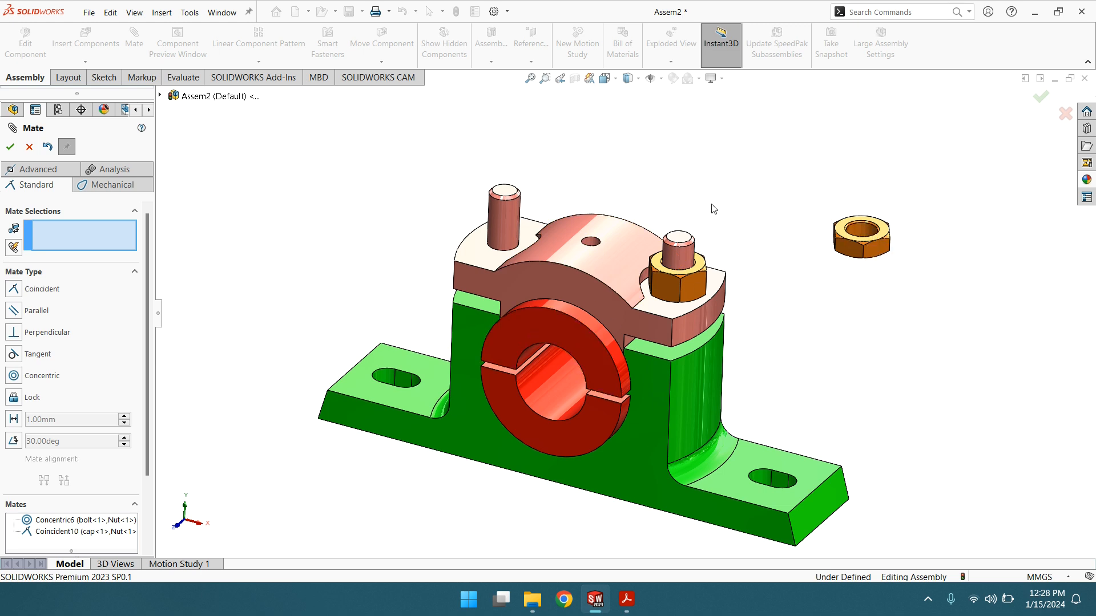
left_click(852, 228)
left_click(684, 257)
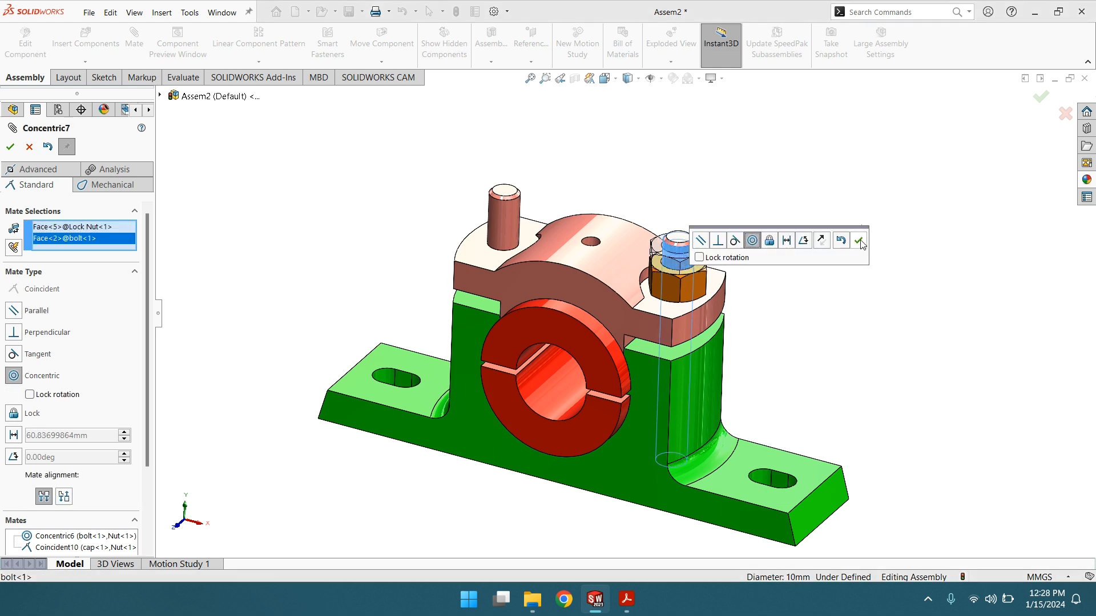
left_click(859, 241)
left_click_drag(698, 272, 736, 245)
Mate the lock nut's underside coincident with the nut's top face and check the stacked nuts on the bolt
middle_click_drag(736, 246, 672, 300)
left_click(700, 182)
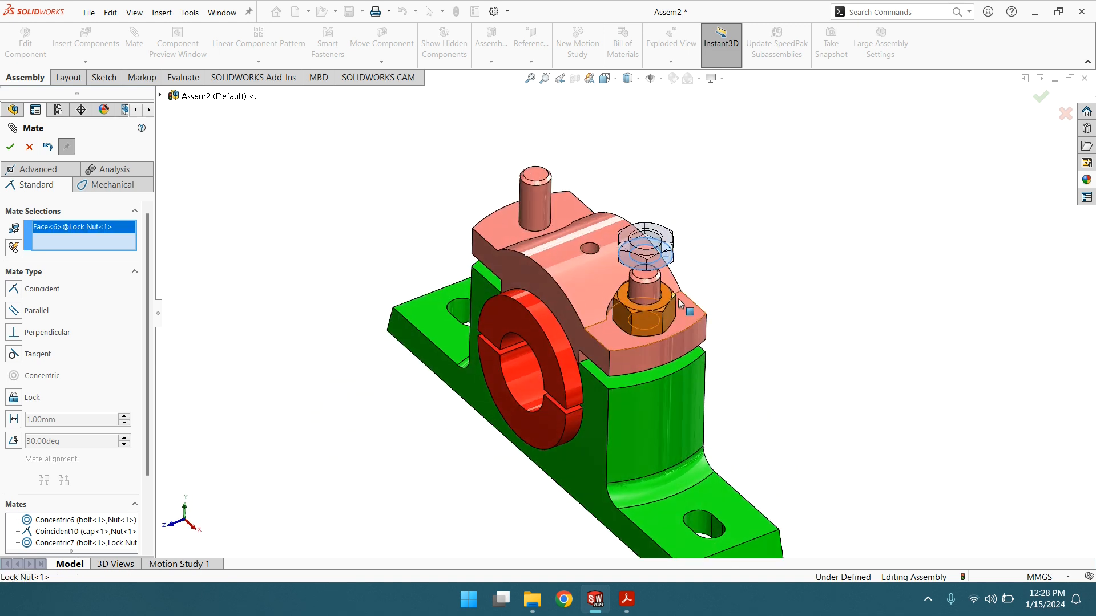
left_click(671, 301)
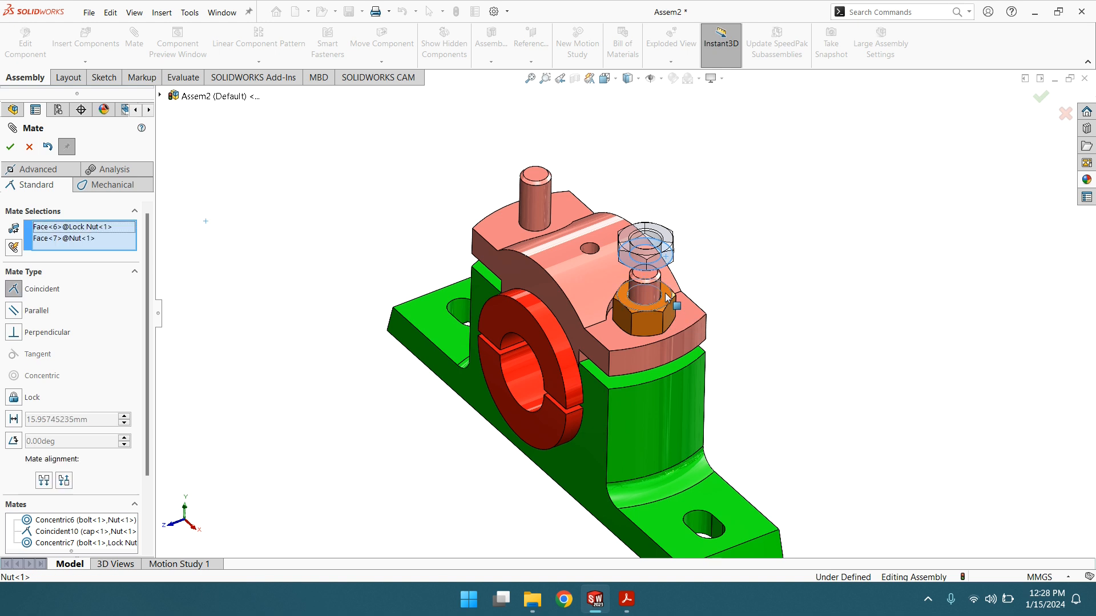
left_click(840, 264)
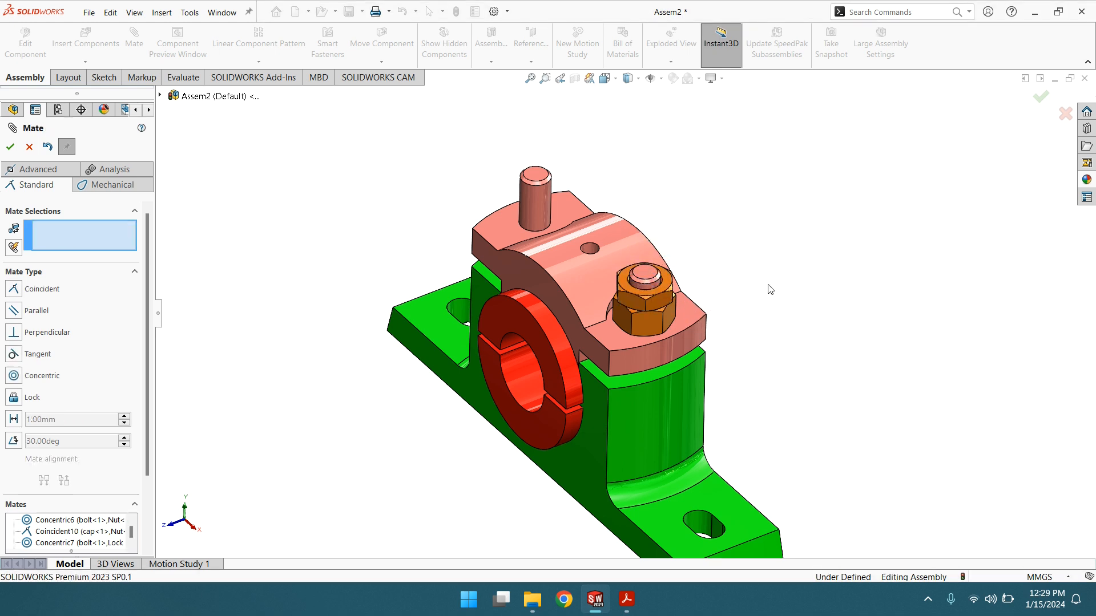
scroll(752, 294, "up", 3)
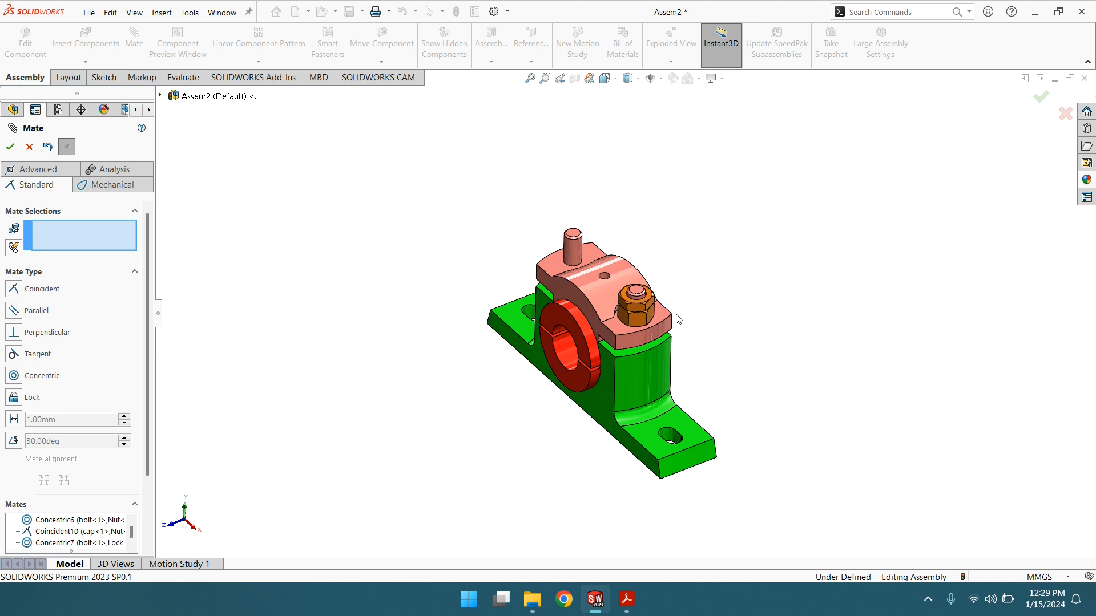
scroll(682, 318, "down", 4)
middle_click_drag(666, 313, 583, 280)
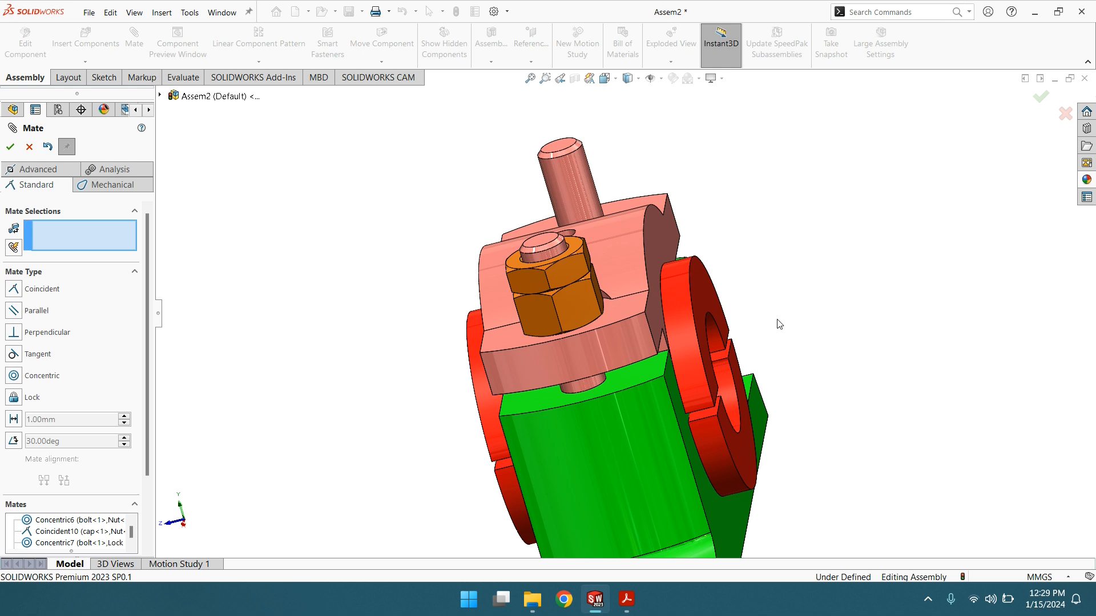
scroll(783, 319, "up", 4)
middle_click_drag(784, 330, 885, 334)
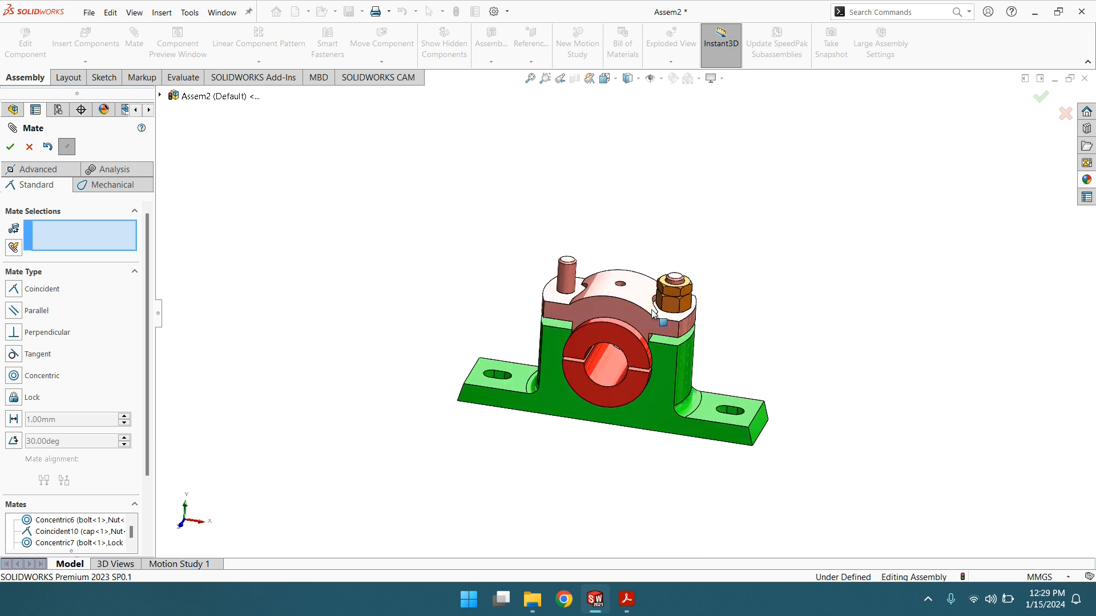
scroll(653, 313, "down", 1)
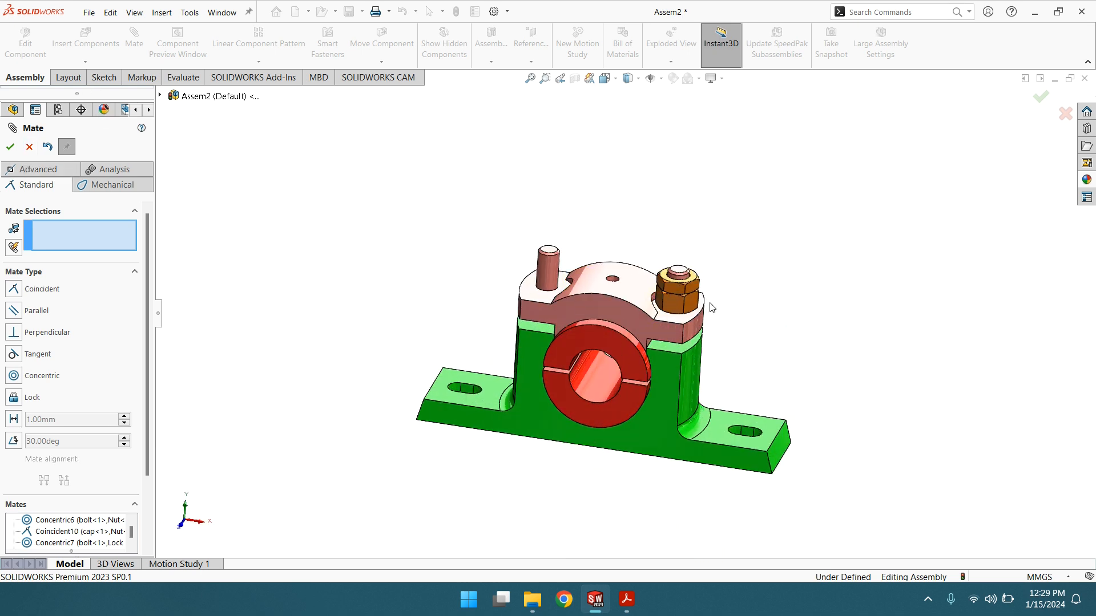
left_click(11, 147)
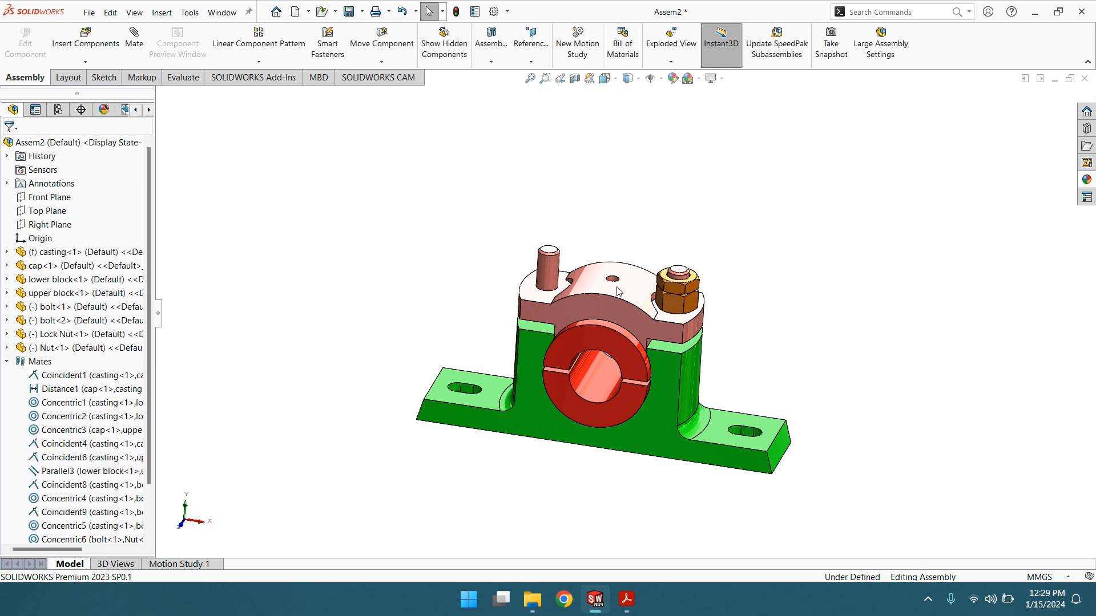
Copy the mated nut and lock nut within the assembly, placing both copies near the bare second bolt
left_click_drag(672, 308, 429, 254, "ctrl")
left_click(676, 289)
left_click(497, 238)
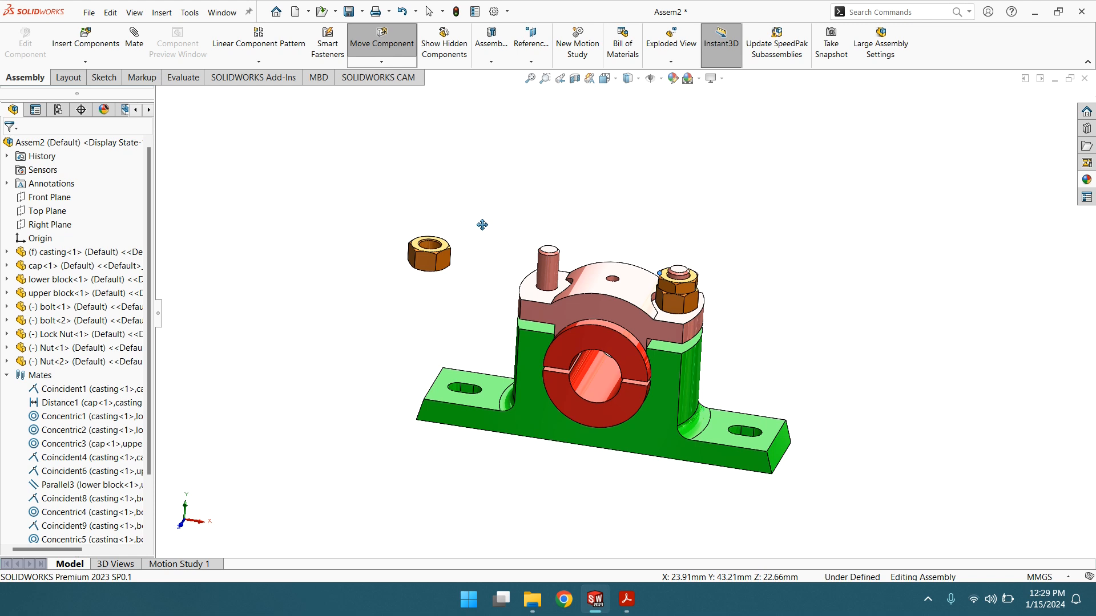
left_click_drag(671, 291, 504, 214, "ctrl")
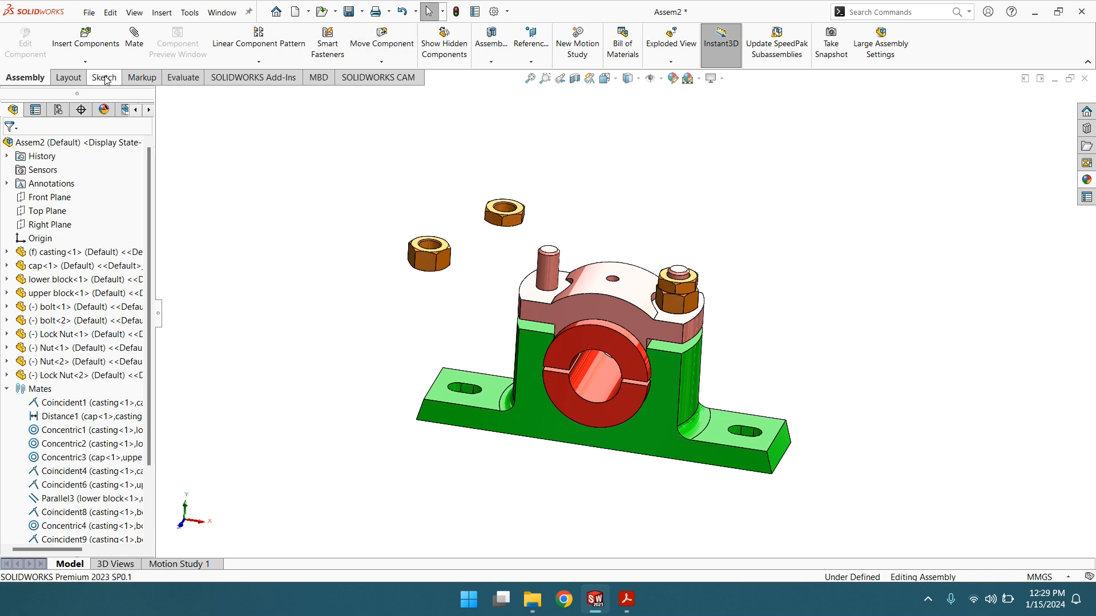
Mate the copied nut's bore concentric with the shank of the second bolt
left_click(133, 38)
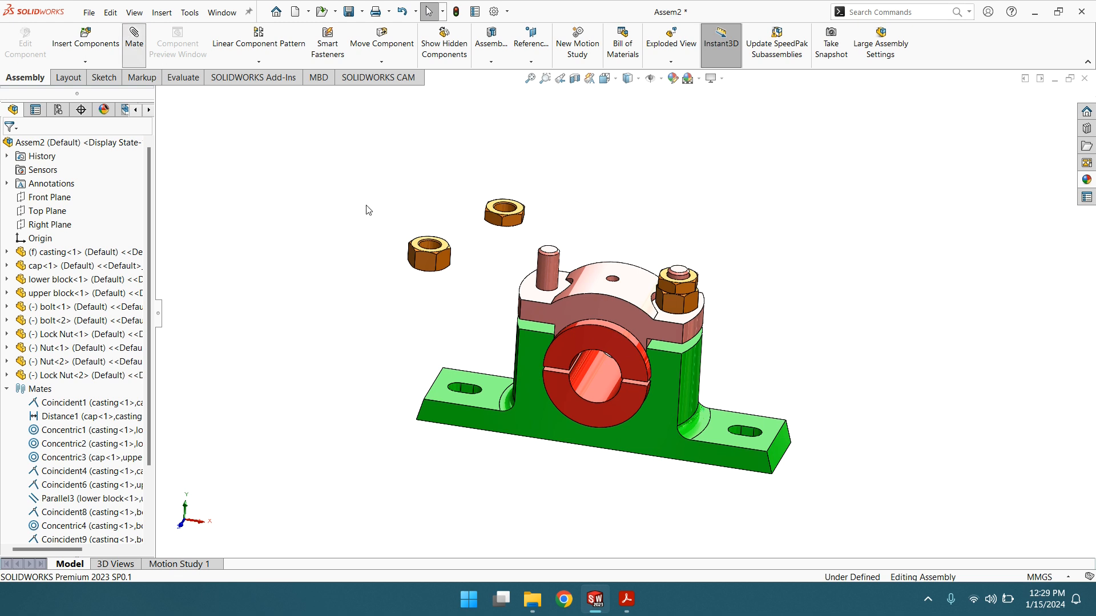
left_click(429, 248)
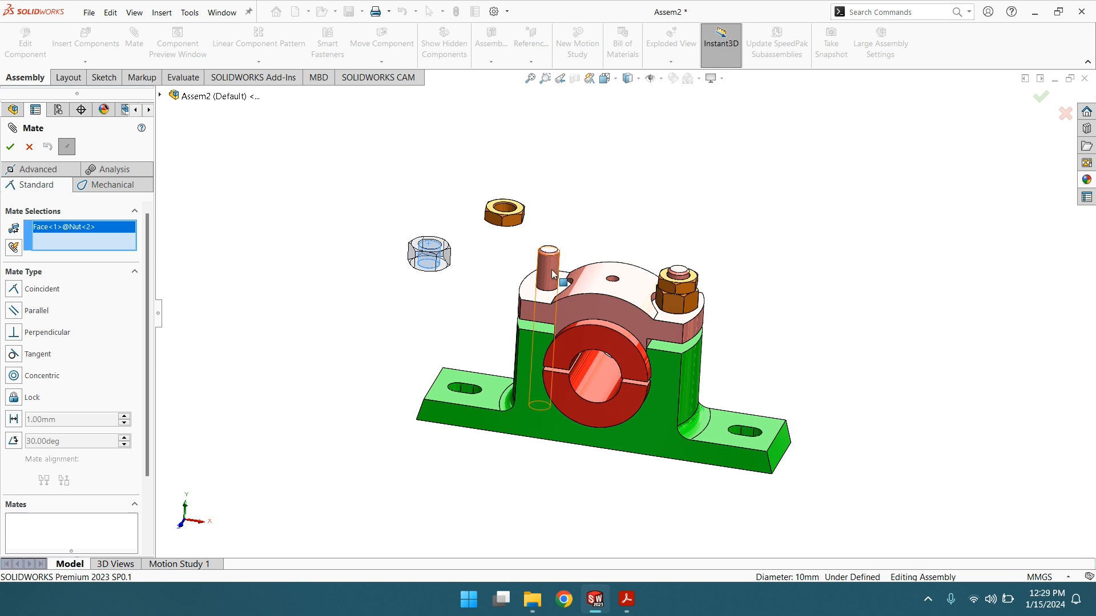
left_click(551, 274)
left_click(728, 240)
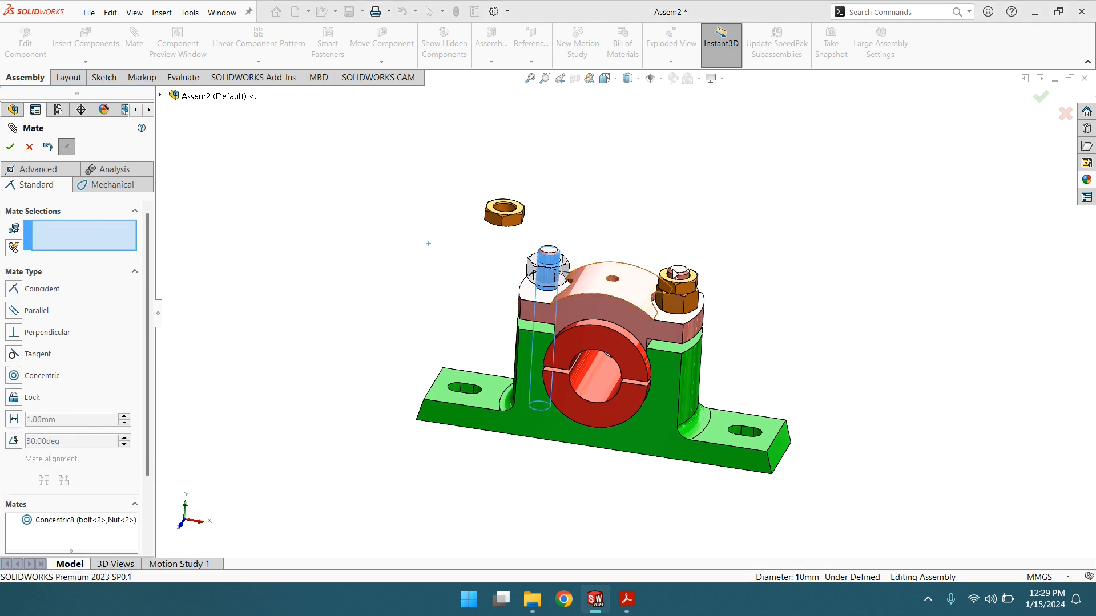
Mate the copied nut's underside coincident with the cap's flat top face around the second bolt
middle_click_drag(695, 274, 760, 186)
scroll(586, 267, "down", 3)
scroll(586, 267, "down", 3)
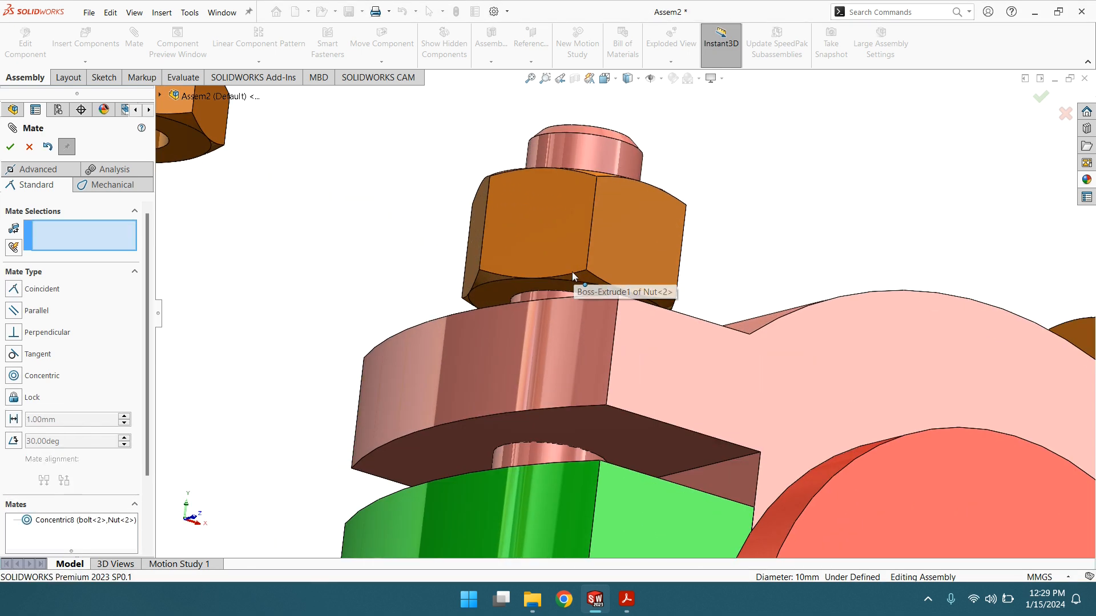
left_click(555, 283)
middle_click_drag(406, 276, 489, 320)
left_click(502, 322)
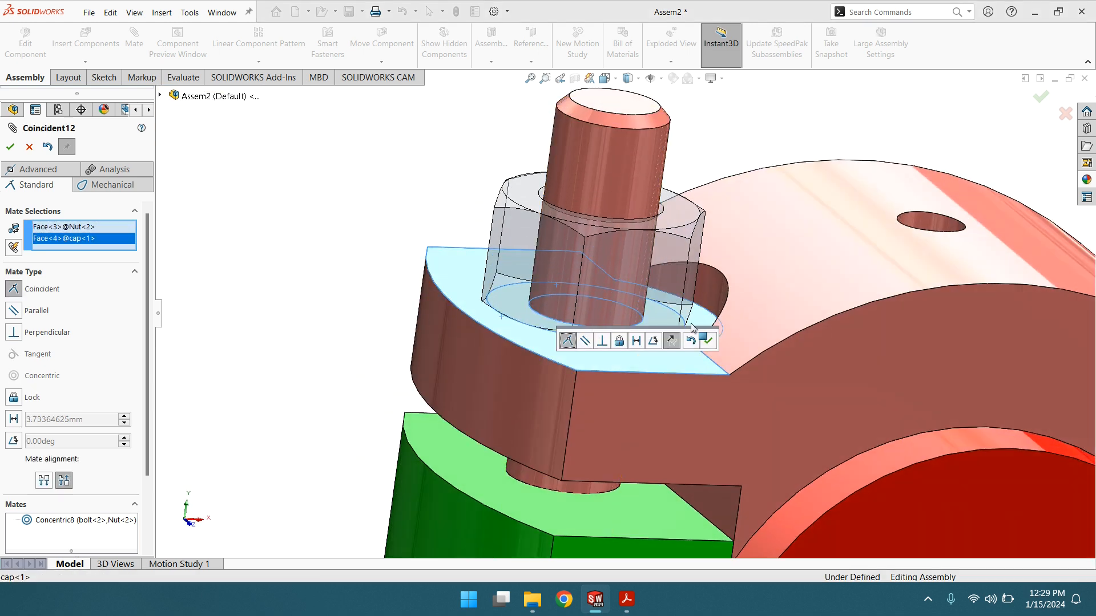
left_click(709, 340)
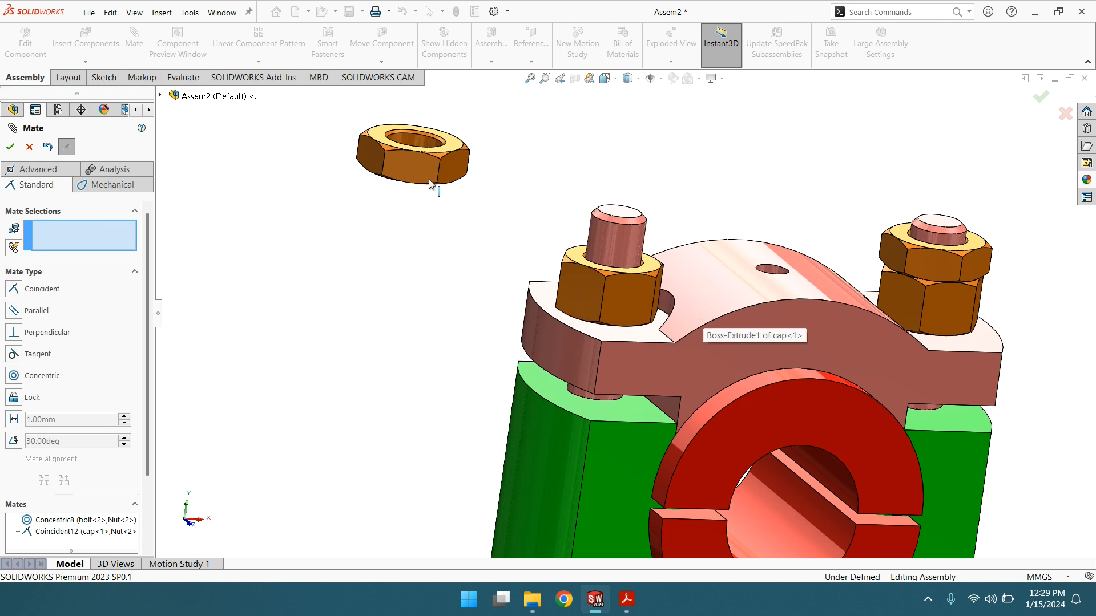
Mate the copied lock nut's bore concentric with the shank of the second bolt
left_click(409, 142)
left_click(629, 246)
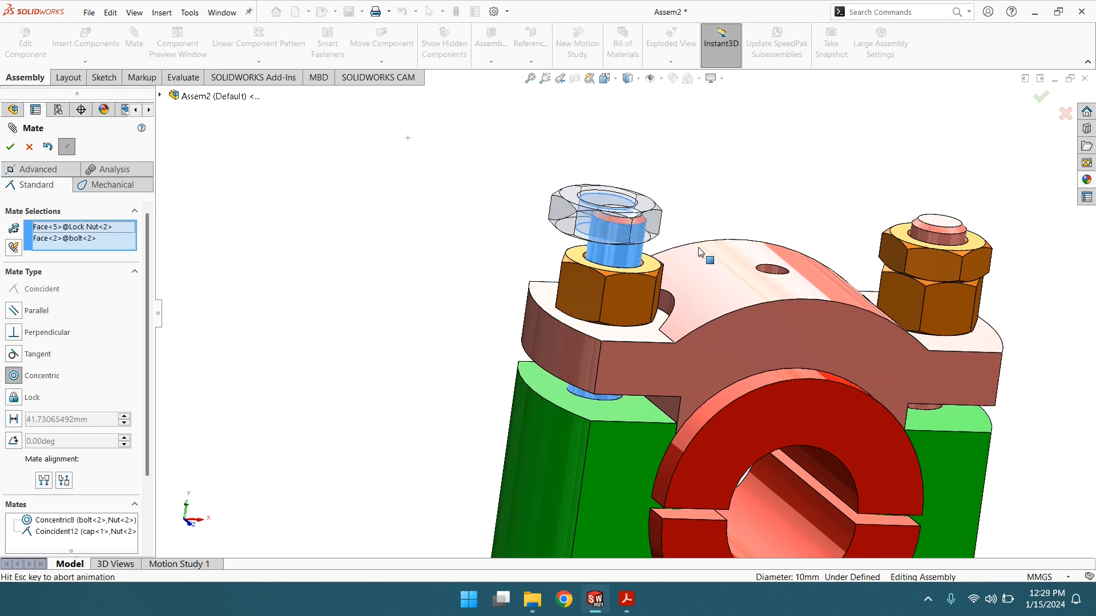
left_click(876, 231)
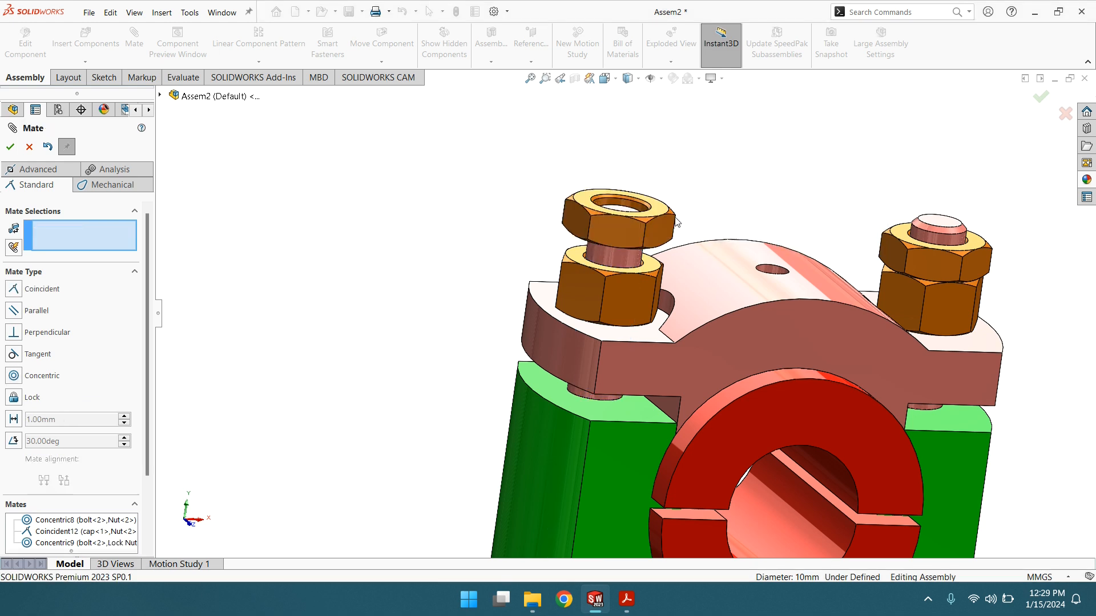
Mate the copied lock nut's underside coincident with the top face of the nut on the second bolt, and finish mating
middle_click_drag(659, 253, 674, 160)
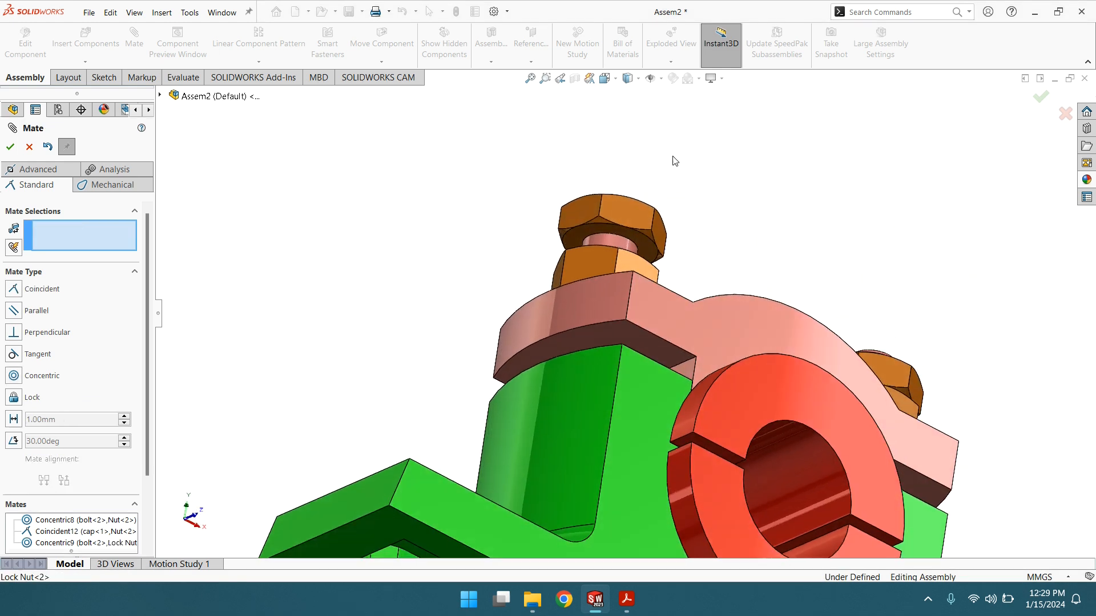
left_click(647, 247)
middle_click_drag(690, 245, 650, 297)
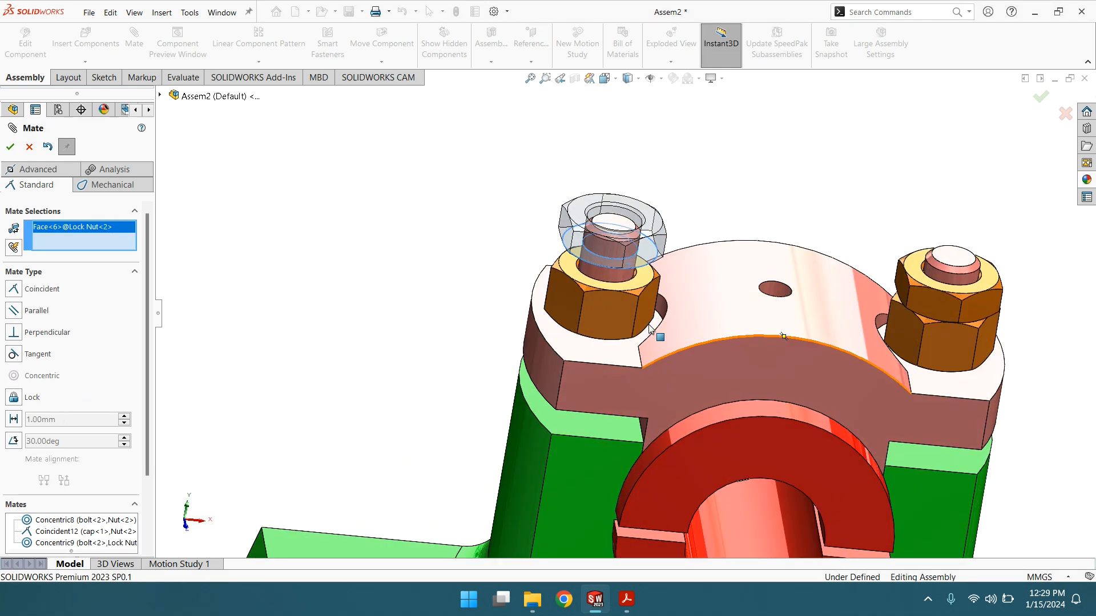
left_click(638, 287)
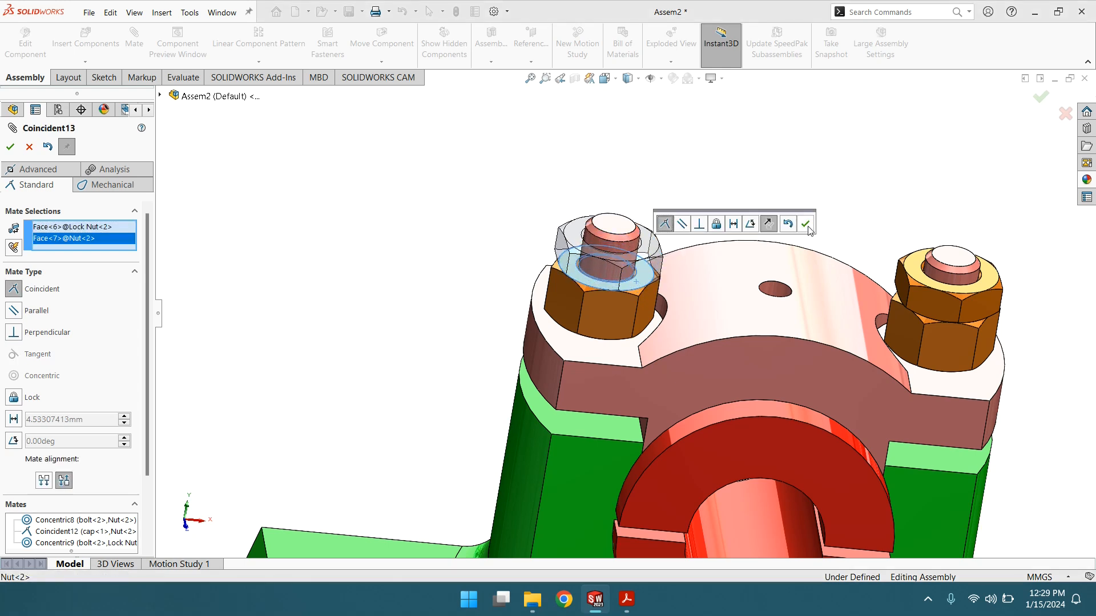
left_click(805, 223)
scroll(807, 228, "up", 5)
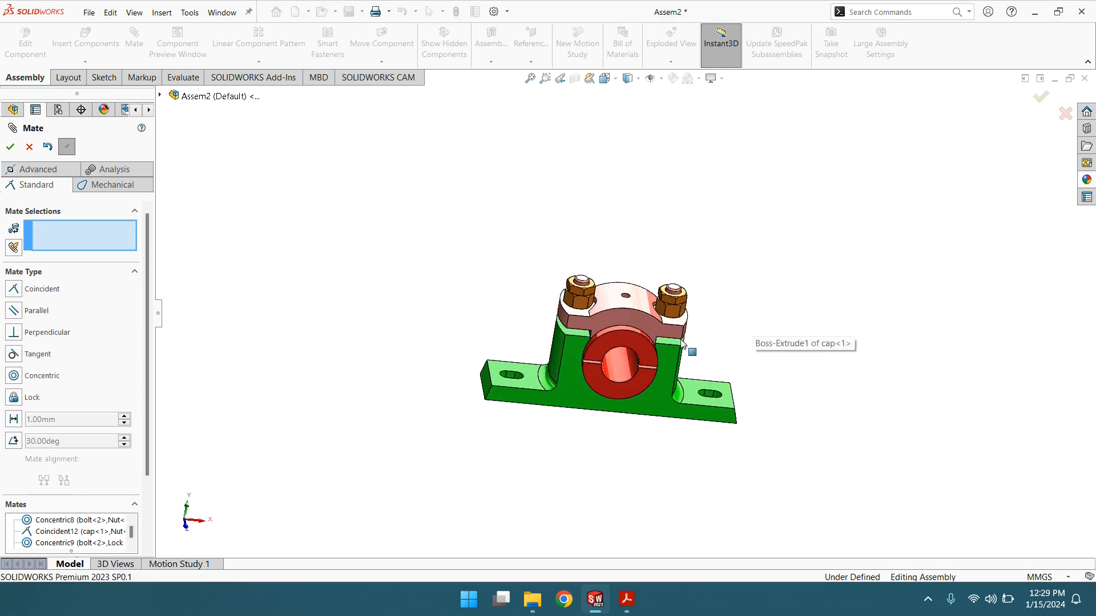
middle_click_drag(681, 342, 594, 351)
middle_click_drag(724, 313, 730, 335)
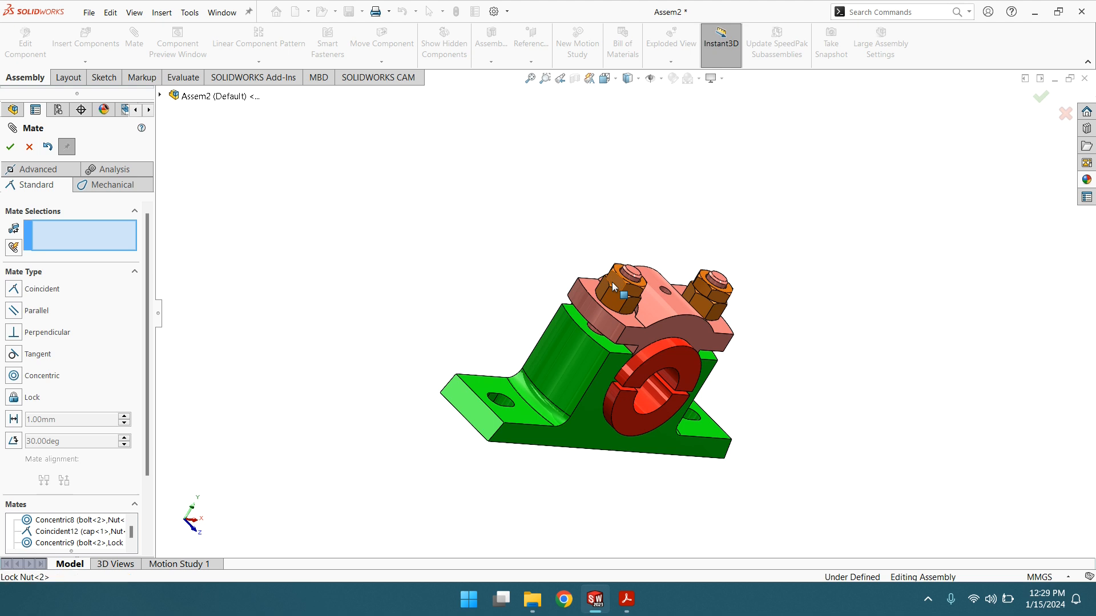
middle_click_drag(695, 300, 768, 362)
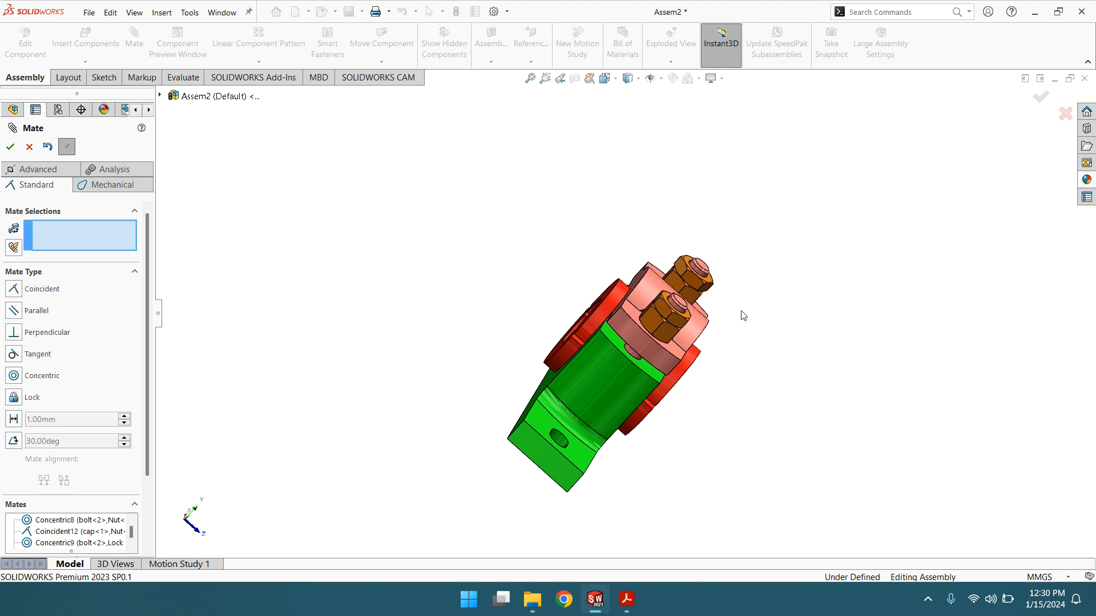
scroll(731, 368, "up", 3)
middle_click_drag(661, 380, 524, 302)
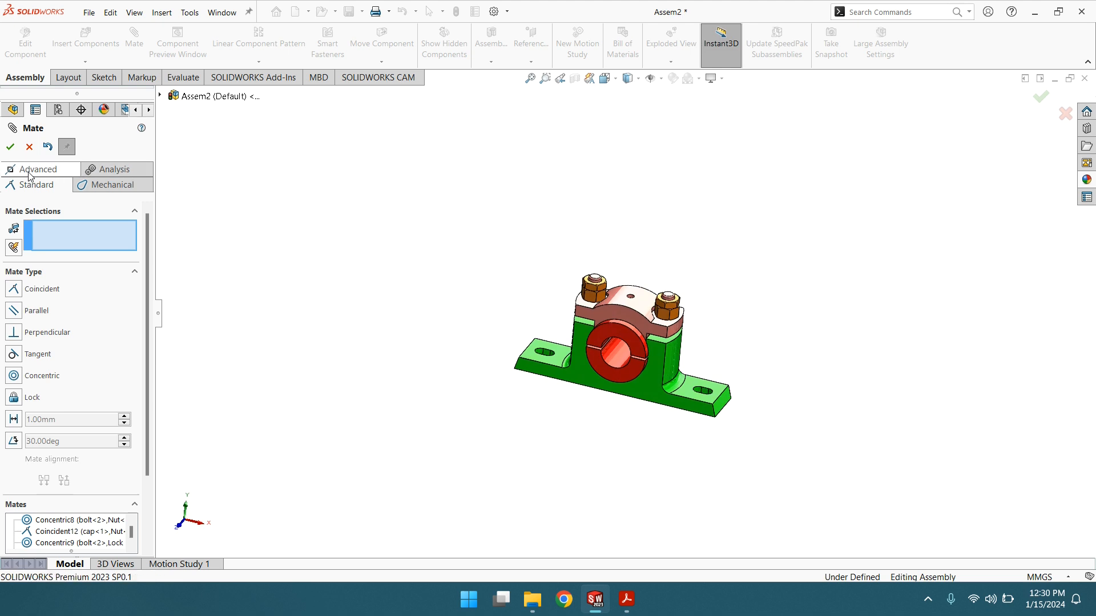
left_click(11, 147)
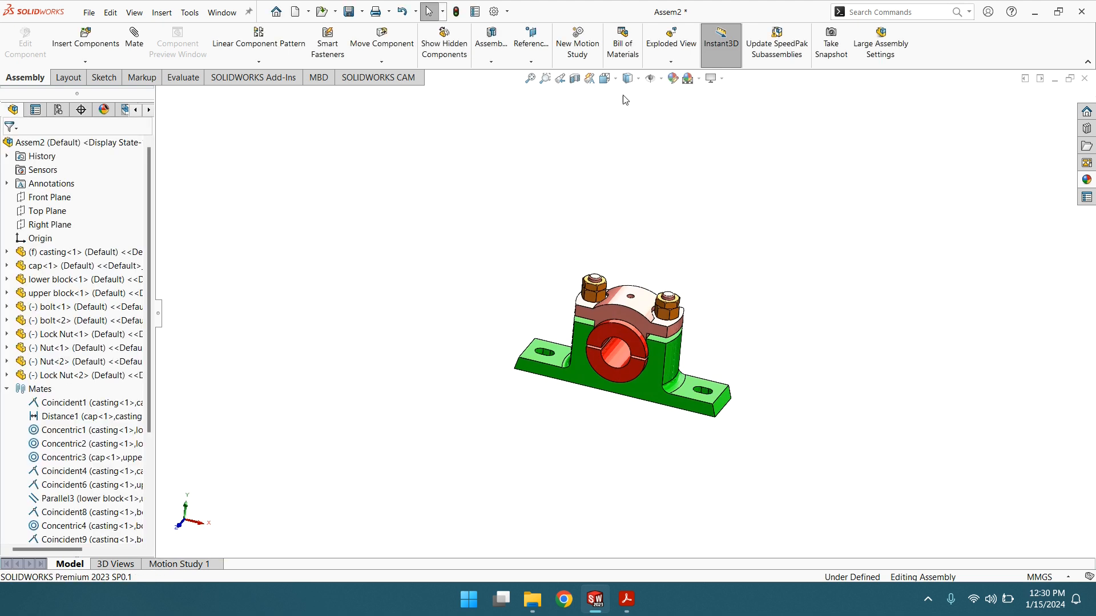
Try the Shaded display style, orient the assembly to the trimetric view and restore Shaded With Edges
left_click(639, 81)
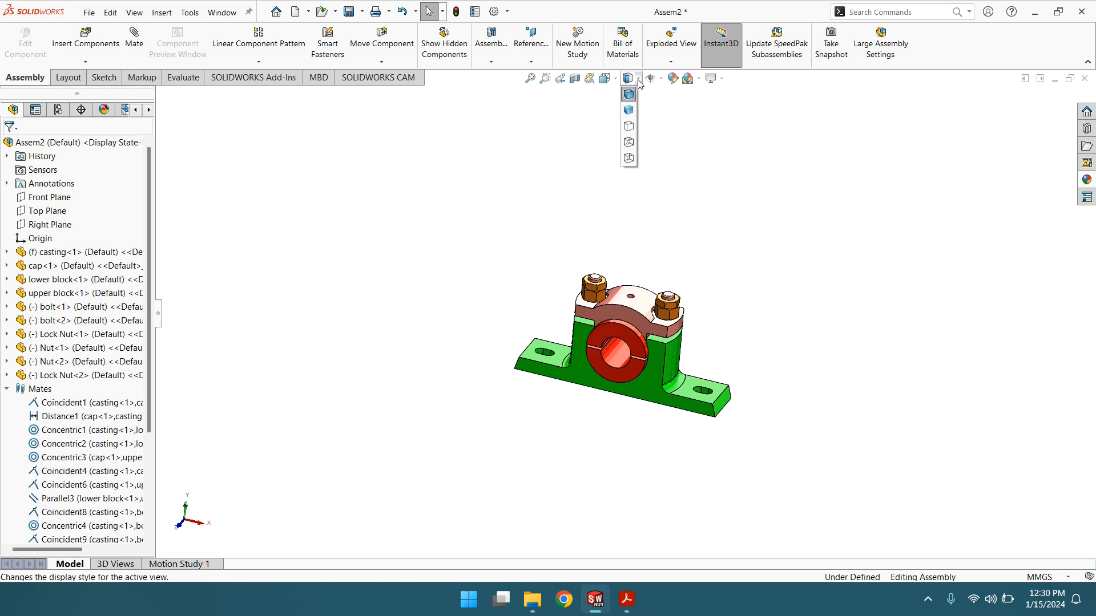
left_click(629, 109)
left_click(605, 79)
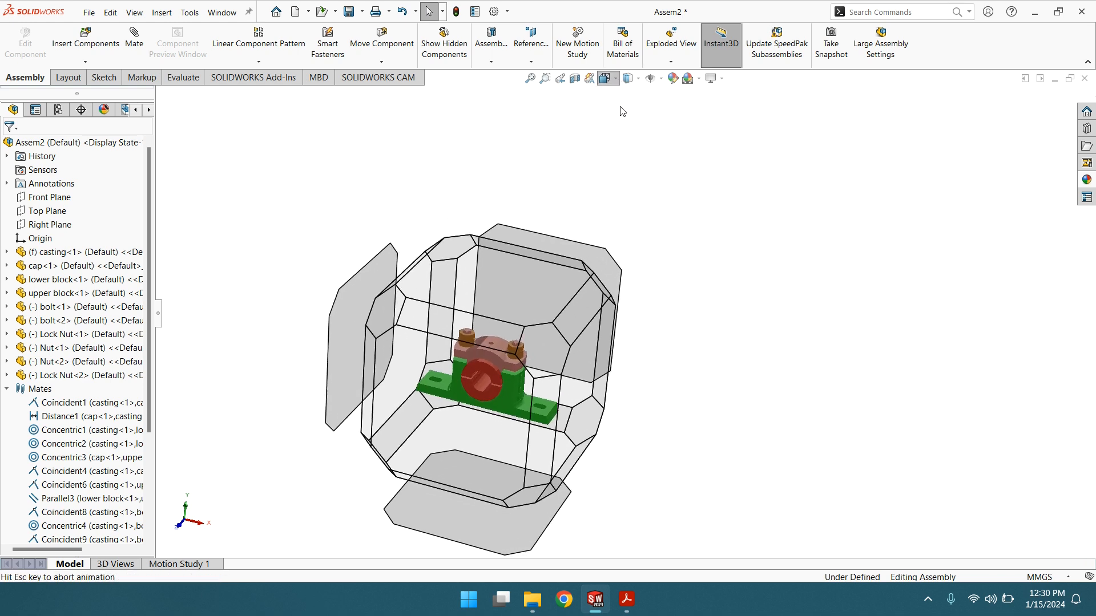
left_click(665, 112)
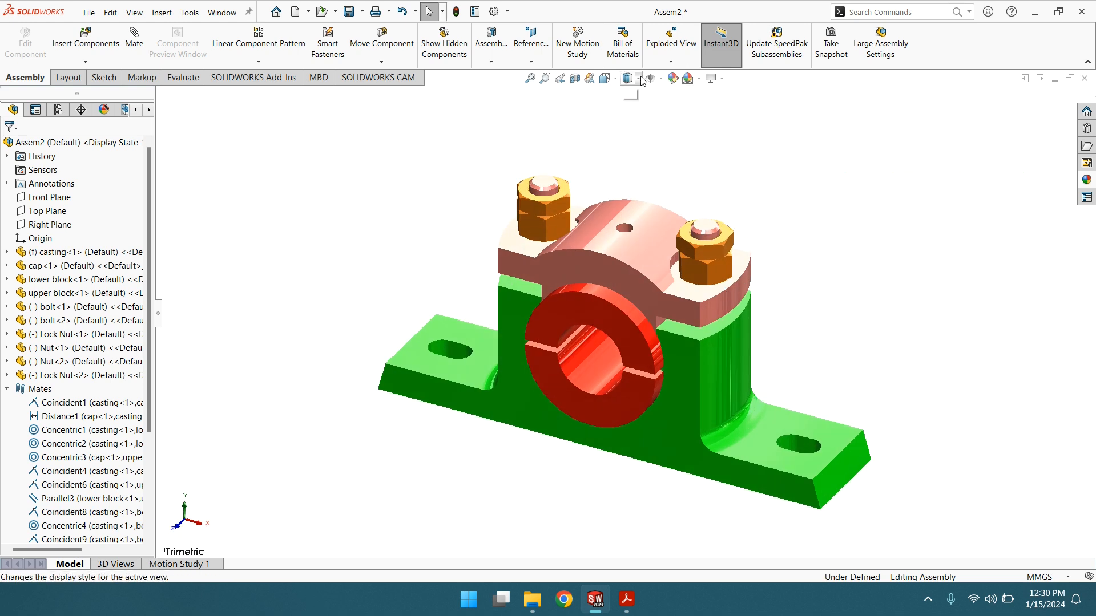
left_click(631, 94)
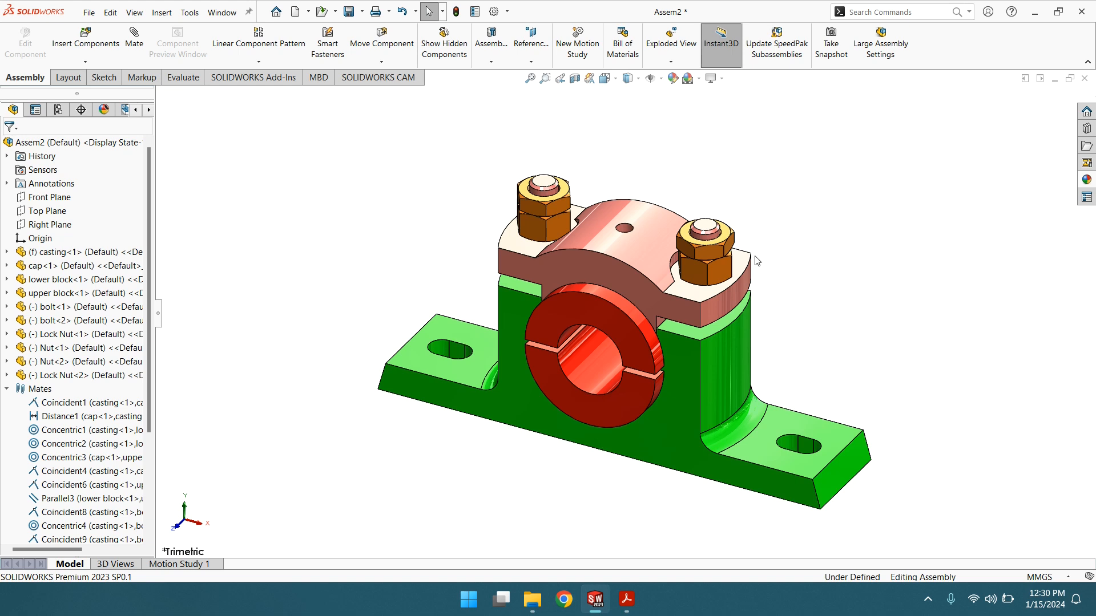
Examine the completed plummer block assembly up close and from the other side, checking the cap, bearing blocks and stacked nuts
scroll(755, 256, "up", 2)
scroll(701, 293, "down", 4)
scroll(664, 364, "up", 3)
scroll(648, 359, "up", 1)
scroll(629, 344, "down", 2)
scroll(567, 266, "down", 1)
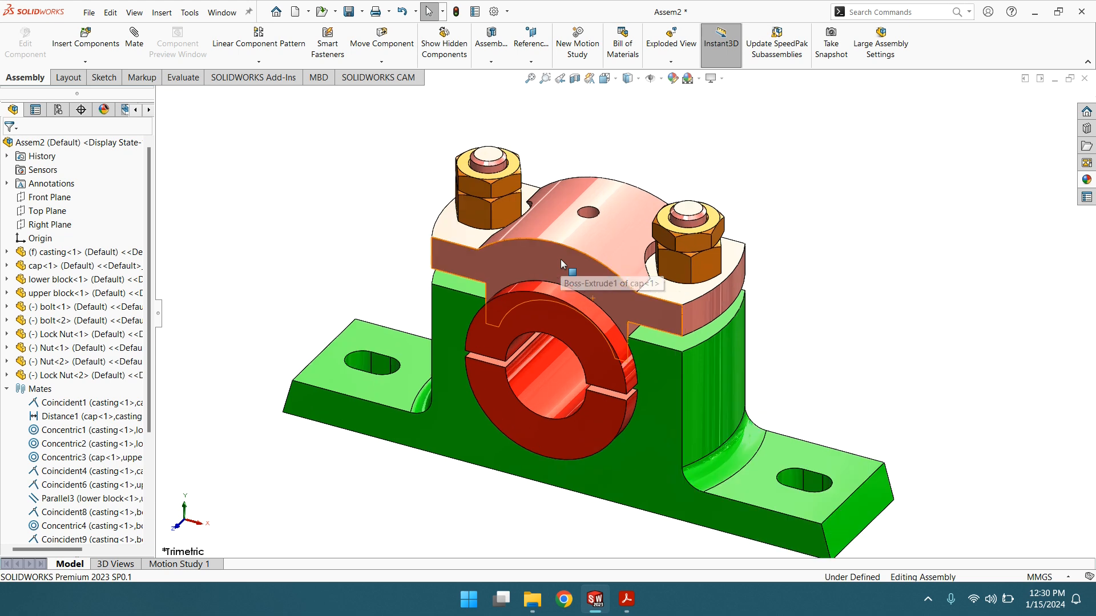
scroll(566, 322, "up", 2)
scroll(566, 322, "down", 1)
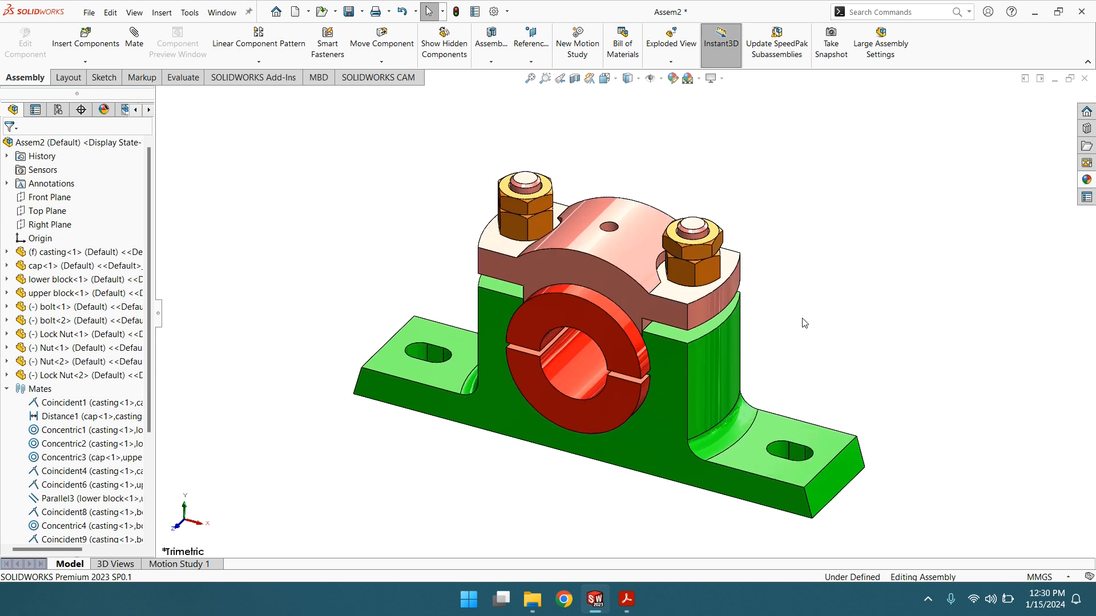
middle_click_drag(796, 312, 724, 390)
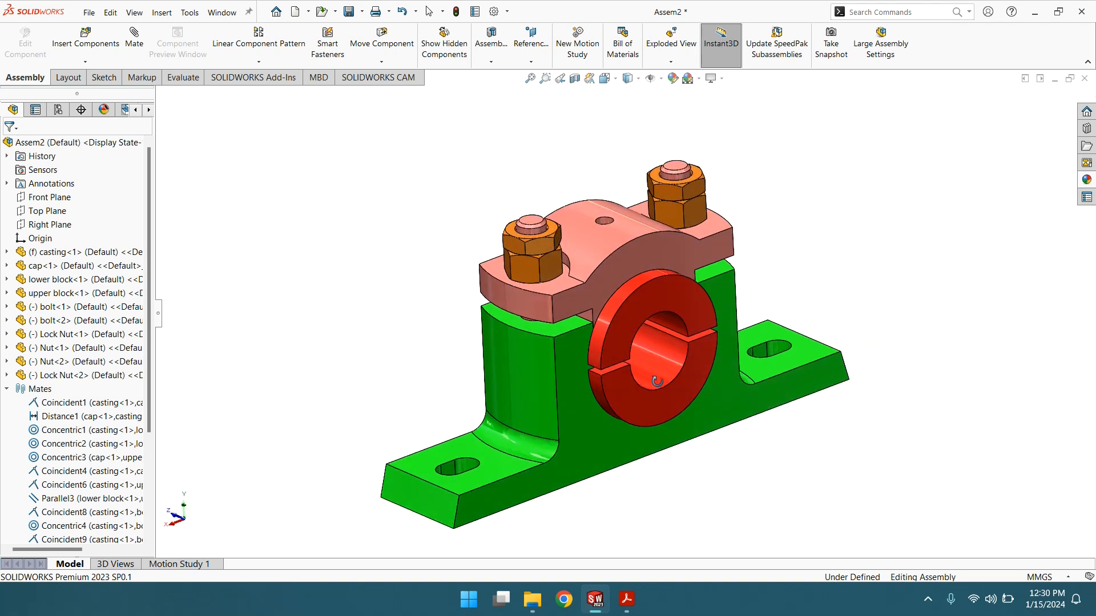